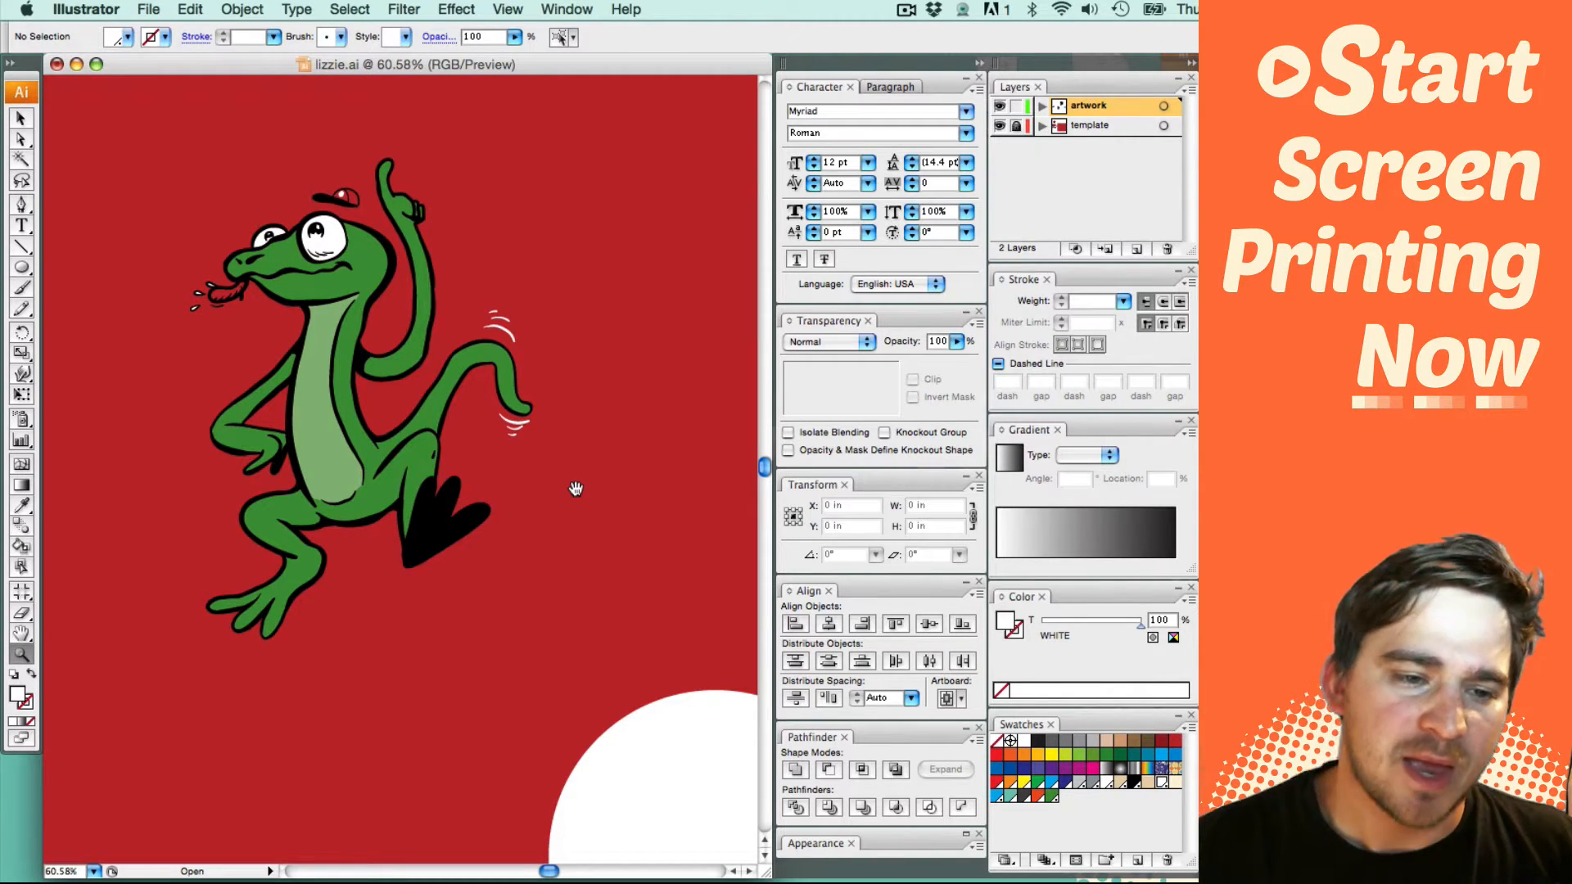
Step: Review the t-shirt proof layout and the enlarged lizard artwork on the red background
drag(197, 406, 665, 420)
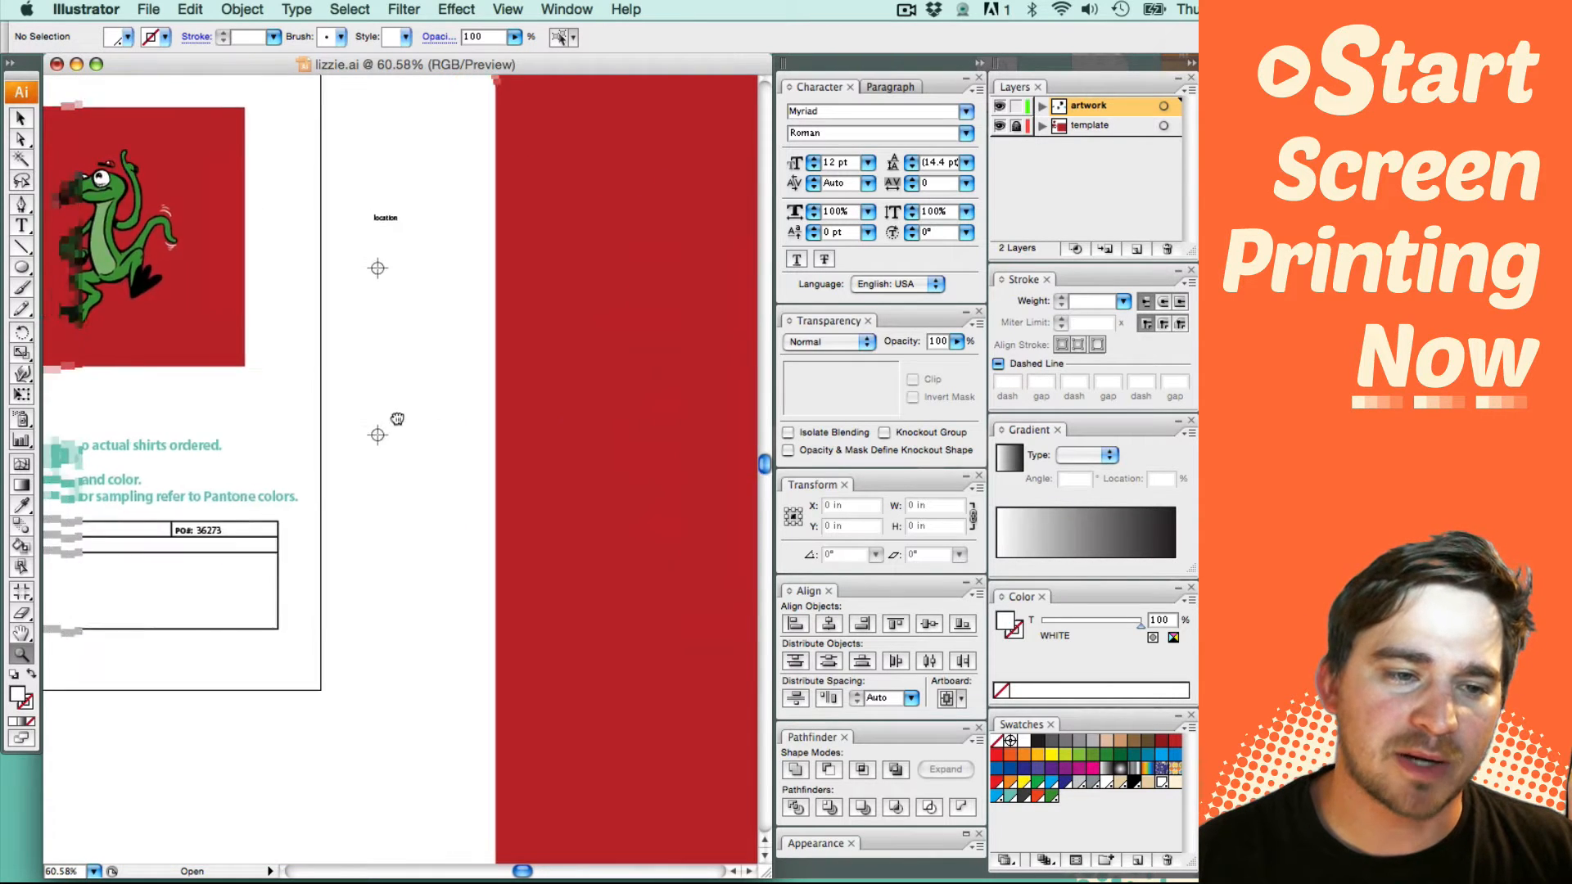
drag(260, 399, 628, 425)
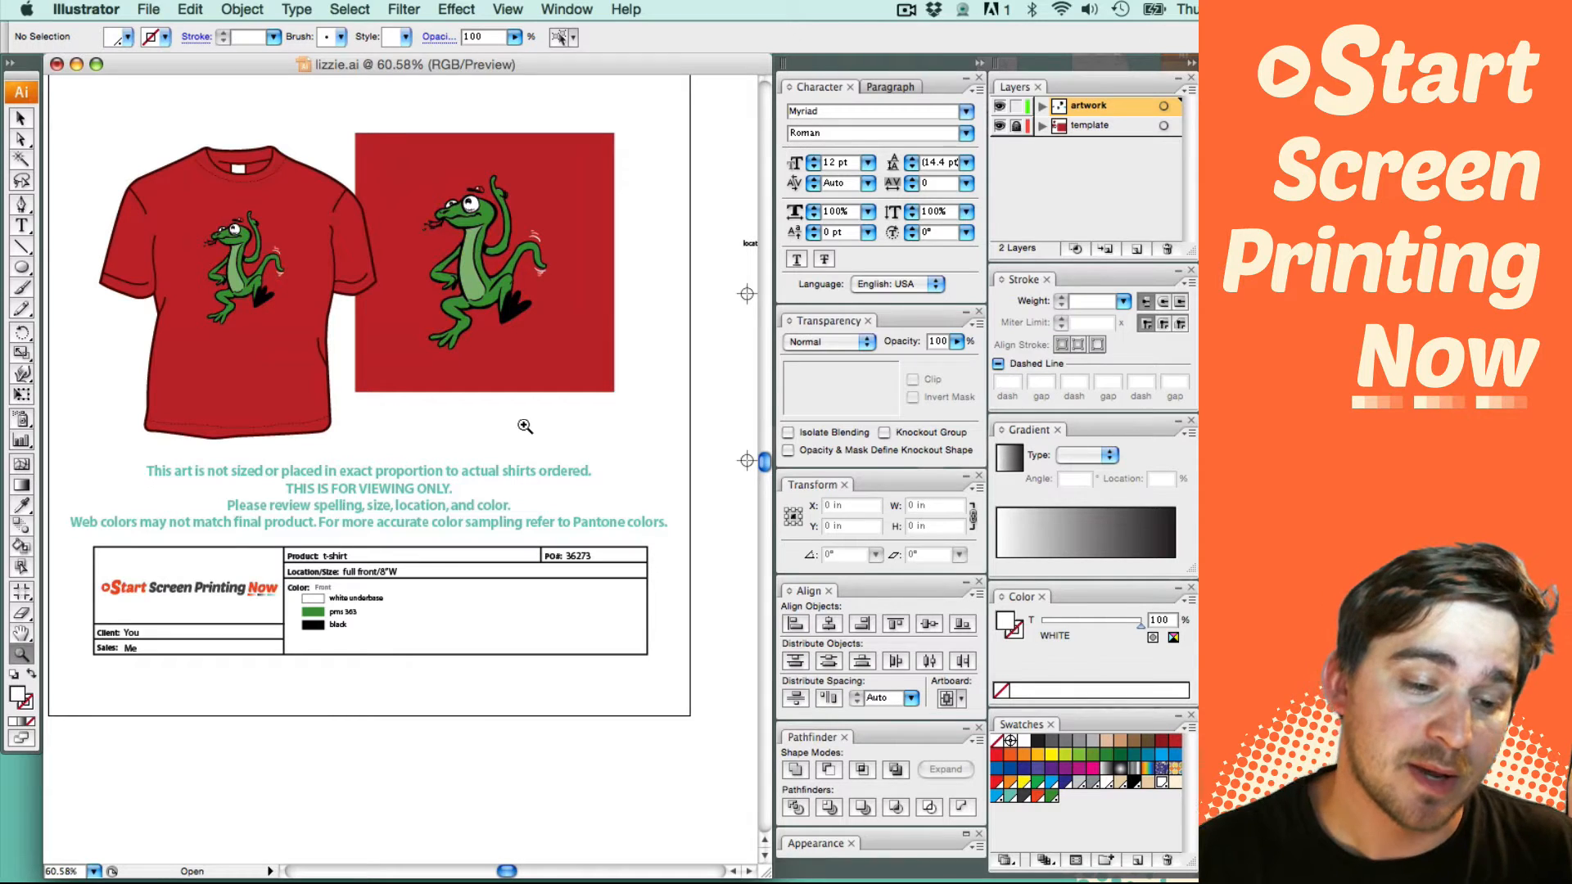
drag(643, 382, 375, 447)
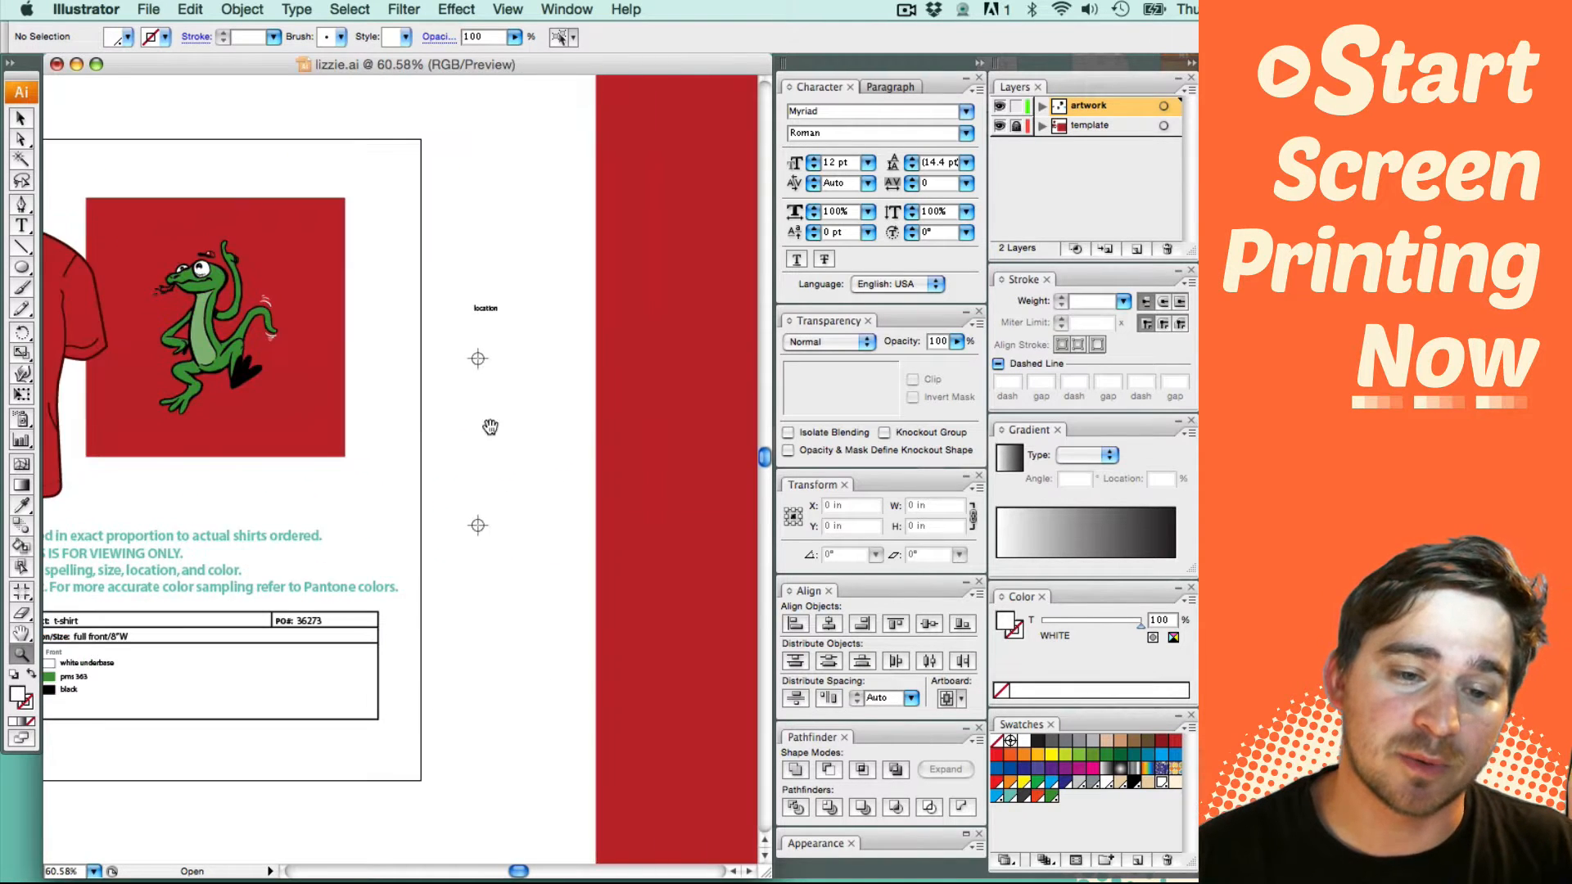
drag(618, 438, 356, 452)
drag(459, 479, 213, 421)
drag(391, 397, 291, 406)
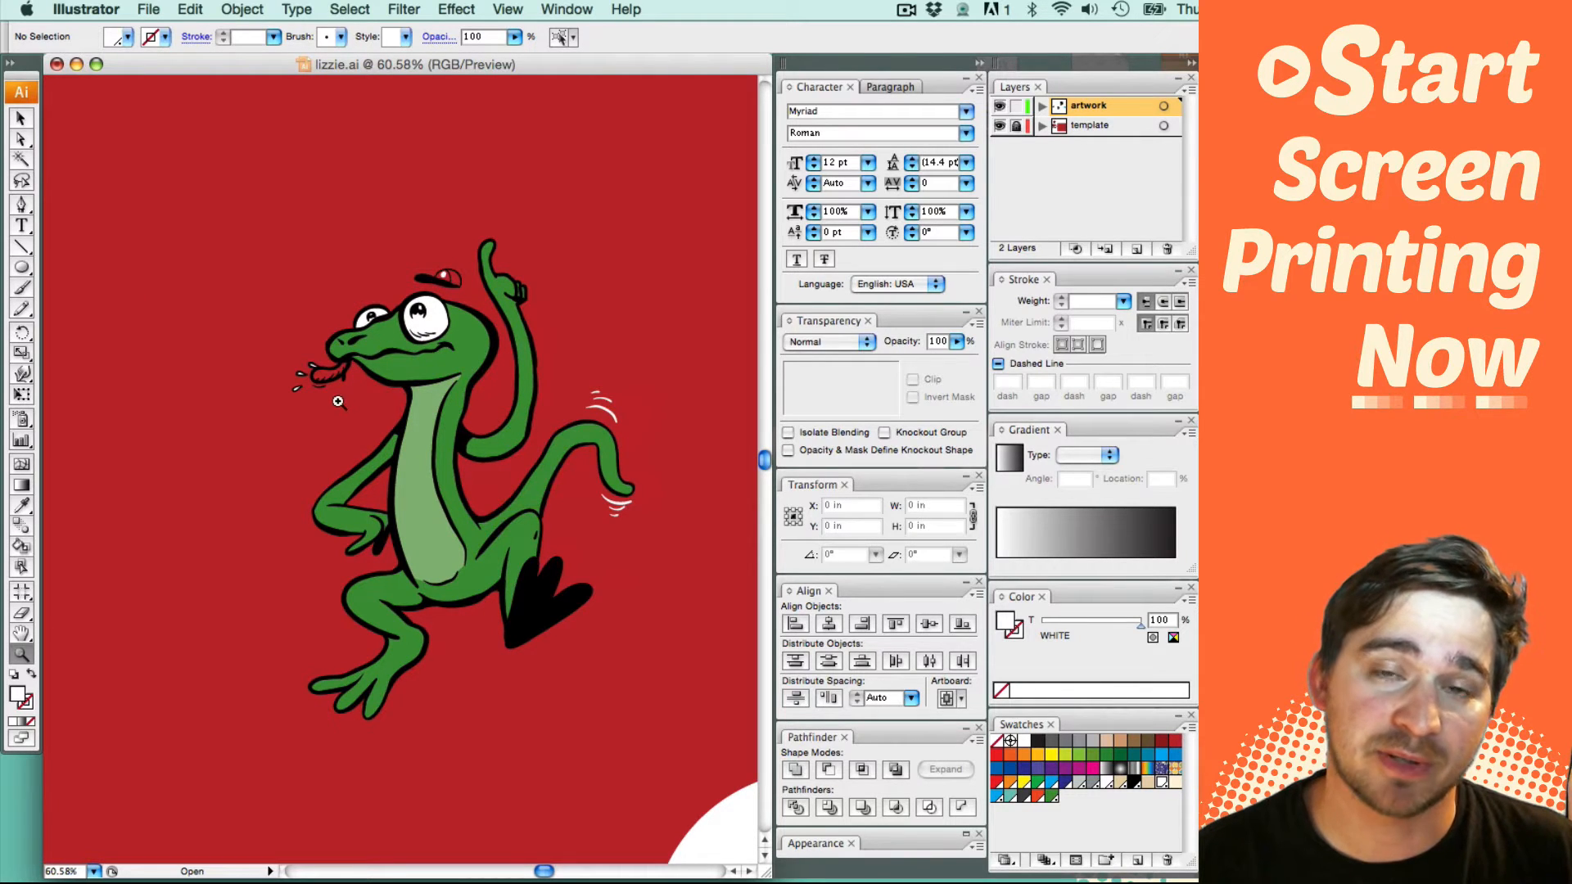
drag(599, 471, 465, 448)
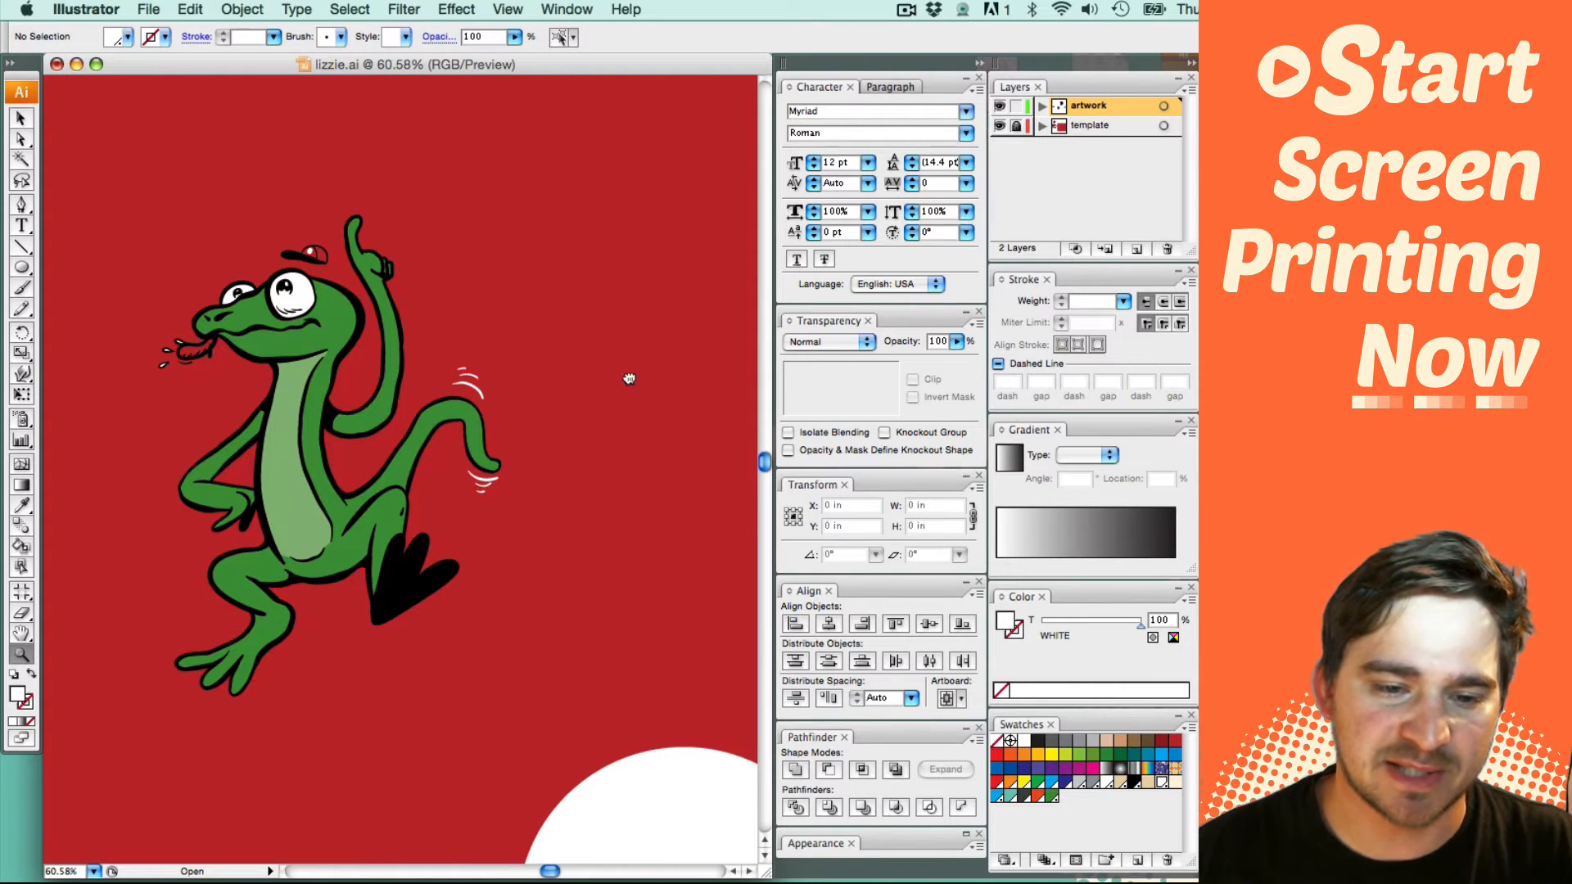
Step: Set the blending mode of the blue circle beside the red background to Multiply
drag(630, 379, 190, 401)
drag(471, 365, 294, 235)
drag(544, 294, 115, 493)
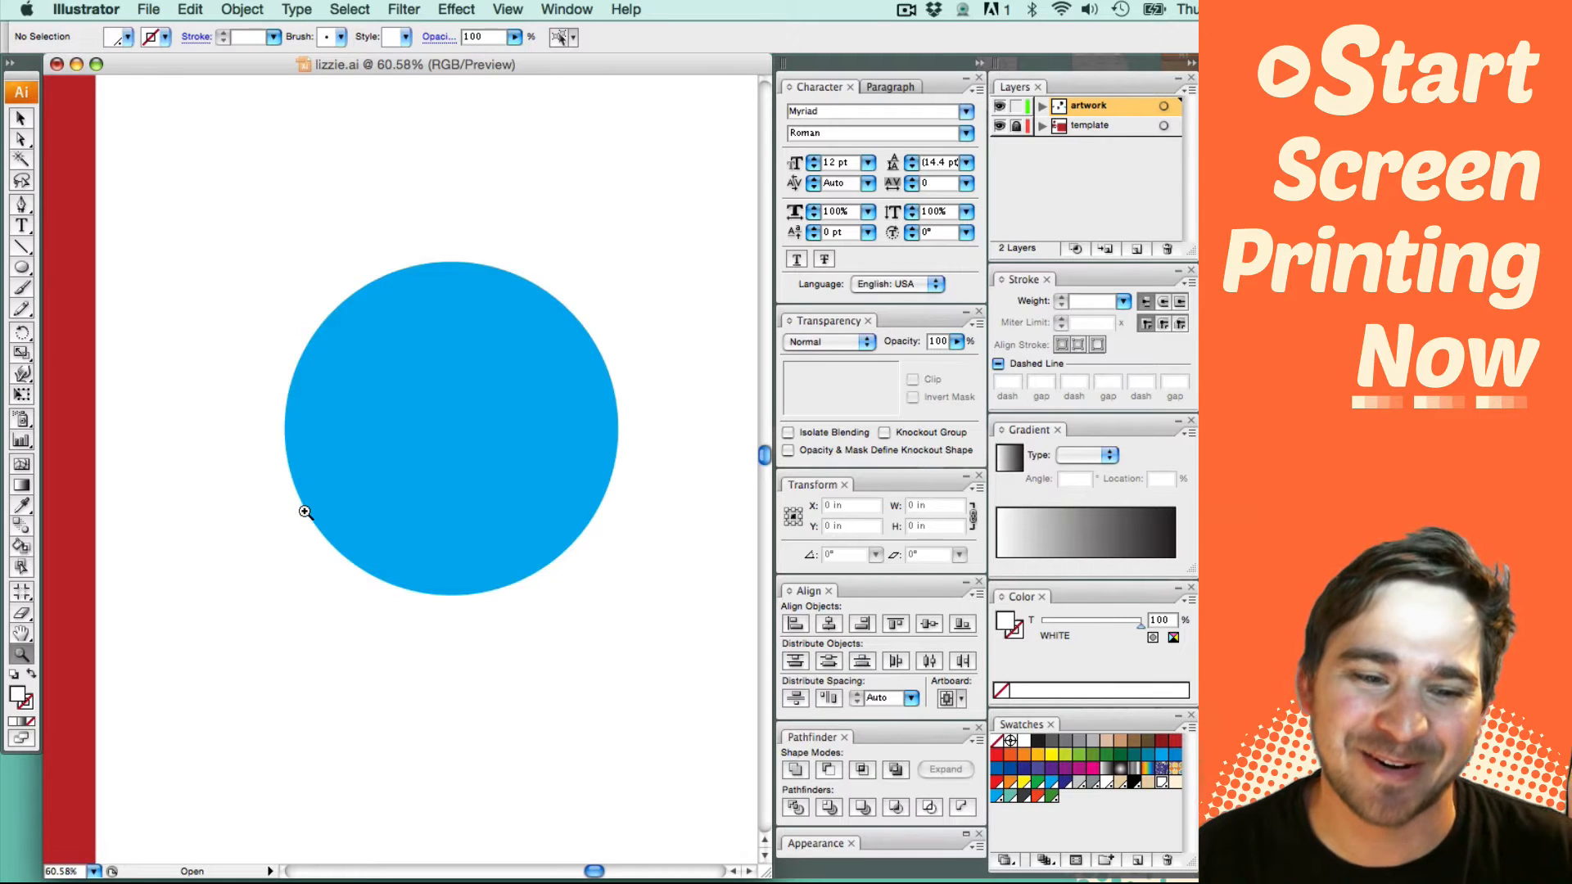
key(v)
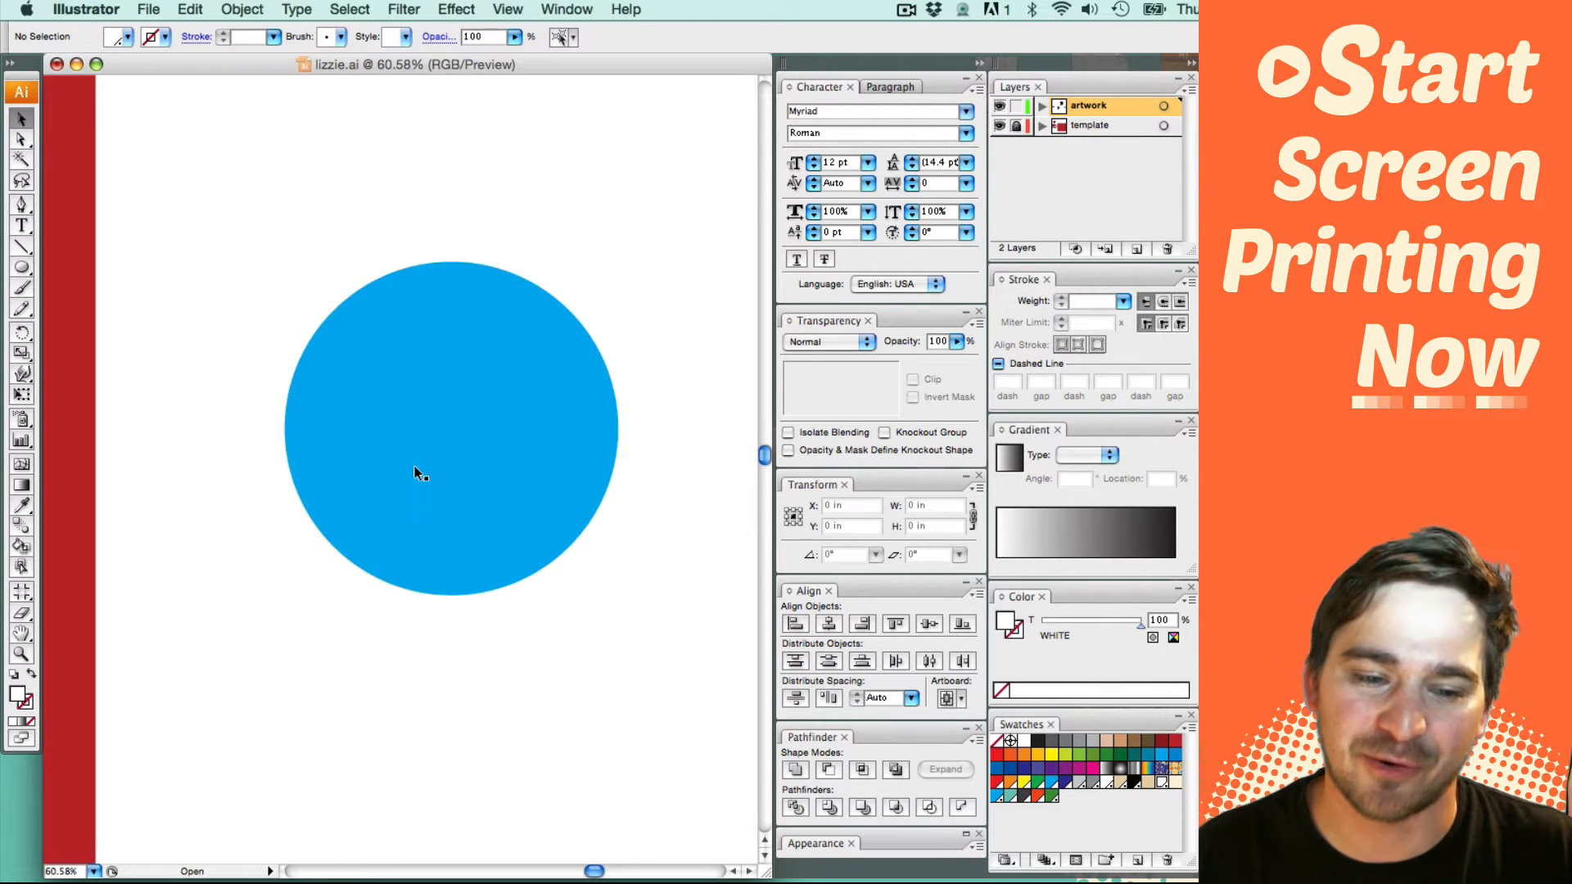
drag(248, 533, 456, 527)
key(super+minus)
key(super+minus)
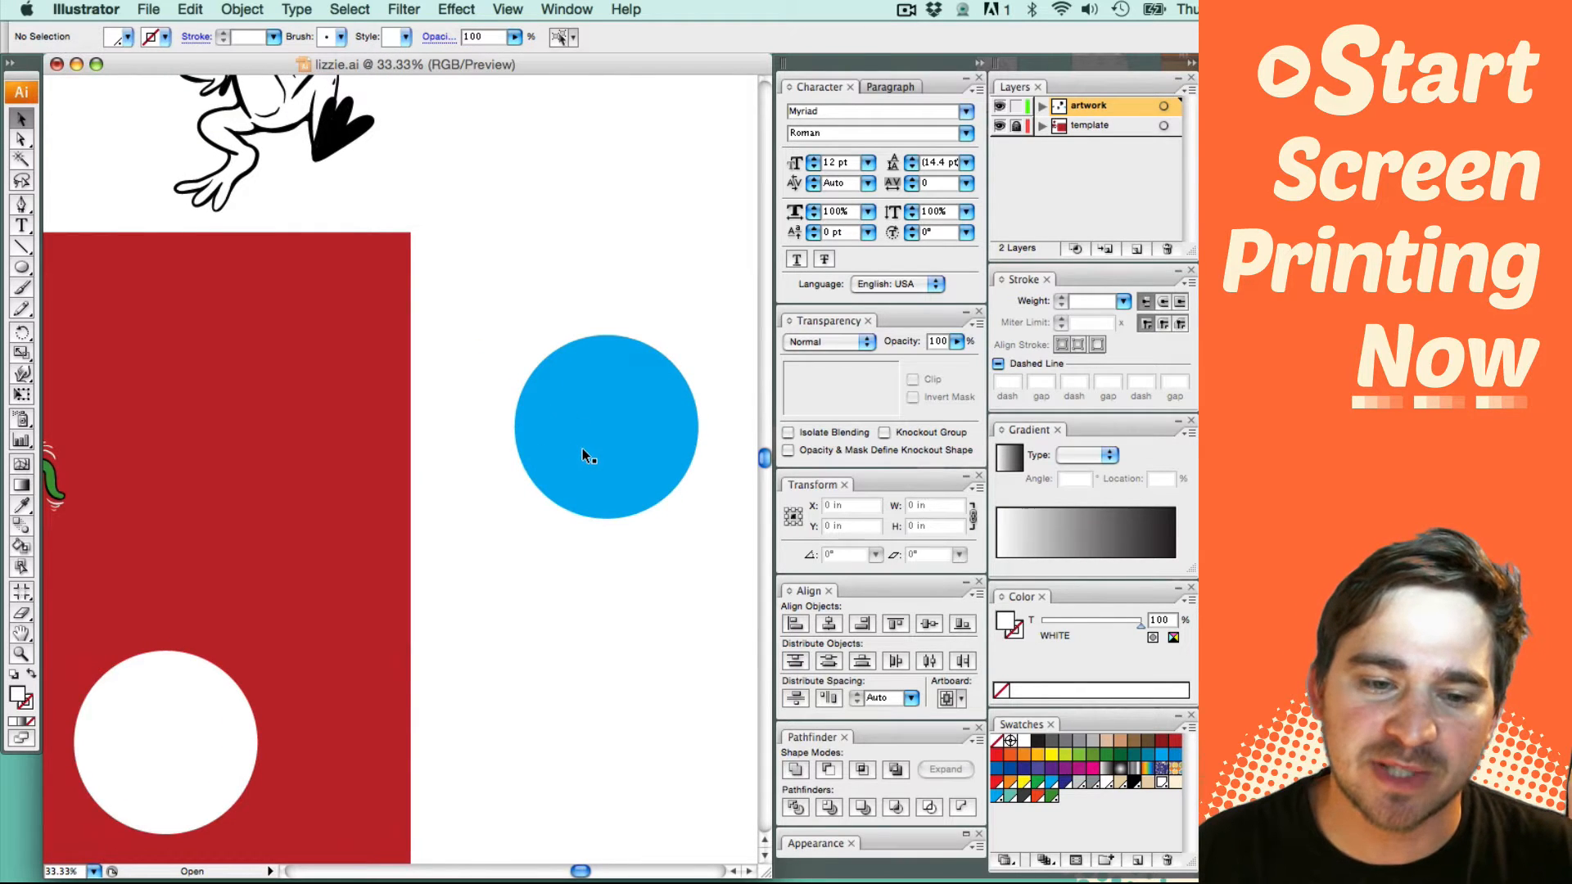
click(581, 449)
click(831, 347)
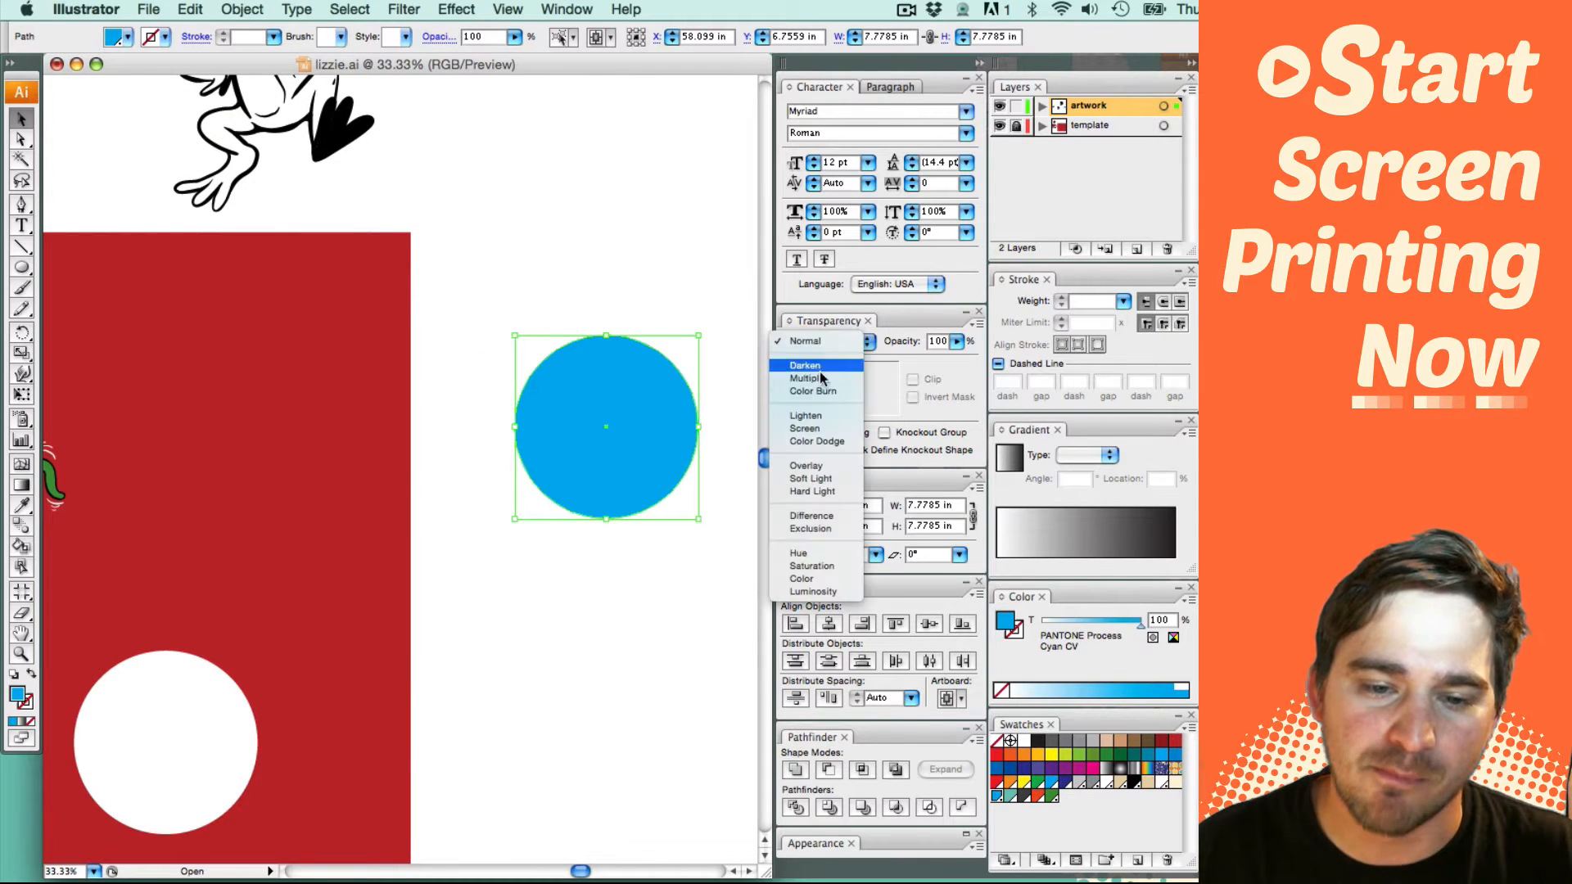
click(810, 373)
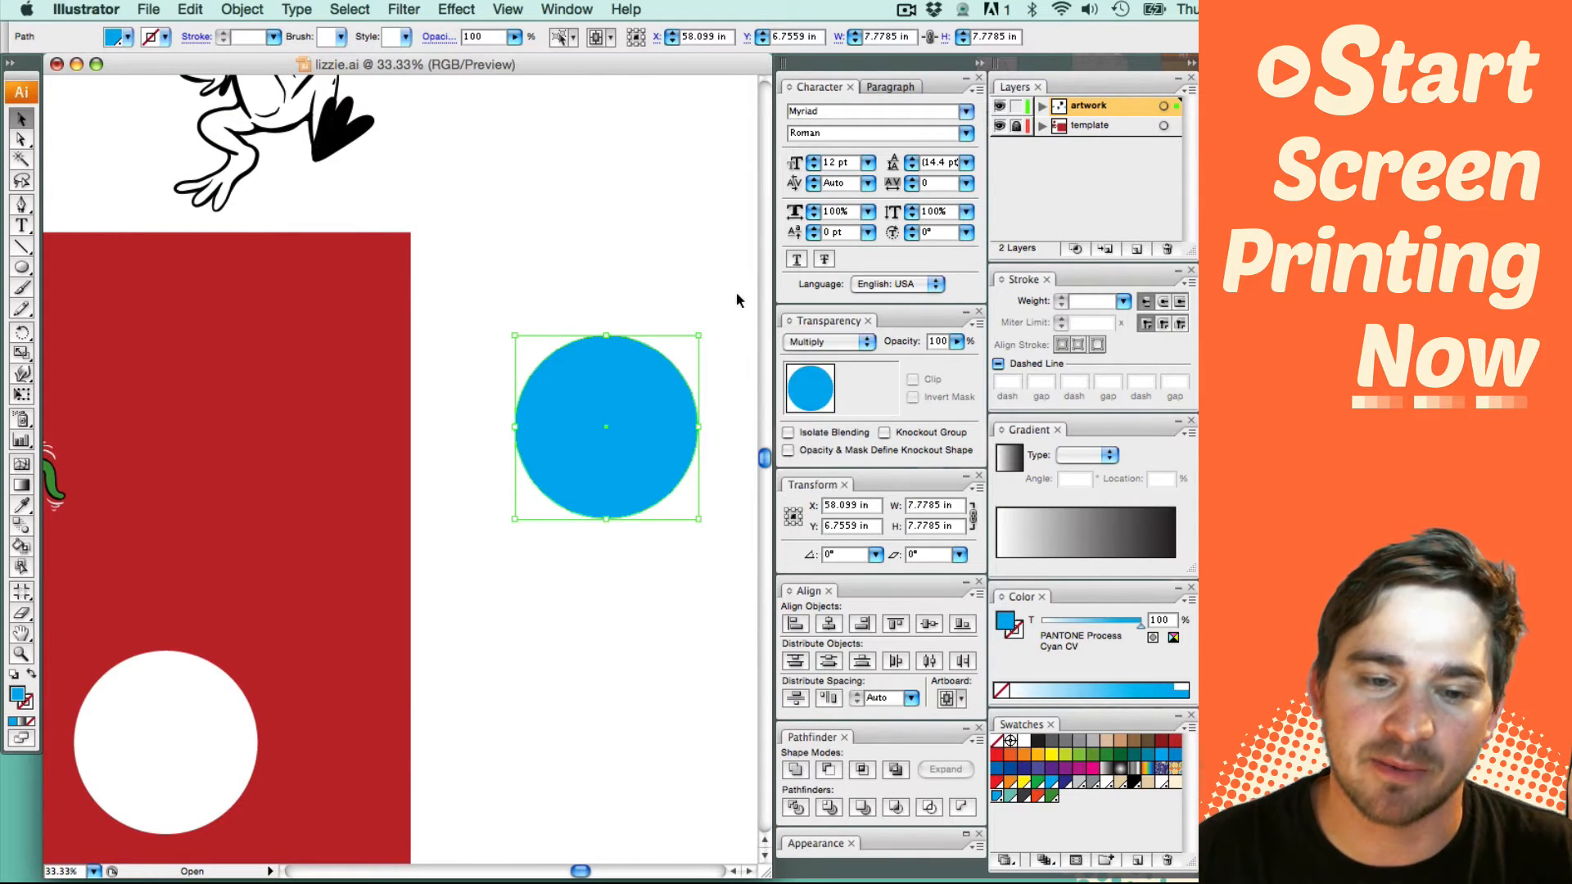
click(616, 260)
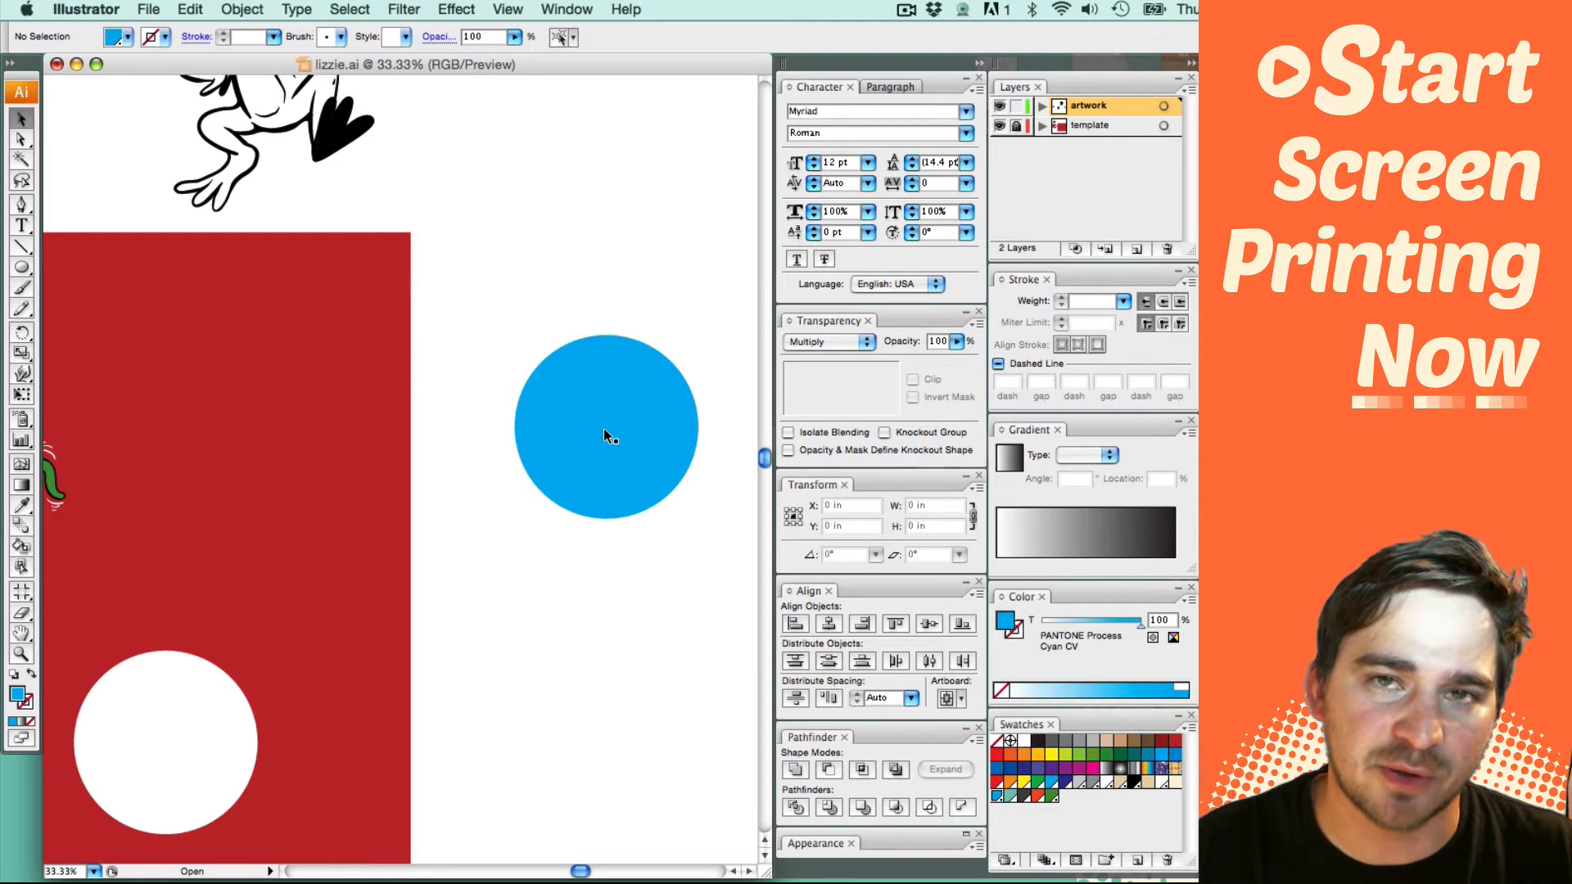
Step: Move the blue circle across the right edge of the red background and the white circle up closer to it
drag(609, 434, 407, 453)
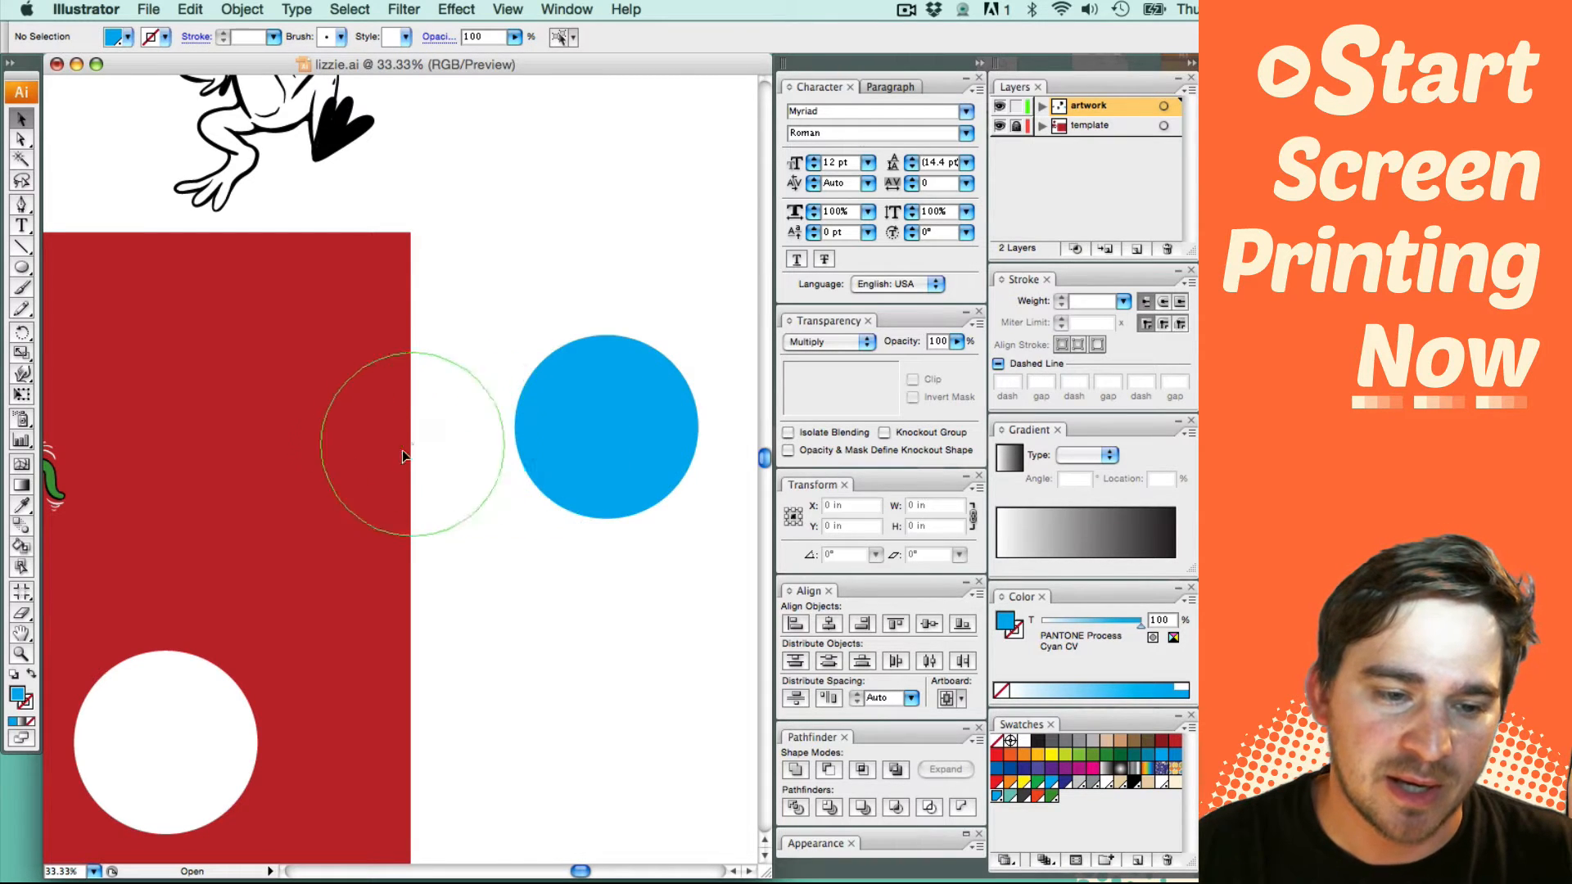
click(530, 434)
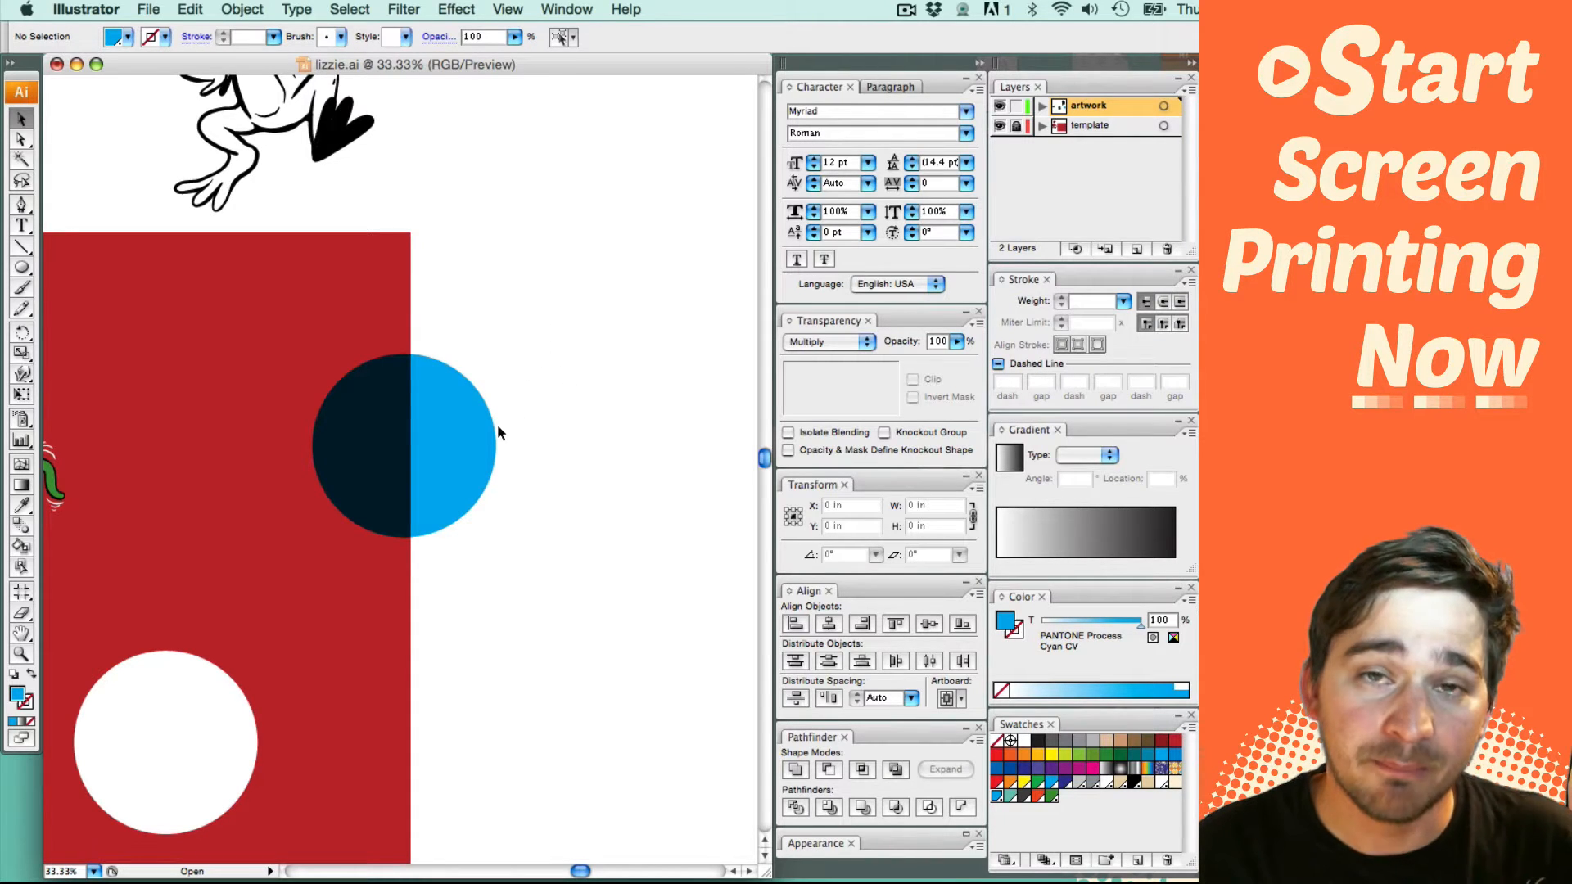
drag(418, 476, 607, 329)
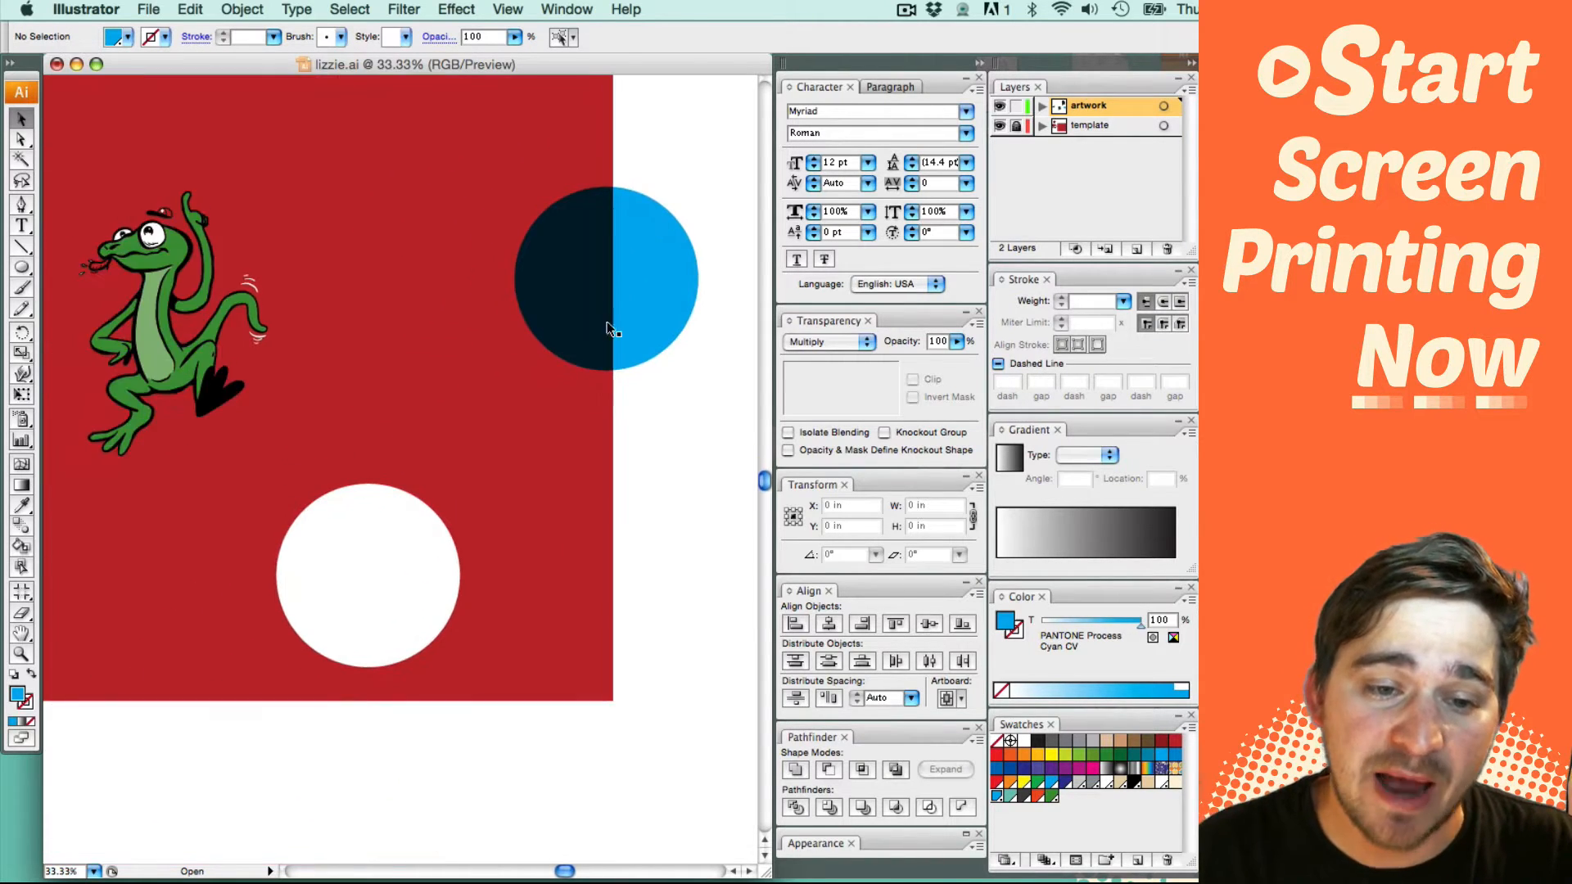
drag(372, 550, 433, 445)
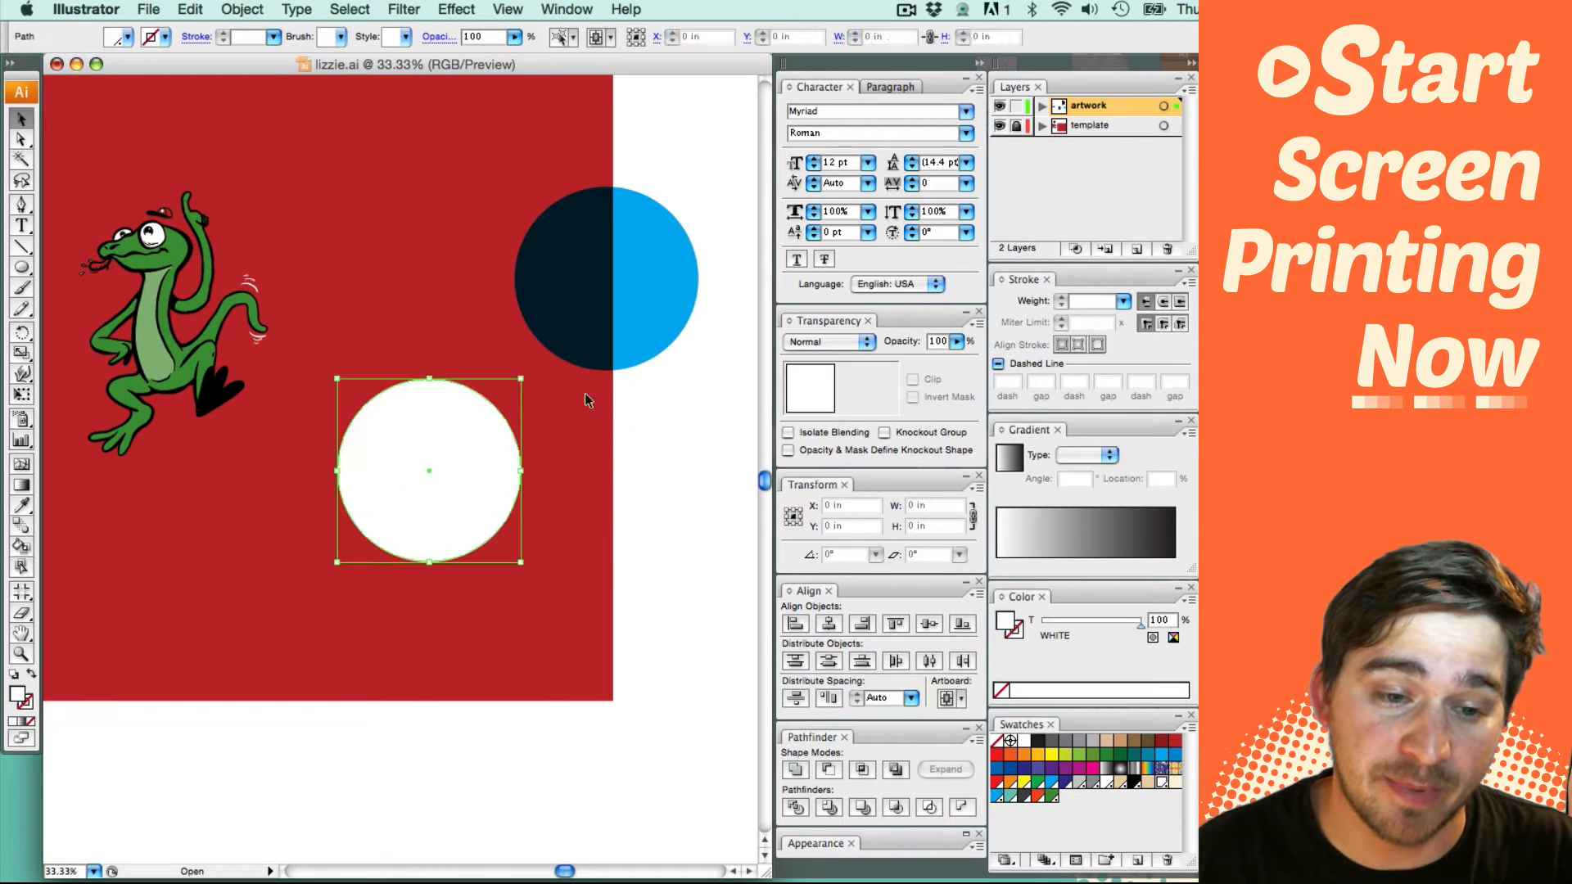
click(612, 422)
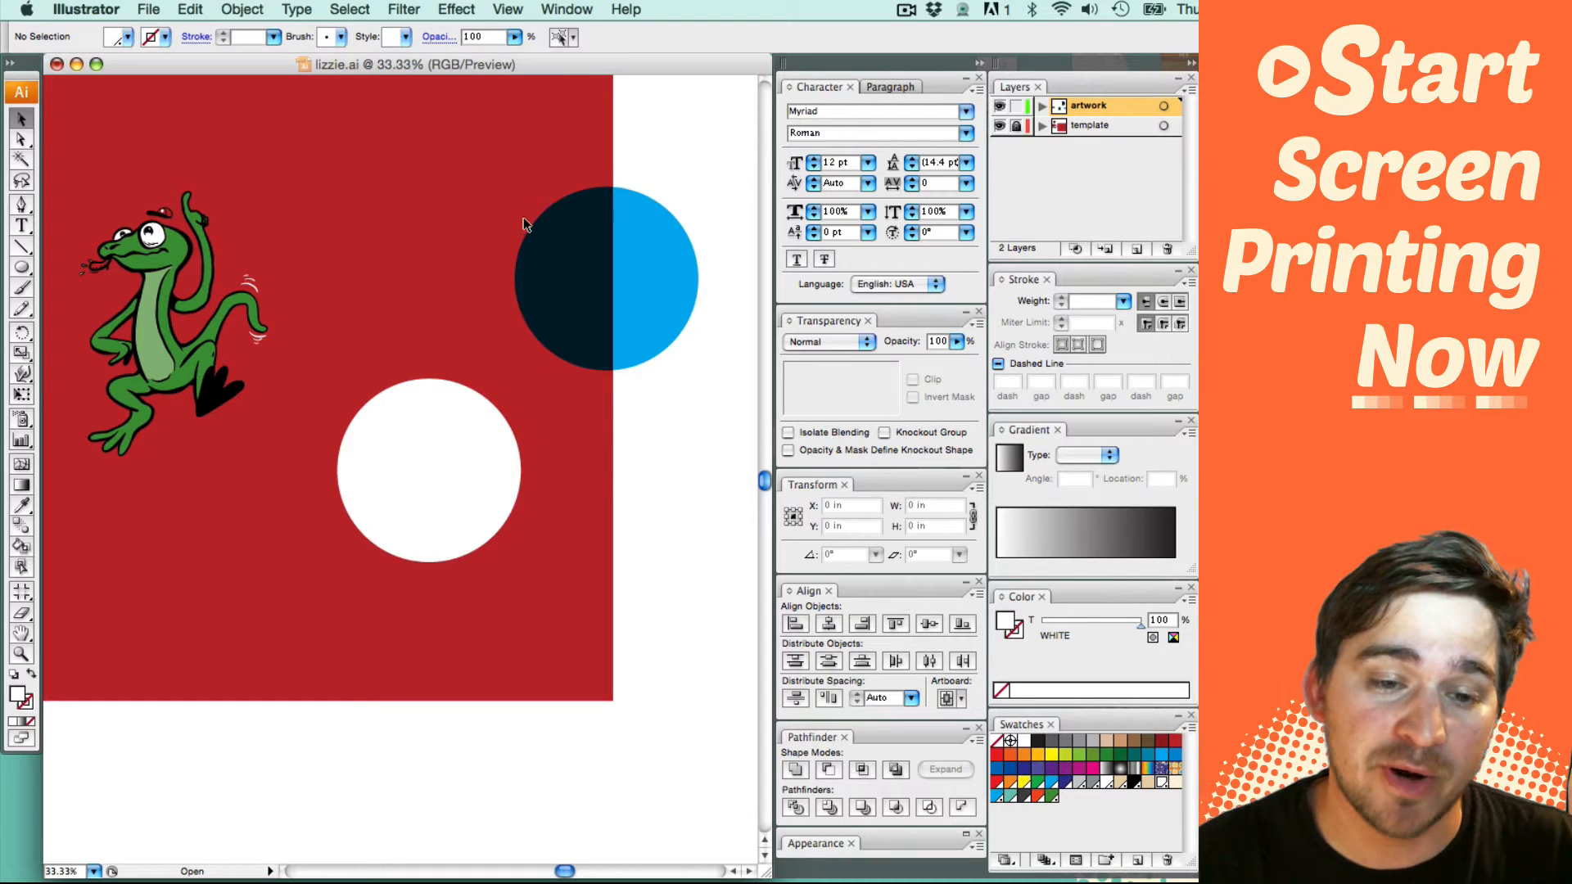
Step: Place the blue Multiply circle on top of the white circle so the two roughly coincide
drag(638, 295, 500, 434)
click(549, 380)
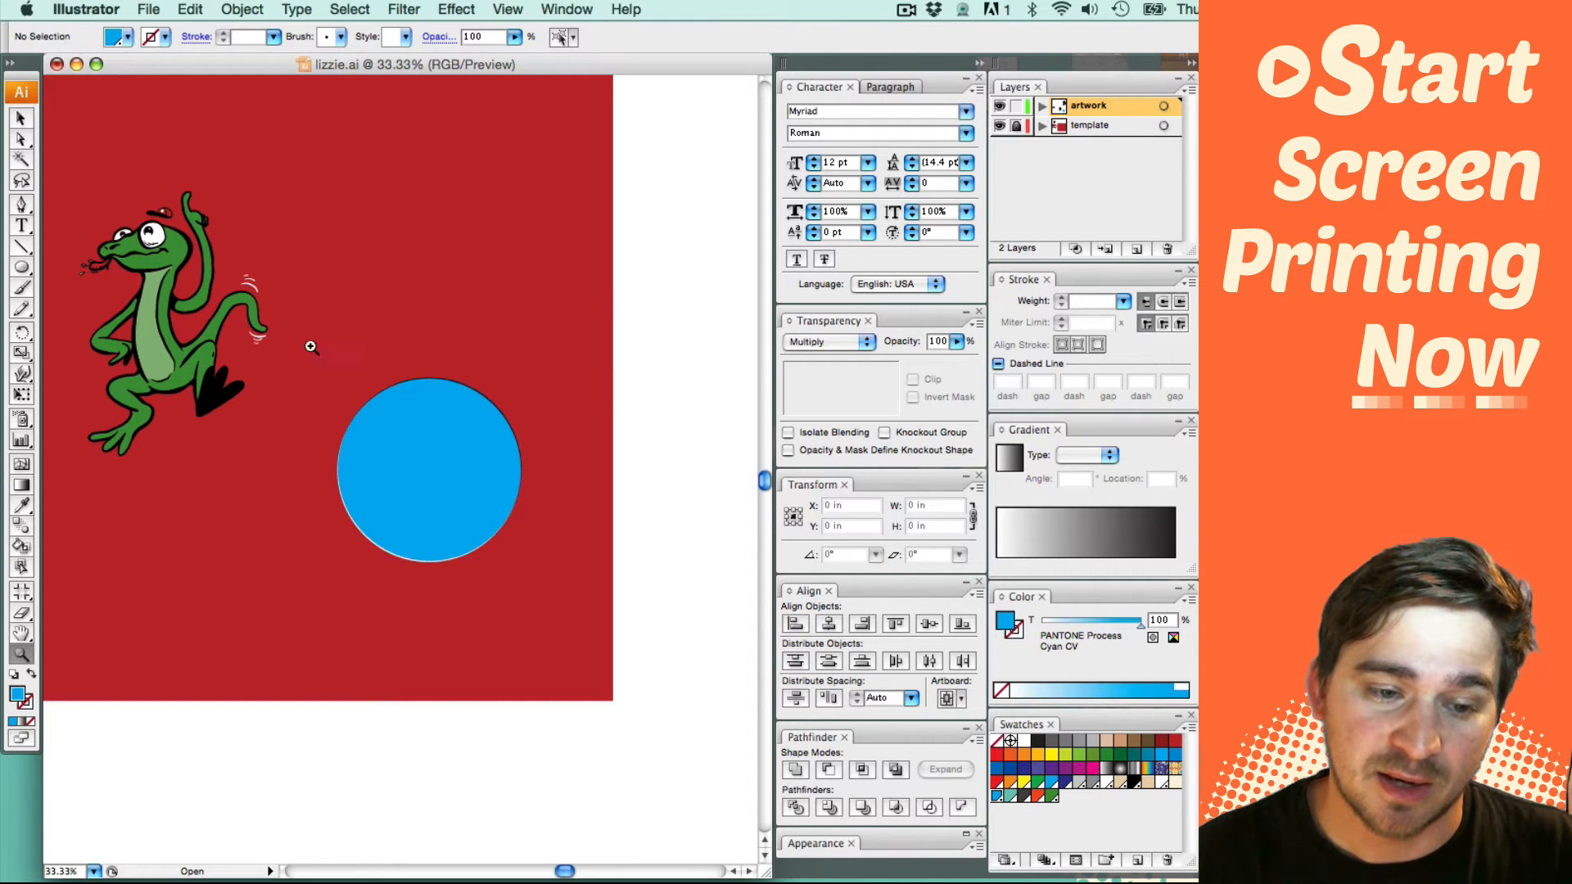
click(434, 447)
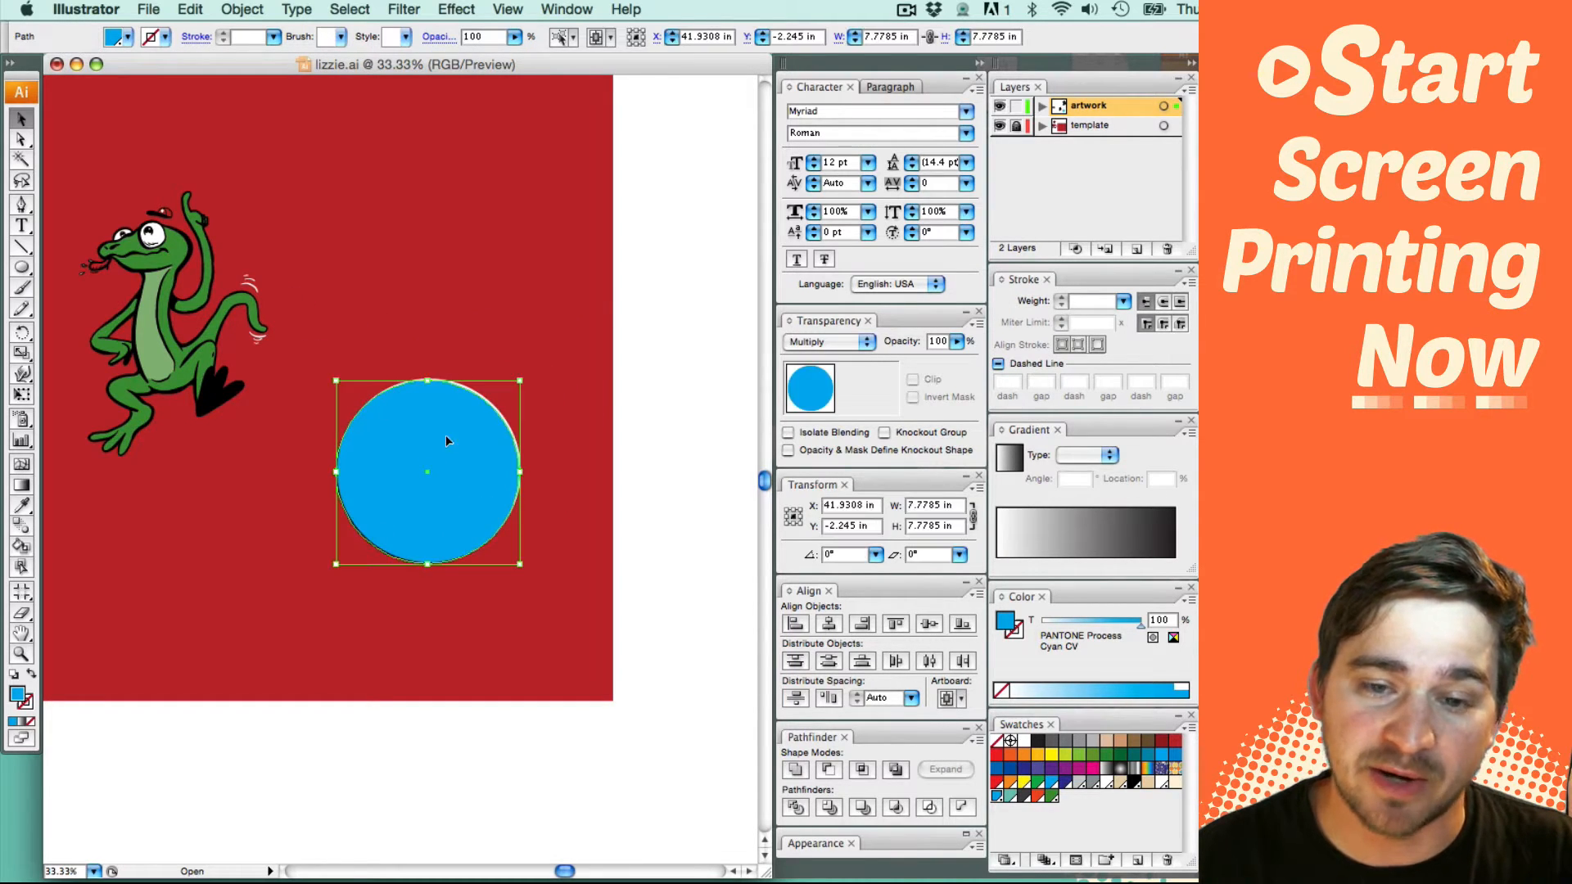
click(590, 379)
Step: Align the centers of the blue and white circles both horizontally and vertically
key(z)
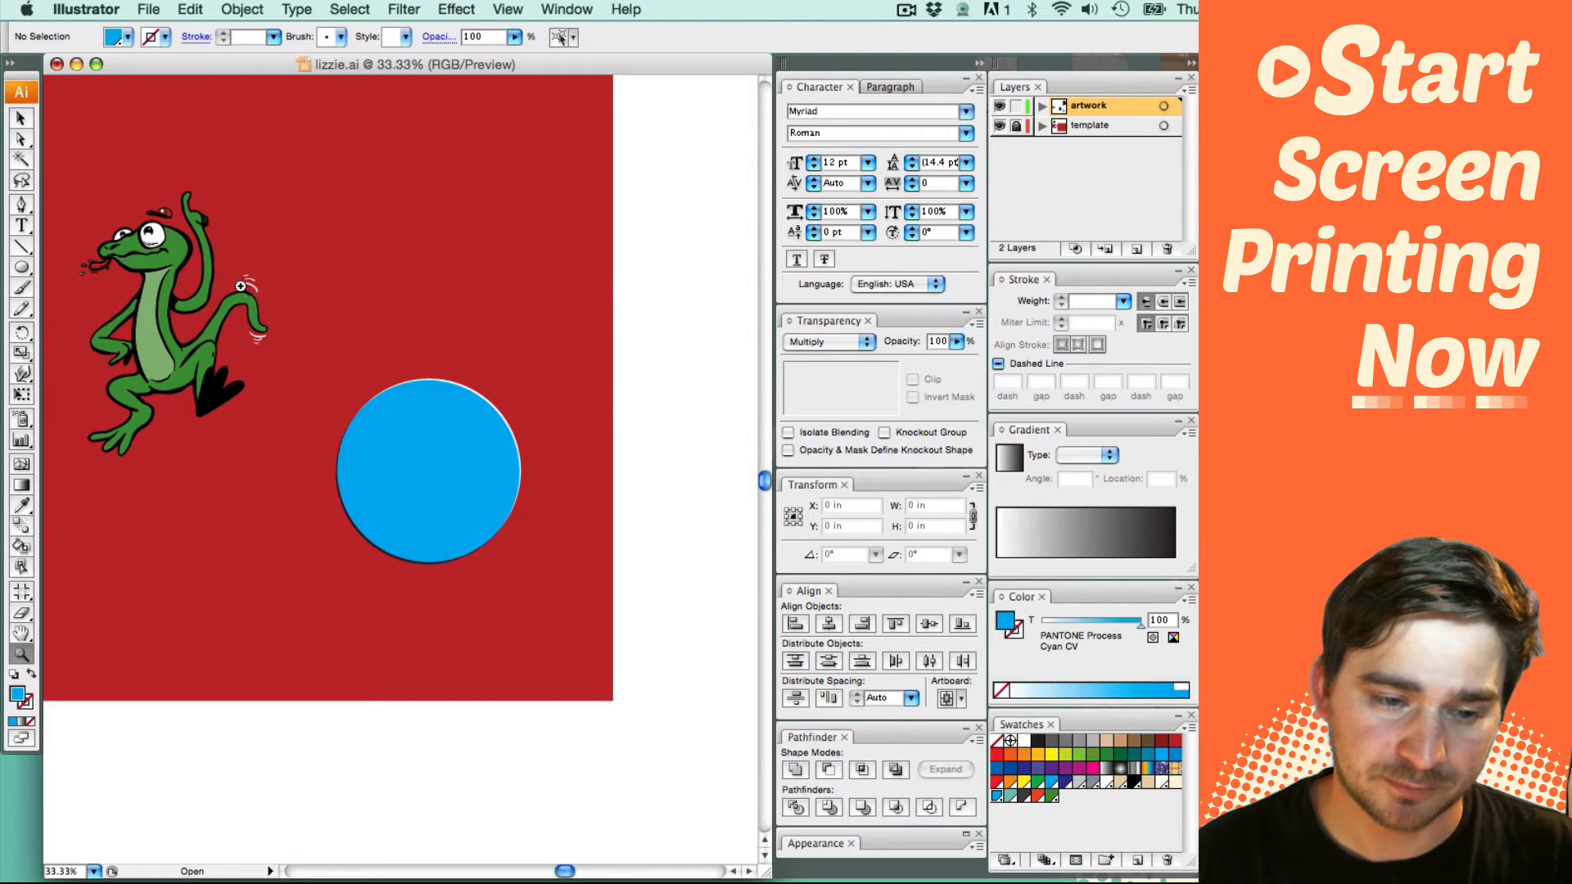
drag(245, 289, 635, 678)
key(v)
drag(590, 264, 294, 641)
click(830, 625)
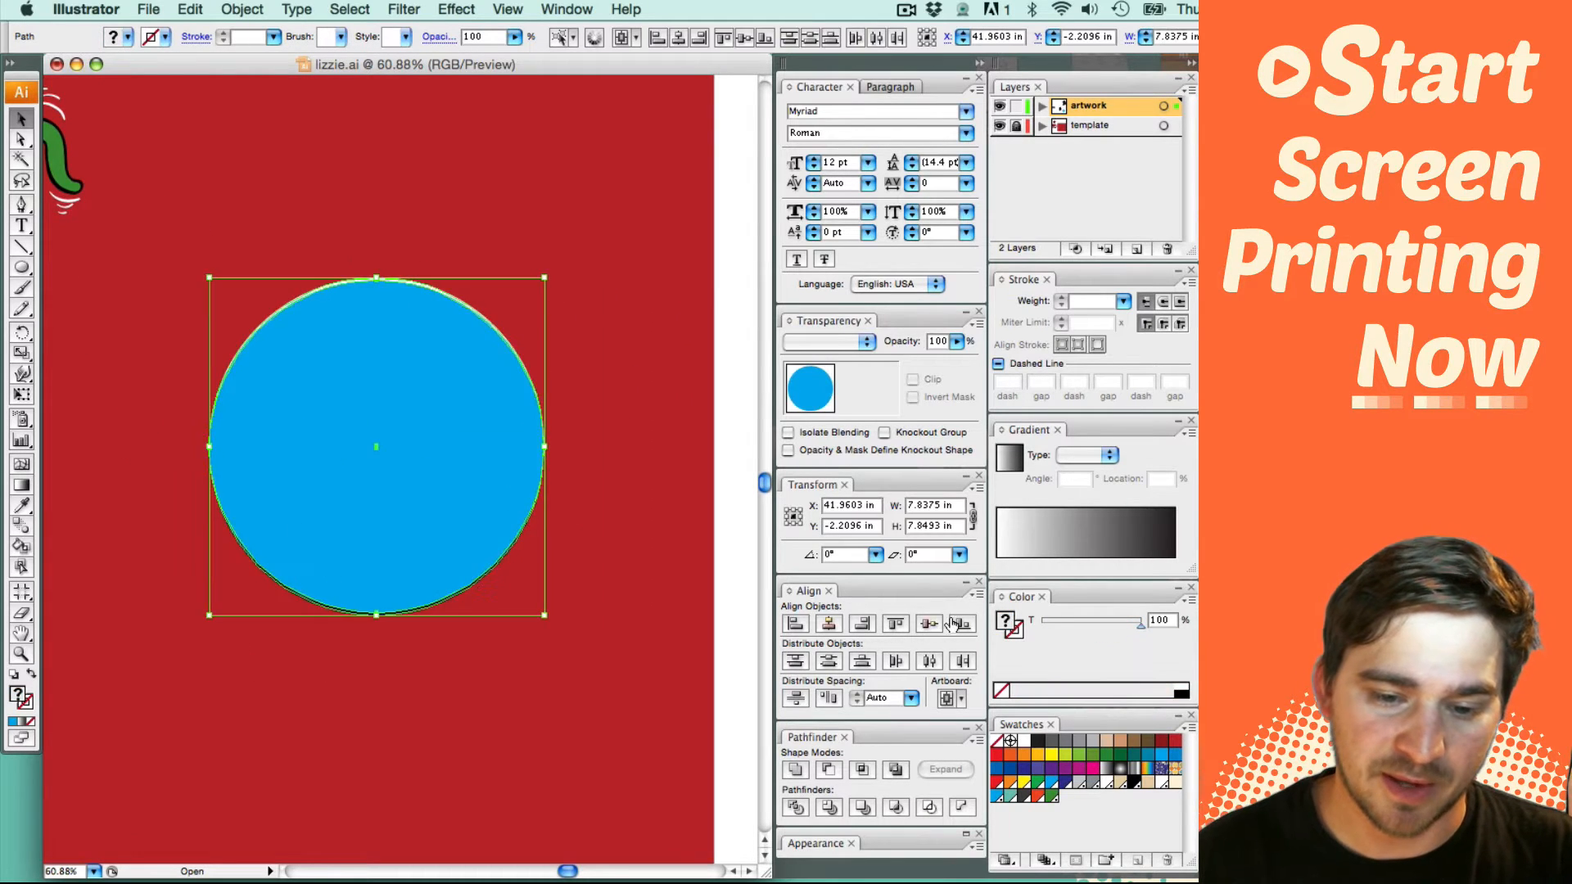
click(929, 625)
click(646, 561)
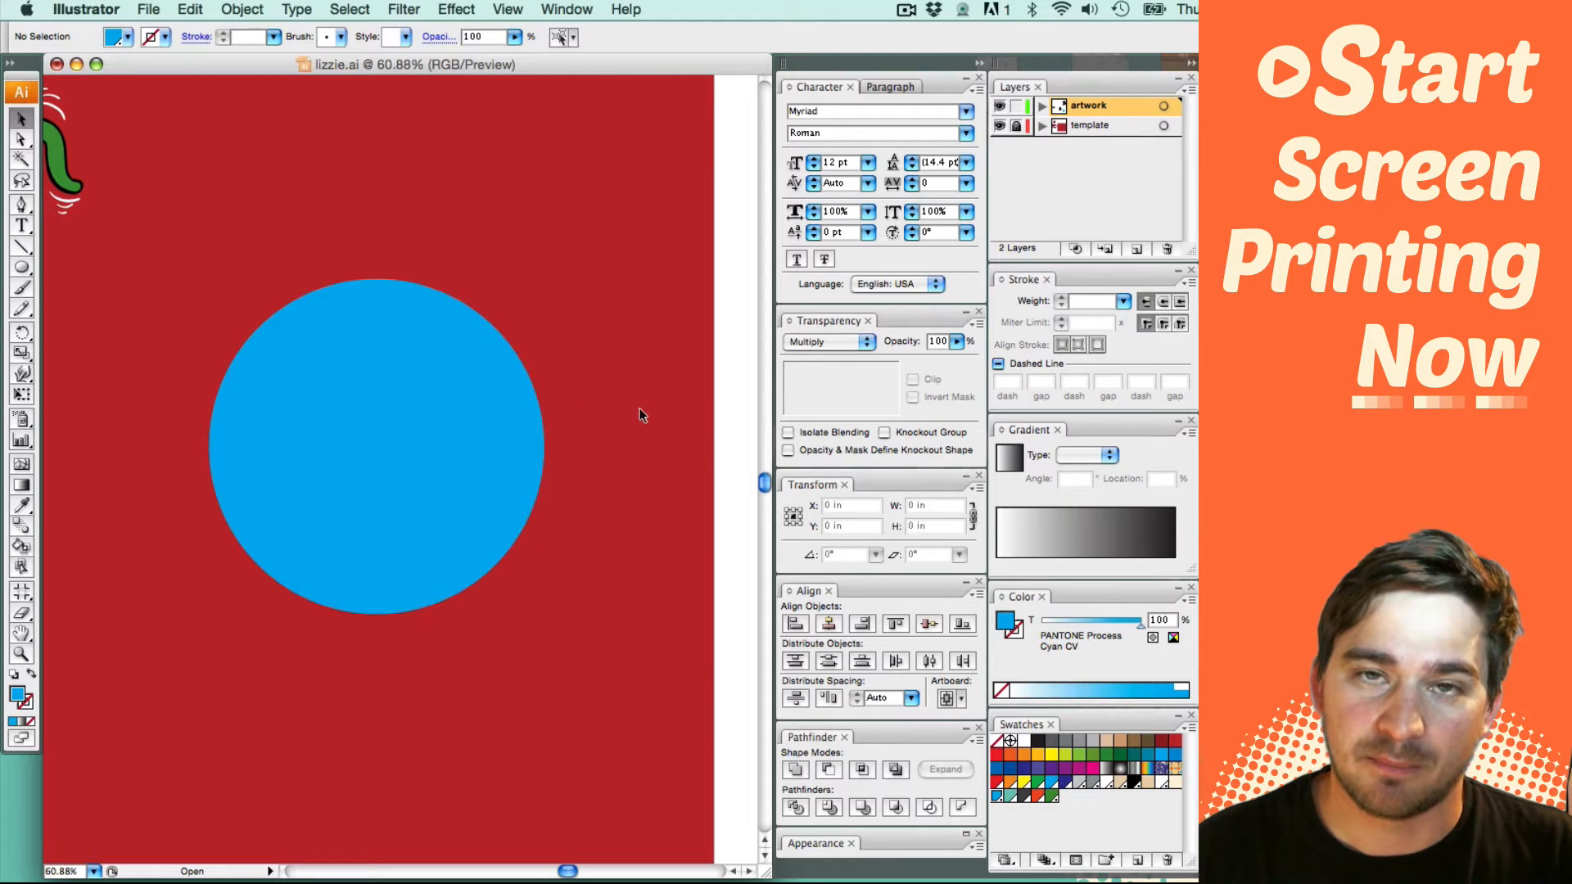
Step: Give the white circle under the blue one a 3 pt white stroke
click(484, 454)
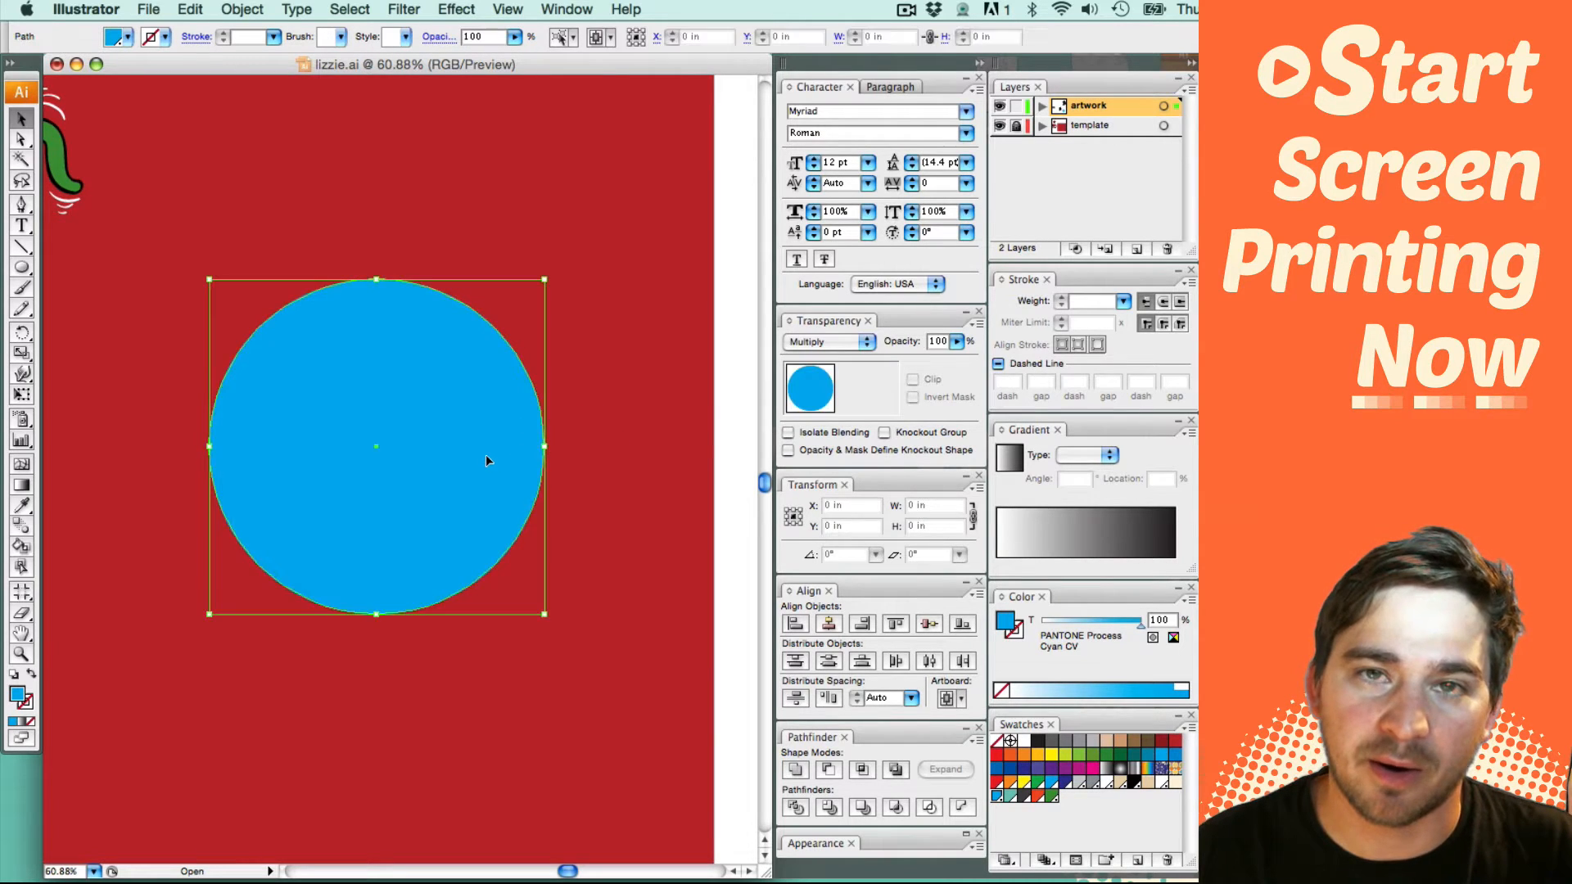
click(591, 414)
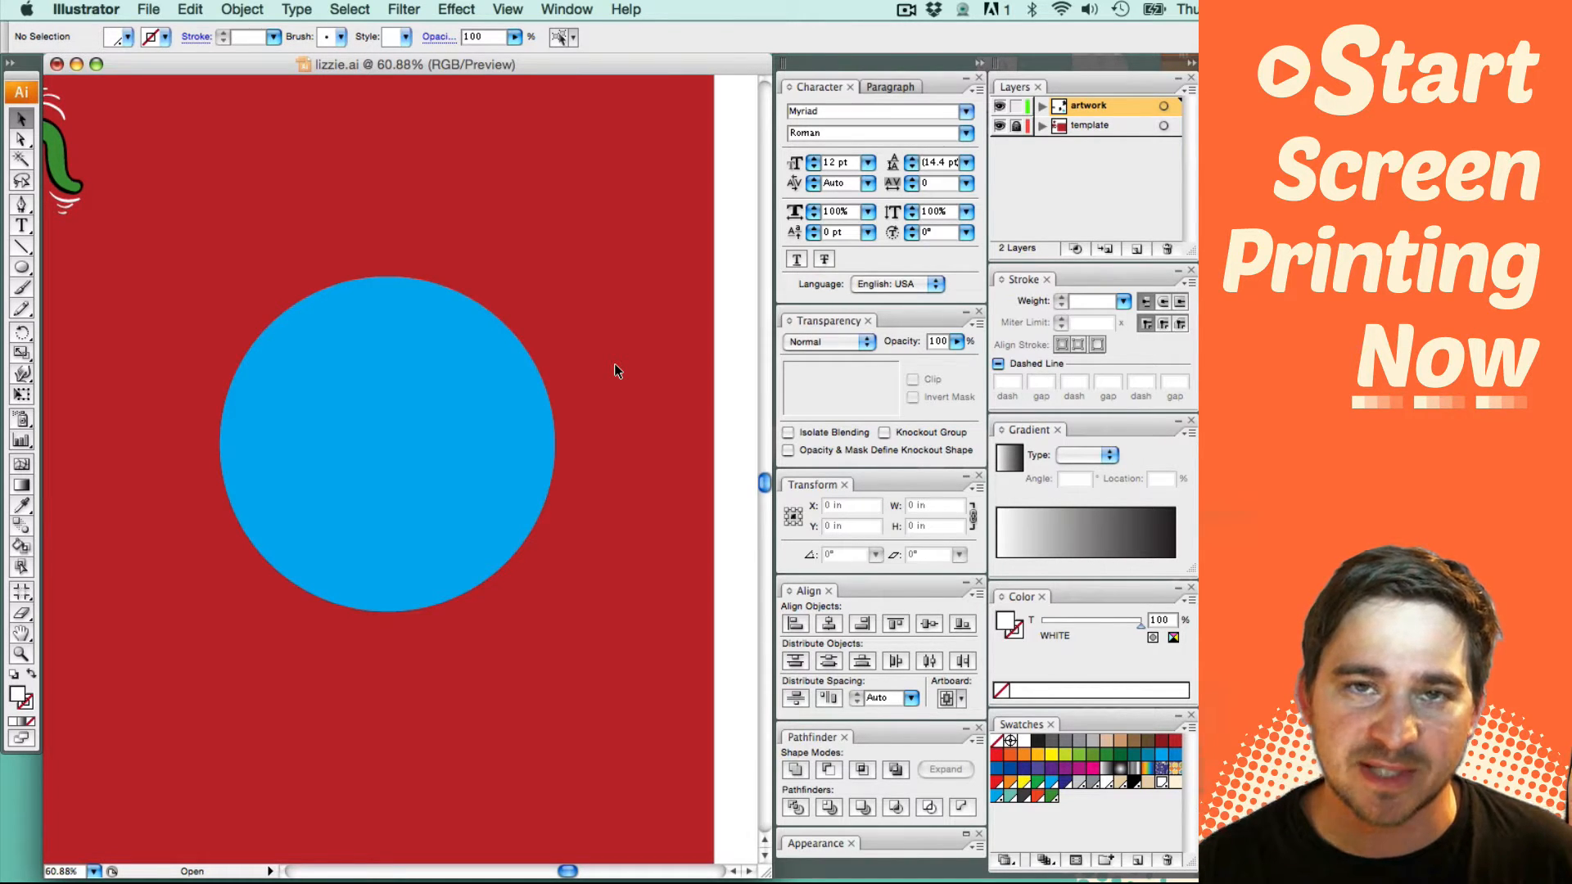
click(479, 496)
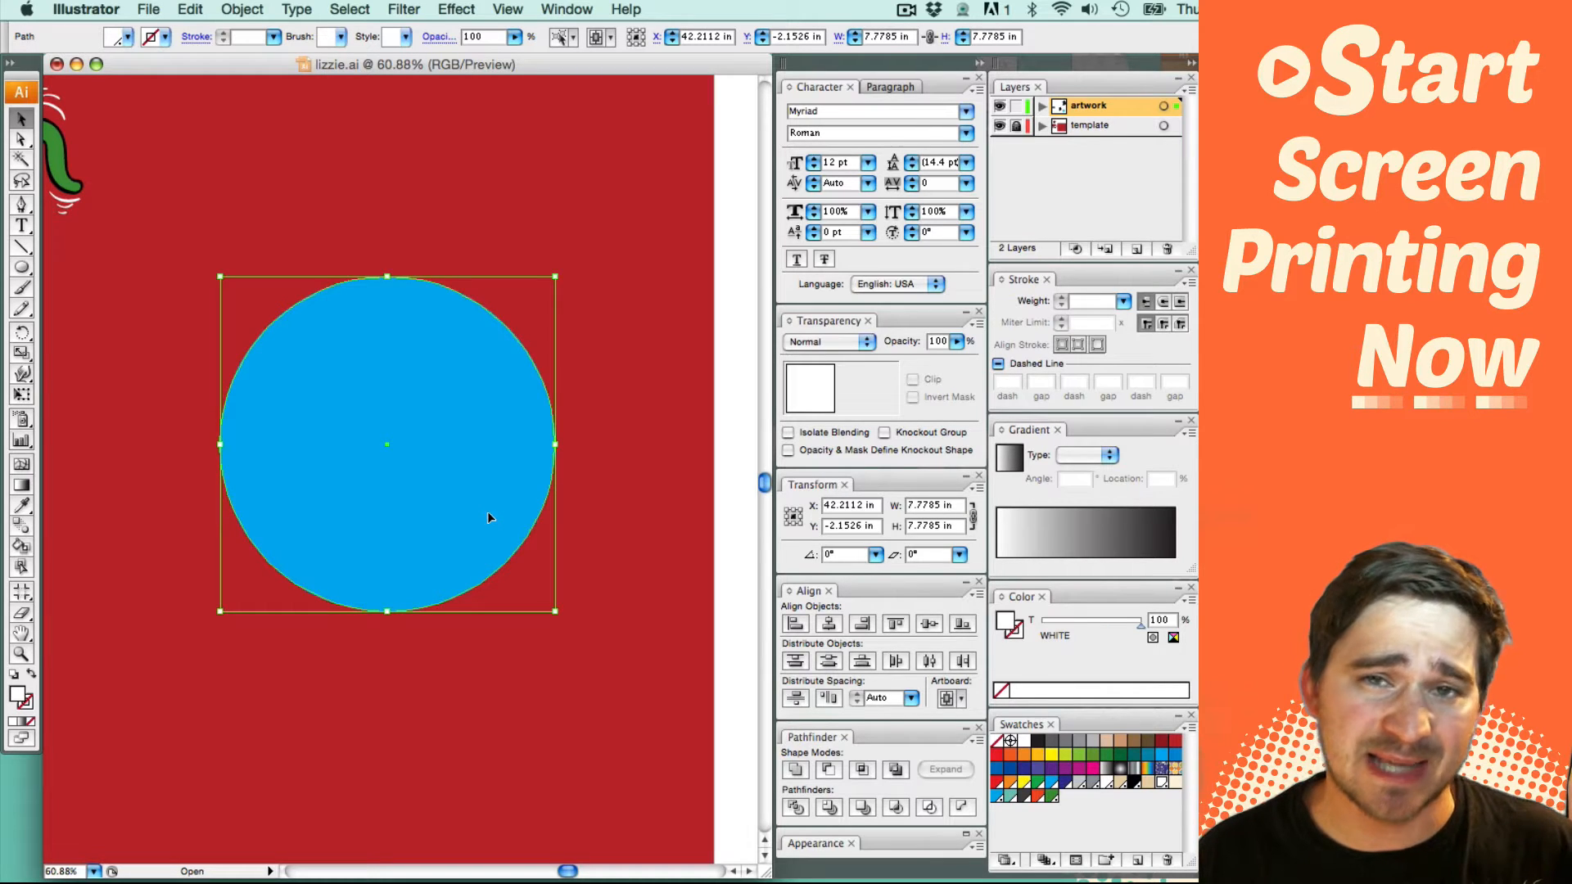
click(1006, 631)
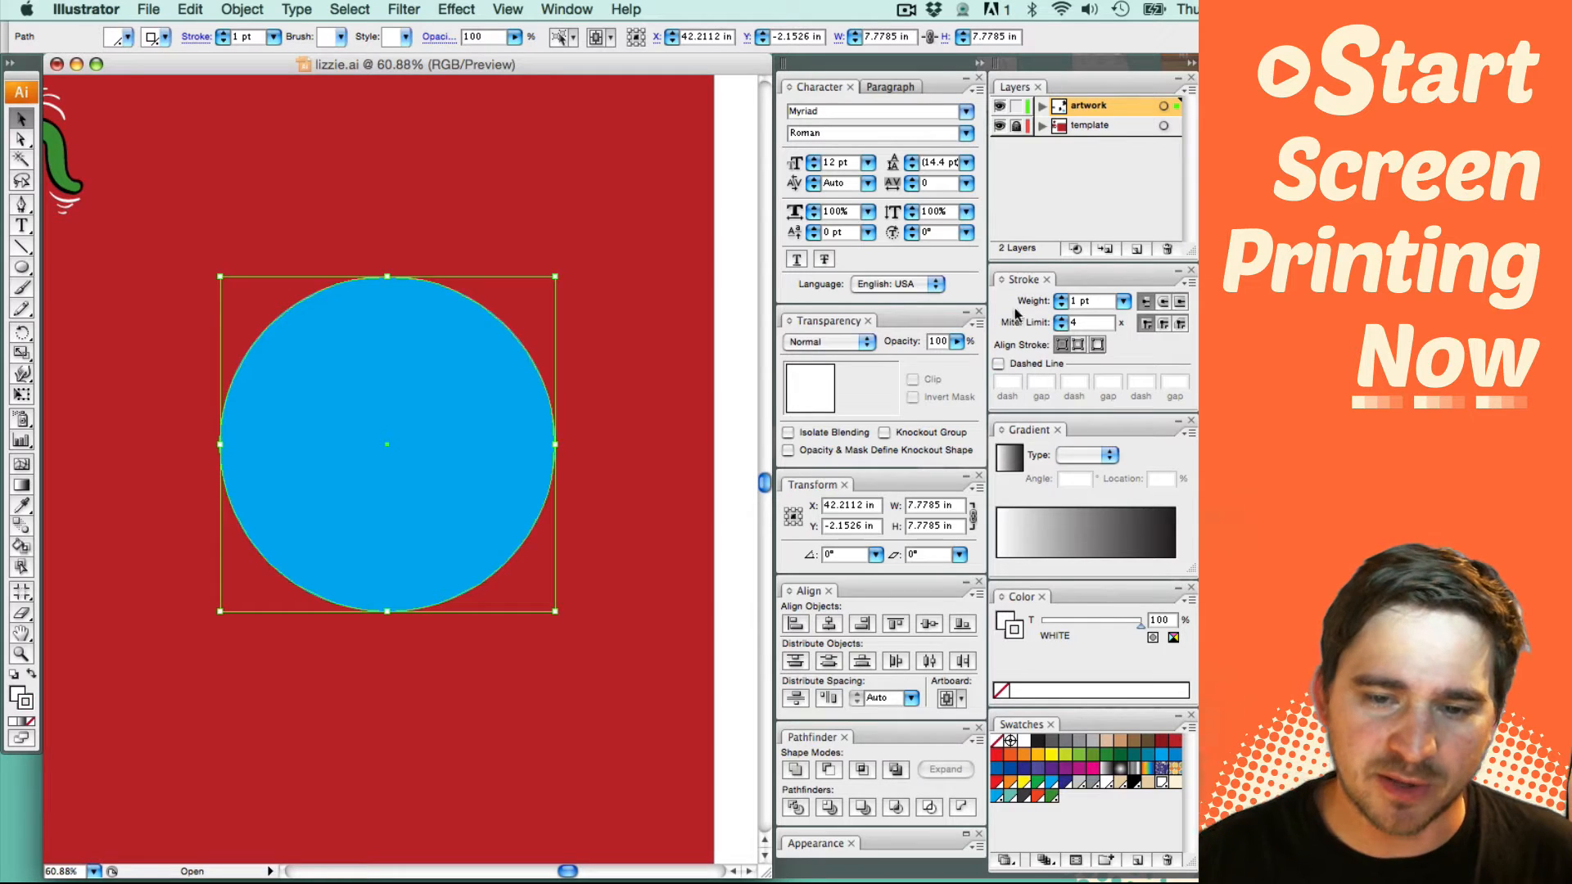
click(1060, 298)
click(1059, 298)
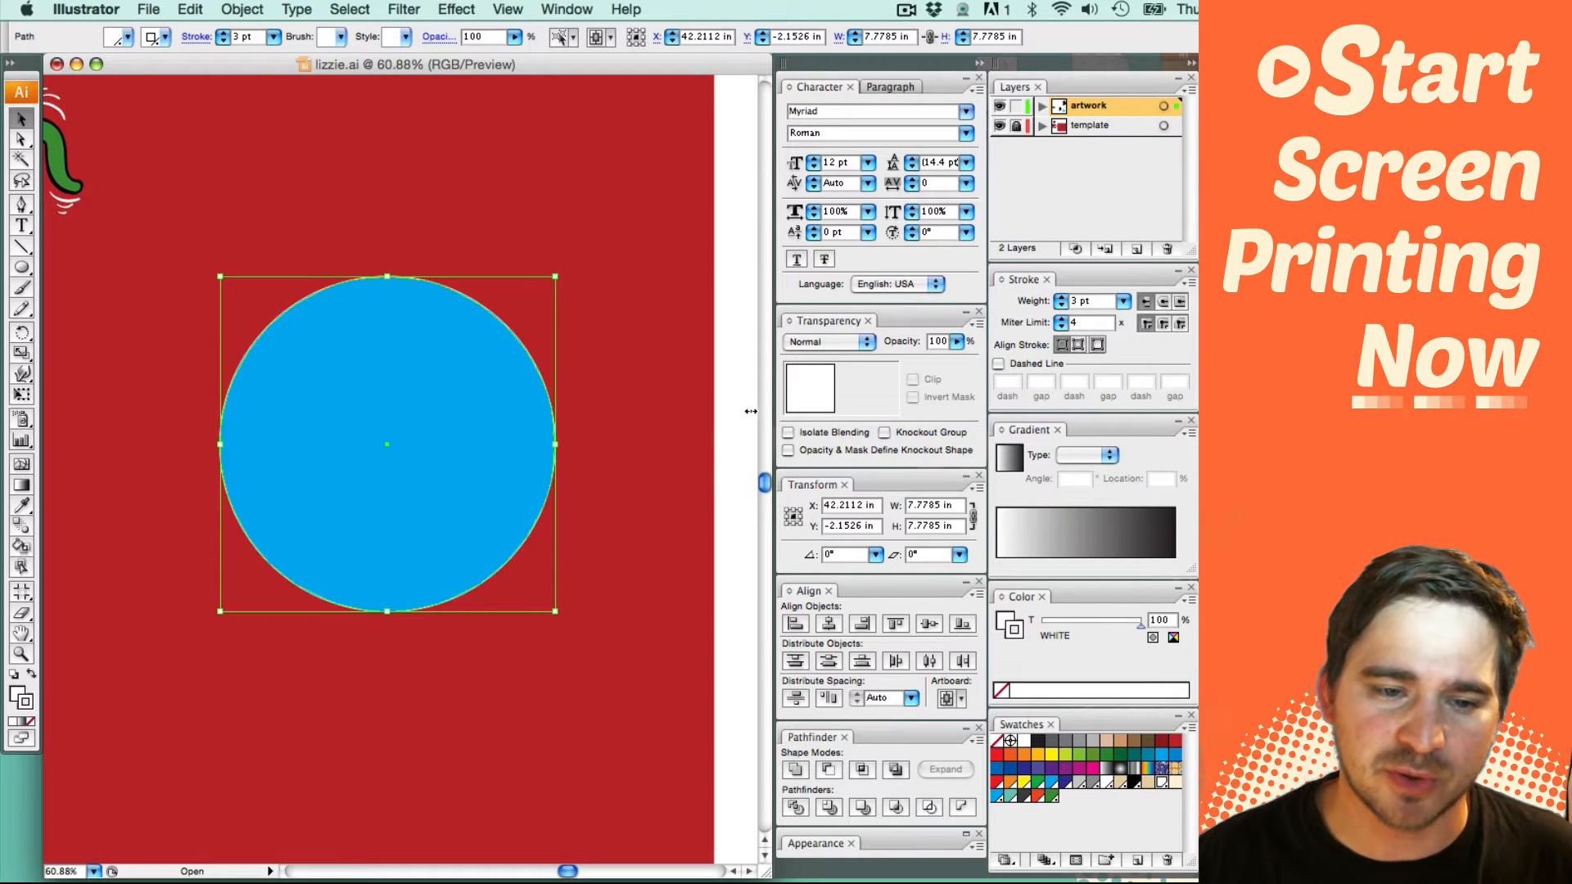
click(678, 409)
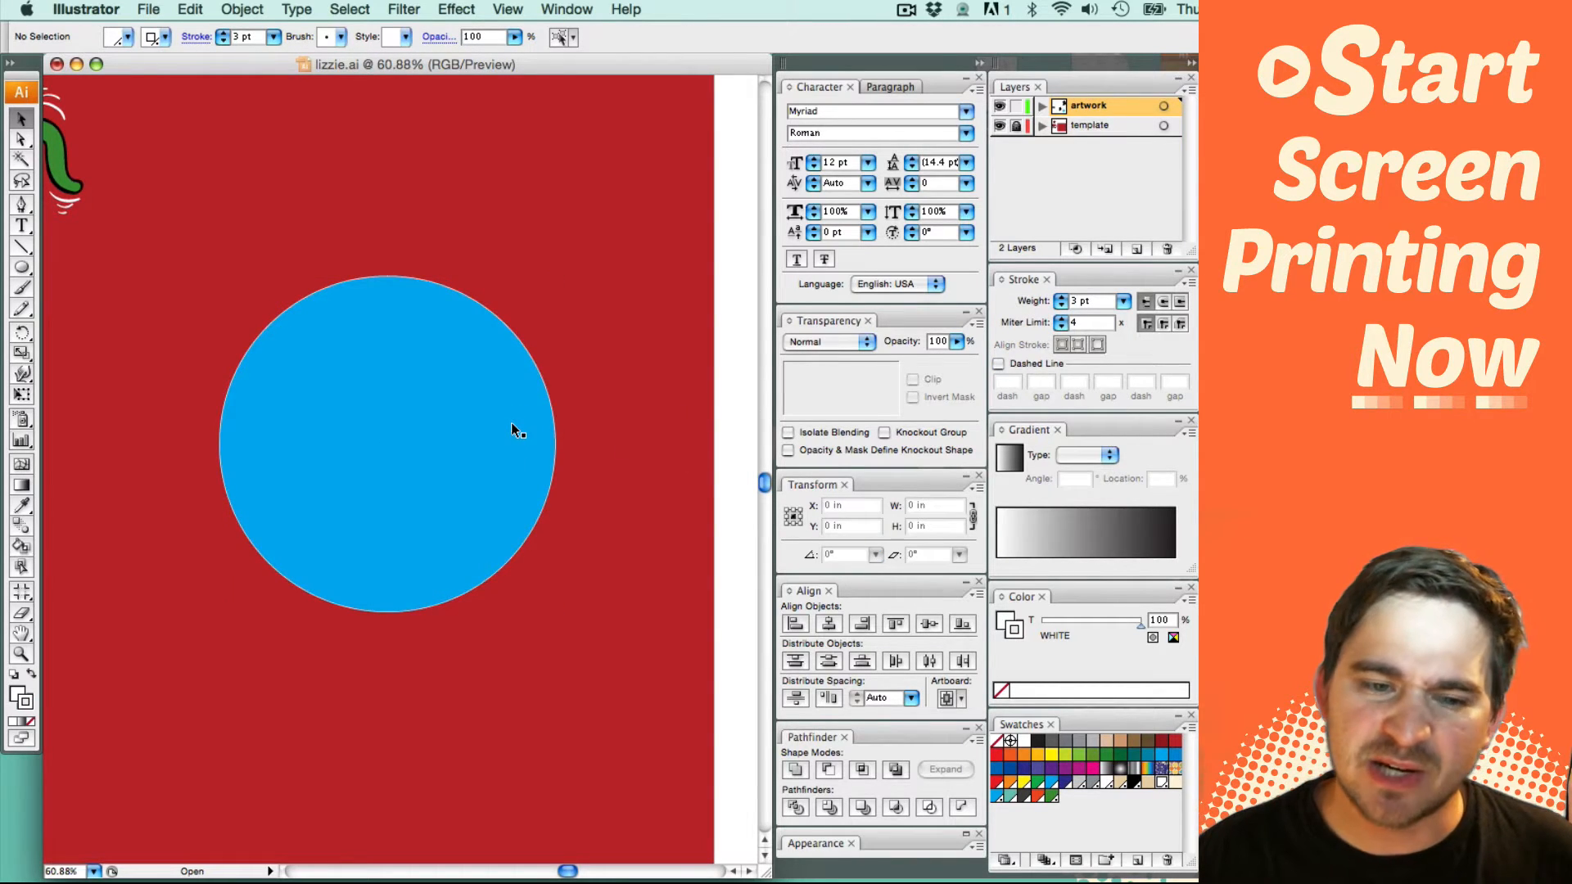
Step: Try shifting the white circle slightly up and to the right against the blue circle, and undo the move
key(z)
drag(308, 235, 561, 422)
key(v)
drag(477, 481, 493, 470)
click(637, 356)
drag(393, 534, 559, 400)
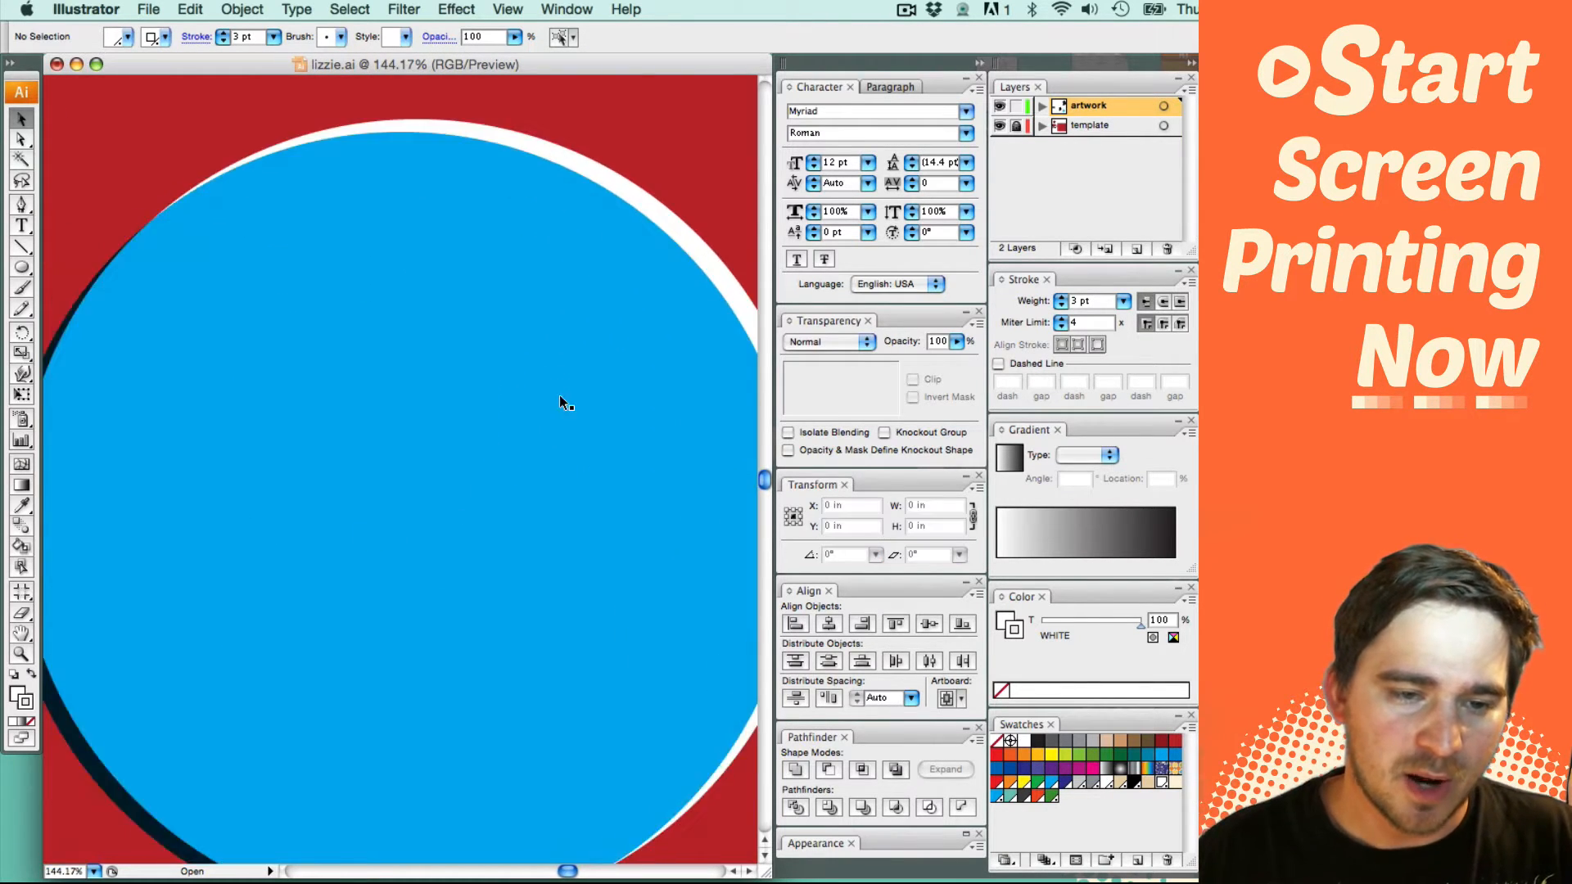
key(super+z)
Step: Nudge the white stroked circle very slightly up and to the right against the blue circle
drag(480, 461, 508, 428)
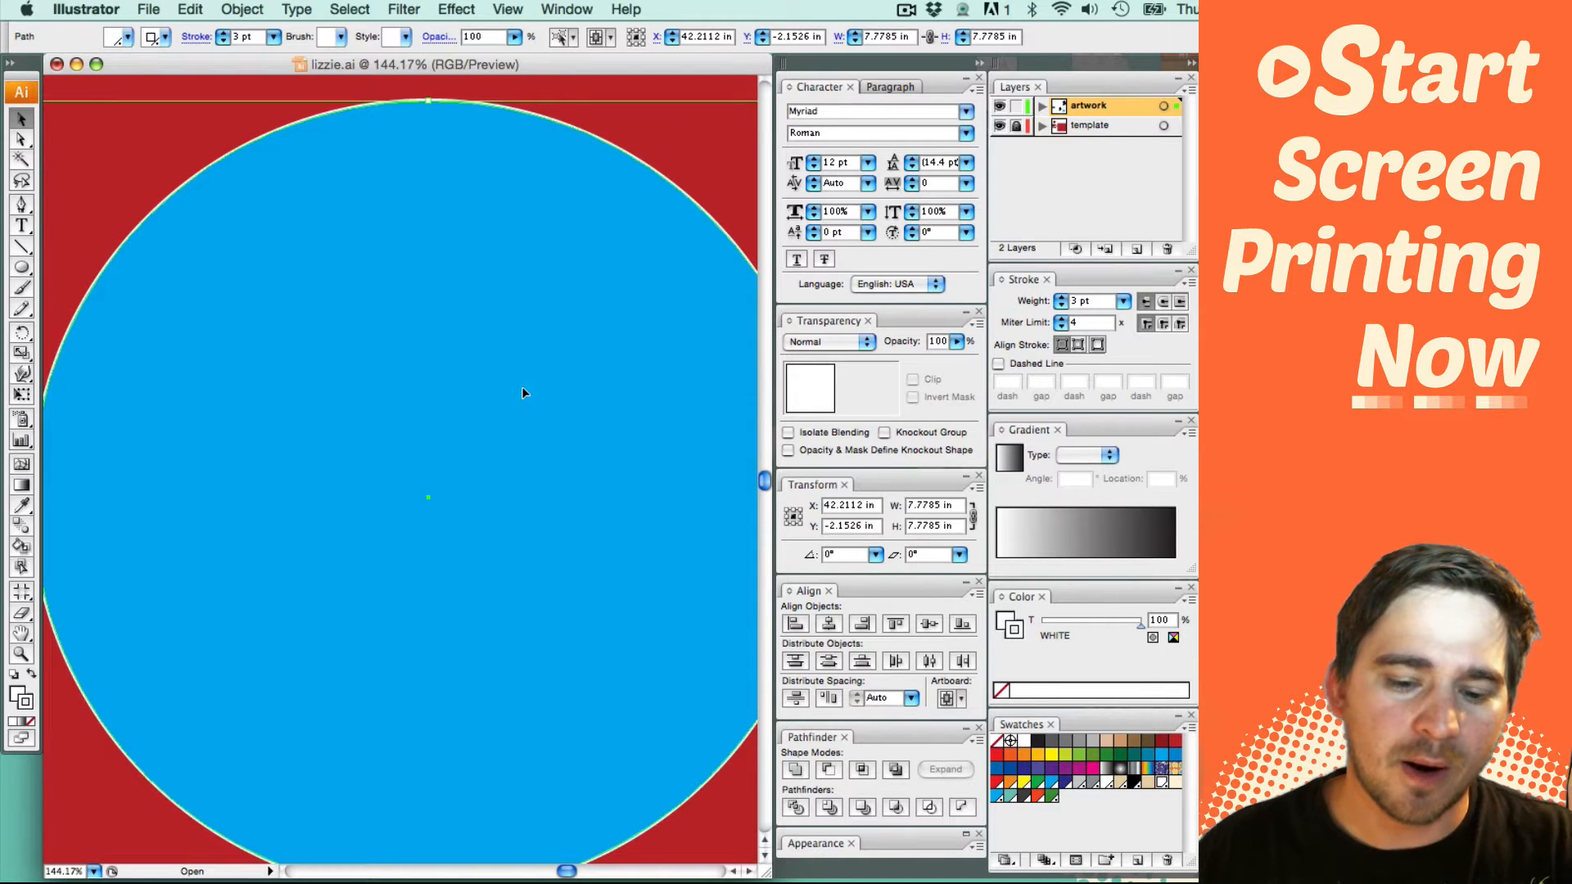
key(super+minus)
key(super+minus)
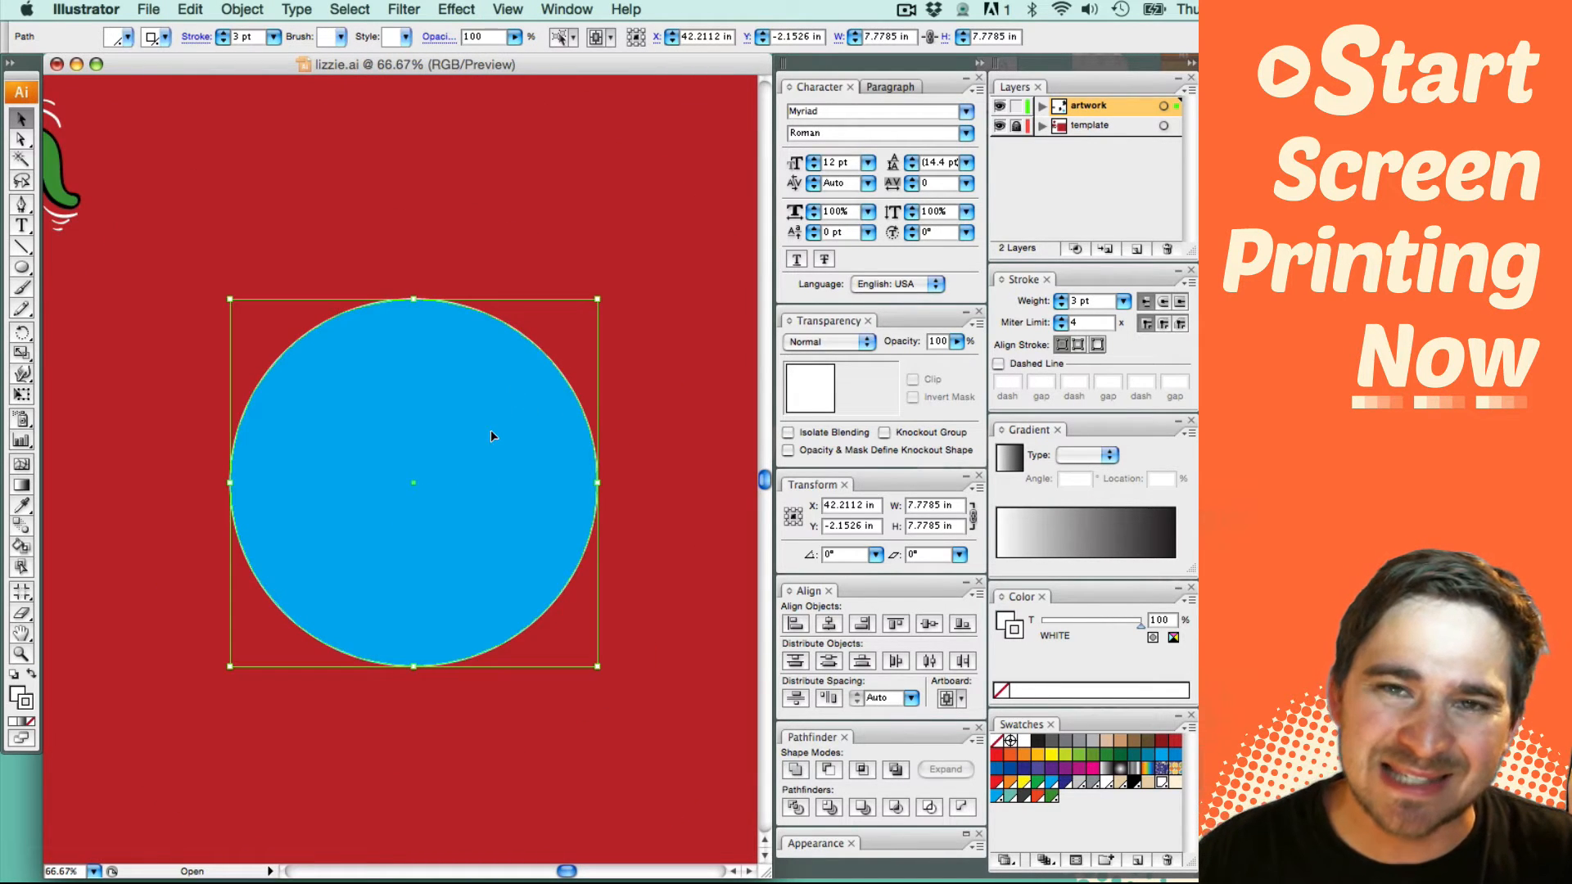
drag(492, 430, 496, 427)
click(676, 410)
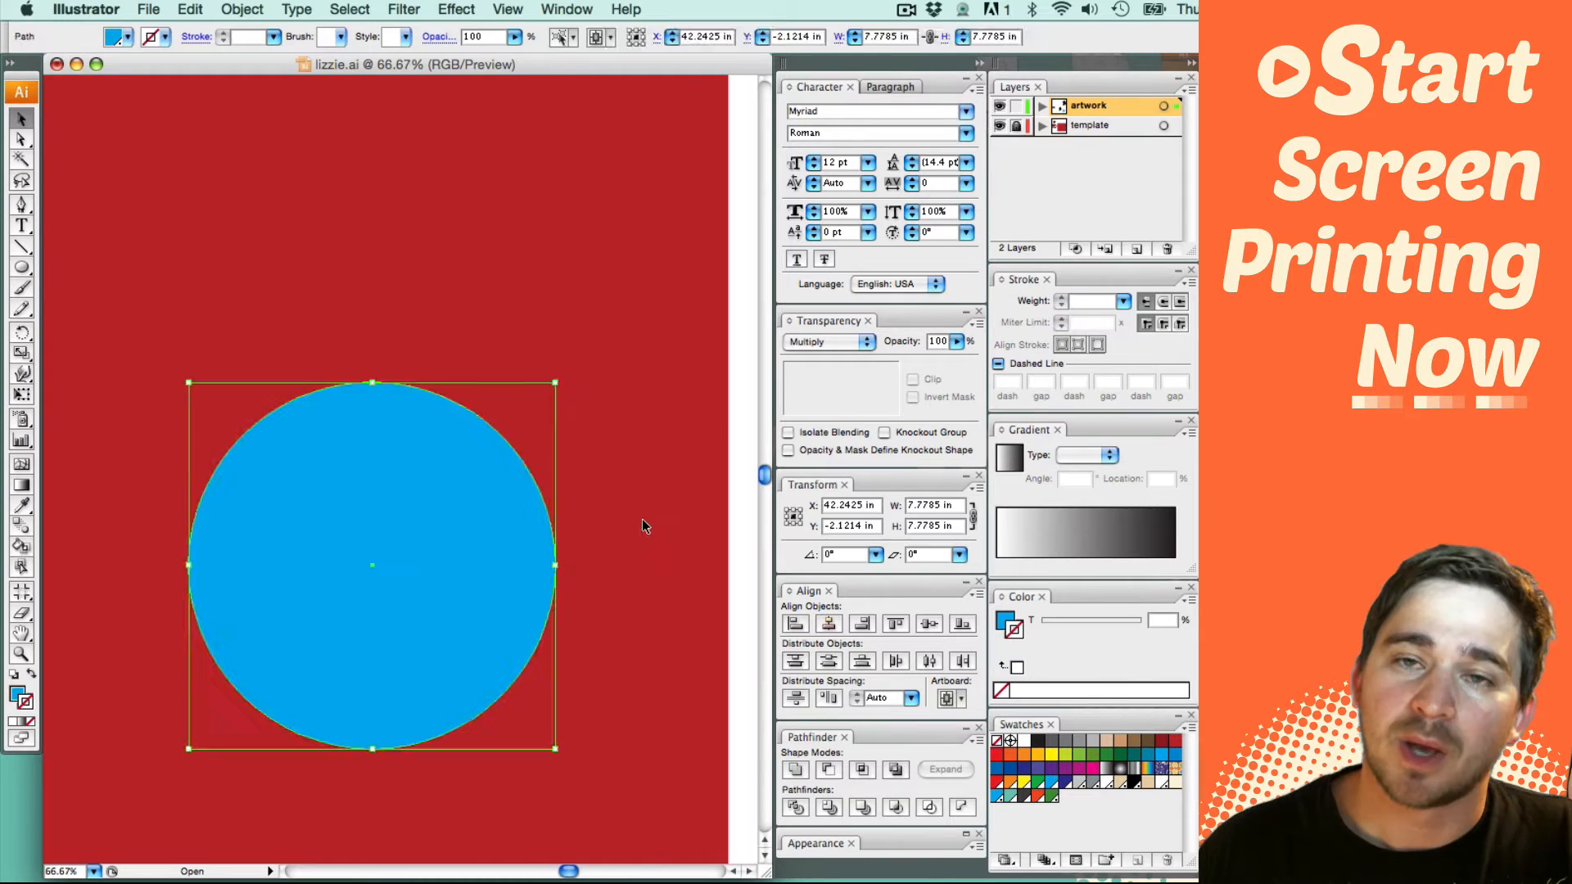
Step: Add a 4 pt PANTONE Process Cyan CV stroke to the blue circle
click(650, 512)
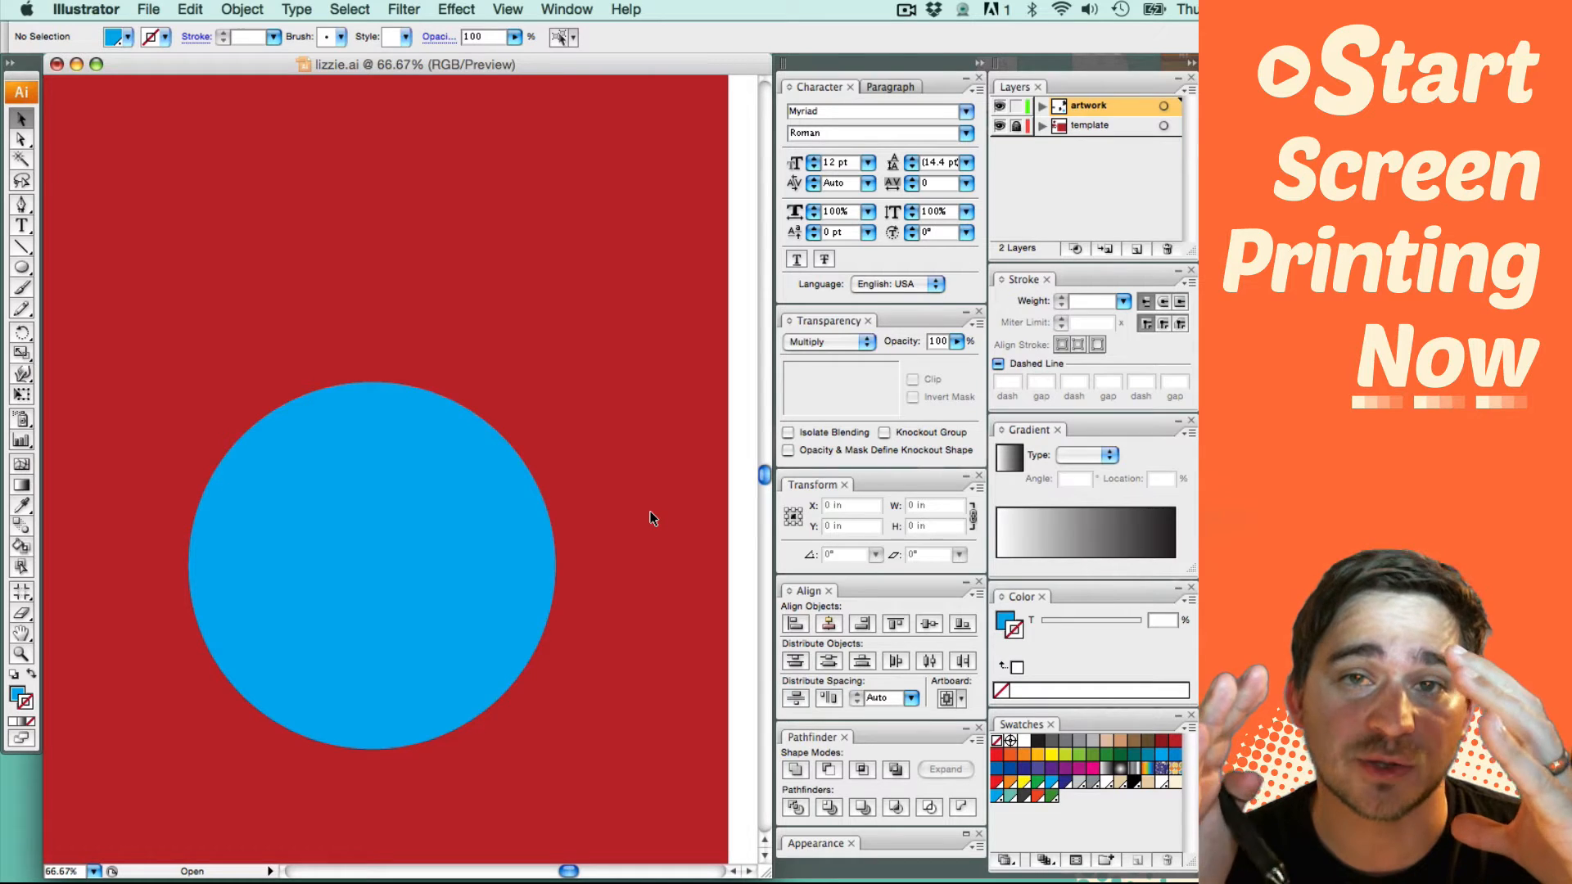
key(super+a)
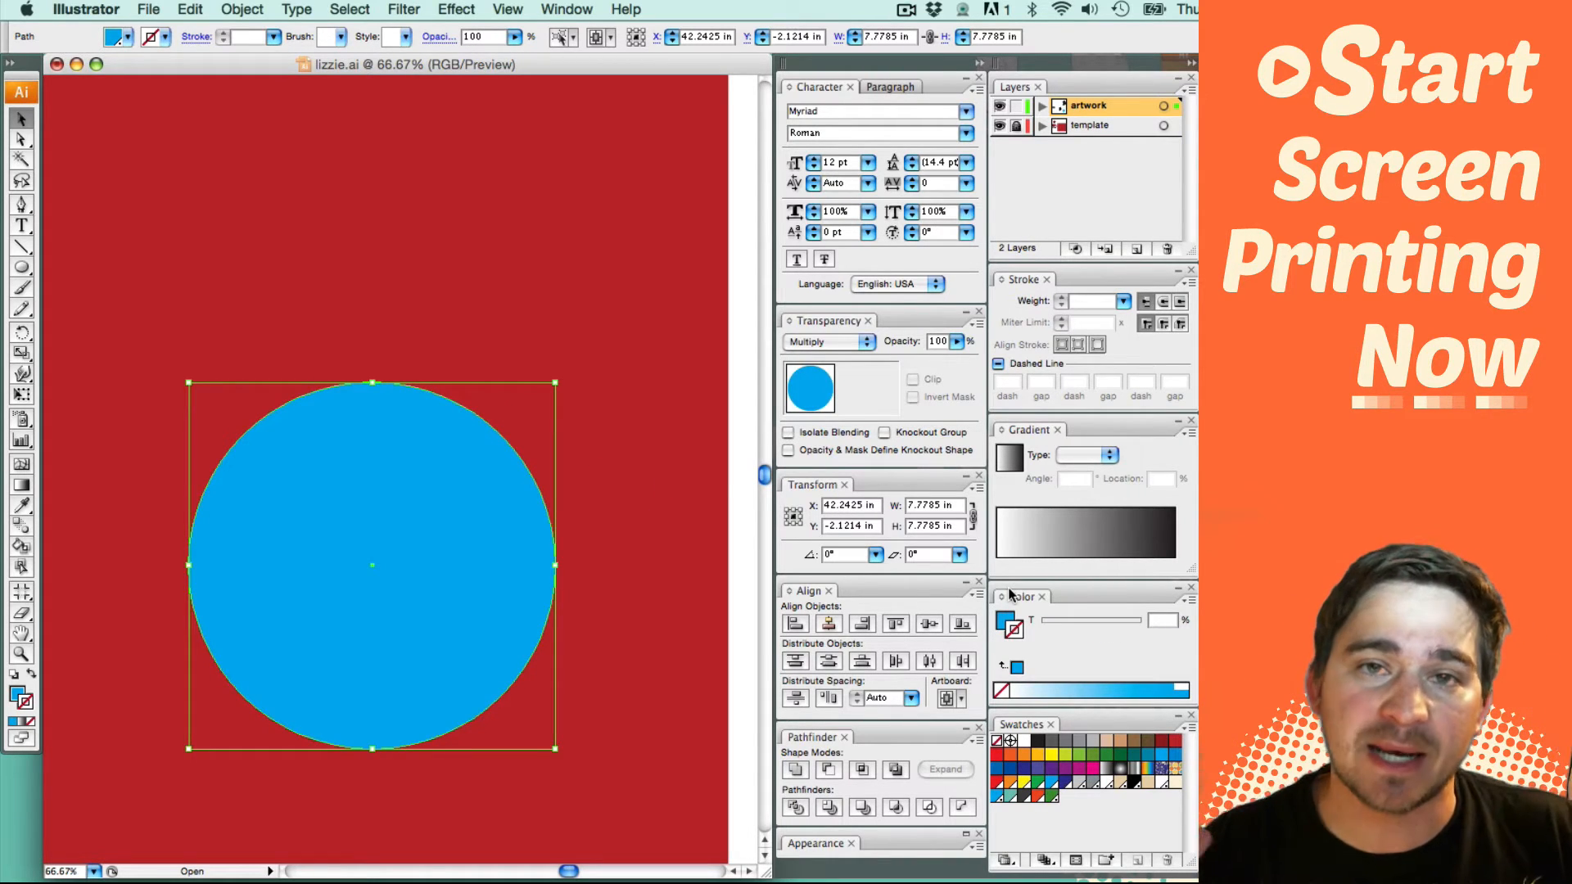
click(1013, 629)
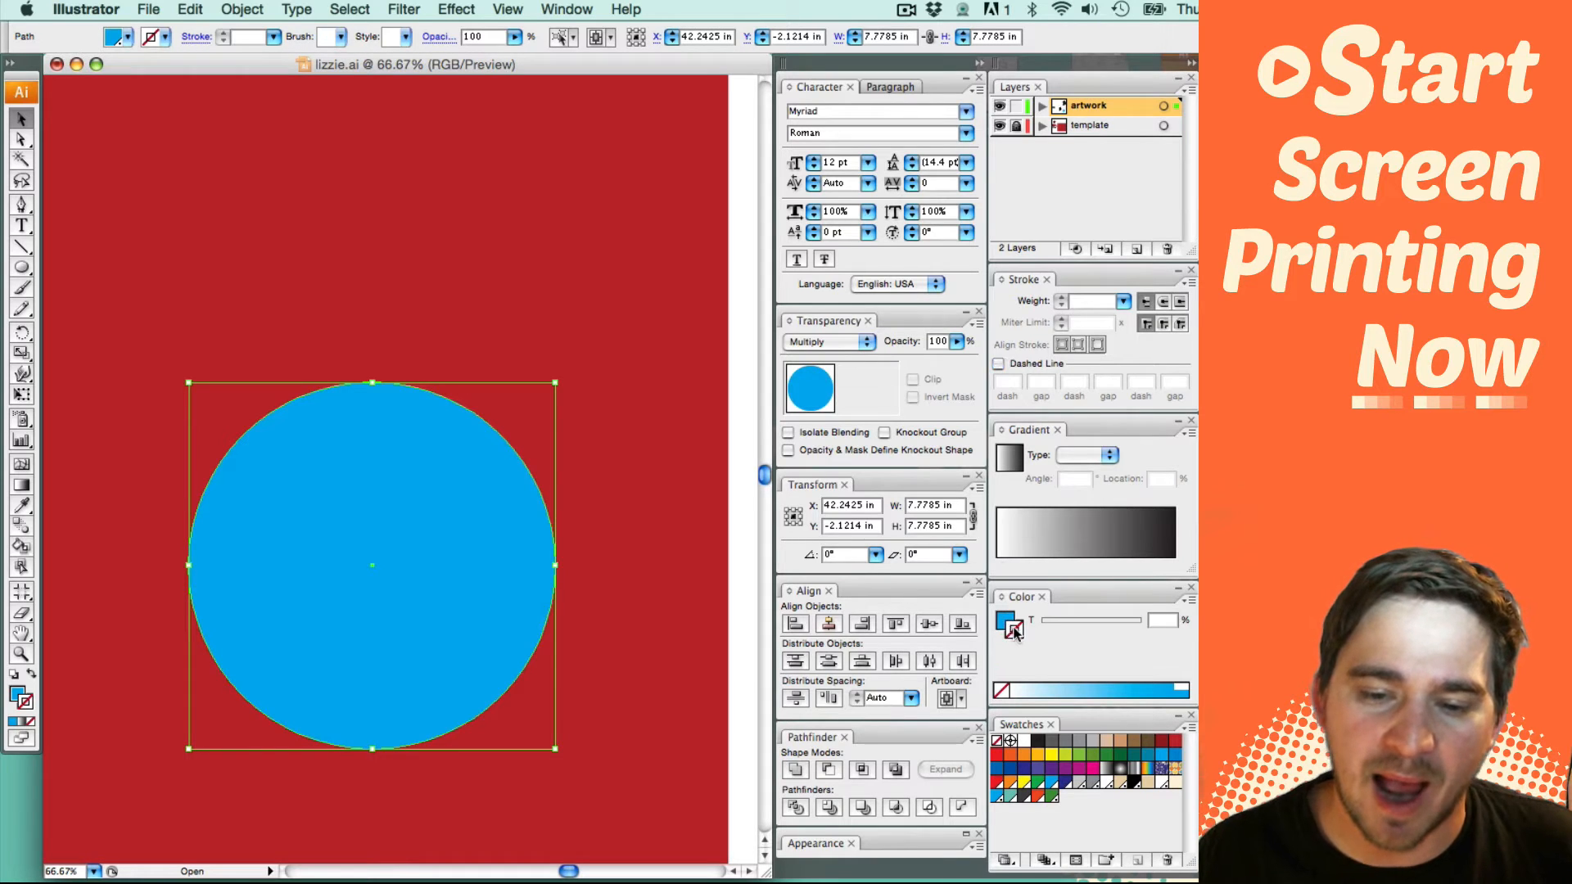
click(1016, 667)
click(1060, 297)
click(1060, 298)
click(1060, 297)
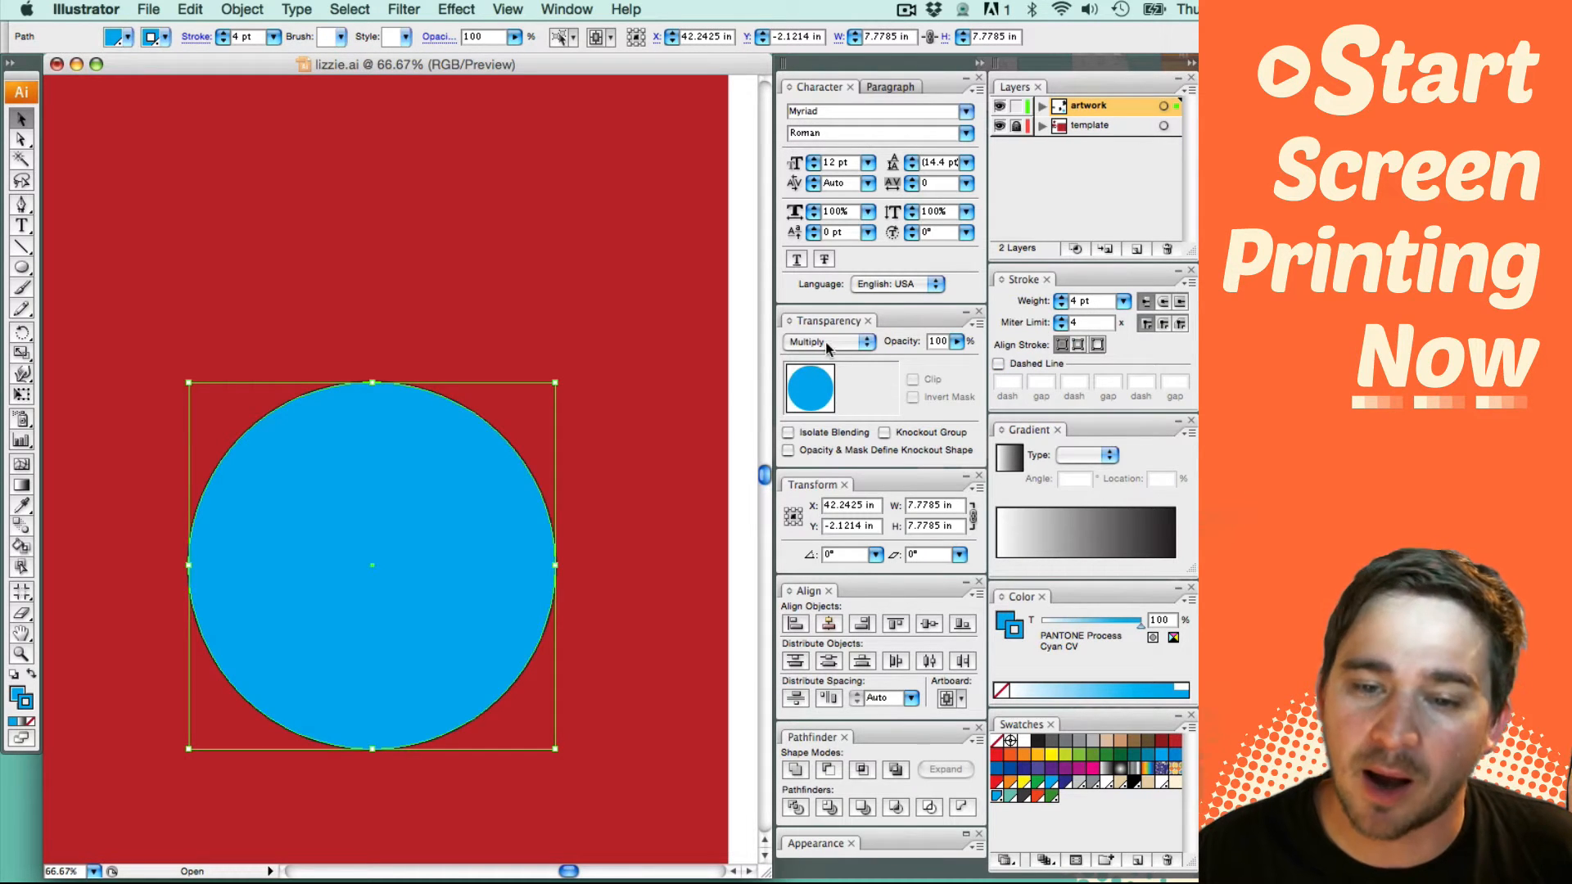
click(665, 406)
drag(665, 404, 587, 415)
key(super+space)
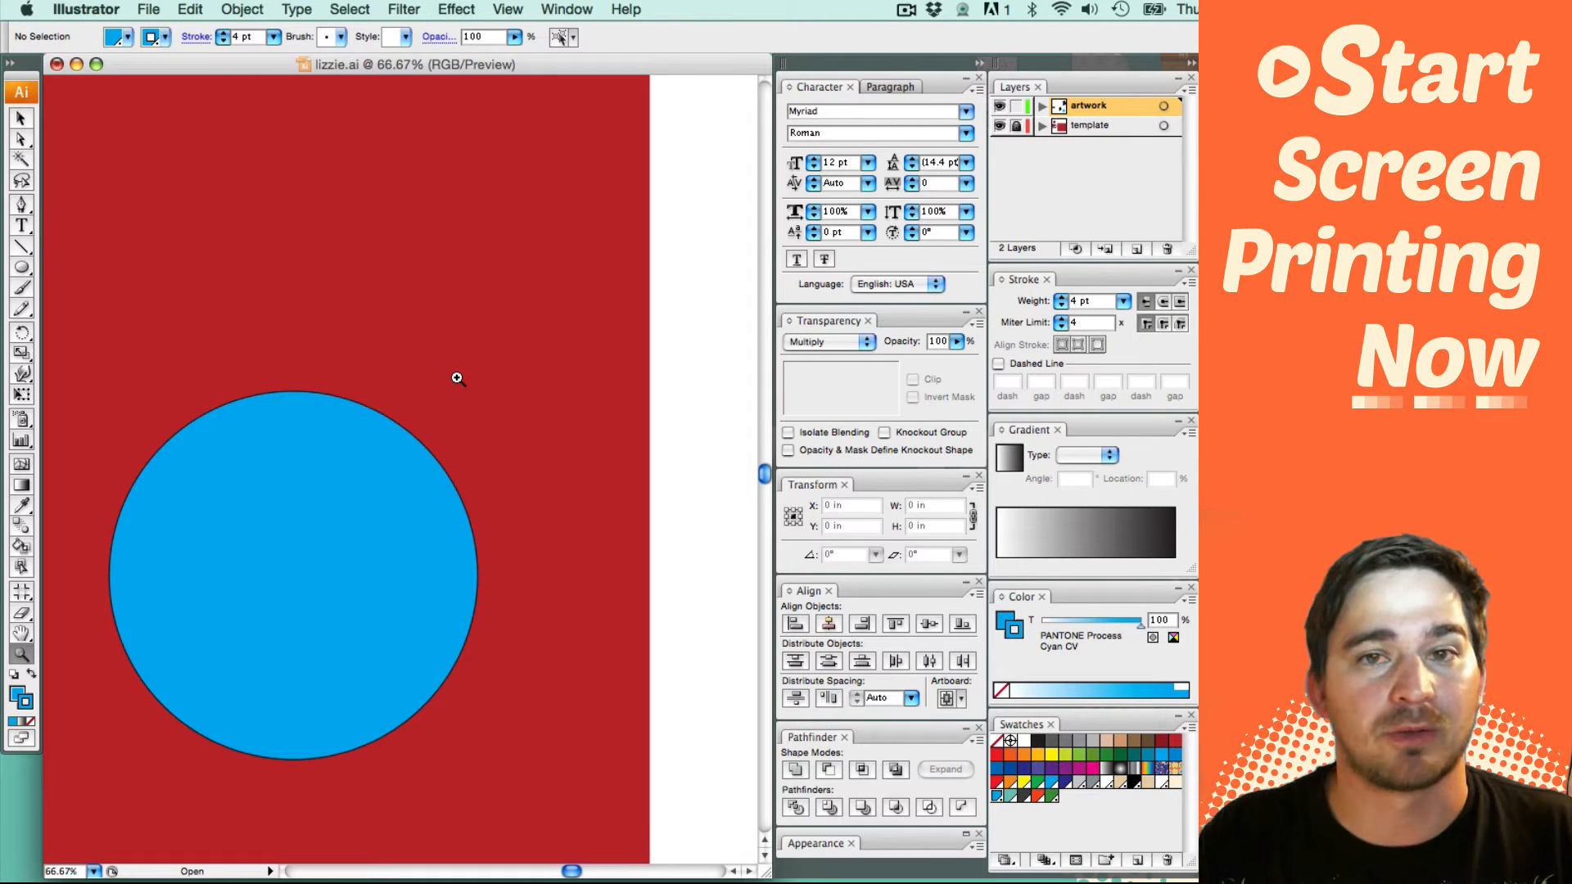
Step: Unlock the template layer and move the complete shirt proof layout off the artboard to its left
key(v)
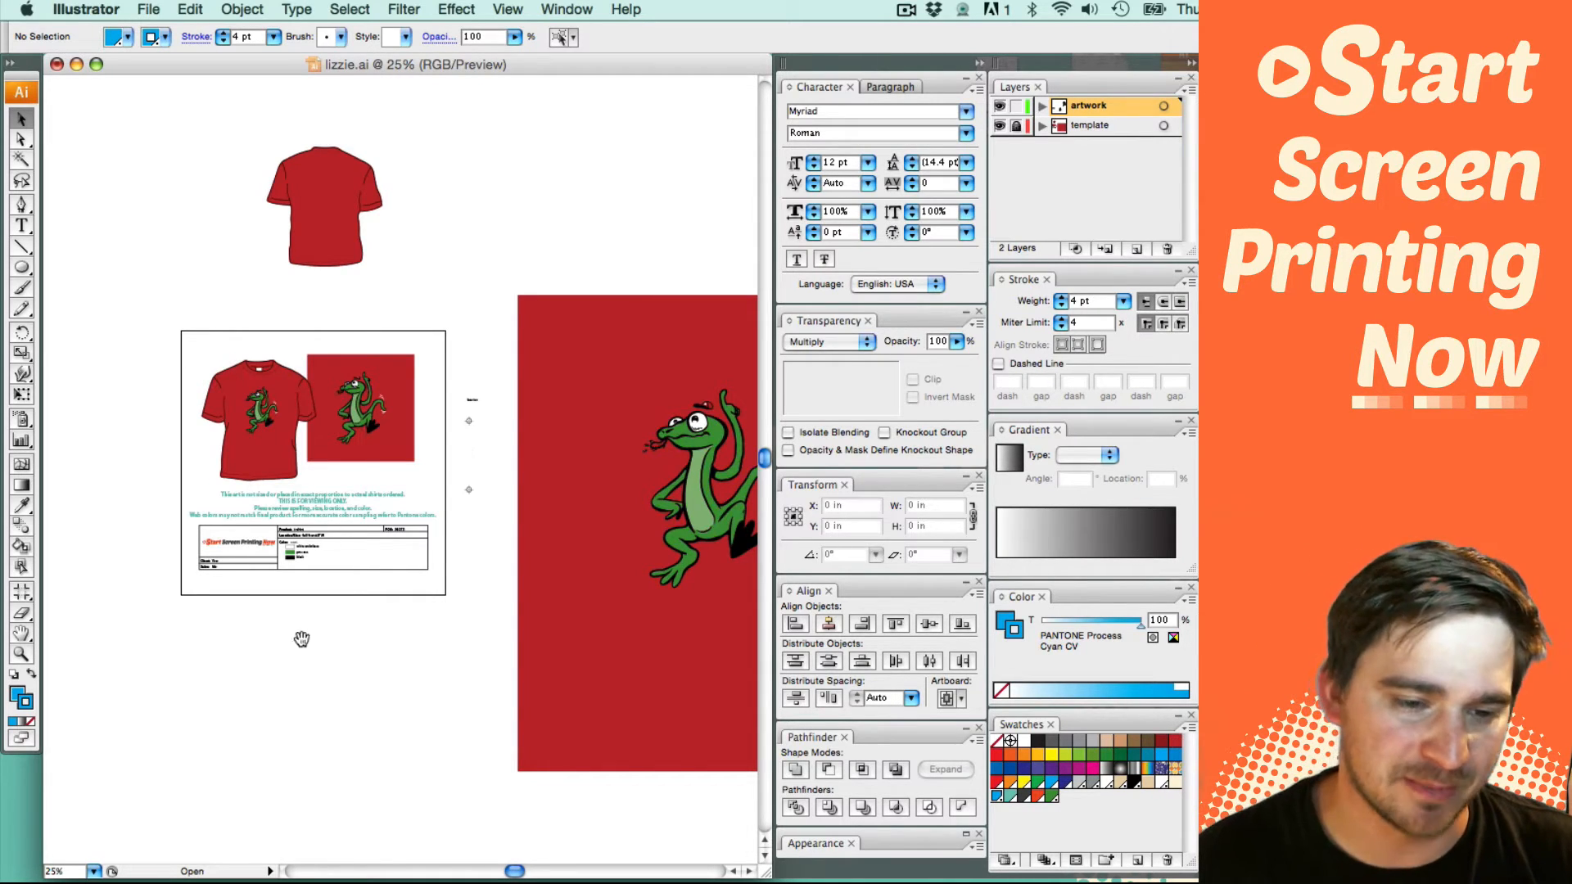
scroll(298, 638, left, 5)
drag(307, 355, 614, 649)
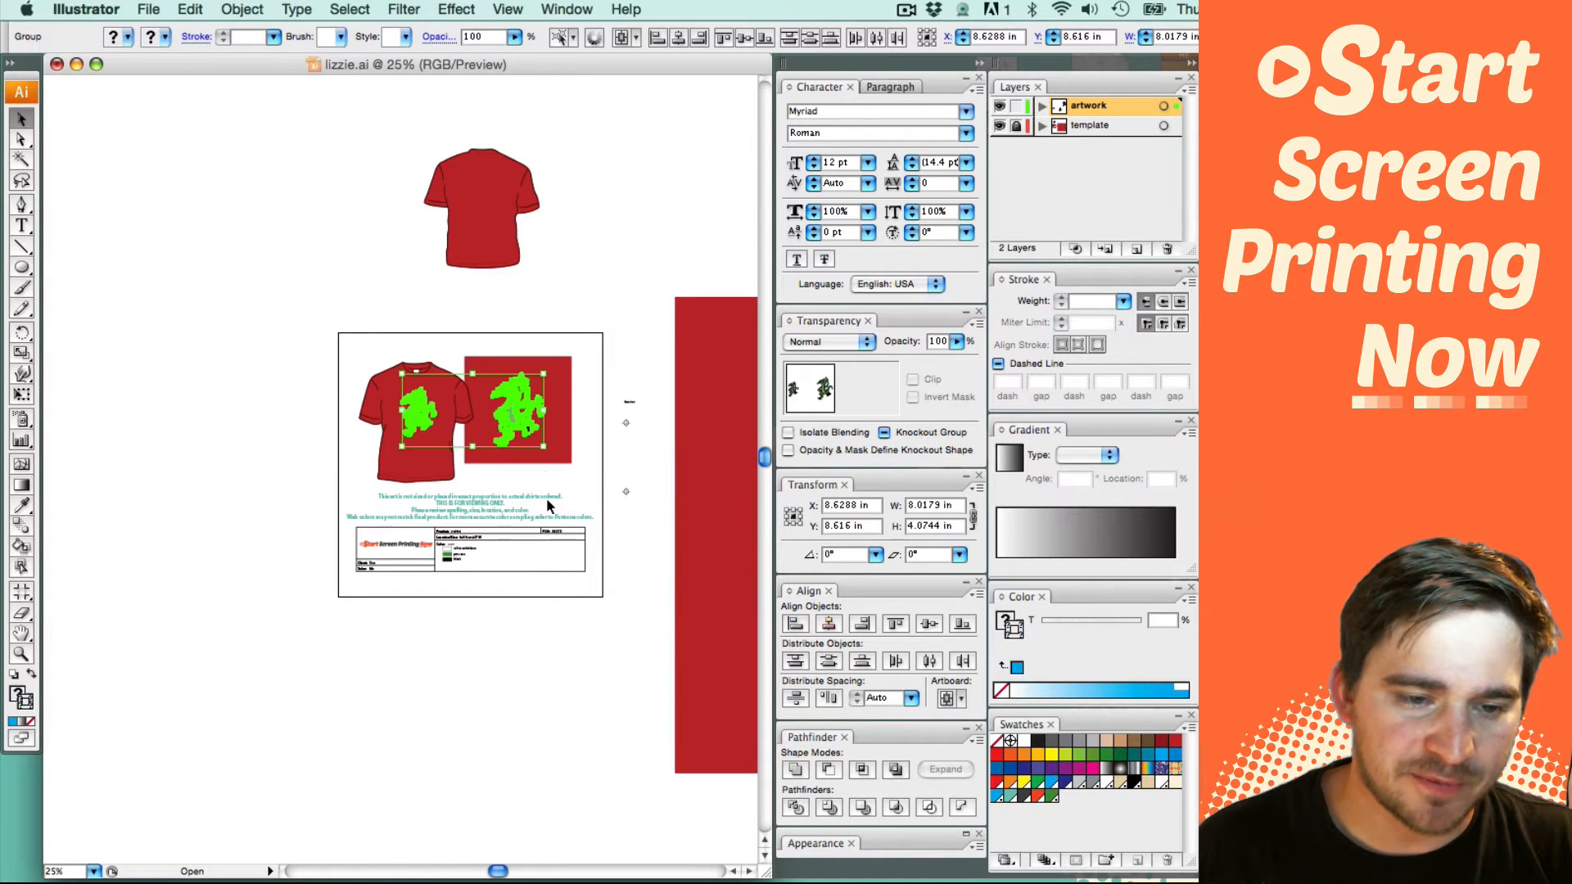
click(1015, 125)
drag(282, 298, 617, 666)
drag(542, 428, 358, 437)
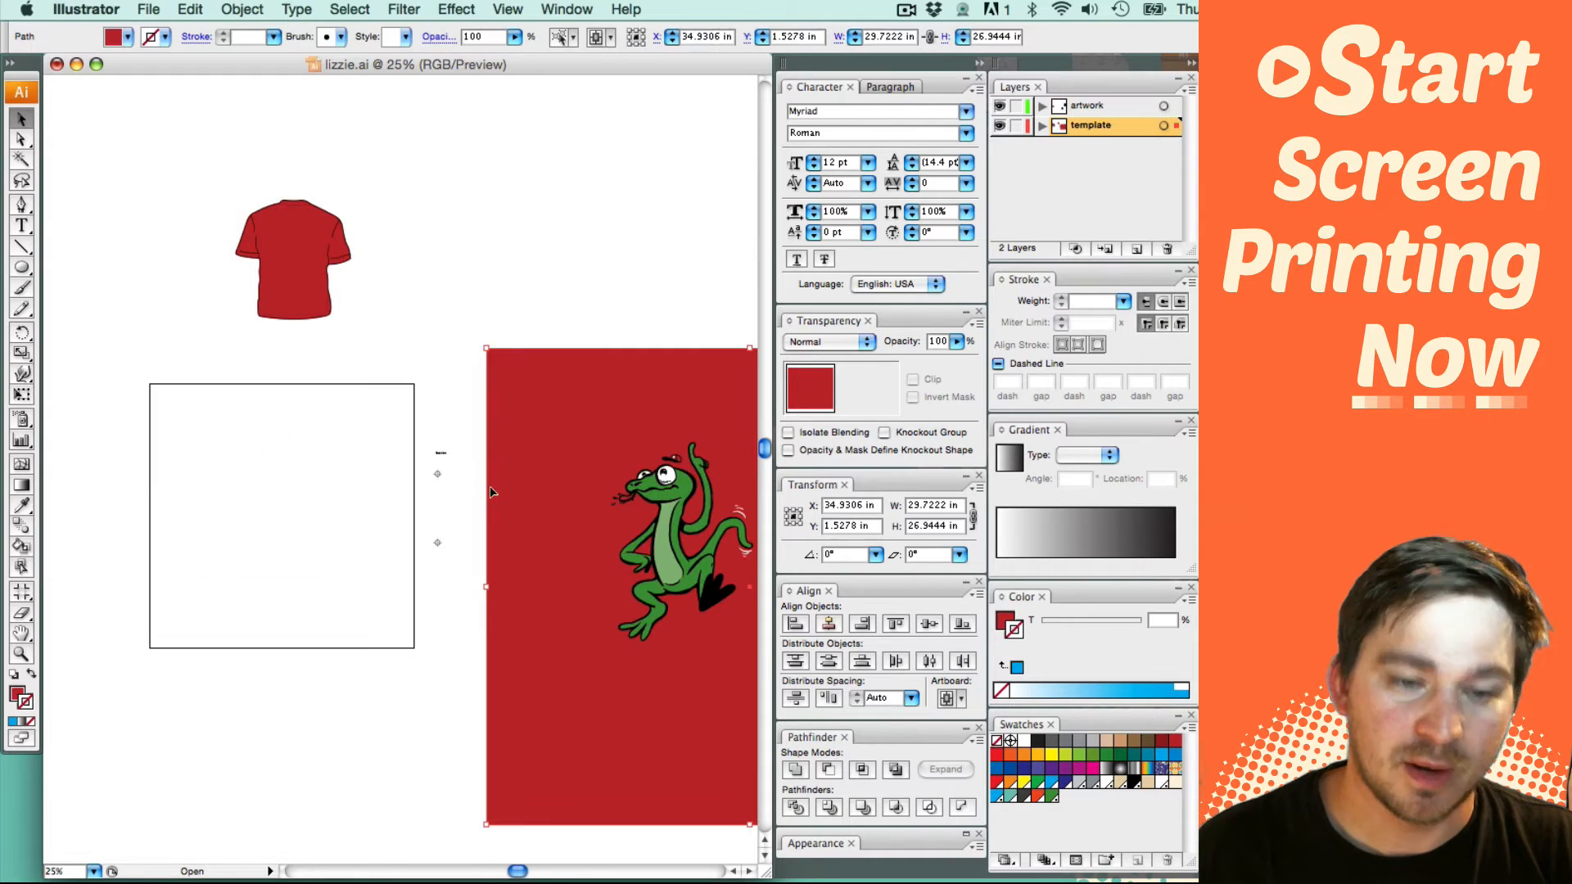
Step: Stretch the large red background rectangle to about 53.22 by 29.72 in so it covers the artboard
drag(486, 594, 70, 586)
drag(541, 349, 516, 283)
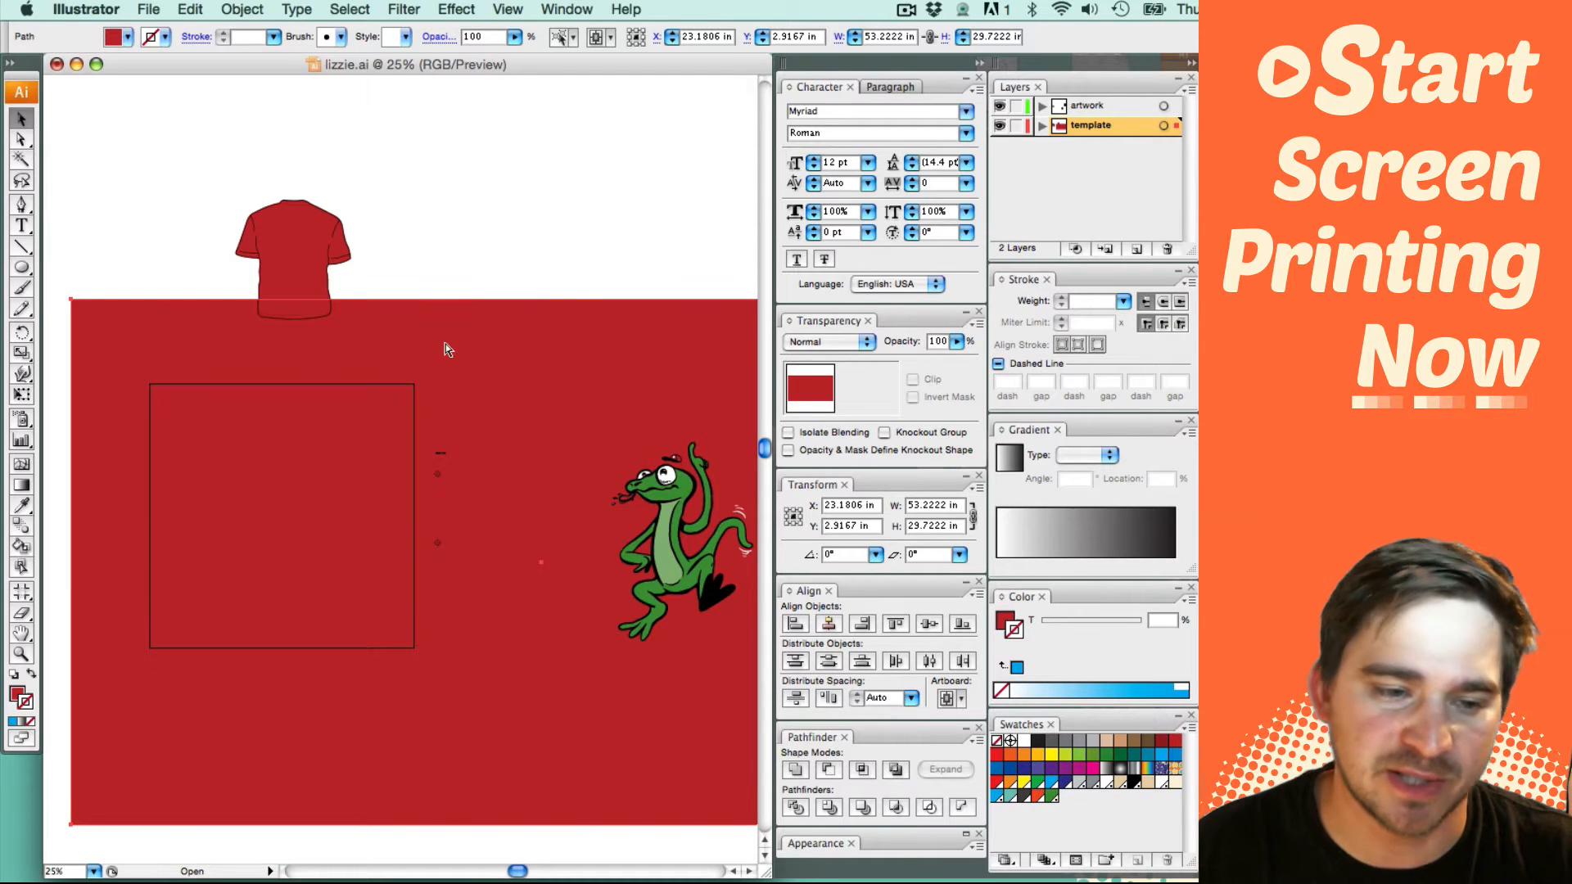
Step: Lock the red background rectangle, and unlock all locked objects again
key(super+2)
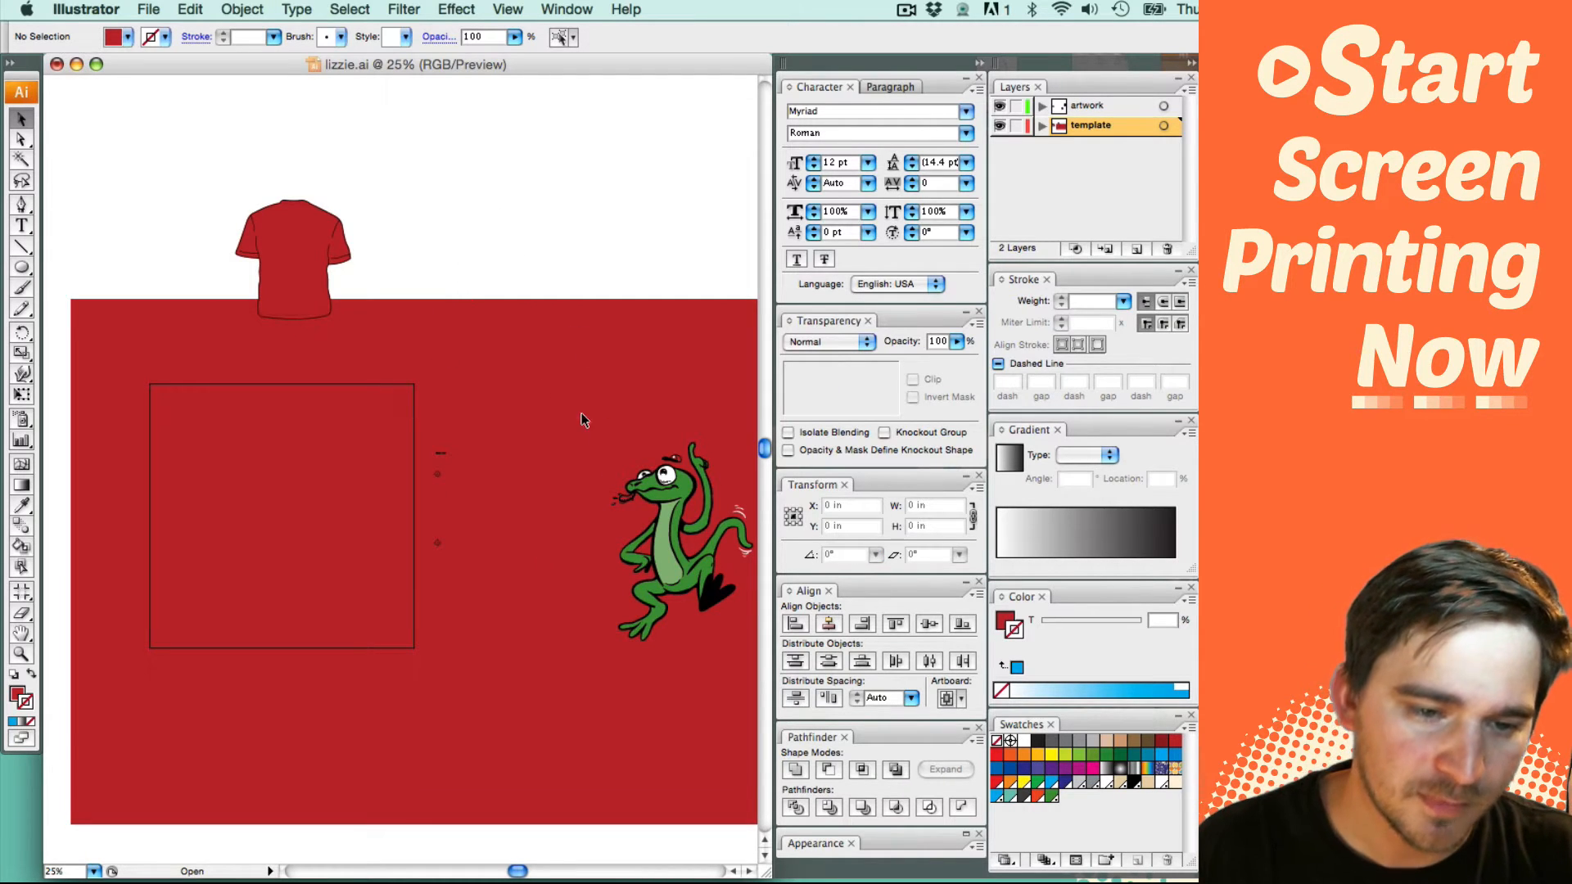
click(499, 392)
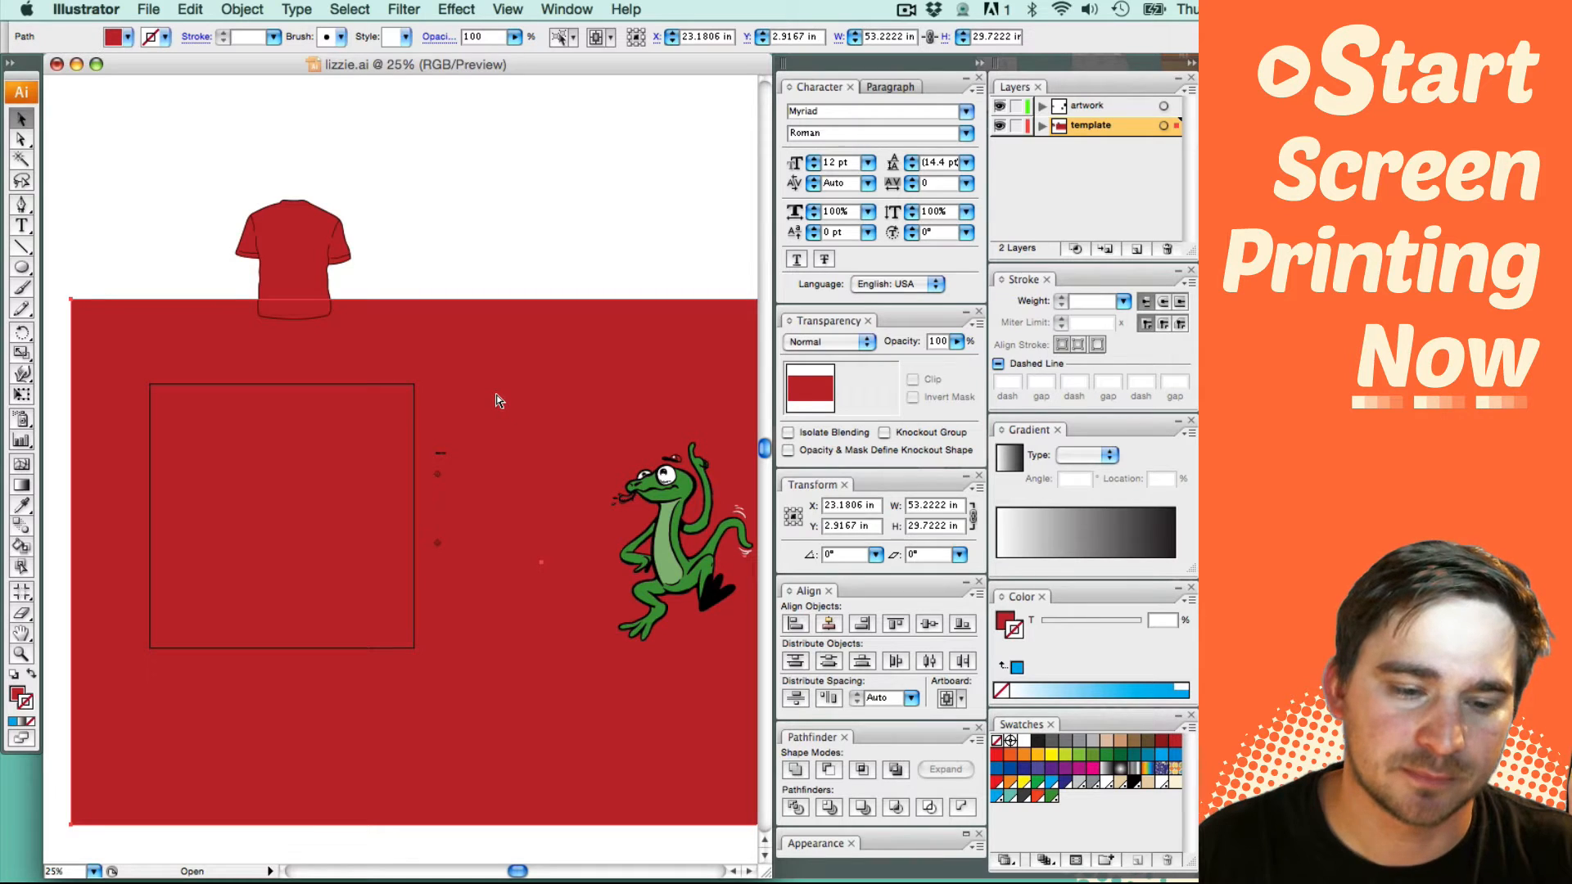
key(super+shift+a)
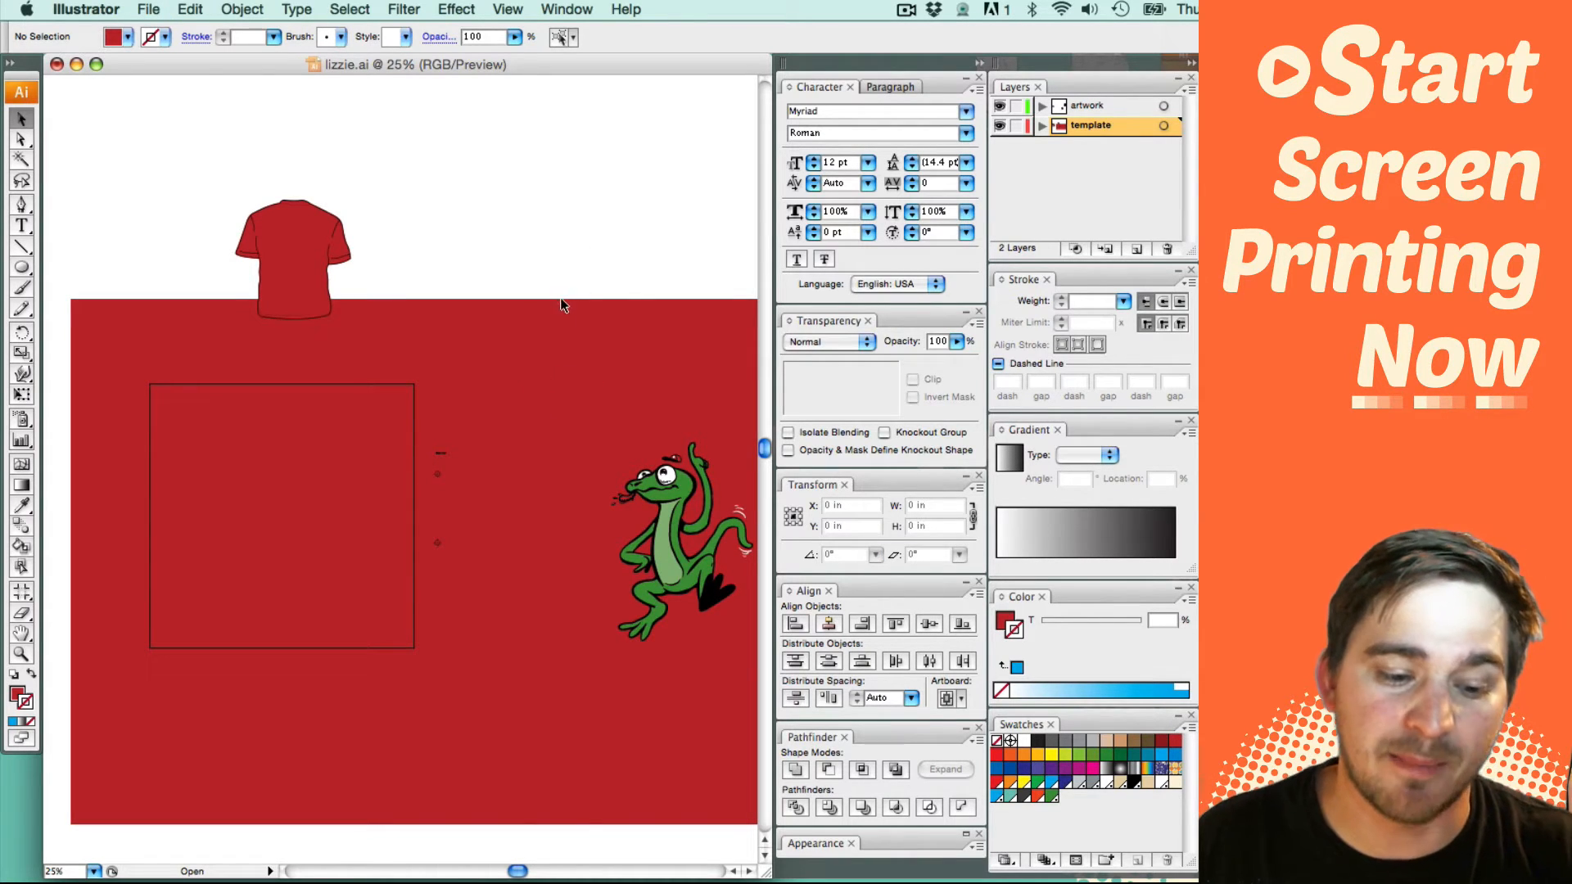
click(252, 8)
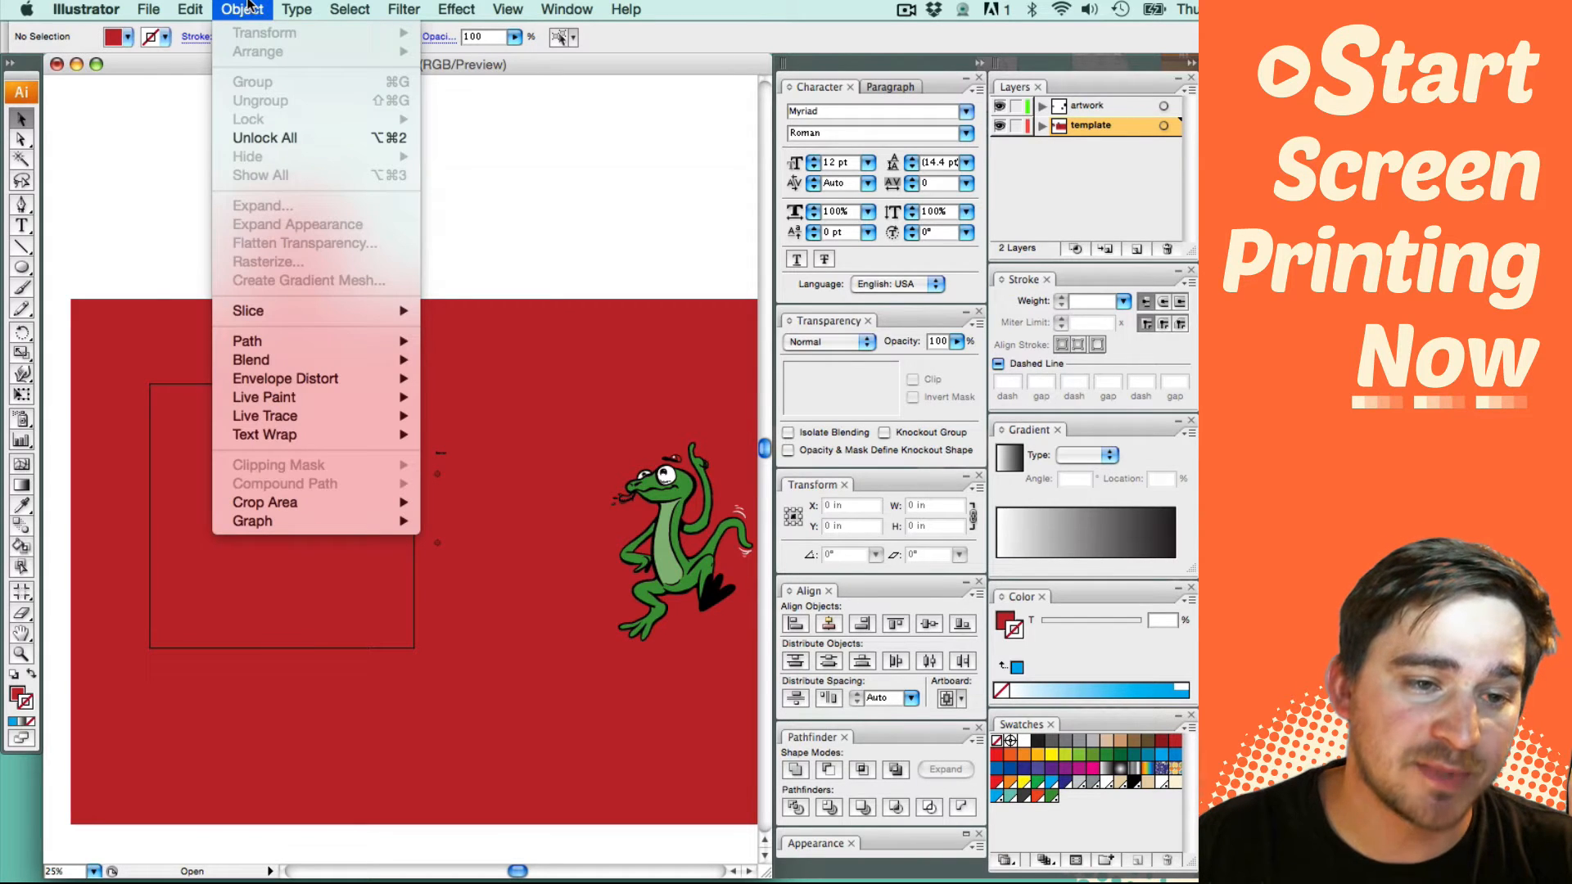
click(255, 137)
Step: Move the full-size lizard artwork from the red background onto the artboard
scroll(758, 544, right, 2)
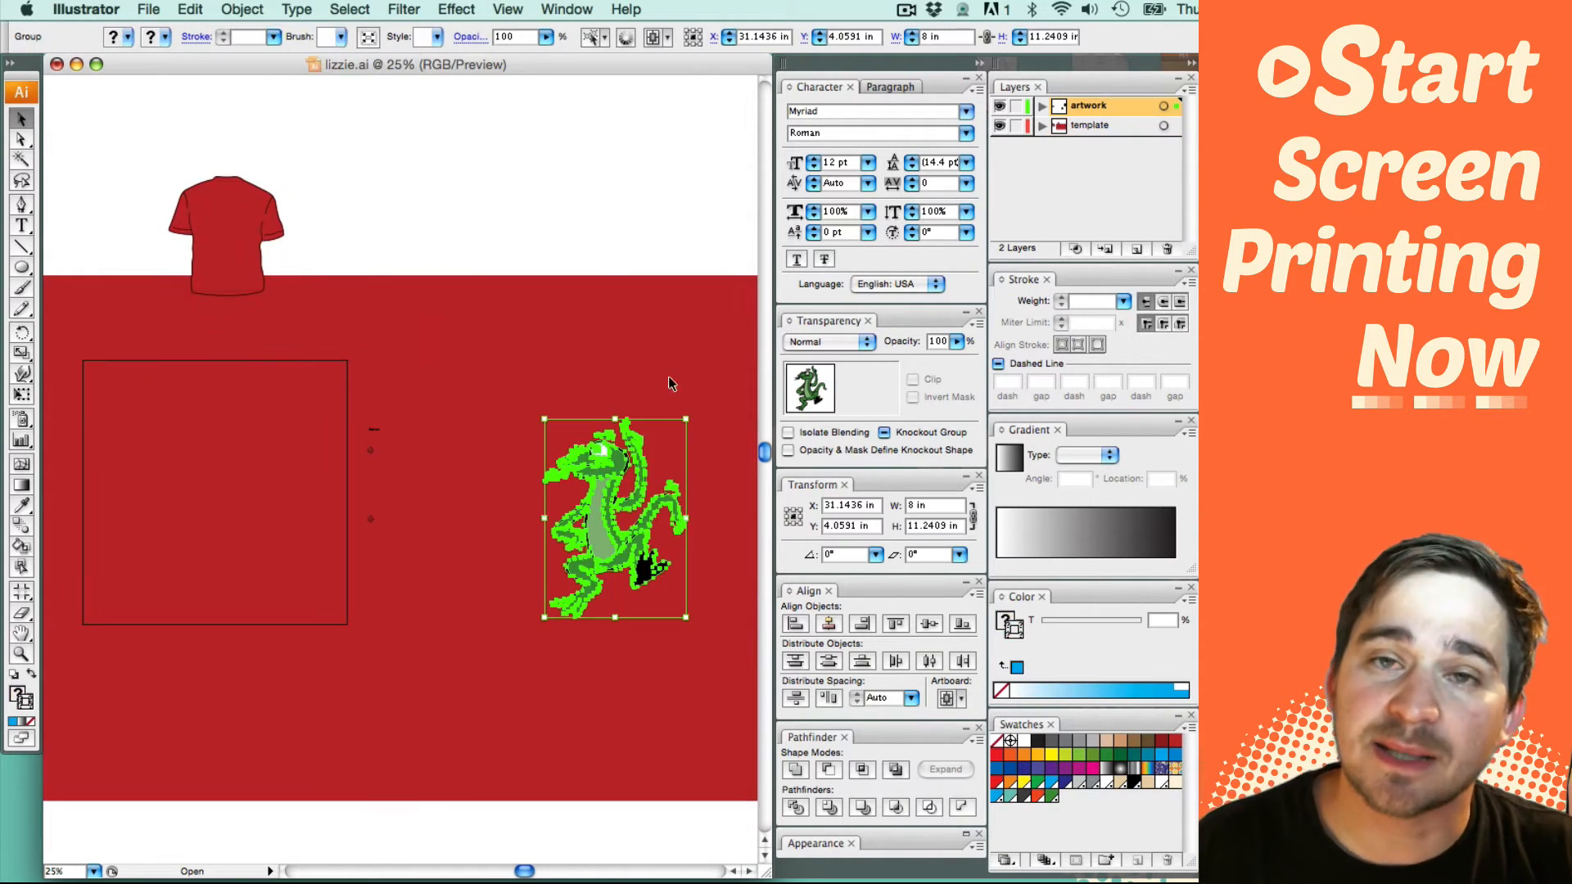
drag(634, 456, 247, 425)
scroll(547, 461, left, 2)
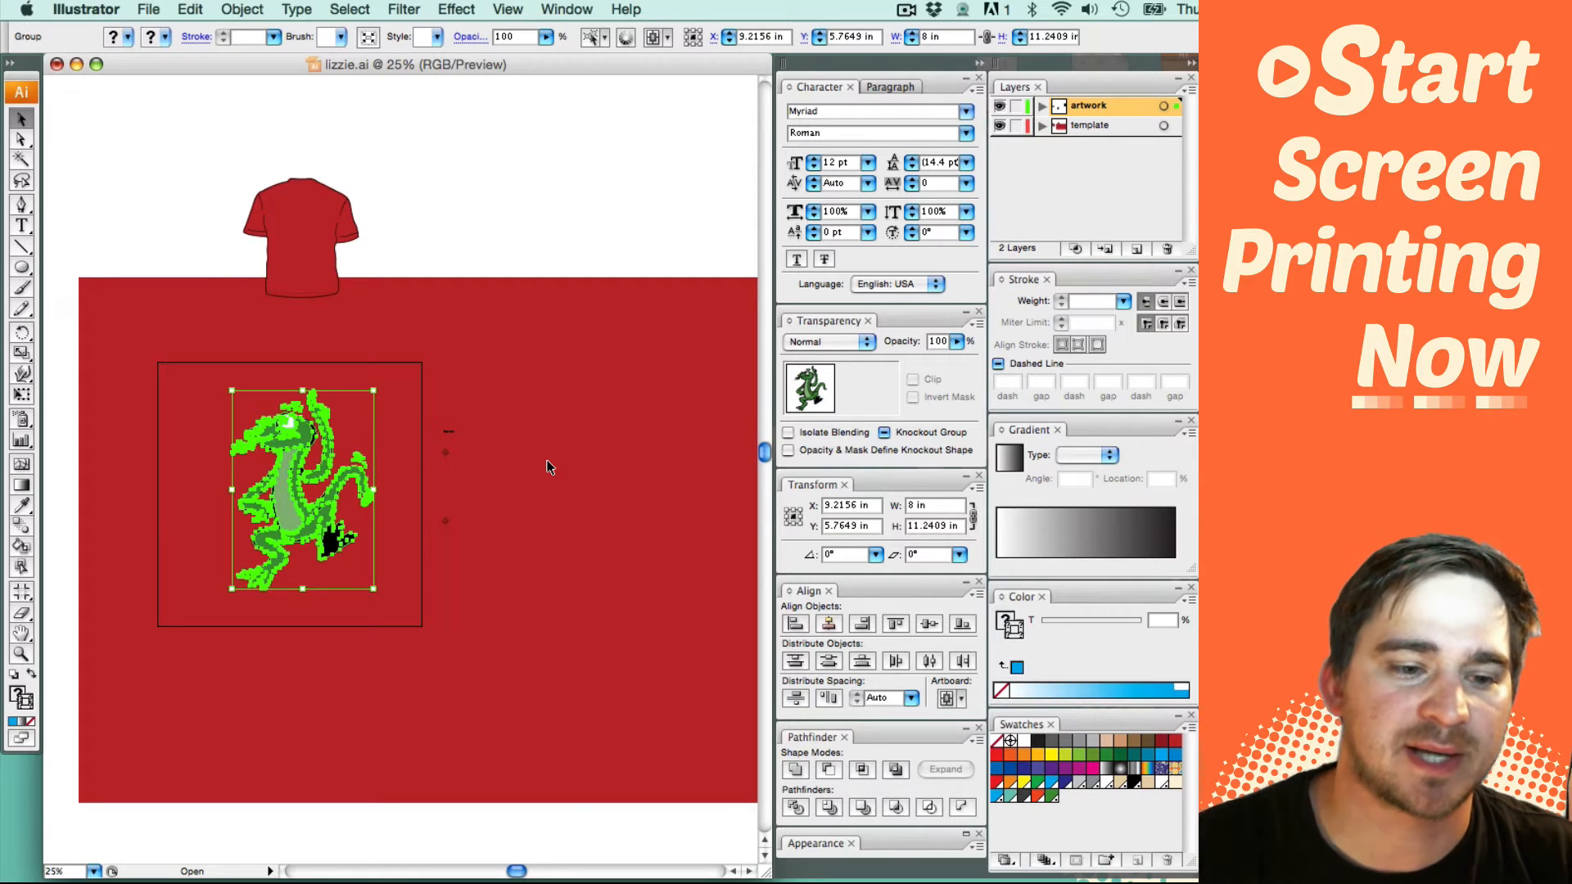
Step: Examine the location, size and ink colors listed in the proof's information block, and compare them with the lizard artwork's dimensions
drag(253, 467, 656, 456)
key(z)
drag(142, 381, 344, 483)
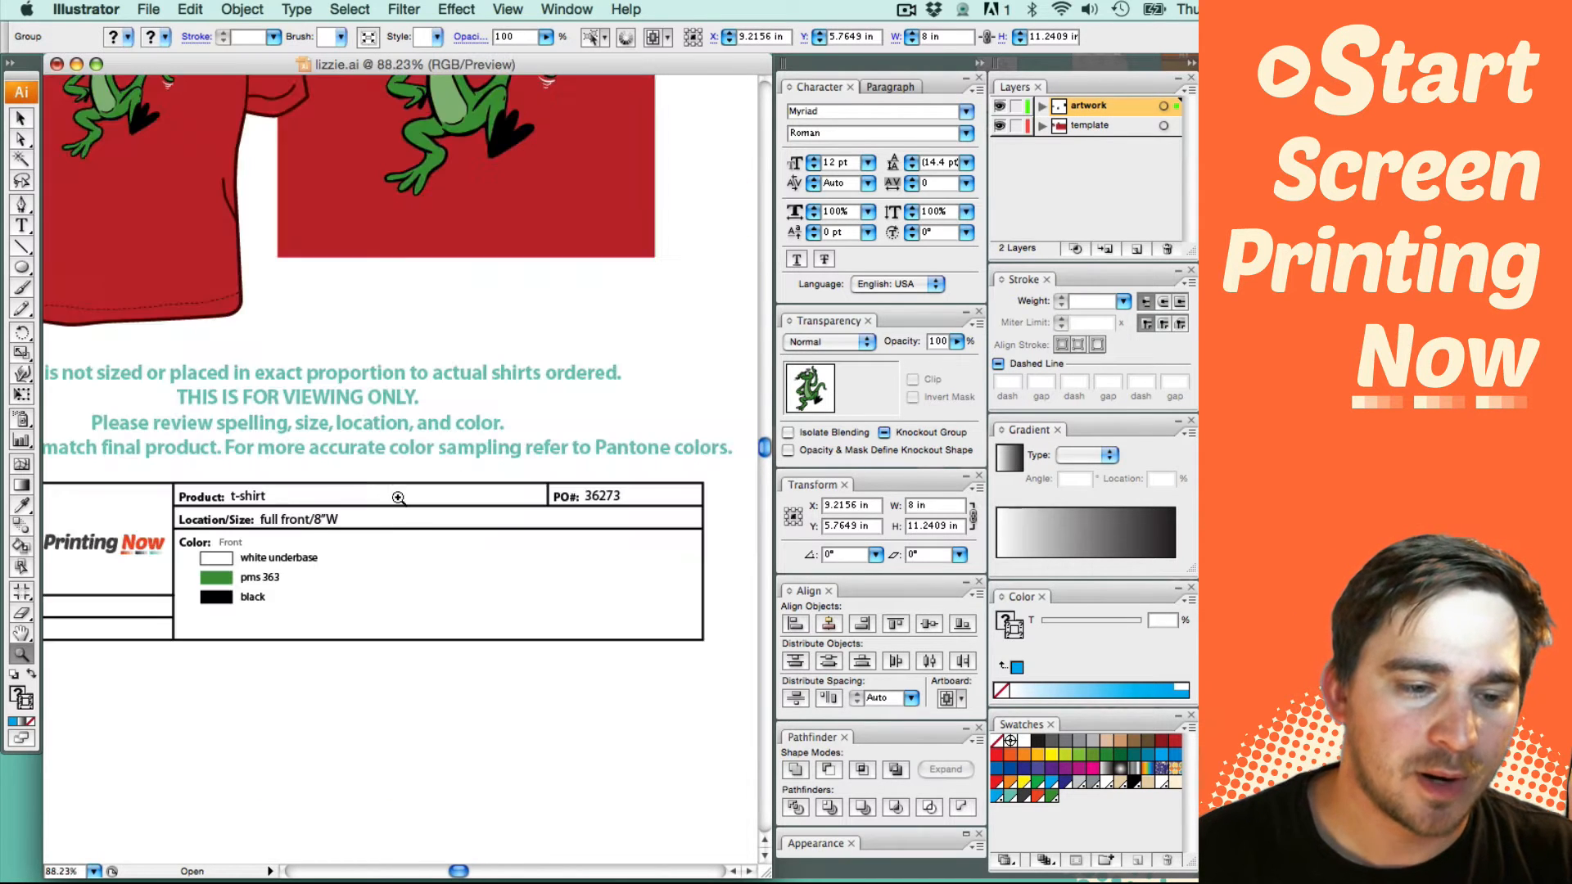
drag(446, 562, 421, 538)
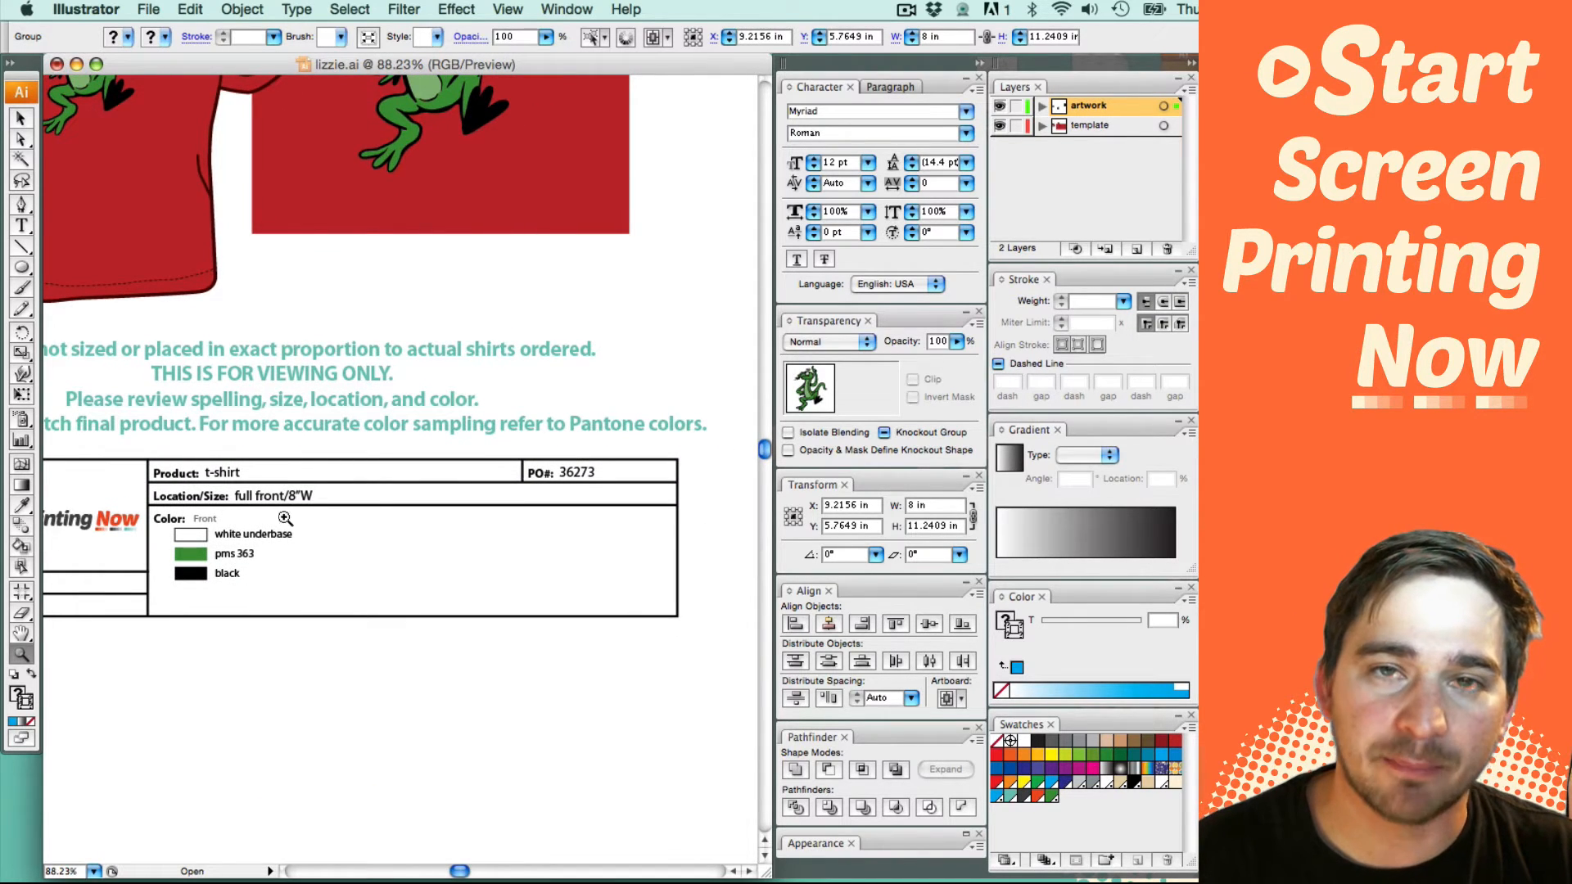
scroll(579, 435, right, 15)
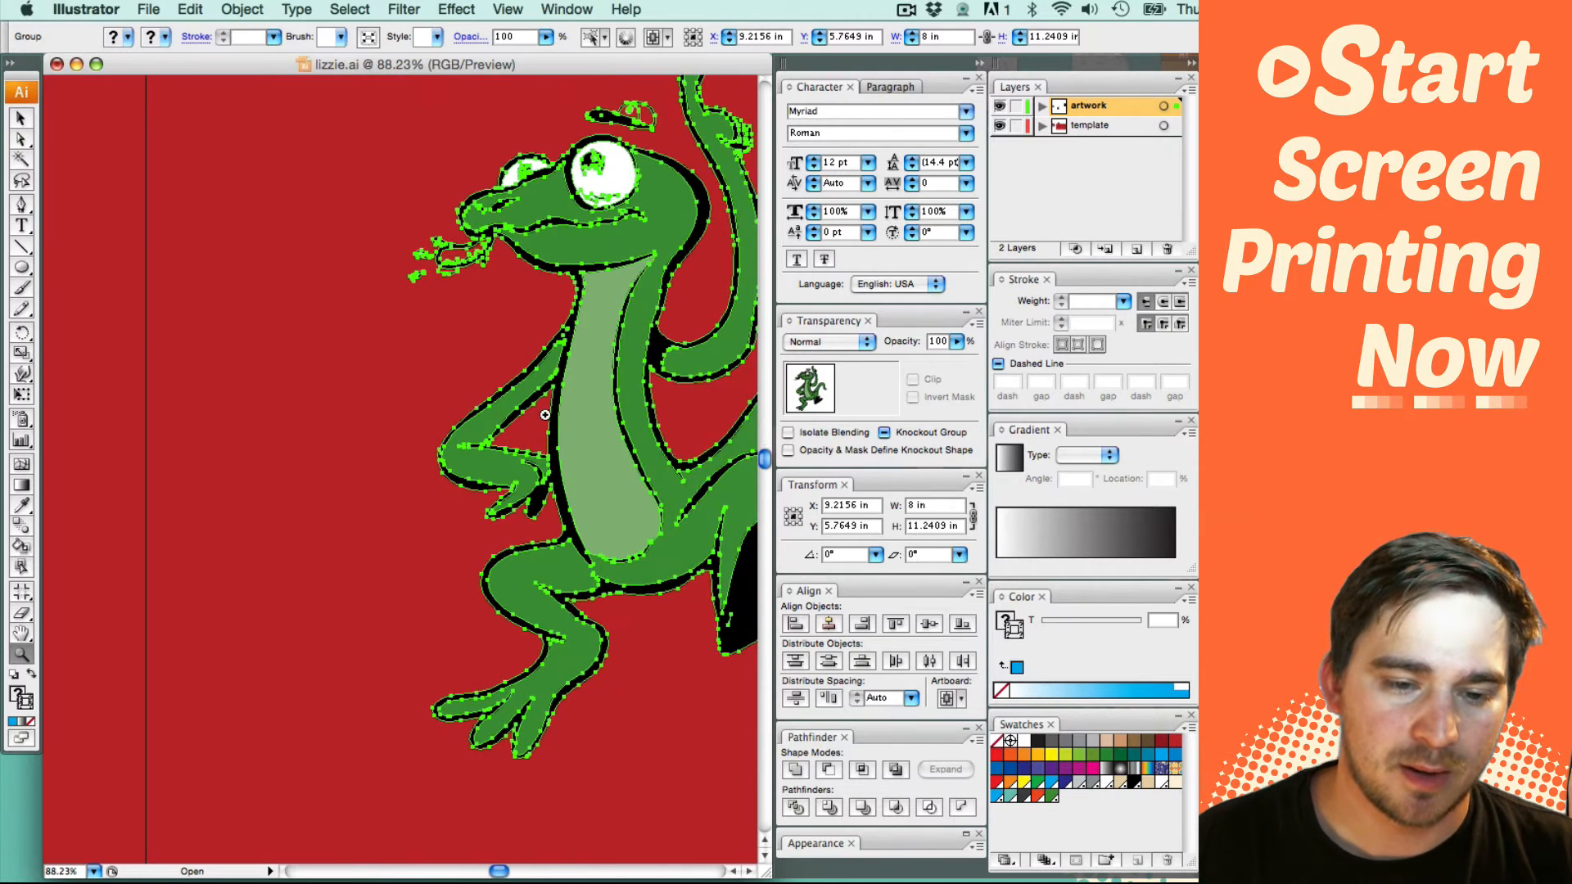
key(v)
drag(622, 479, 442, 524)
key(super+0)
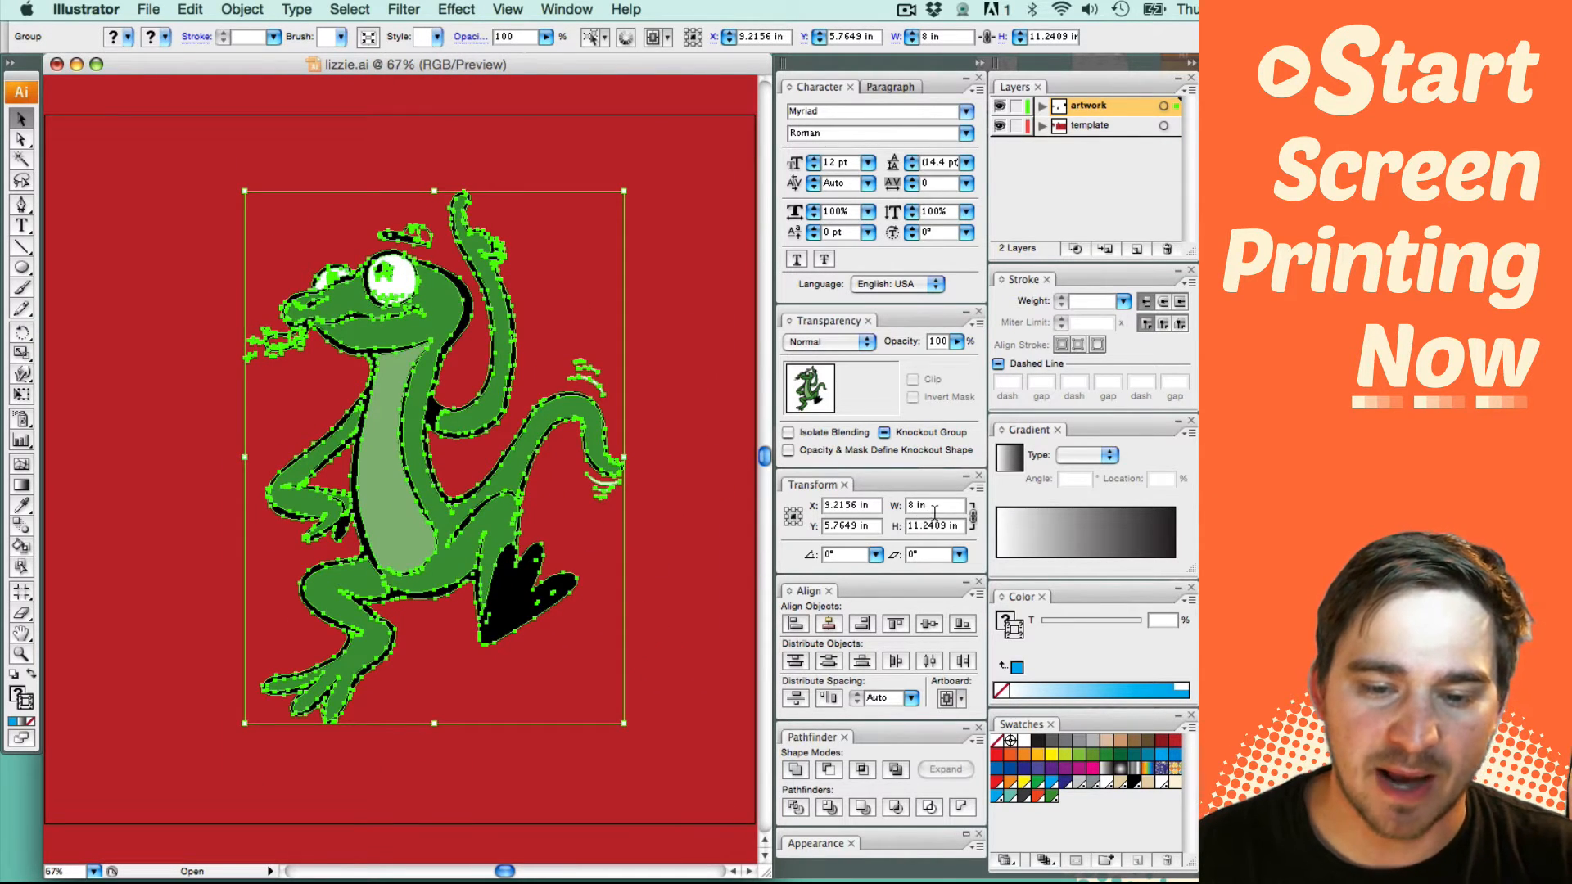
Step: Place copies of the registration mark above and below the lizard, centered horizontally on the artwork
drag(653, 471, 514, 443)
click(609, 473)
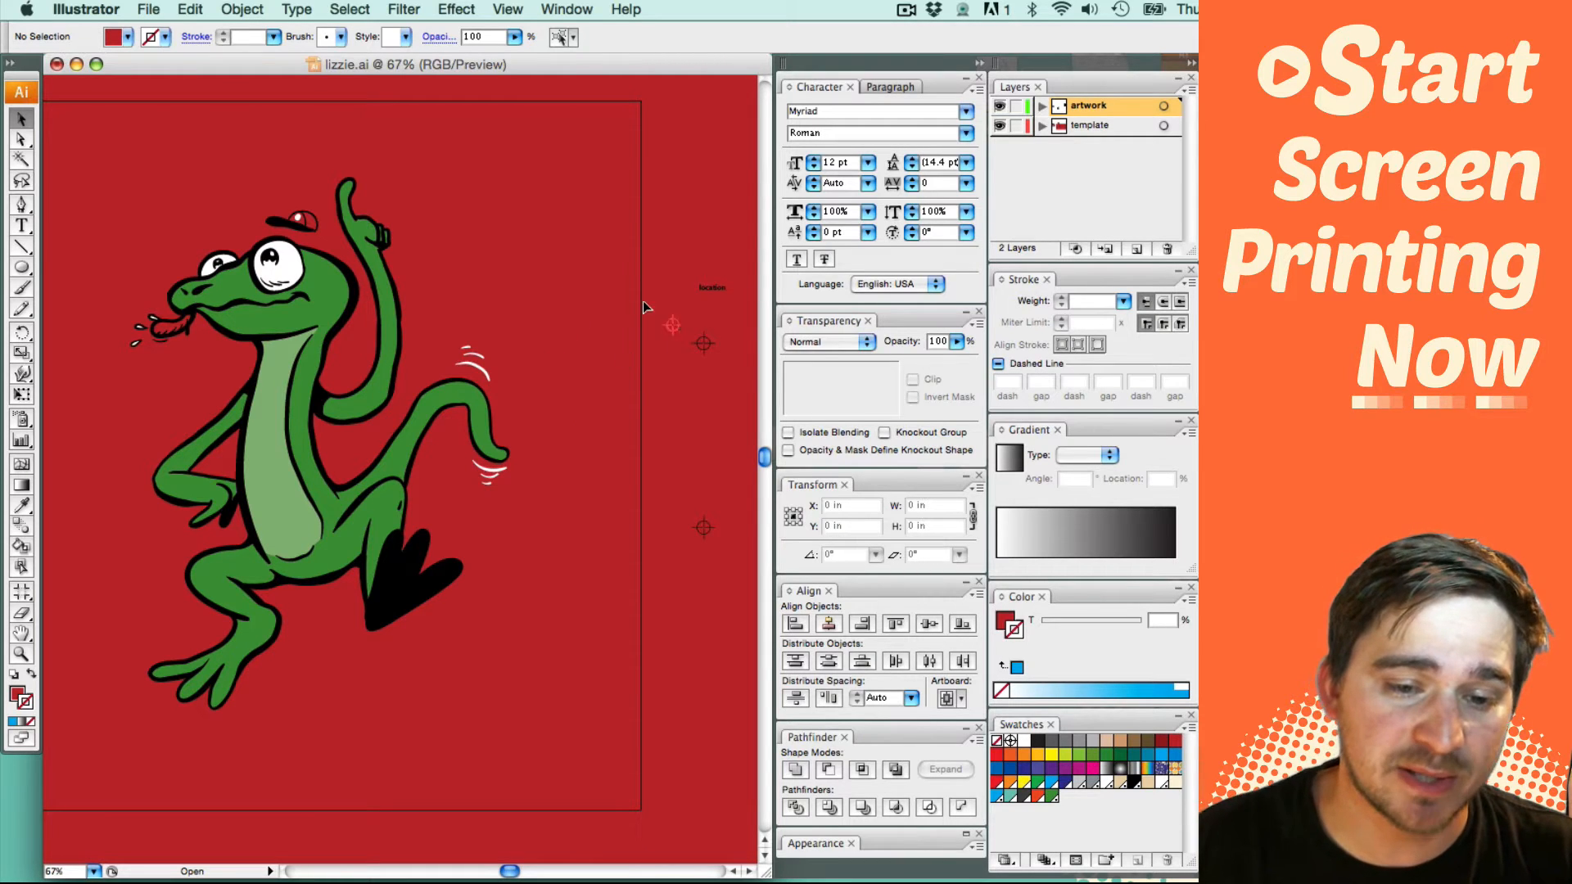
drag(295, 161, 258, 733)
key(super+a)
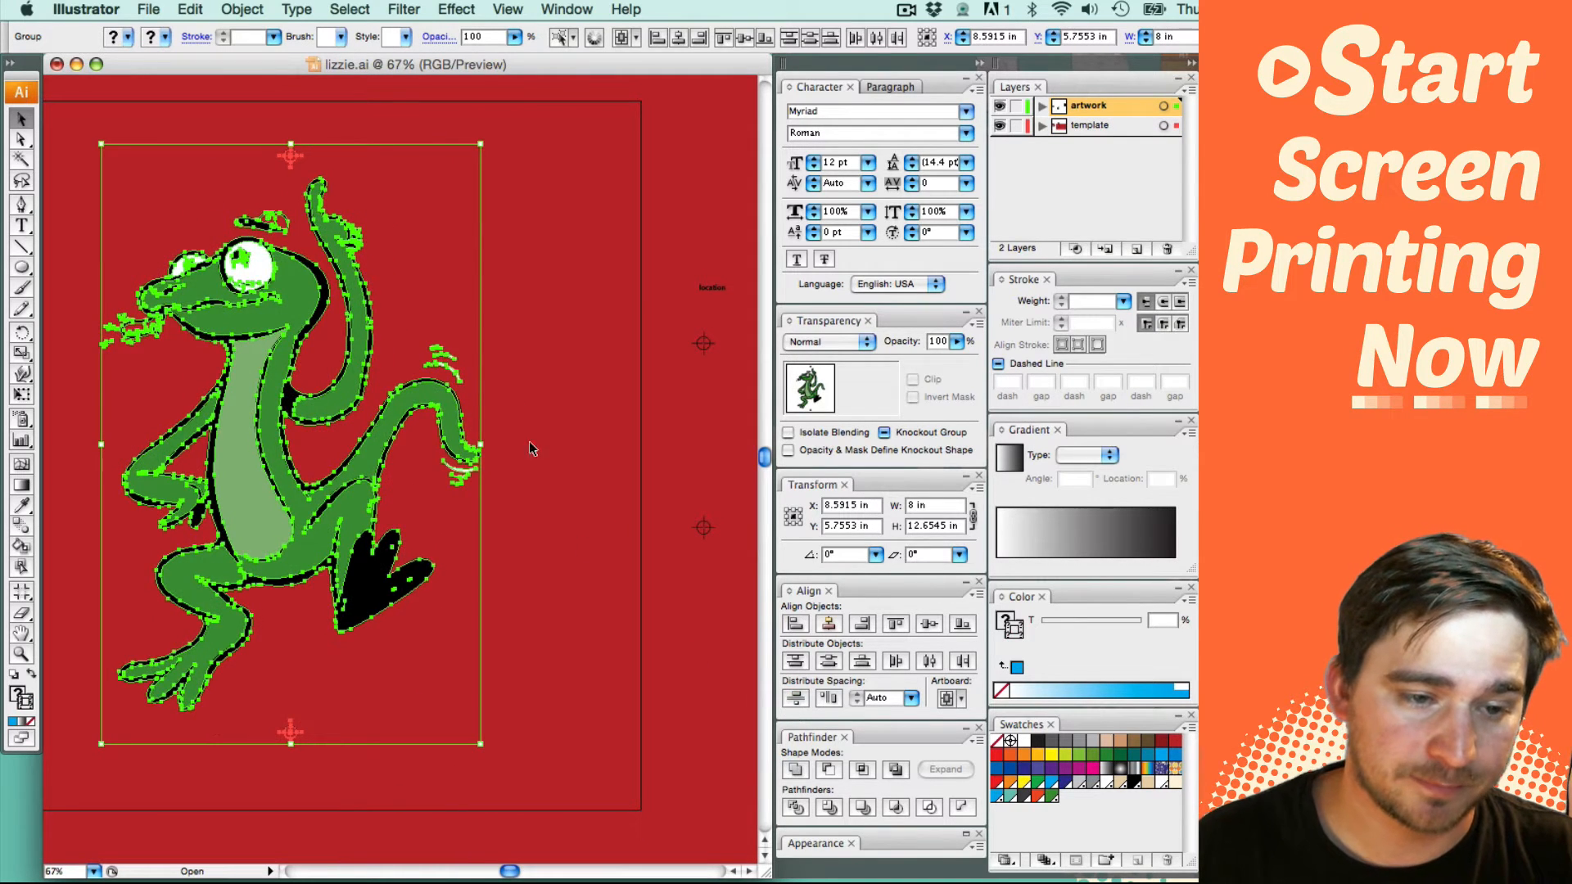
click(529, 441)
Step: Move the location label onto the artboard, beside the registration mark above the lizard
scroll(462, 325, left, 3)
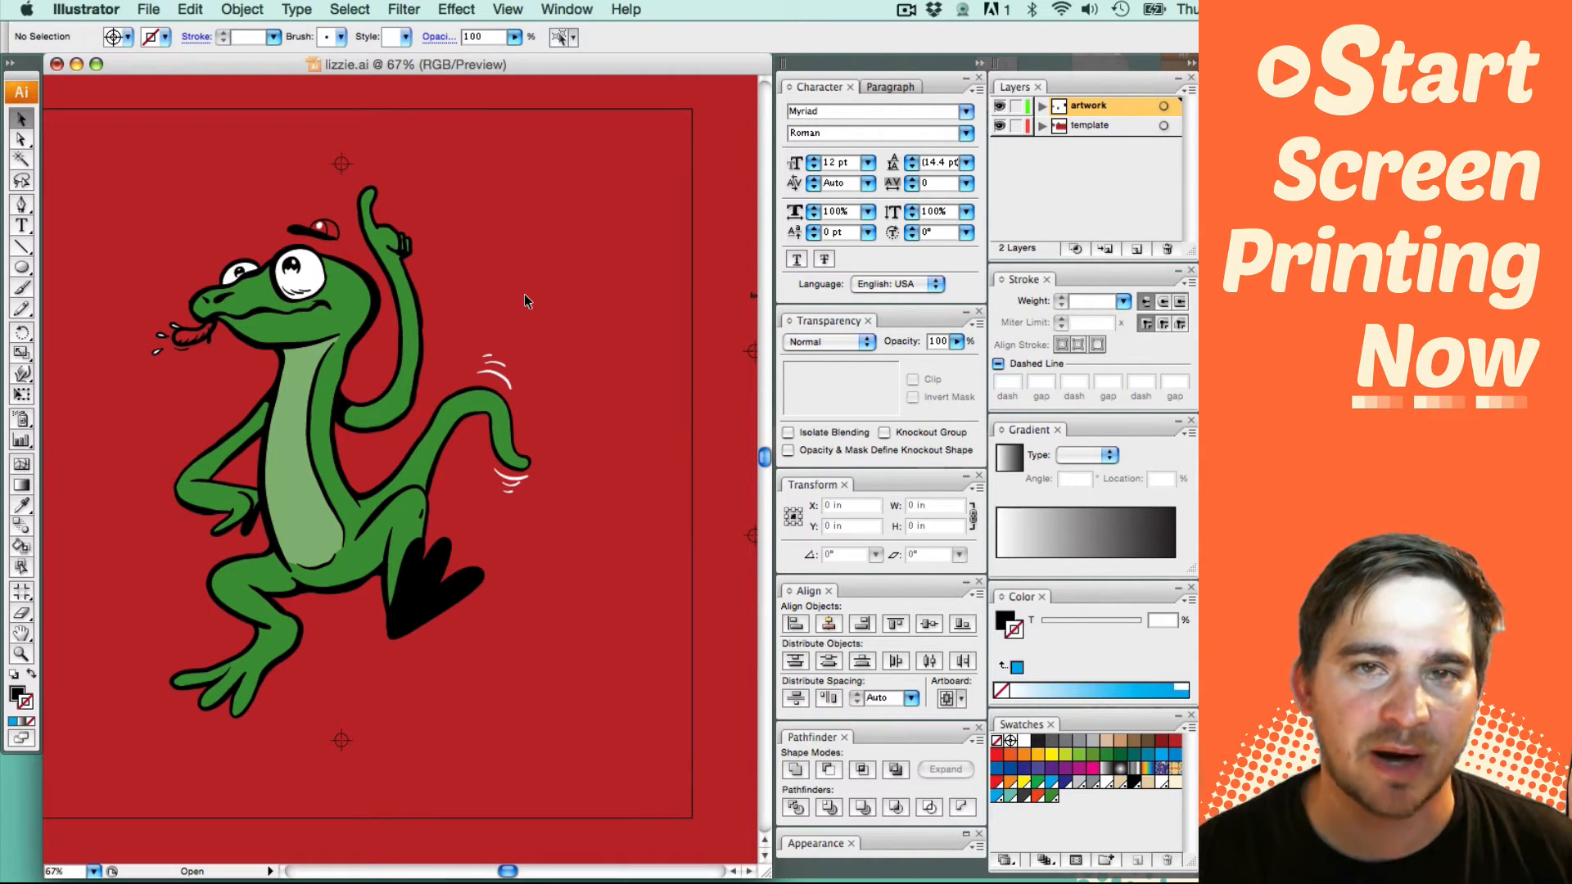
scroll(533, 301, left, 1)
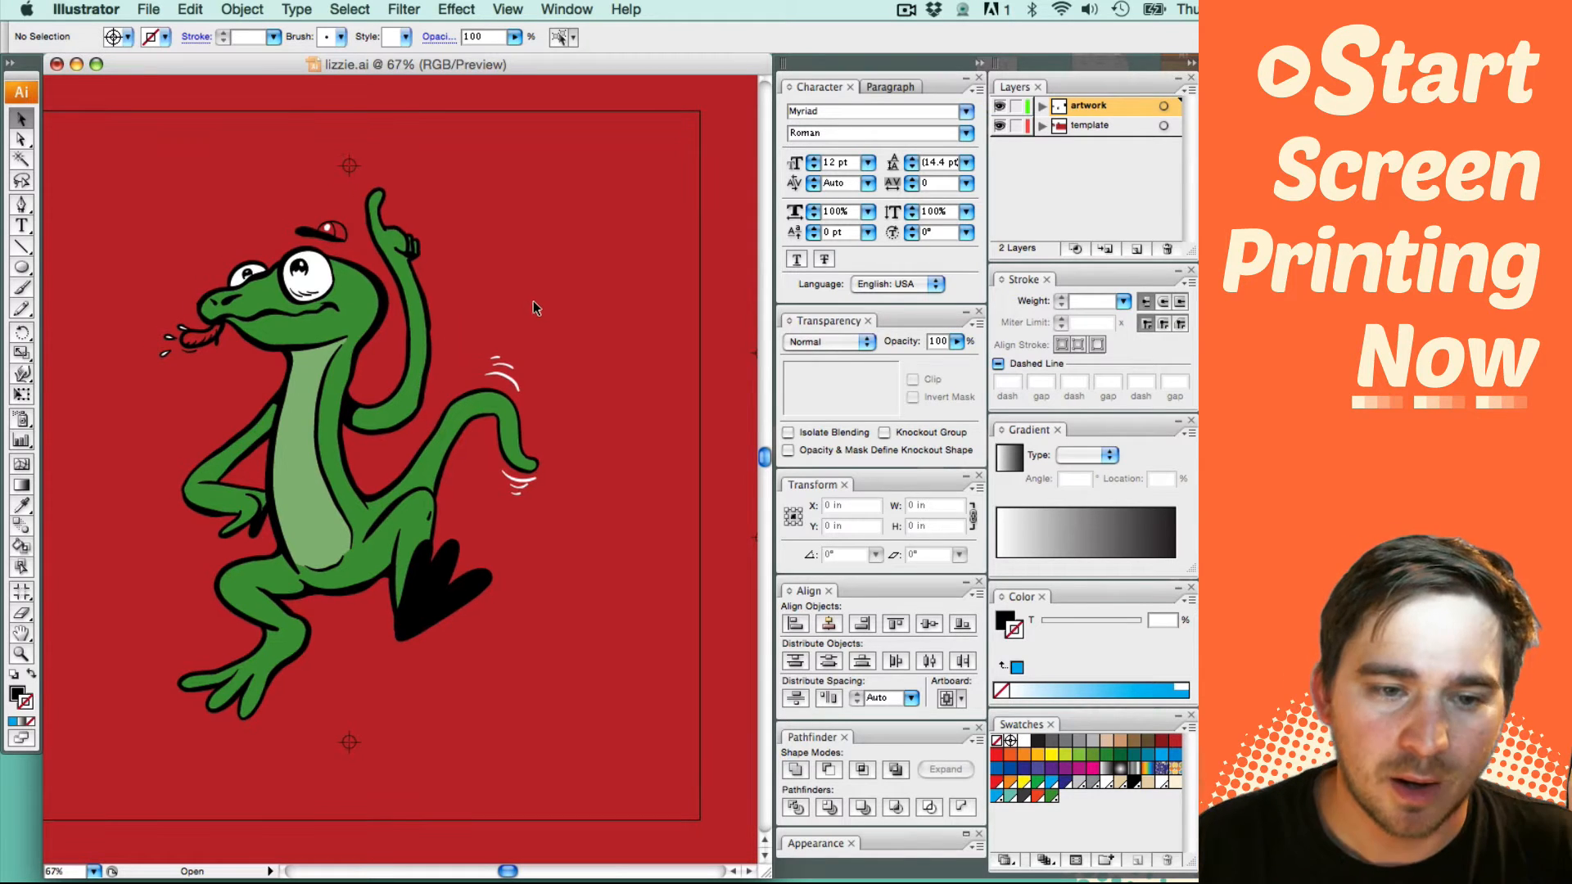
scroll(560, 311, right, 2)
scroll(560, 311, up, 1)
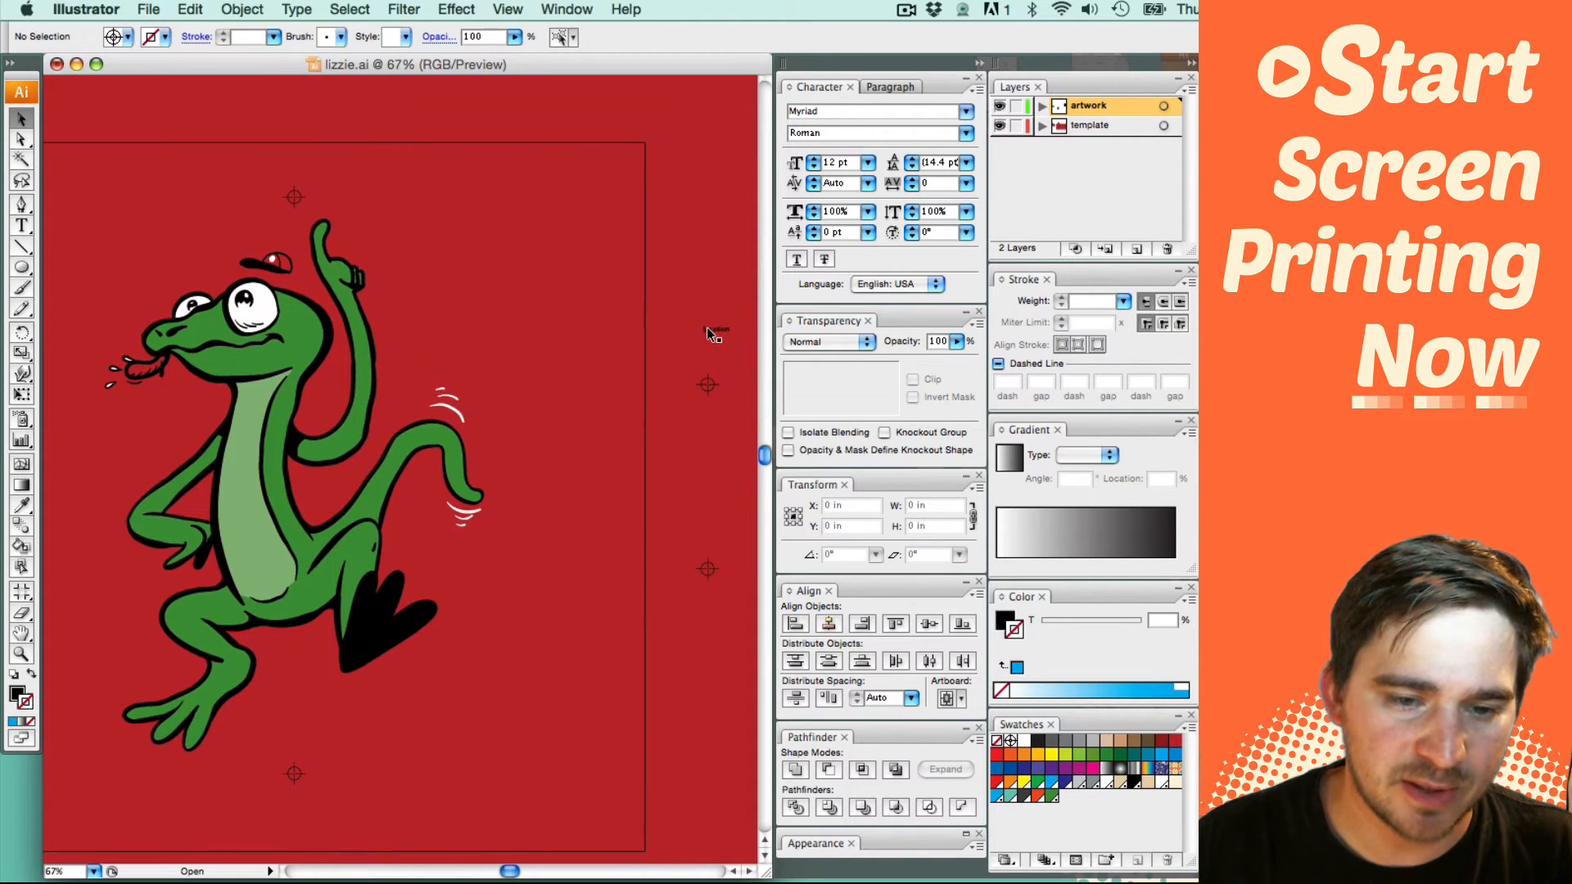
click(404, 209)
key(z)
drag(231, 138, 569, 419)
Step: Replace the location label's text with "full front" and start a second line below it
key(t)
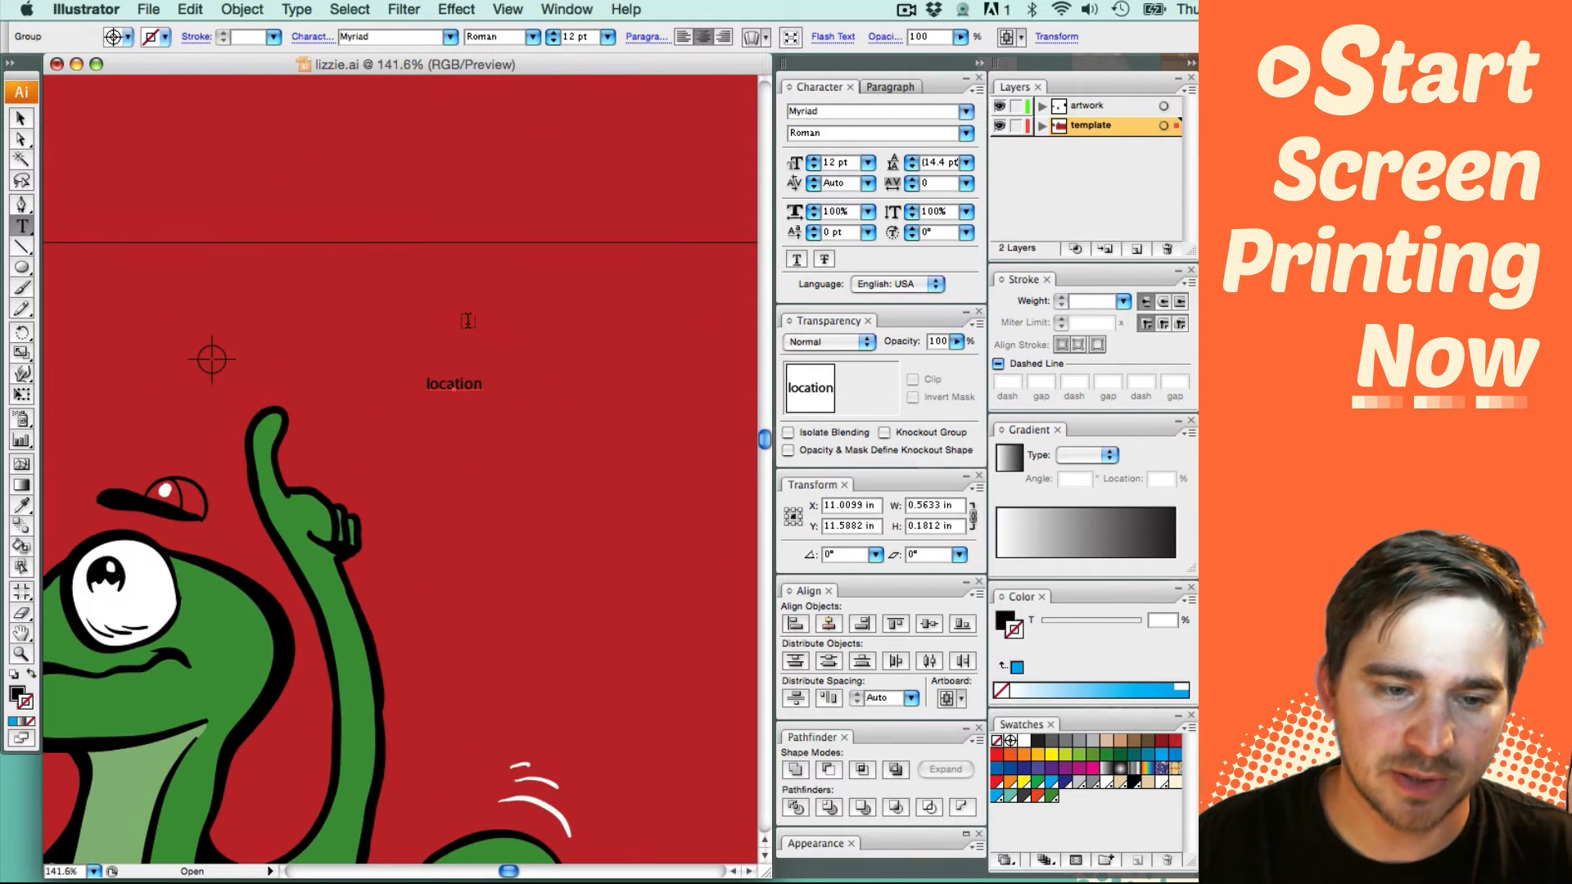
double_click(453, 383)
text(full)
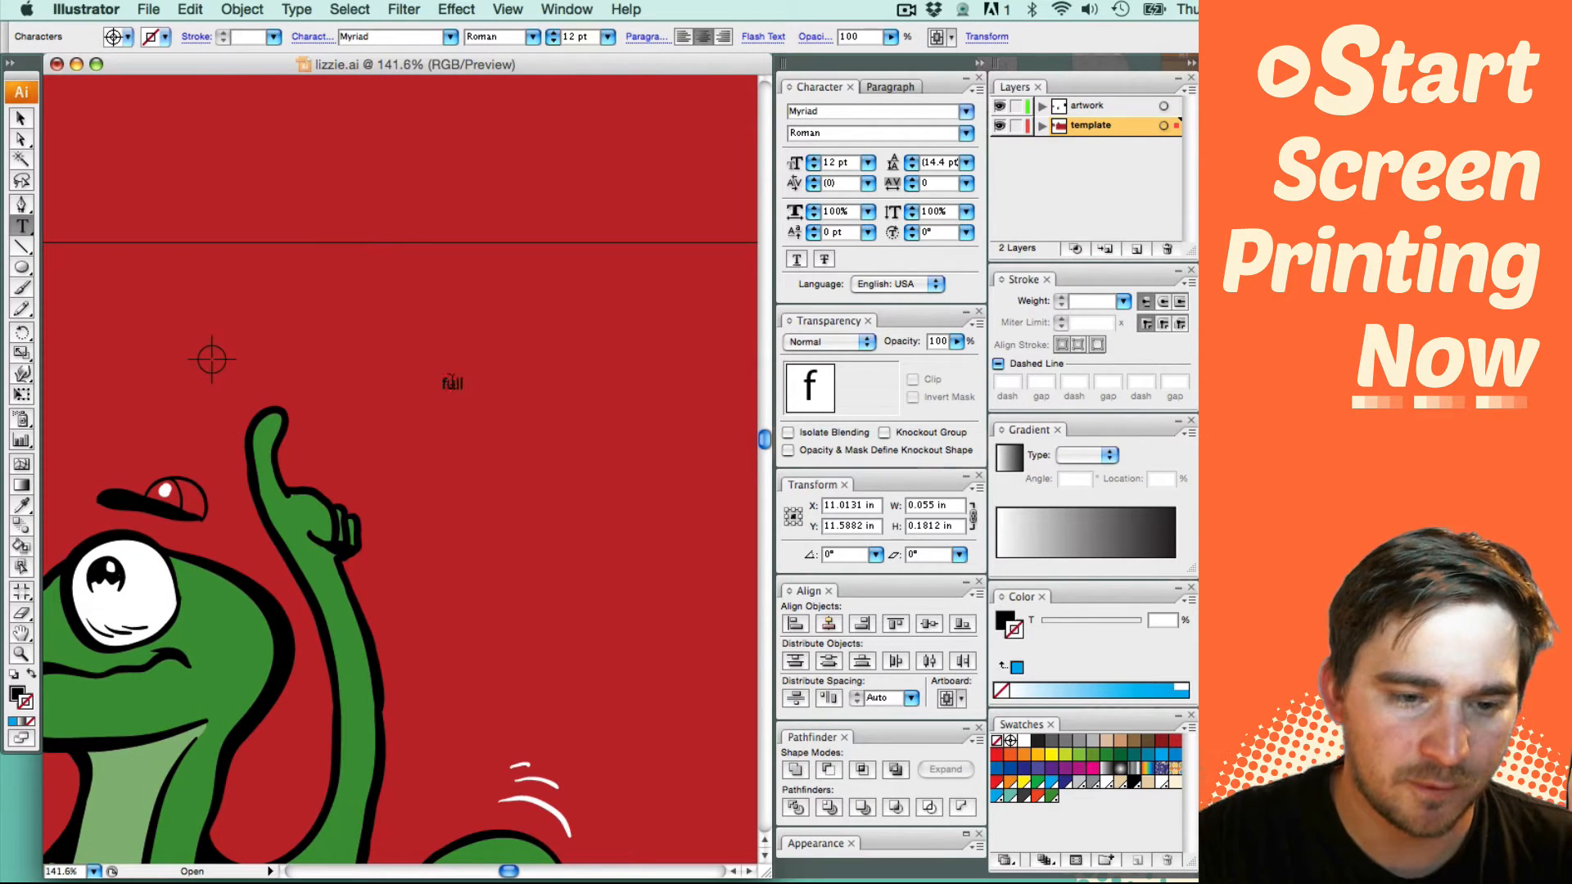
text( front)
key(Return)
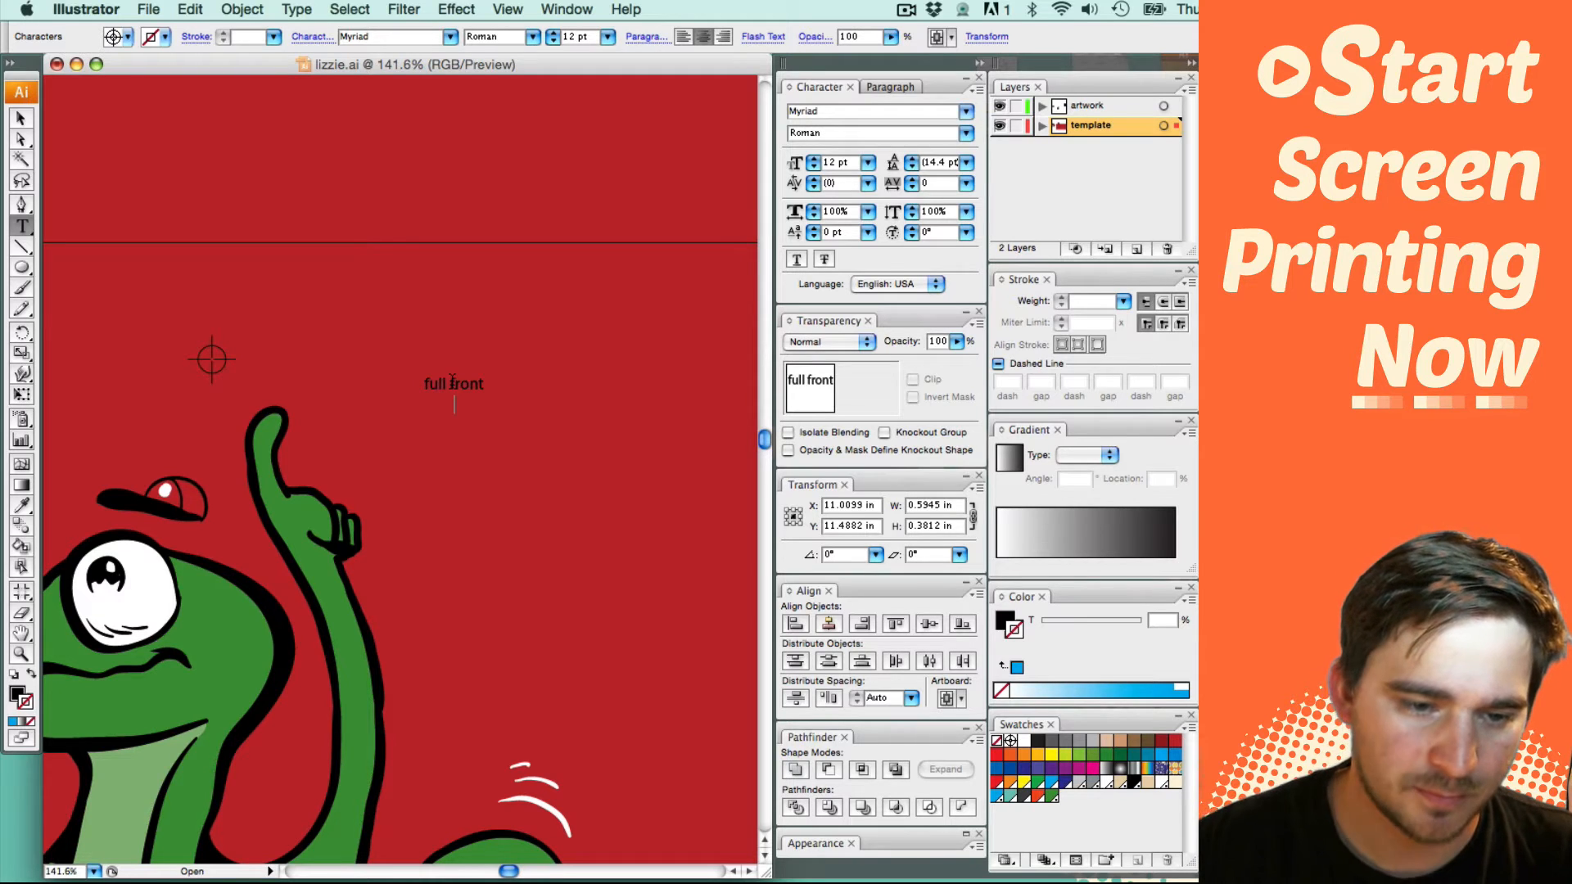
Step: Check the fill color assigned to the "full front" label text
key(super+a)
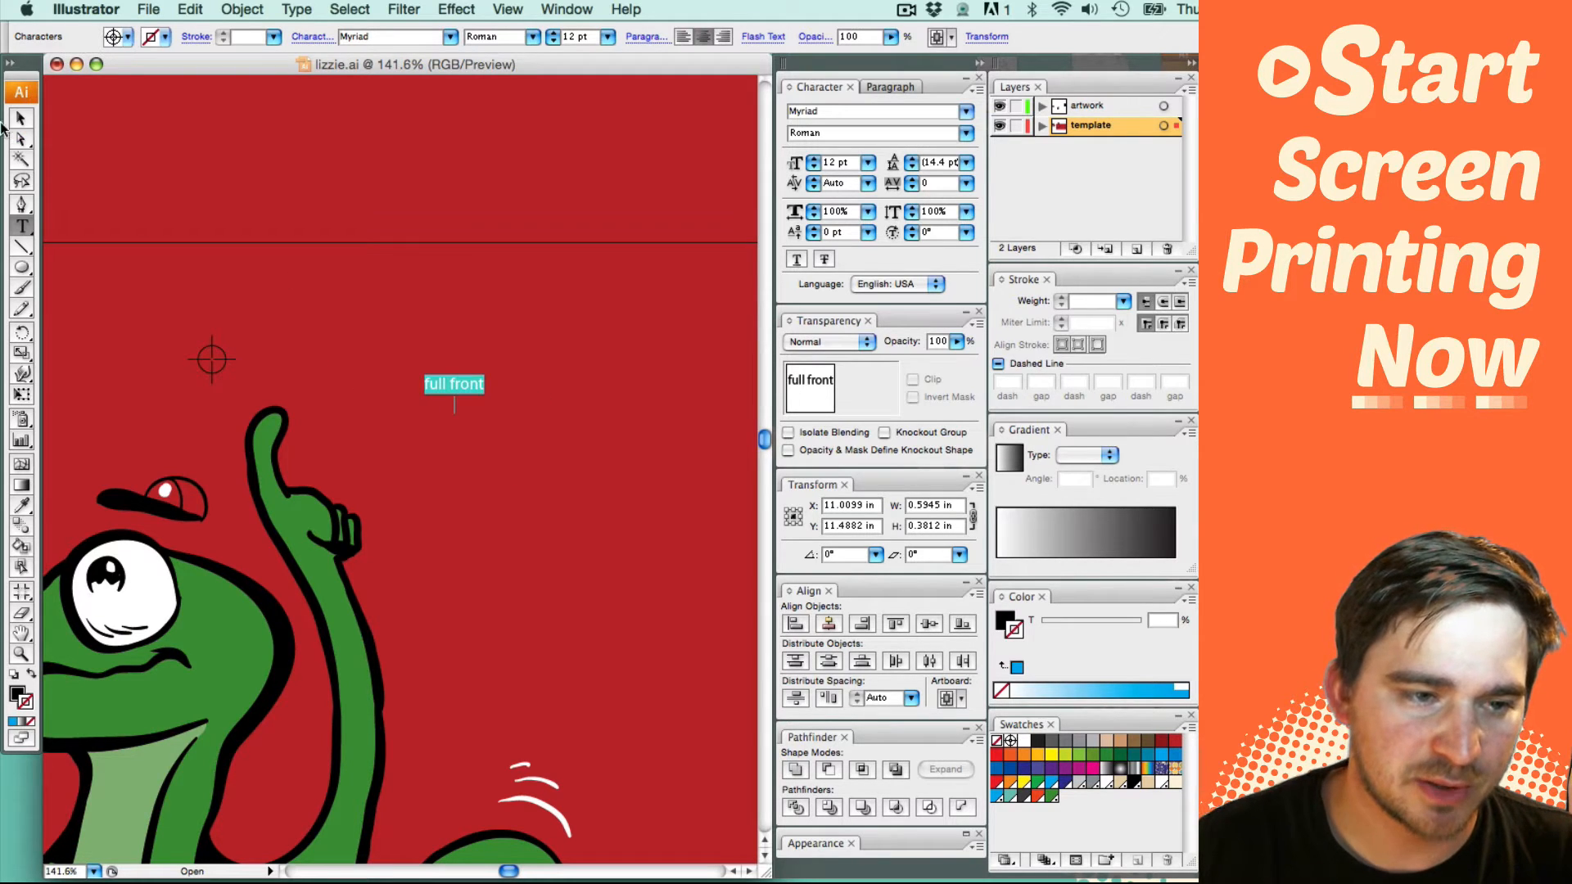
click(1005, 621)
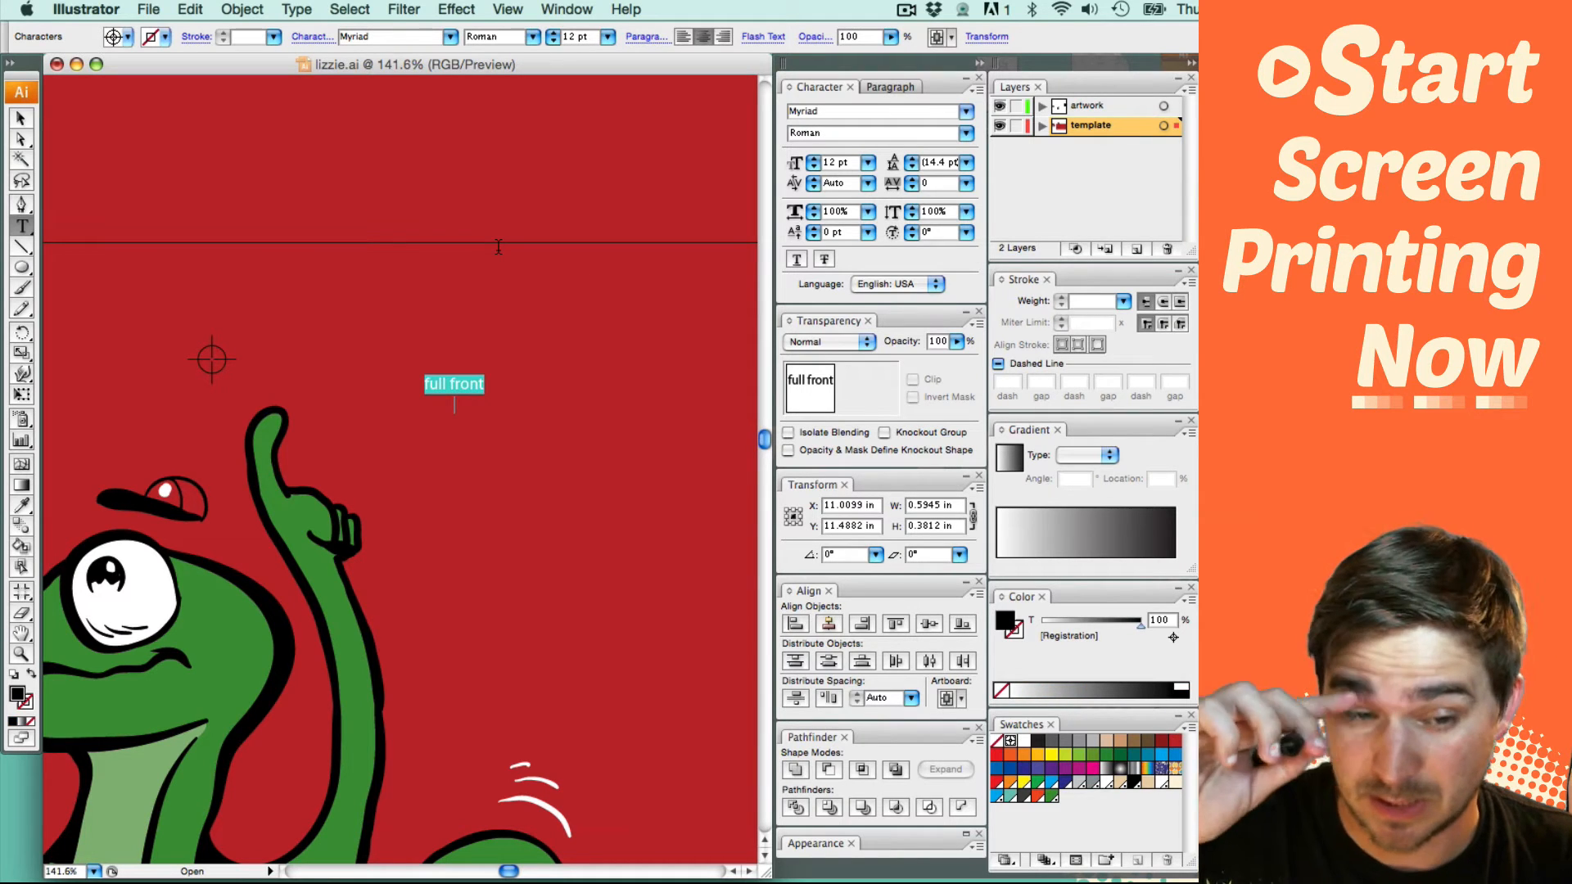
Step: Add the line "WHITE UNDERBASE" beneath "full front" using the WHITE swatch
click(464, 400)
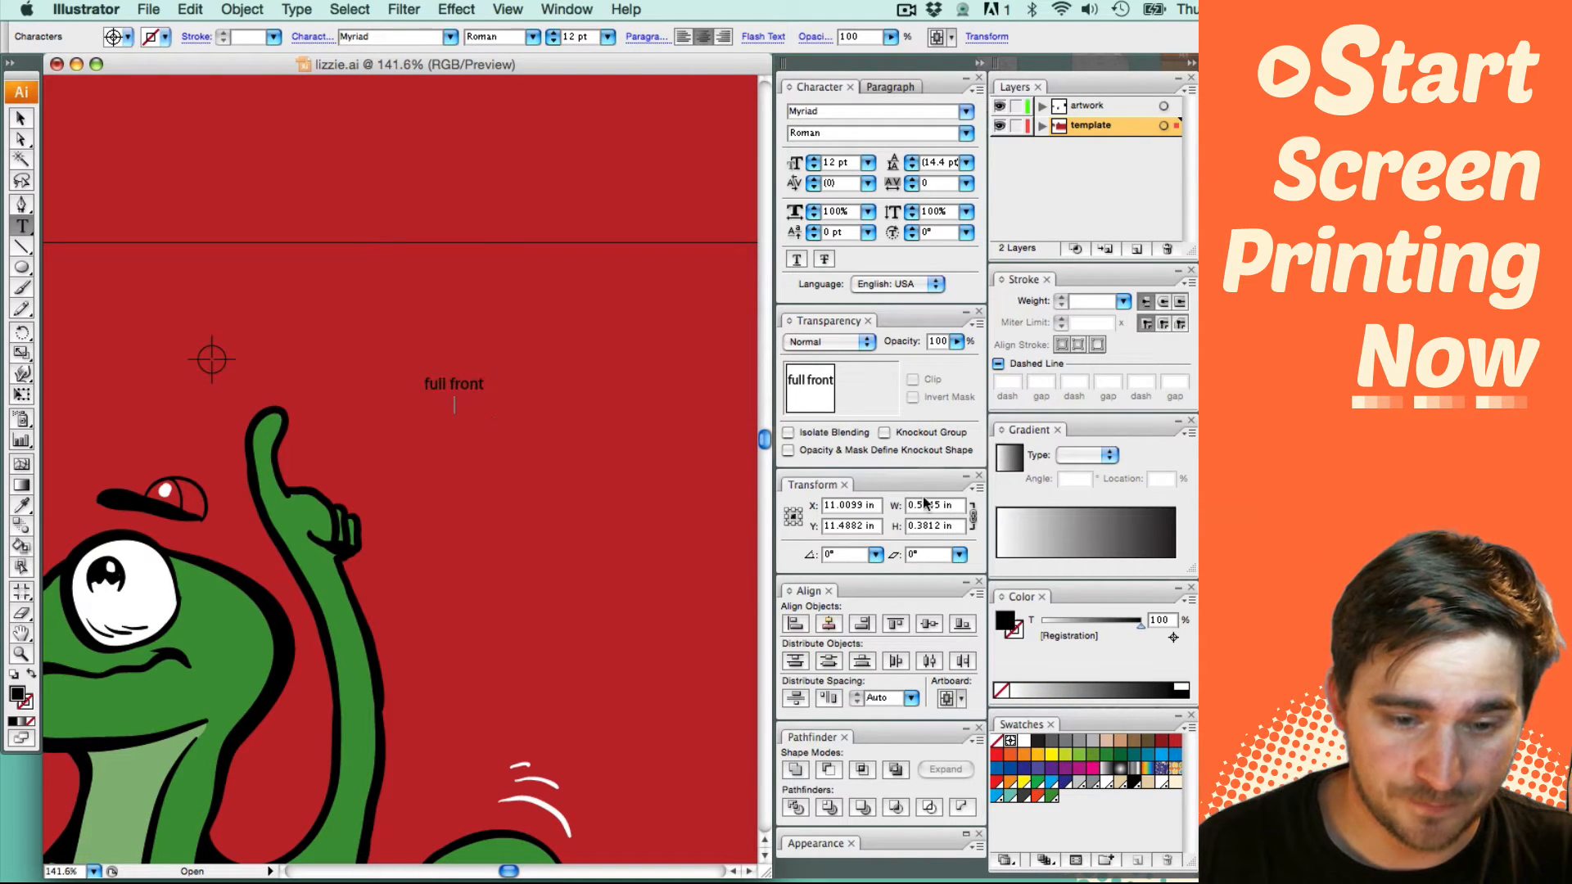
click(1163, 784)
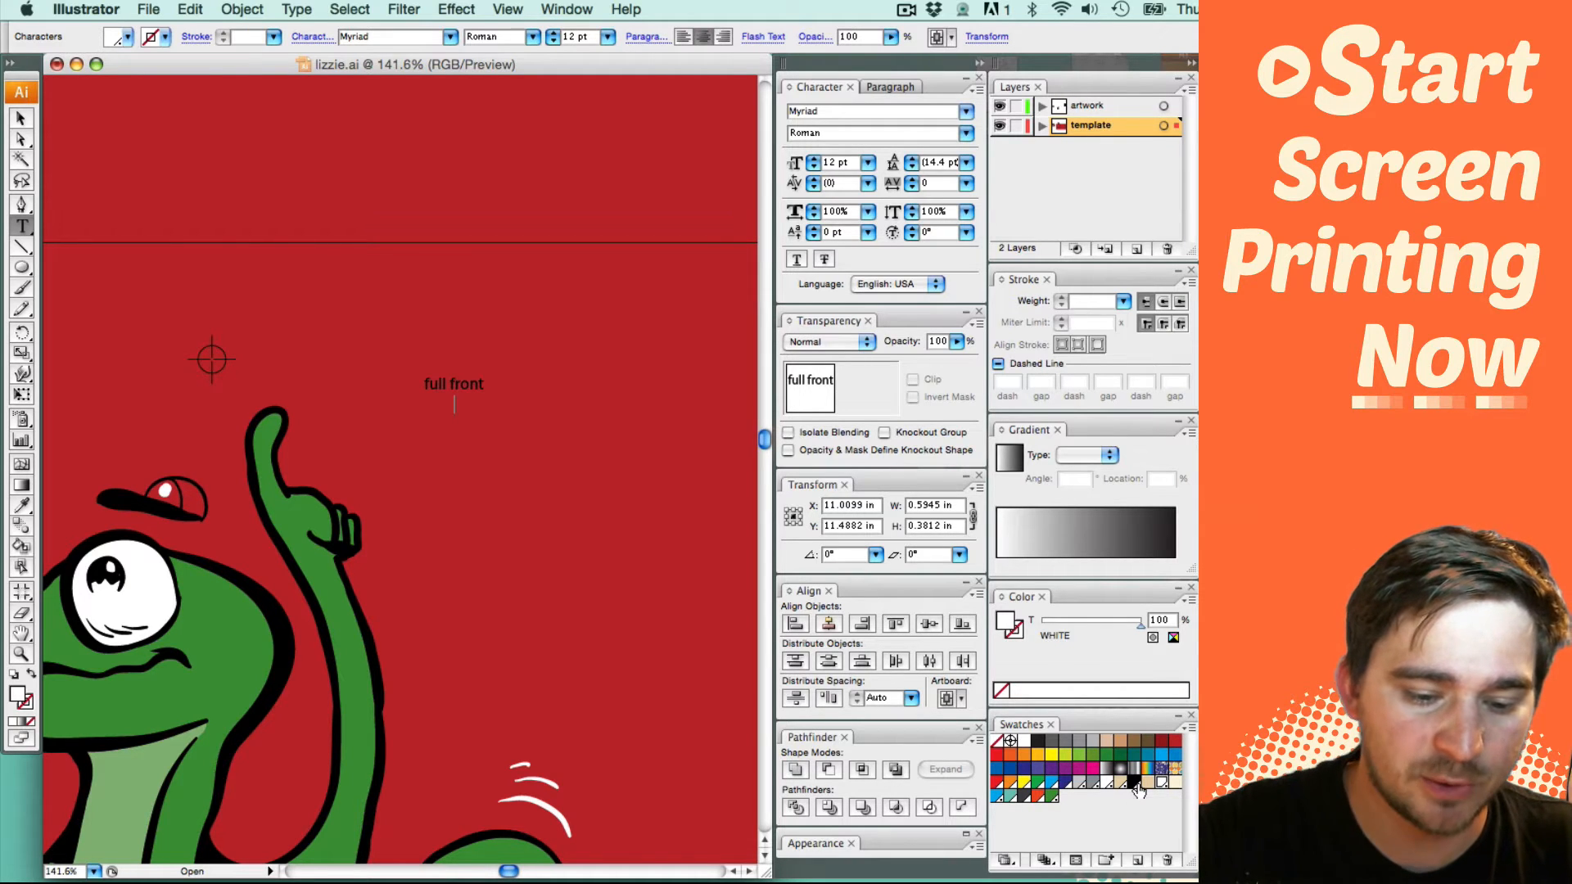
text(WHITE UND)
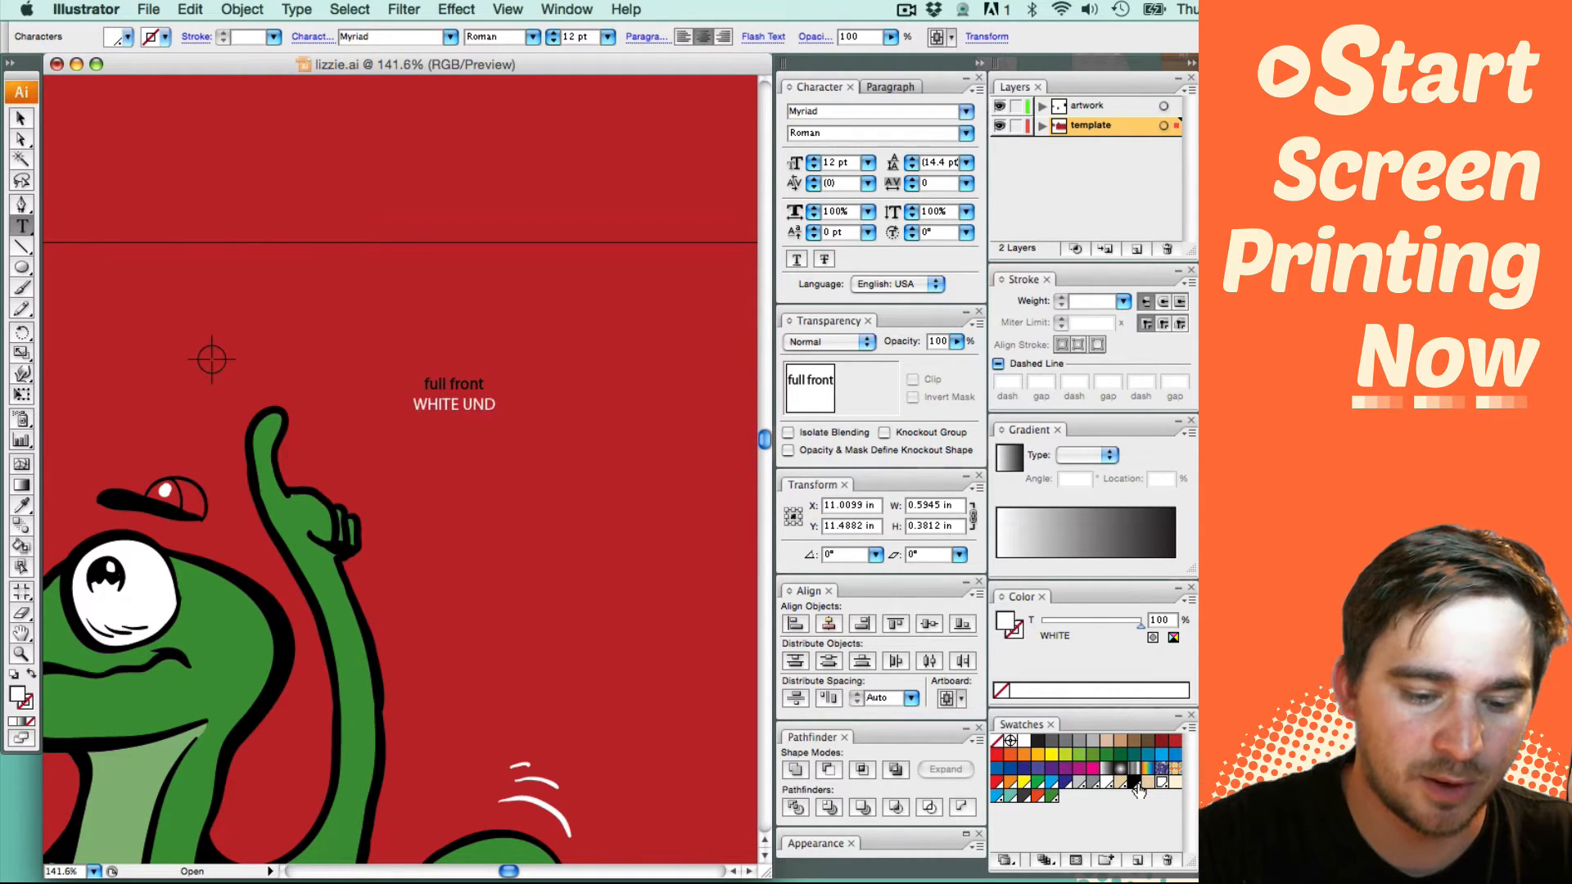
text(ERBASE)
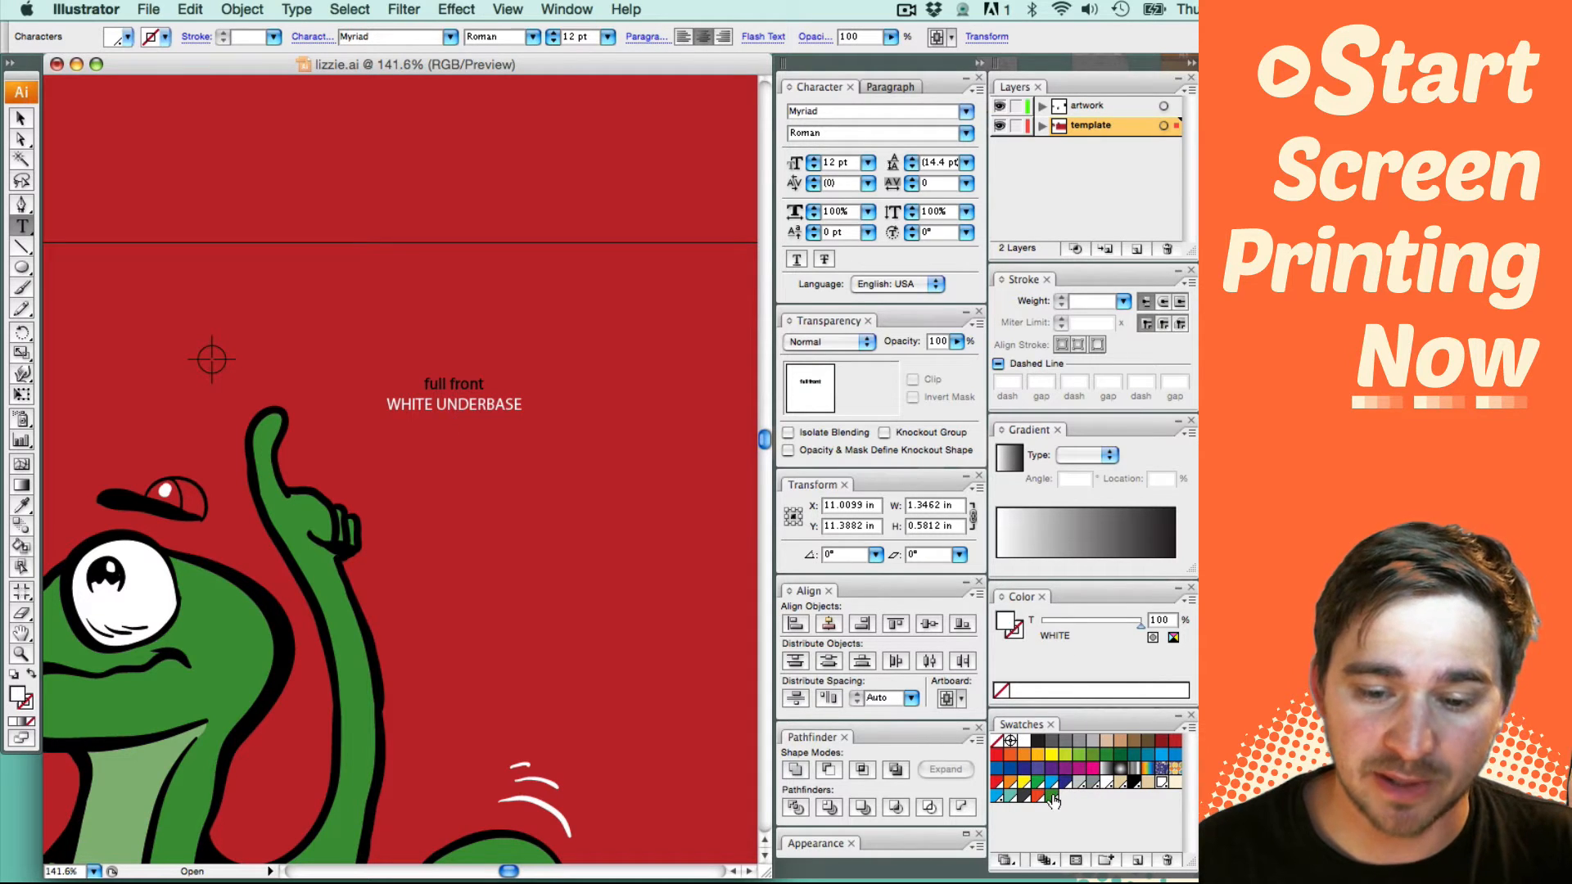
Step: Add the line "PMS 363" beneath the underbase line using the PANTONE 363 U swatch
click(1050, 796)
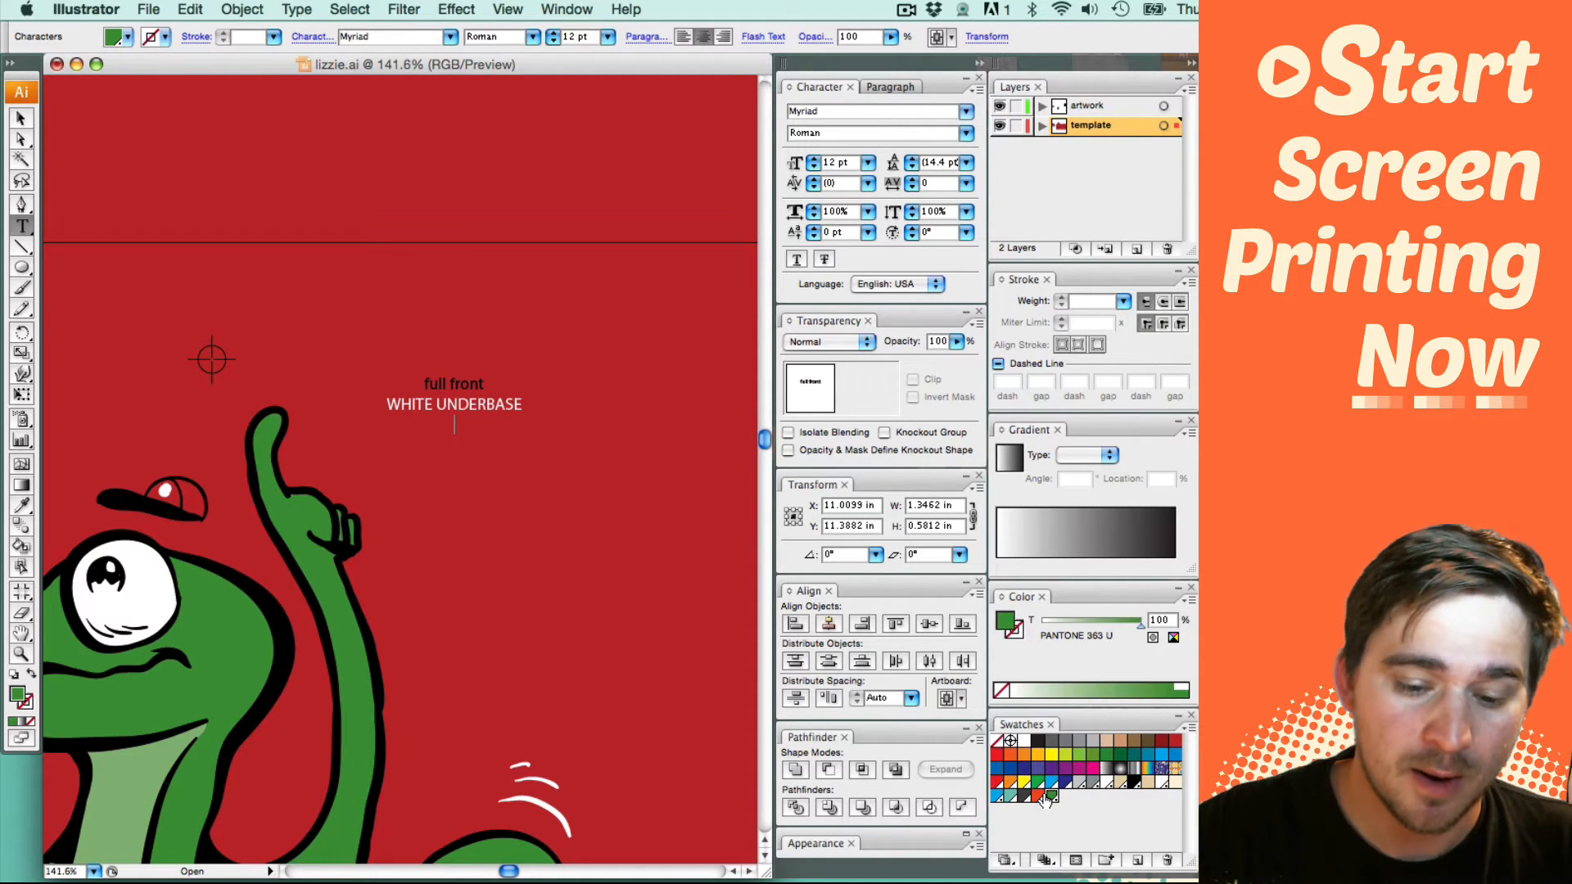
text(MS #^#)
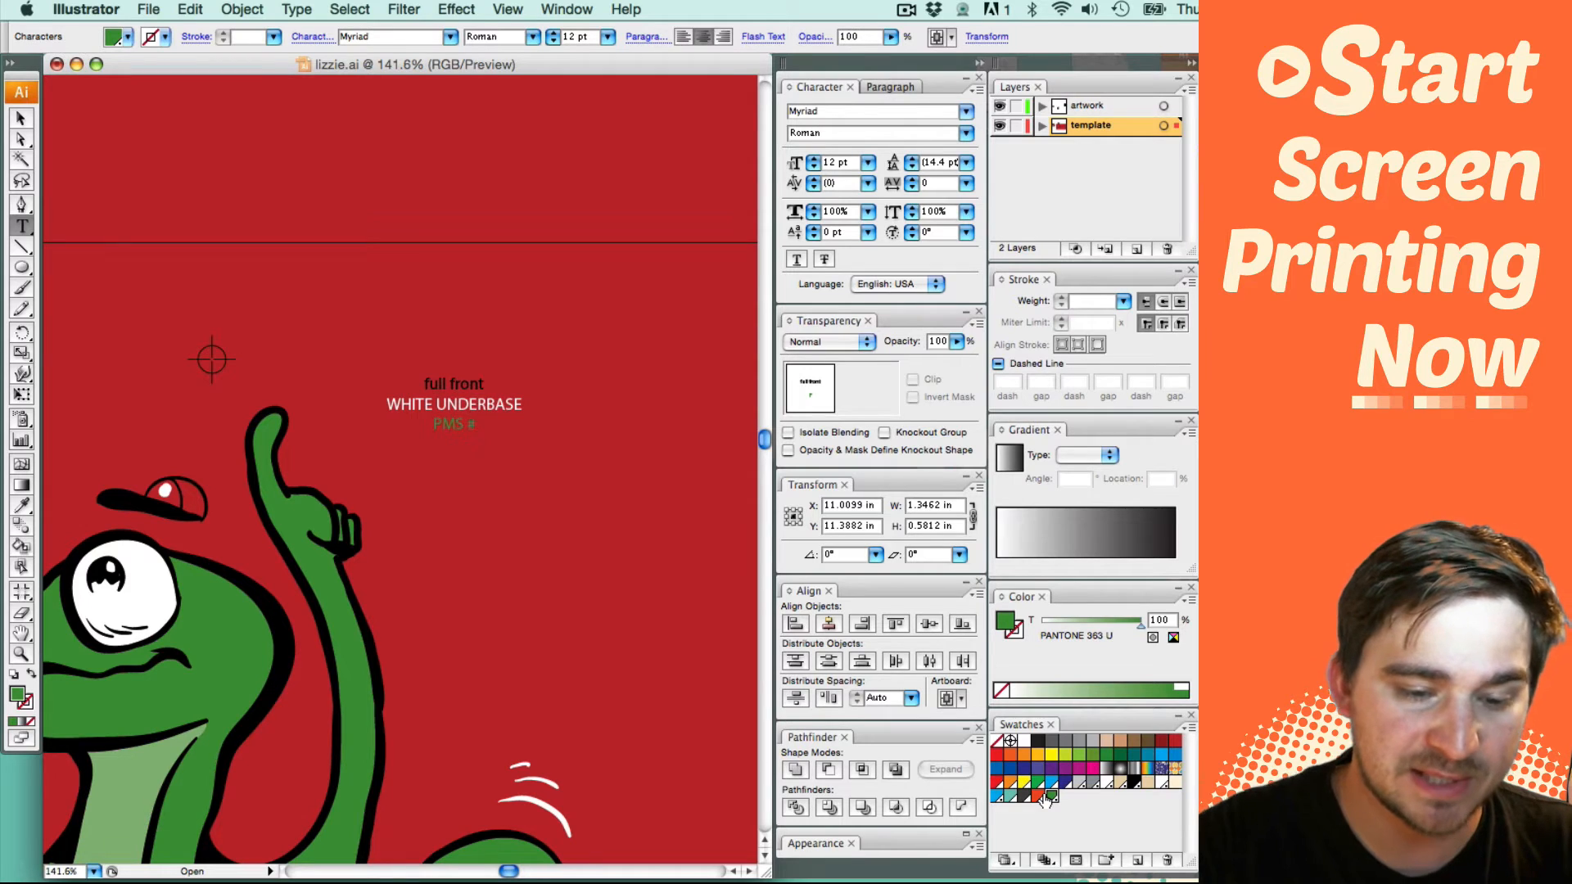
key(BackSpace)
key(BackSpace)
key(BackSpace)
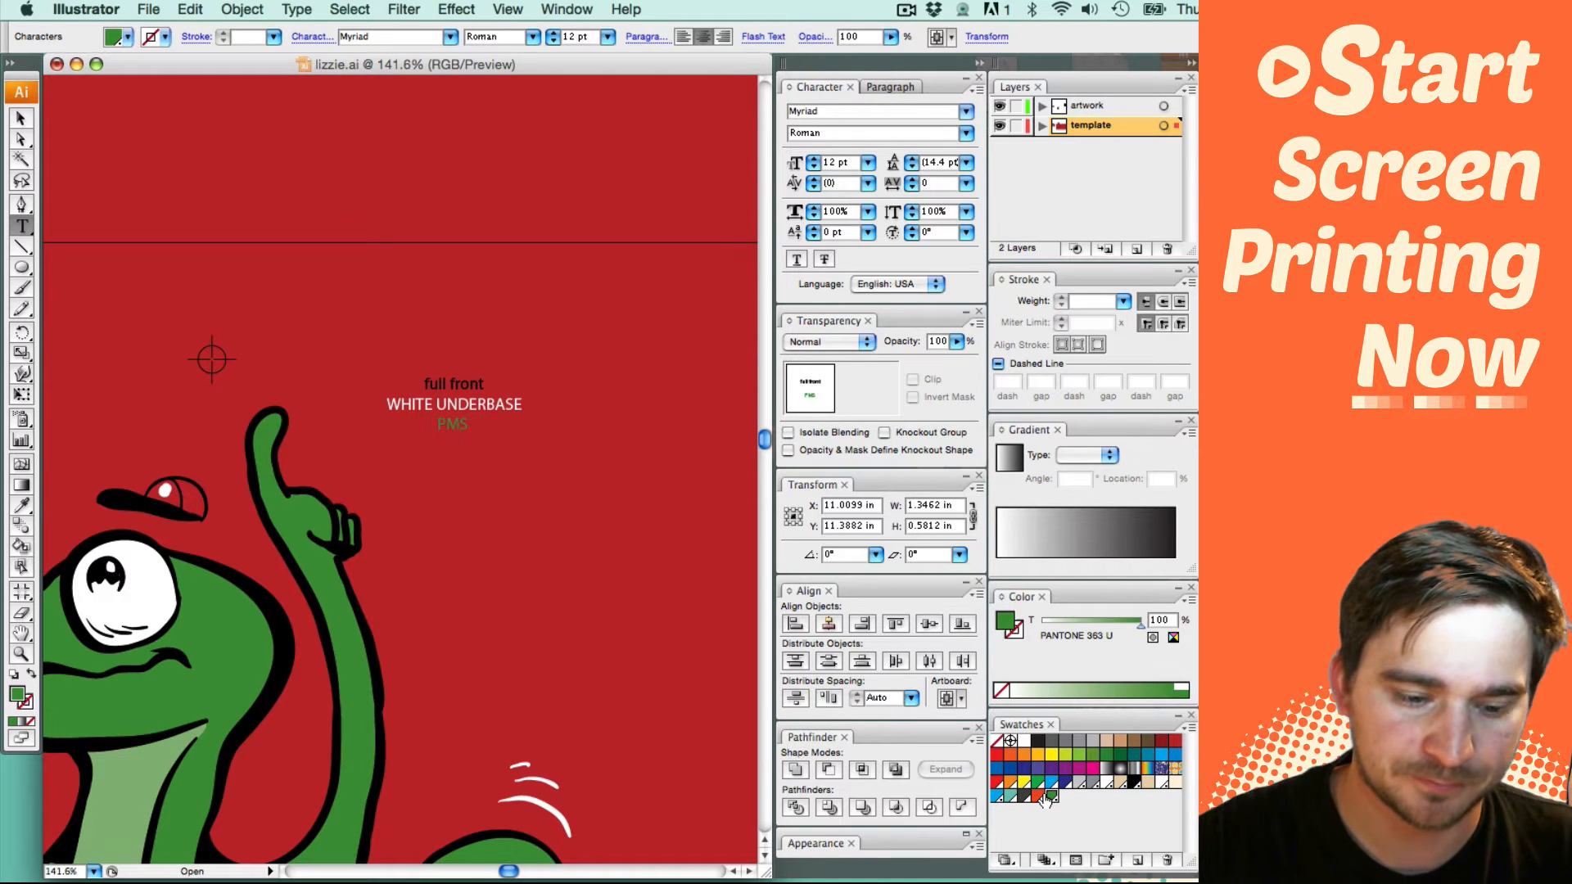
text(363)
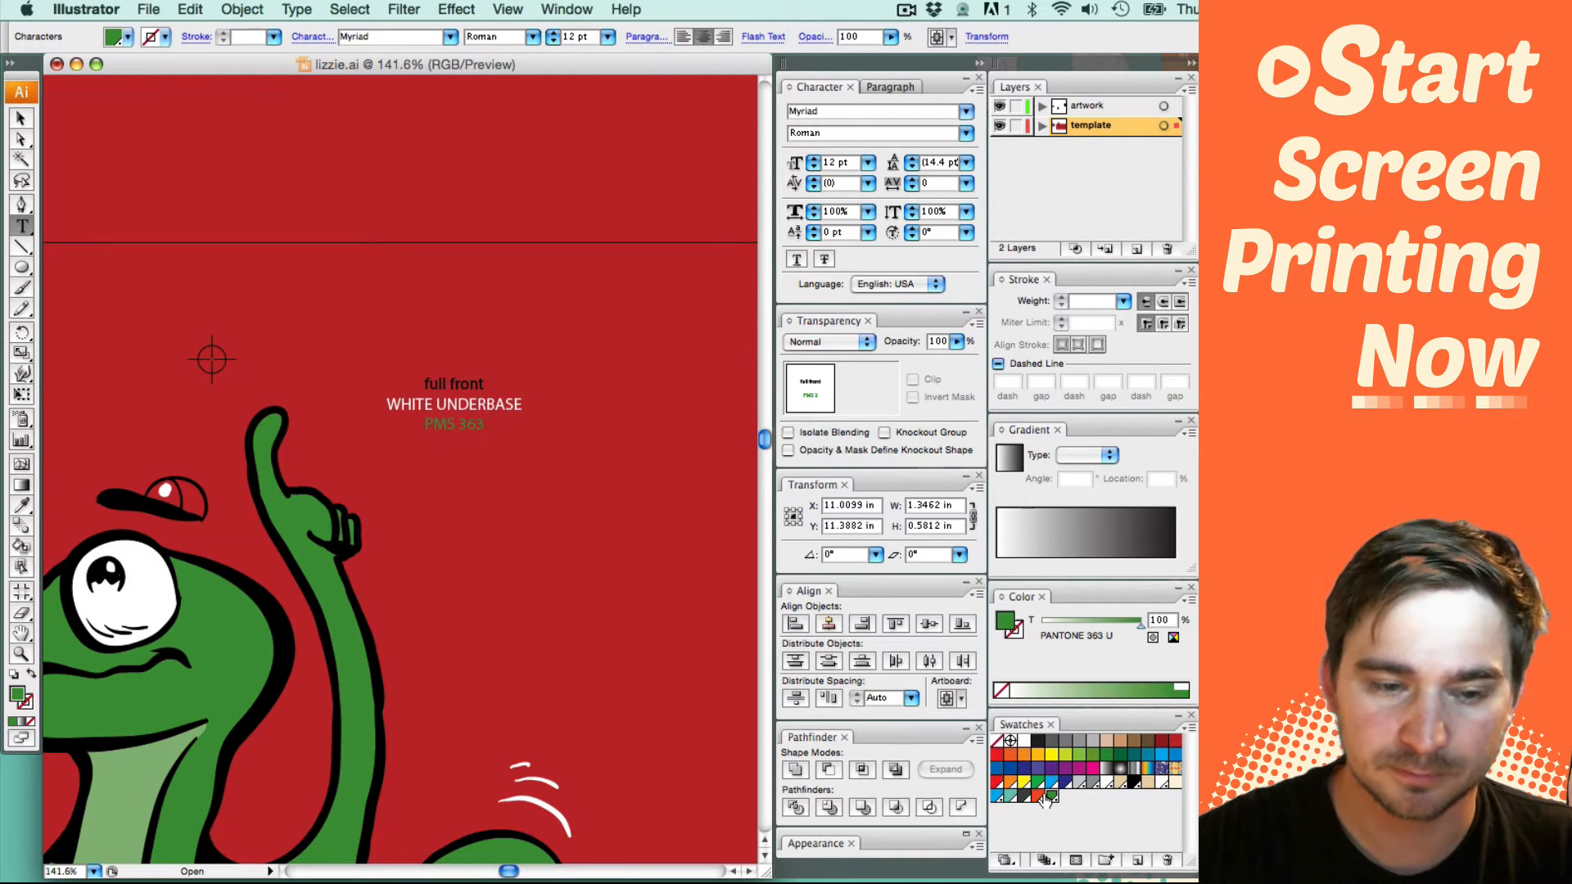
Step: Add the line "BLACK" as the label's last line using the BLACK swatch
key(Return)
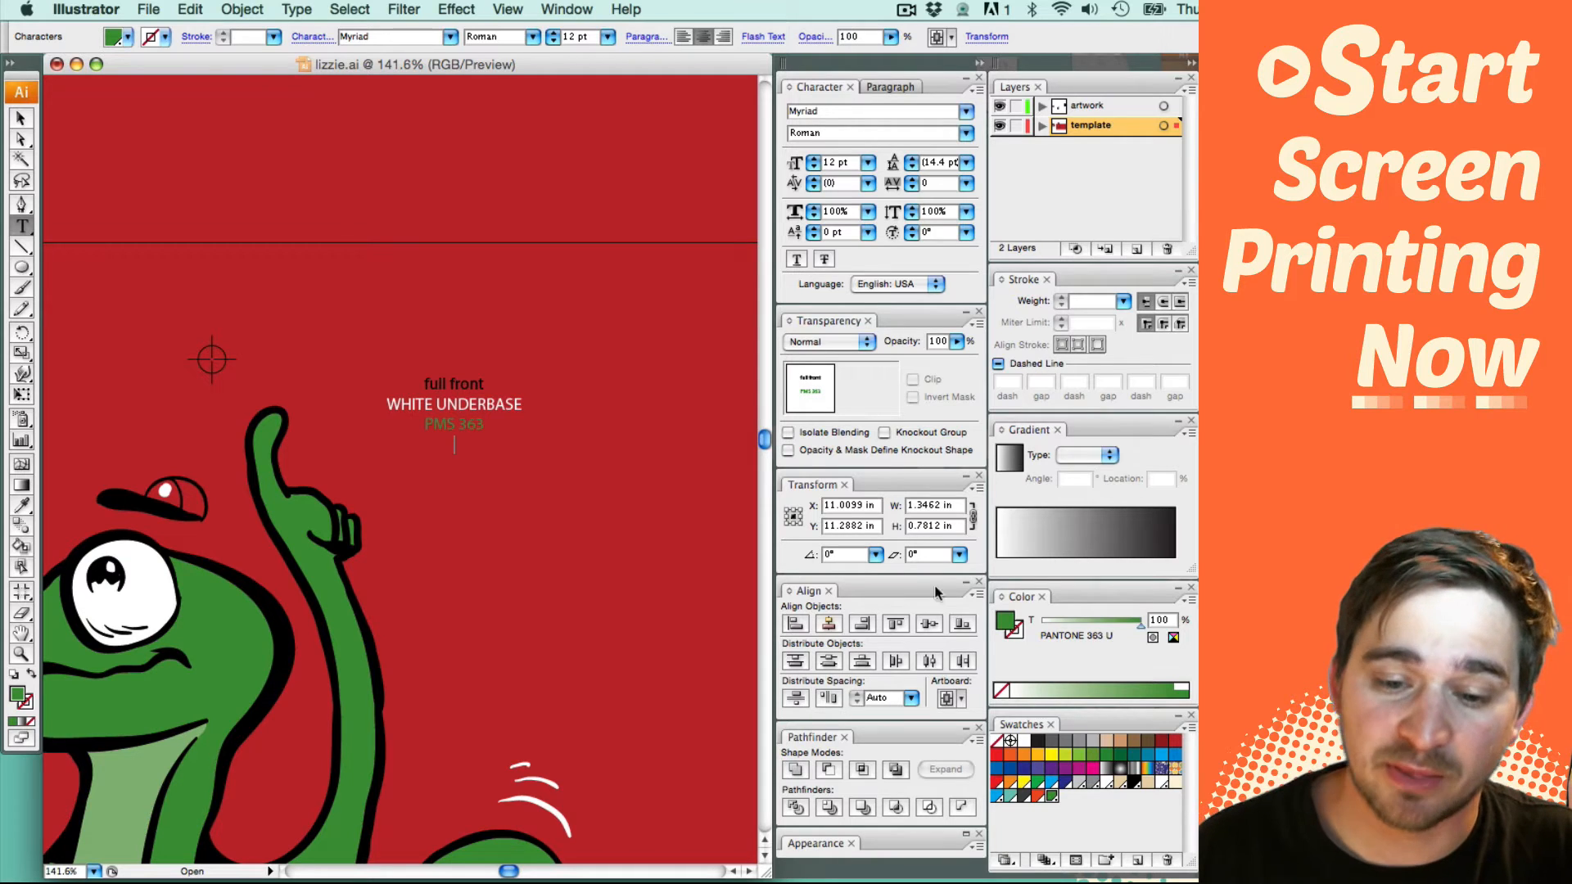
click(1131, 786)
text(BLACK)
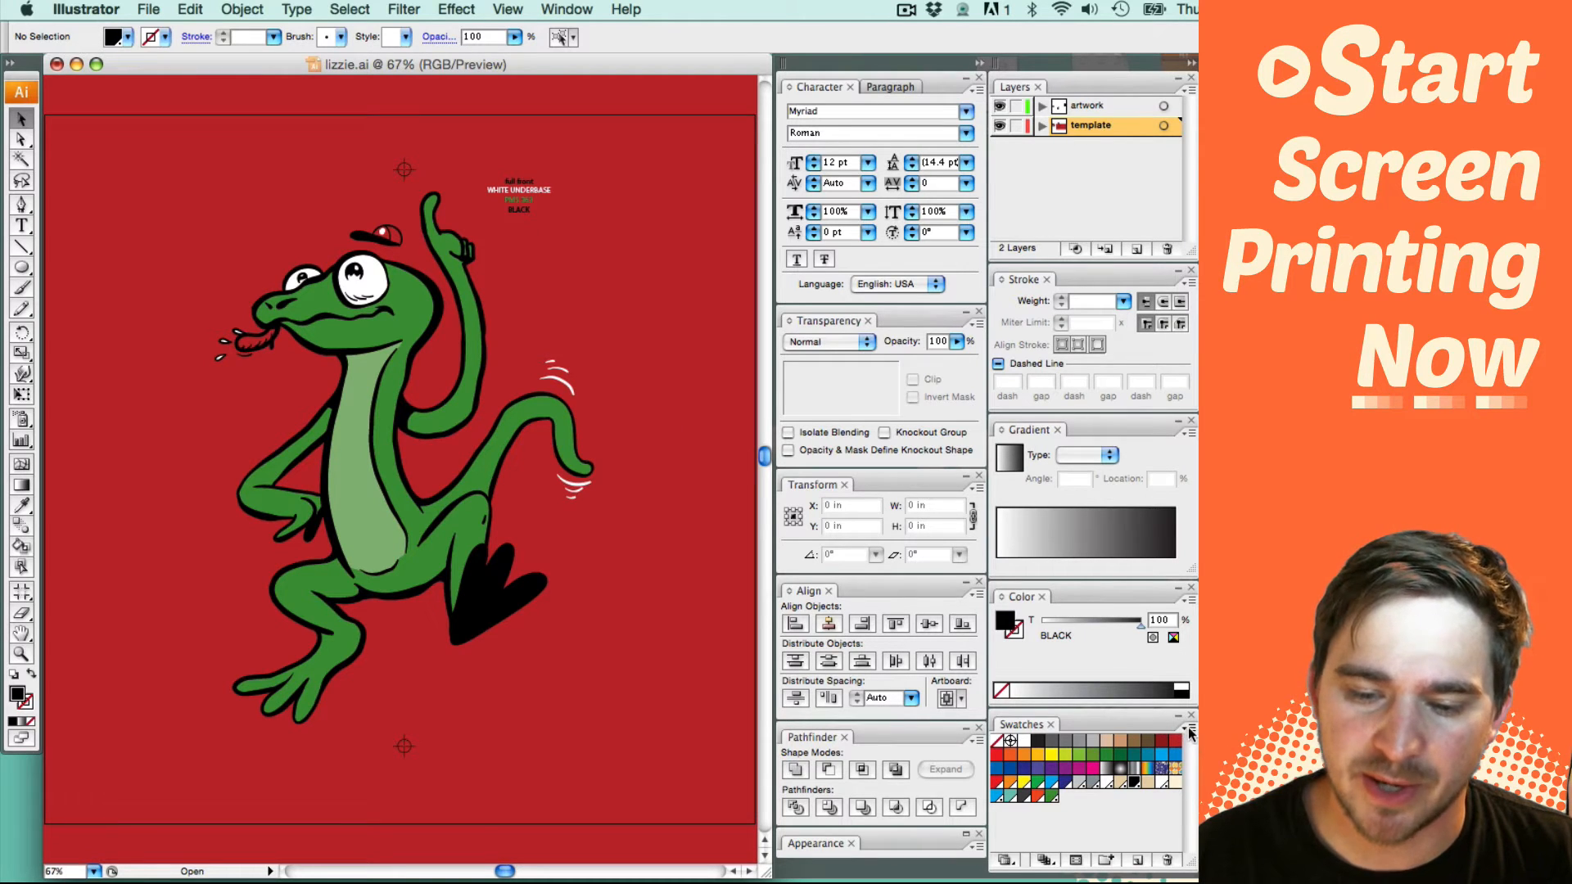
Step: Select all unused swatches in the document and delete them
click(1188, 729)
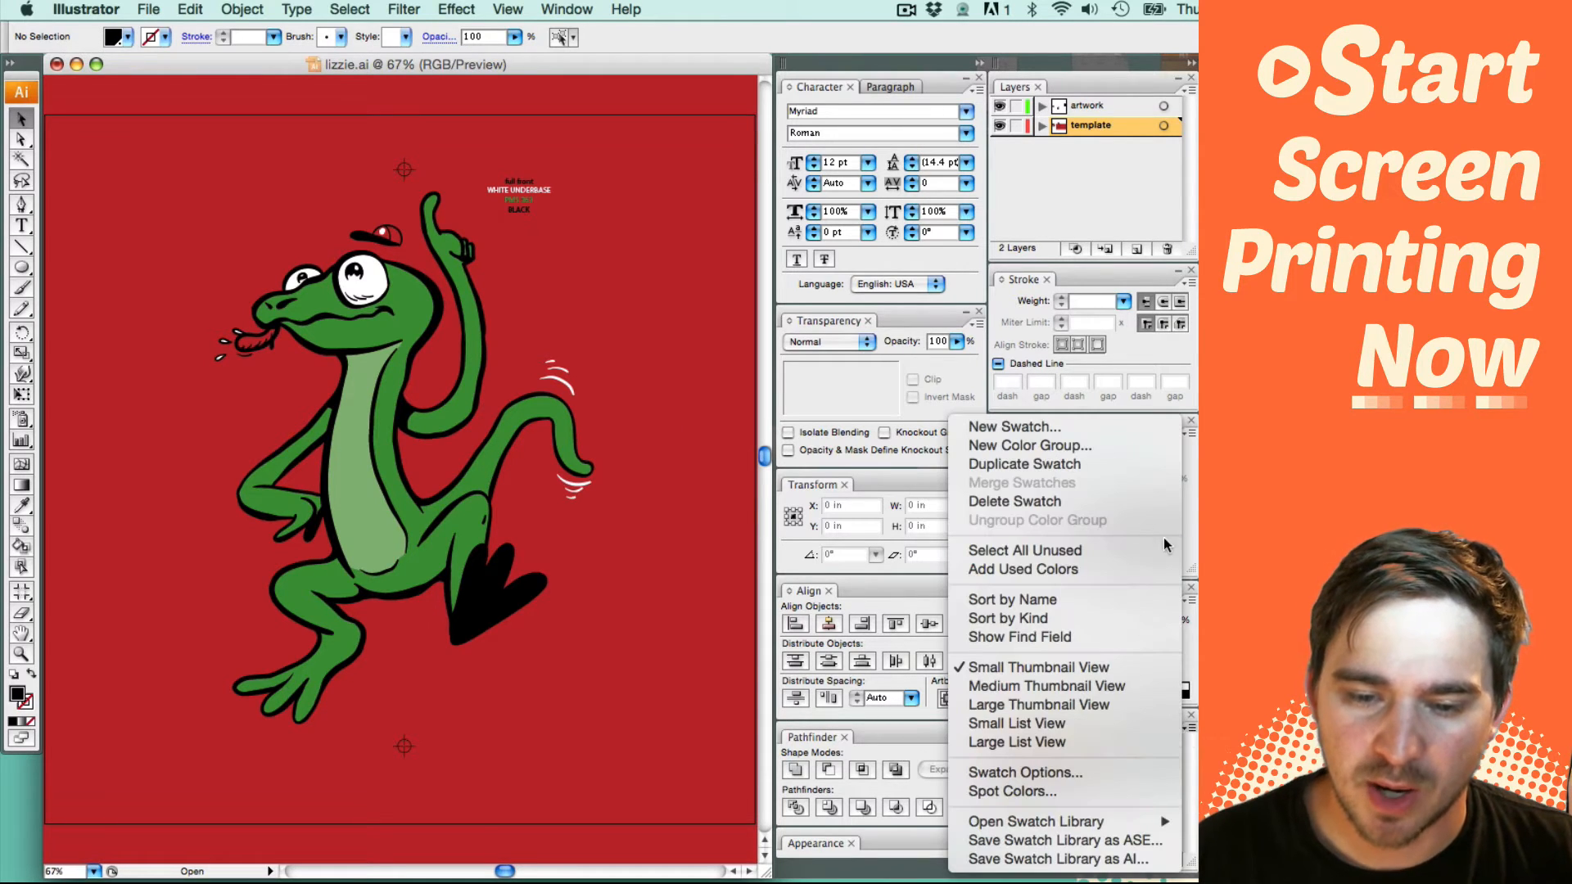
click(1053, 554)
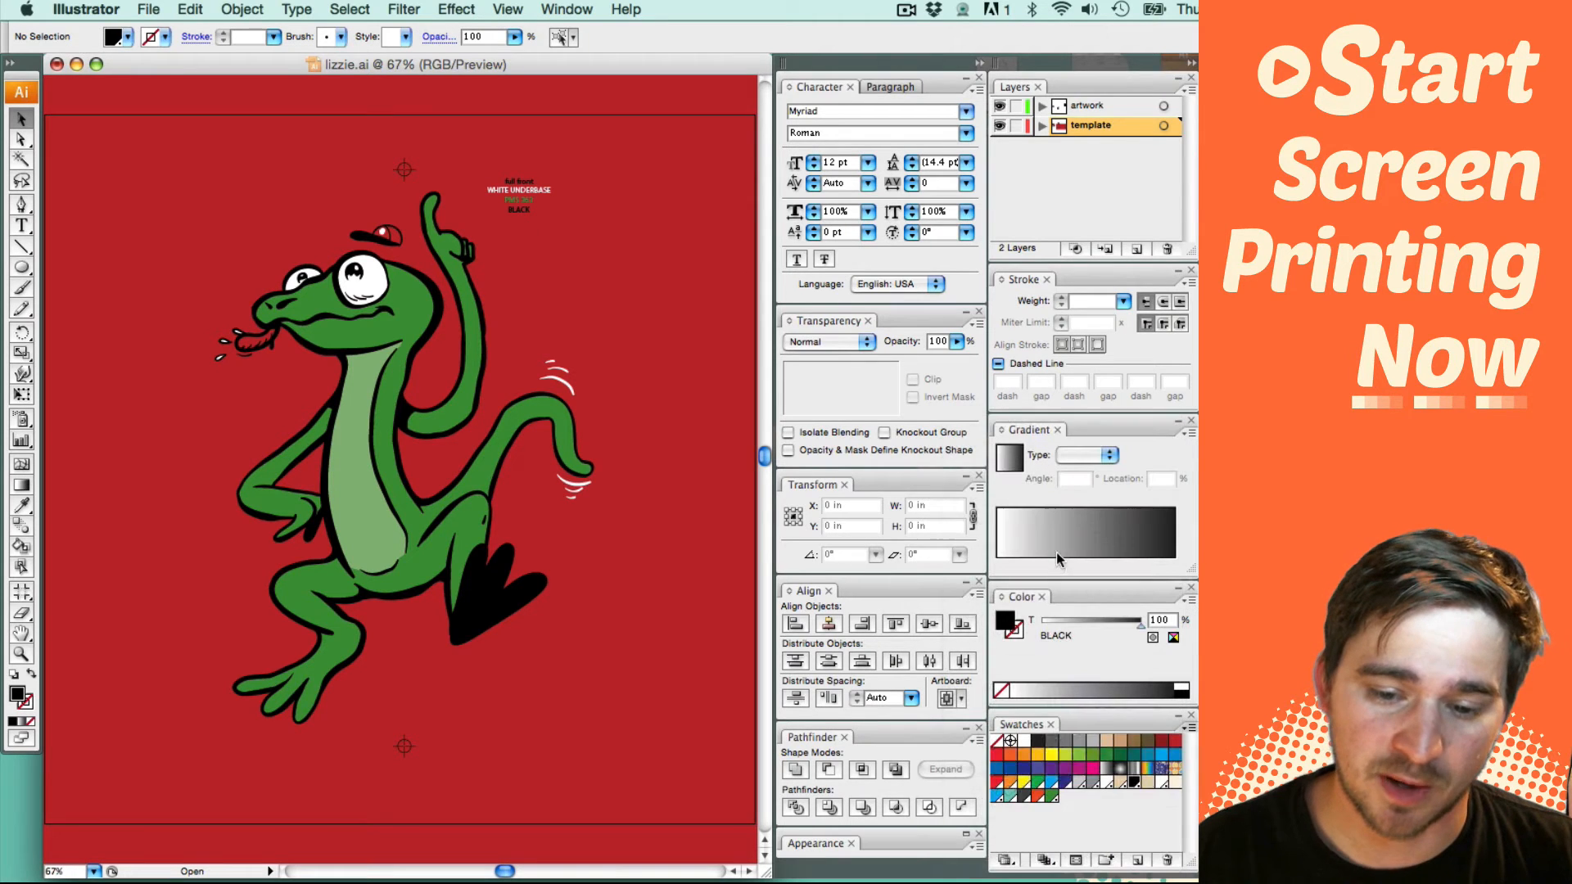
click(1168, 861)
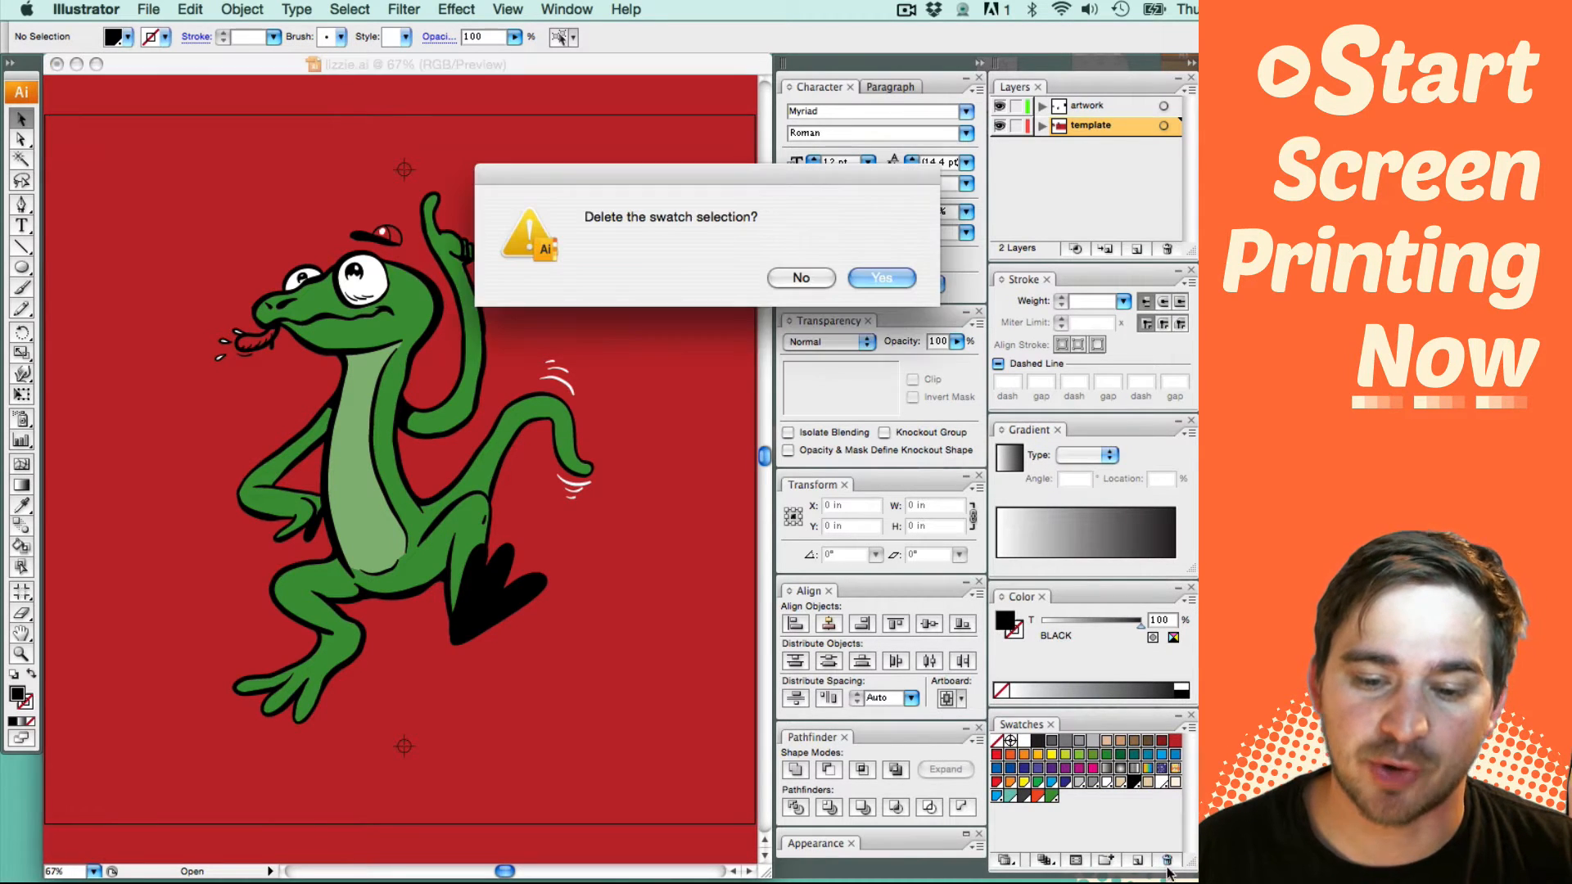
click(876, 280)
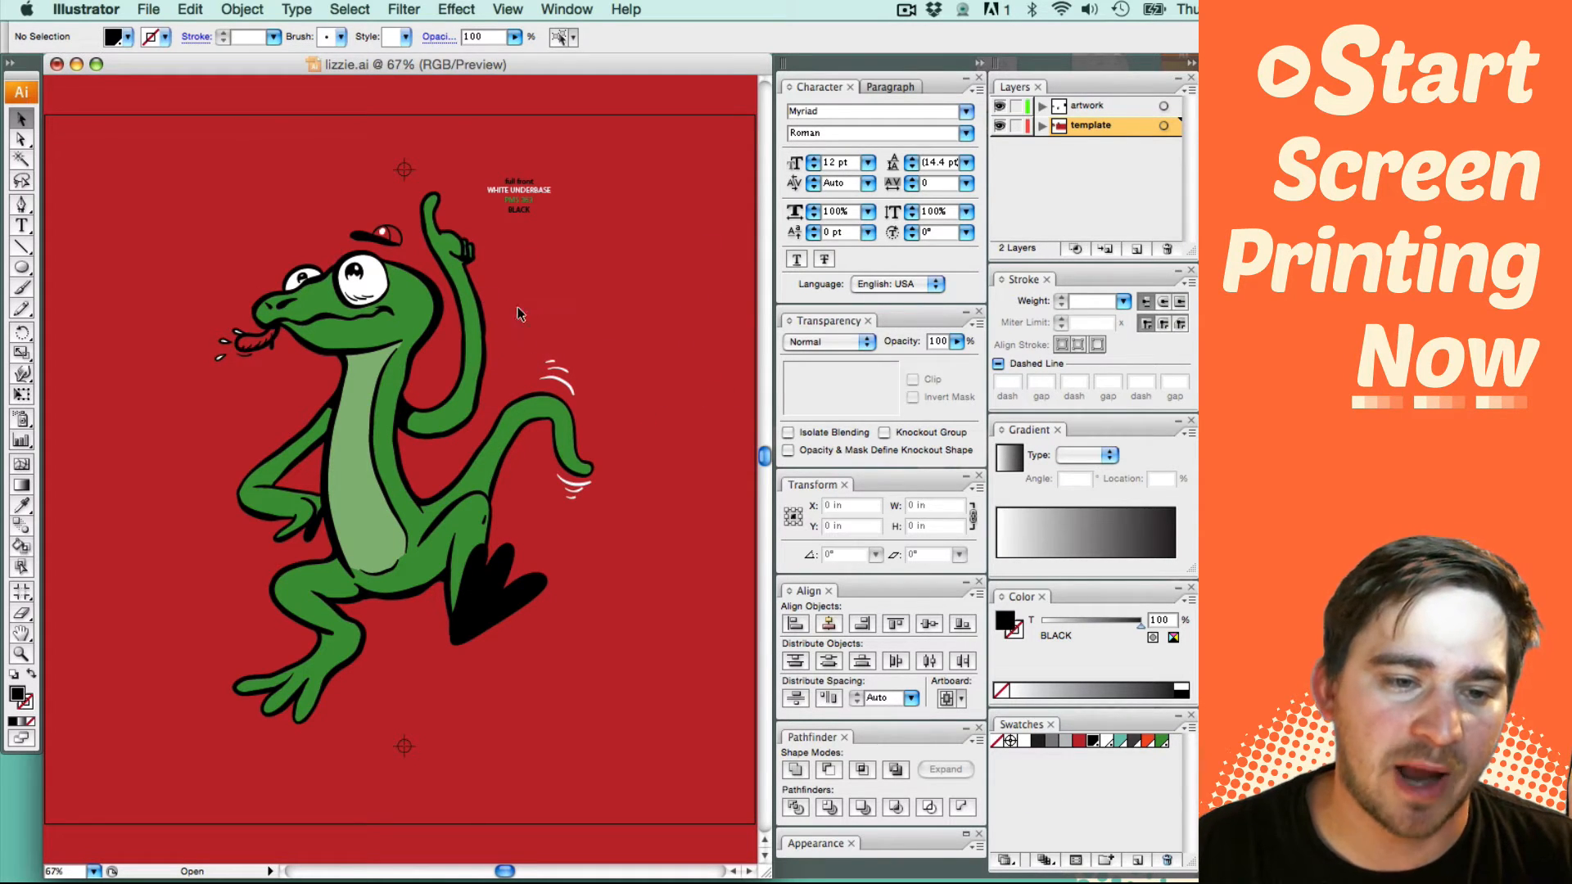
Step: Create a color group named "ARTWORK SWATCHES" from the selected lizard artwork, including swatches for tints
drag(81, 331, 283, 400)
drag(443, 450, 228, 500)
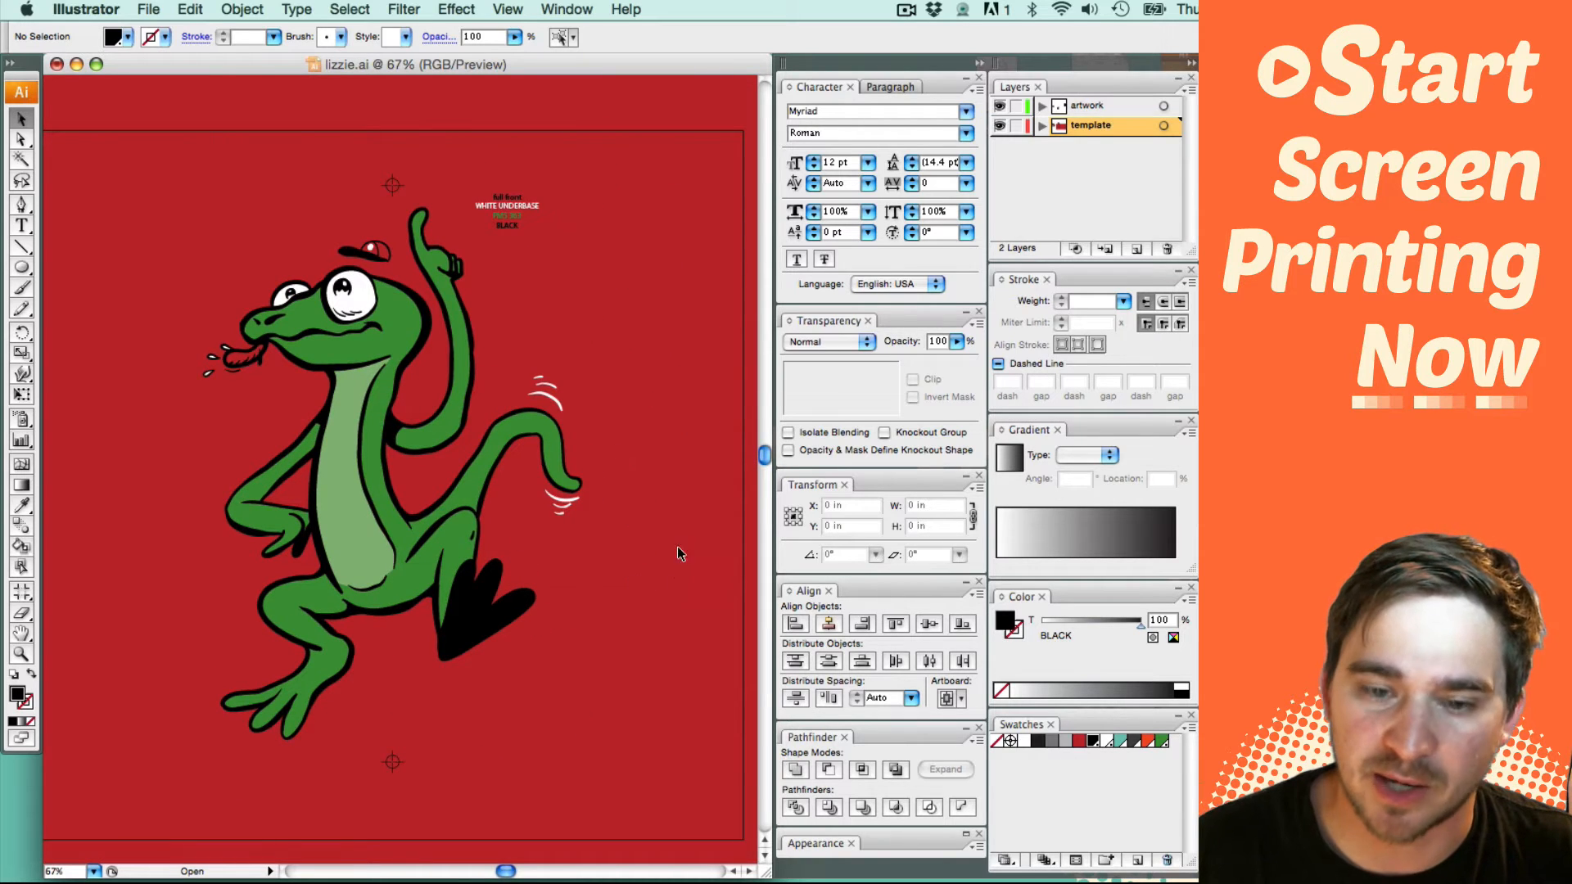
drag(615, 647, 644, 612)
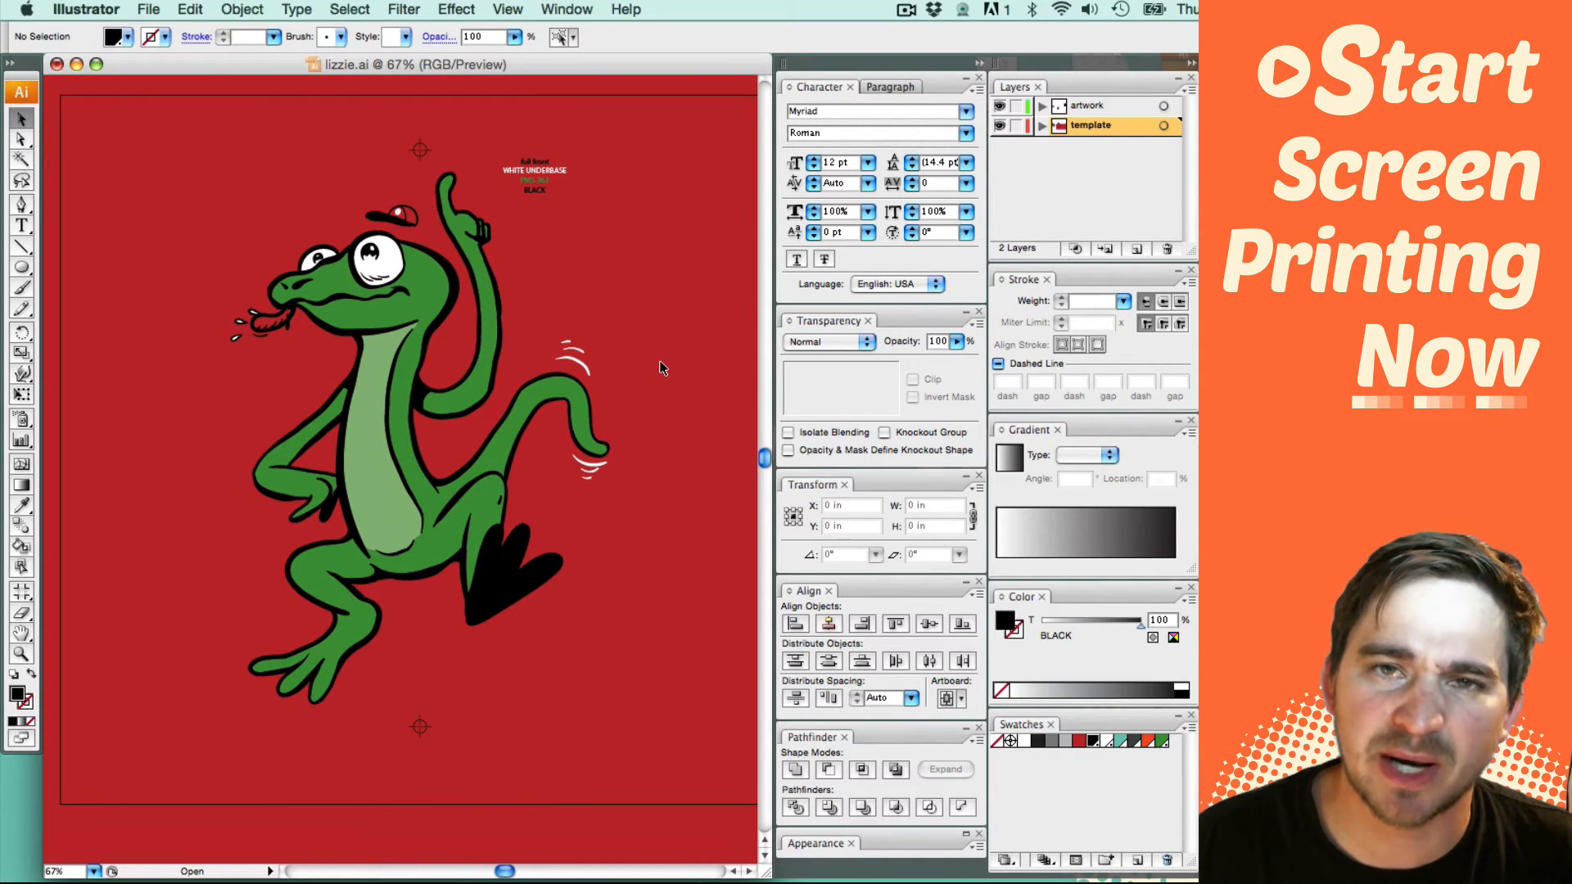
click(494, 463)
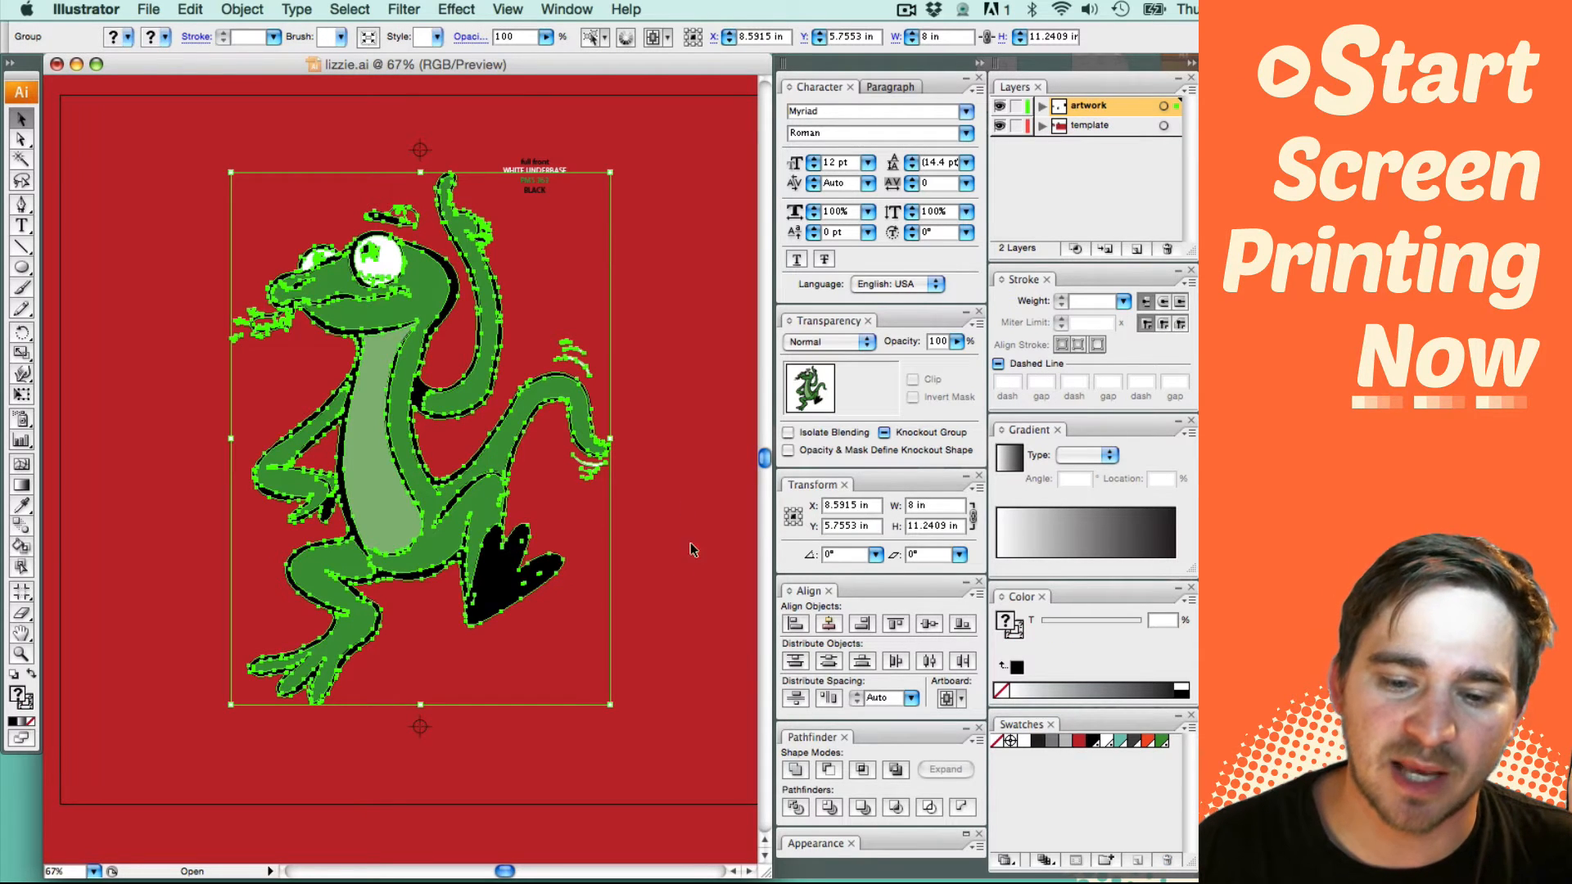
click(1105, 861)
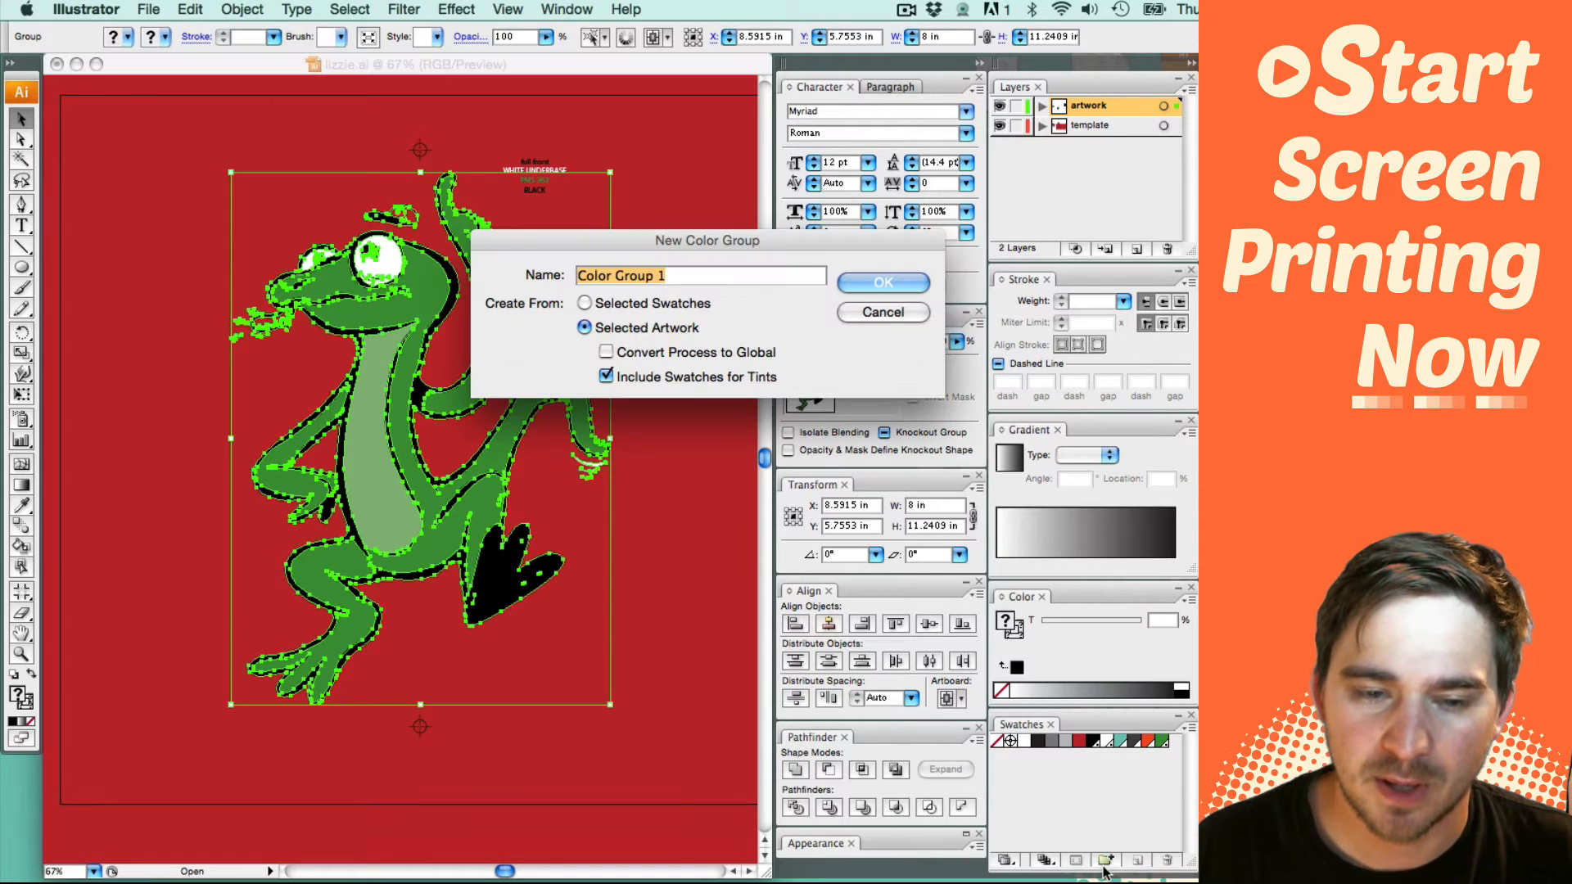
text(AR)
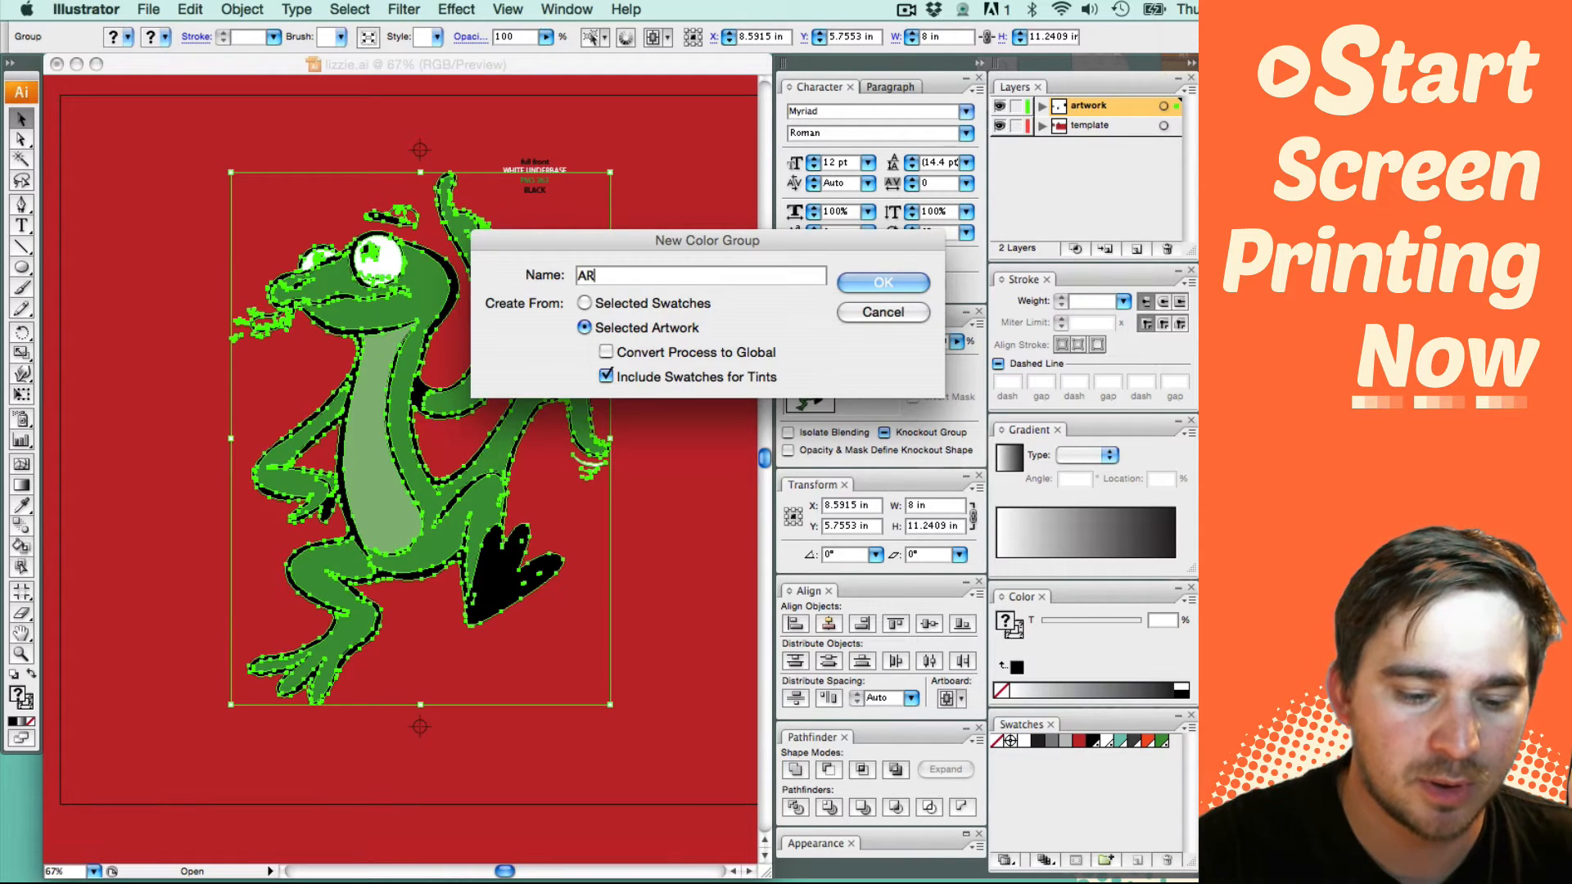
text(TW)
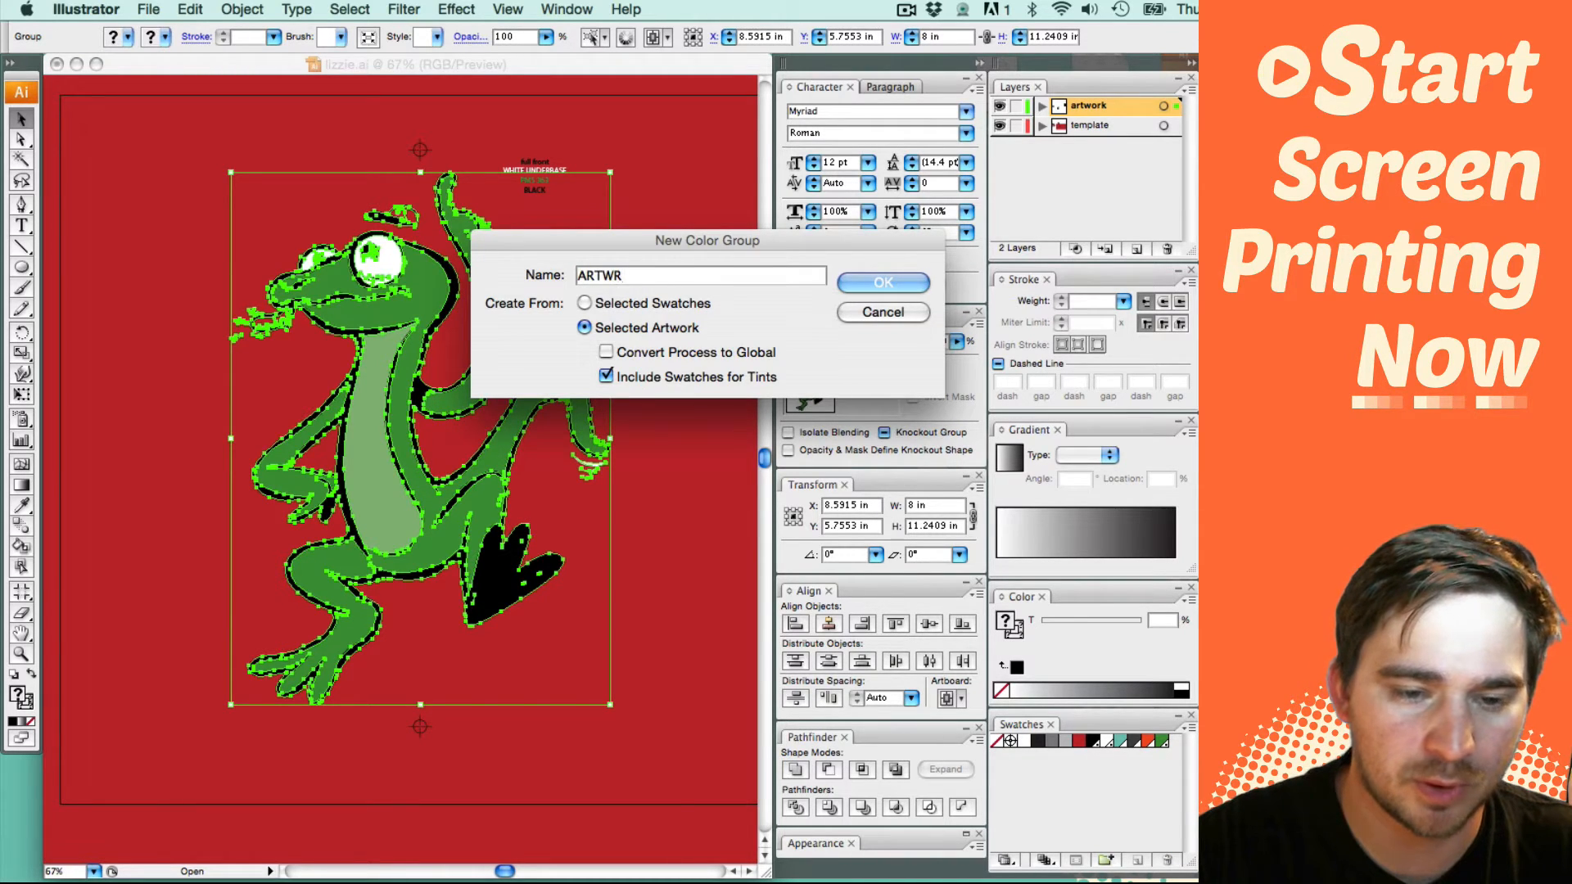
text(ORK )
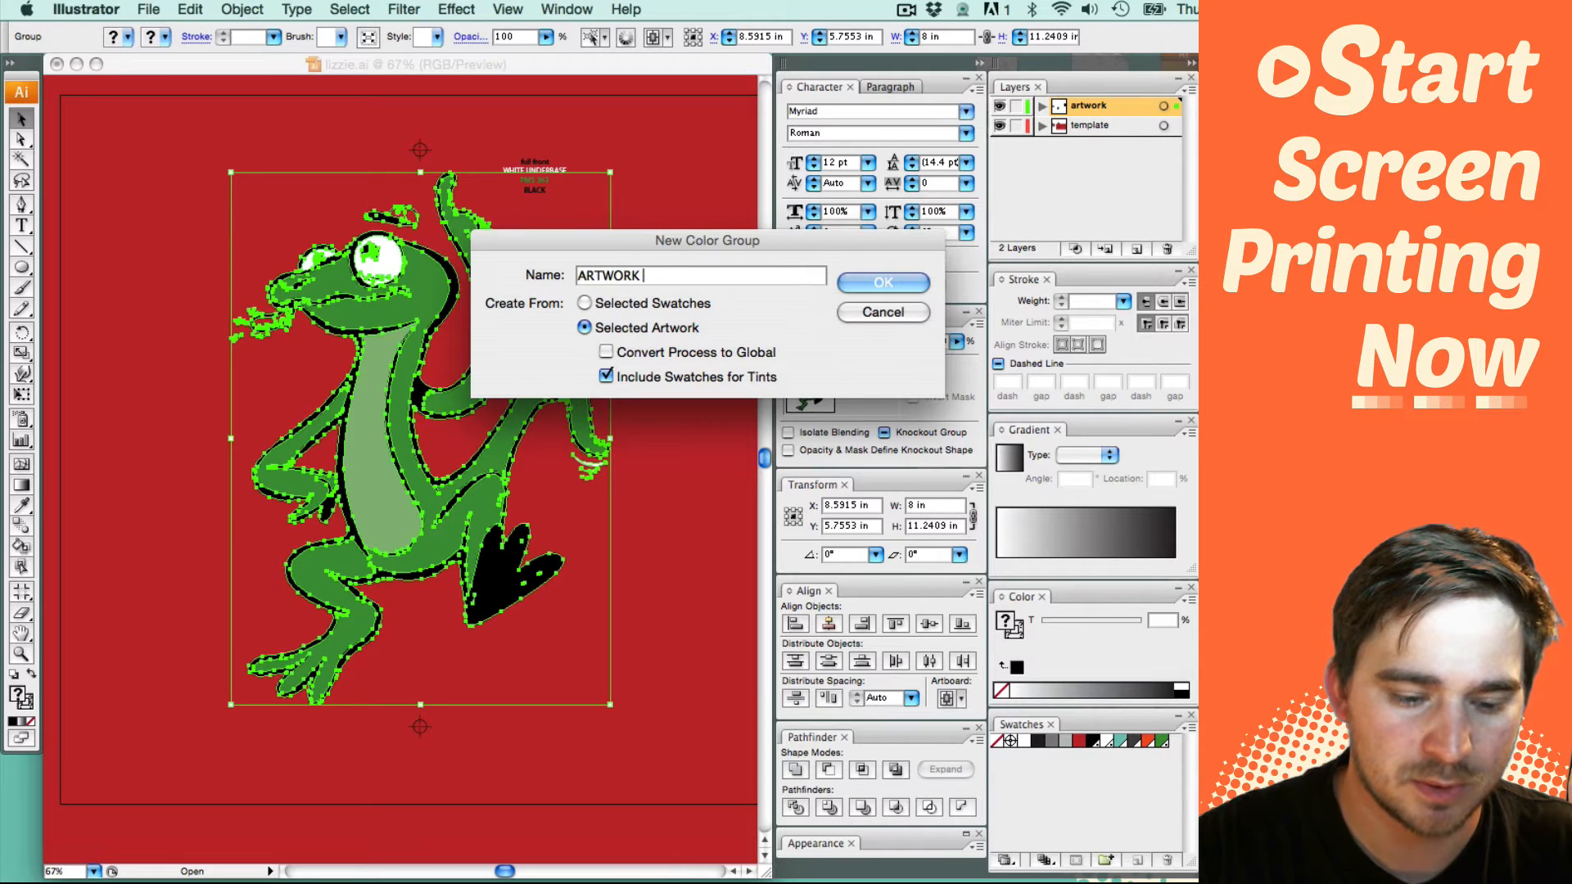
text(SWATCHES)
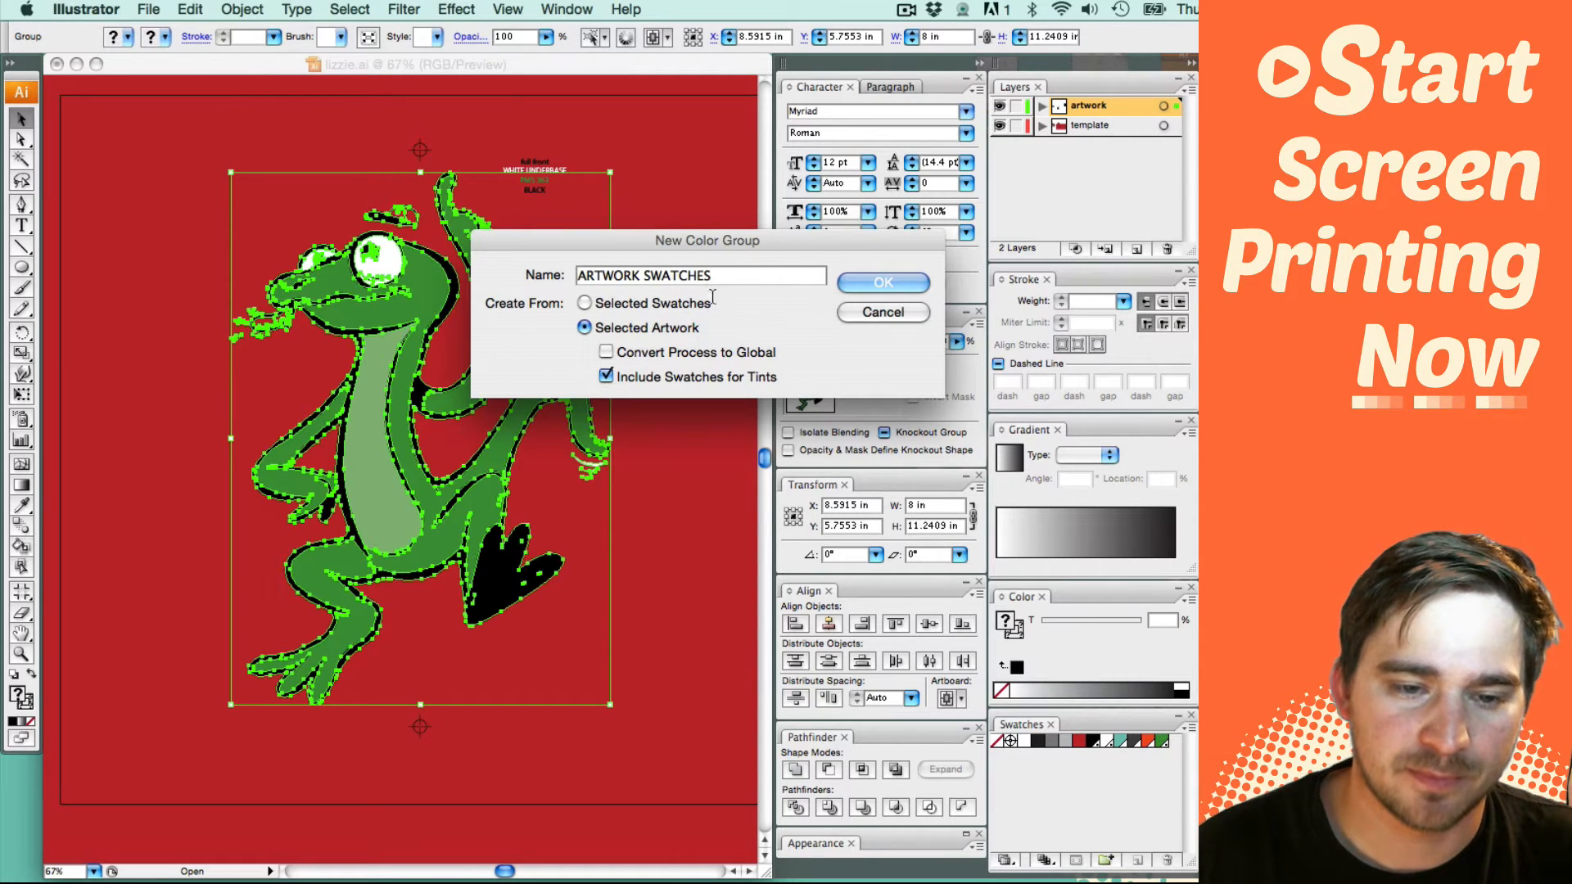
click(882, 285)
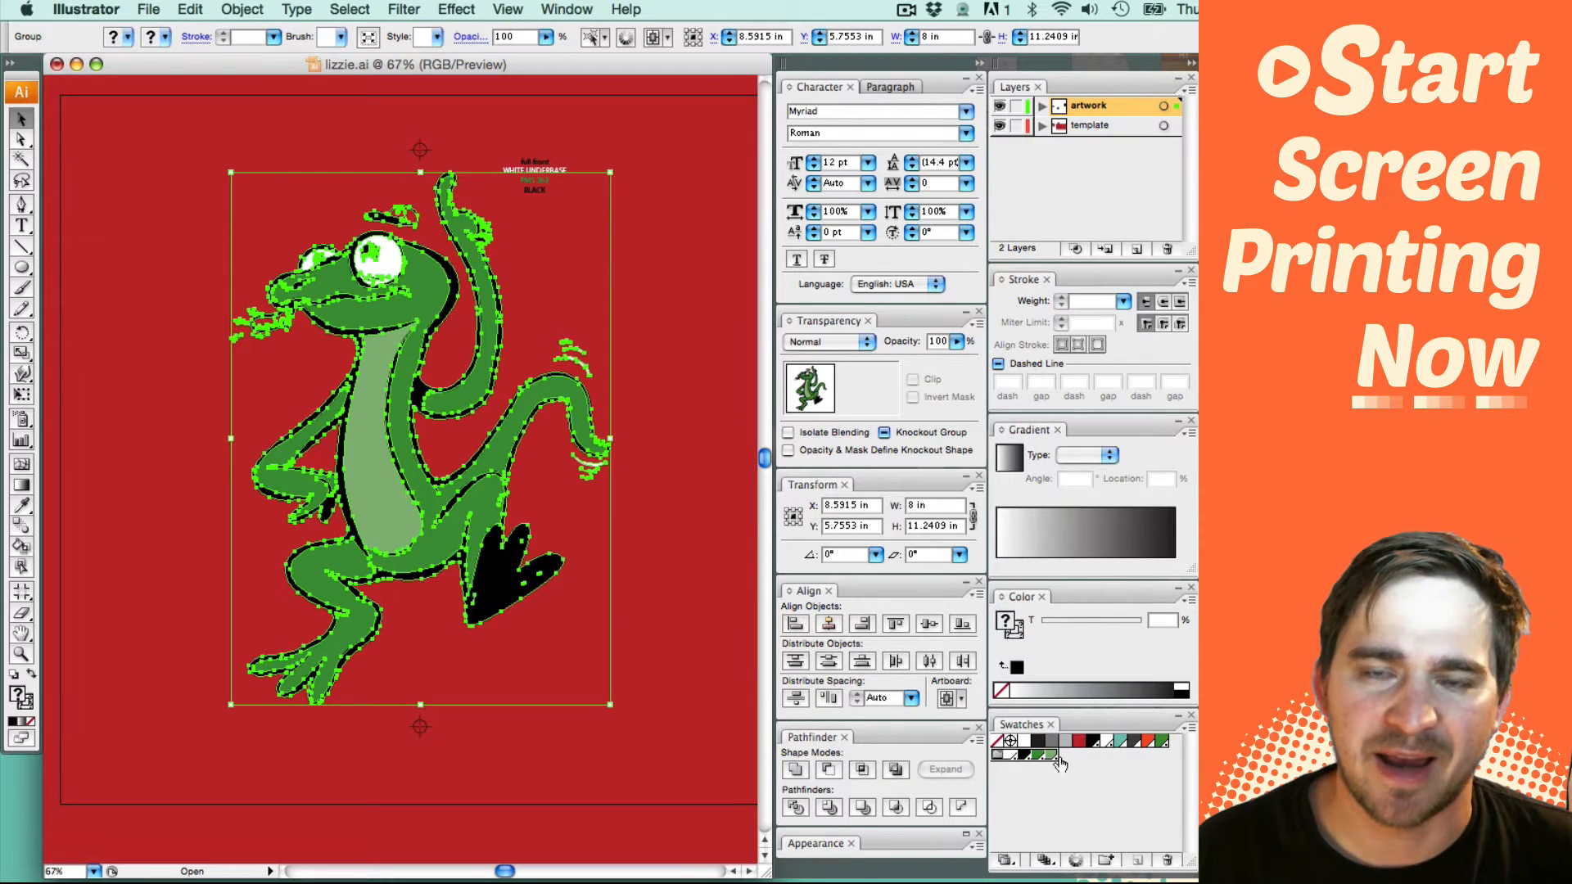
click(694, 579)
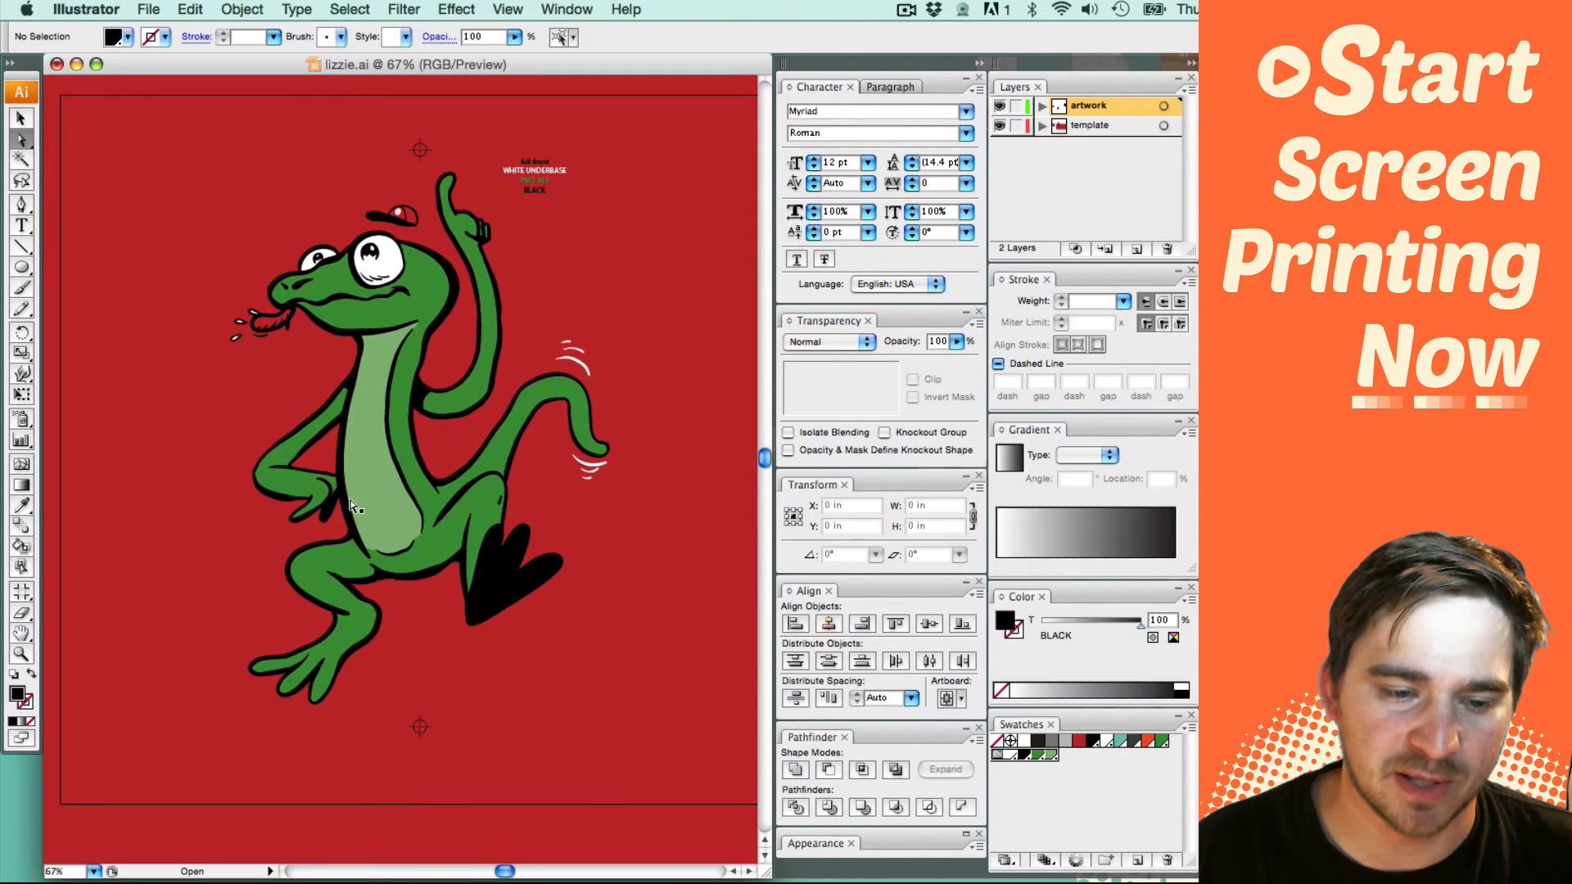
Step: Check the fill colors assigned to the lizard's light green belly and its darker green body
key(a)
click(363, 512)
click(446, 537)
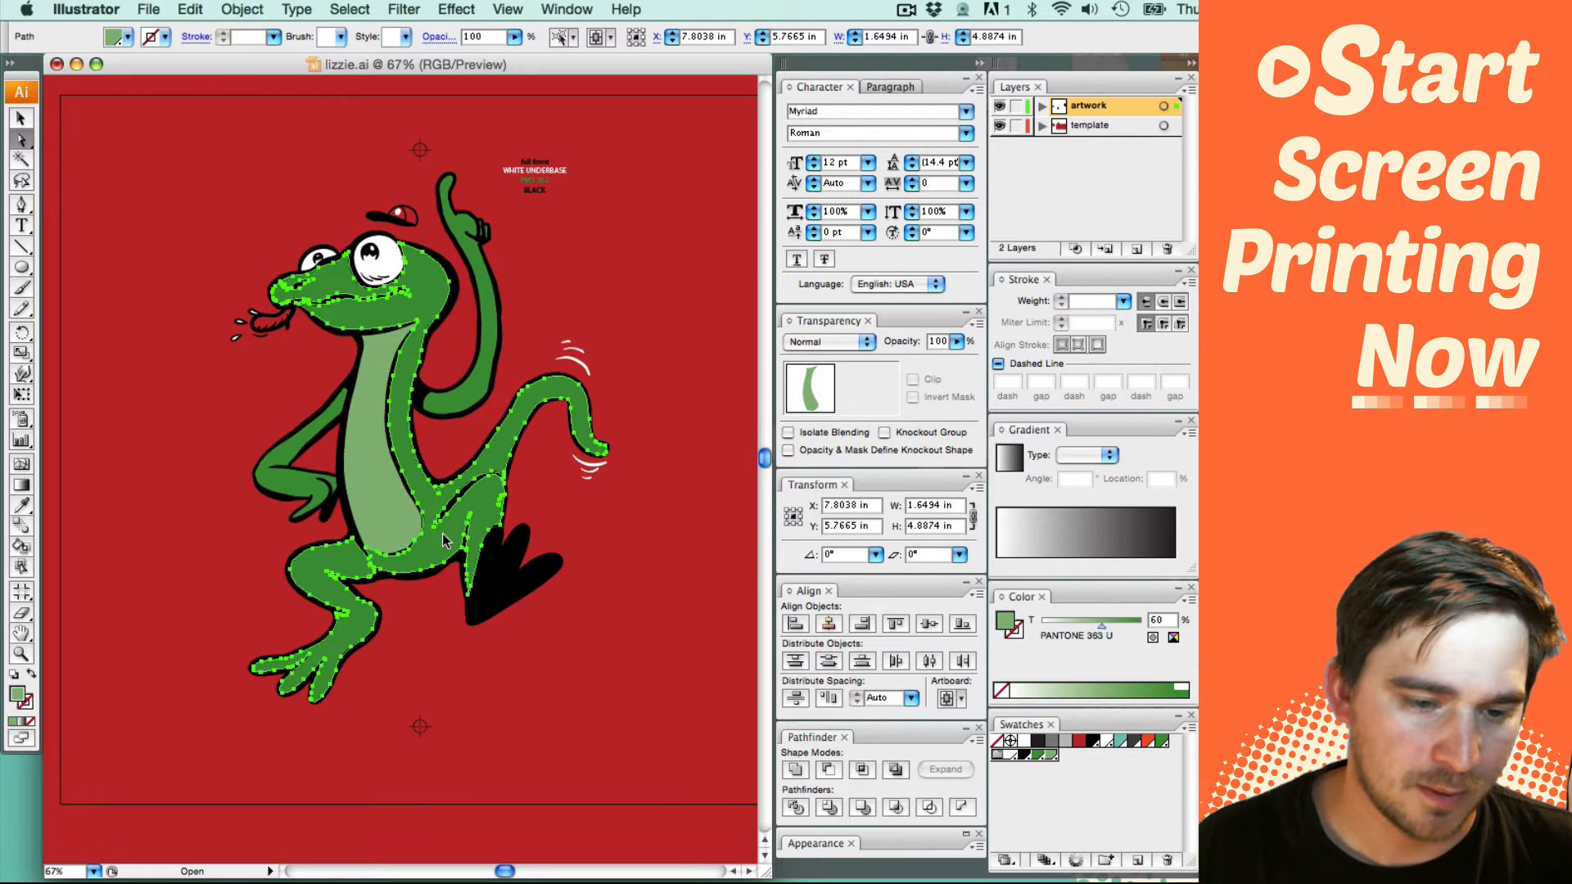
click(617, 542)
drag(584, 550, 533, 618)
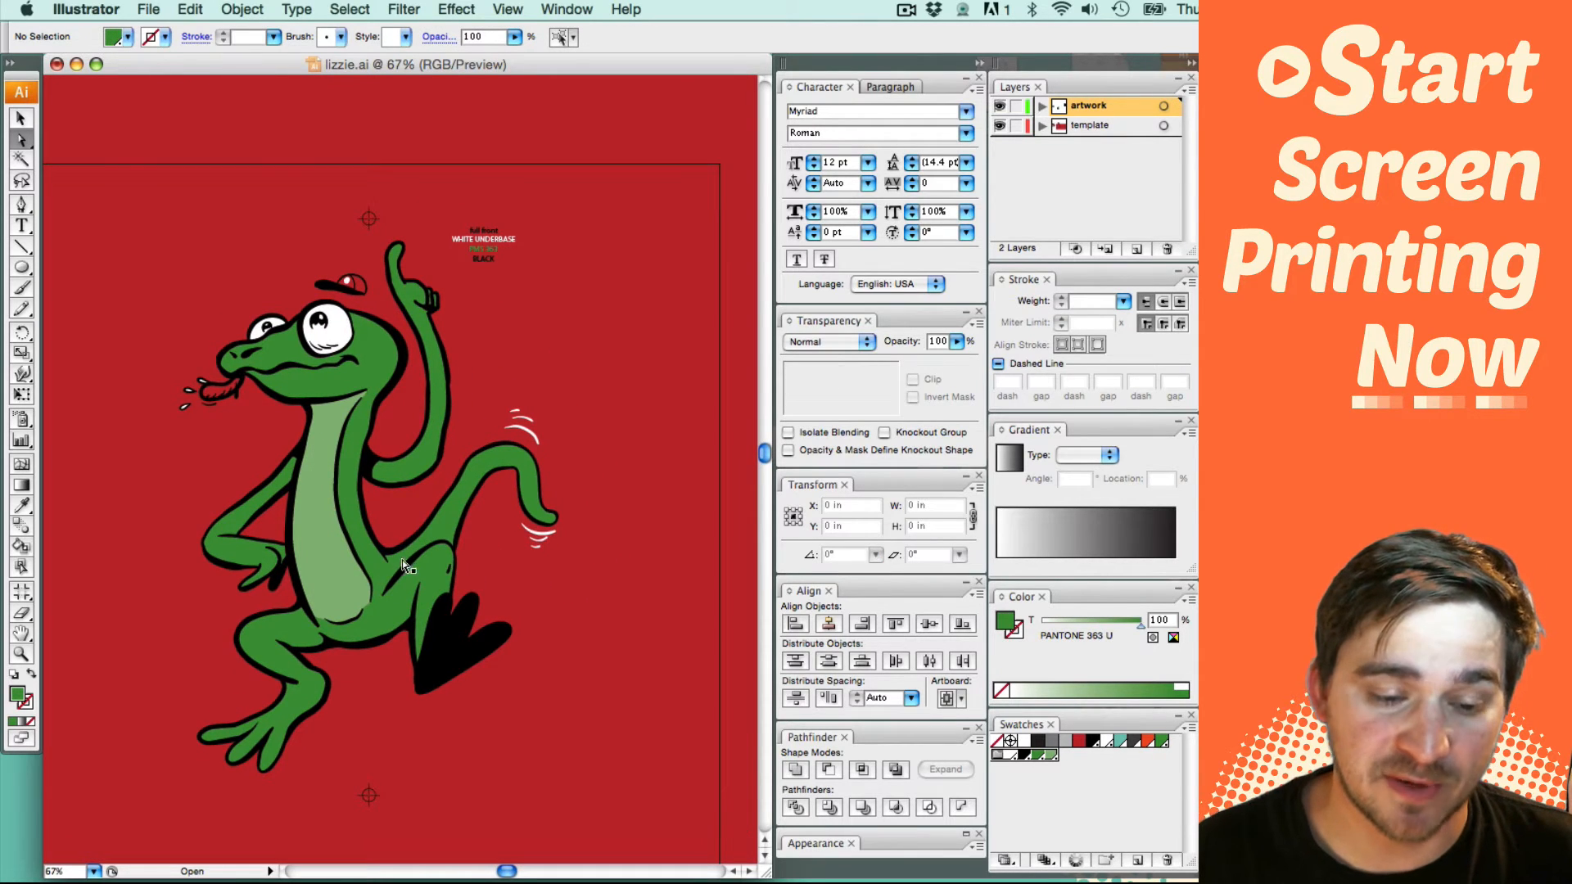
click(361, 585)
click(577, 591)
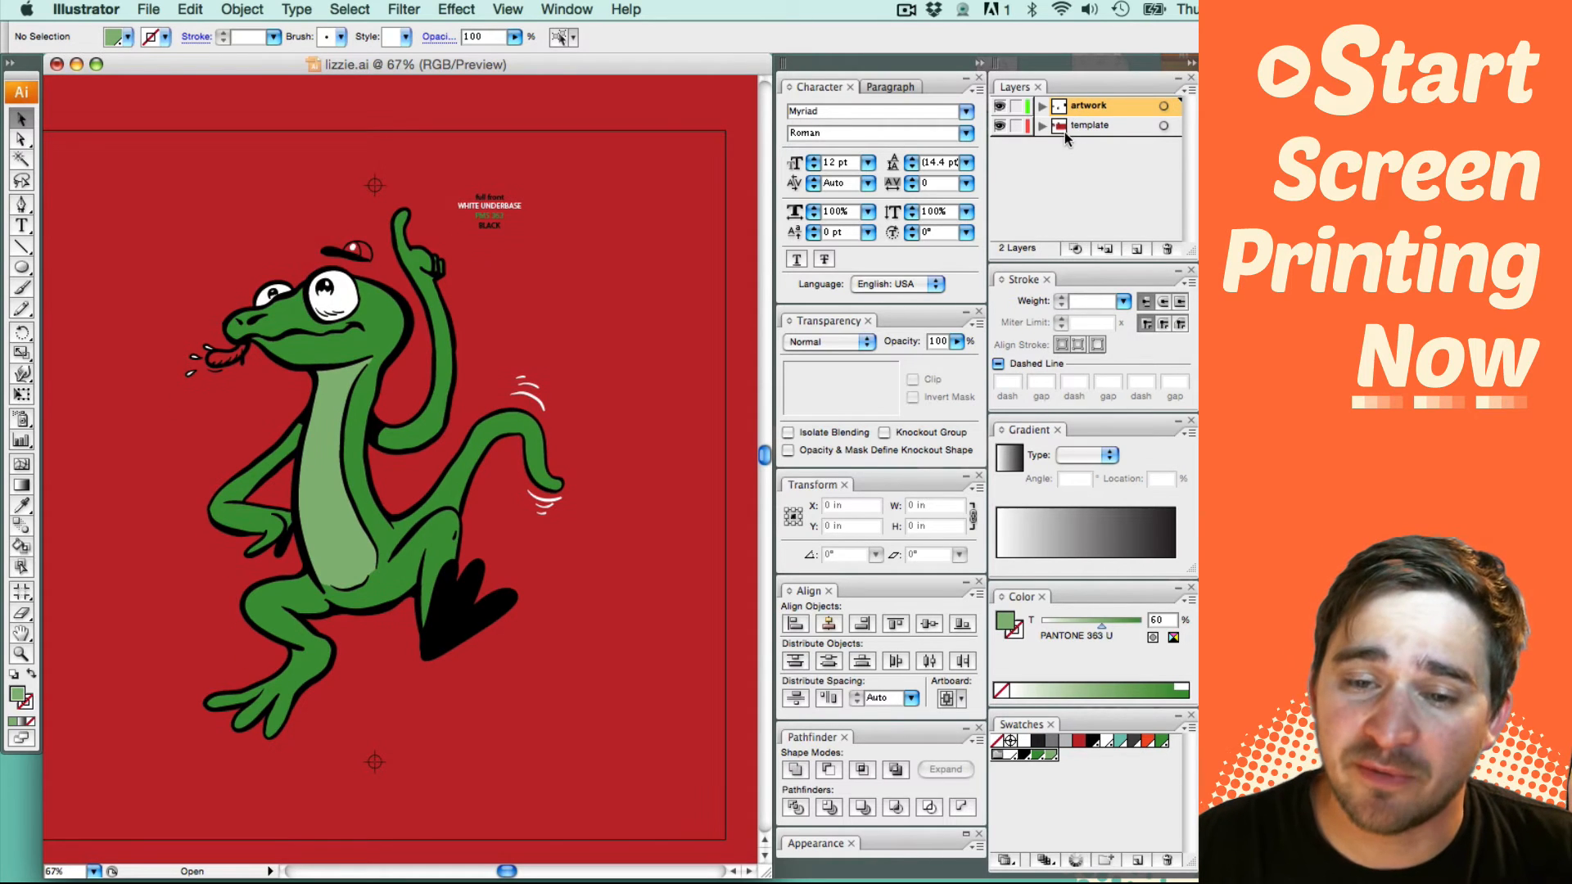
Step: Add a layer named "underbase" directly above the template layer and set its layer color to Cyan
click(1065, 129)
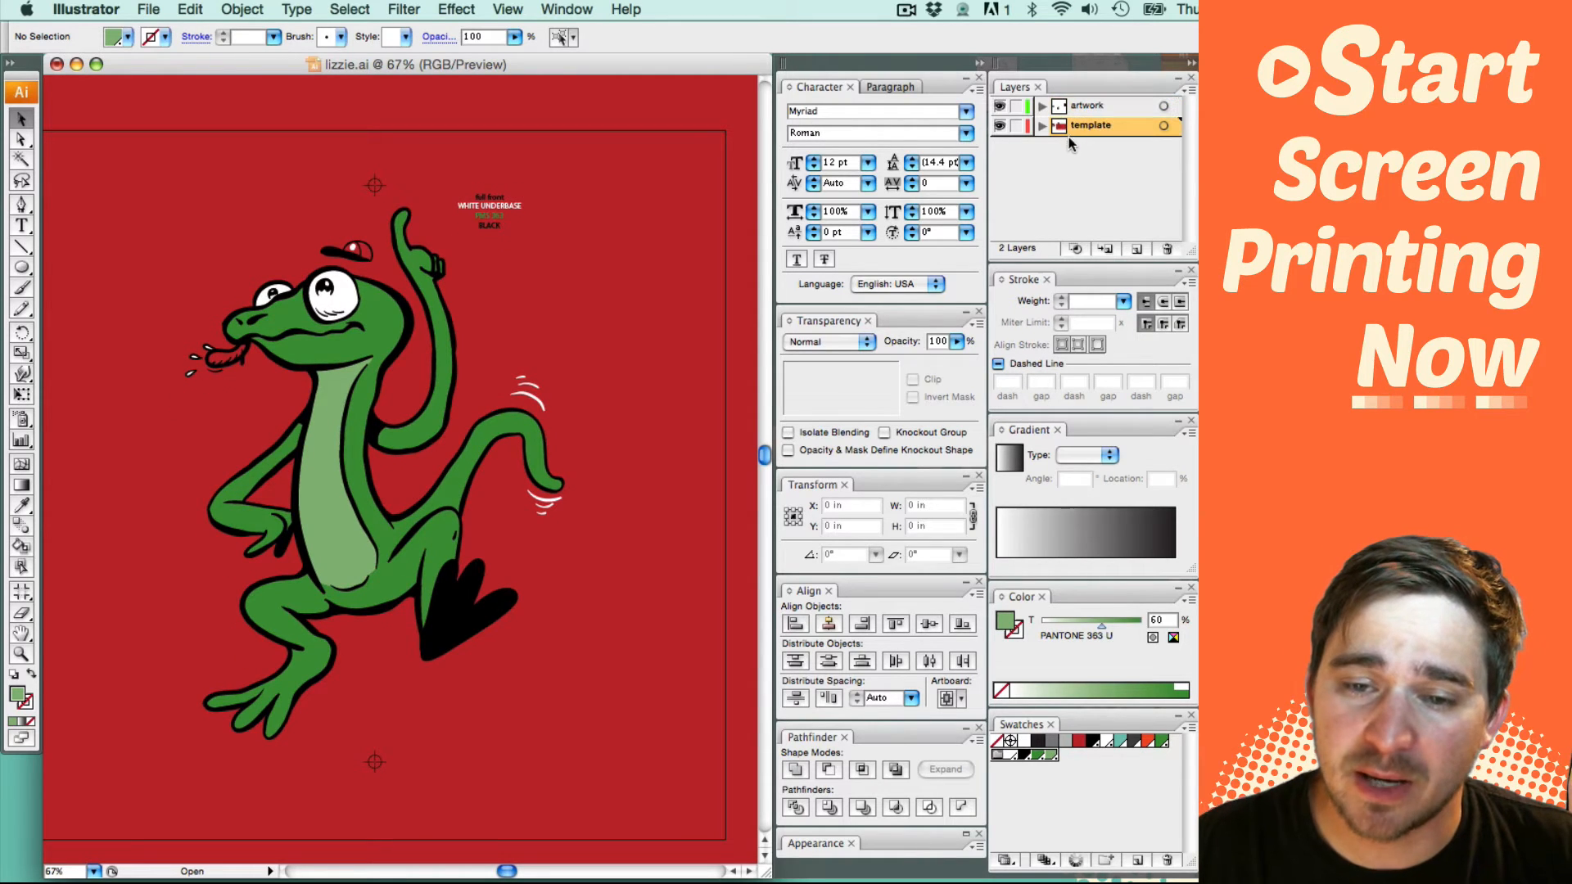
click(1137, 250)
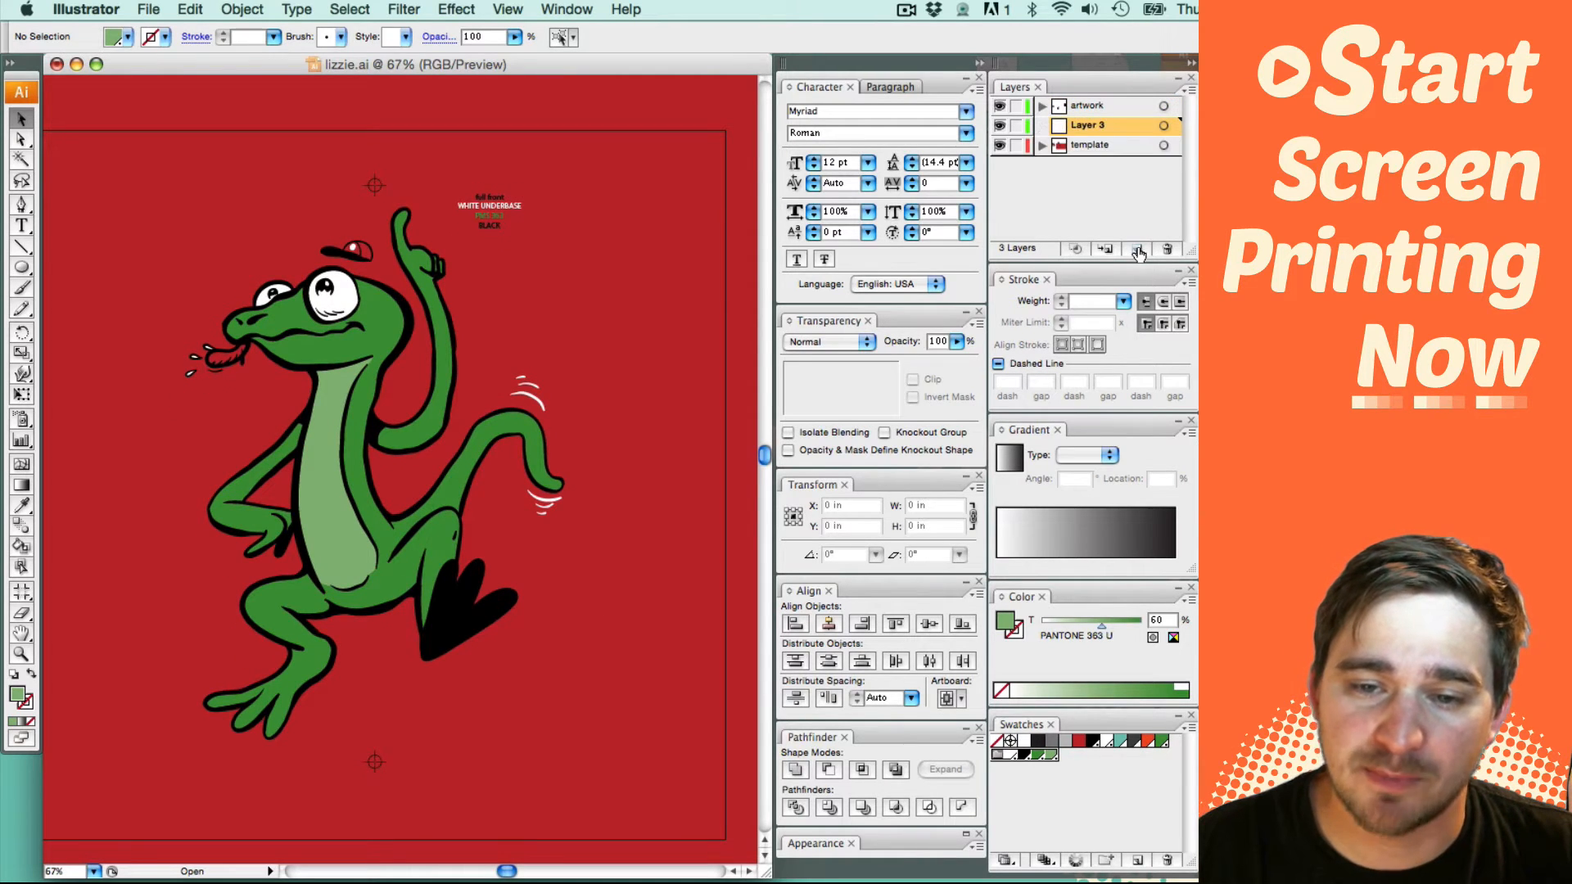
double_click(1060, 127)
text(underbase)
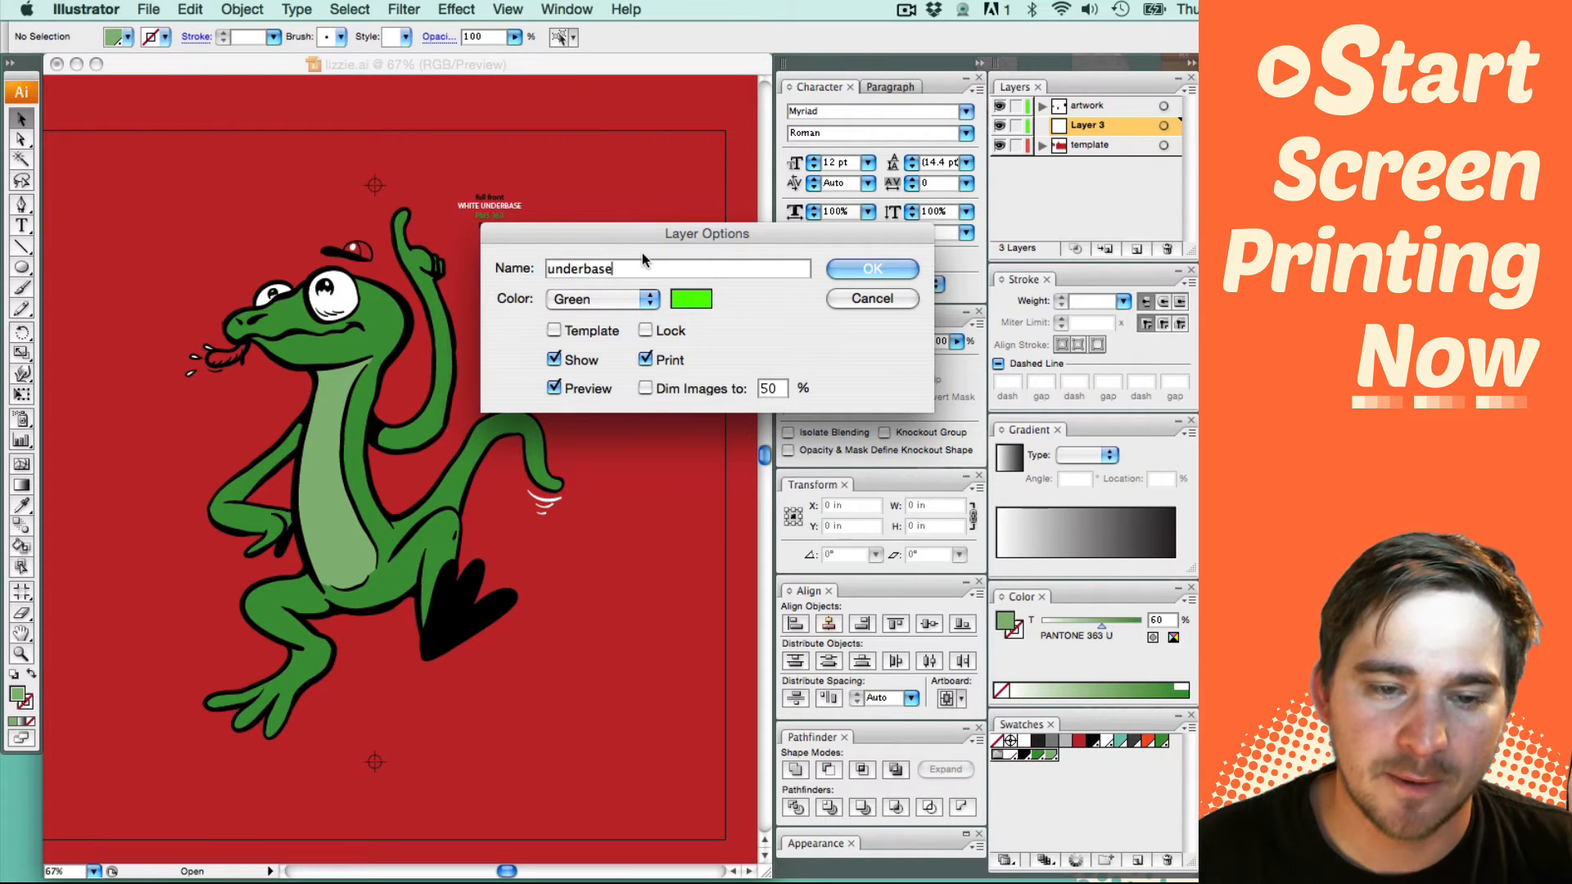
drag(650, 238, 665, 207)
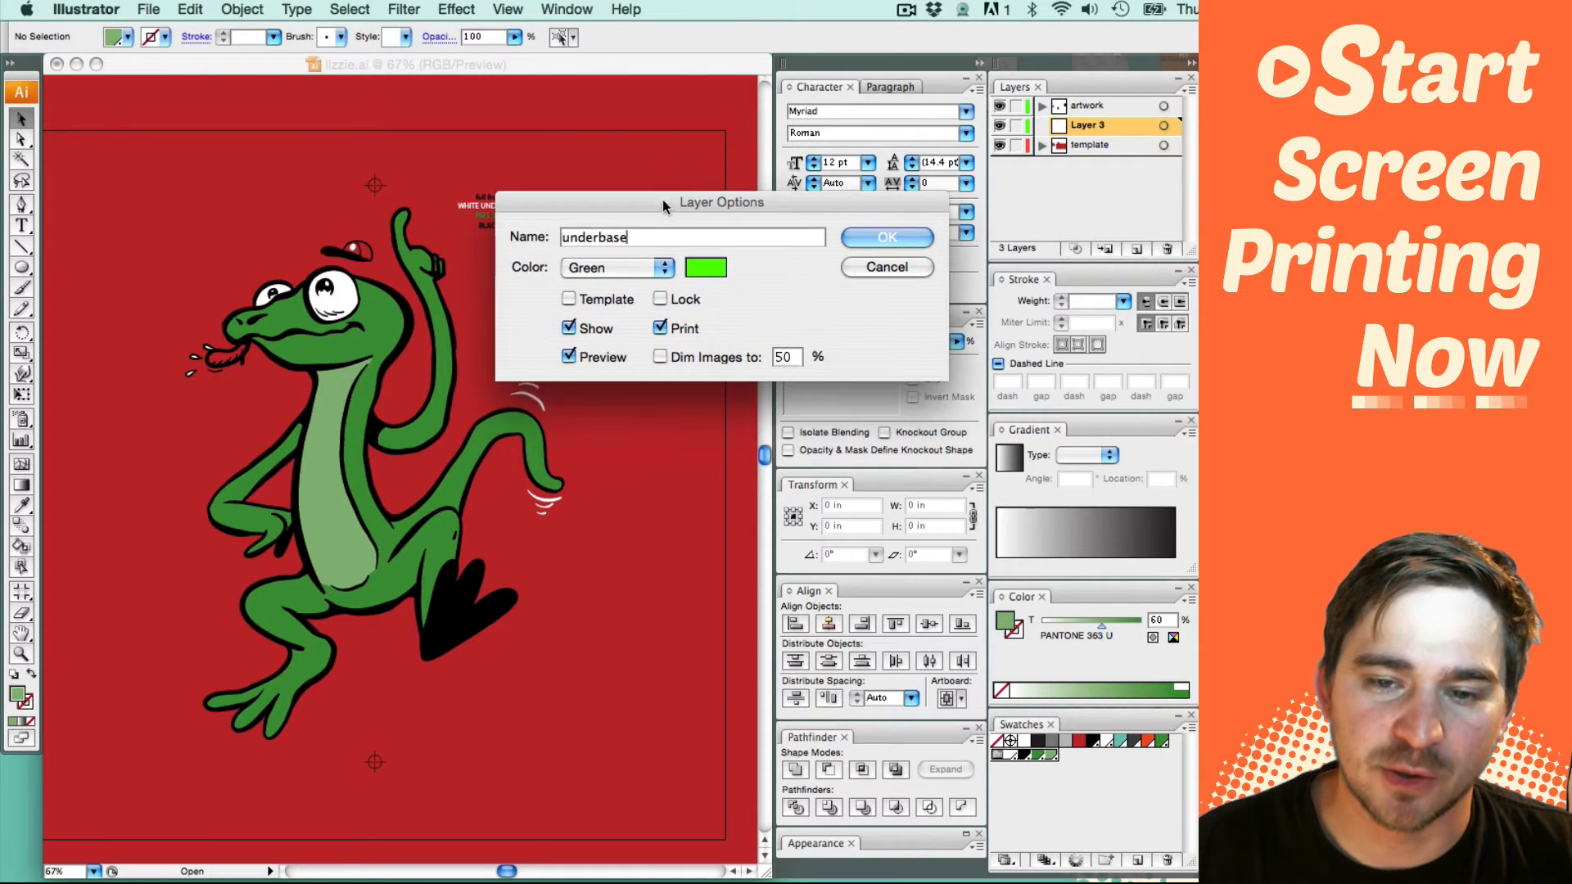
click(624, 269)
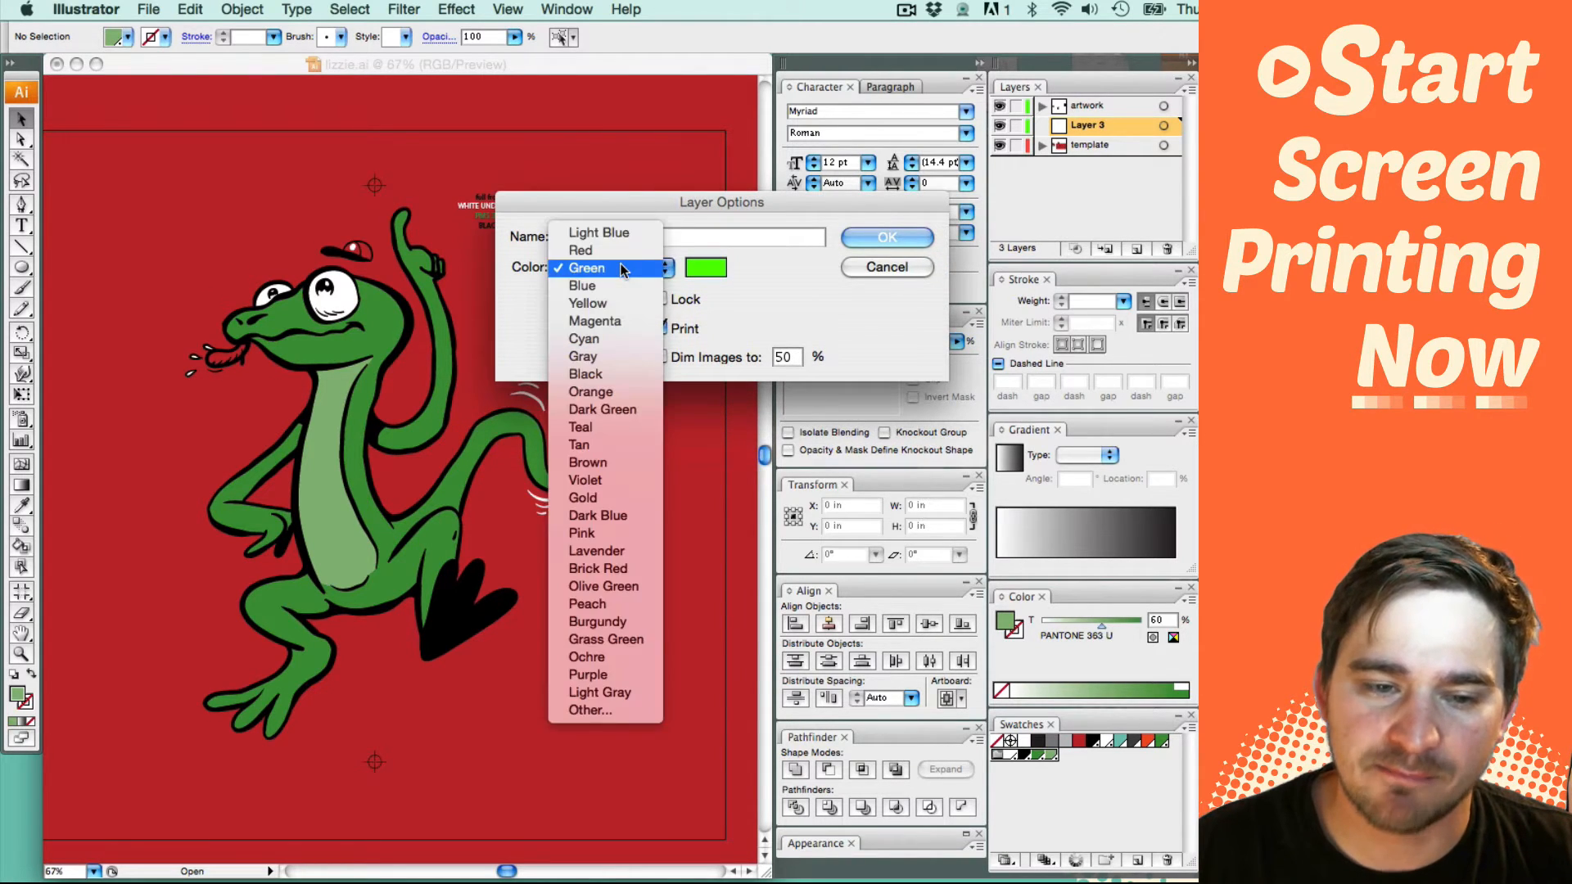
click(614, 339)
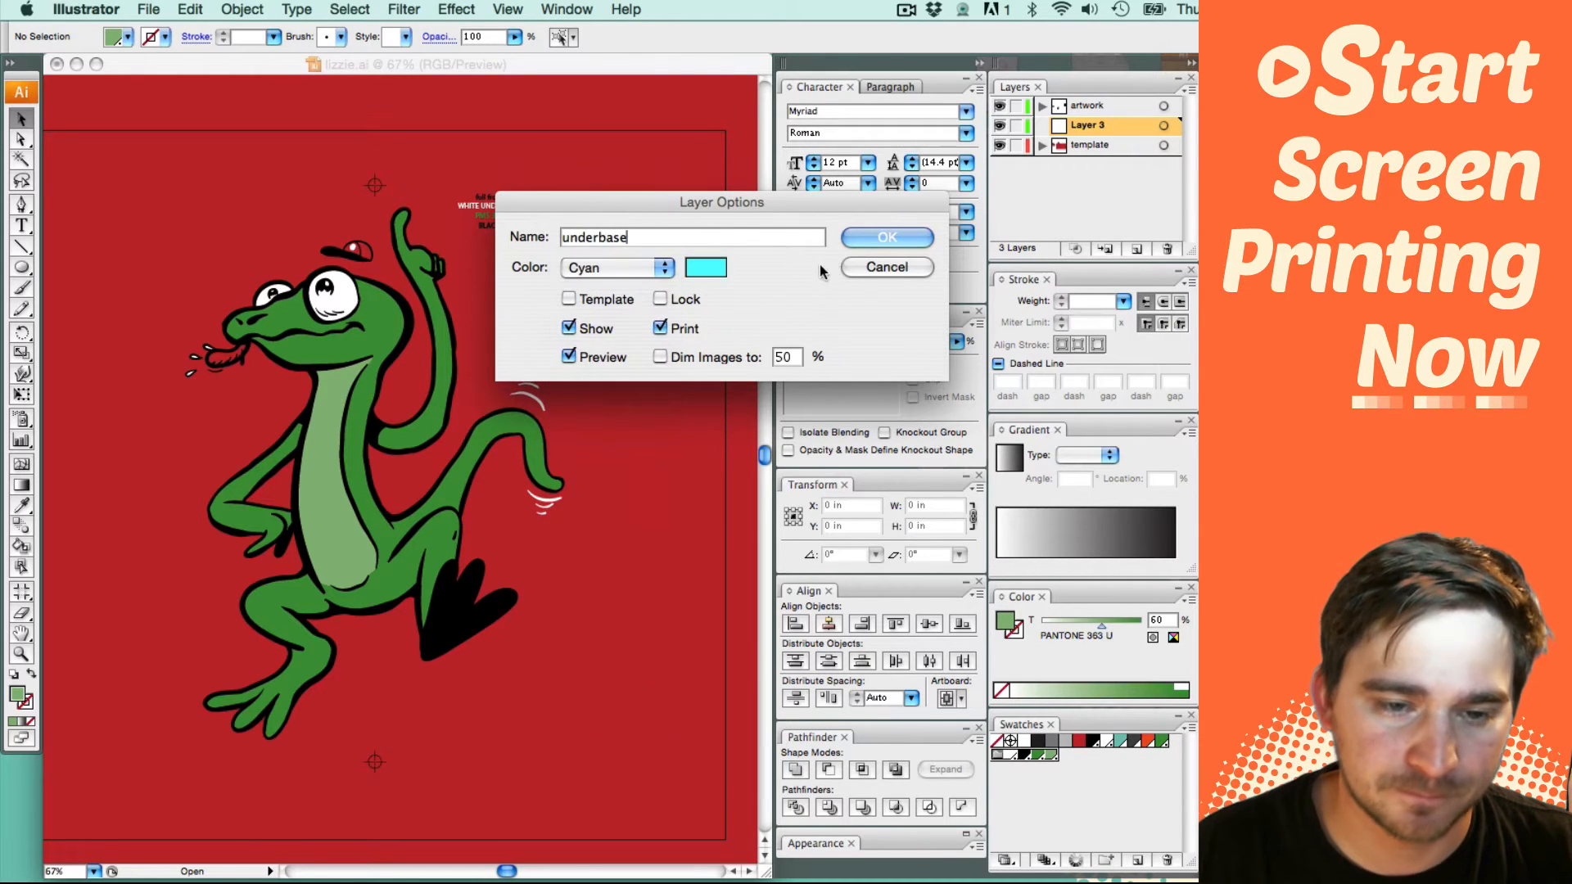
click(863, 238)
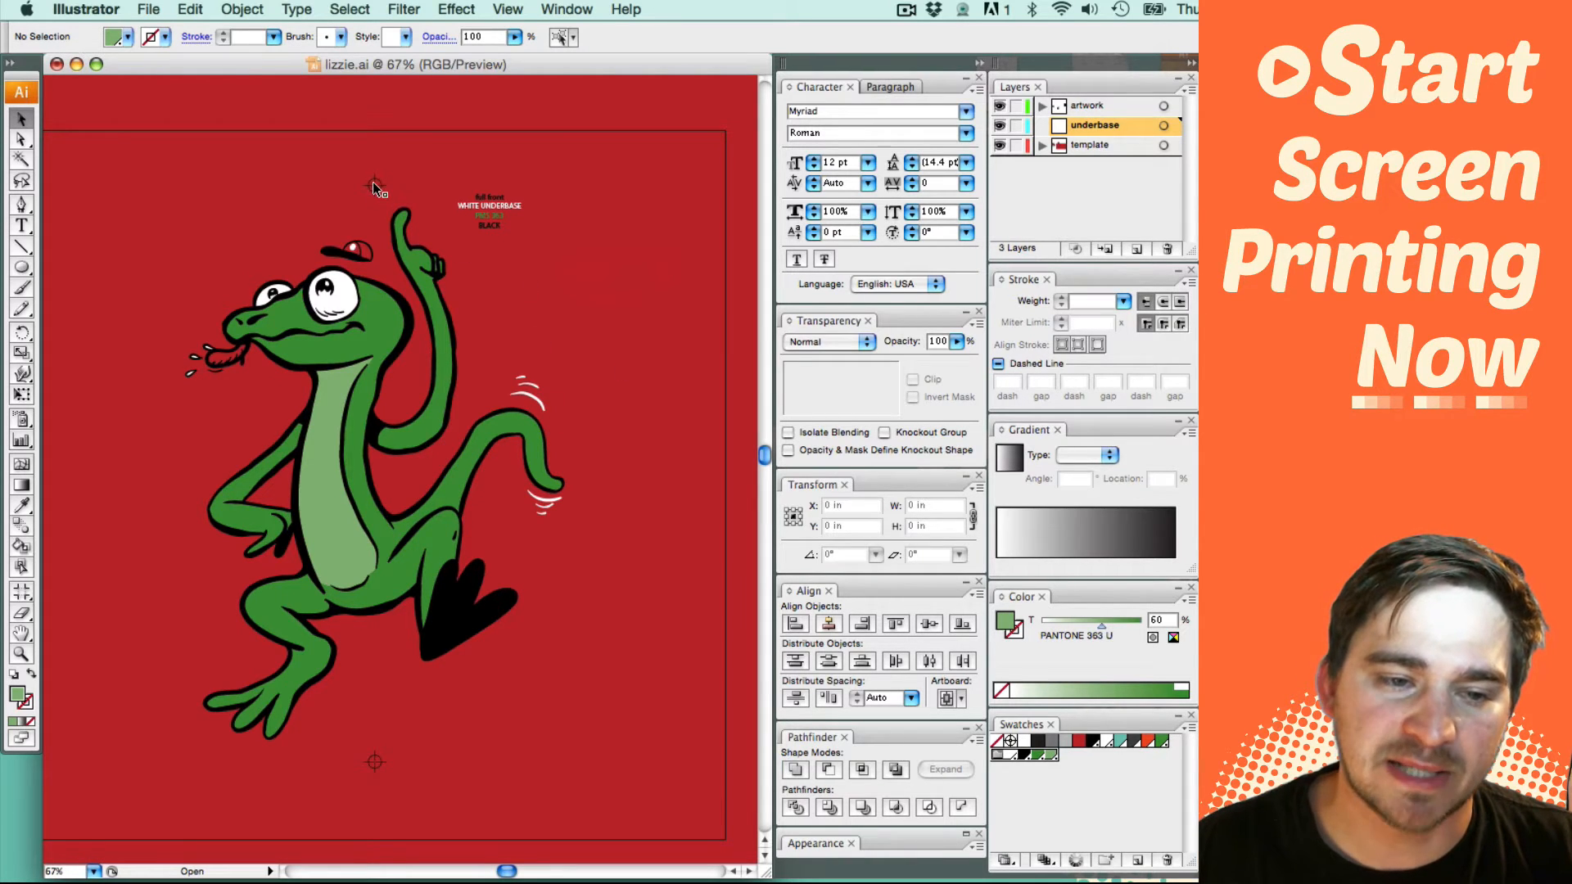
Step: Examine the upper registration mark and the ink label on the template artwork
drag(561, 110, 629, 193)
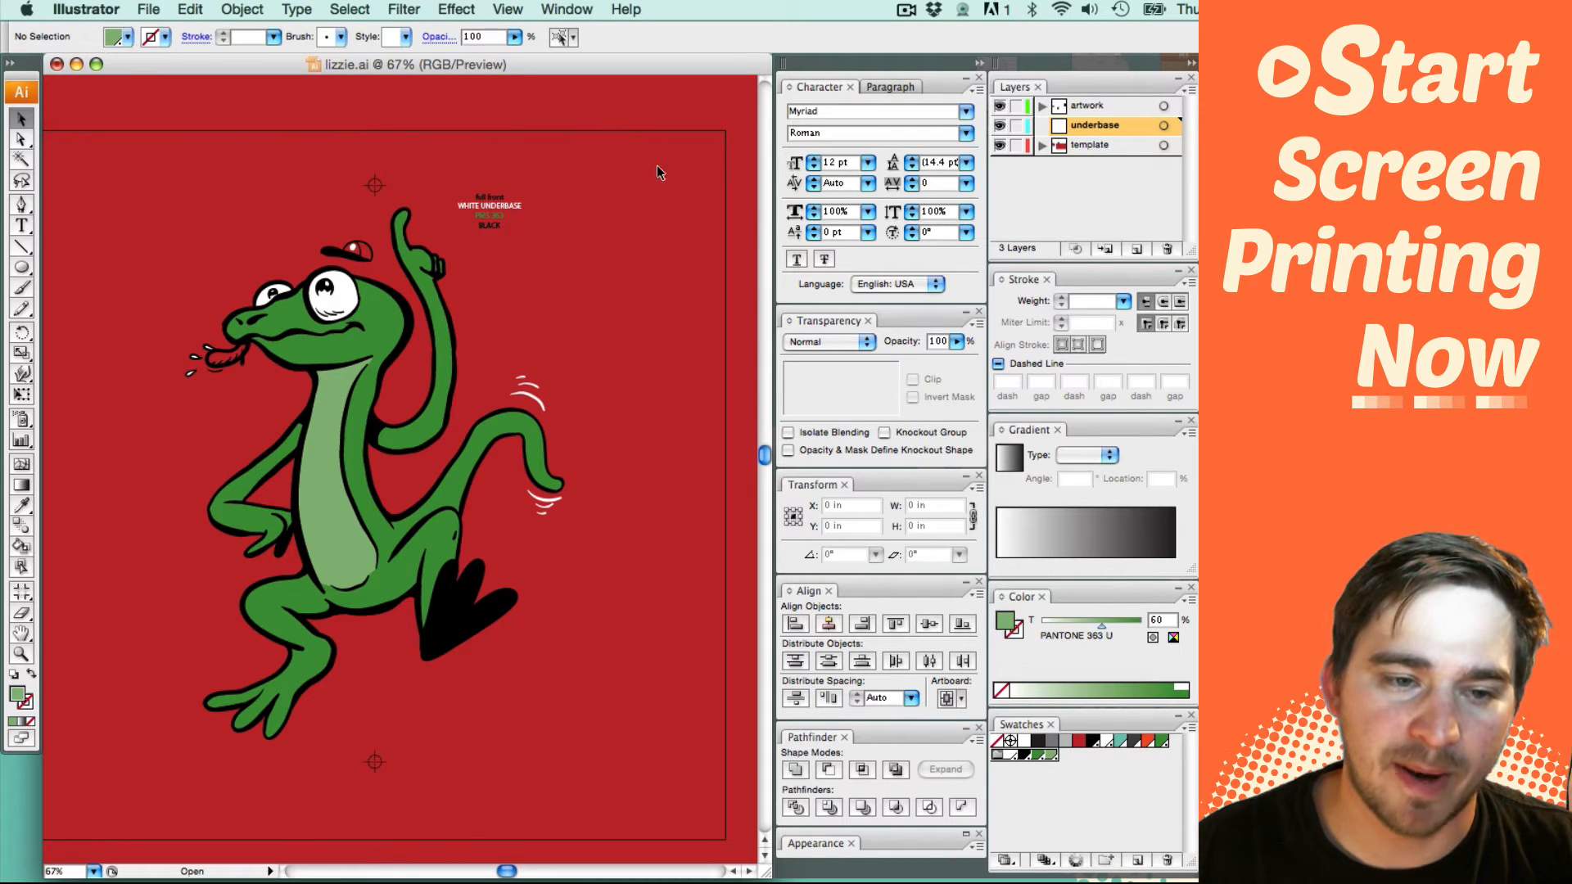
double_click(377, 188)
double_click(409, 182)
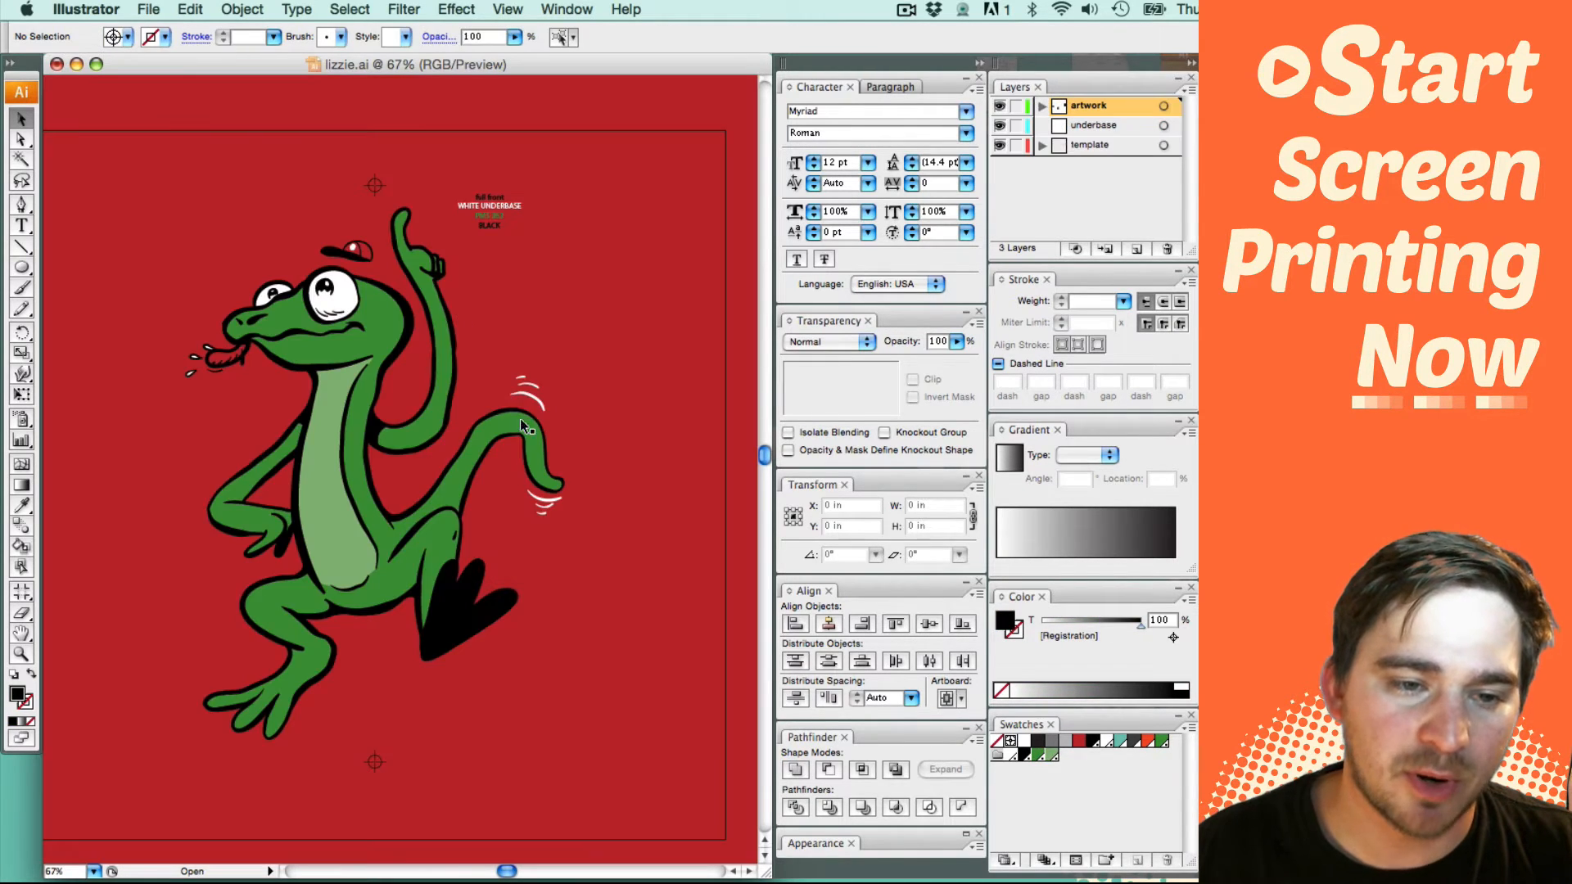
click(483, 216)
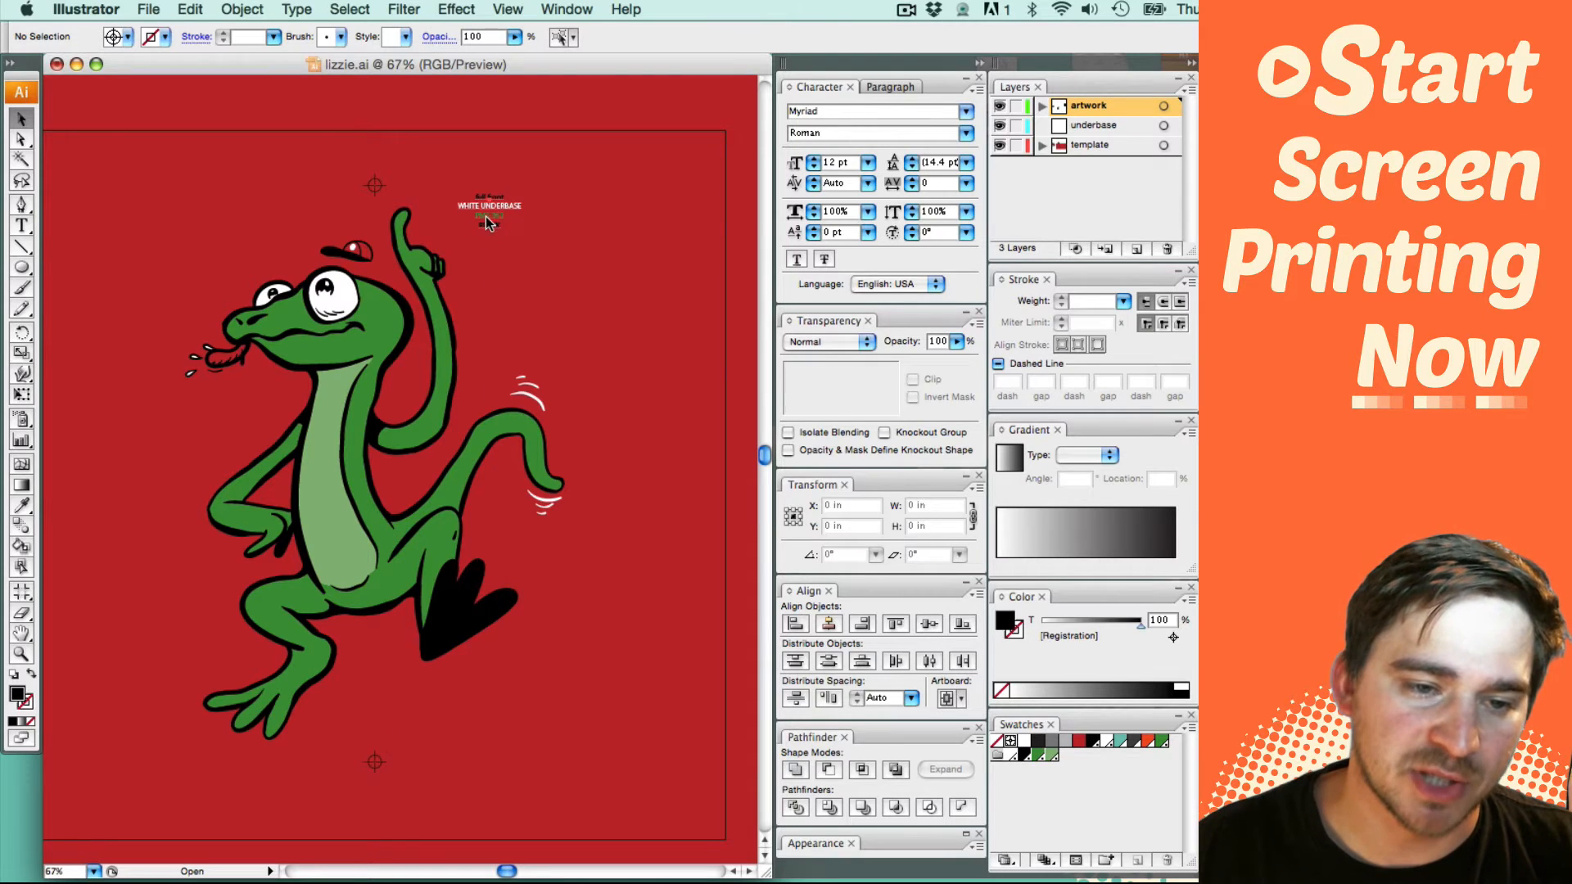
click(597, 229)
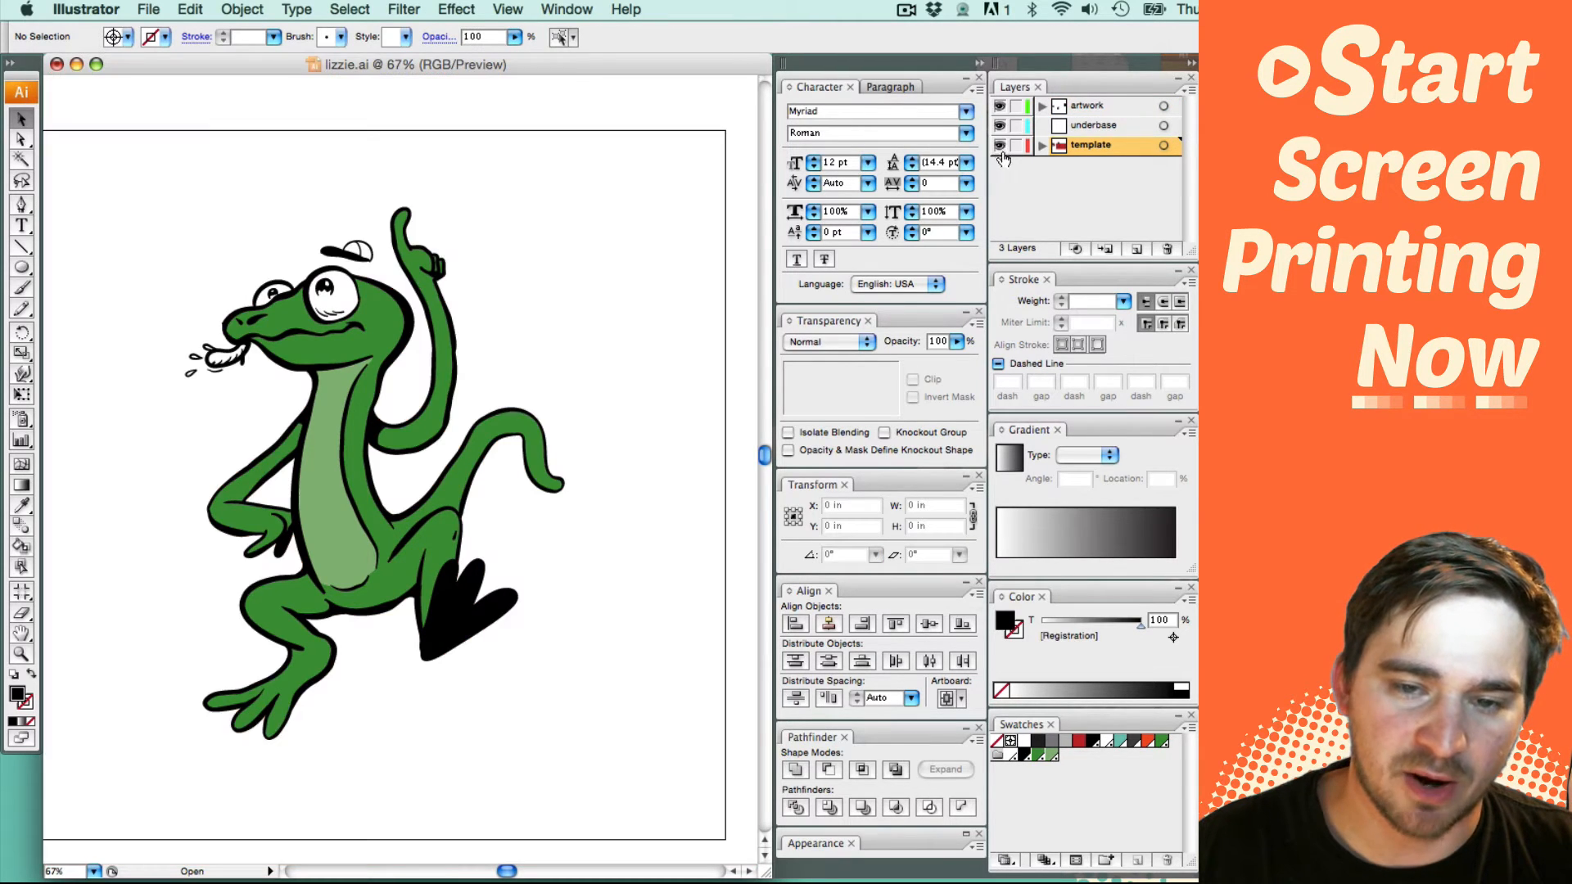
Step: Check what the template and artwork layers contain by toggling their visibility, and lock the template layer
click(999, 145)
click(1001, 106)
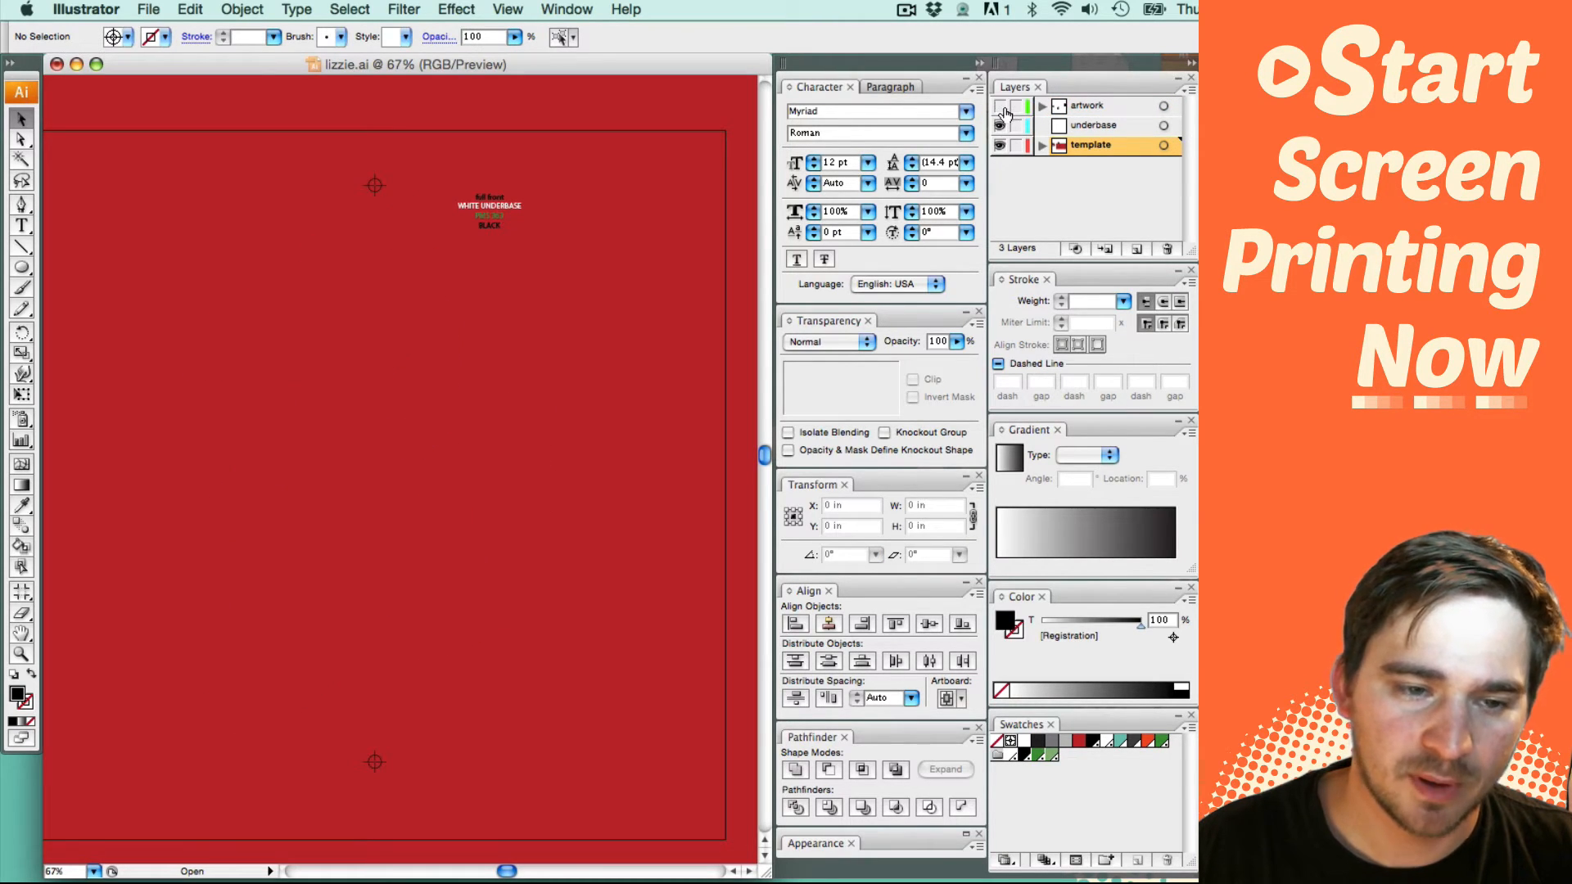
click(1001, 106)
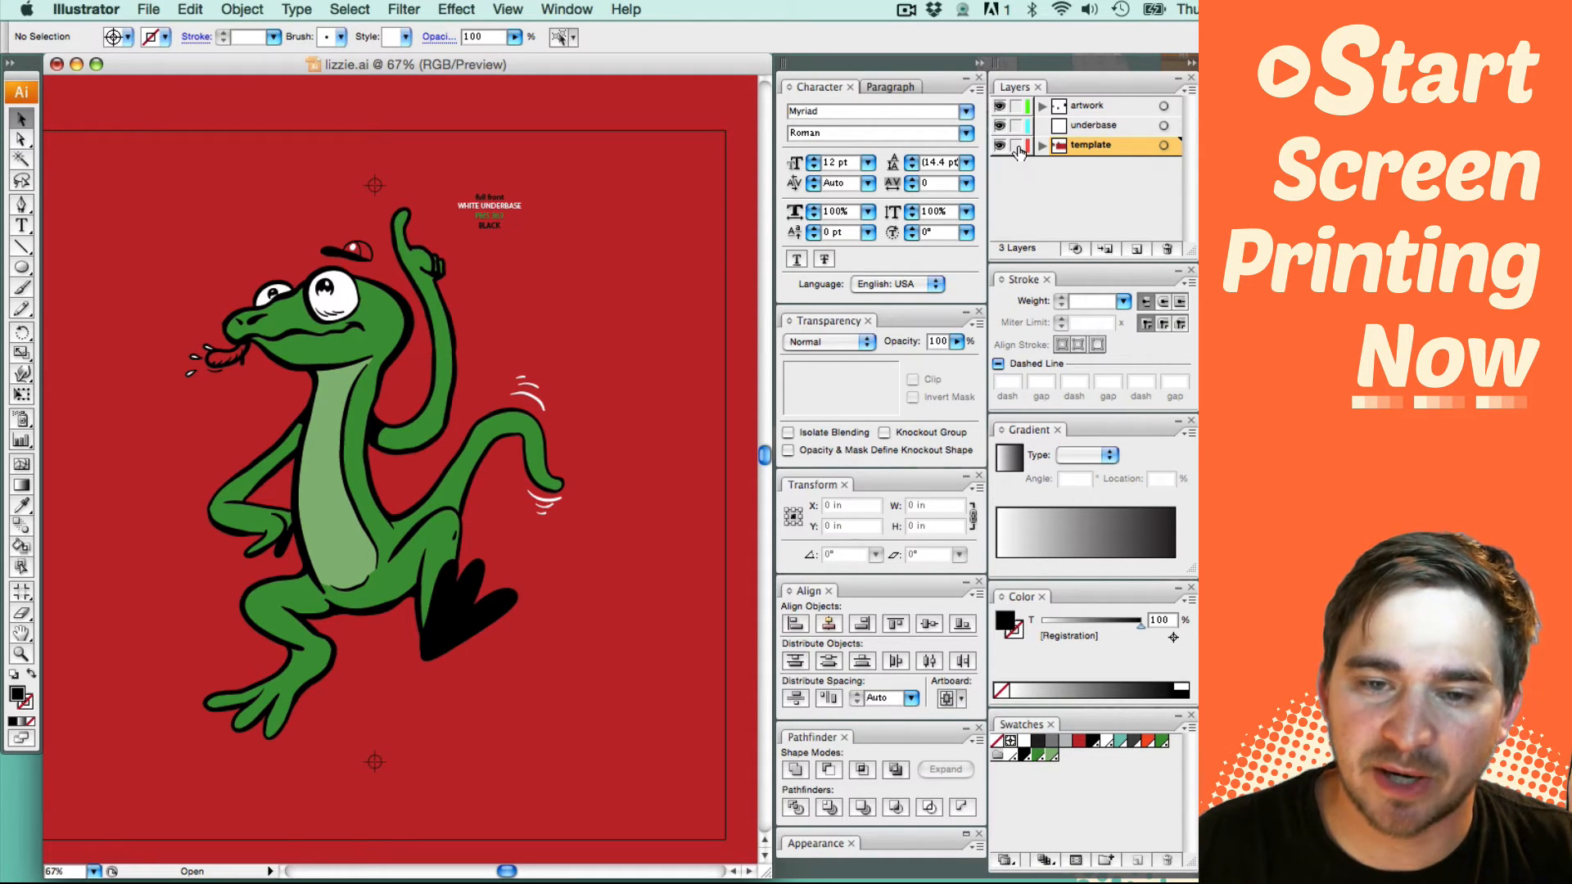
click(1015, 147)
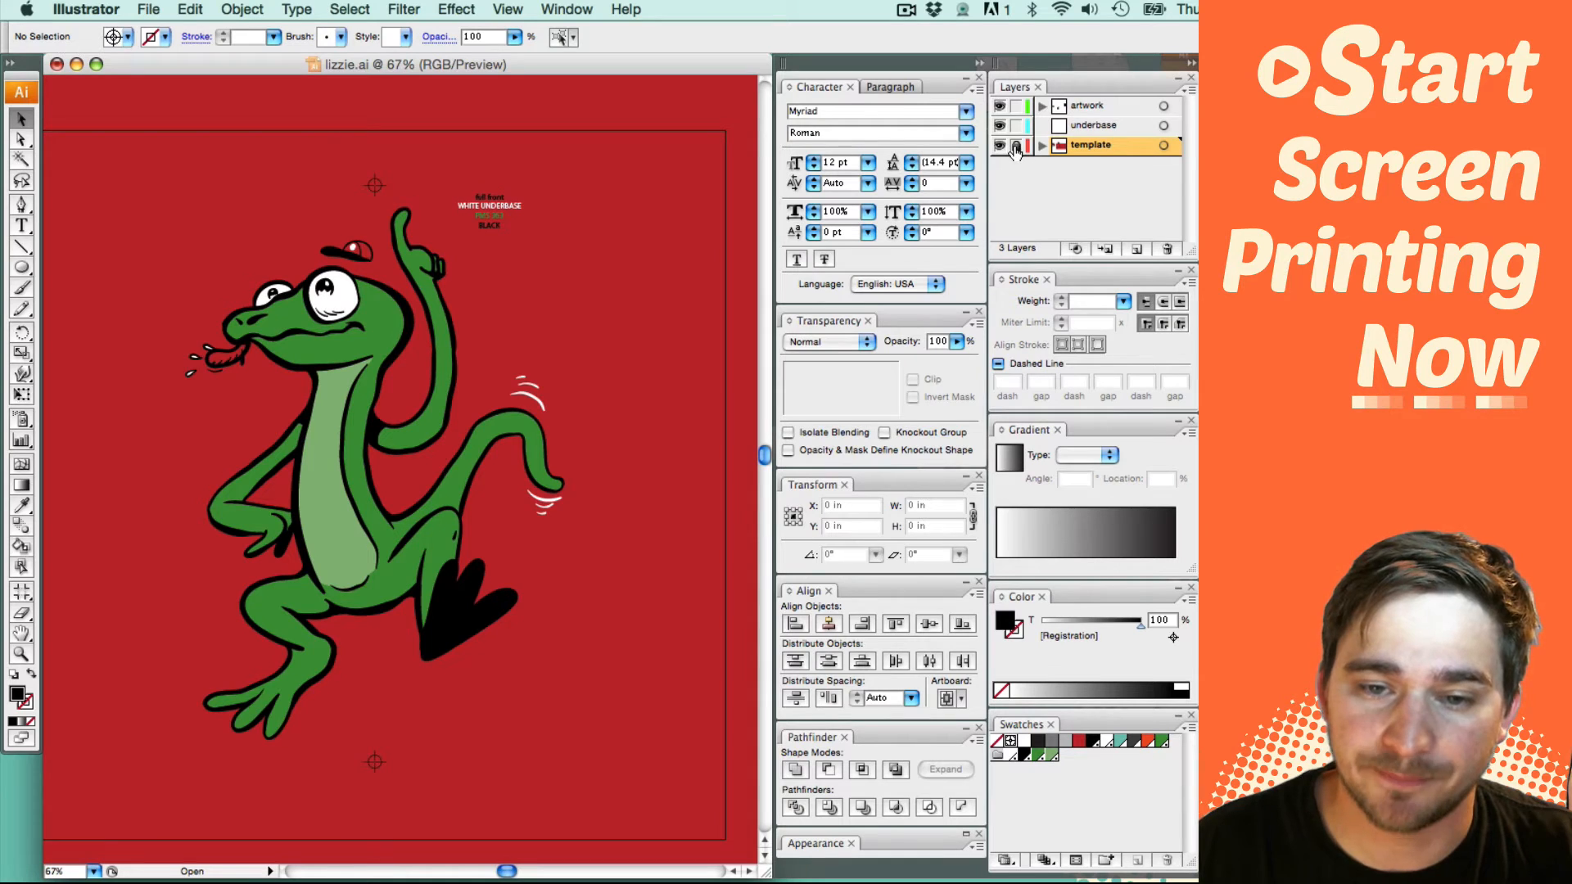
Step: Copy the lizard artwork group and paste the duplicate directly in front of the original
scroll(617, 353, right, 1)
scroll(617, 353, down, 1)
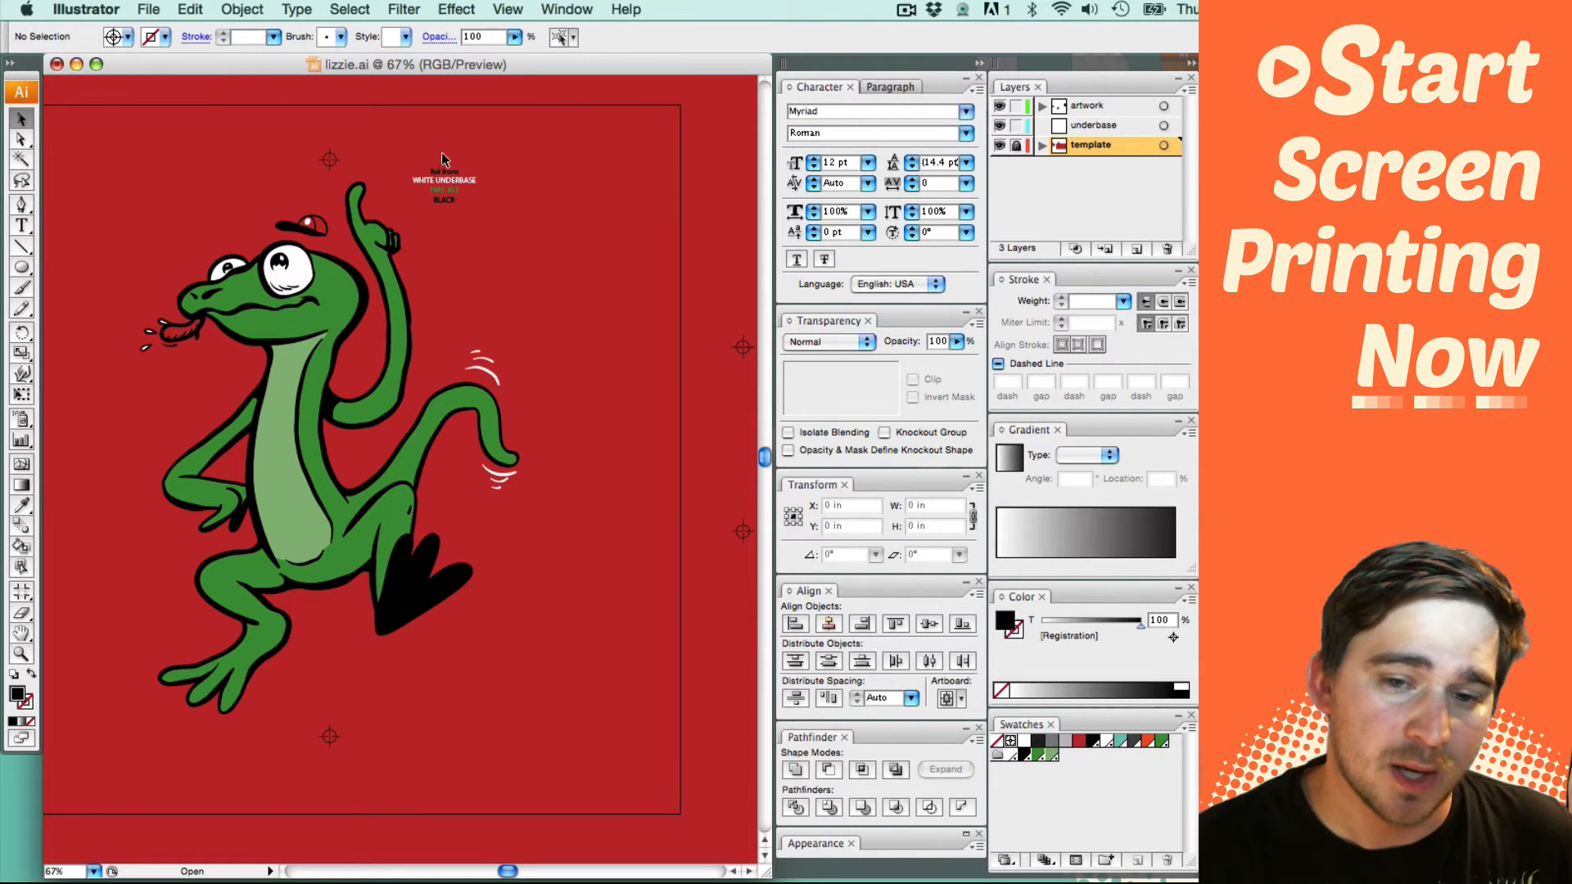
click(299, 315)
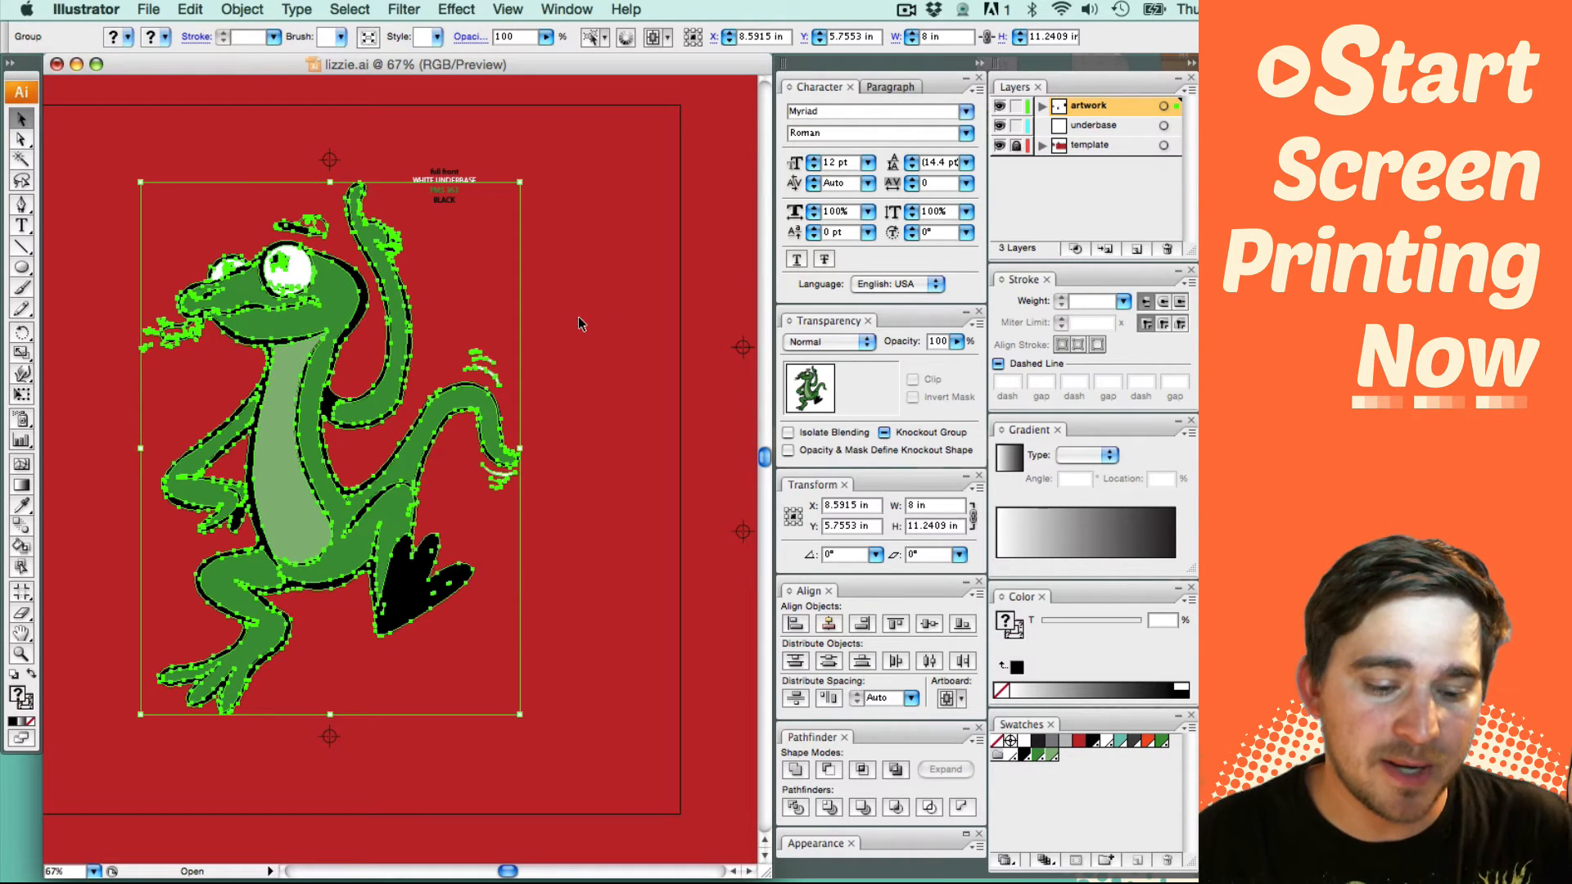
key(super+c)
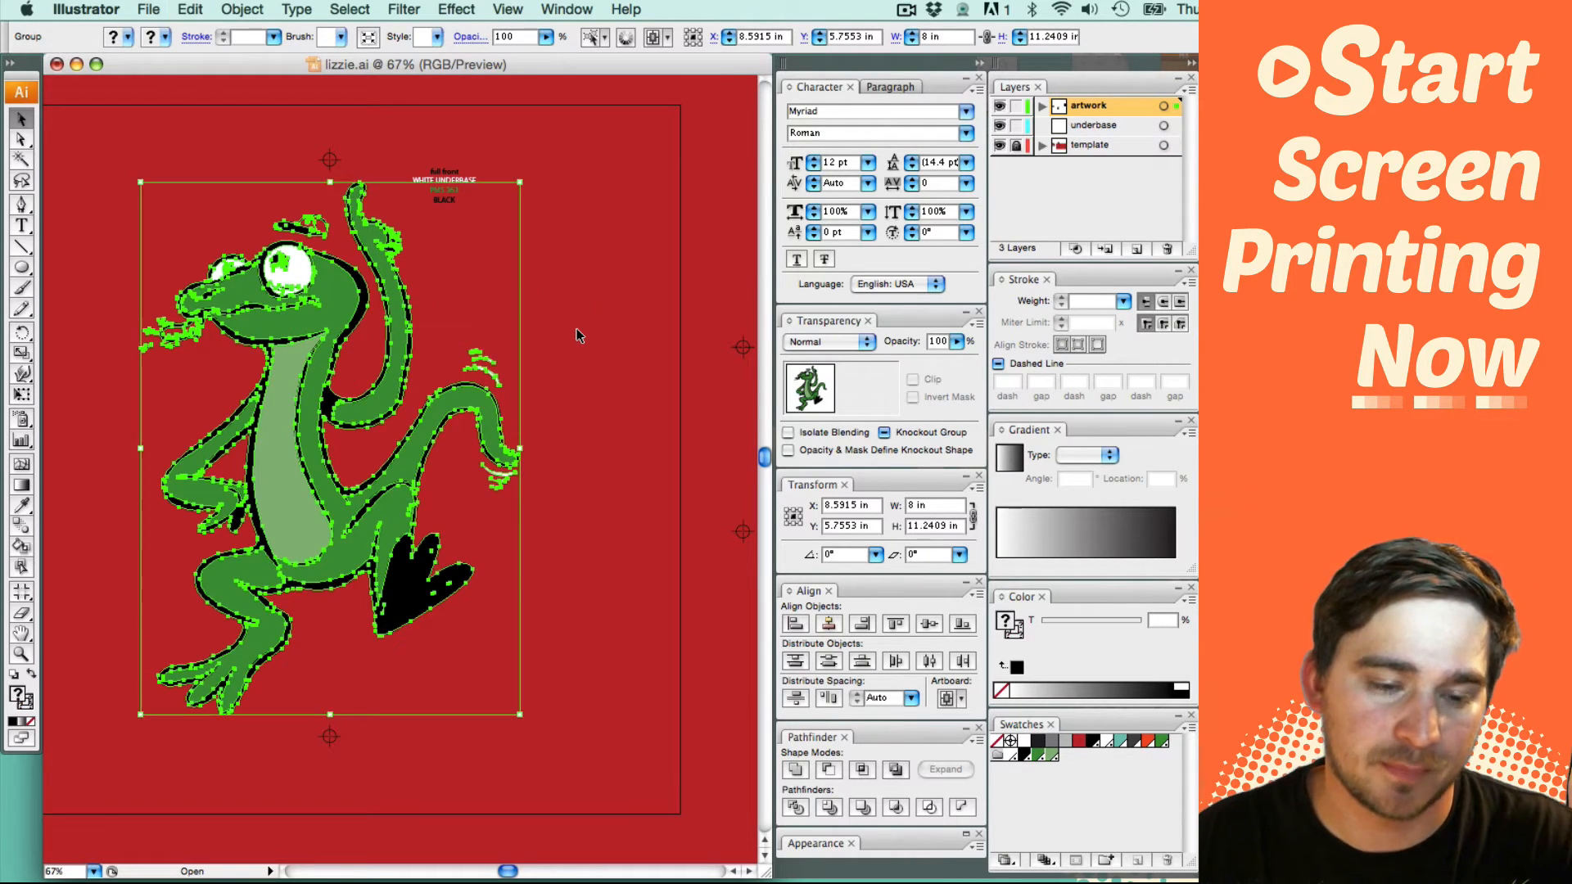
key(super)
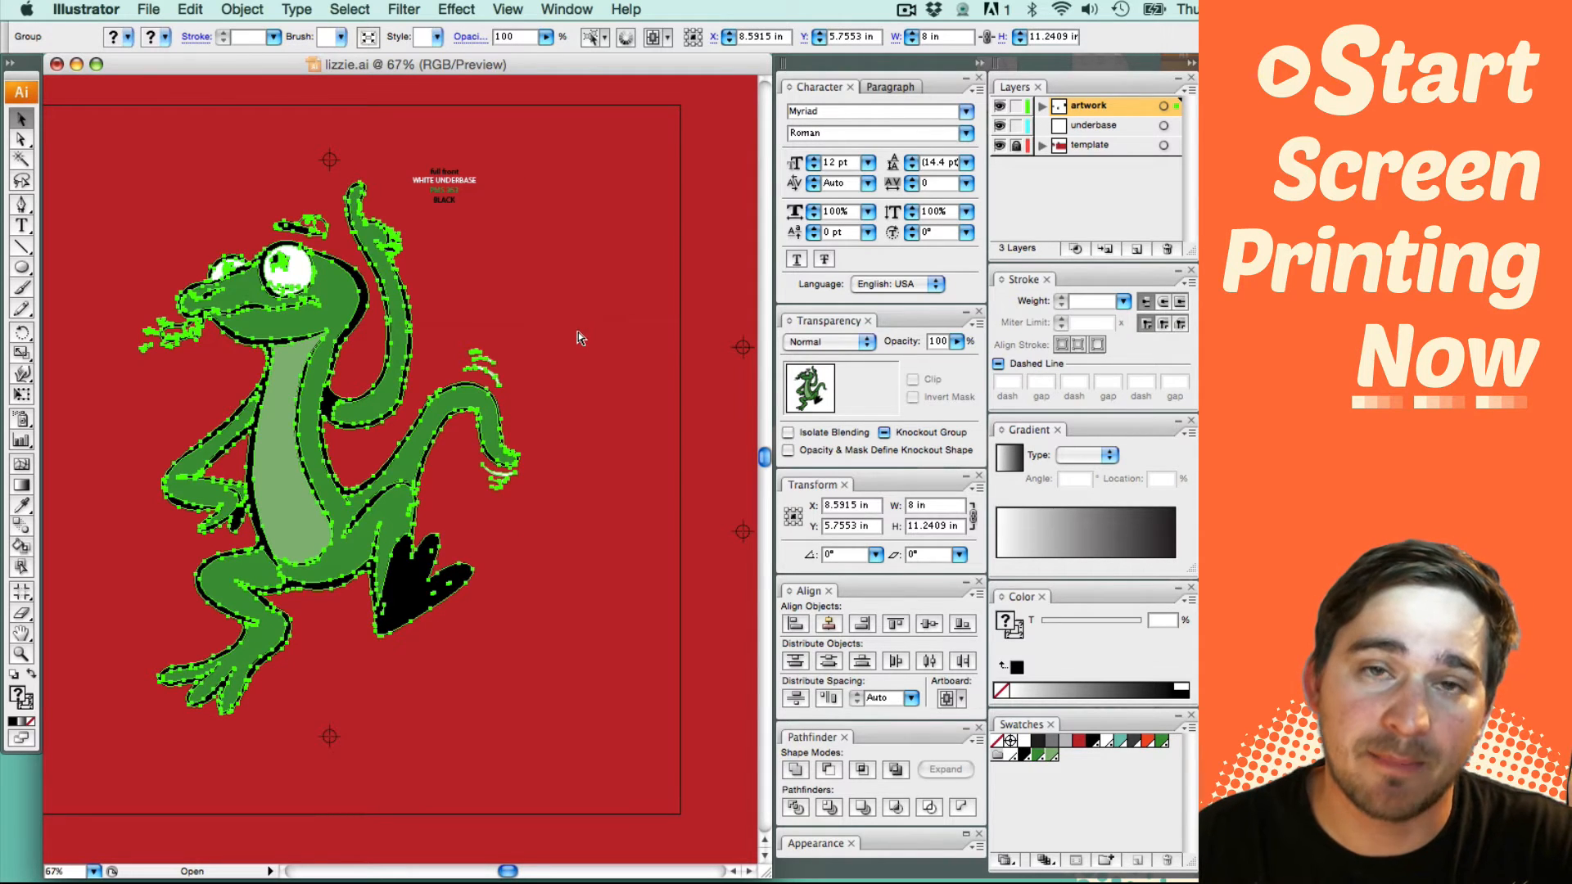
key(super+f)
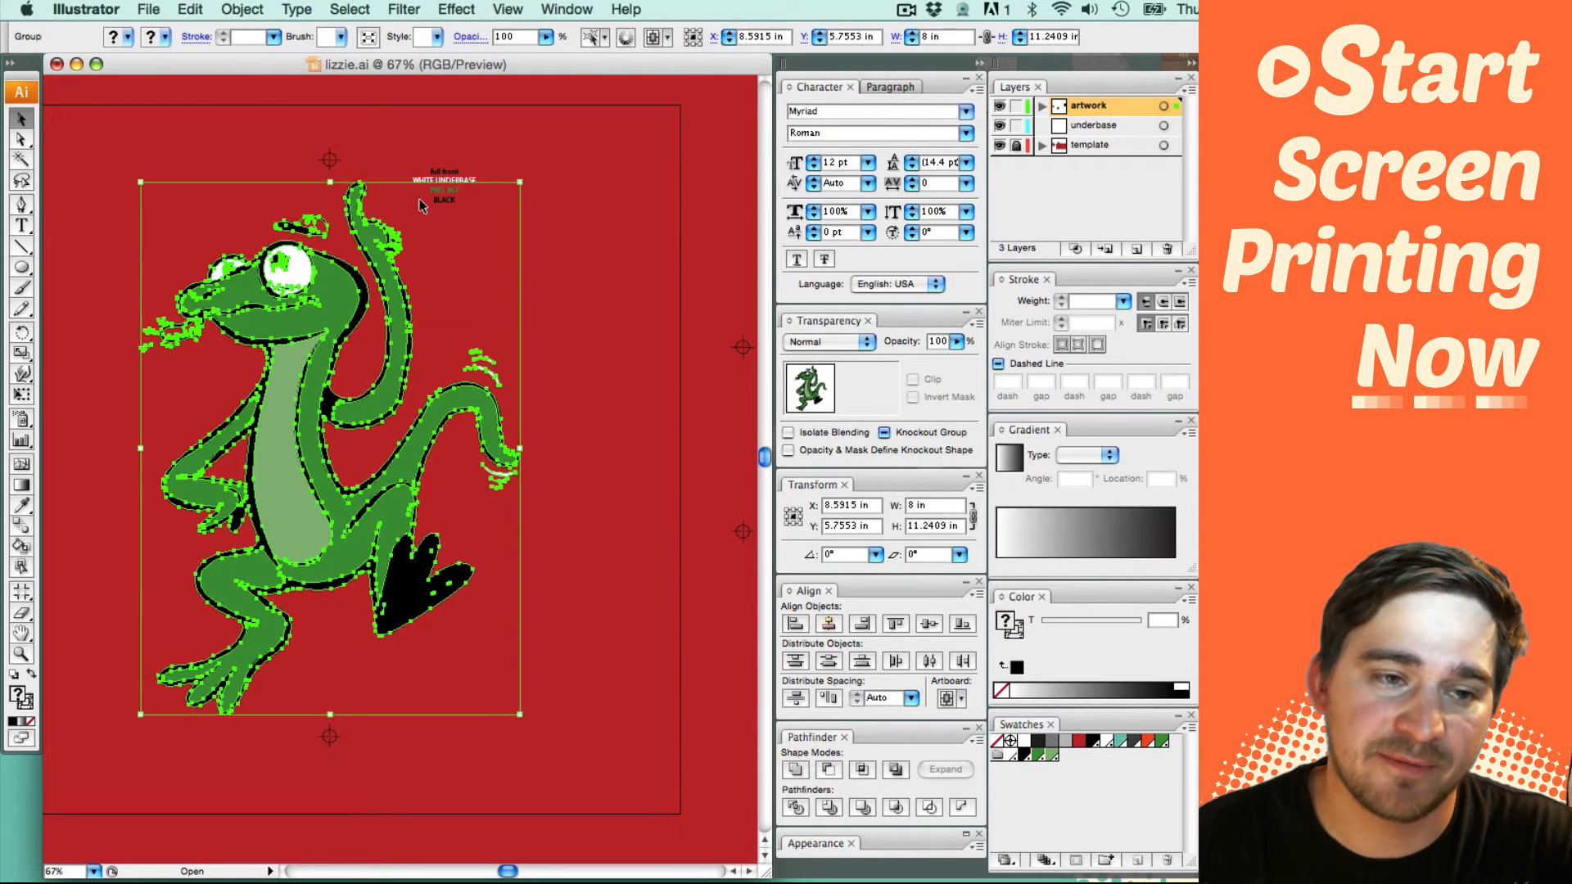
click(188, 9)
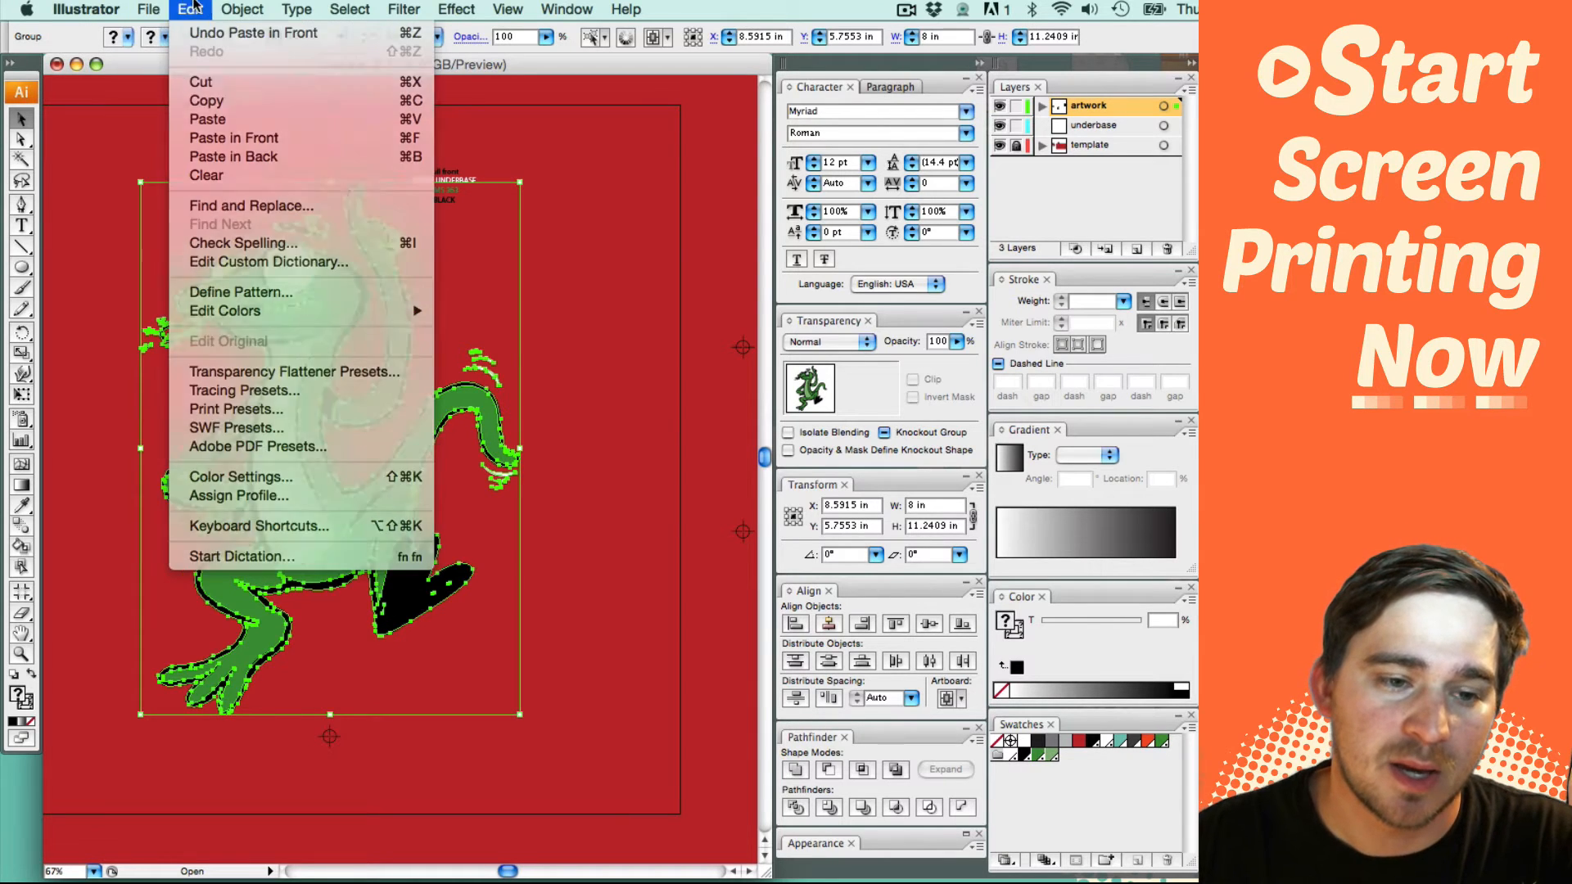
click(194, 8)
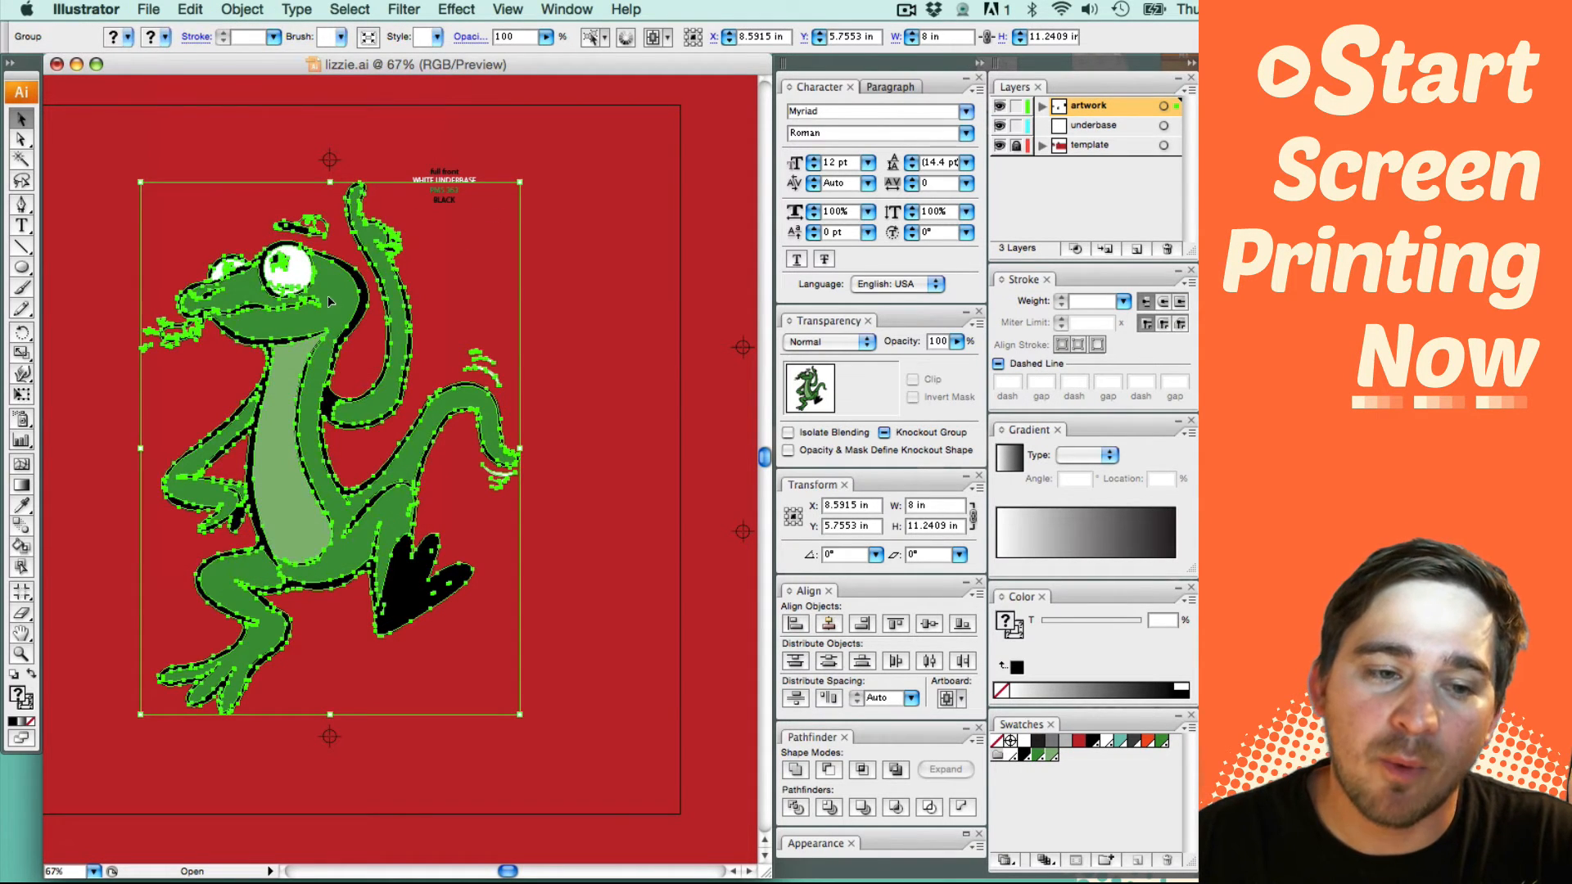
Step: Move the pasted lizard aside to check for the original beneath it, and undo each move
drag(348, 301, 523, 280)
key(super+z)
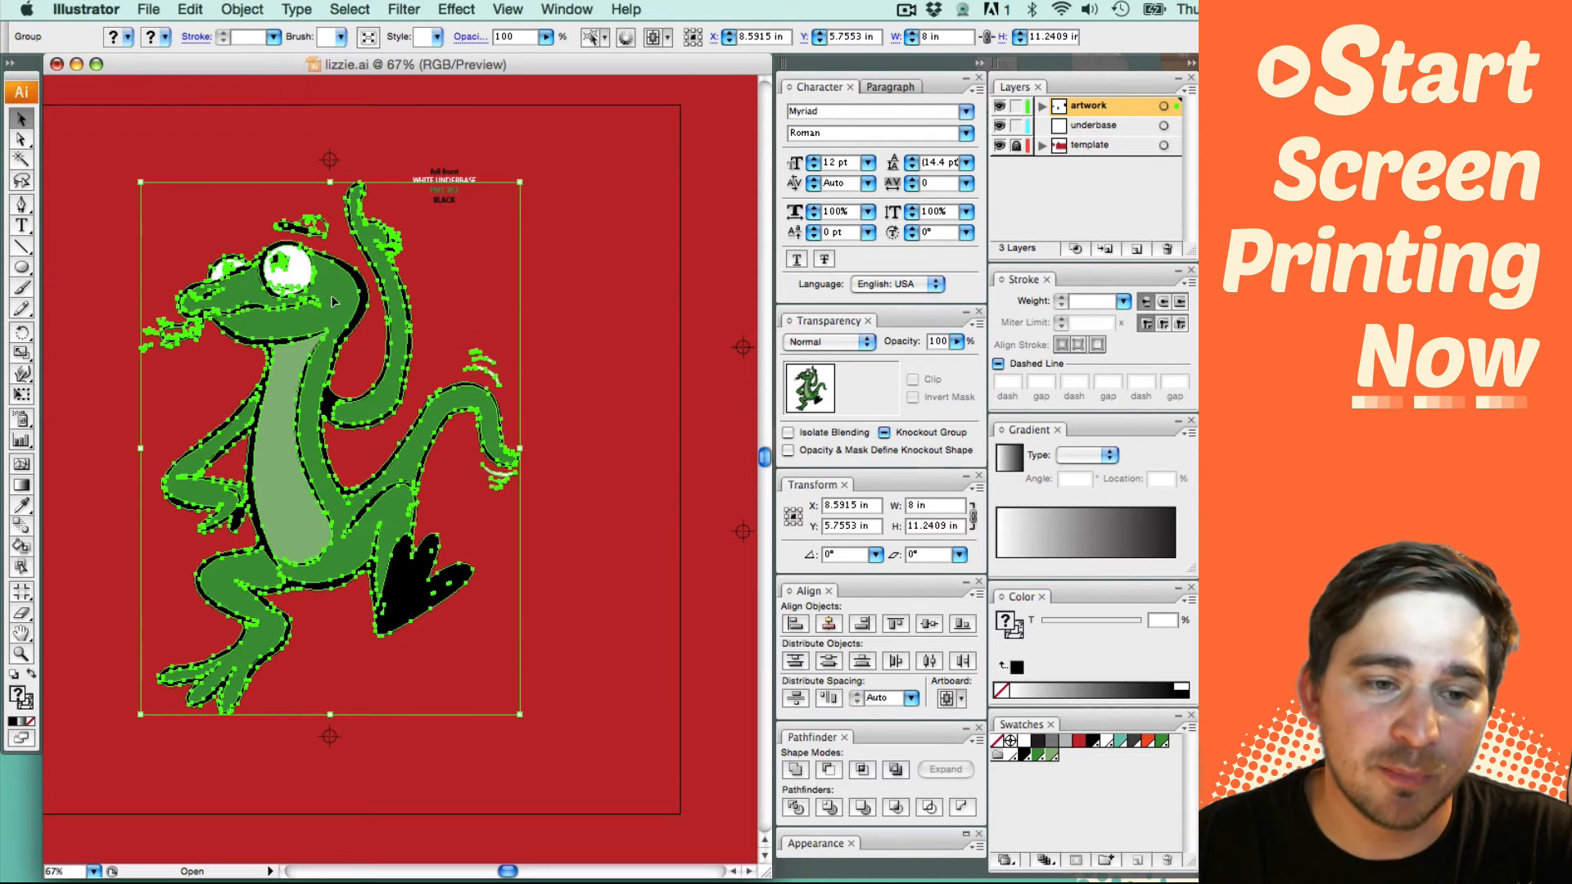
drag(342, 296, 520, 288)
key(super+z)
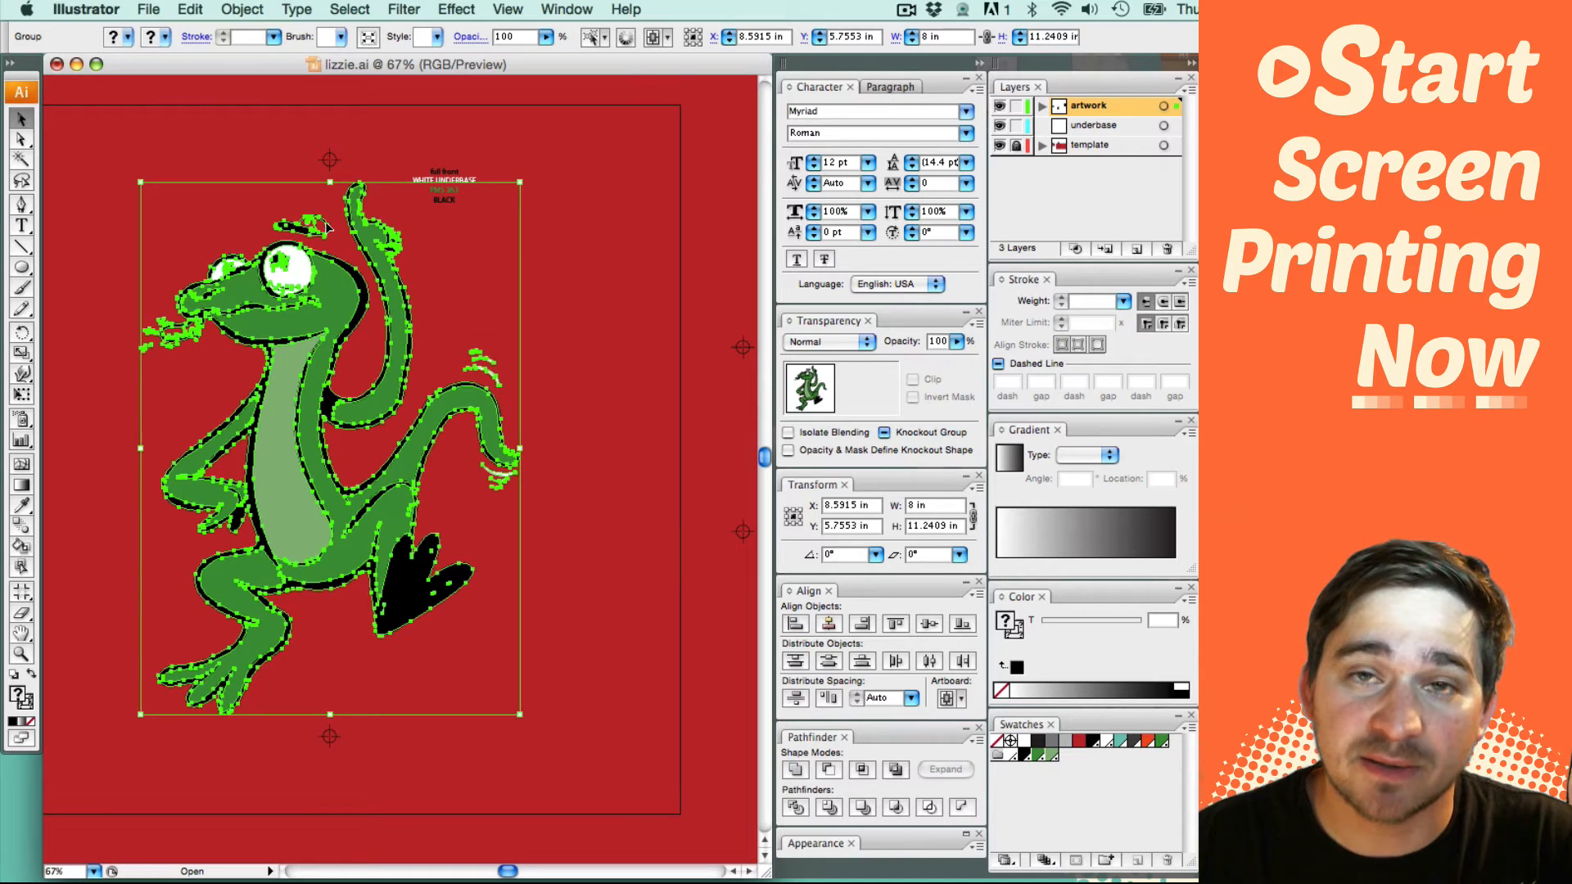
Step: Send the pasted lizard copy to the underbase layer
click(1064, 128)
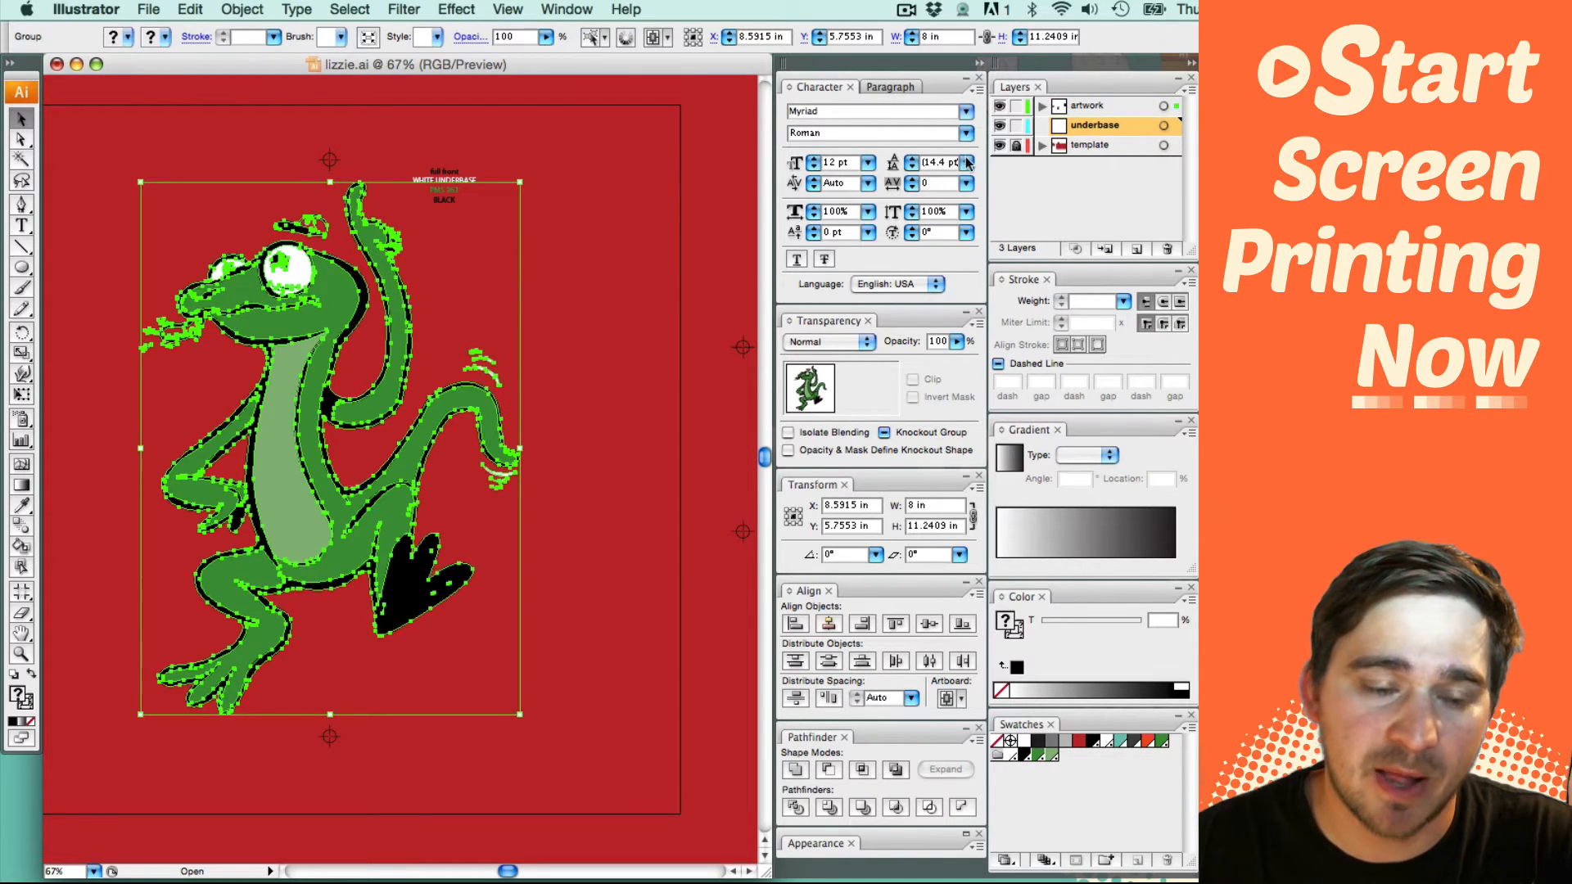
click(241, 9)
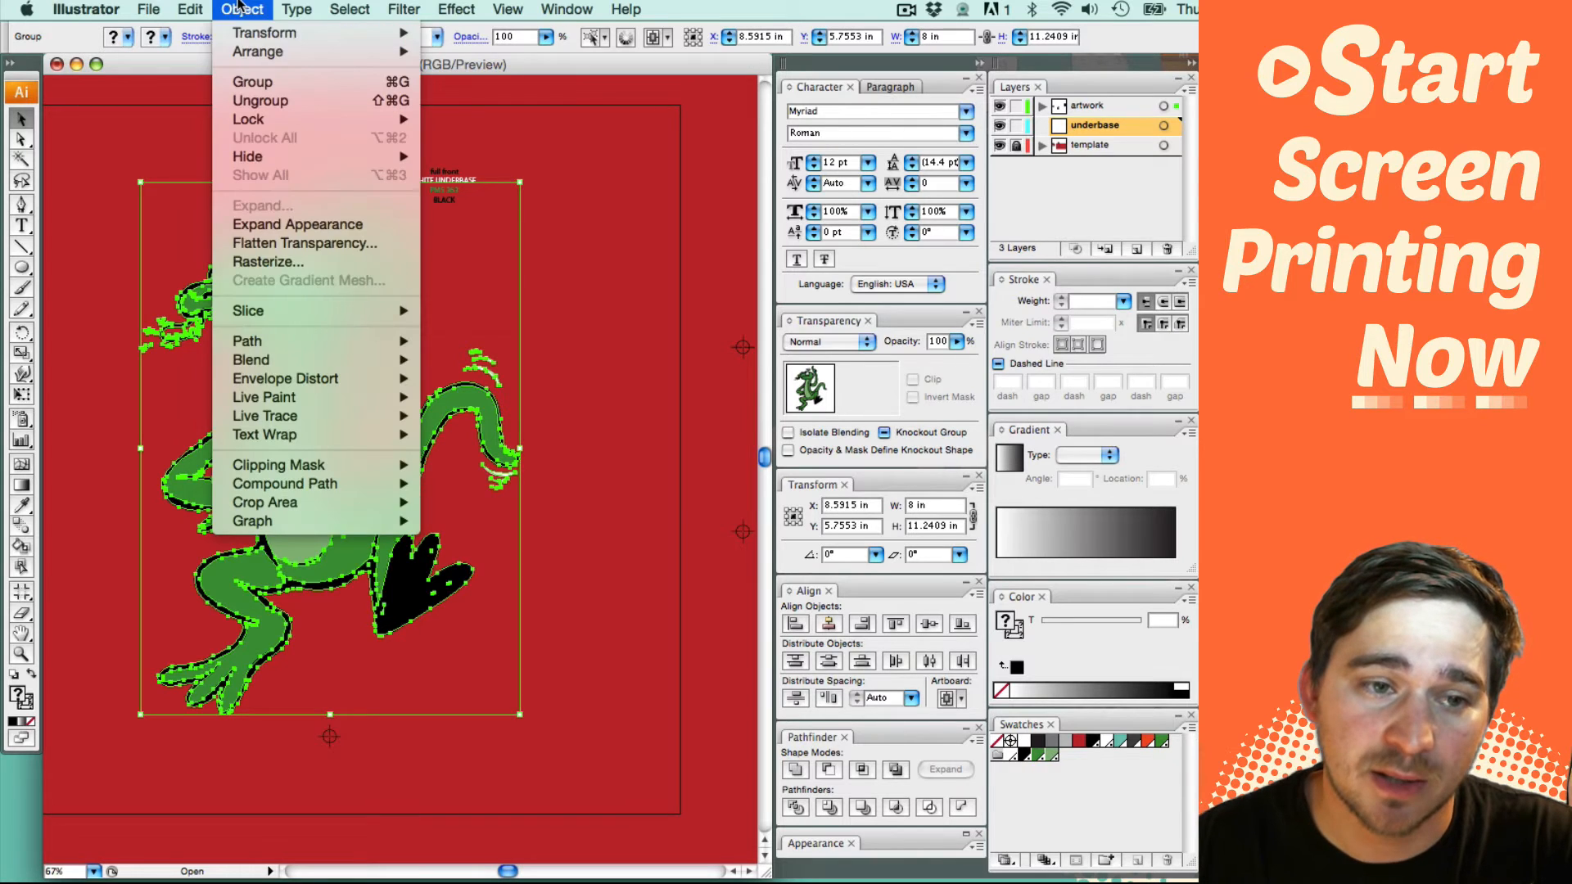
mouse_move(244, 57)
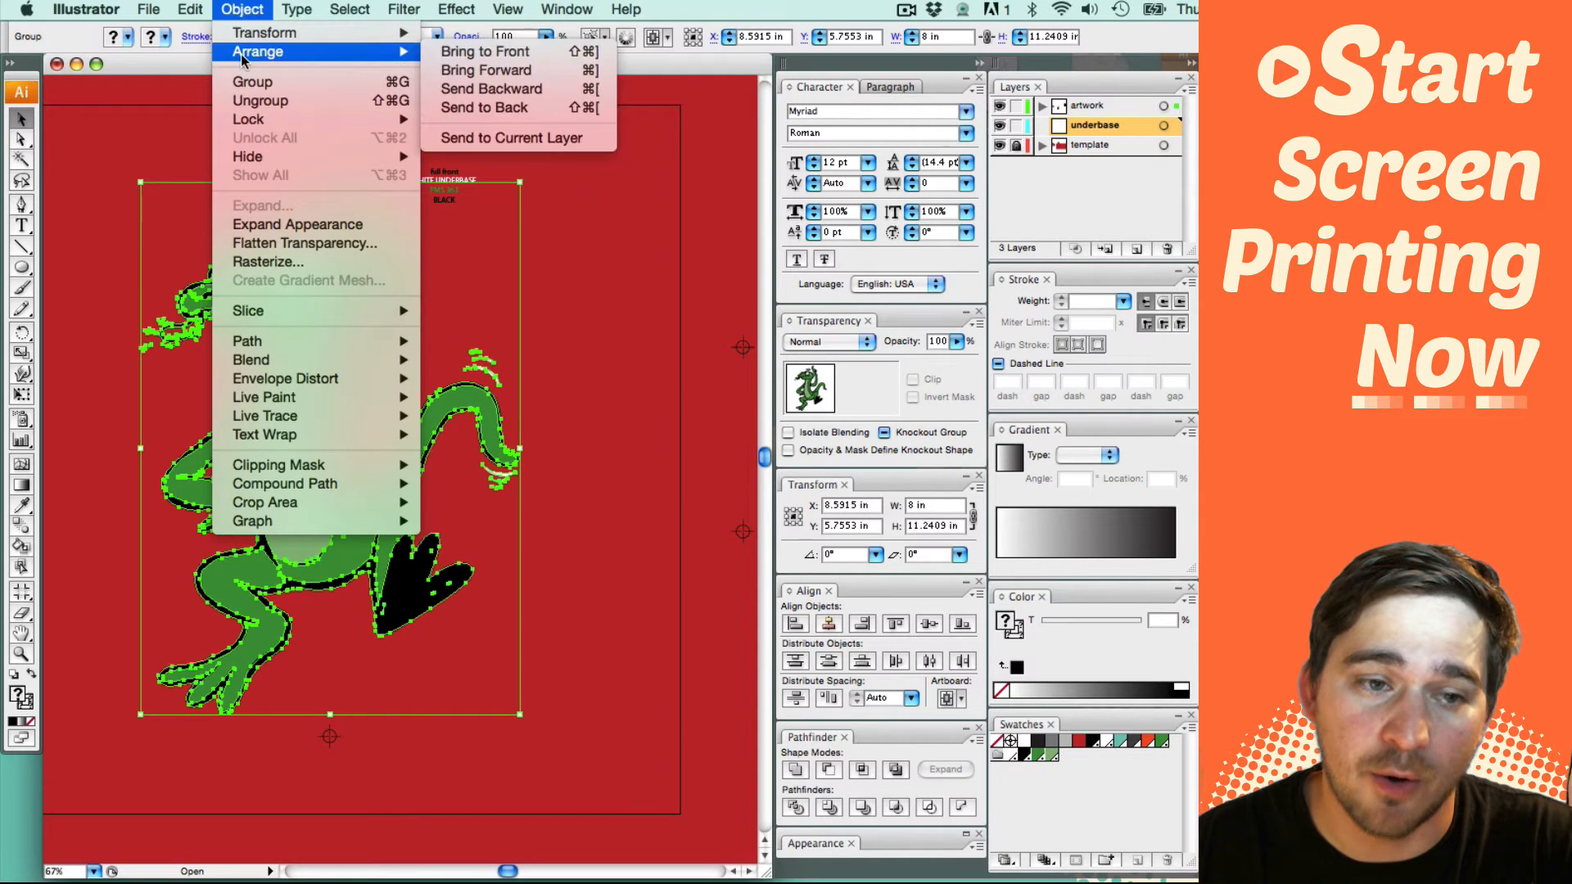
click(483, 140)
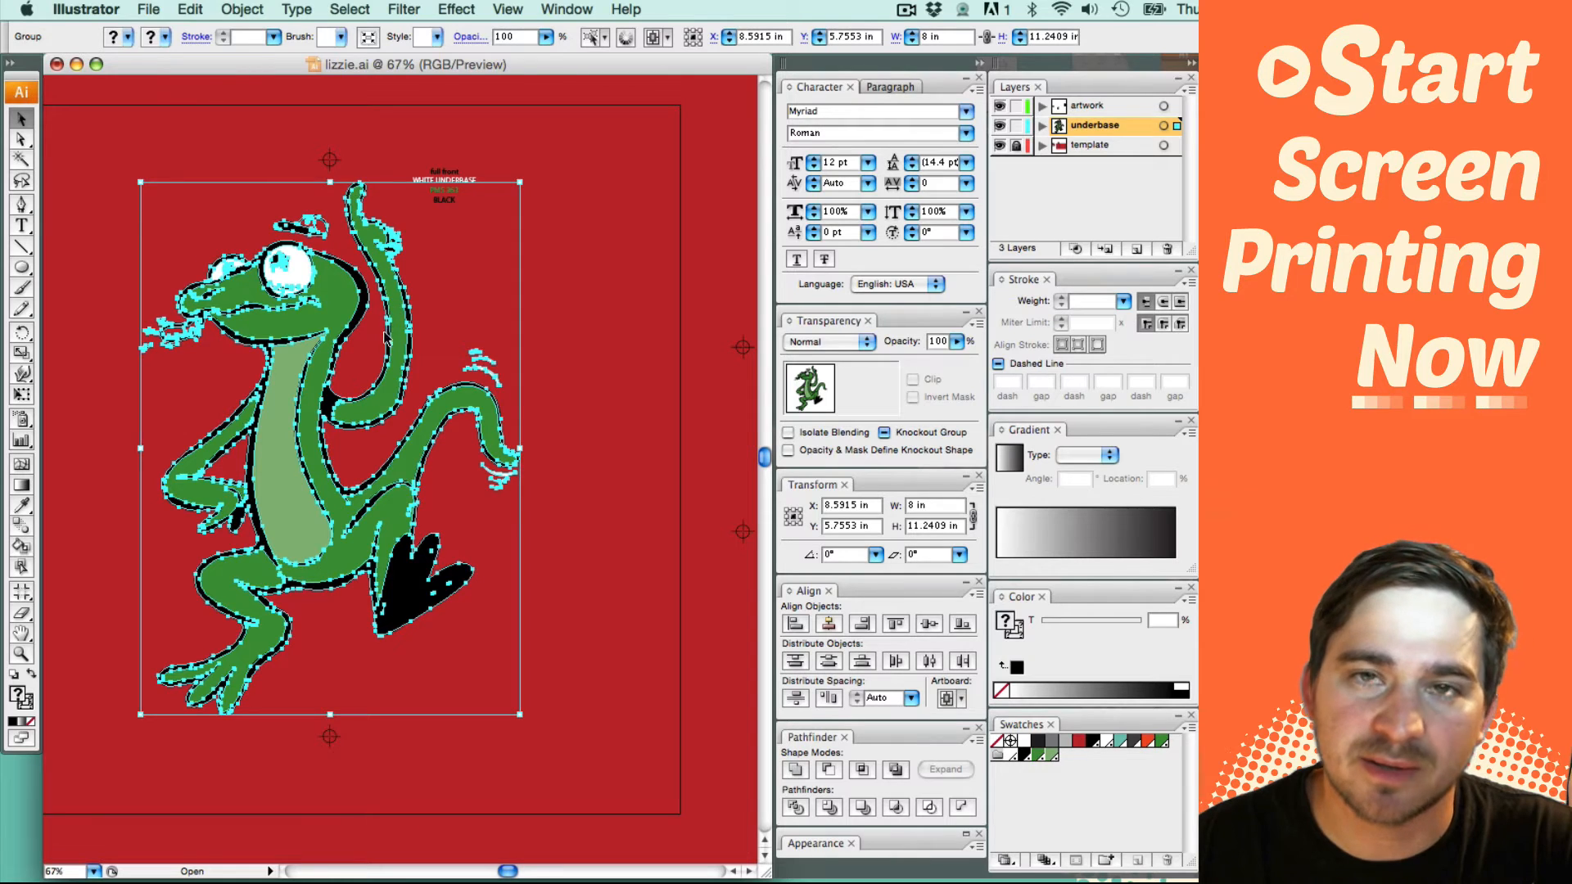
Step: Lock and hide the artwork layer, and deselect the lizard copy
click(1016, 108)
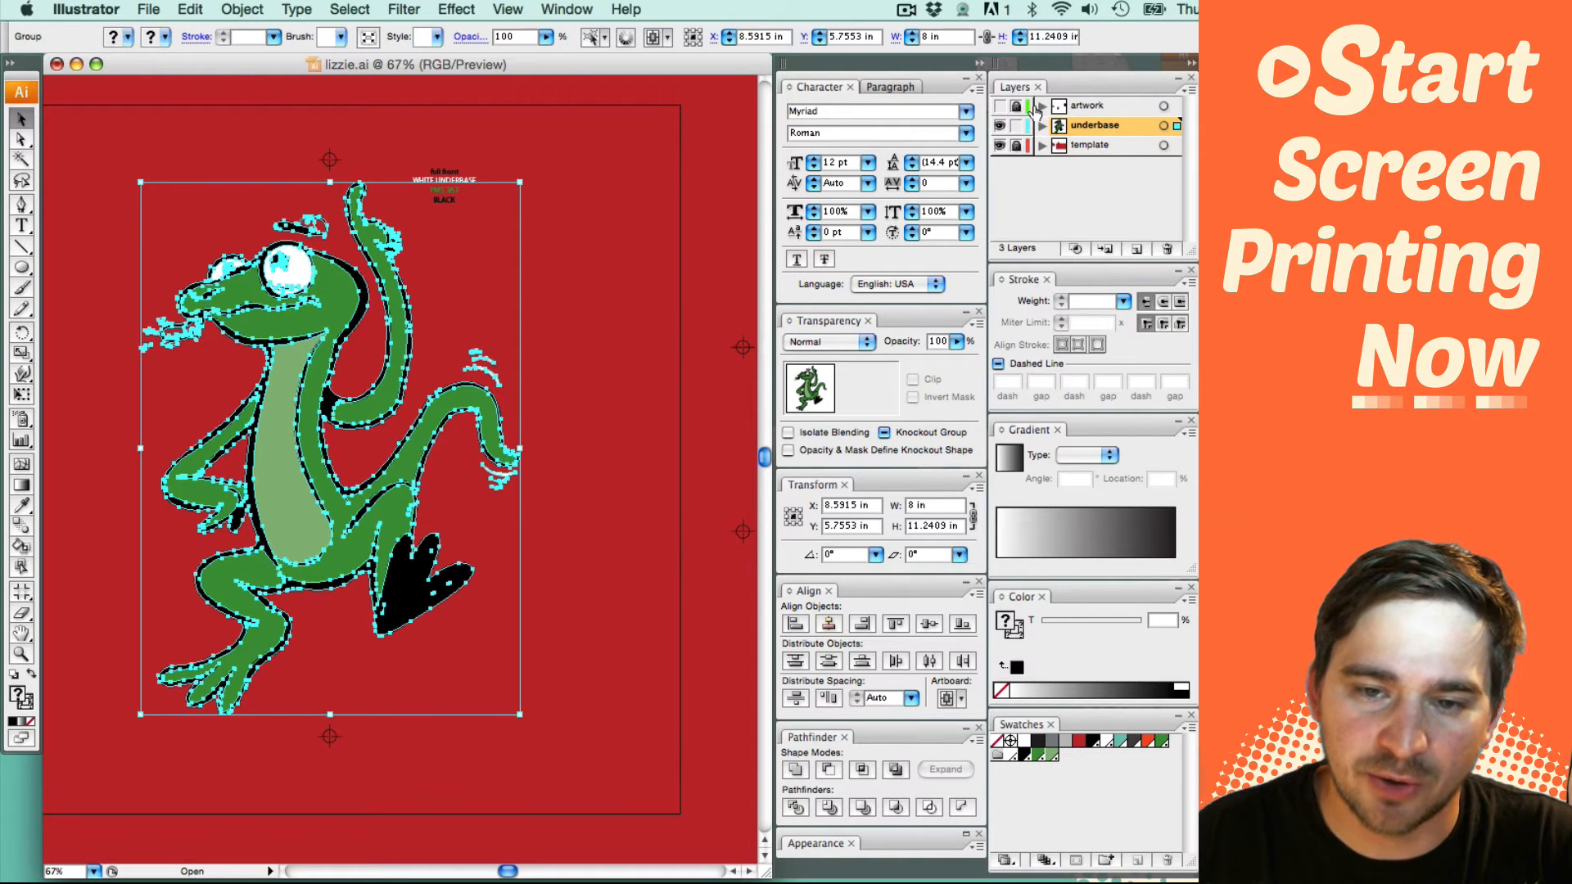
click(1073, 108)
click(622, 287)
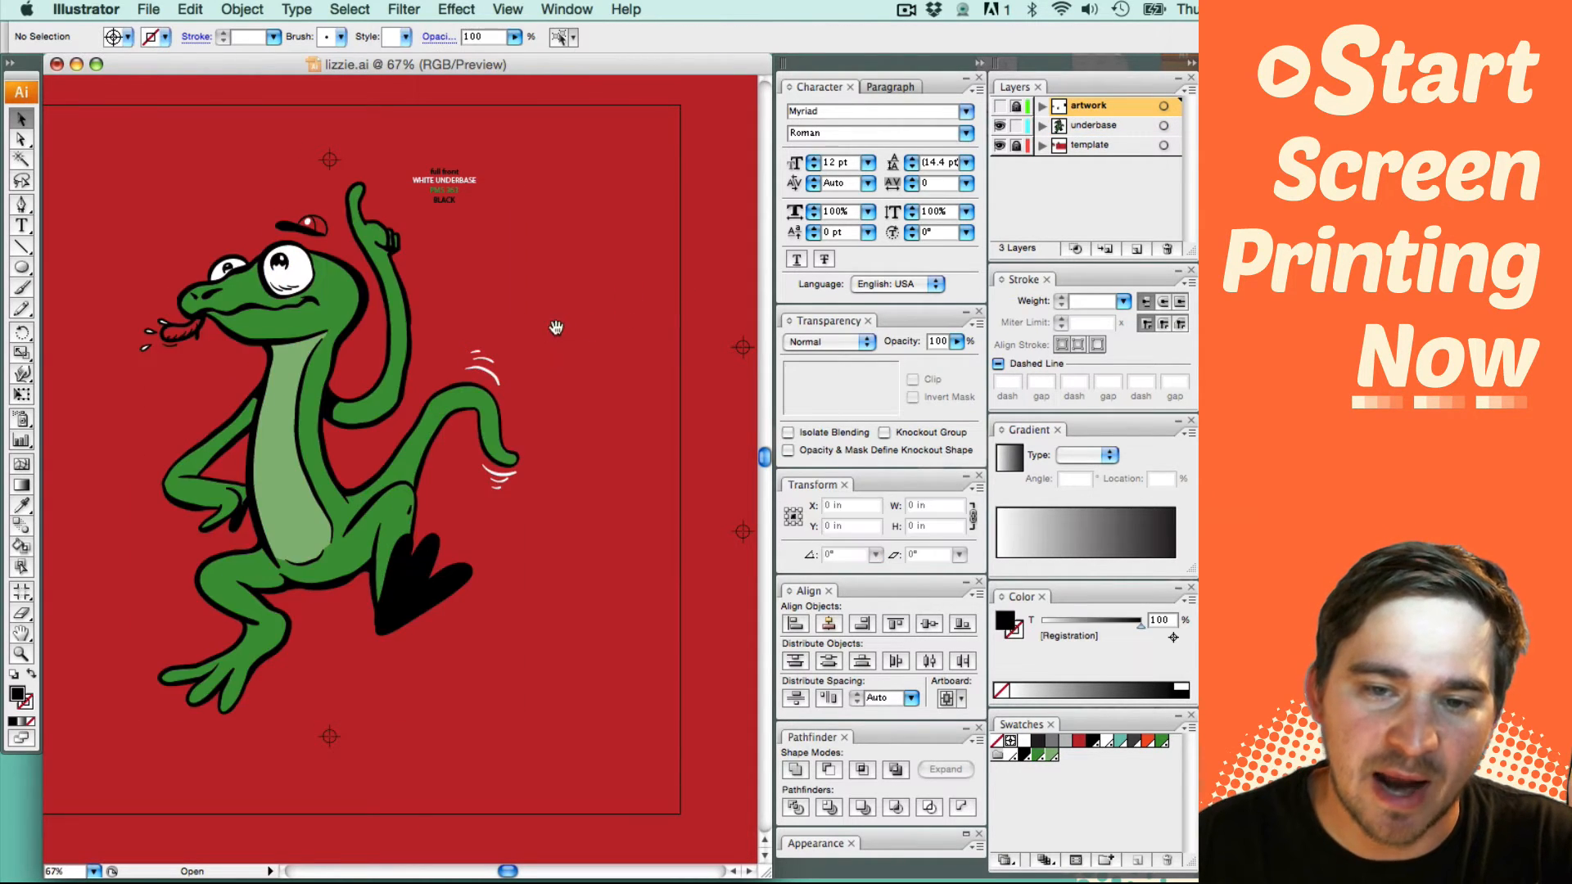
Step: Set the Magic Wand fill color tolerance to 0 and recolor the underbase lizard's darker green body areas with the WHITE swatch
drag(521, 332, 562, 317)
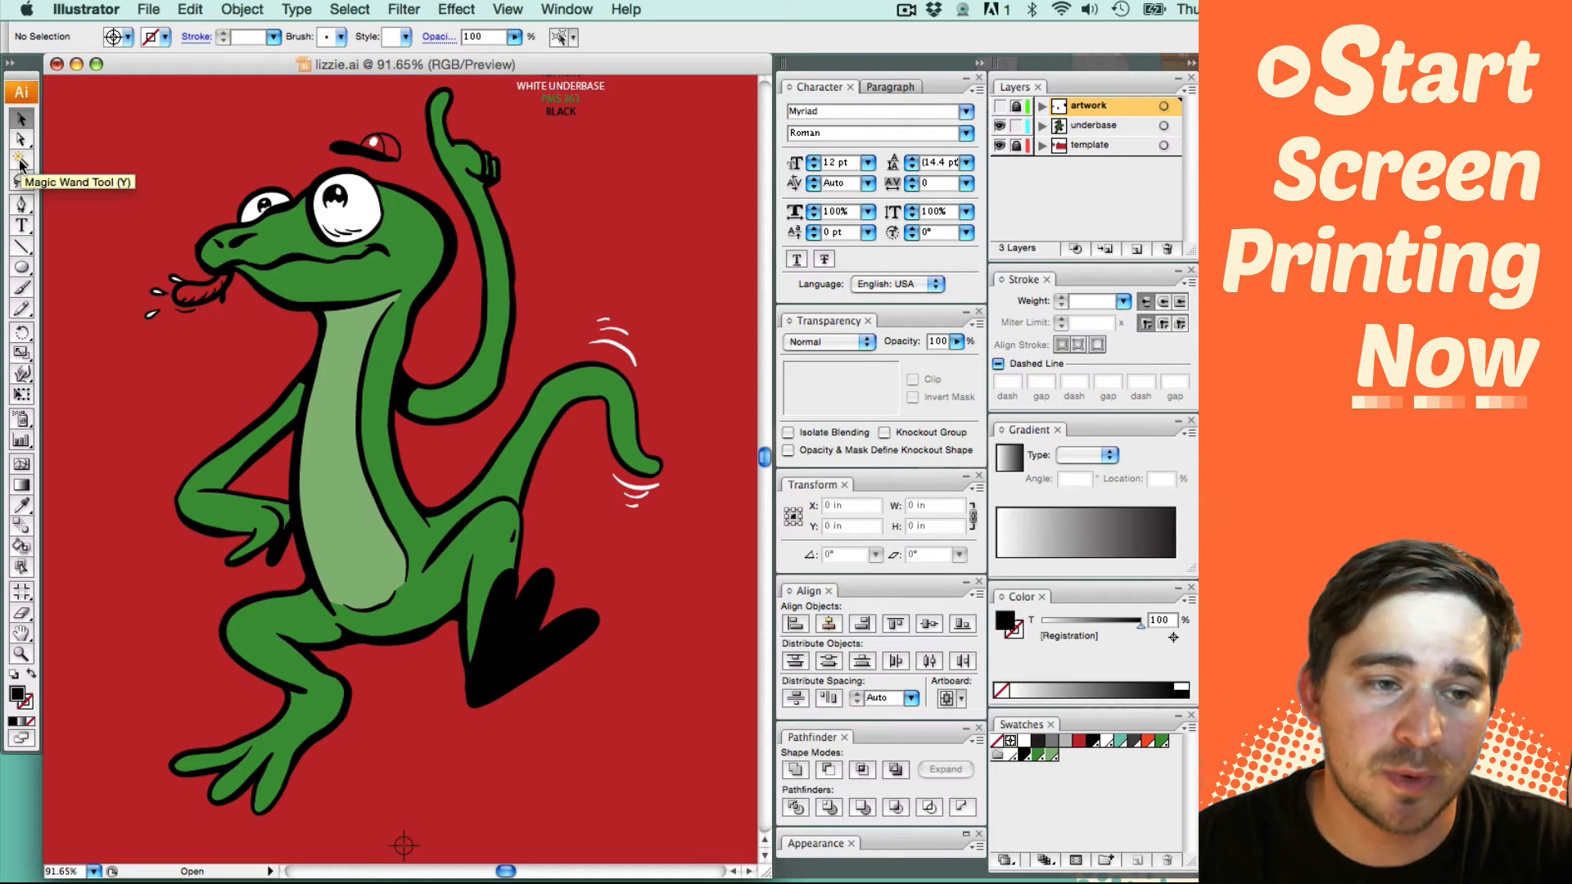
double_click(22, 162)
double_click(822, 339)
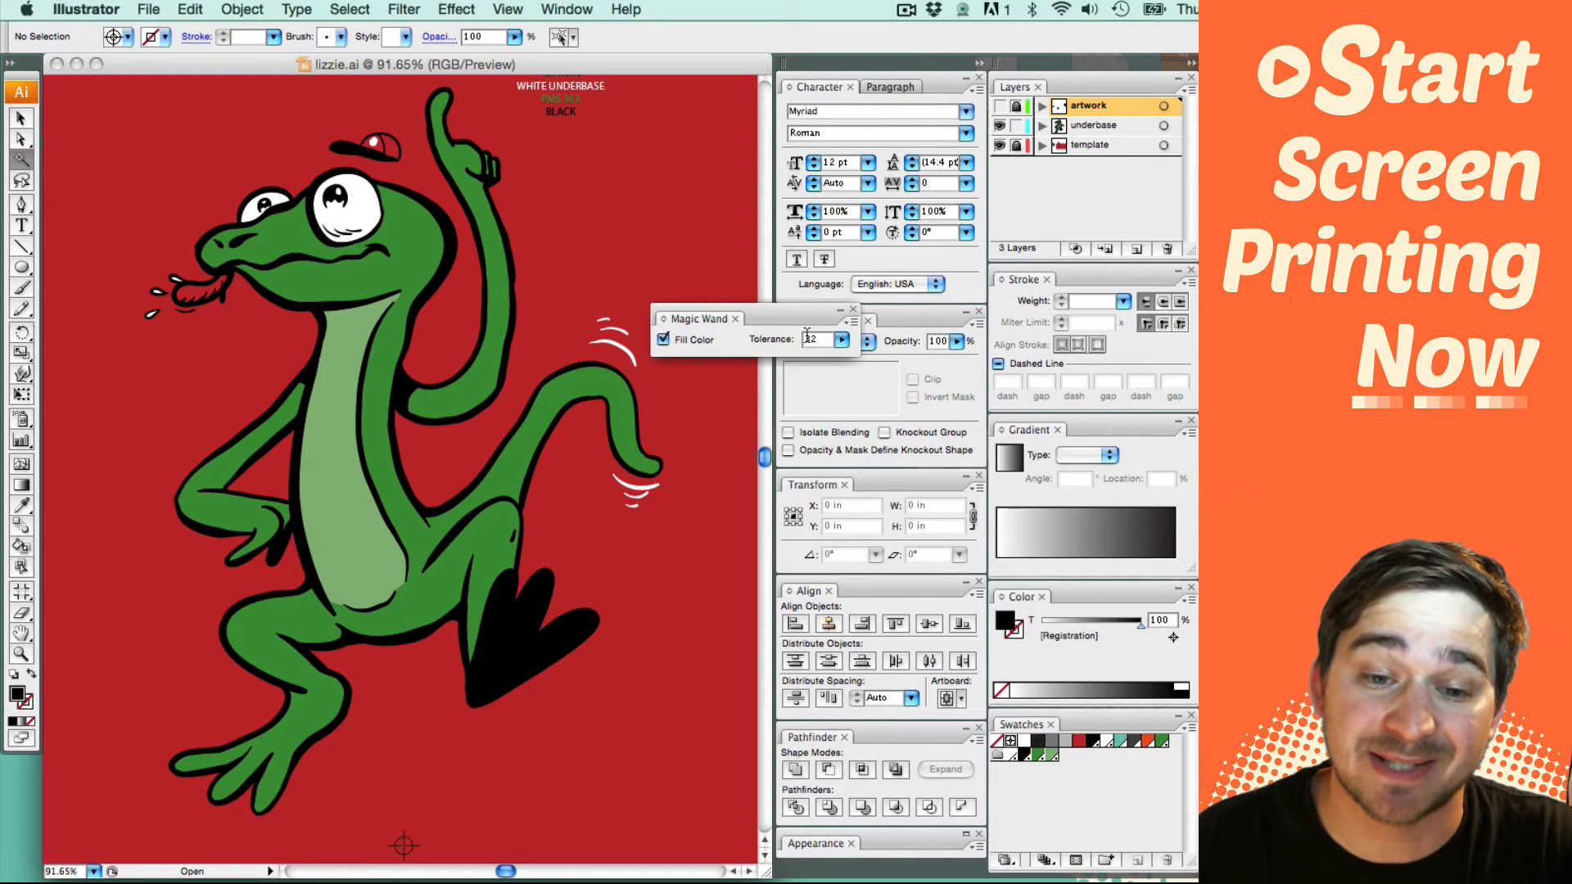
text(0)
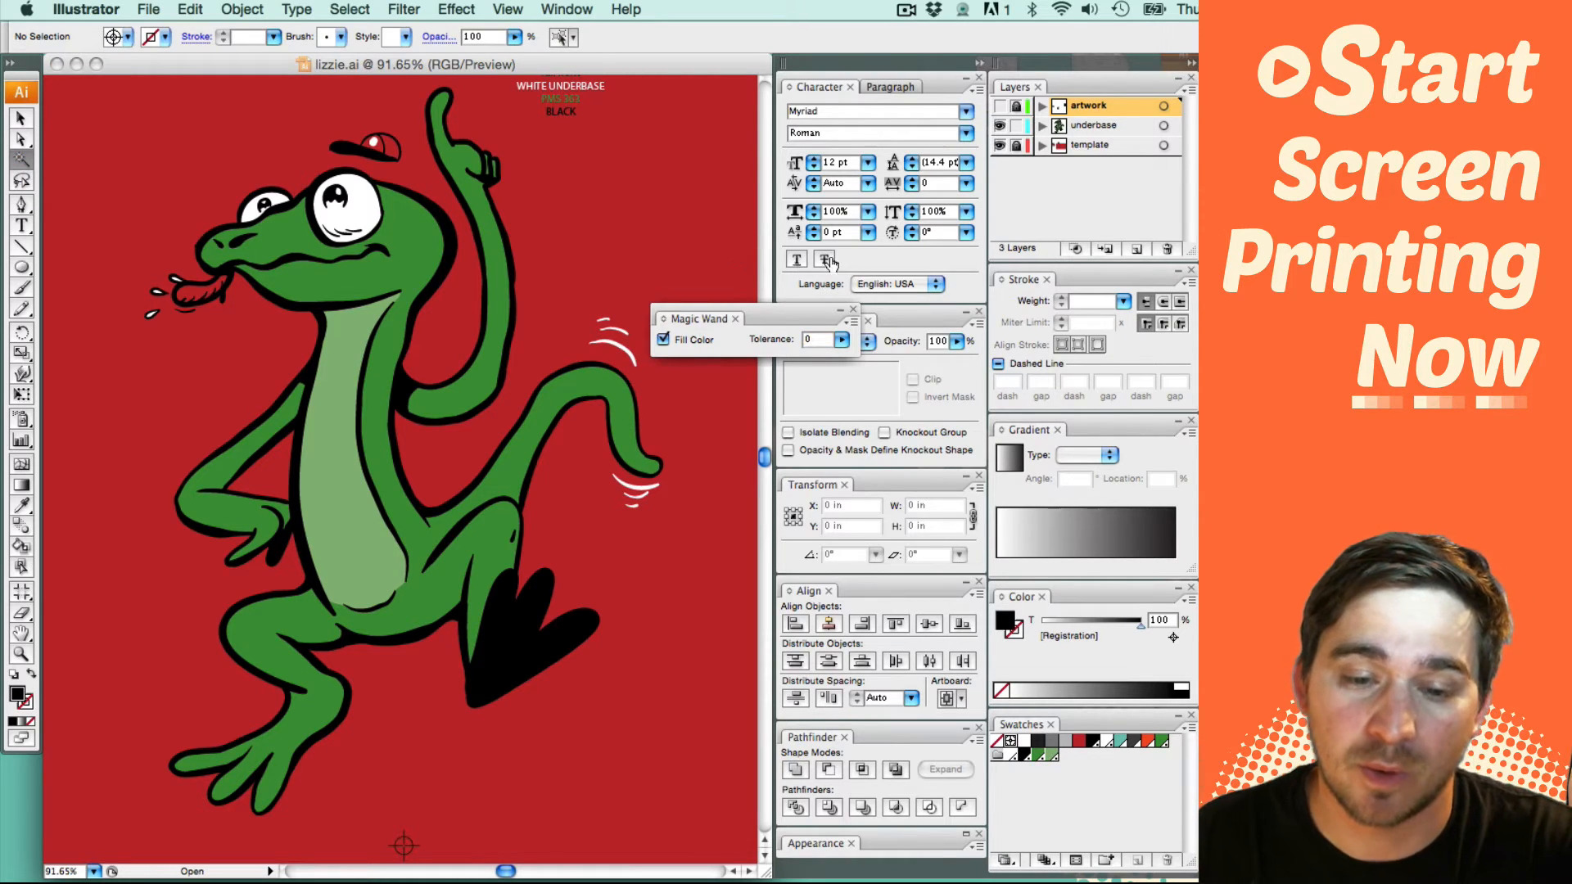
click(852, 311)
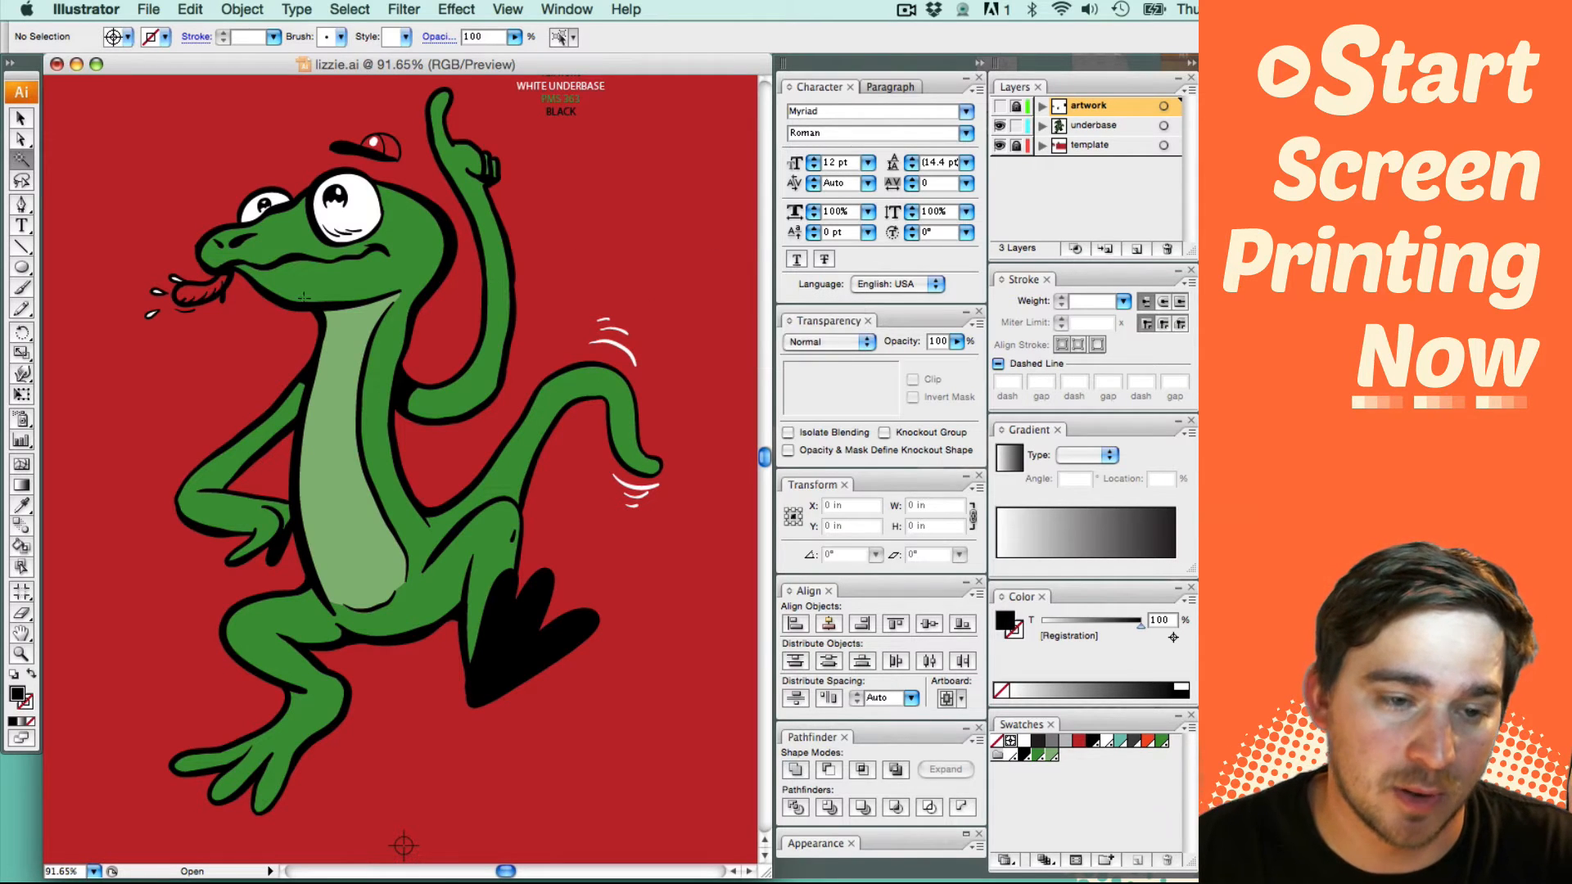
click(349, 284)
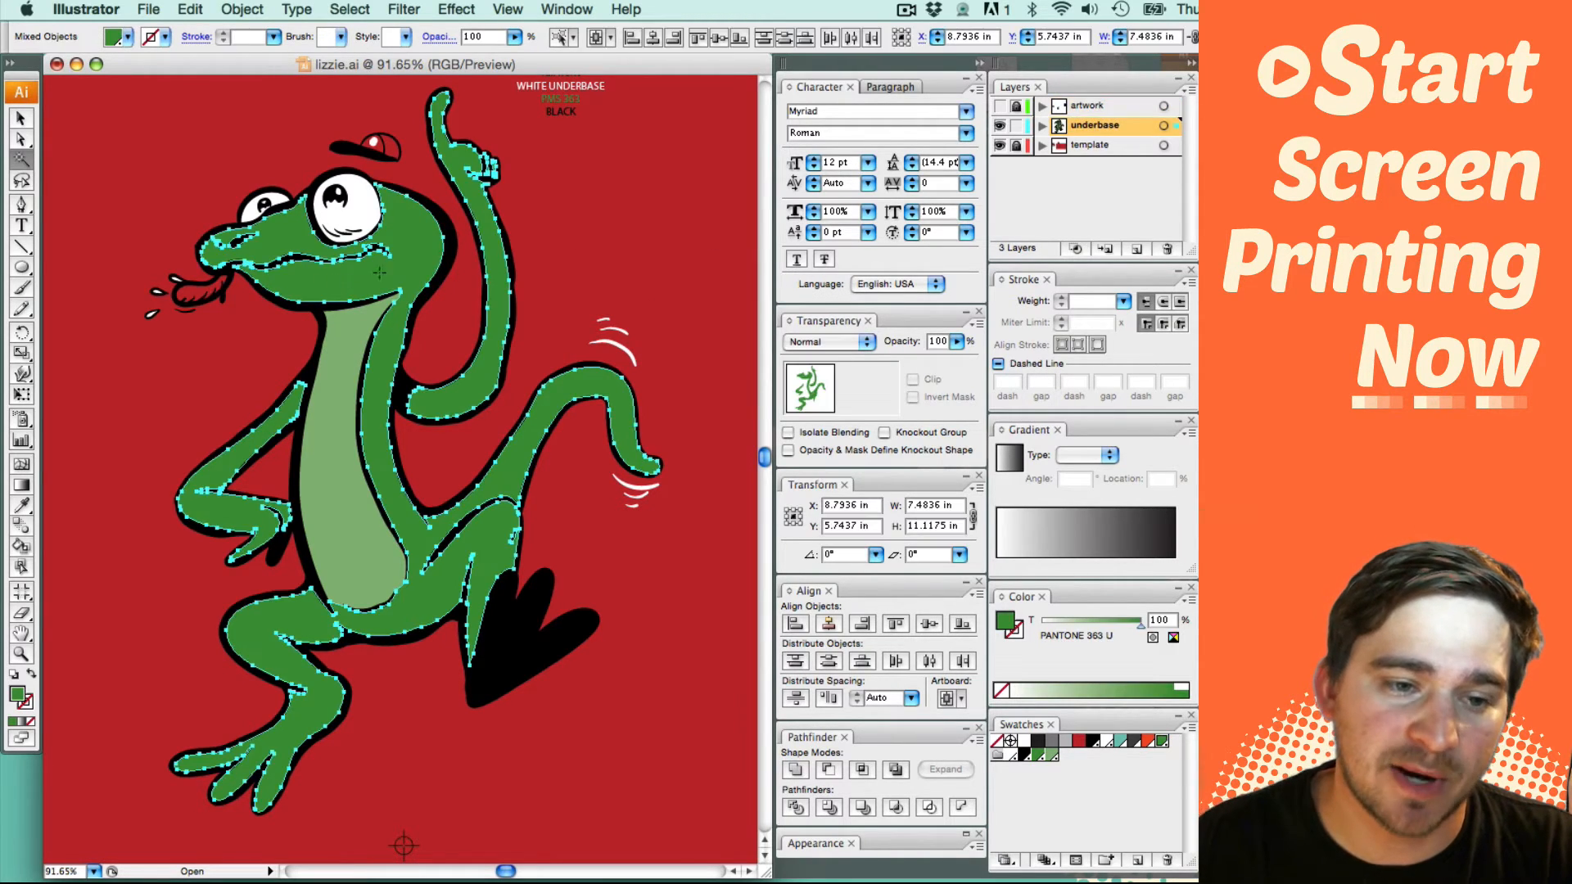
click(1011, 755)
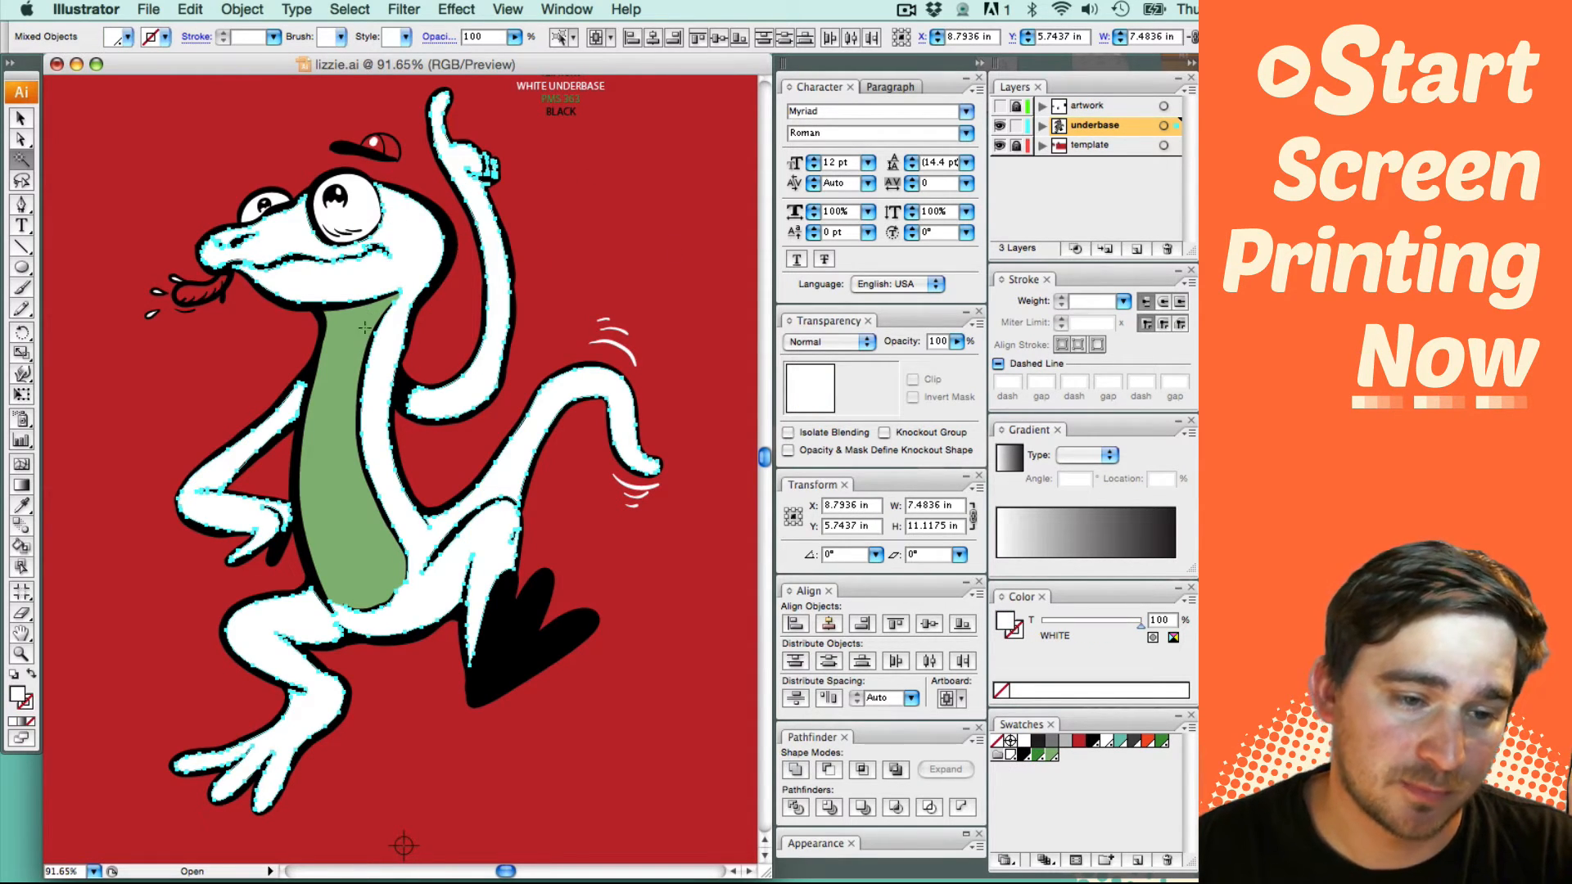
Step: Fill the underbase lizard's light green belly with the WHITE swatch at 100% tint and deselect it
click(336, 383)
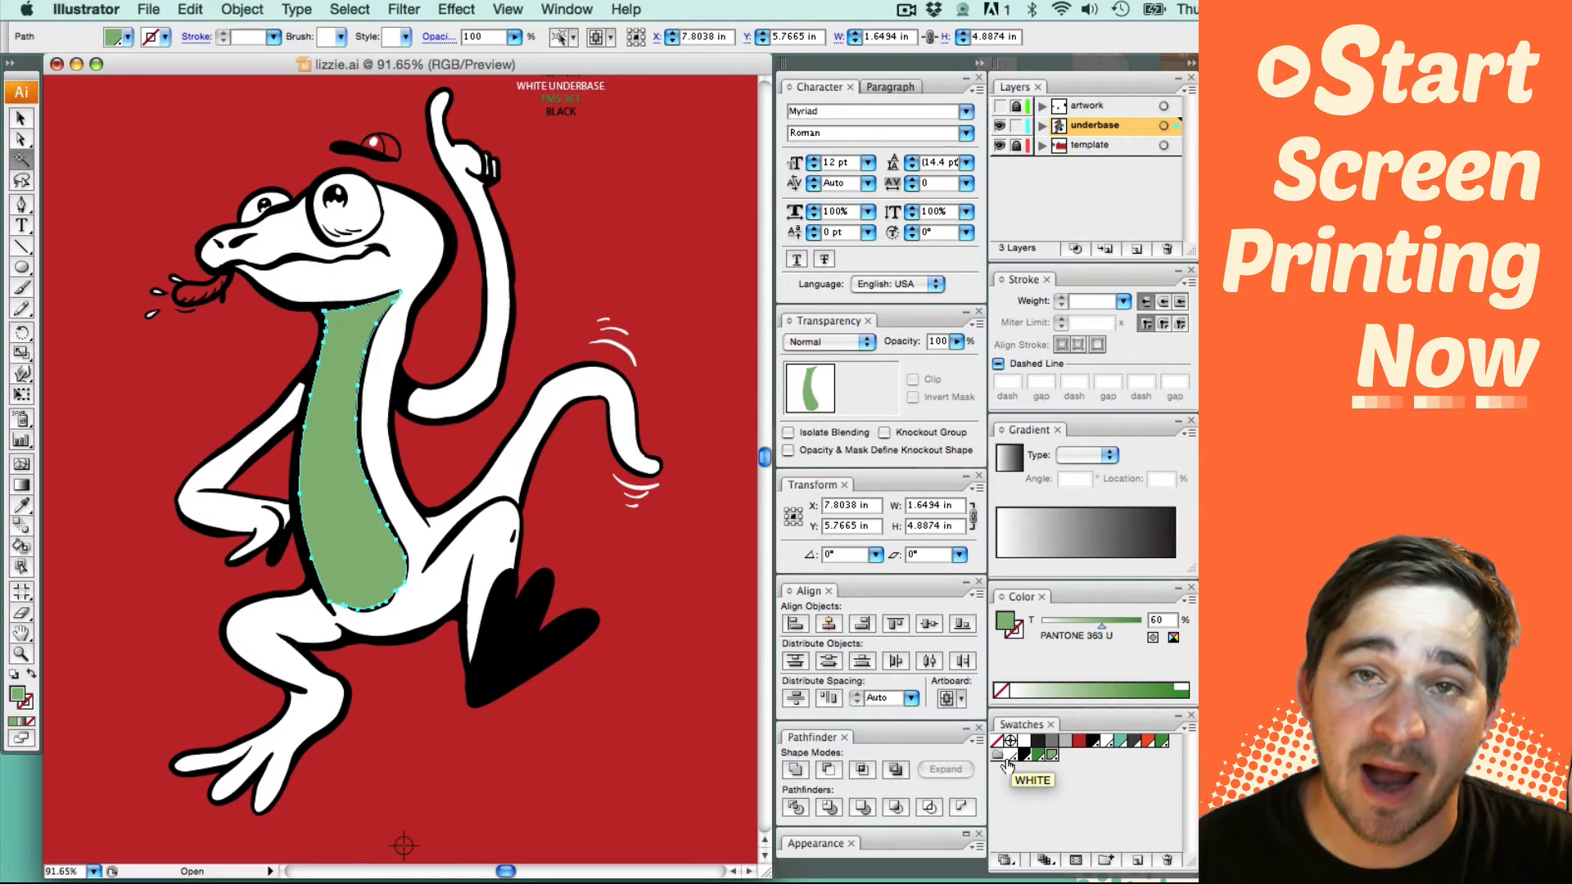
click(1007, 760)
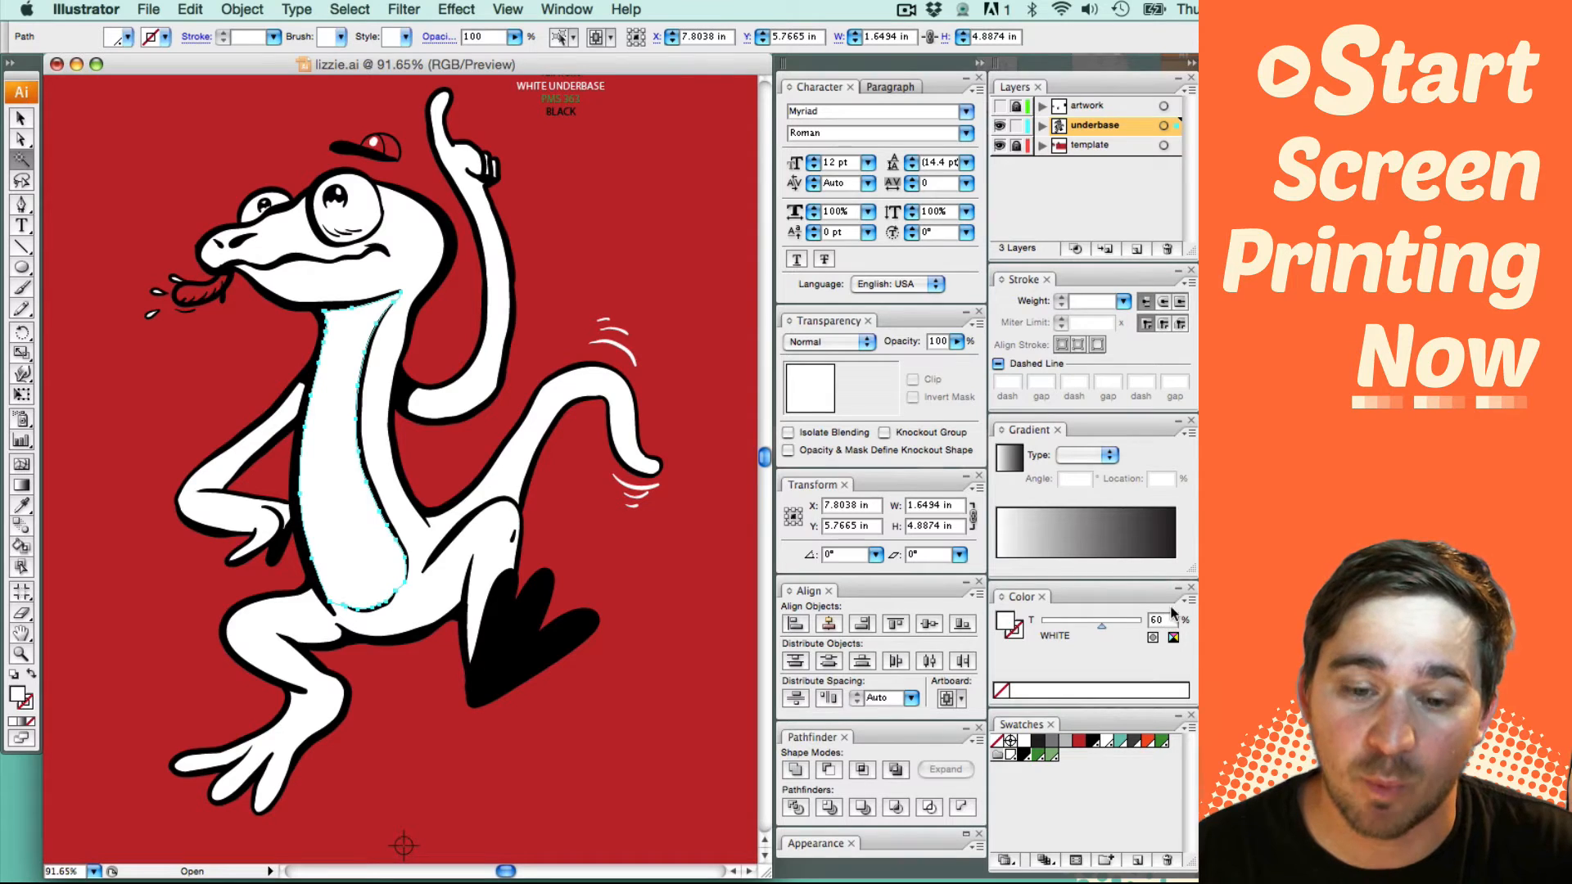
key(super+z)
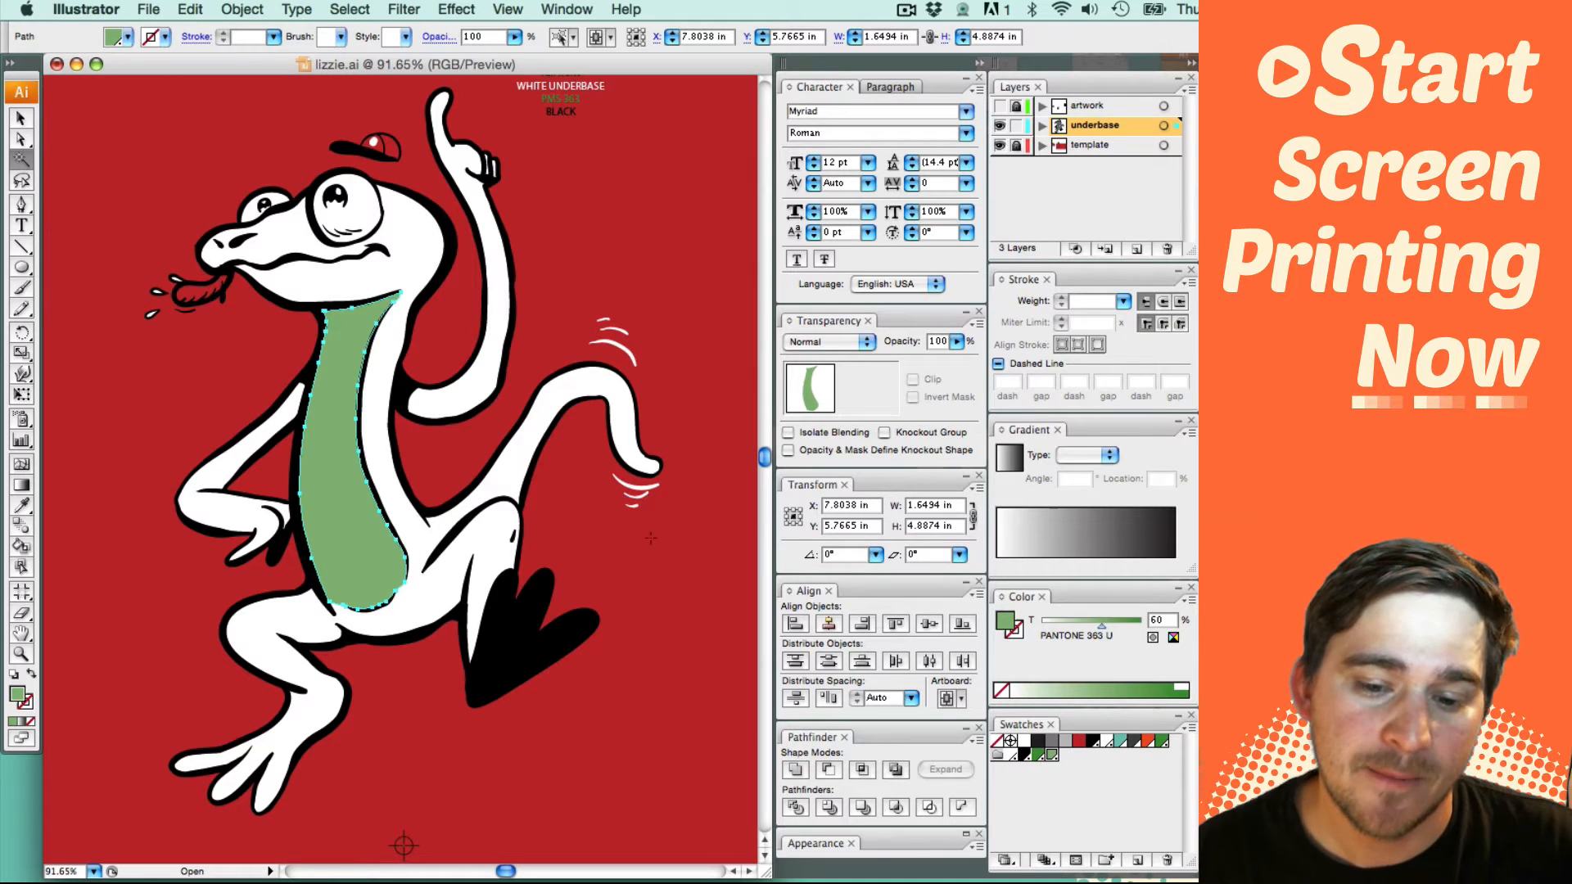
click(1013, 756)
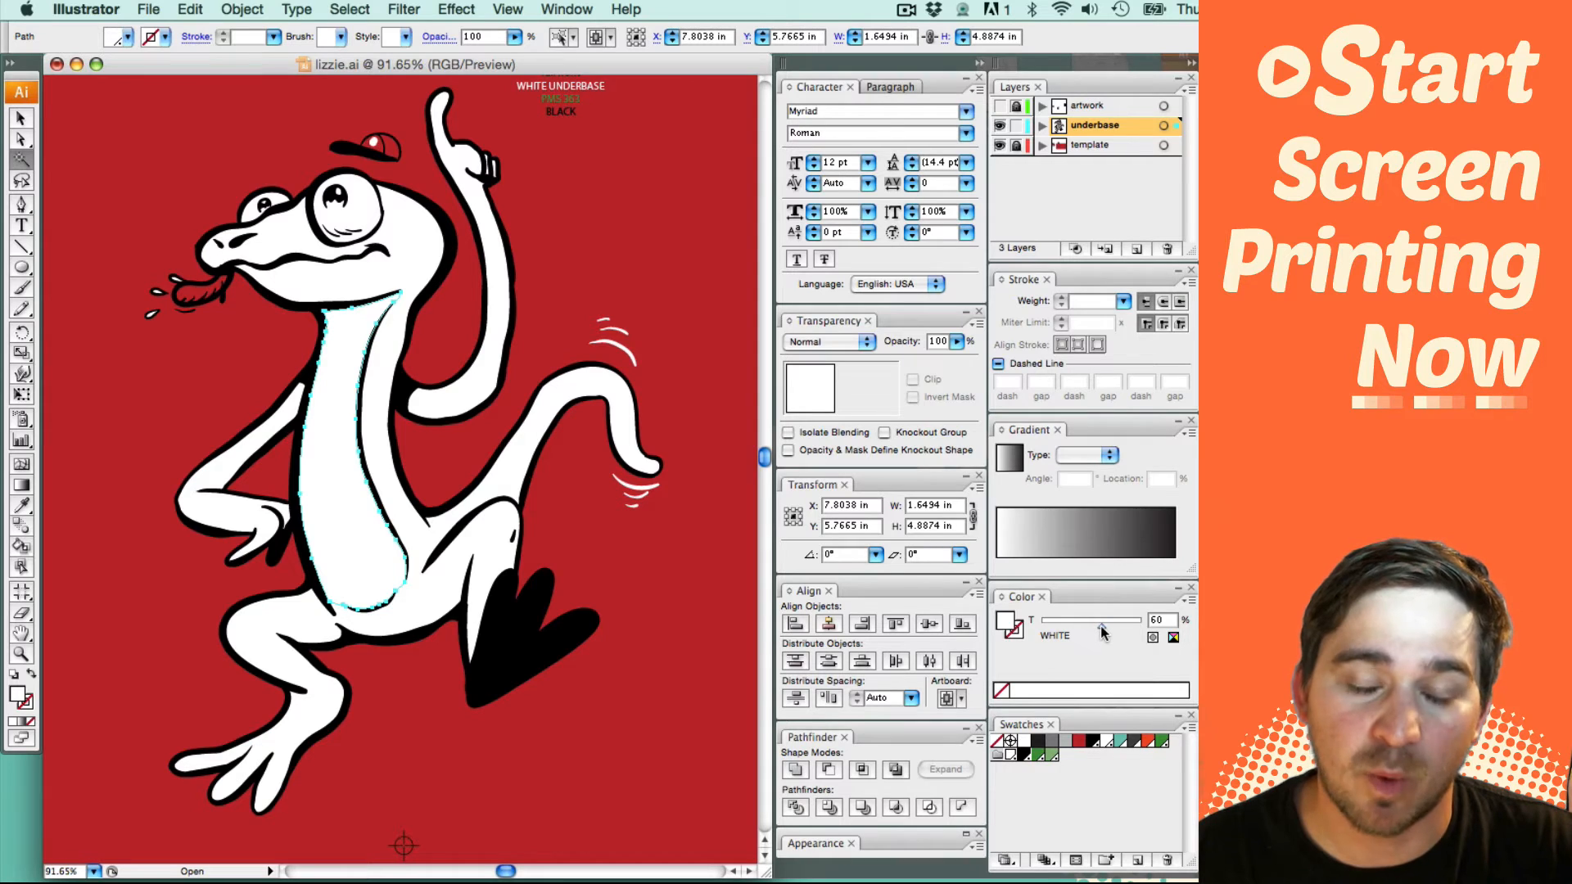
drag(1102, 630, 1113, 628)
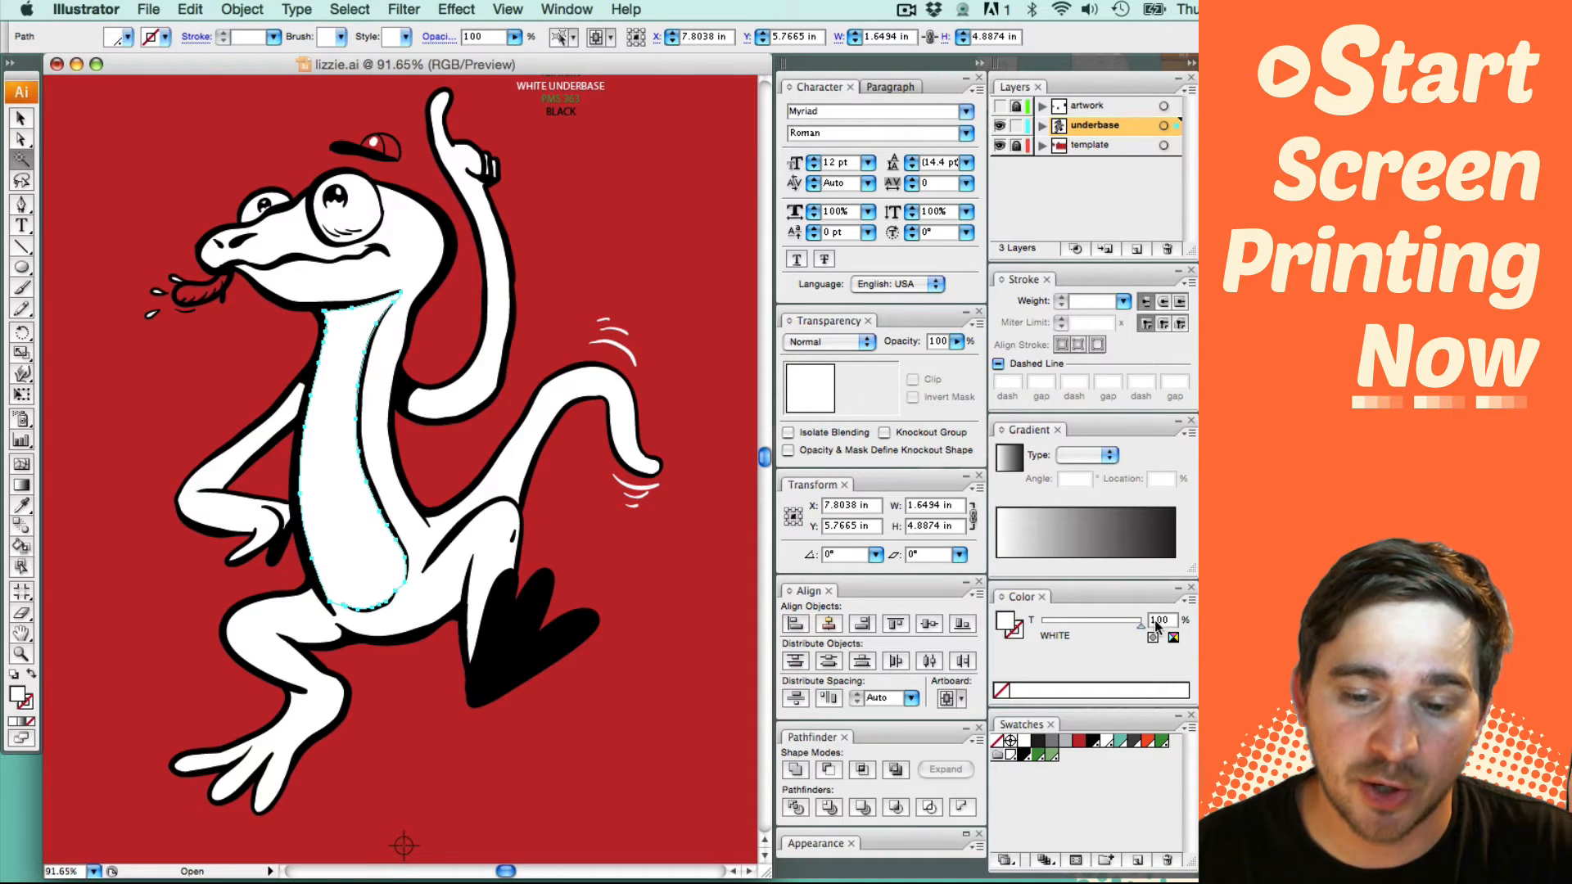
key(v)
click(657, 558)
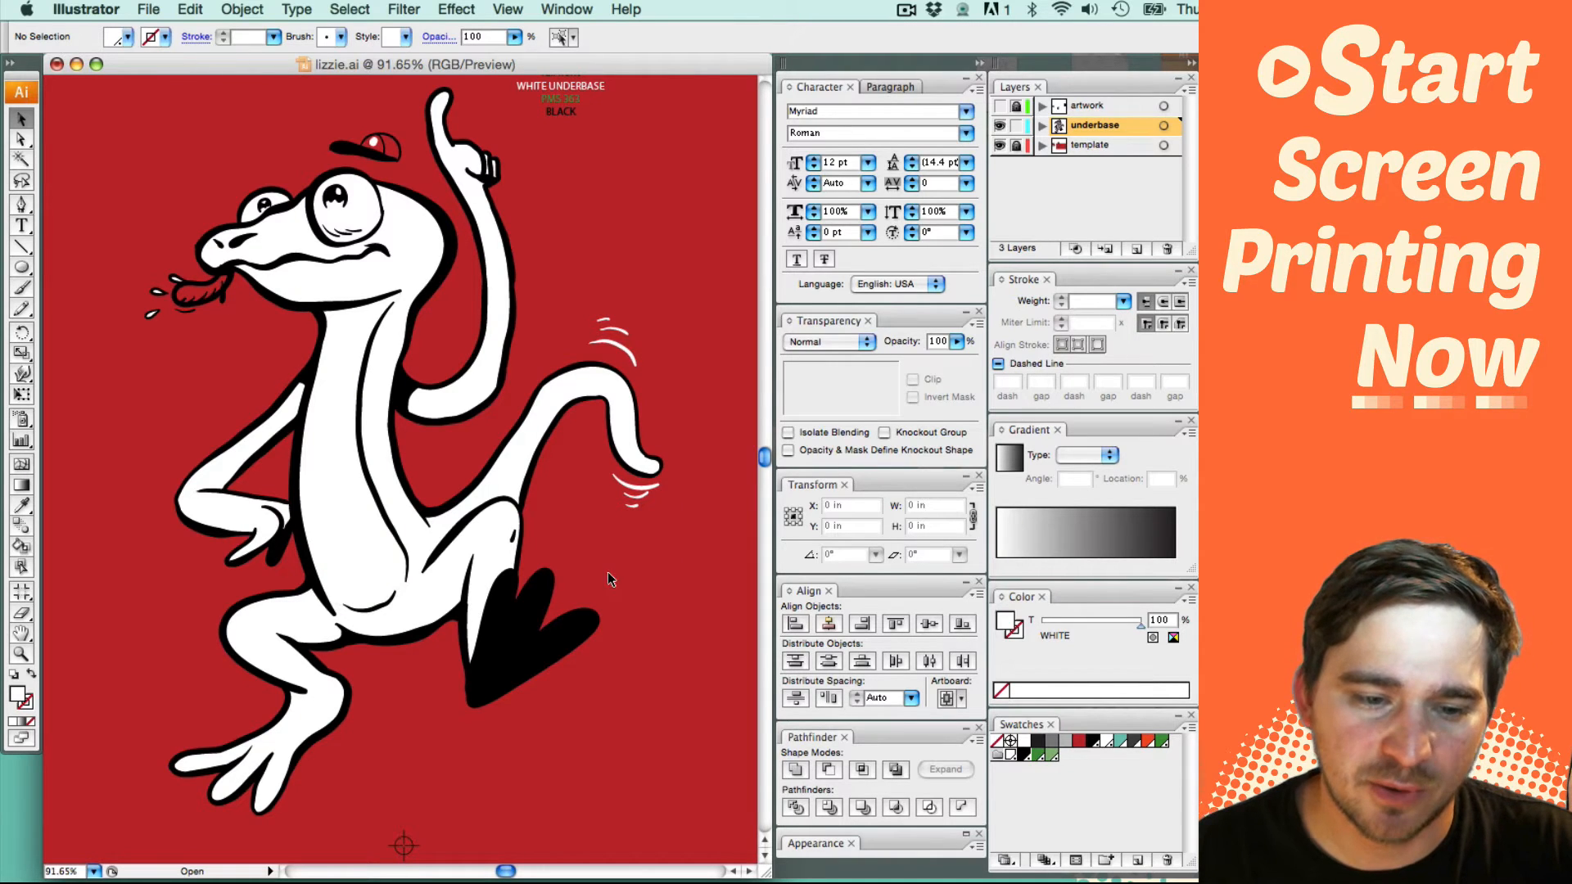
Step: Change the WHITE spot swatch's display color to C 29, M 58, Y 56, K 0
double_click(1011, 757)
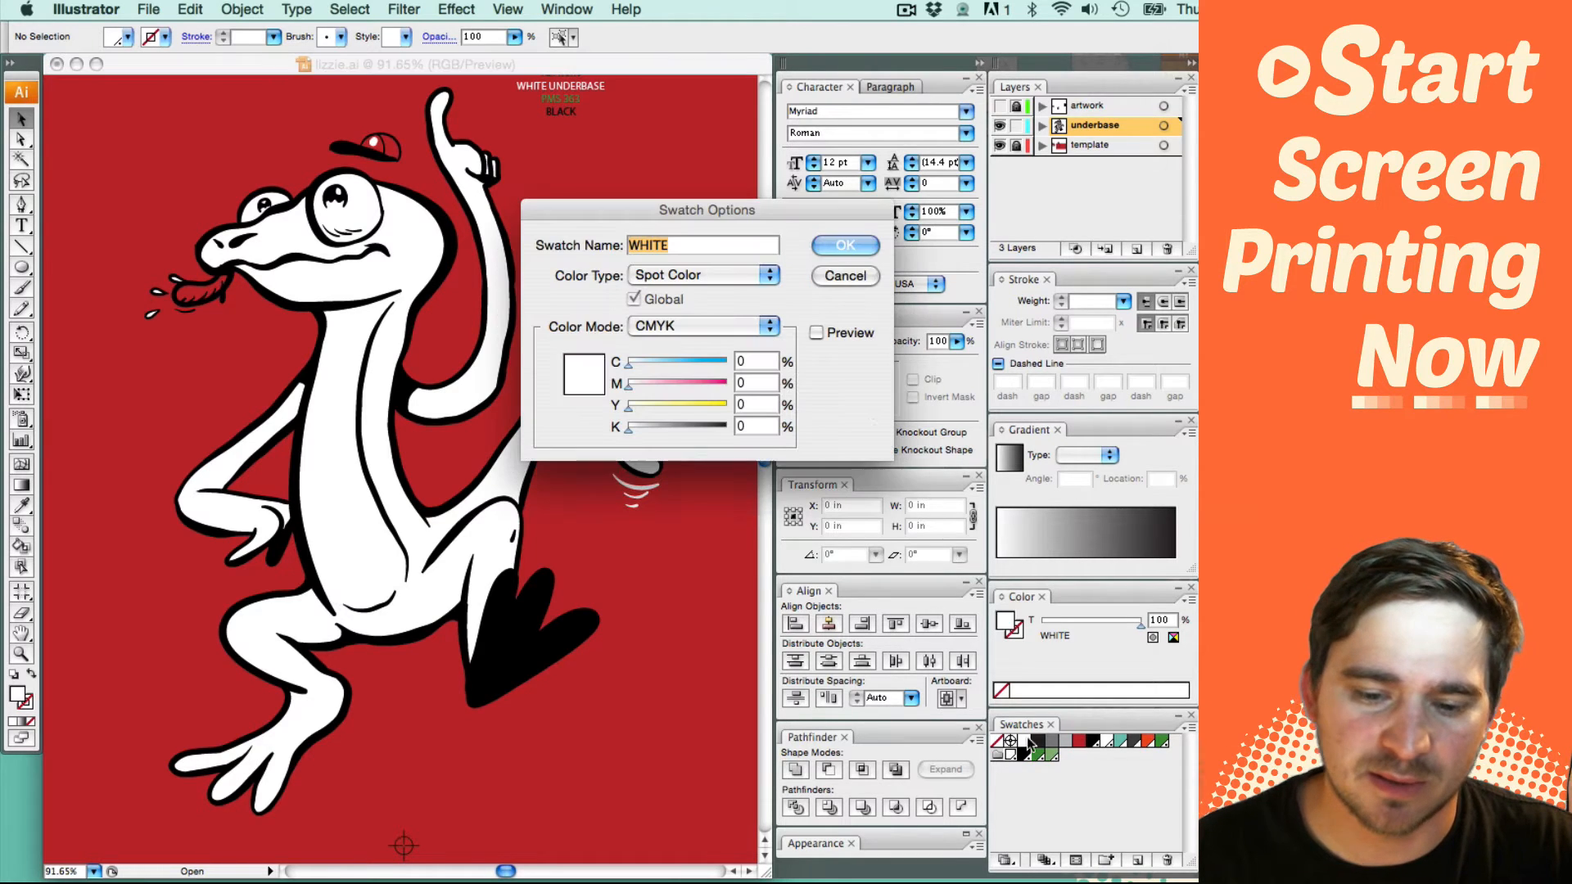
drag(631, 386, 683, 407)
drag(628, 361, 657, 363)
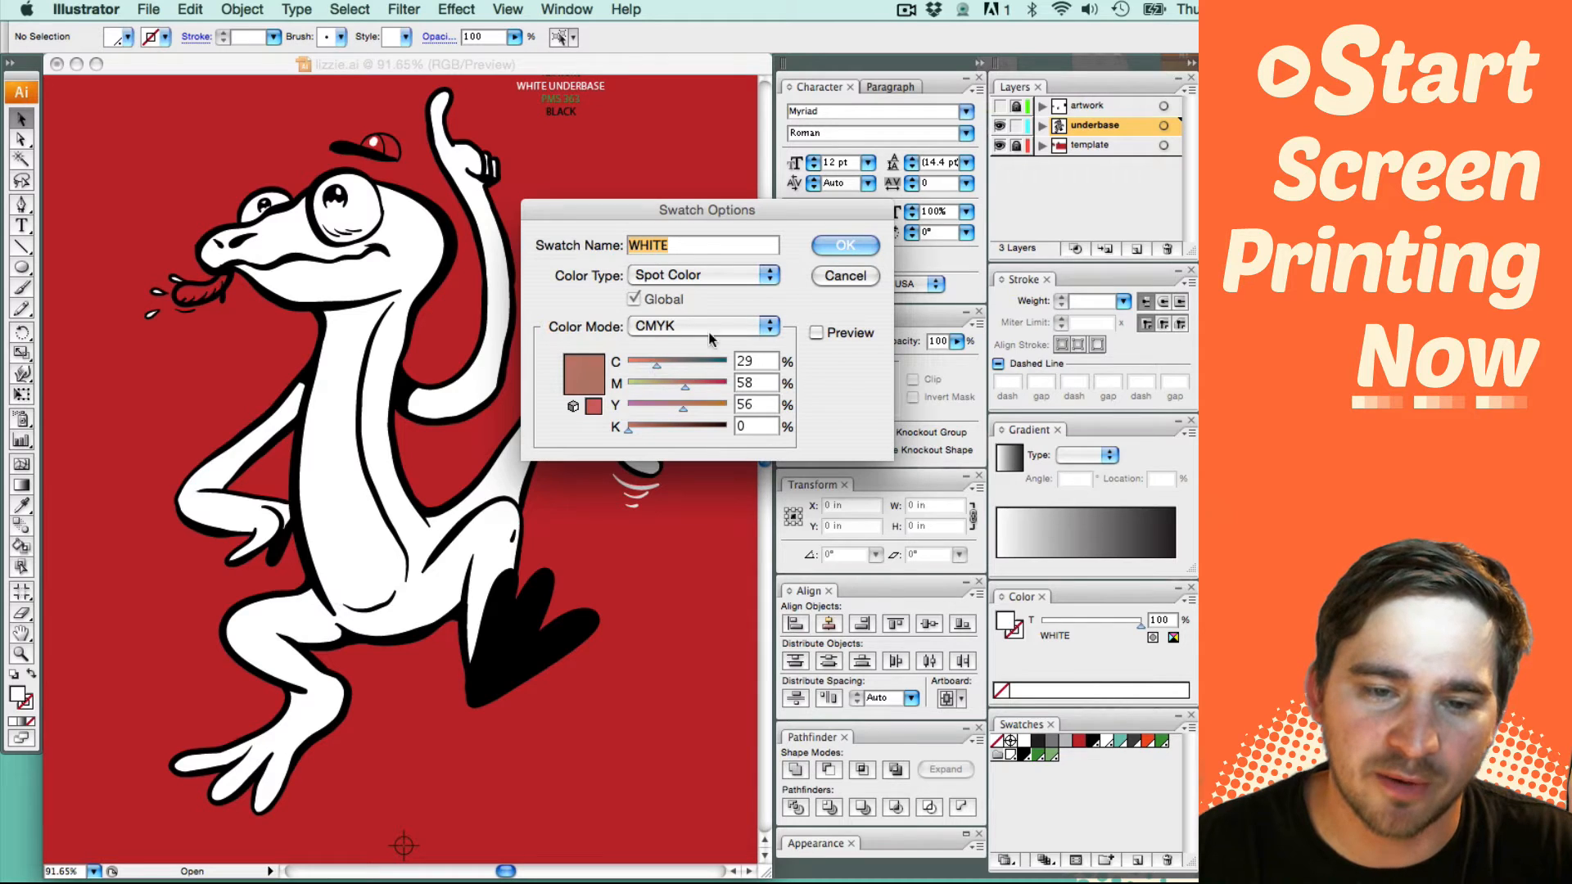
click(843, 245)
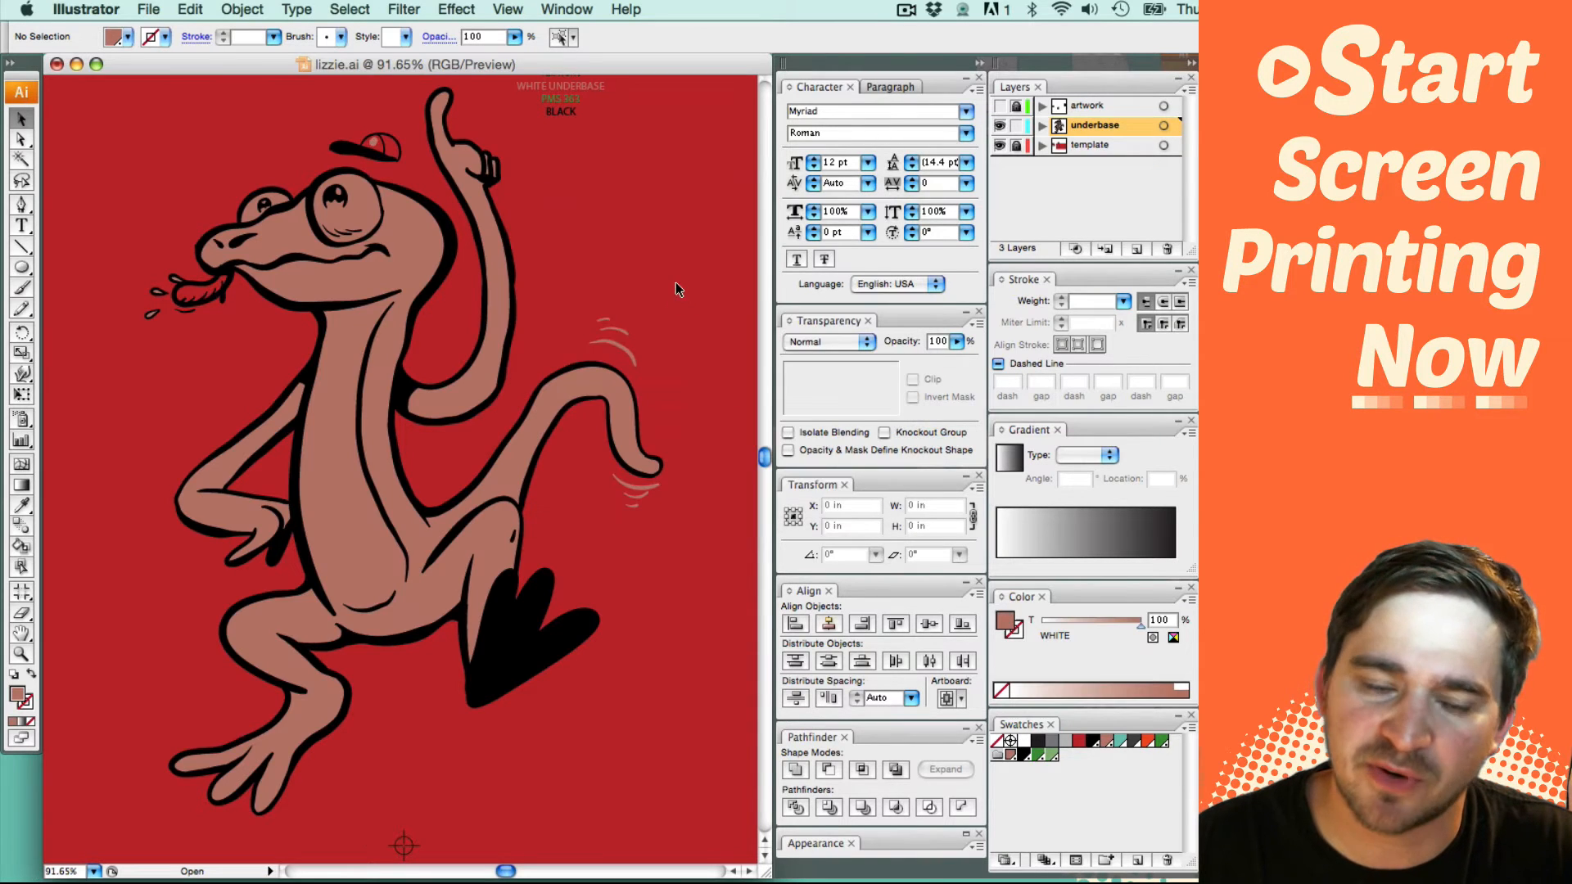
Step: Try a 60% tint of the WHITE swatch on the lizard's belly, and undo the tint
key(a)
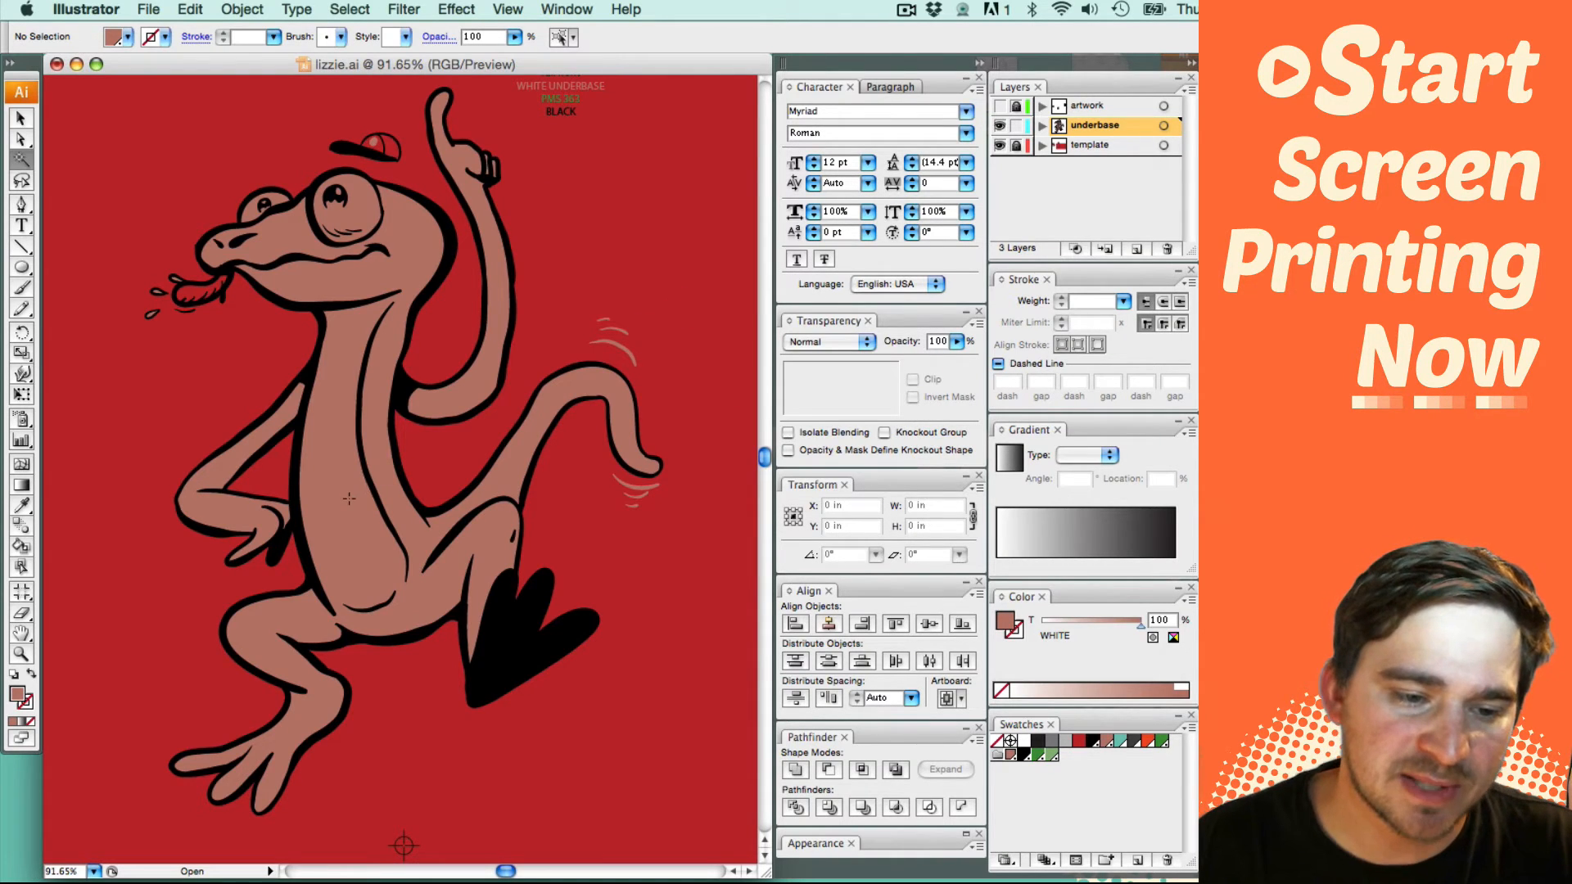
click(342, 501)
click(1162, 618)
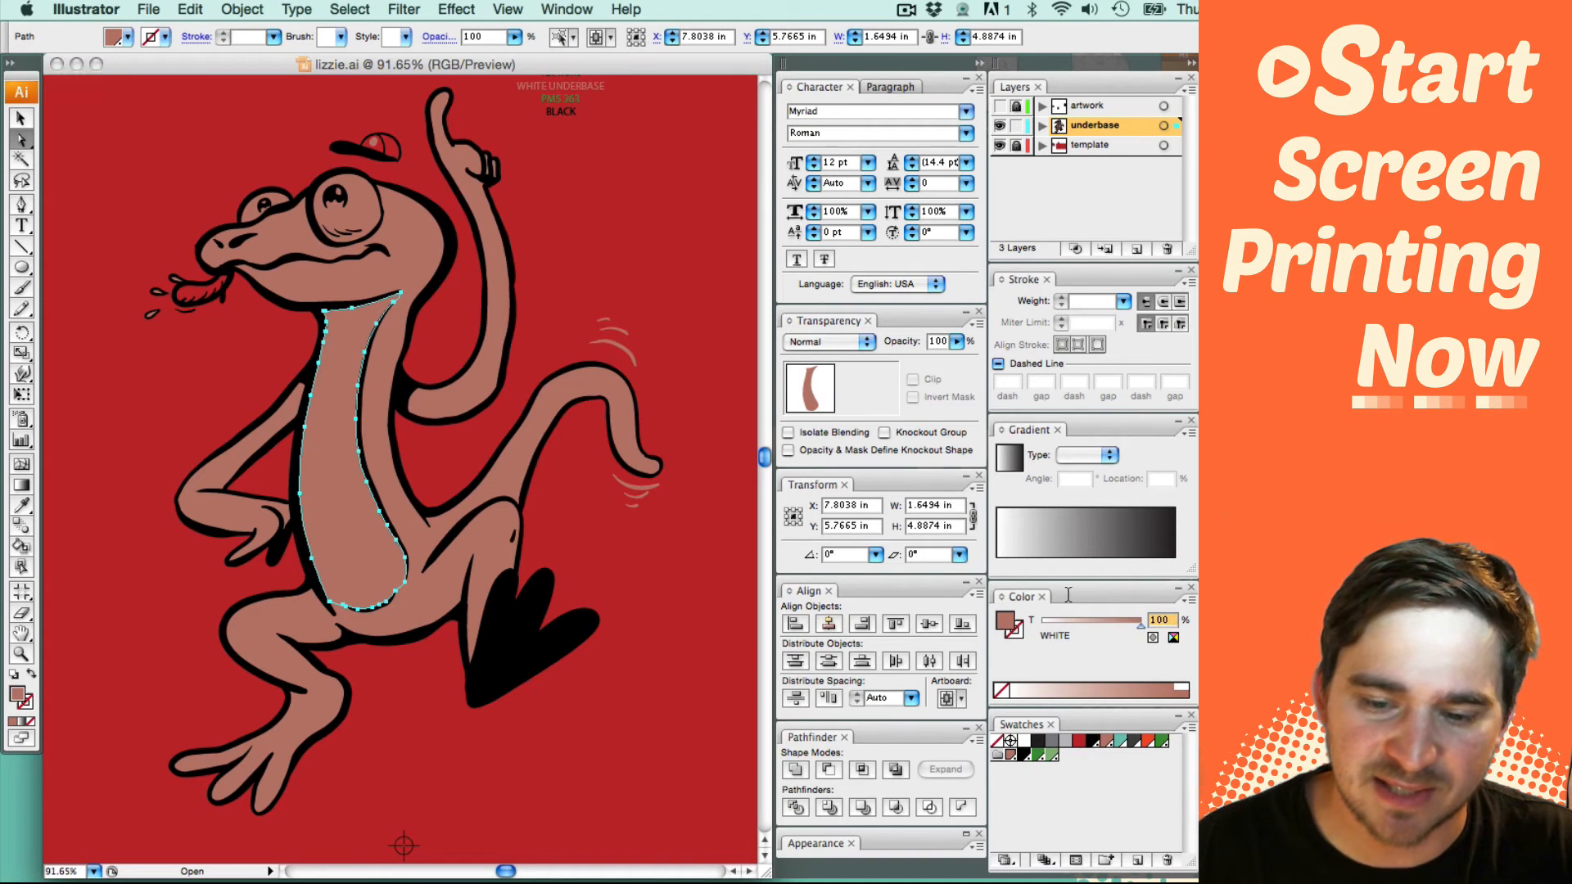
text(60)
key(Return)
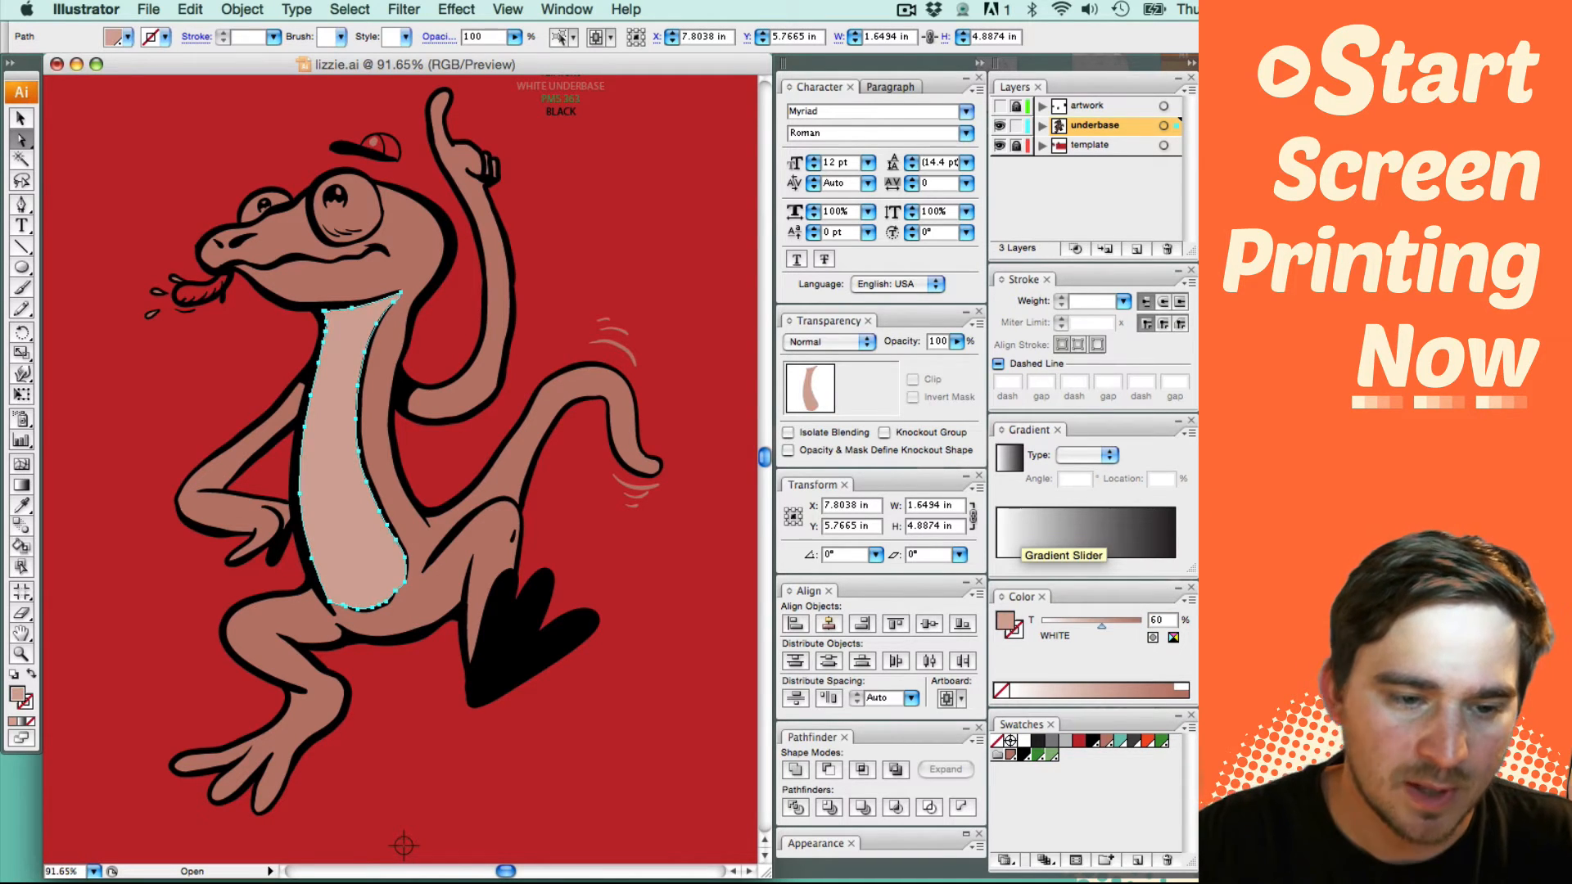
click(546, 299)
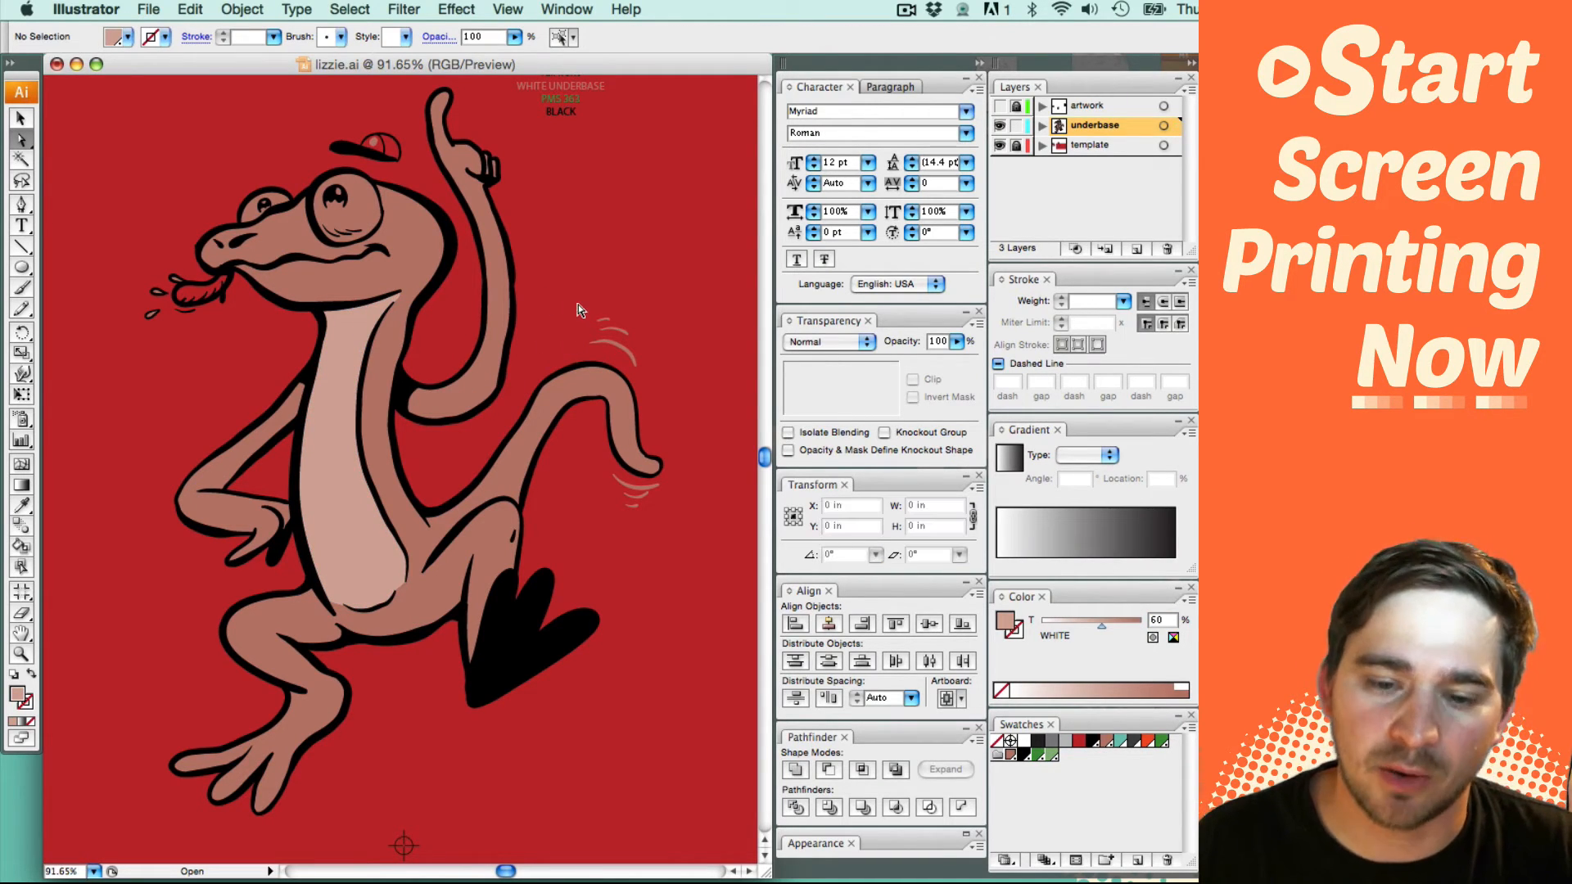
key(super+z)
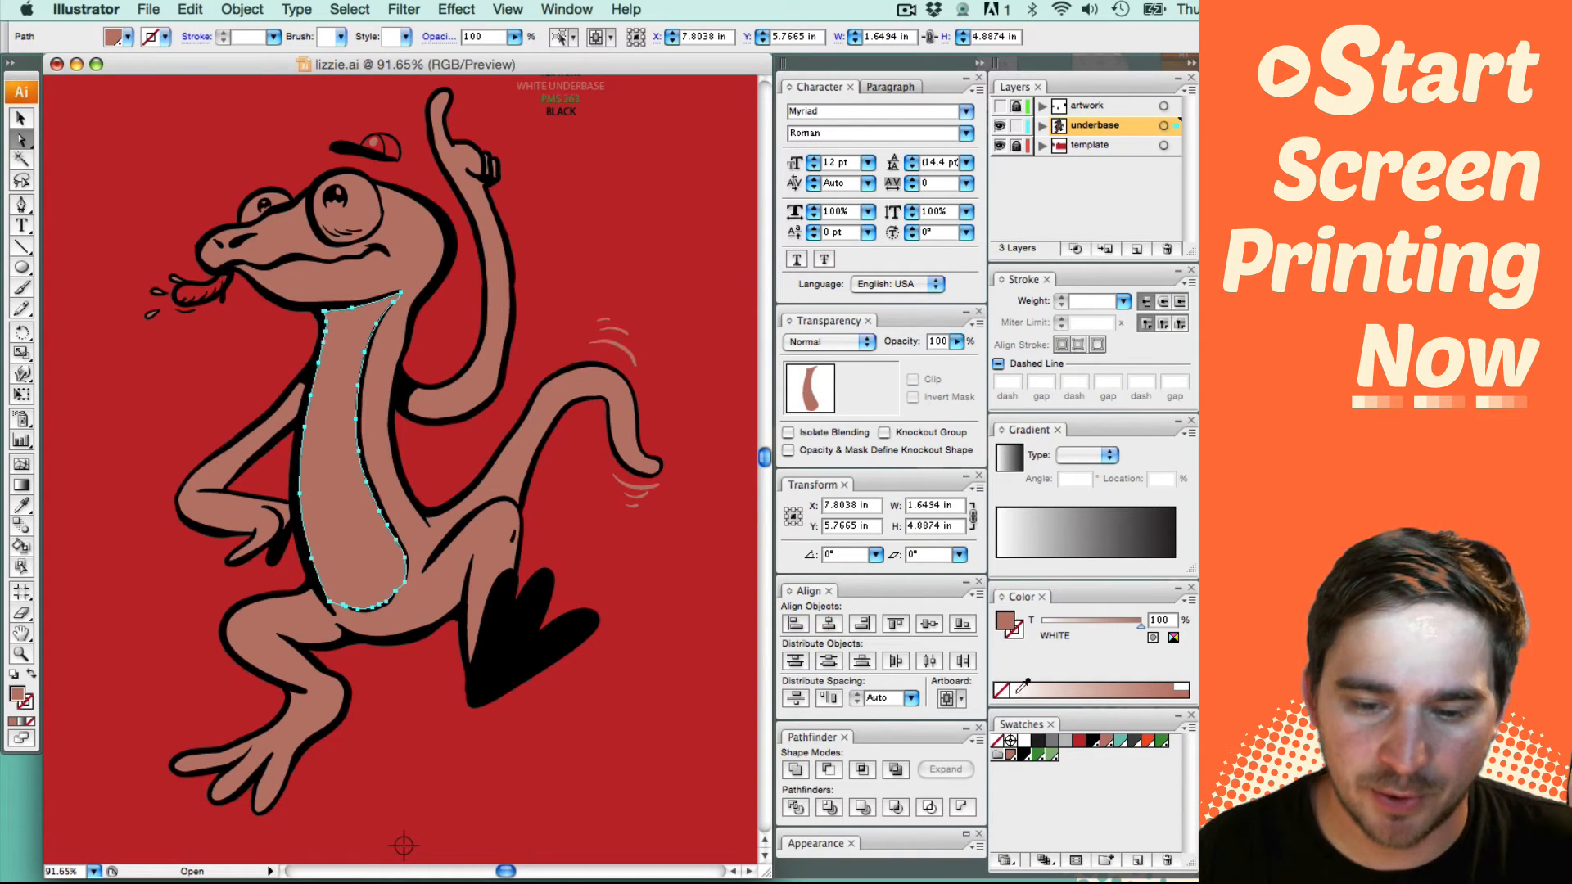
Step: Deselect the belly and set the WHITE spot swatch's display color to C 0, M 0, Y 0, K 0
key(super+shift+a)
double_click(1011, 755)
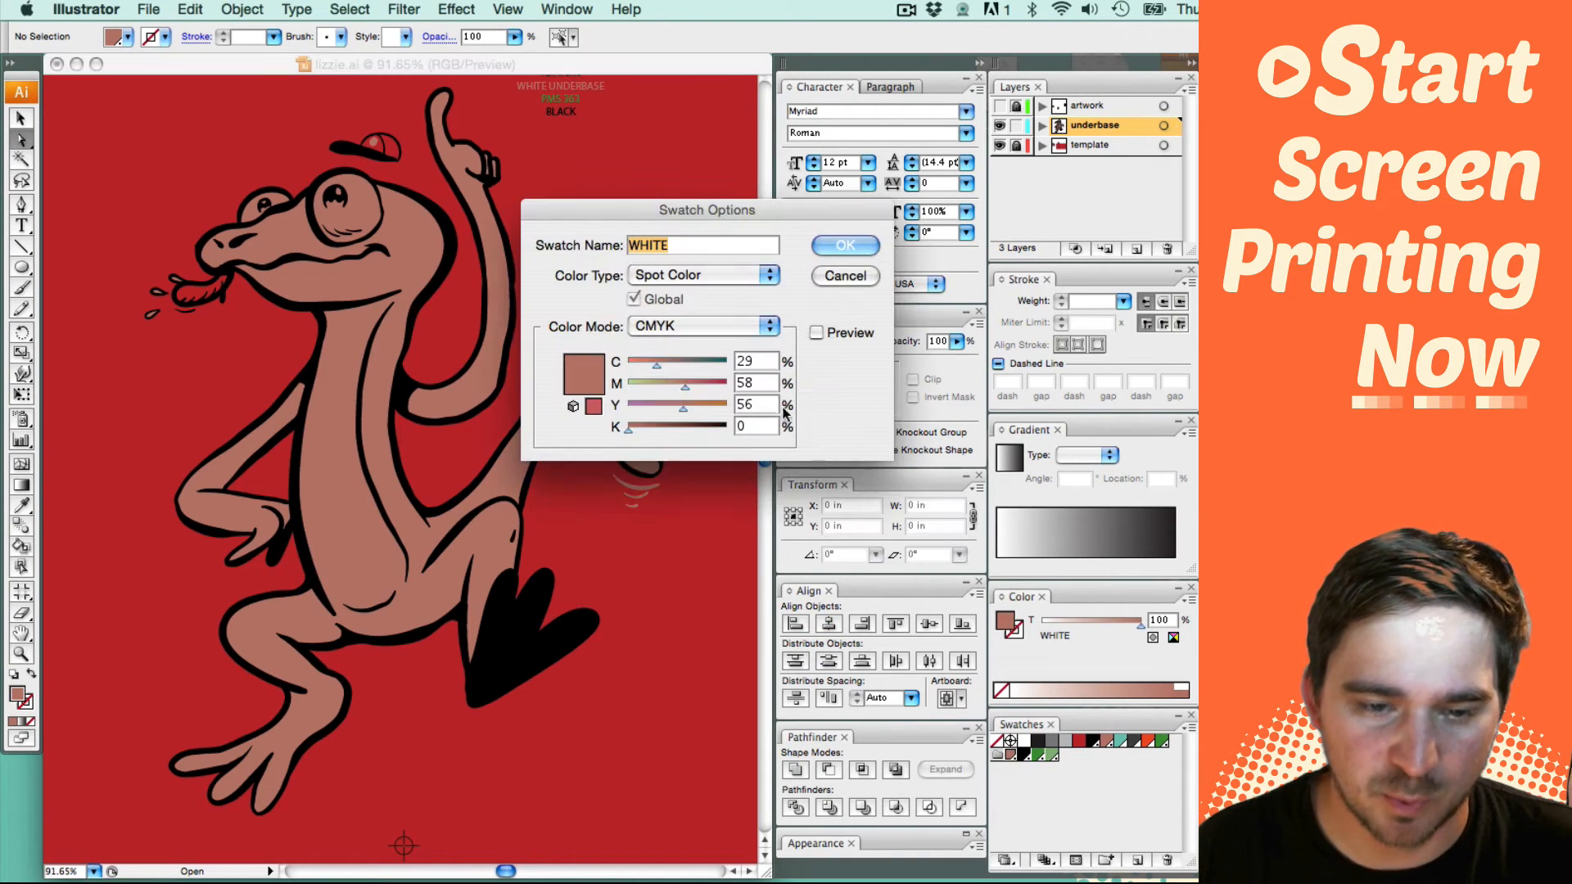
drag(677, 408, 616, 387)
drag(657, 365, 556, 369)
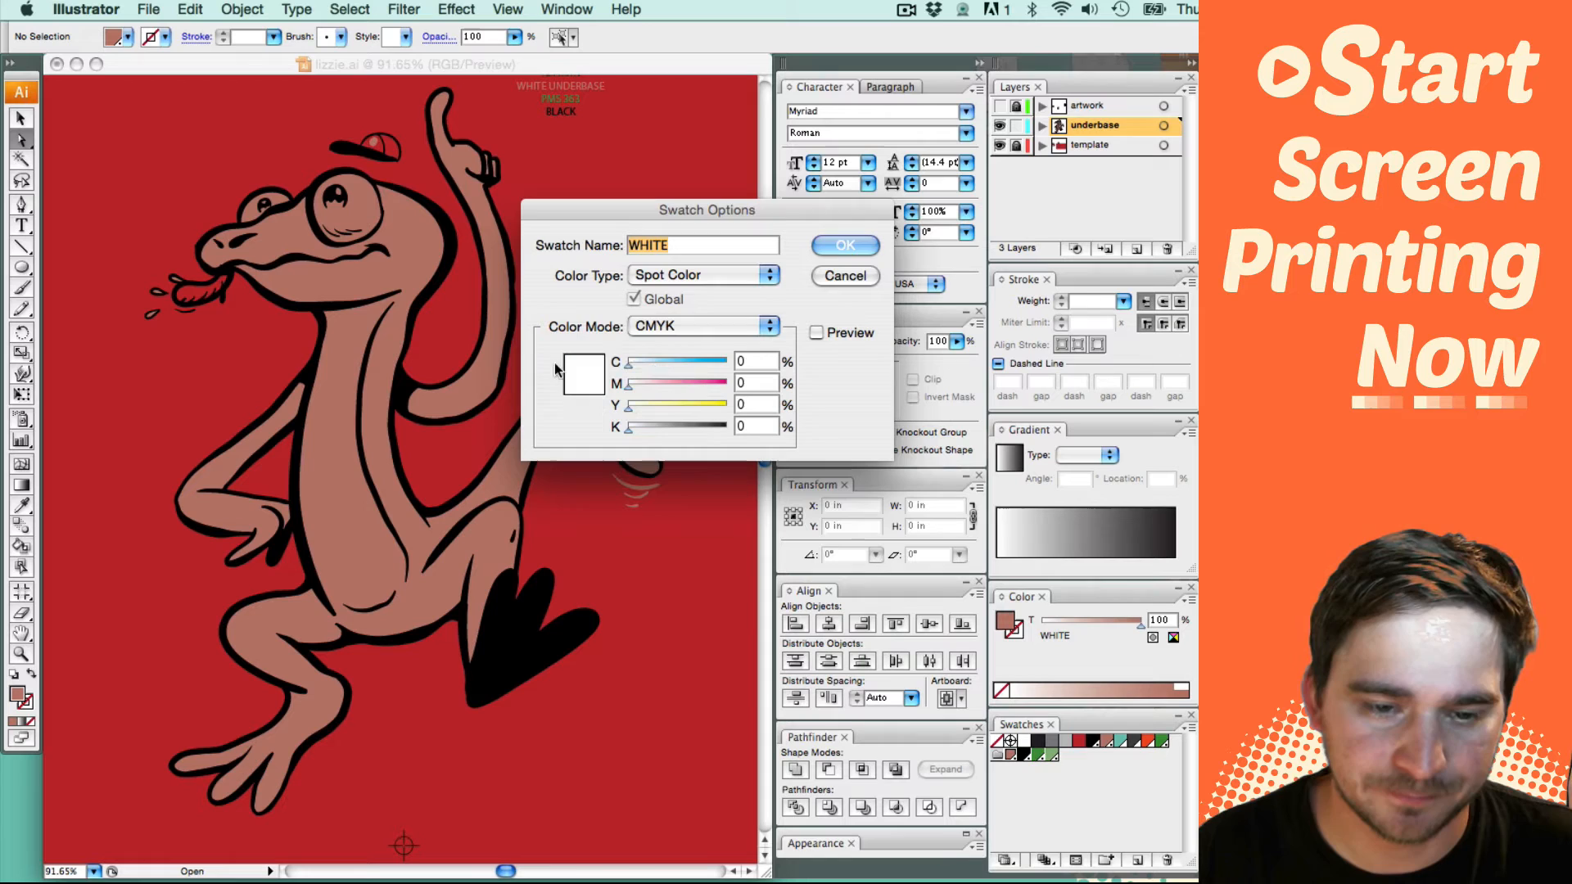
click(843, 245)
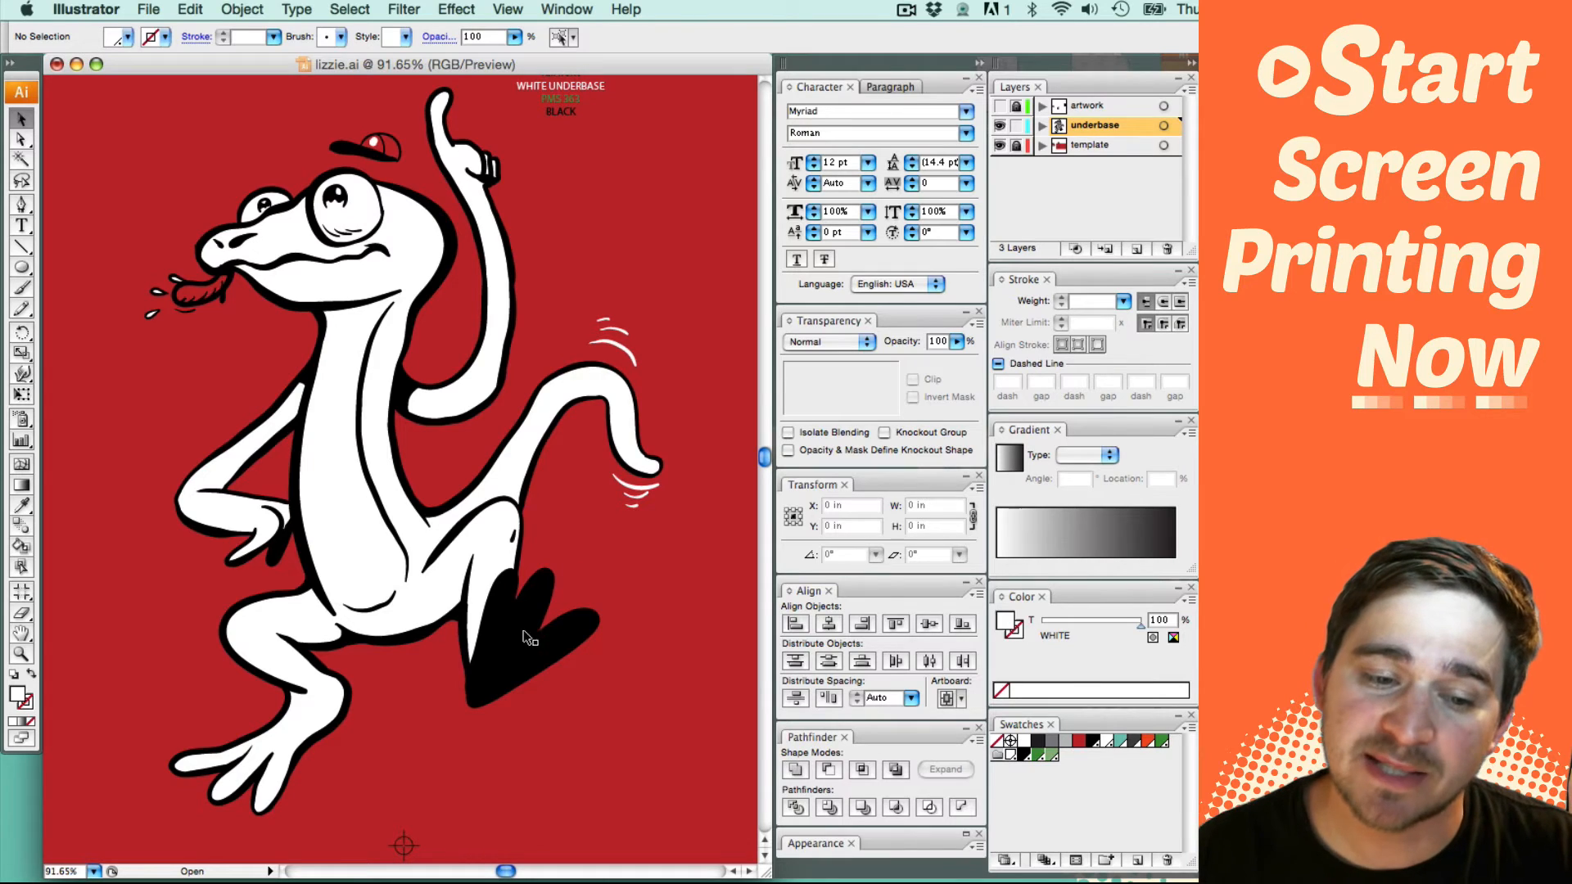
Step: Try shifting the underbase lizard and its black linework aside, undo the moves, and deselect the artwork
click(550, 610)
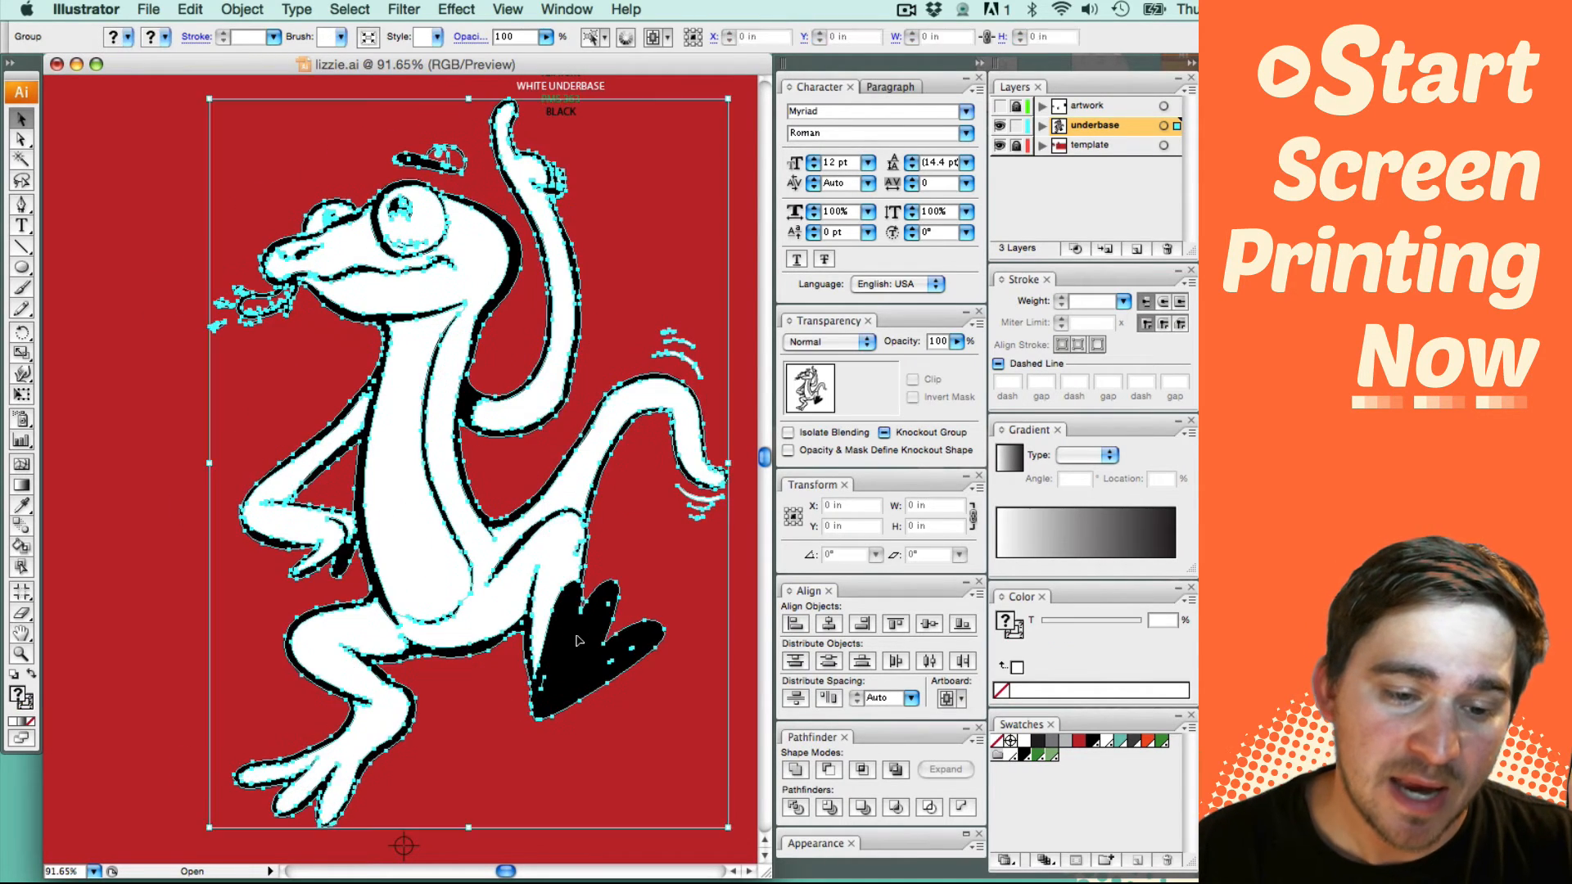
click(623, 611)
key(a)
drag(528, 638, 601, 636)
key(super+z)
click(658, 617)
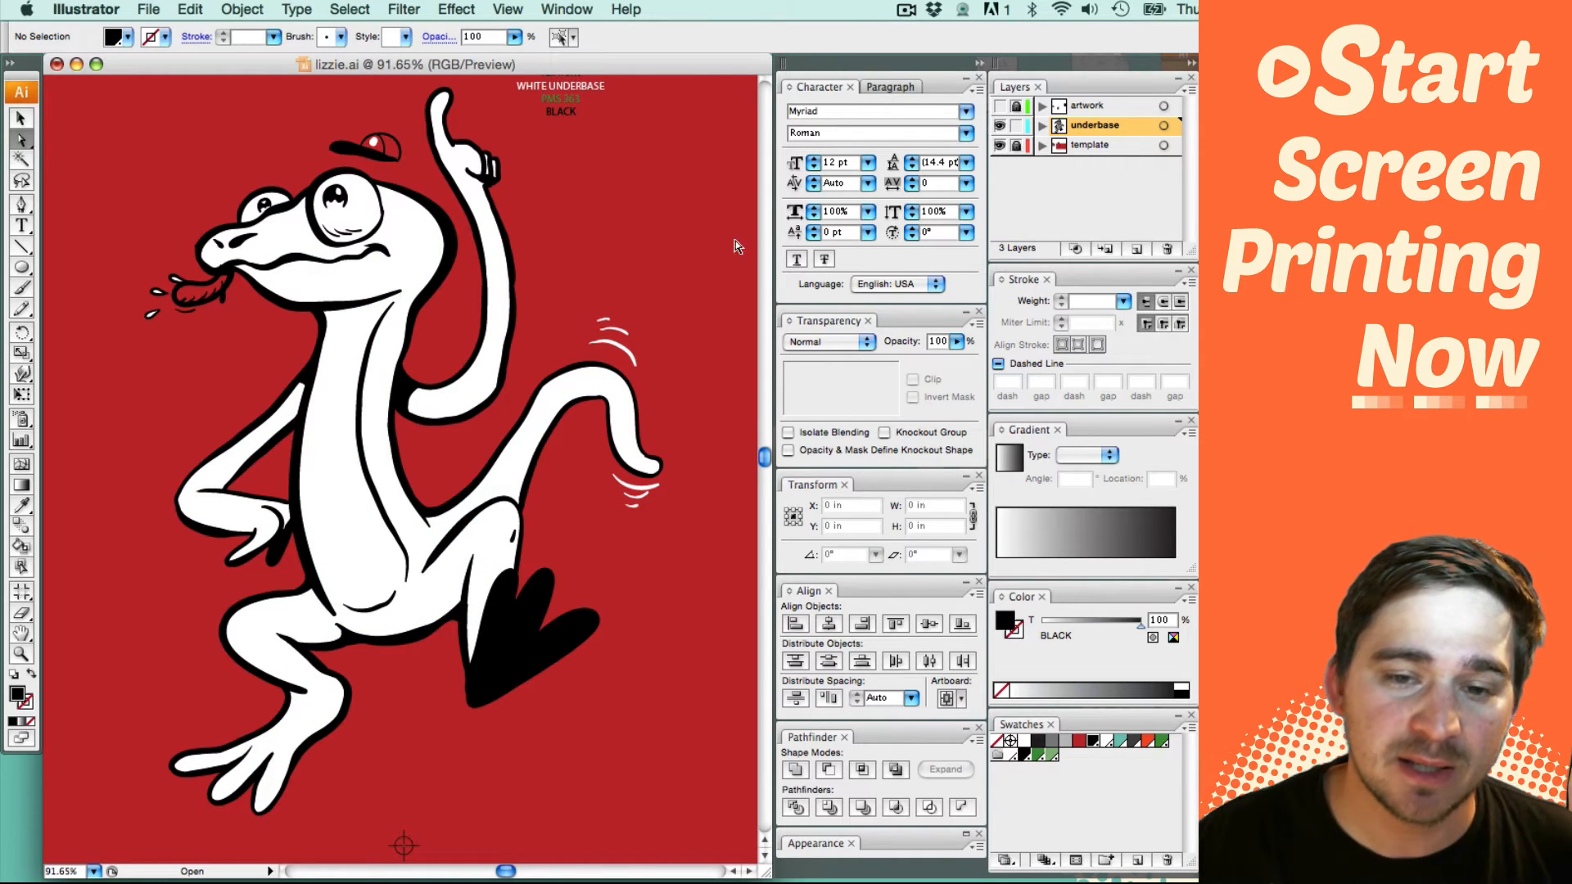
Step: Hide the underbase layer and make the artwork layer visible and unlocked
click(999, 125)
click(1000, 105)
click(1016, 106)
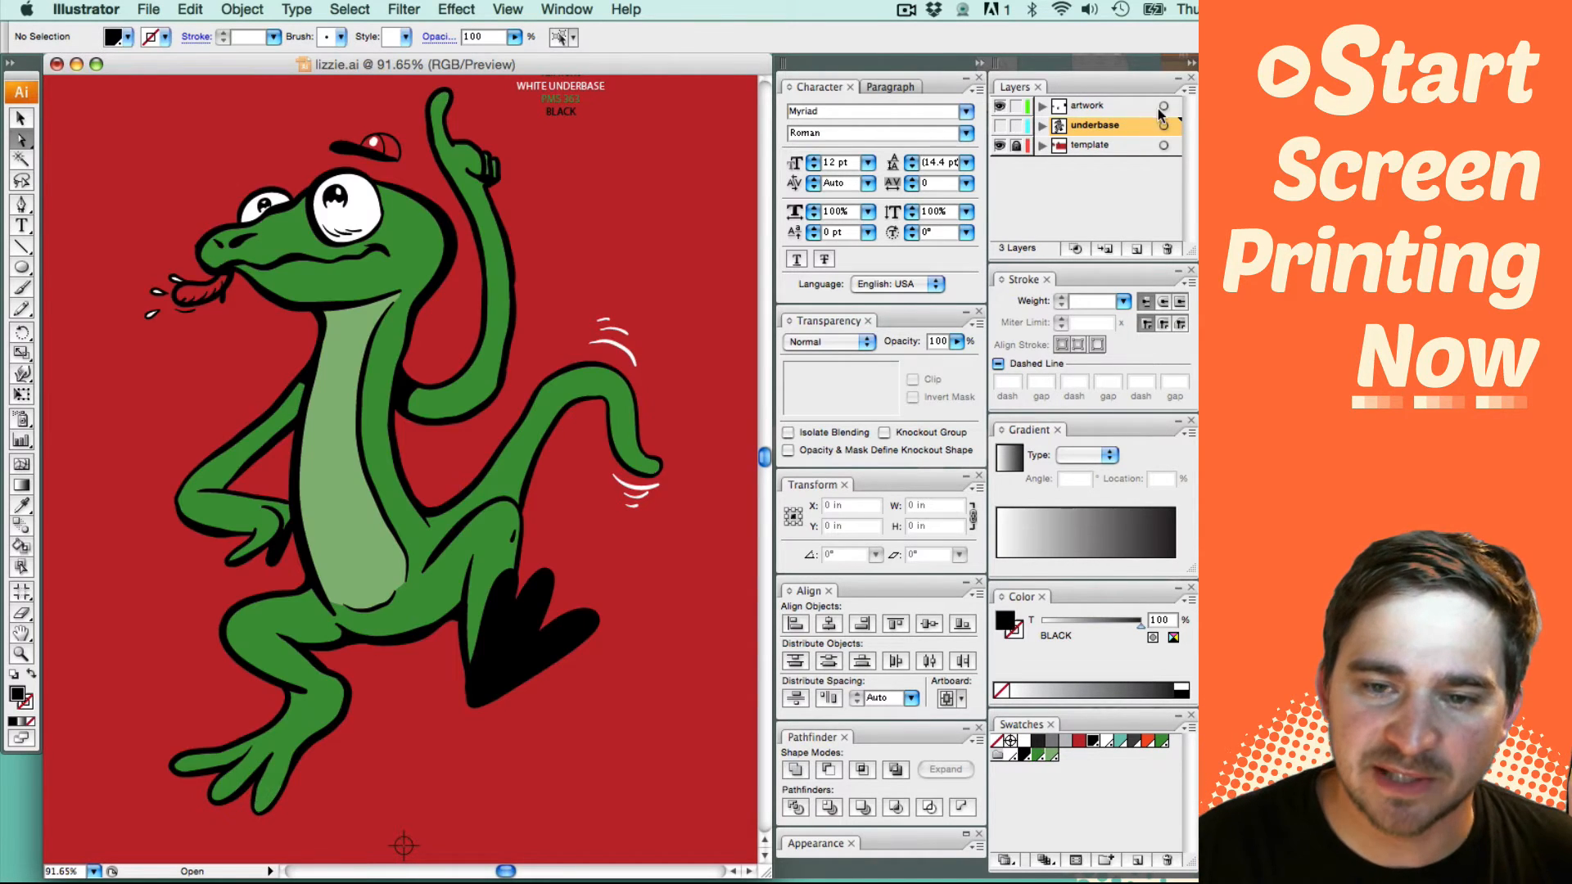
Step: Set the artwork layer's blending mode to Multiply and show the underbase layer beneath it
click(1163, 106)
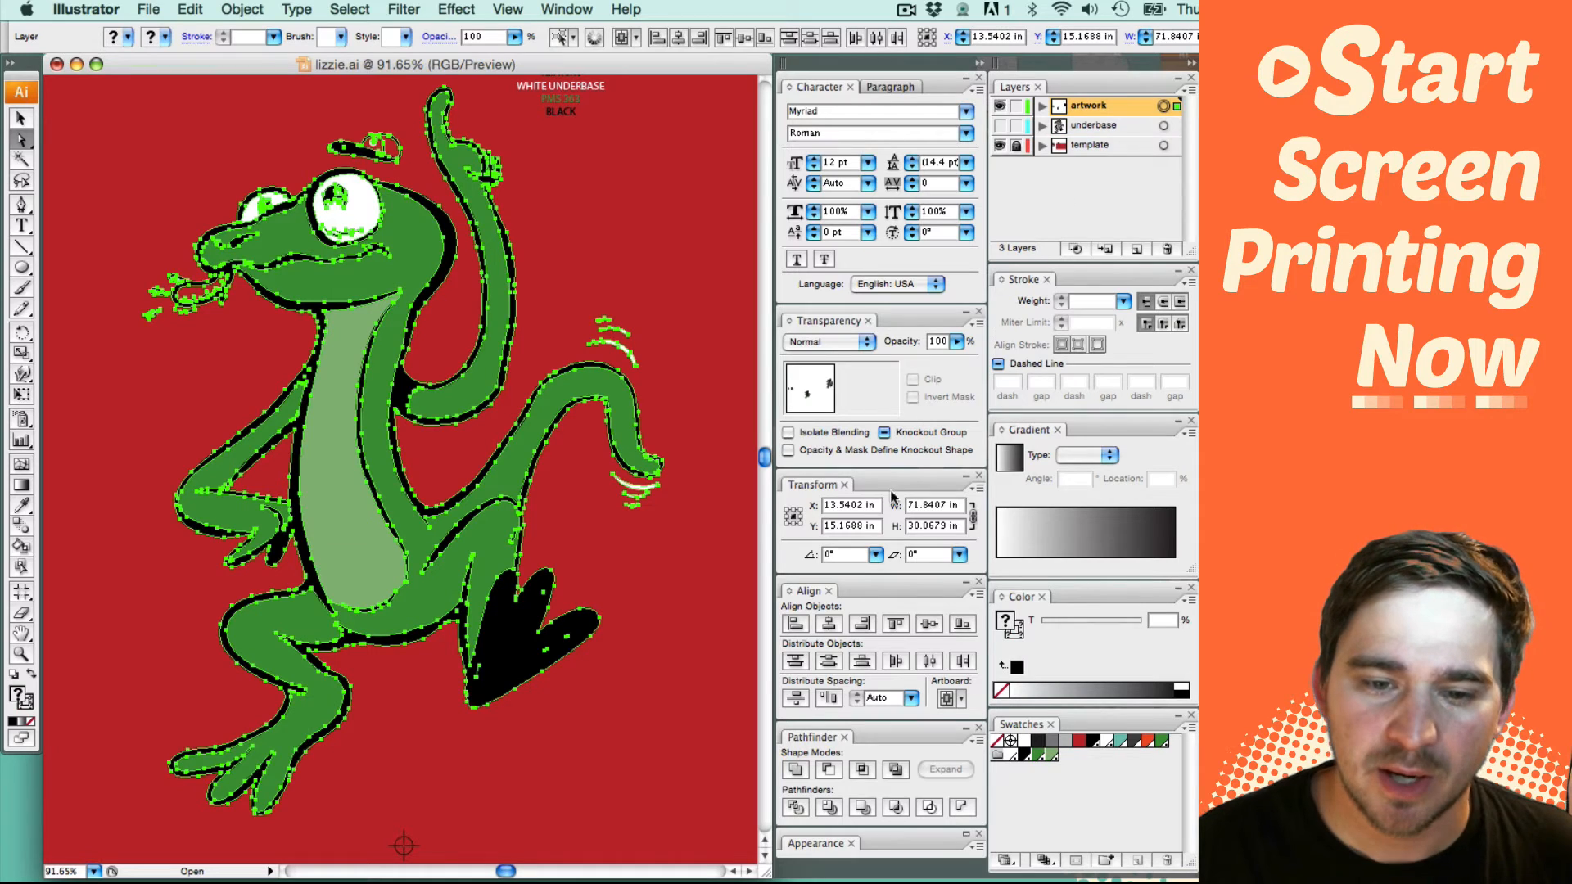
click(839, 342)
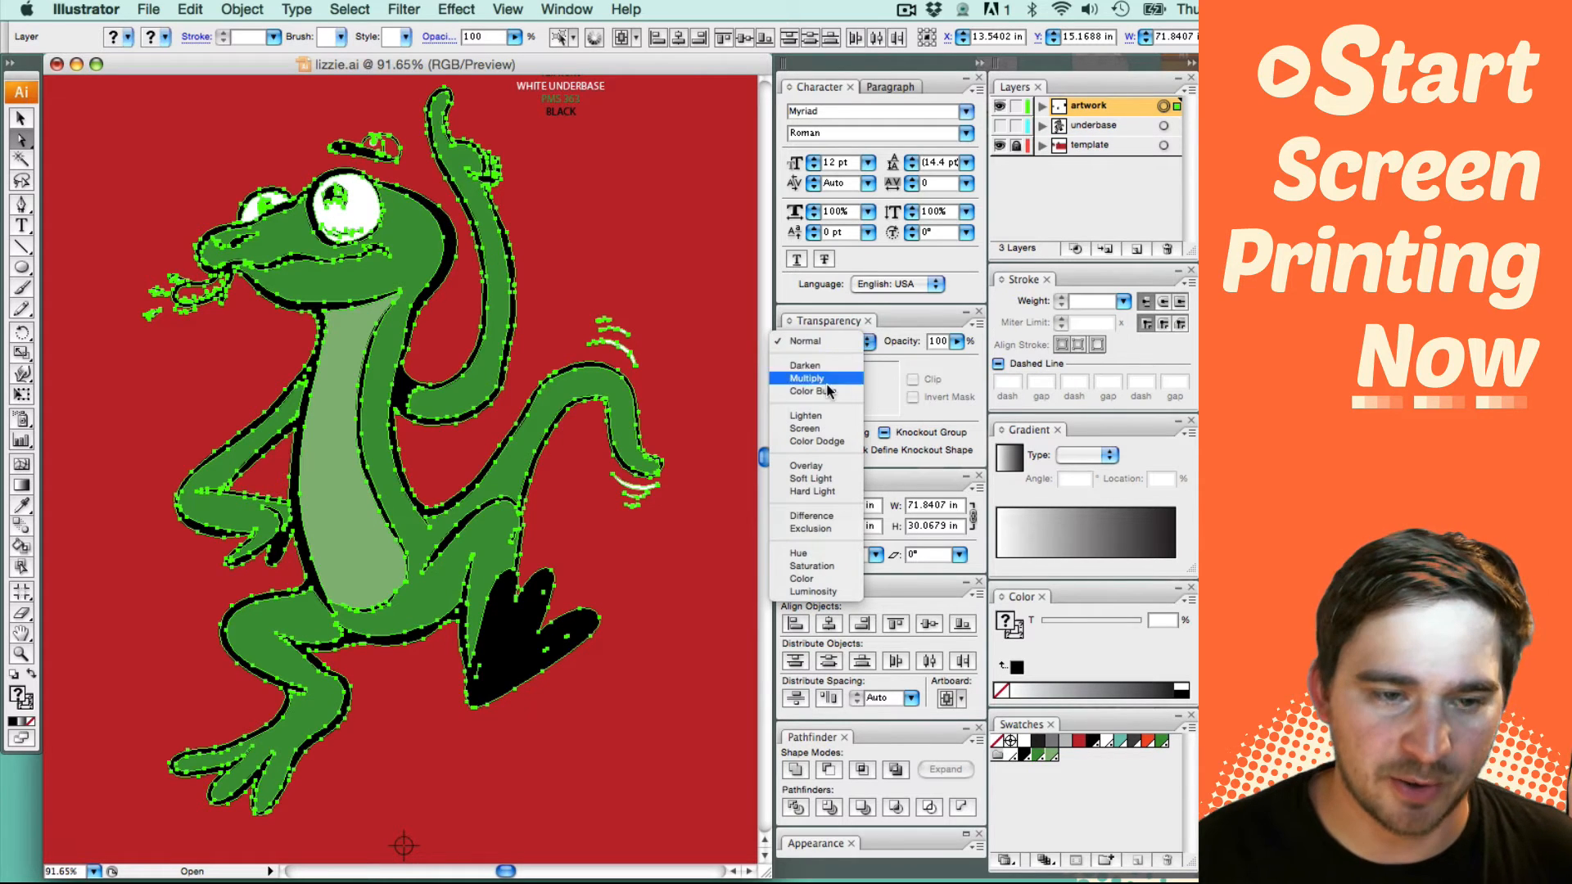
click(818, 378)
click(718, 299)
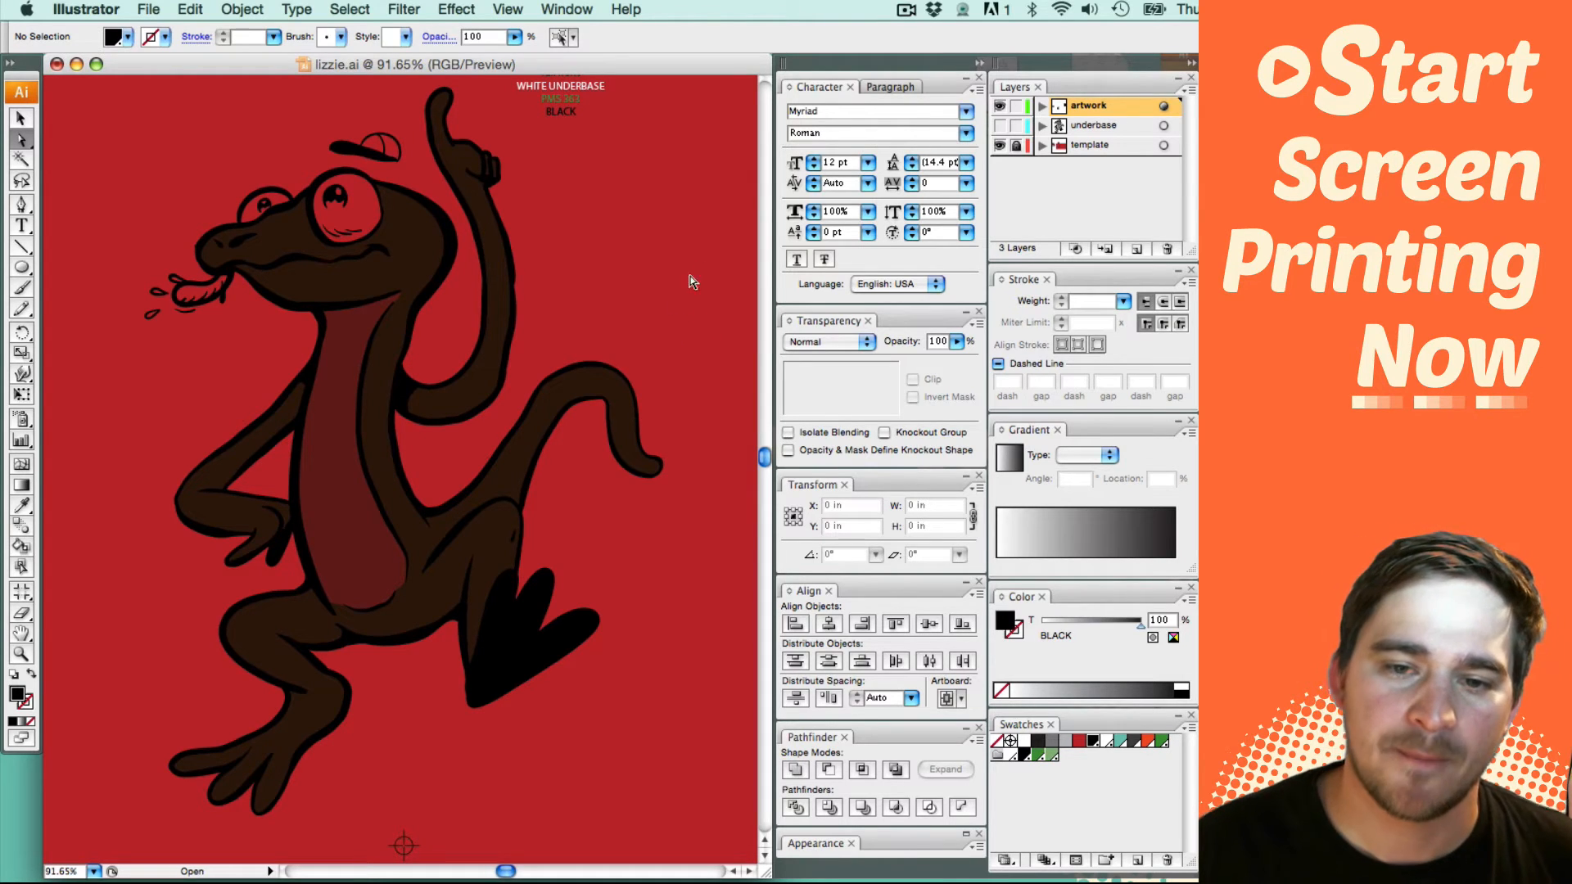
click(999, 125)
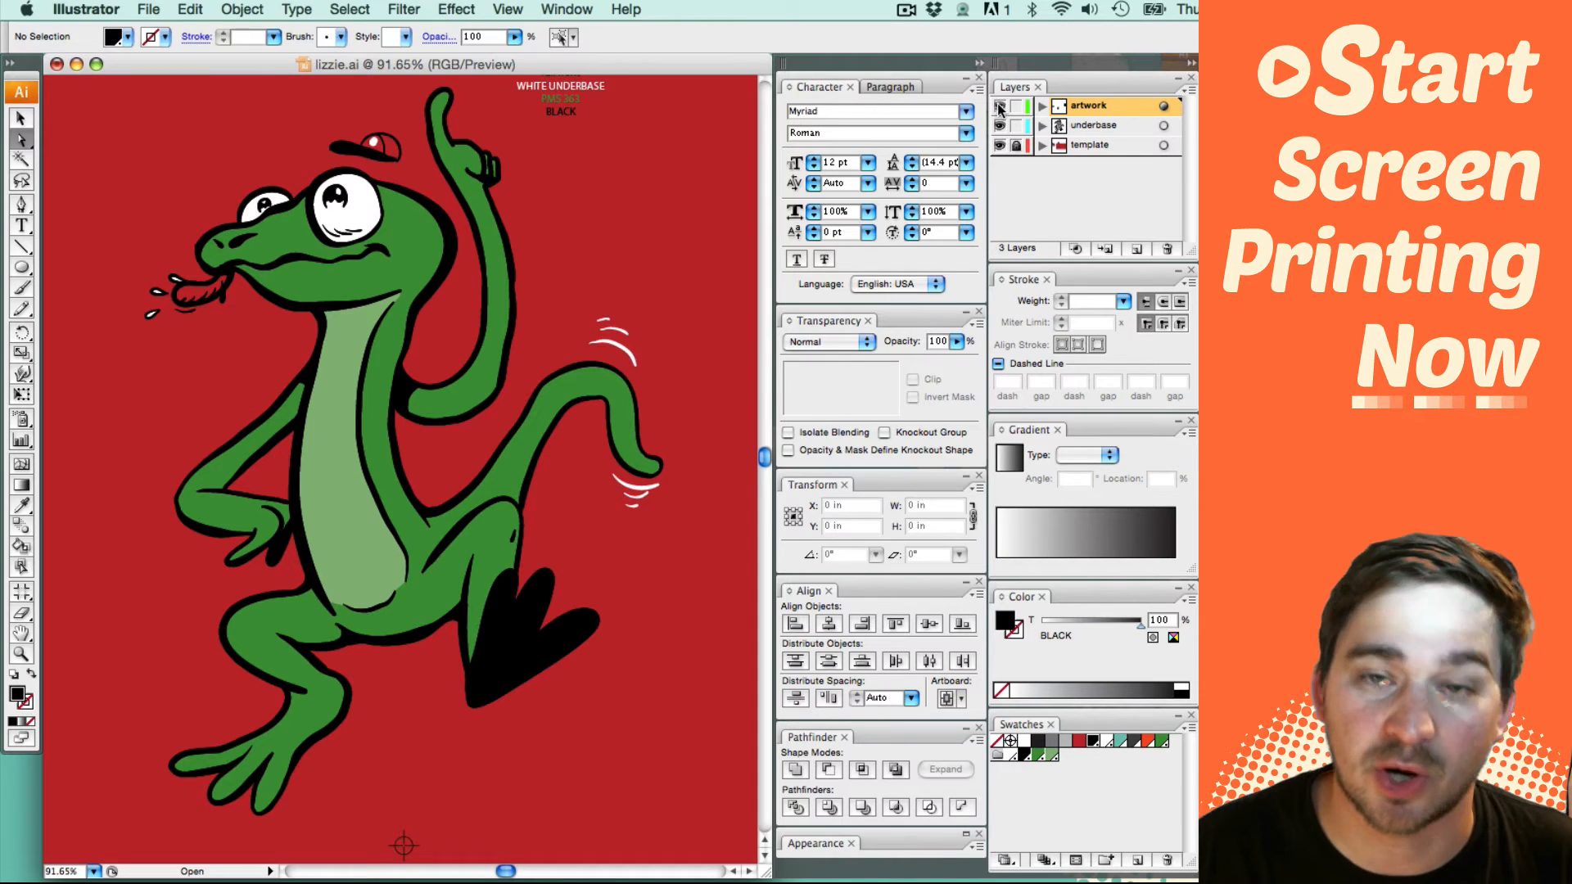
Step: Set the whole artwork layer's blending mode back to Normal and deselect it
click(1163, 106)
click(826, 342)
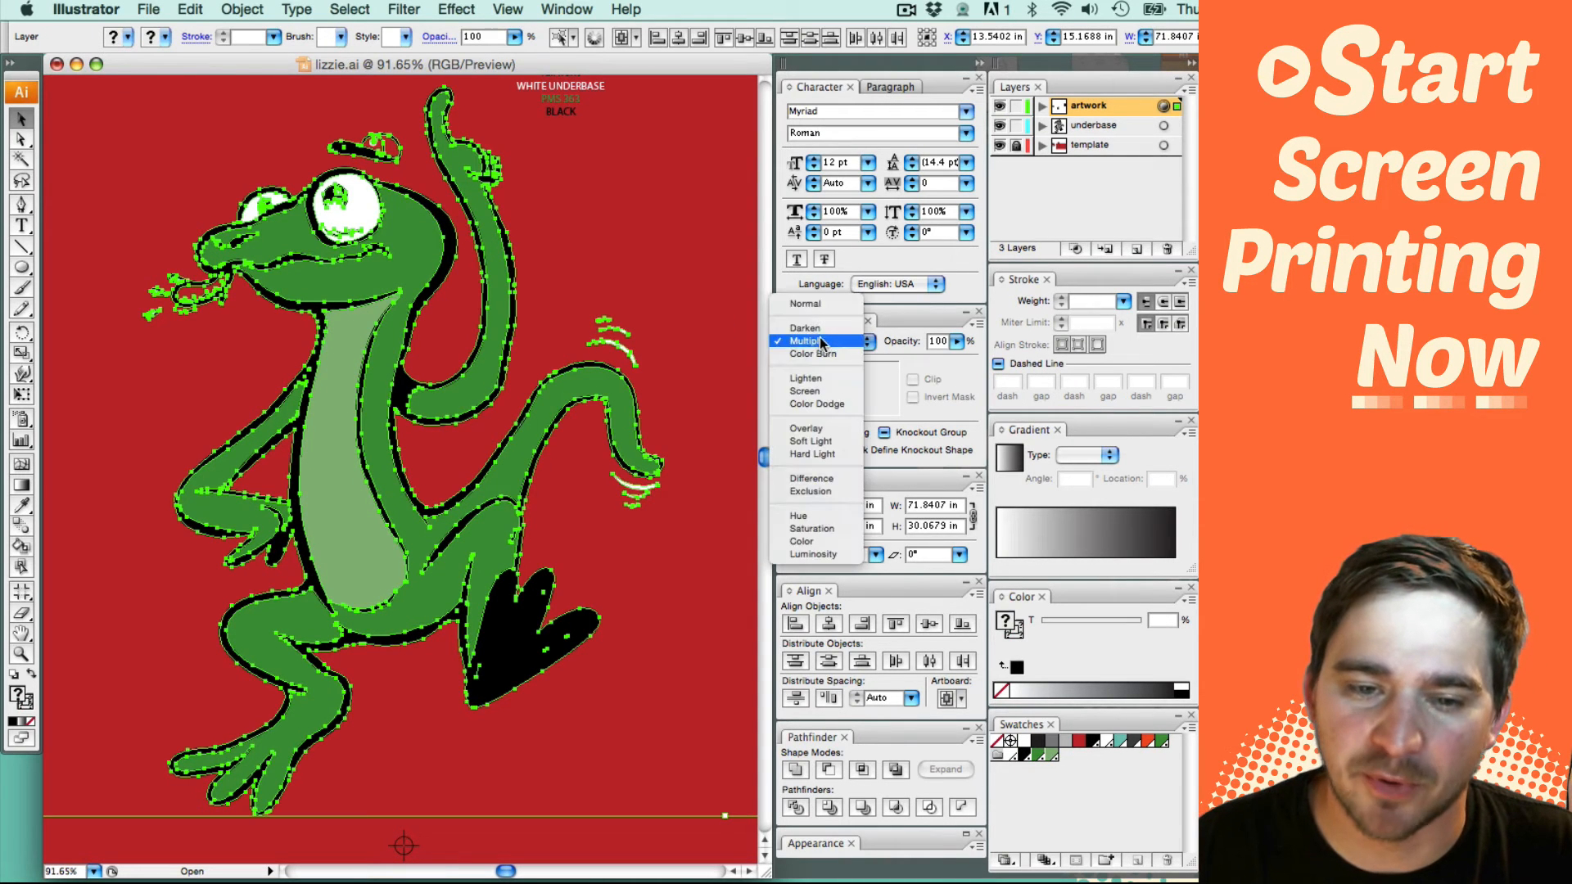
click(814, 305)
key(super+shift+a)
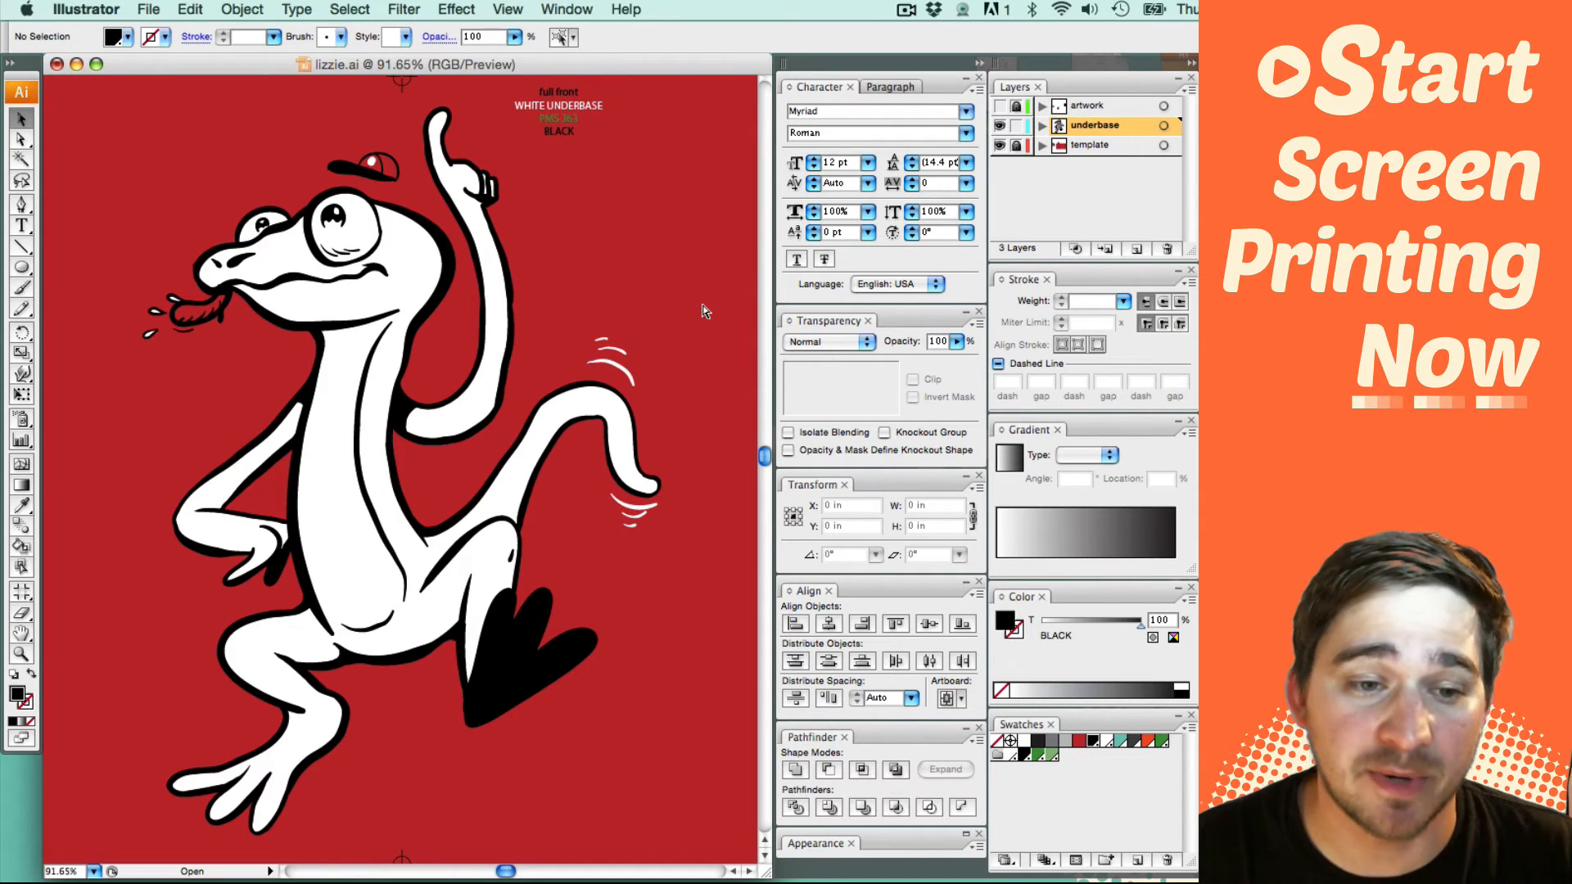
Step: Empty and lock the underbase layer, and make the artwork layer visible, unlocked and active
key(super+a)
key(Delete)
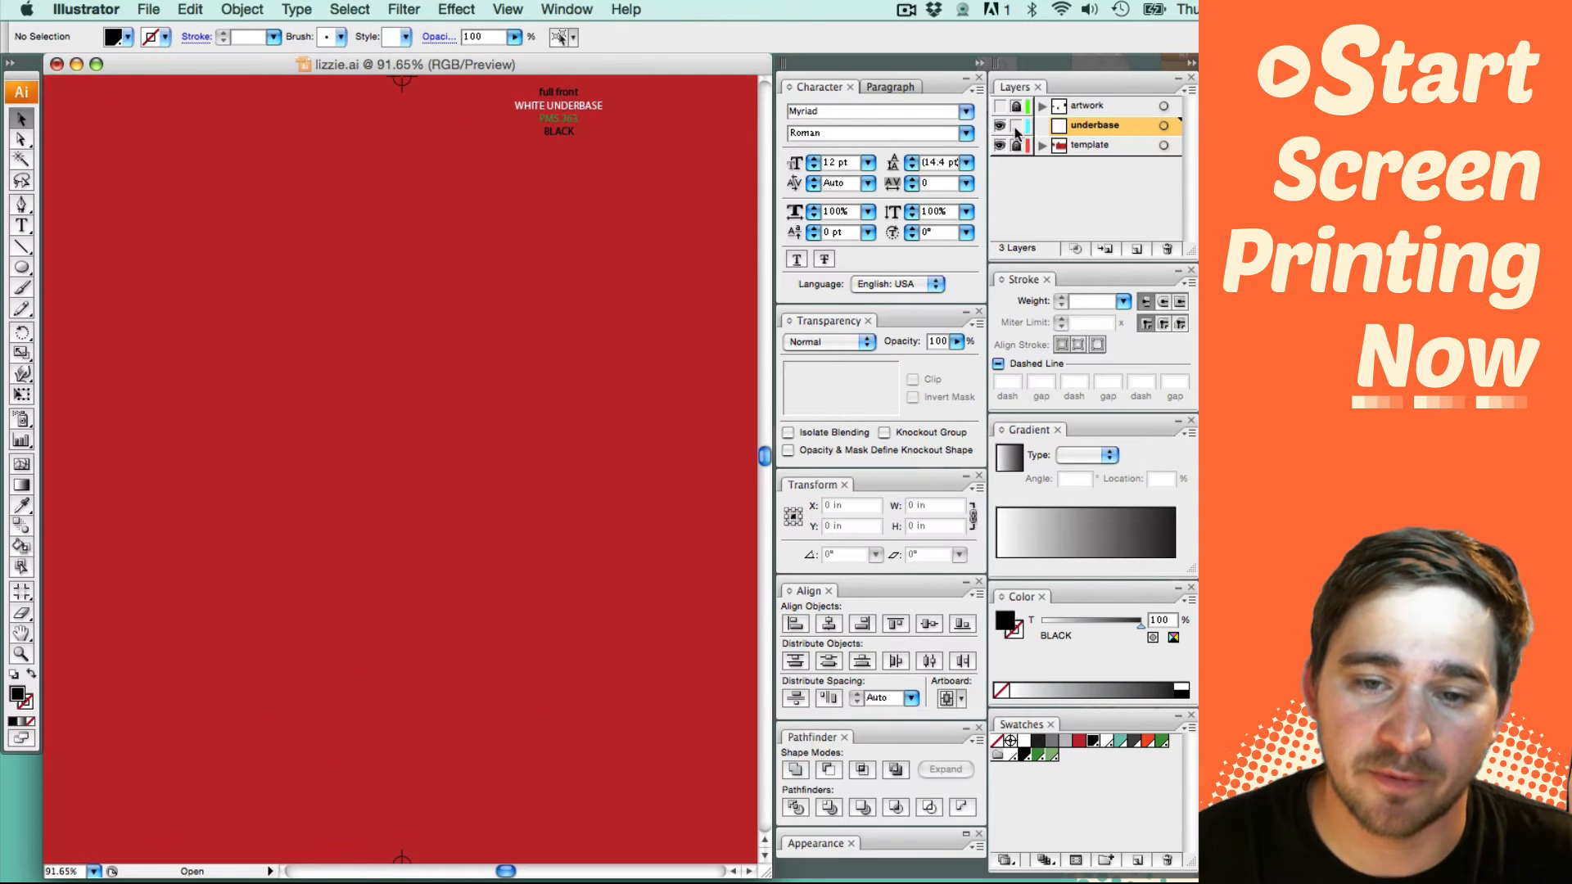
click(999, 106)
click(1016, 127)
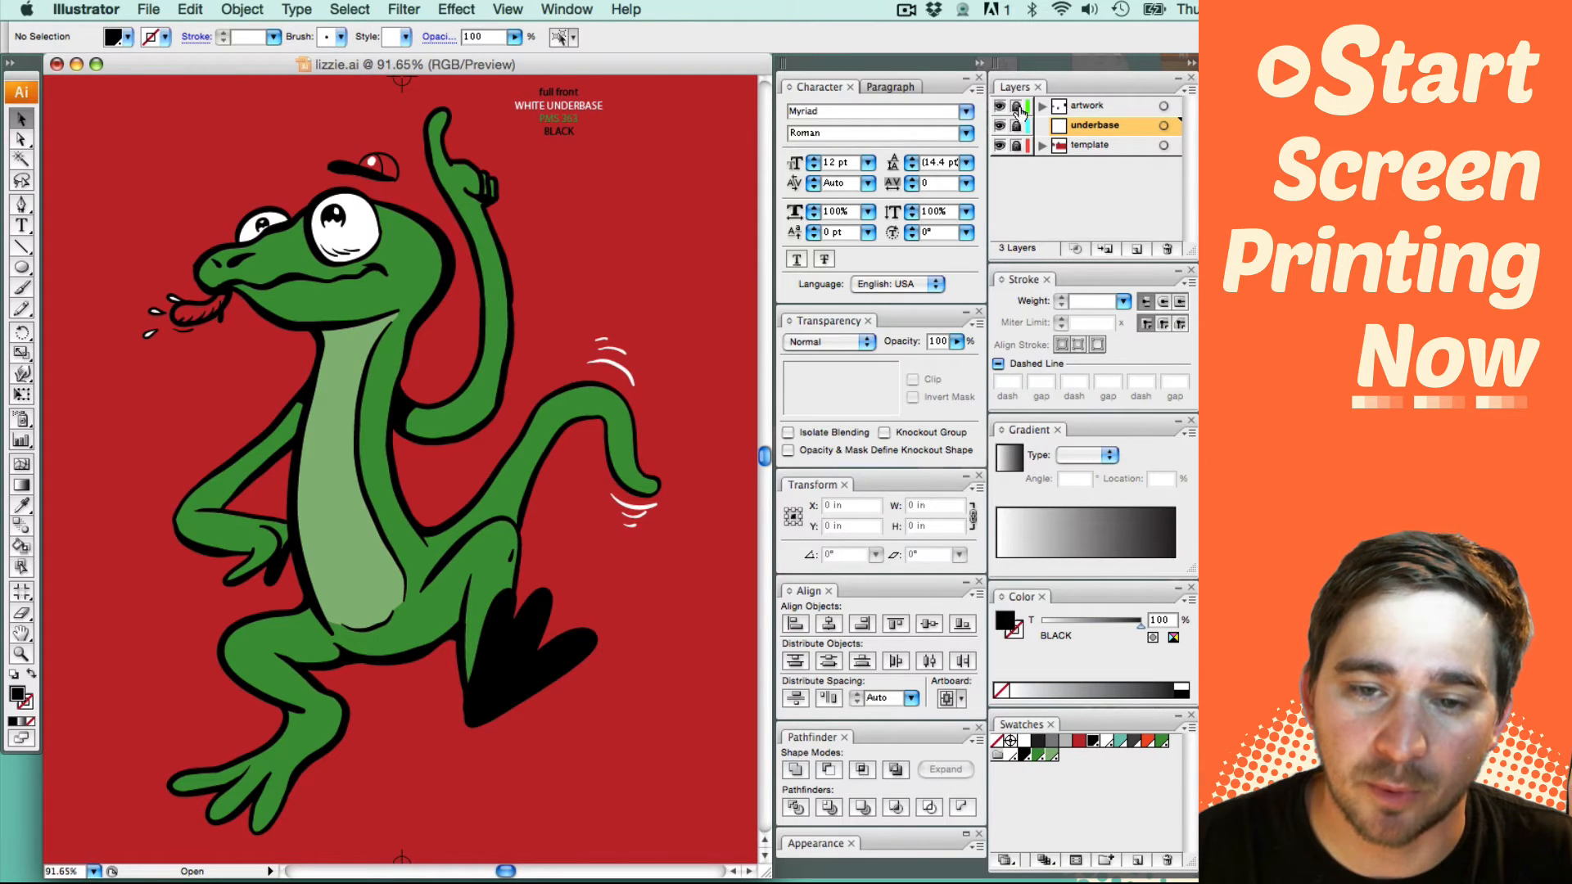
click(1016, 106)
click(1072, 106)
Step: Select the black areas inside the lizard group with the Magic Wand and change them to ROYAL PURPLISH BLUE
key(y)
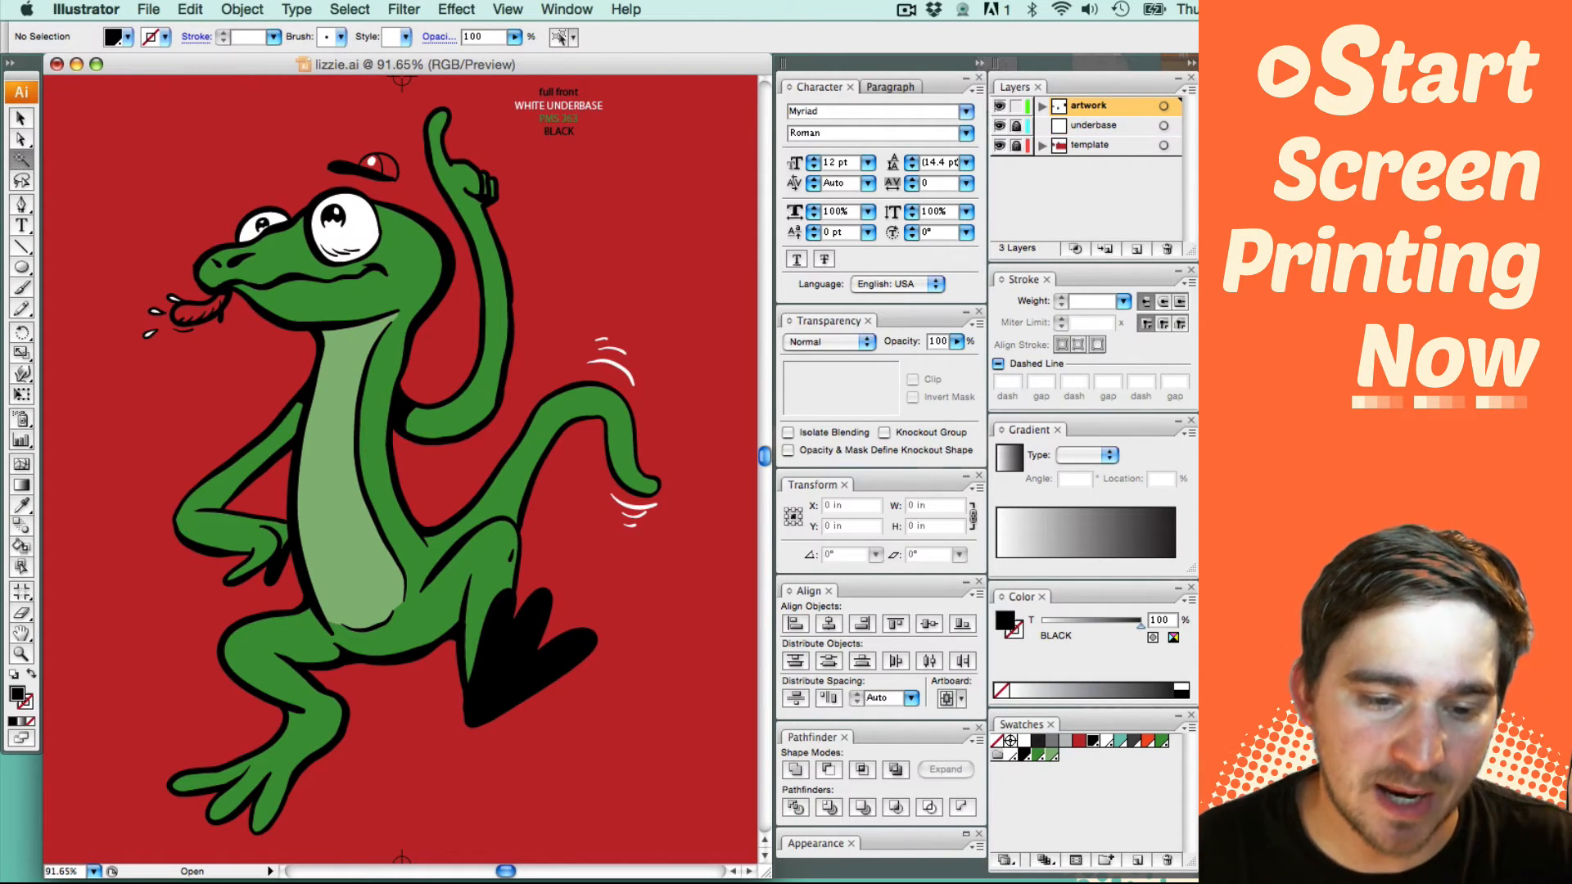
key(v)
double_click(509, 674)
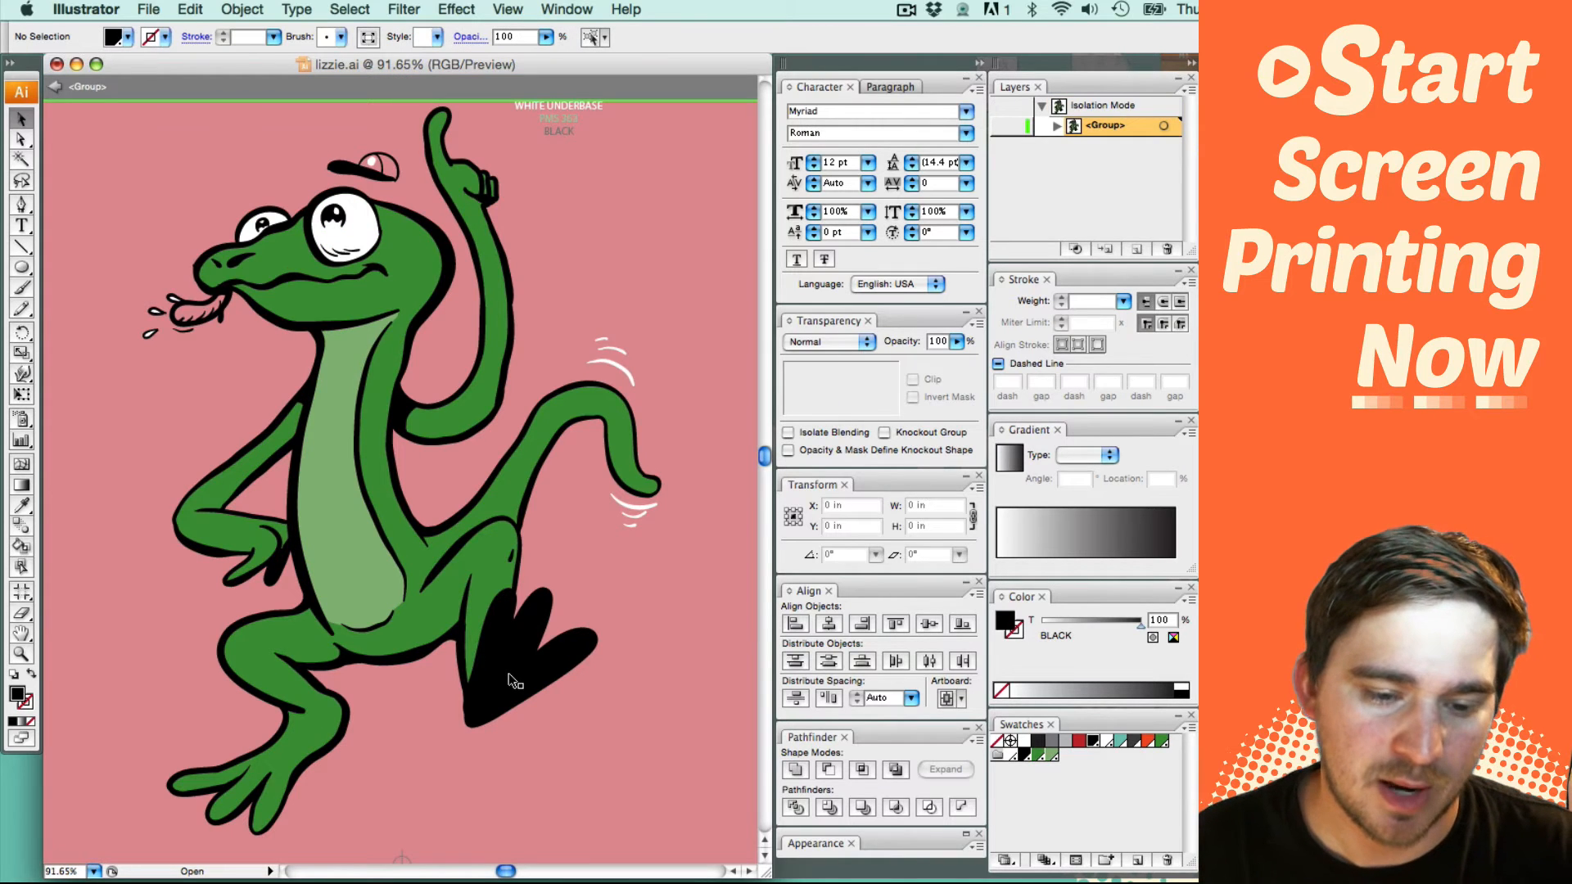
key(y)
click(513, 681)
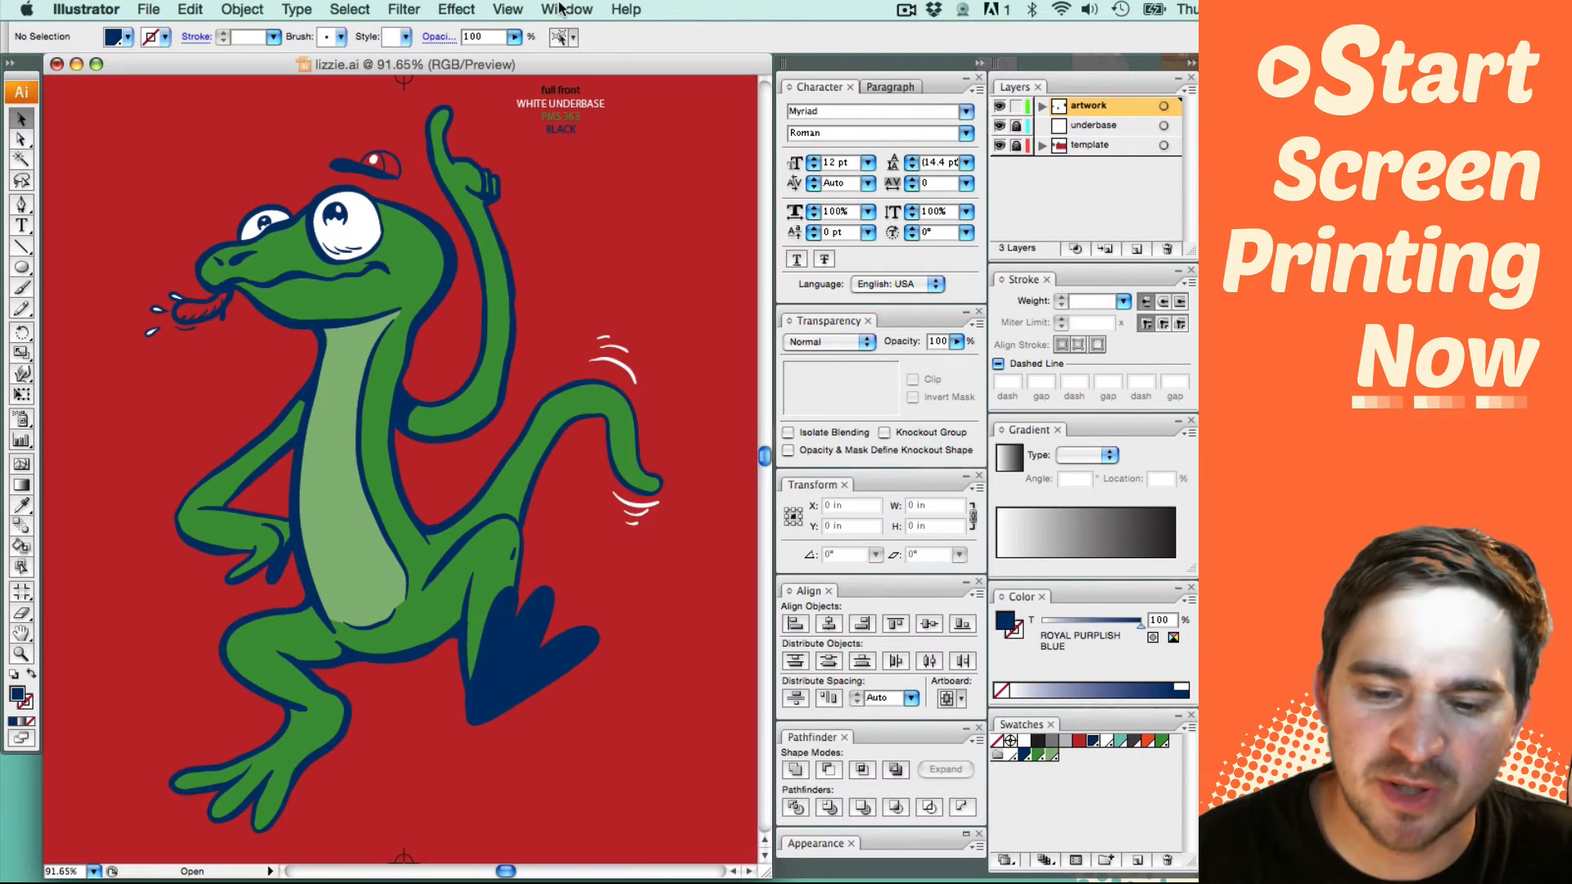
Step: Open the PANTONE solid uncoated color book as a swatch library
click(560, 9)
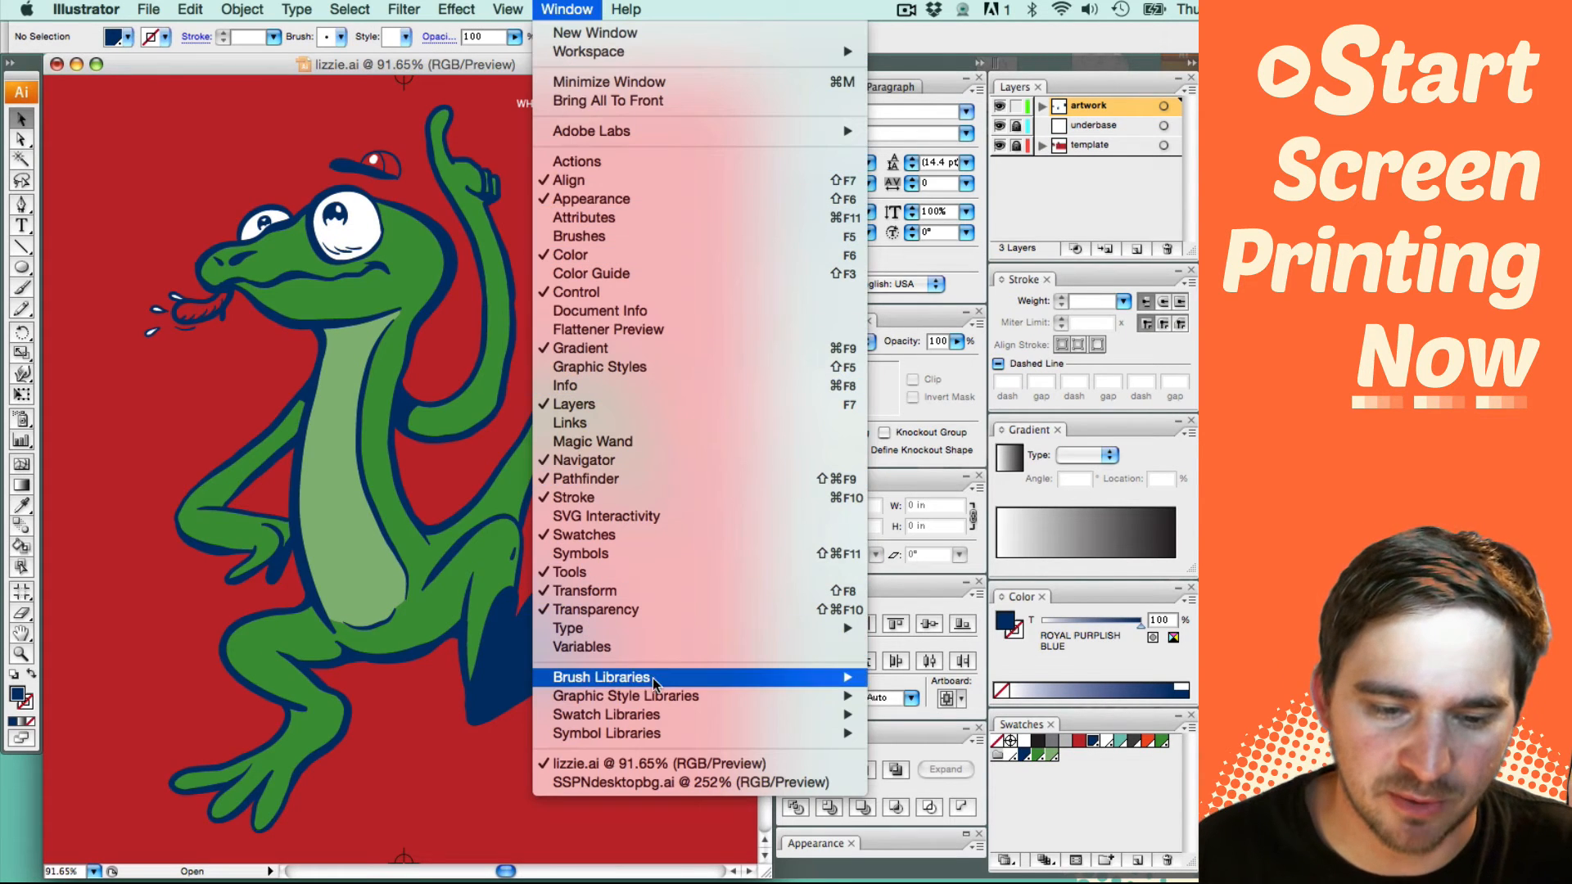
mouse_move(643, 714)
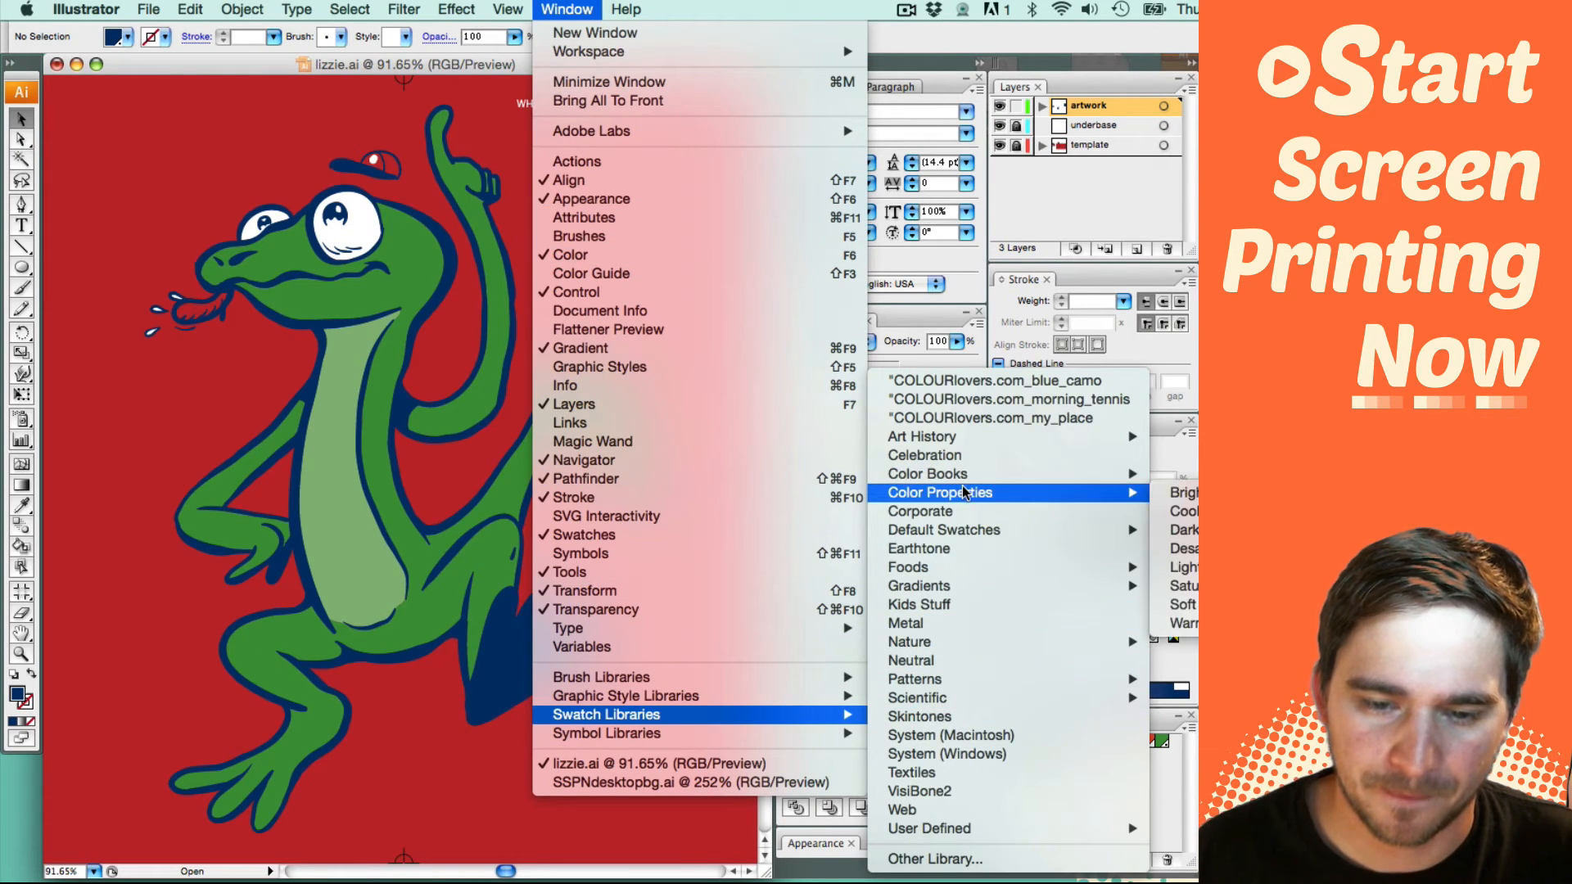
mouse_move(962, 484)
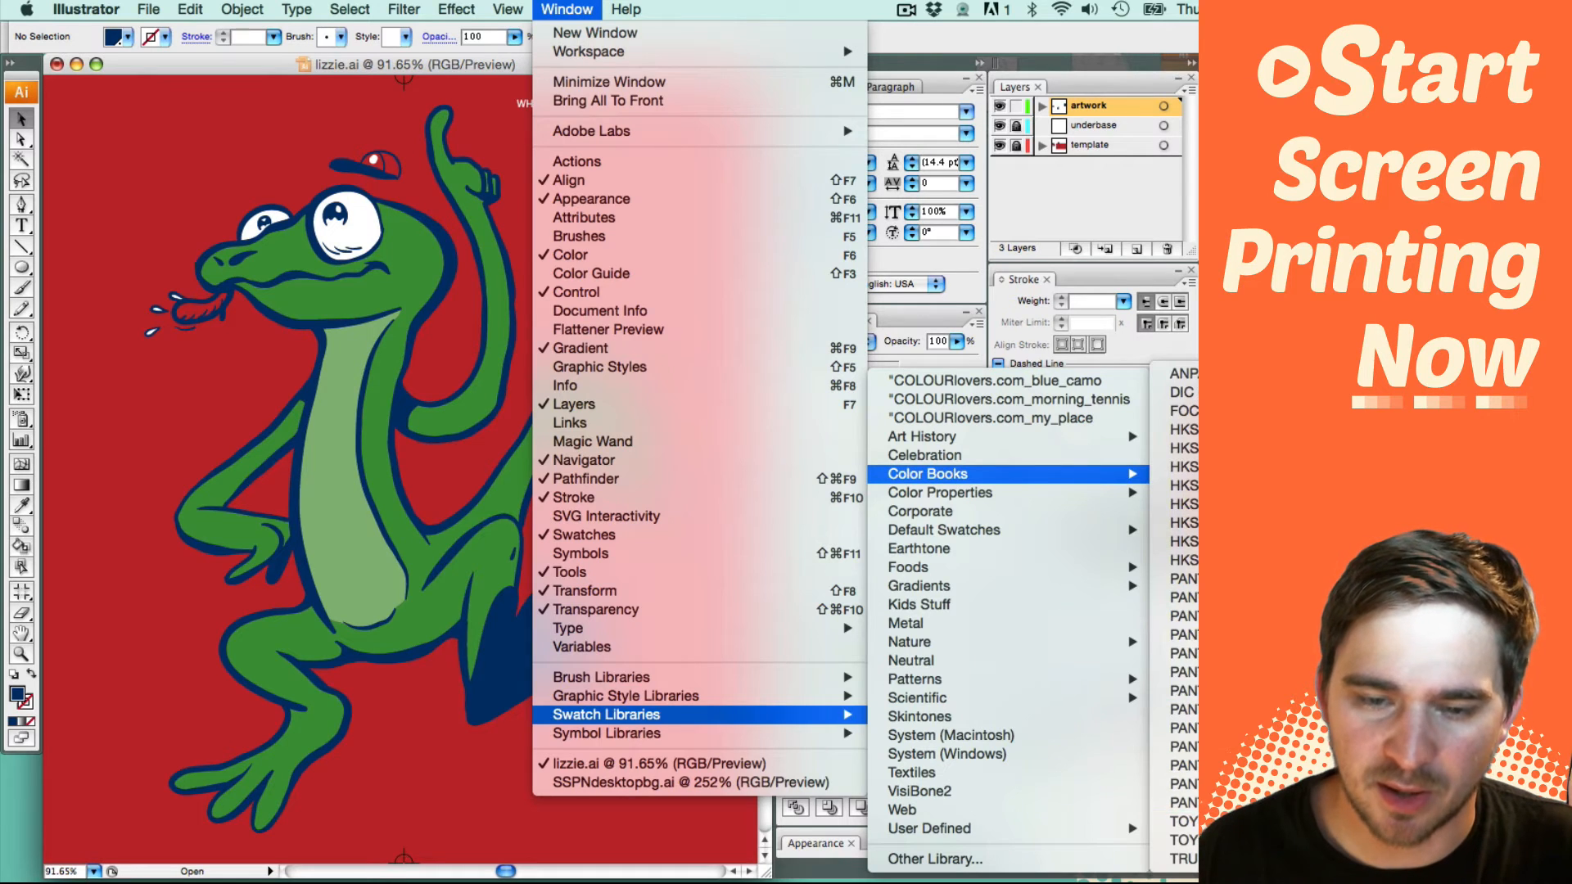
click(1182, 802)
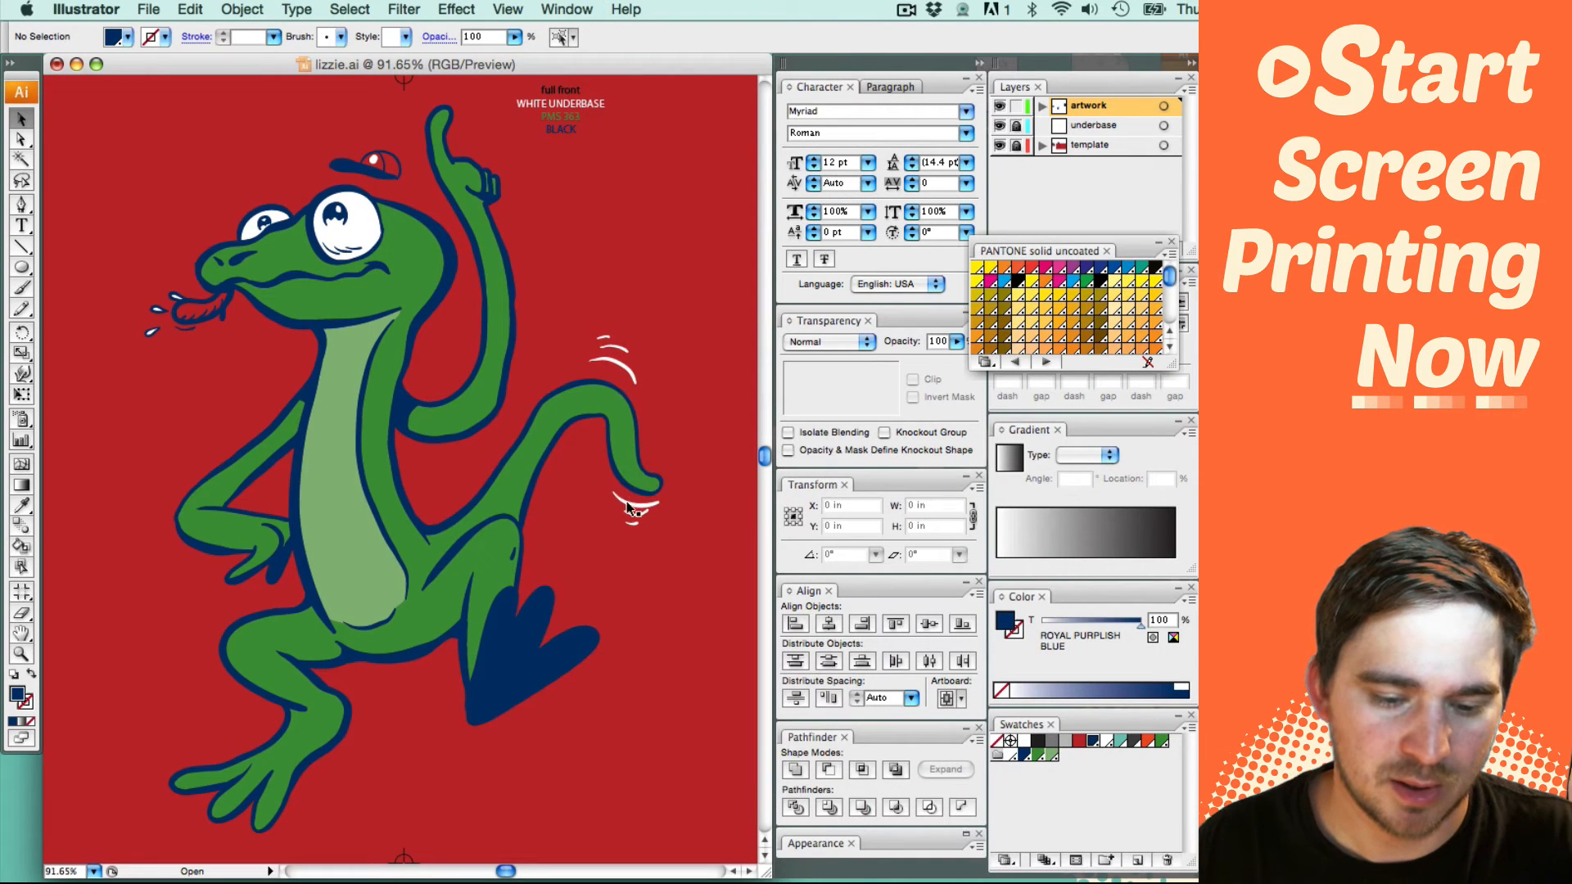
Step: Select the lizard's navy linework by color with the Magic Wand, fill it with PANTONE Violet U and deselect it
click(21, 159)
click(519, 647)
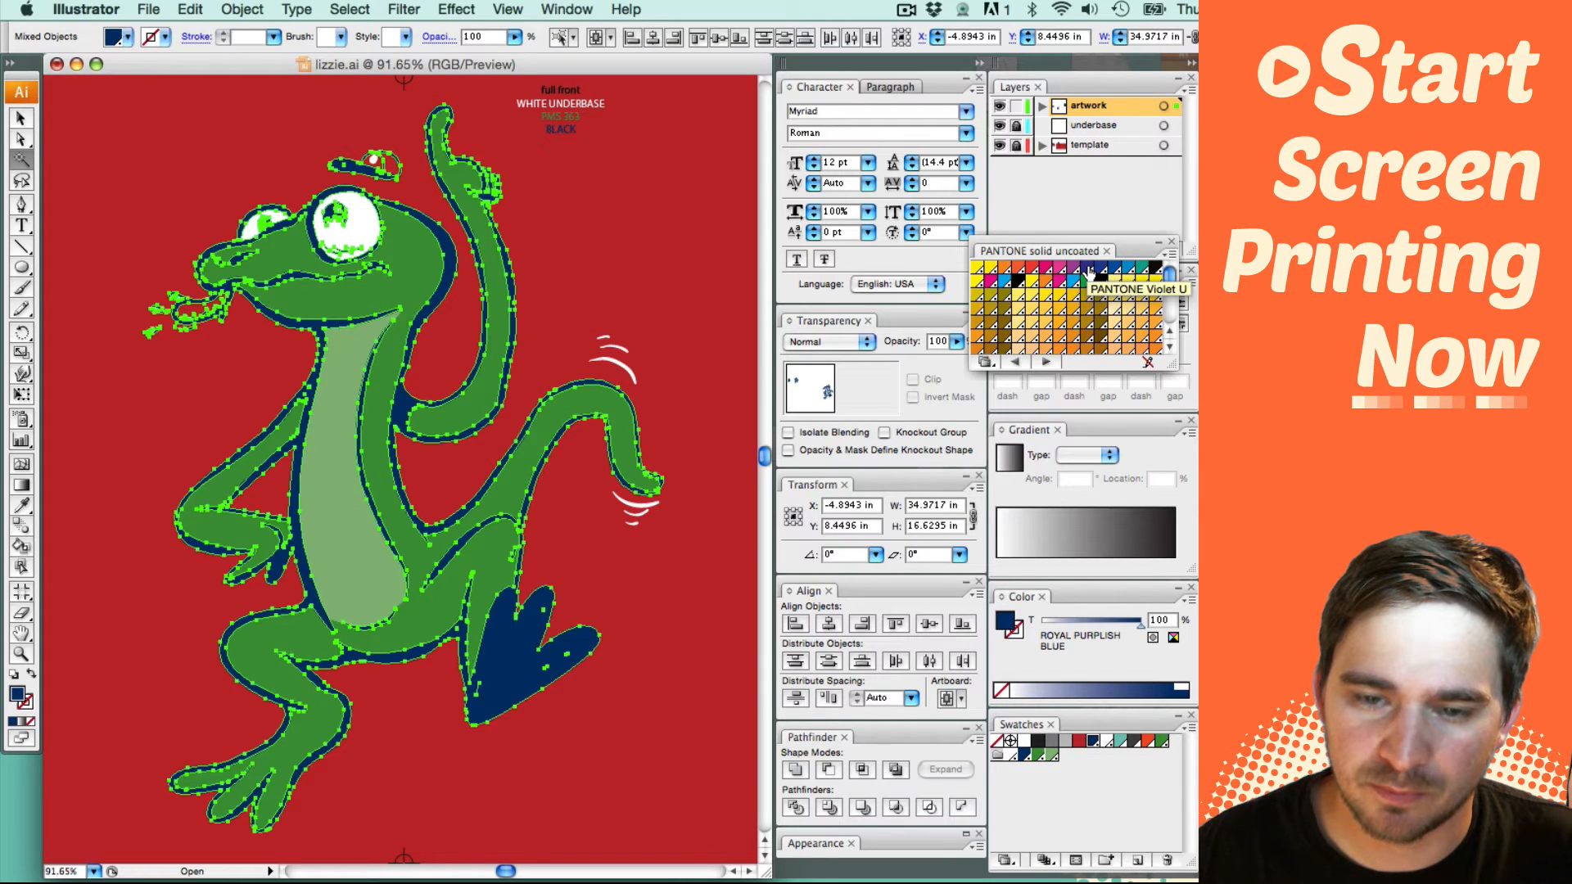
click(1087, 269)
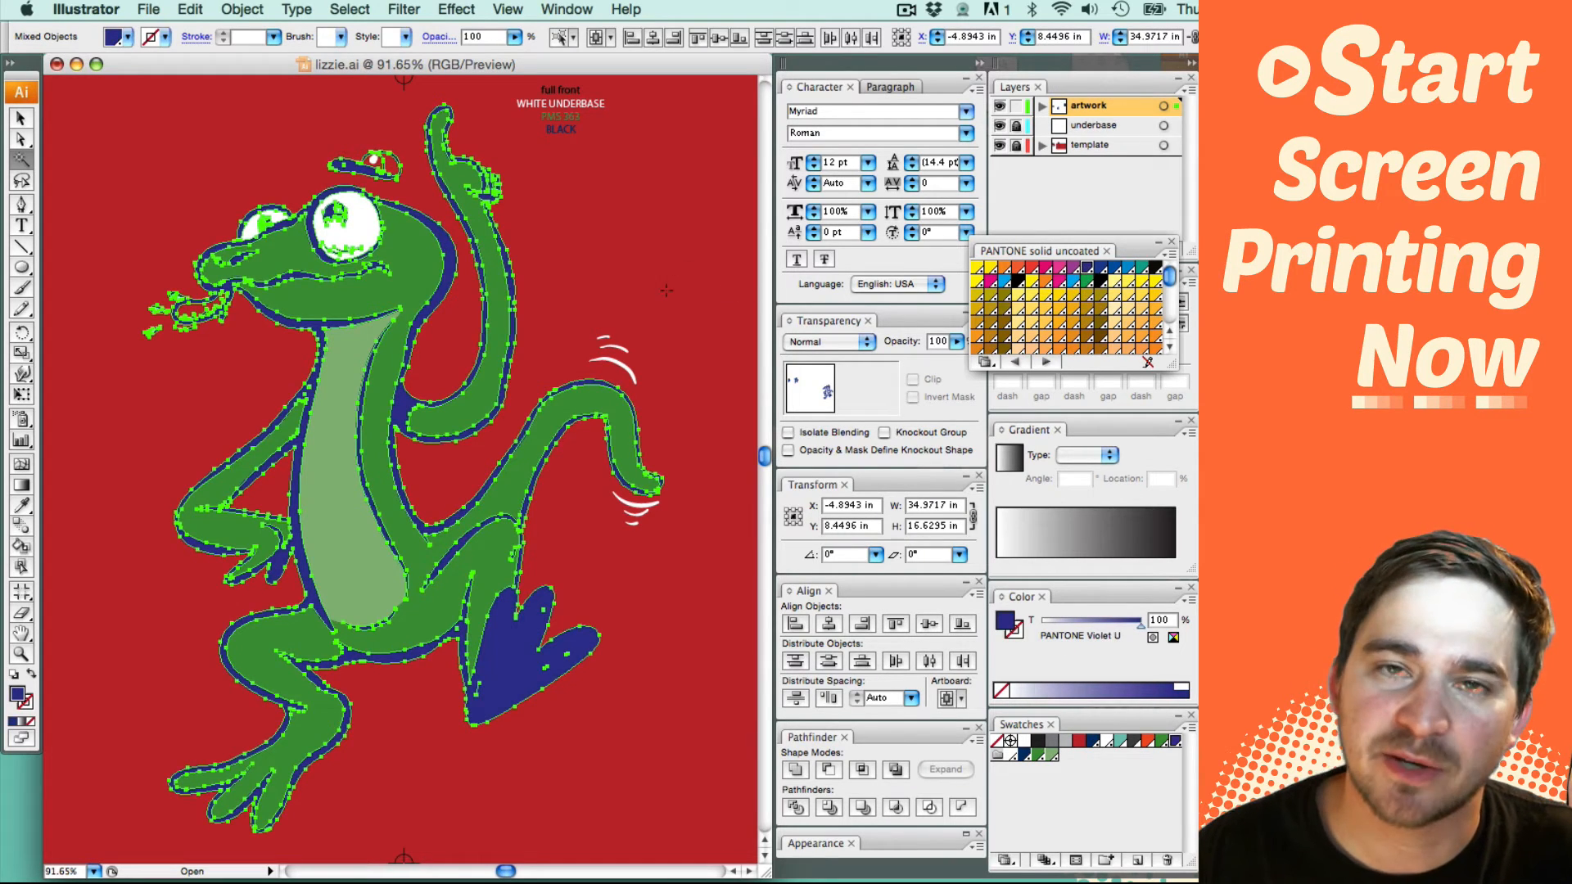
key(v)
click(638, 329)
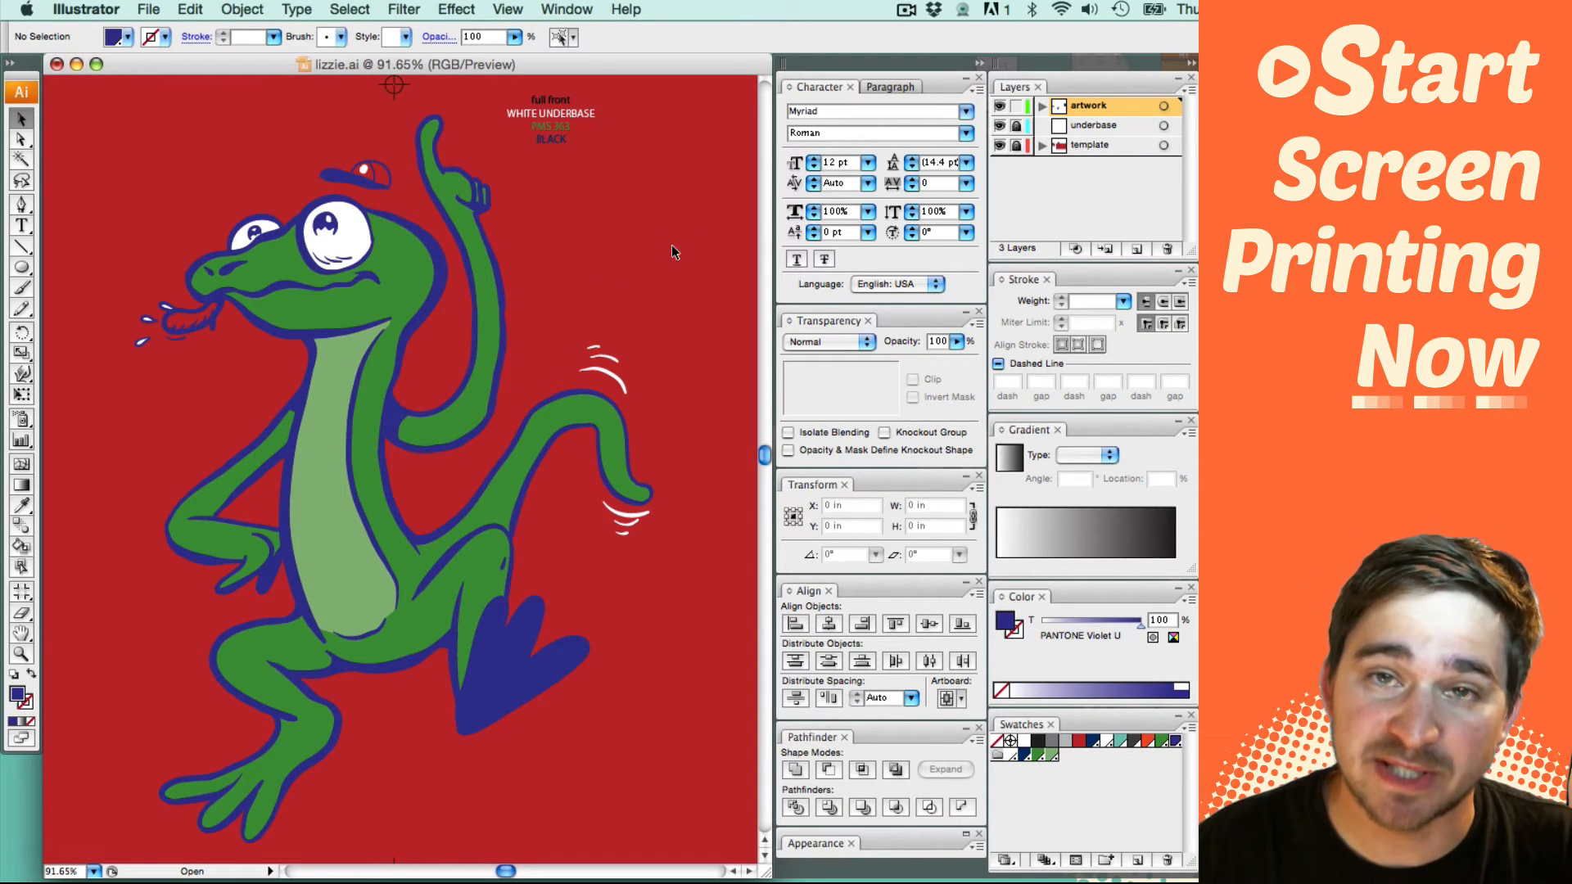
Step: Unlock the underbase layer and copy the whole lizard group from the artwork layer
click(1016, 125)
click(396, 303)
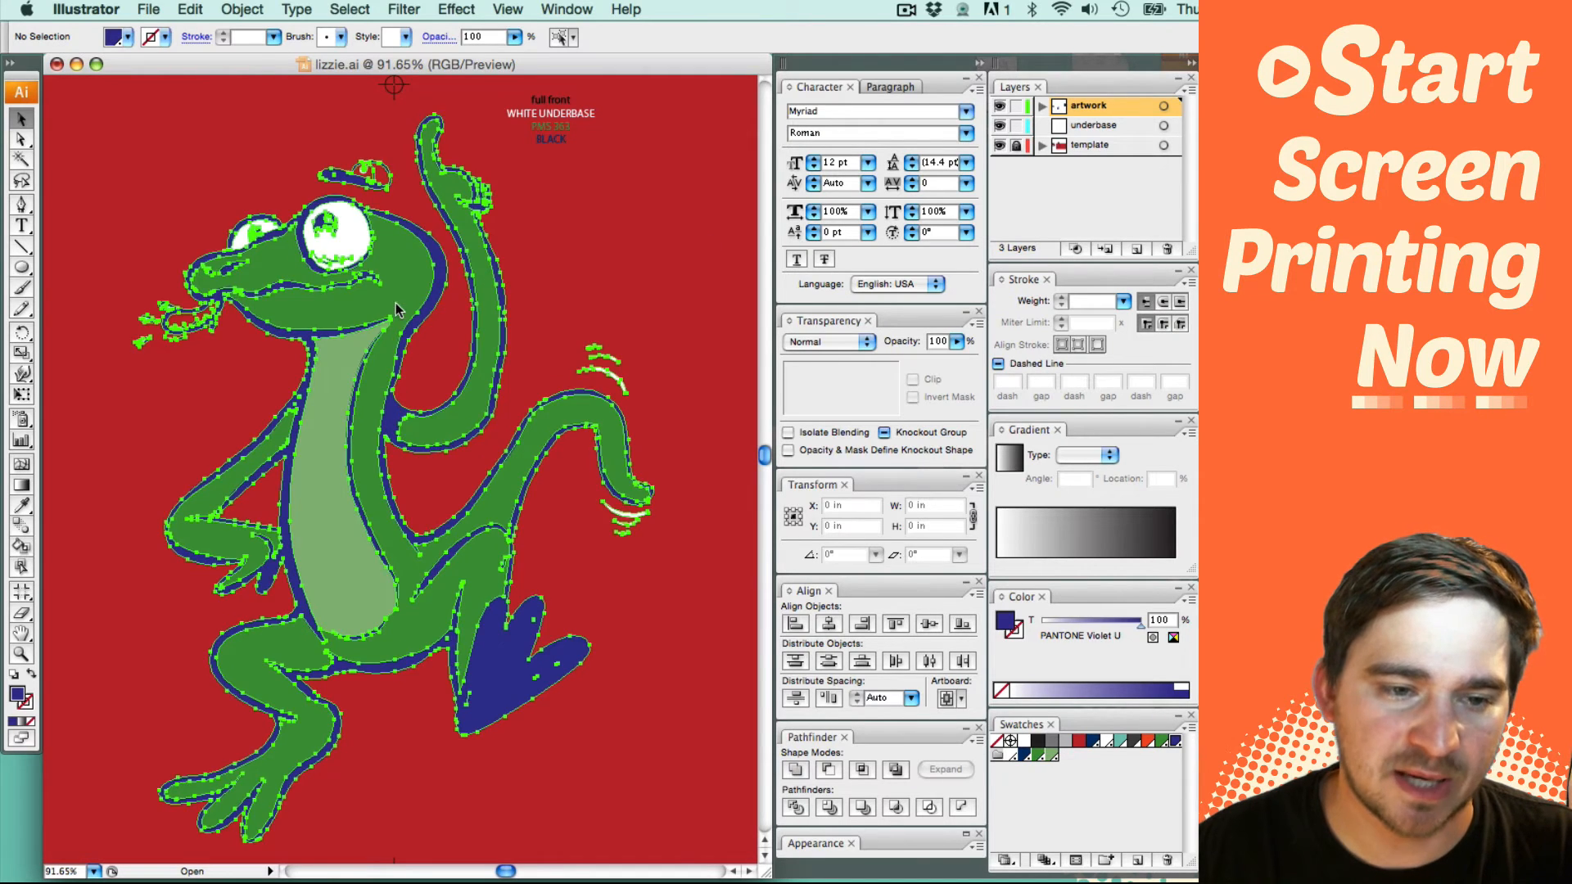
click(395, 307)
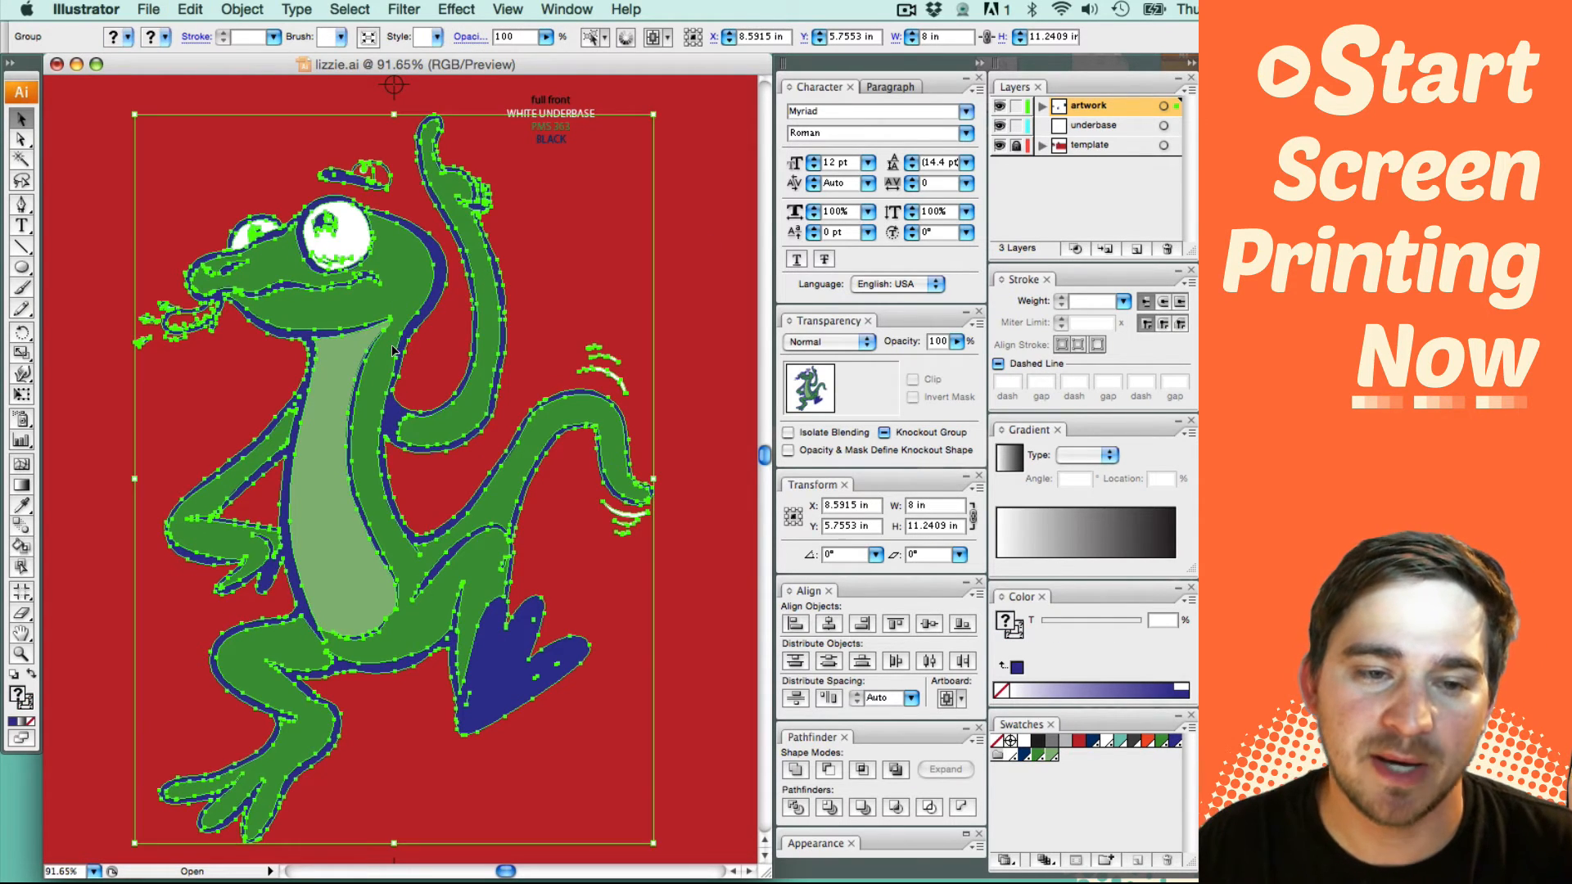
key(super+shift+b)
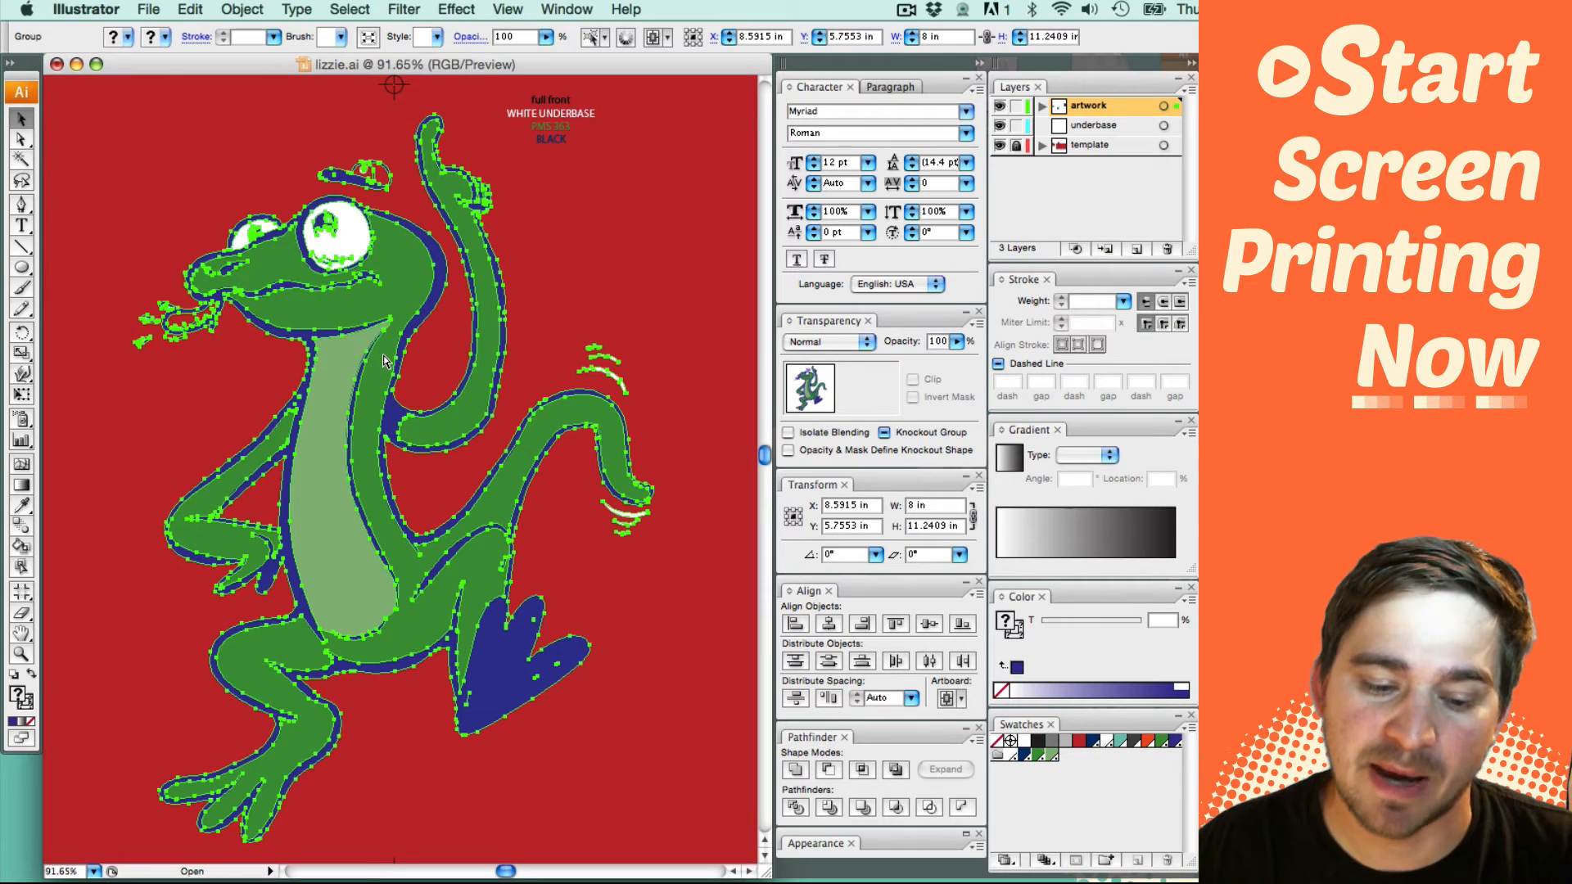
key(super+c)
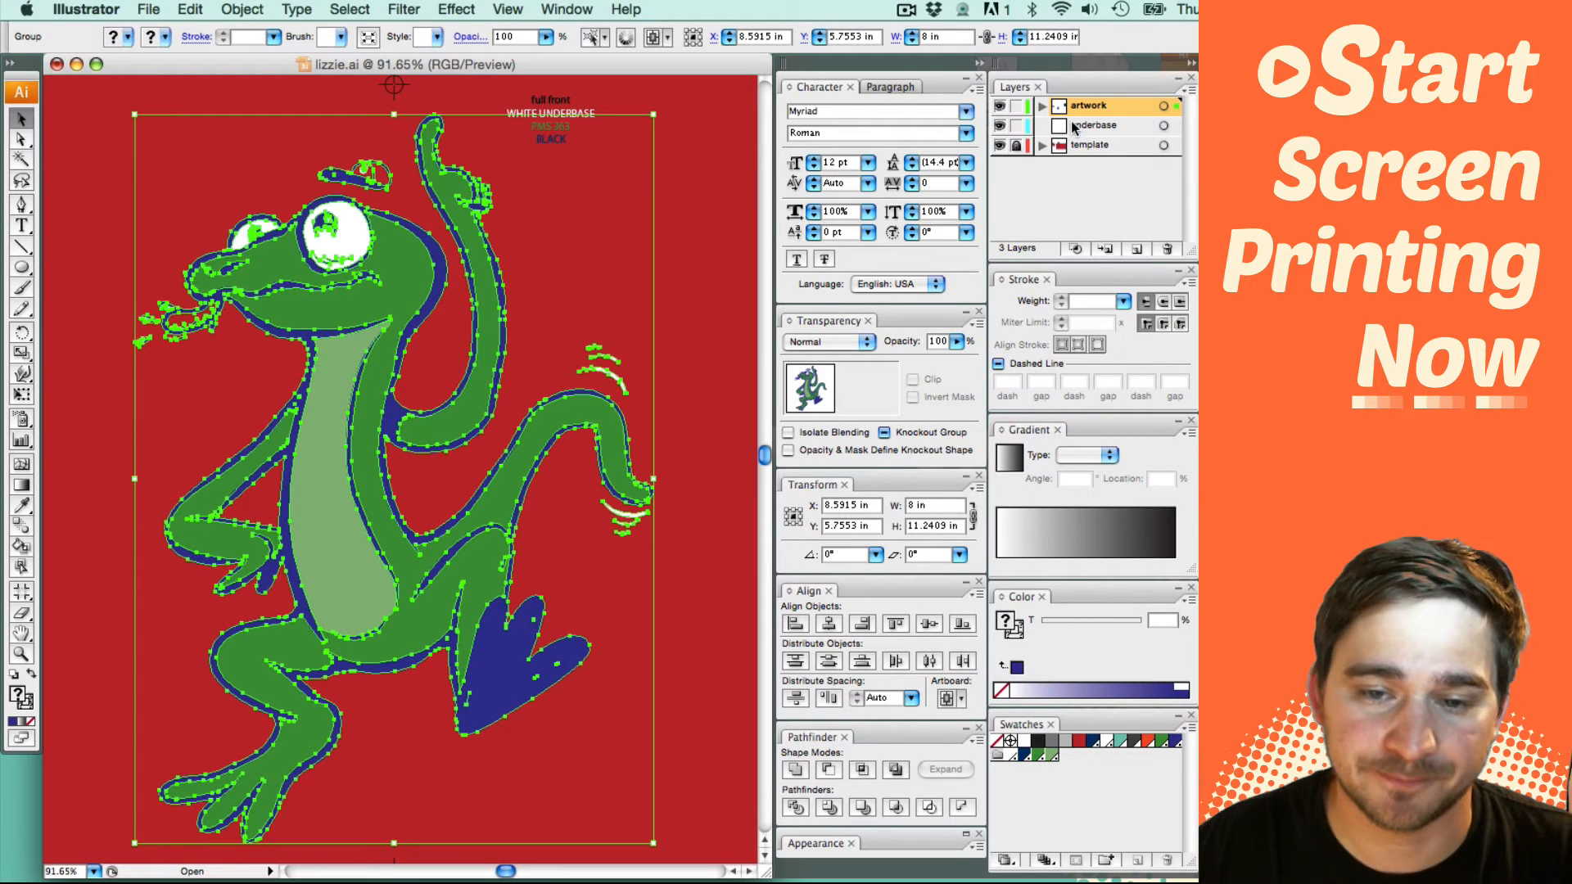
Step: Make the underbase layer current and send the selected lizard group to it
click(1063, 129)
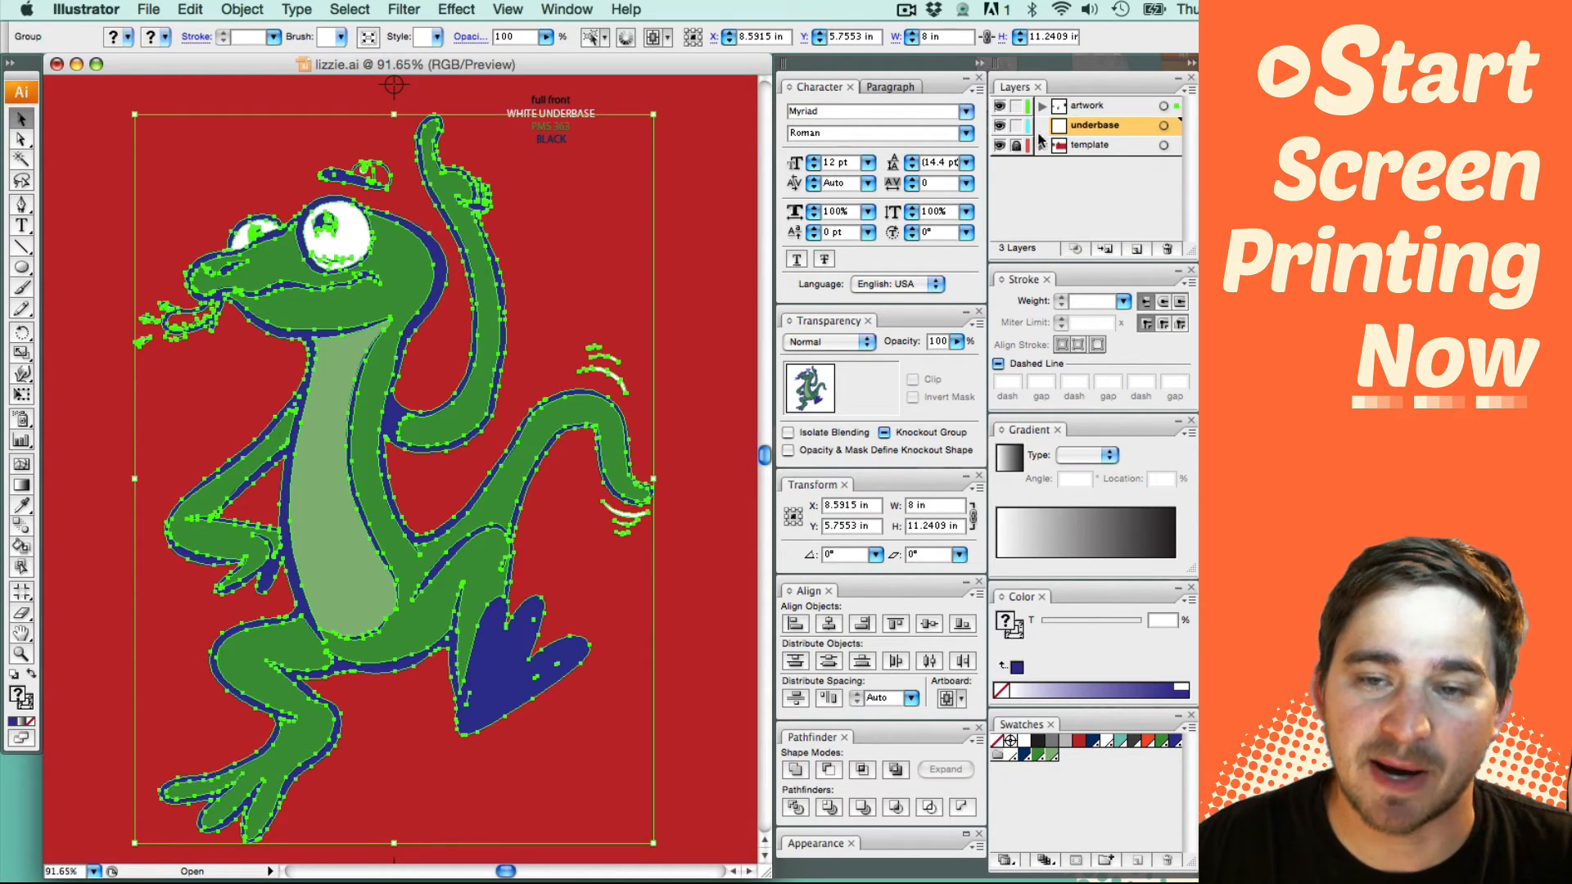
click(256, 9)
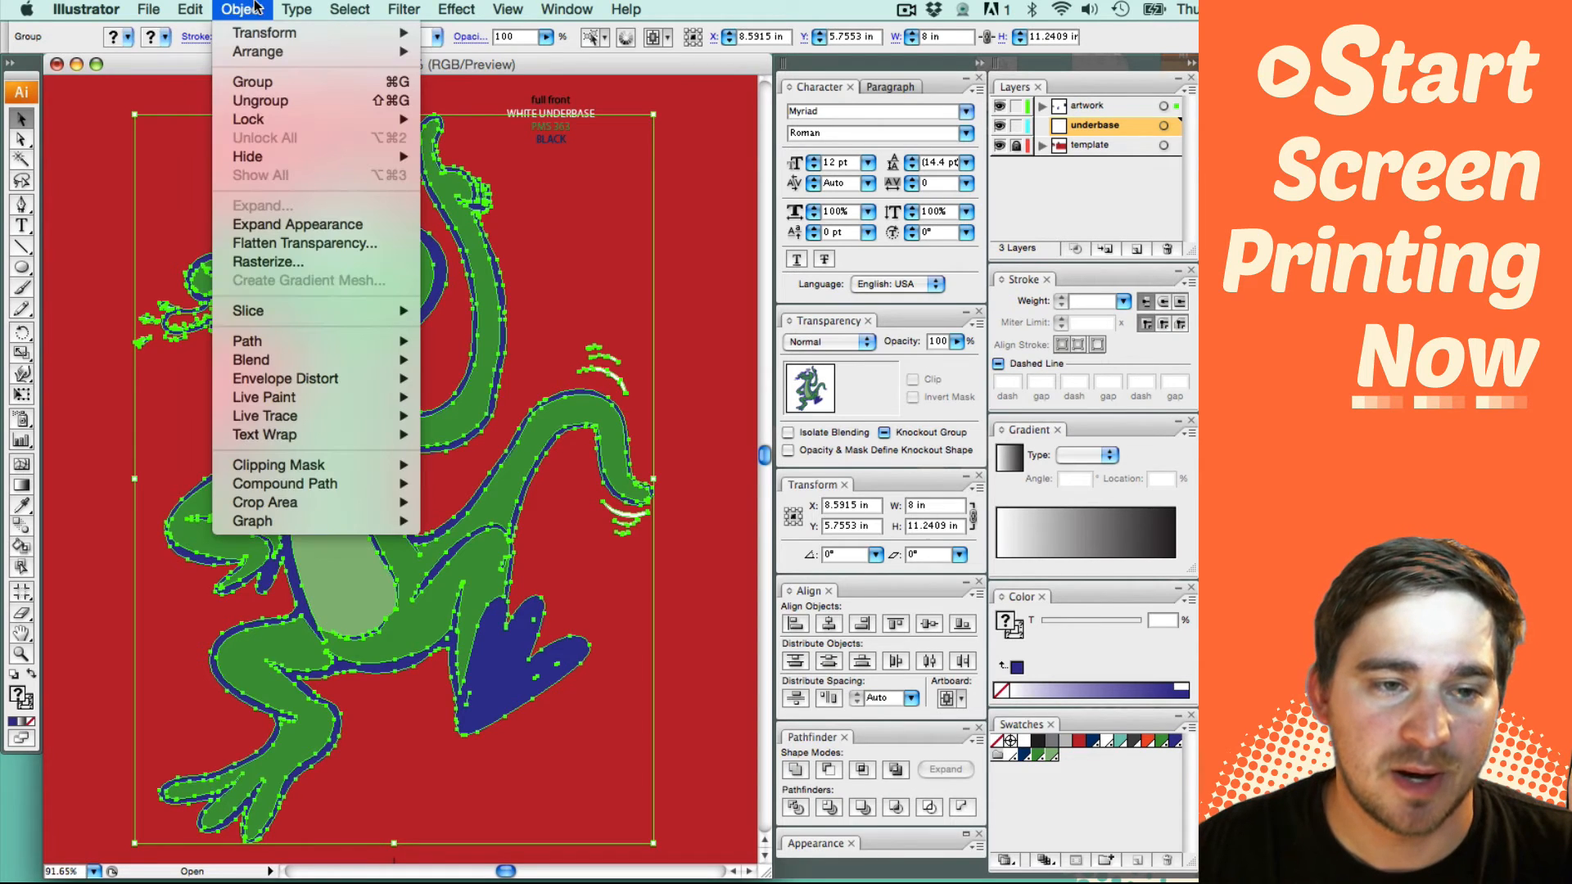
mouse_move(311, 51)
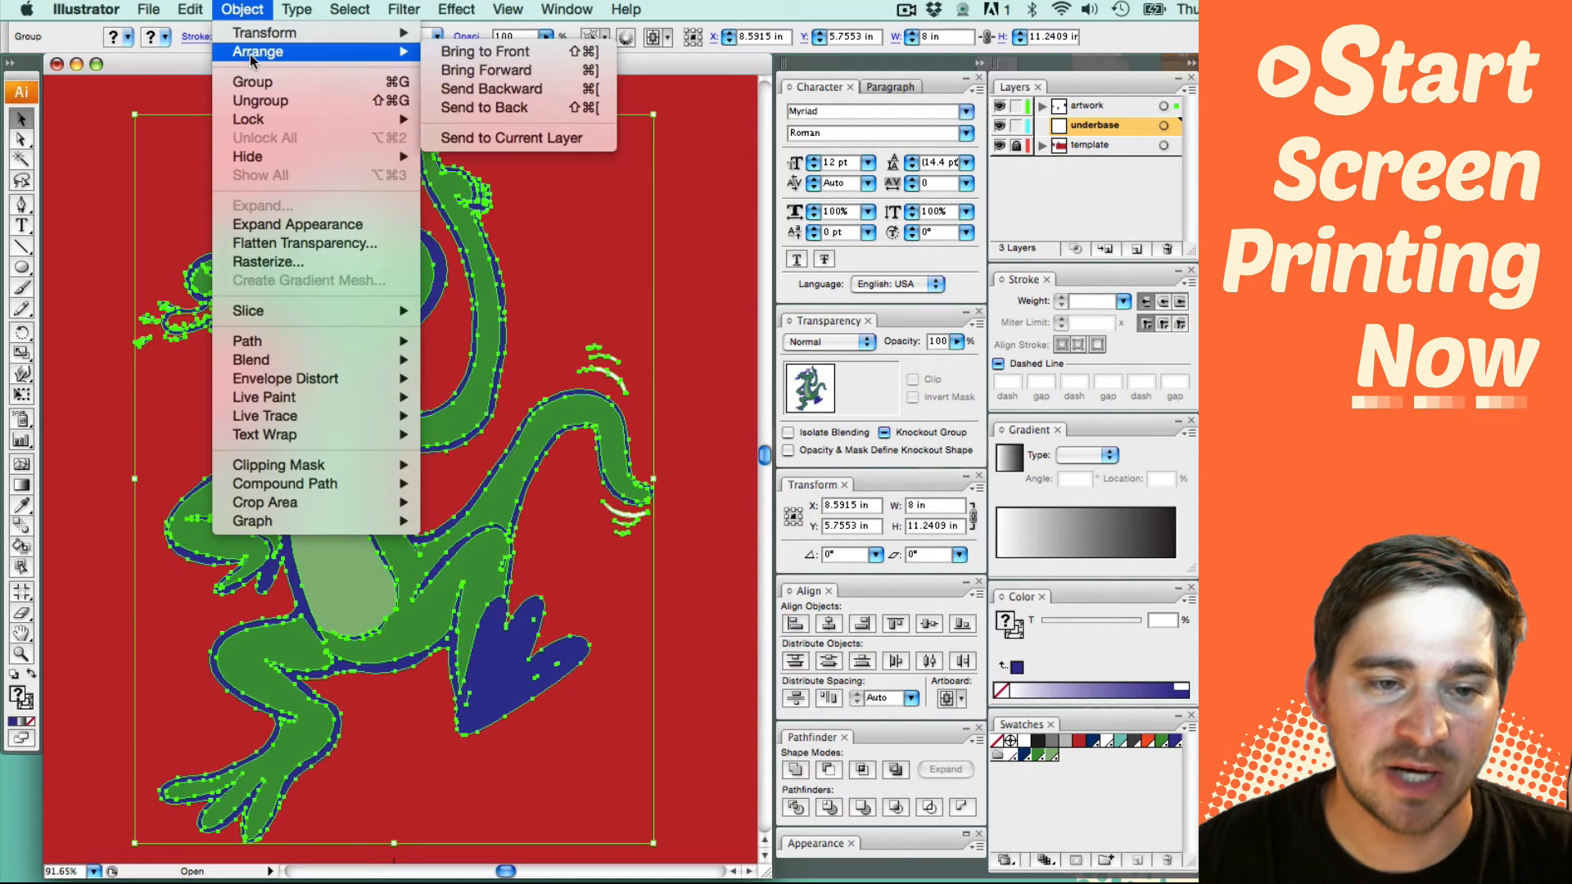
click(524, 143)
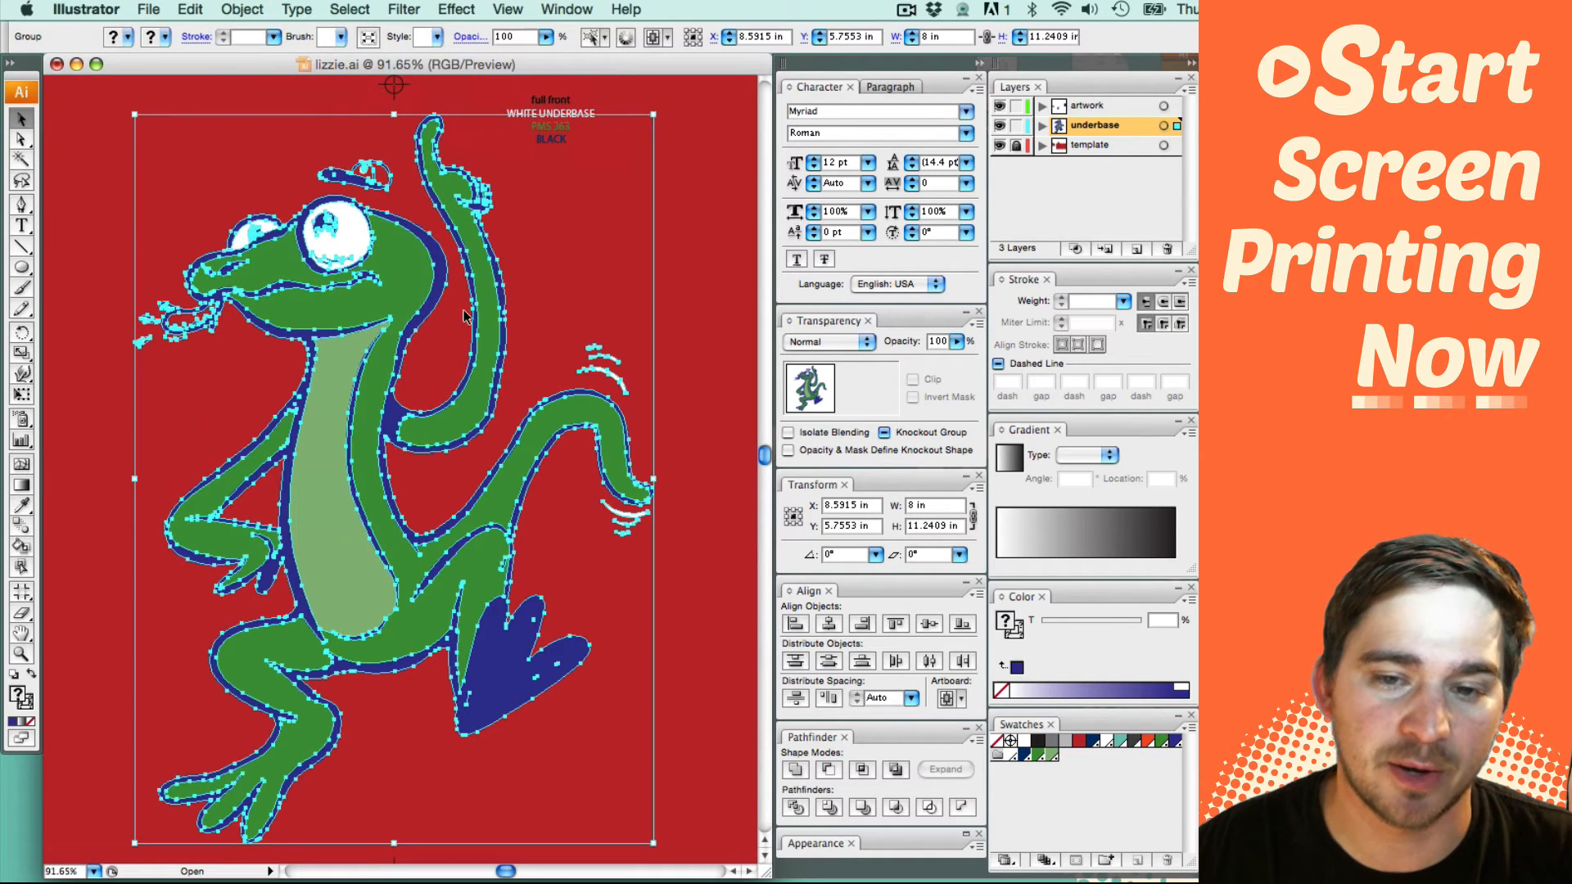
Step: Hide the artwork layer and select all of the lizard artwork on the underbase layer
click(1000, 107)
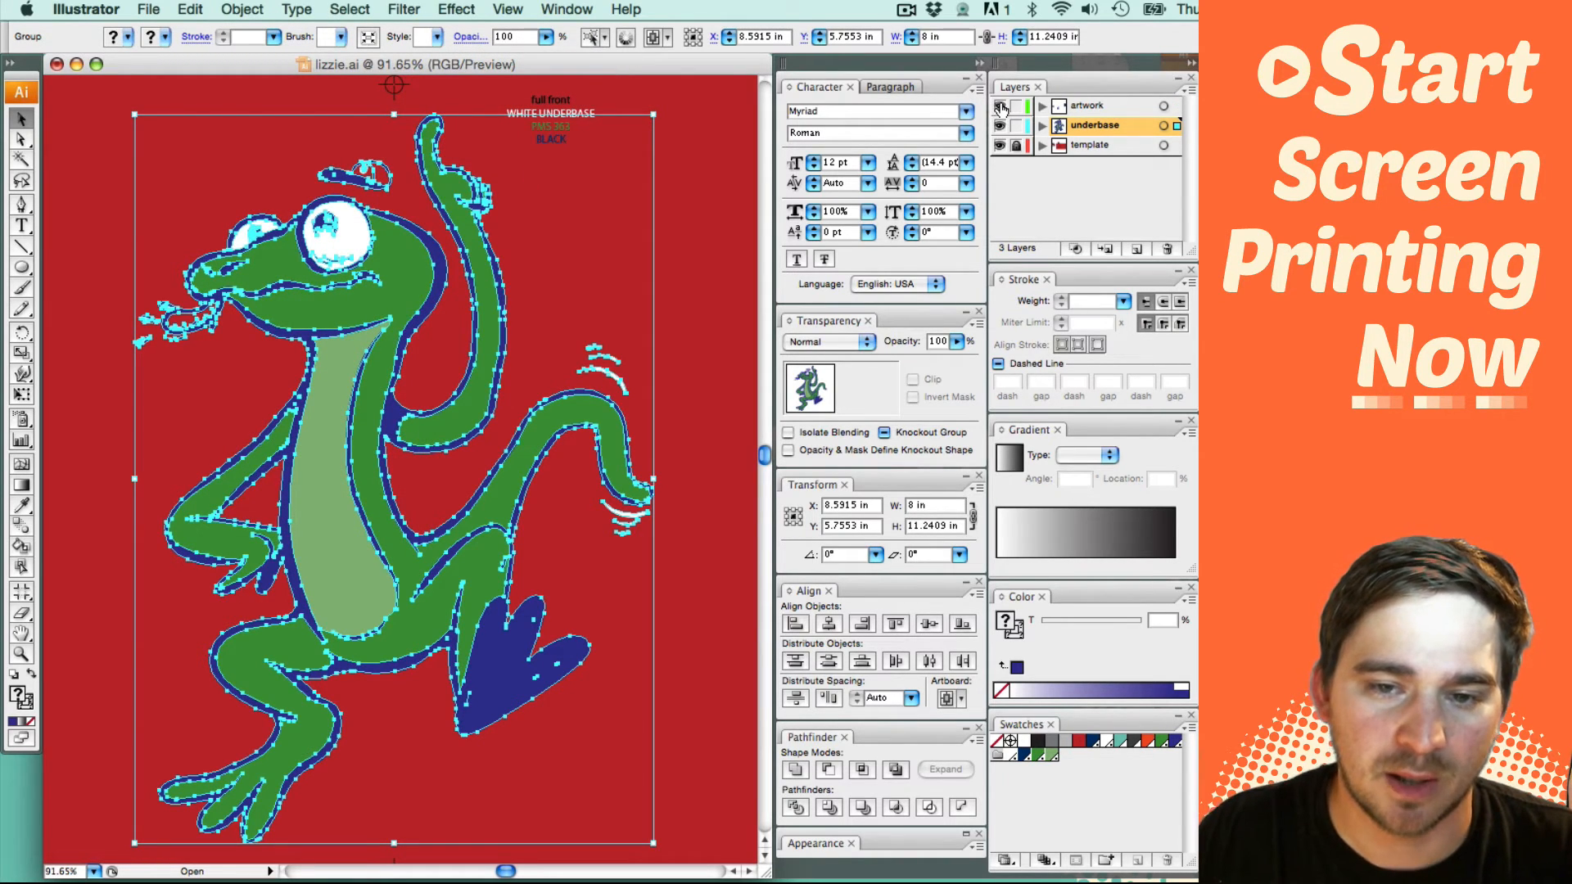
click(690, 221)
mouse_move(578, 276)
mouse_down()
mouse_move(570, 288)
mouse_move(568, 273)
mouse_up()
key(super+a)
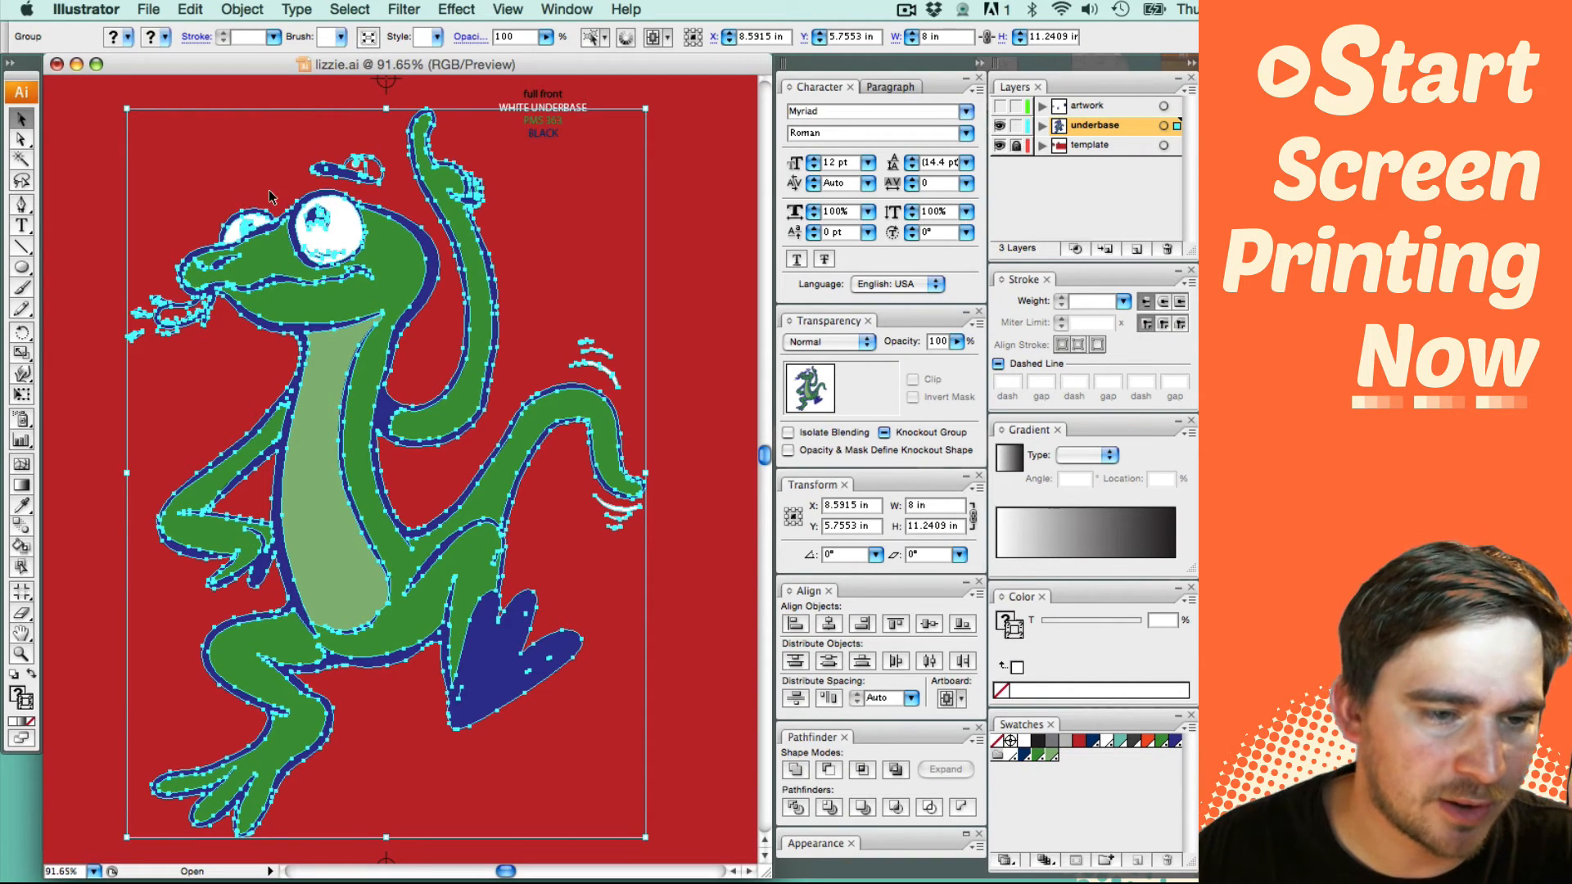
Step: Flatten the transparency of the underbase lizard at 300 ppi line art and 150 ppi gradient resolution, converting all strokes to outlines
click(240, 10)
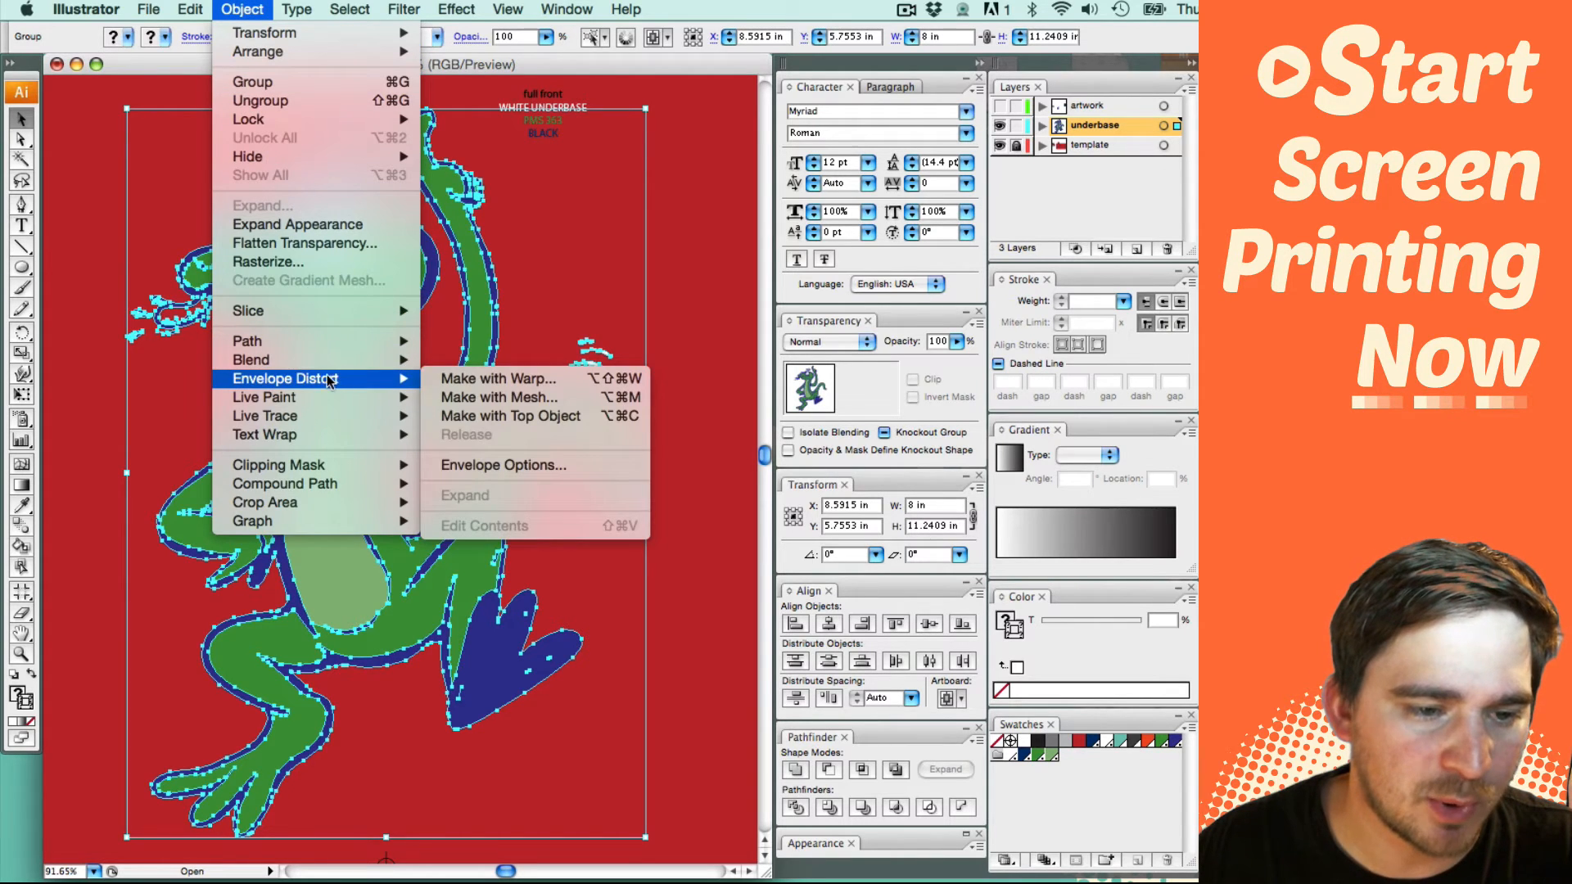
click(315, 244)
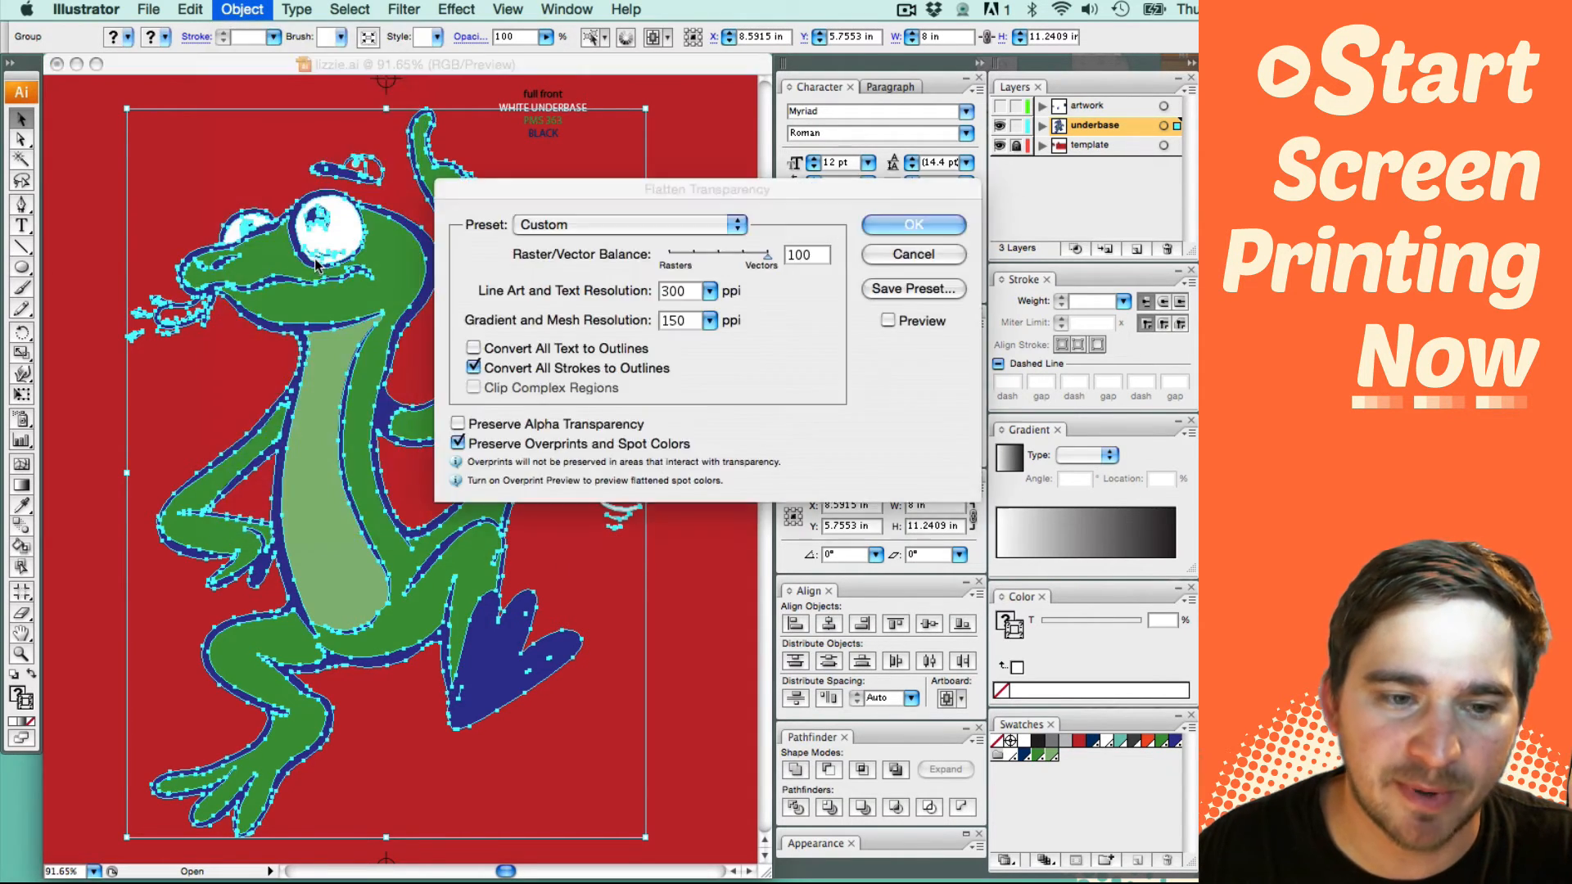
click(907, 227)
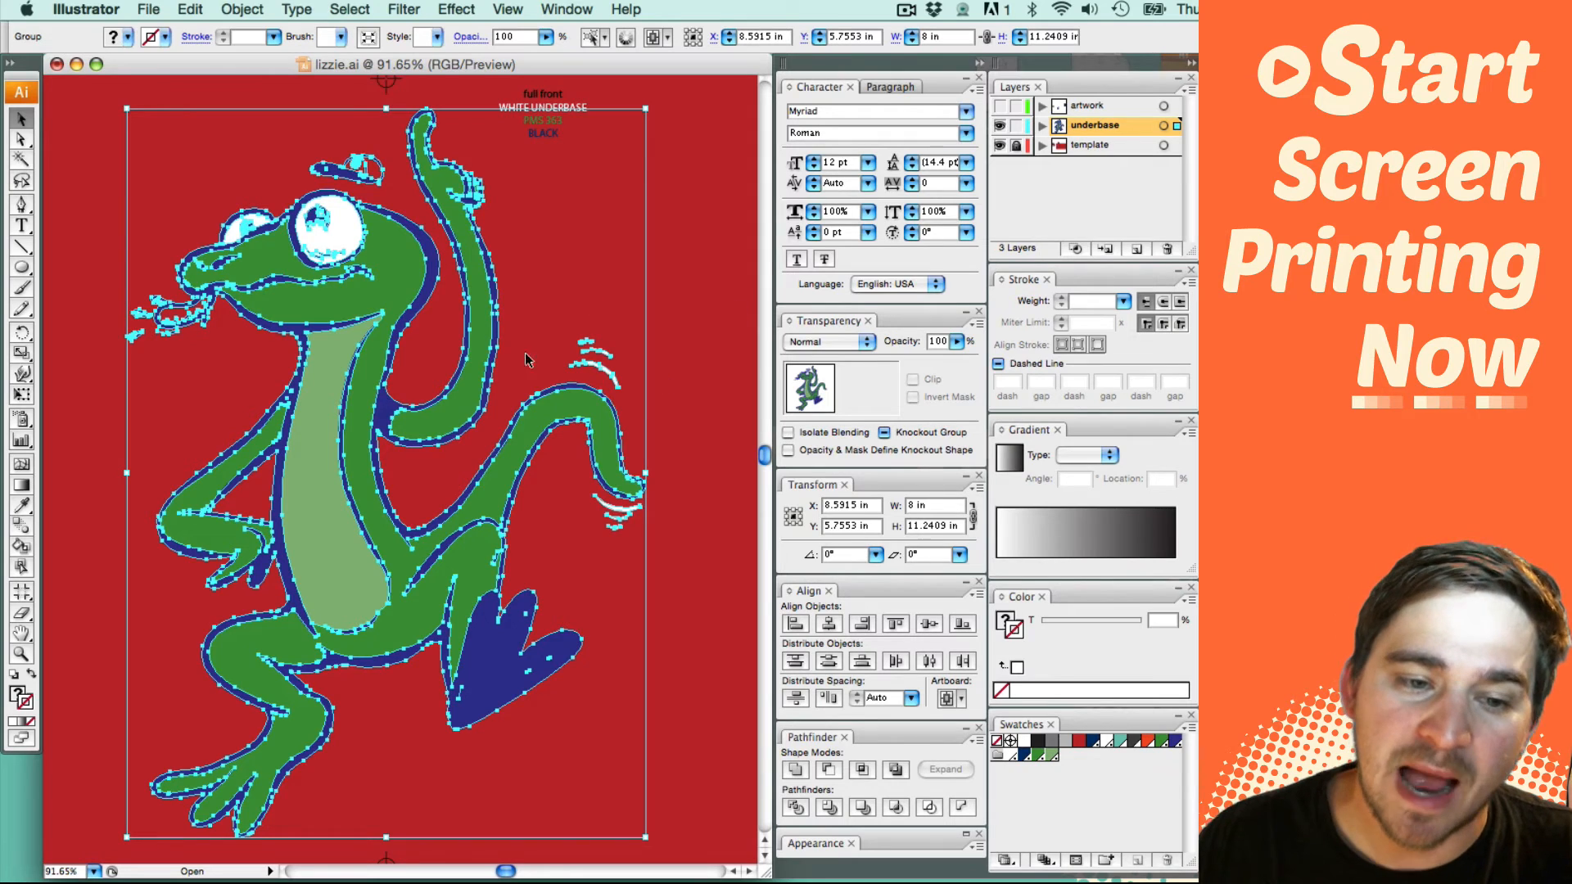
Step: Fill the flattened lizard with the WHITE spot color, unite its shapes with Pathfinder and deselect it
click(1001, 618)
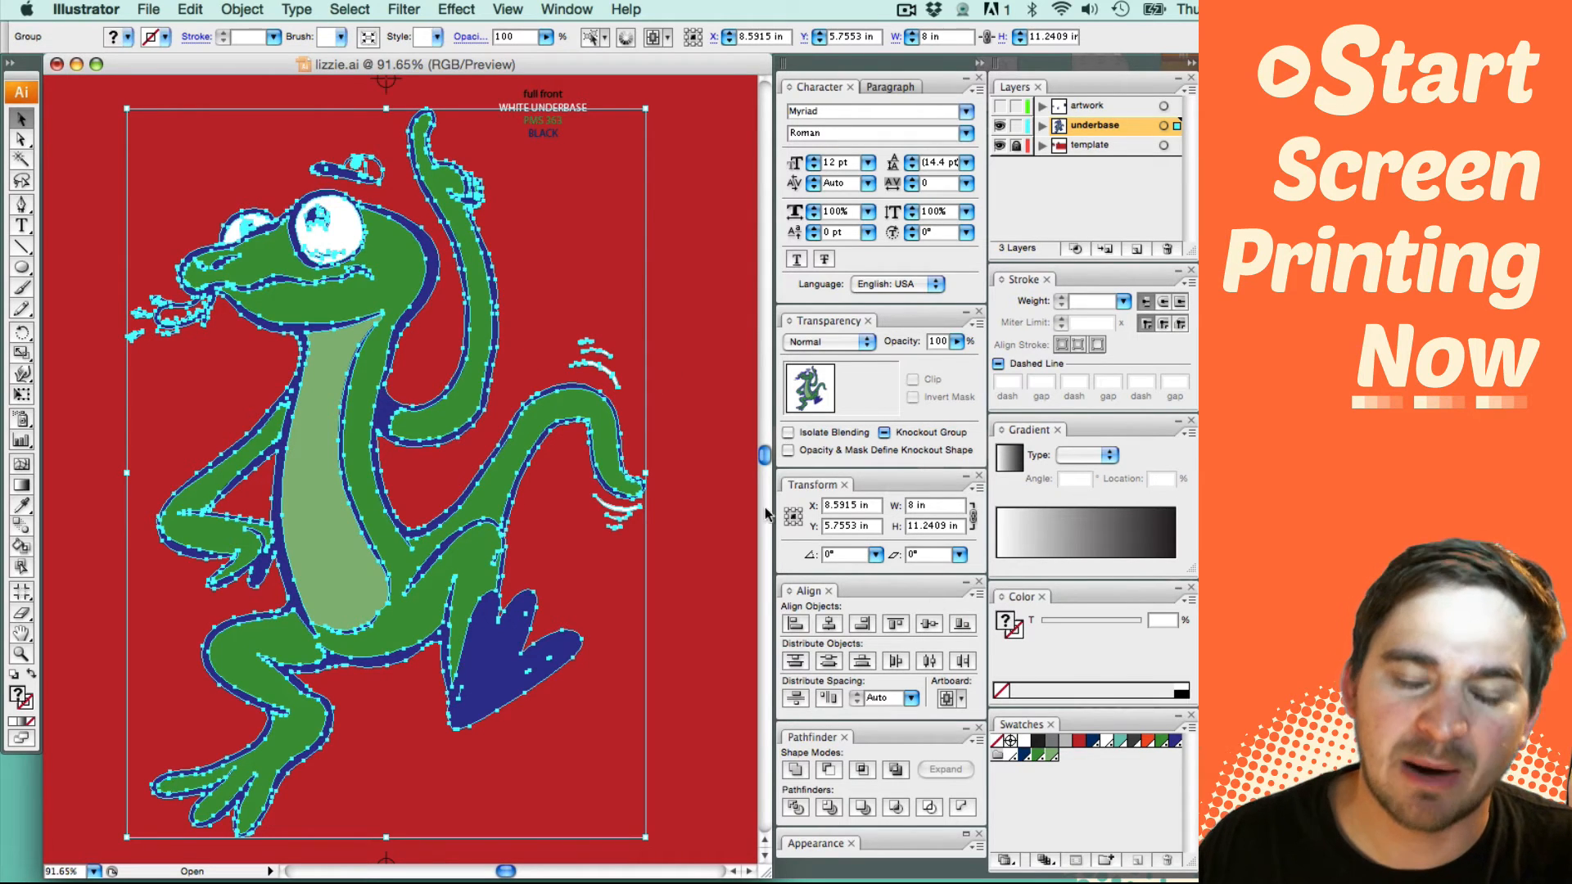
click(795, 771)
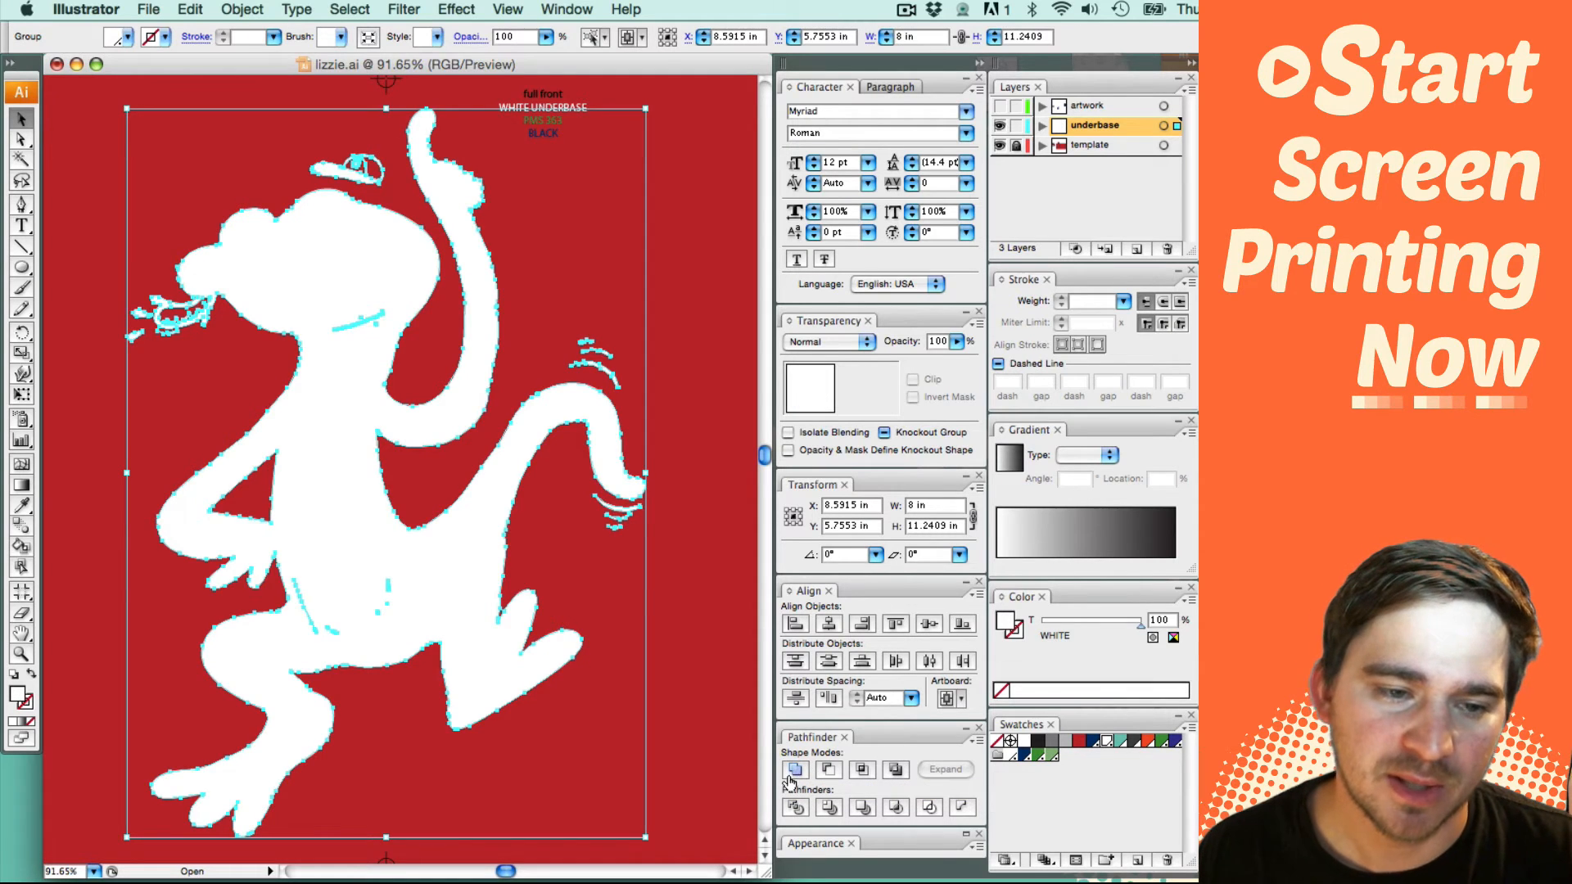
click(603, 591)
click(439, 550)
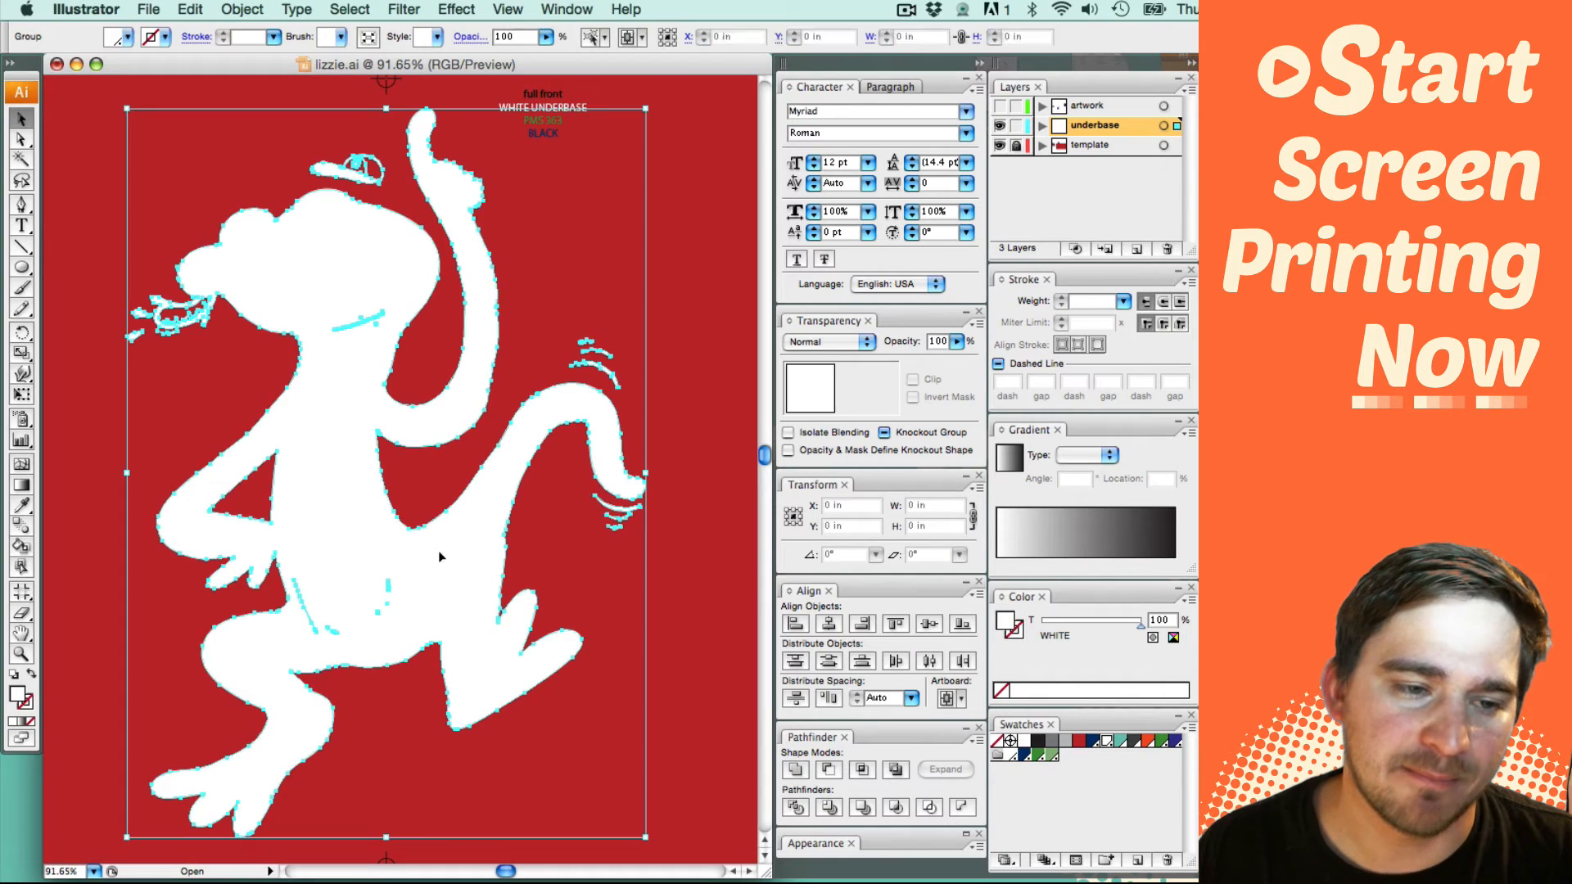
click(519, 316)
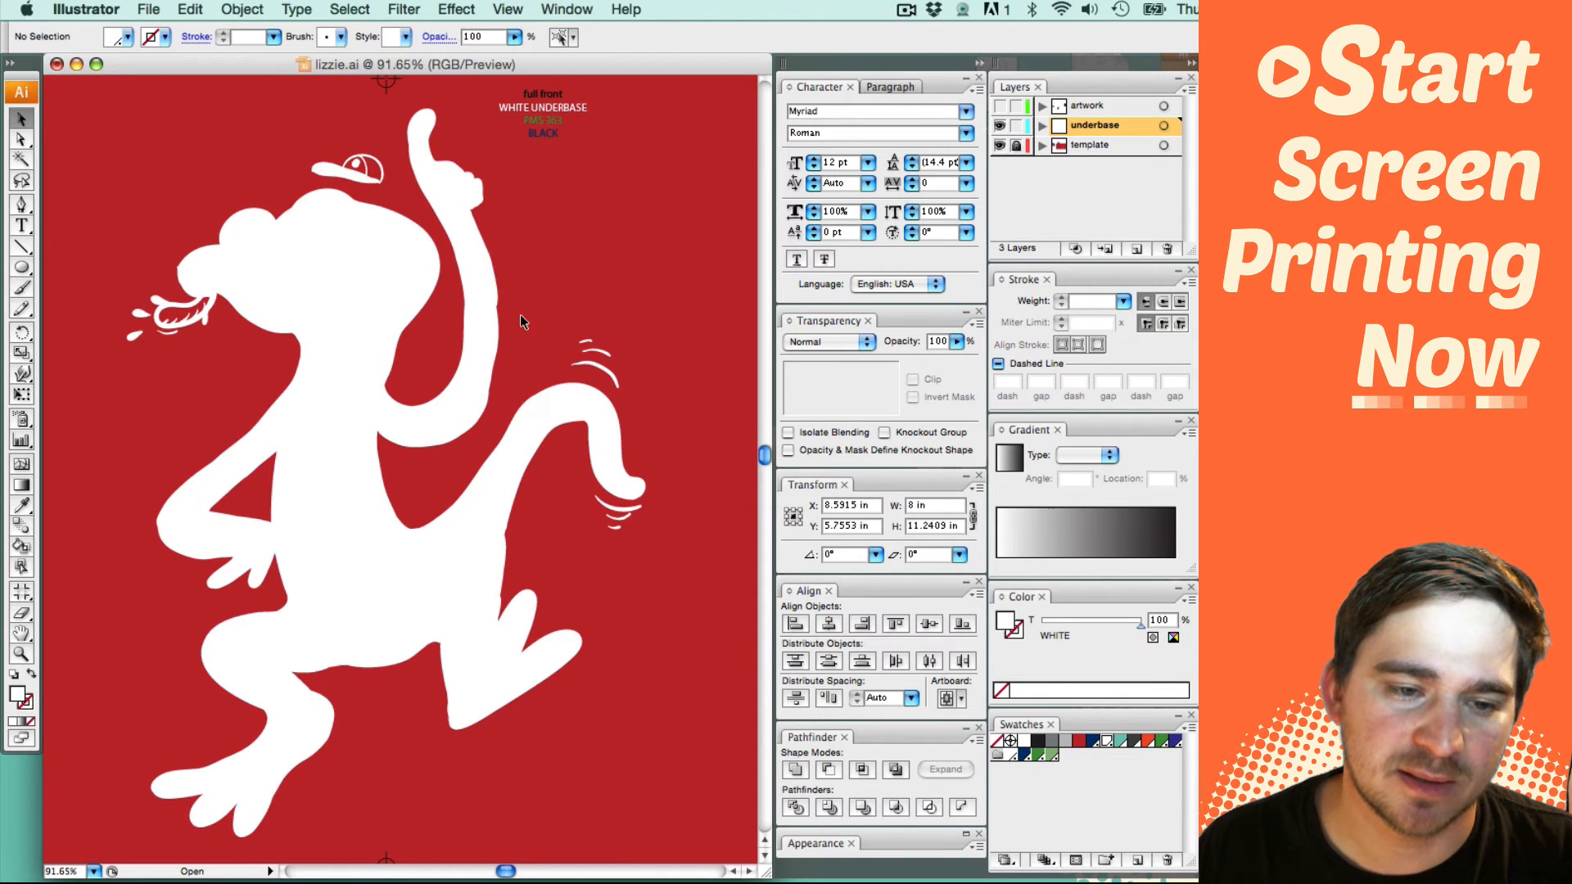
Step: Try a red 1 pt stroke on the underbase group to expose stray paths in the belly, and undo it
click(398, 320)
click(573, 315)
click(464, 214)
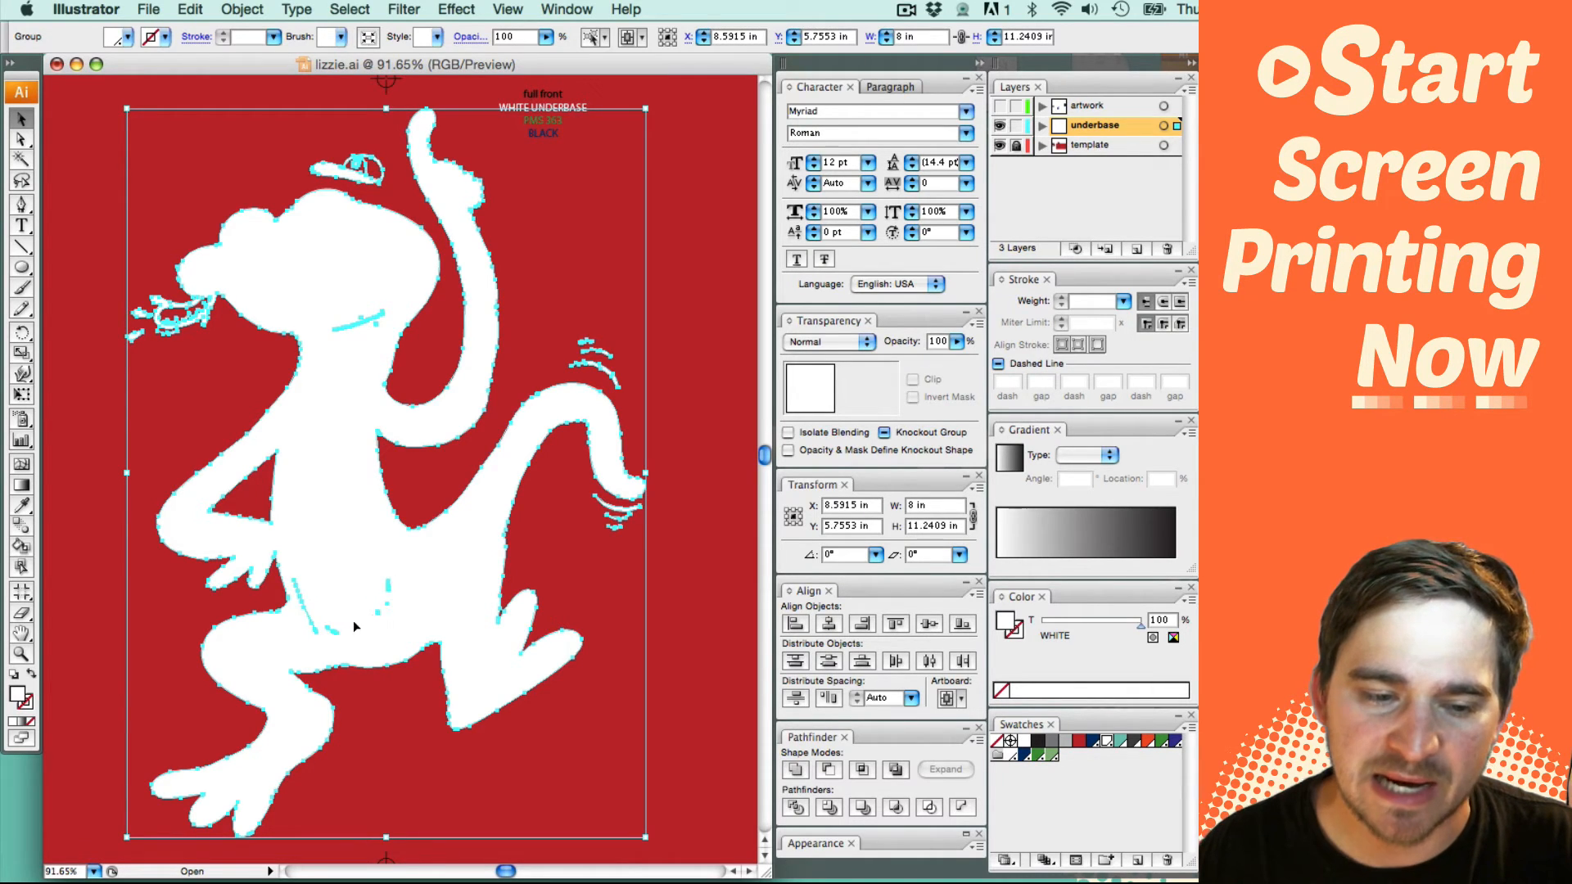
key(z)
mouse_move(229, 518)
mouse_down()
mouse_move(452, 703)
mouse_move(415, 708)
mouse_up()
key(x)
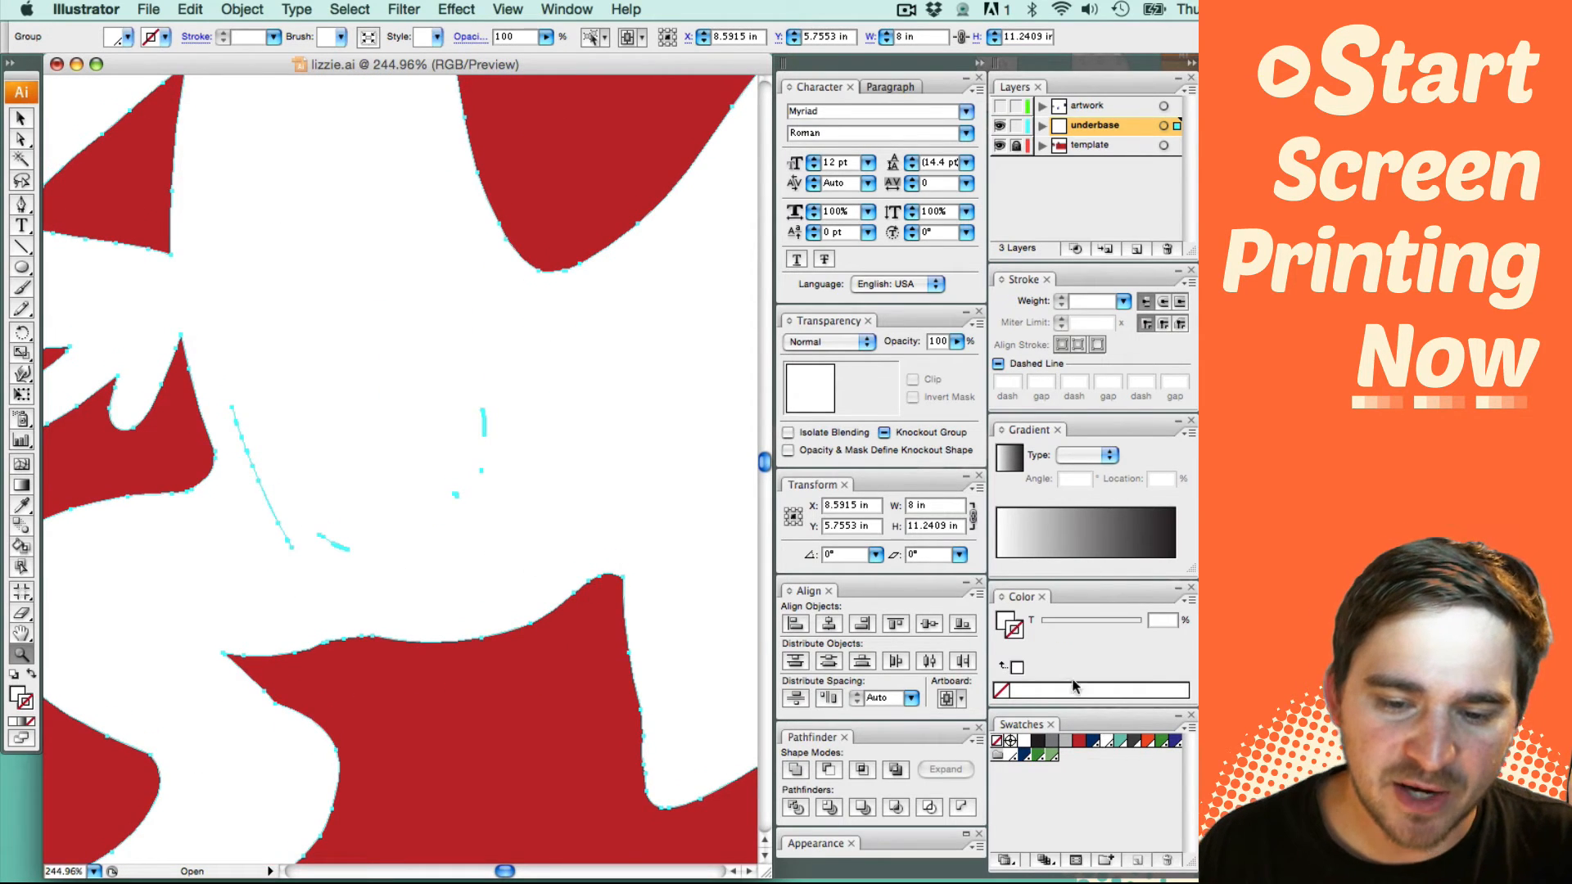
click(1079, 741)
key(v)
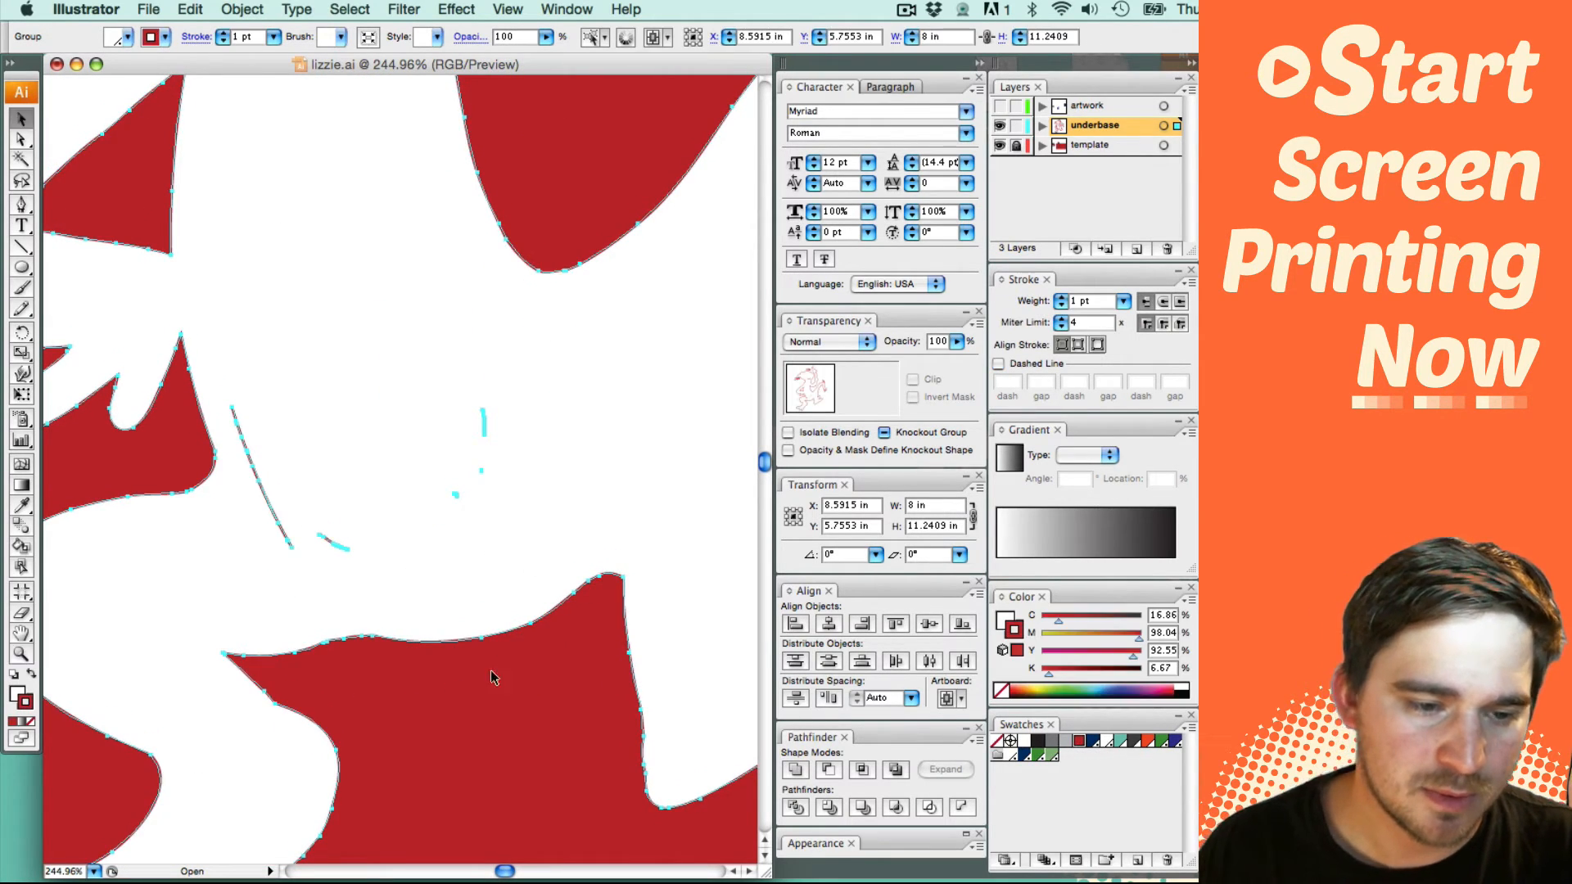
key(super+shift+a)
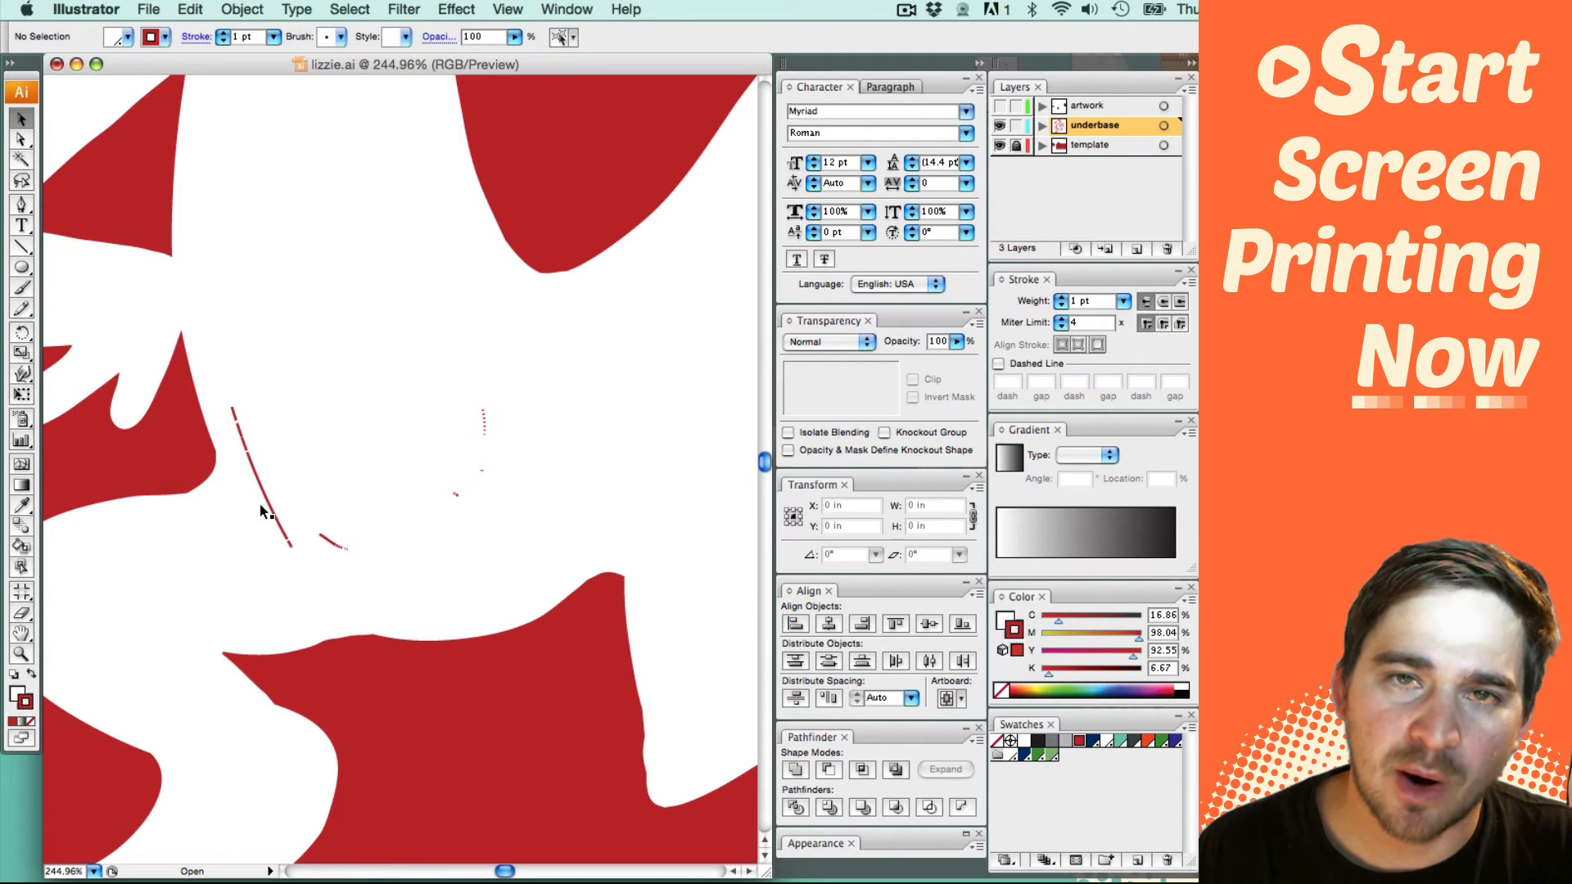
click(525, 640)
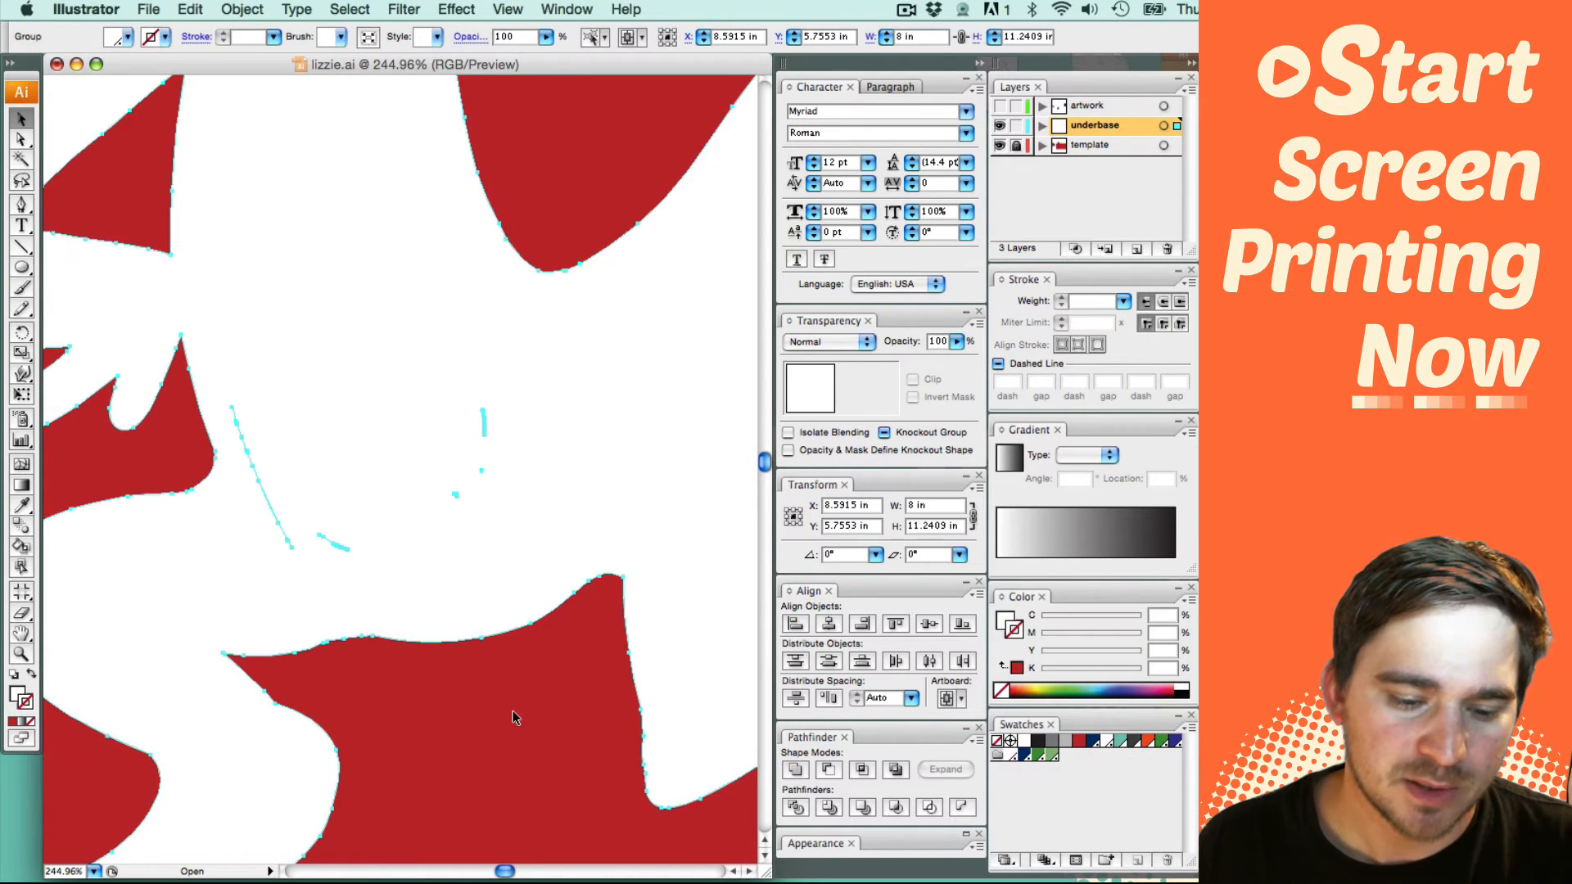
key(super+shift+a)
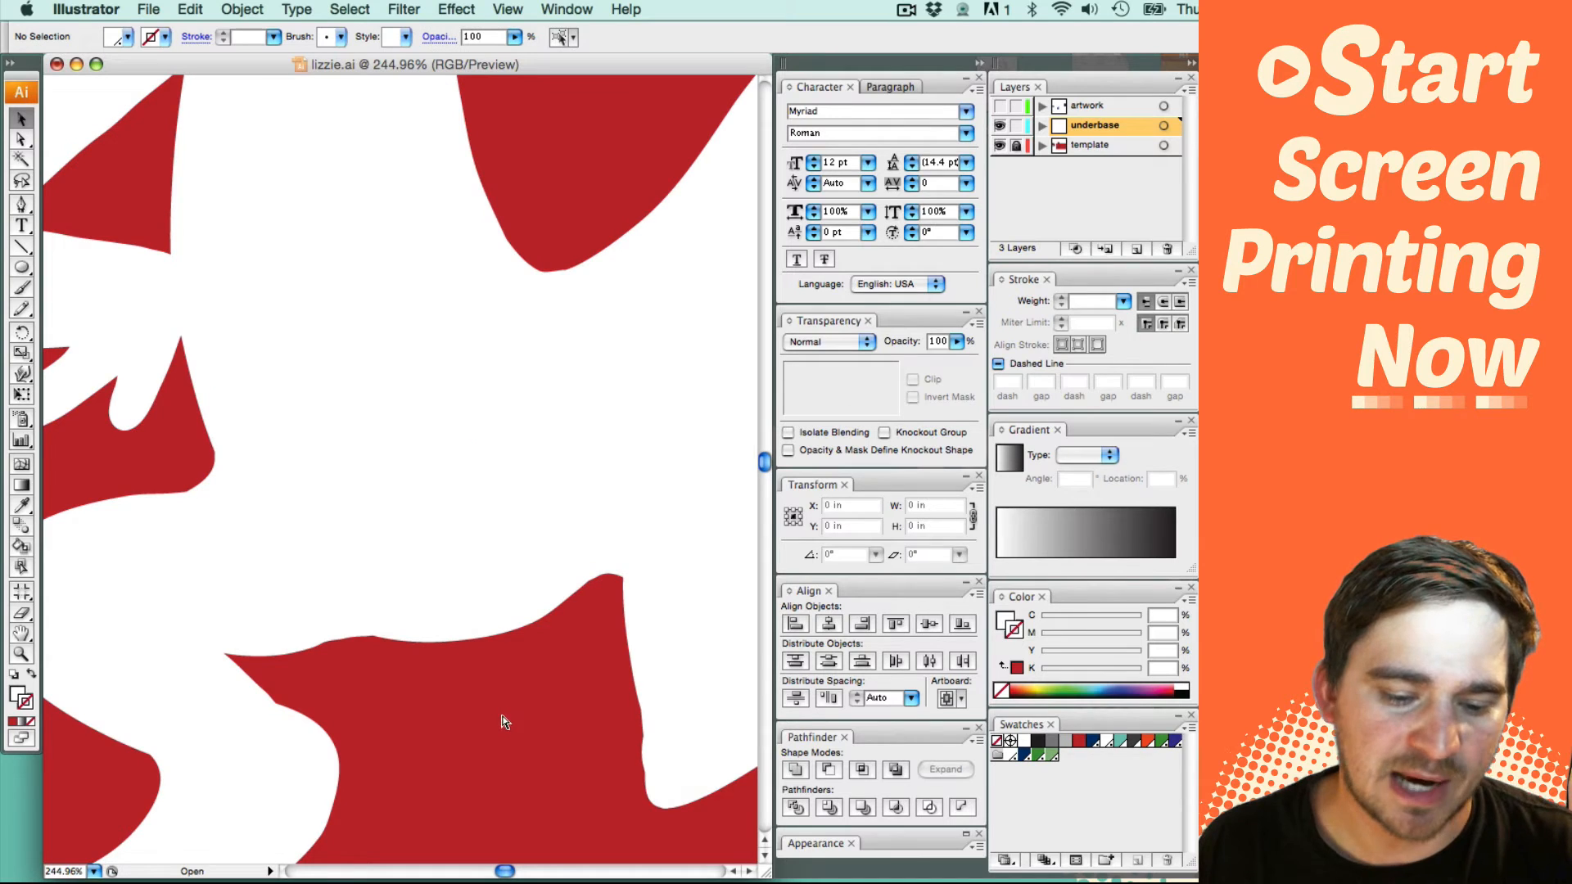
Step: Switch to Outline view, lasso the stray path fragments inside the lizard's belly and delete them
click(508, 9)
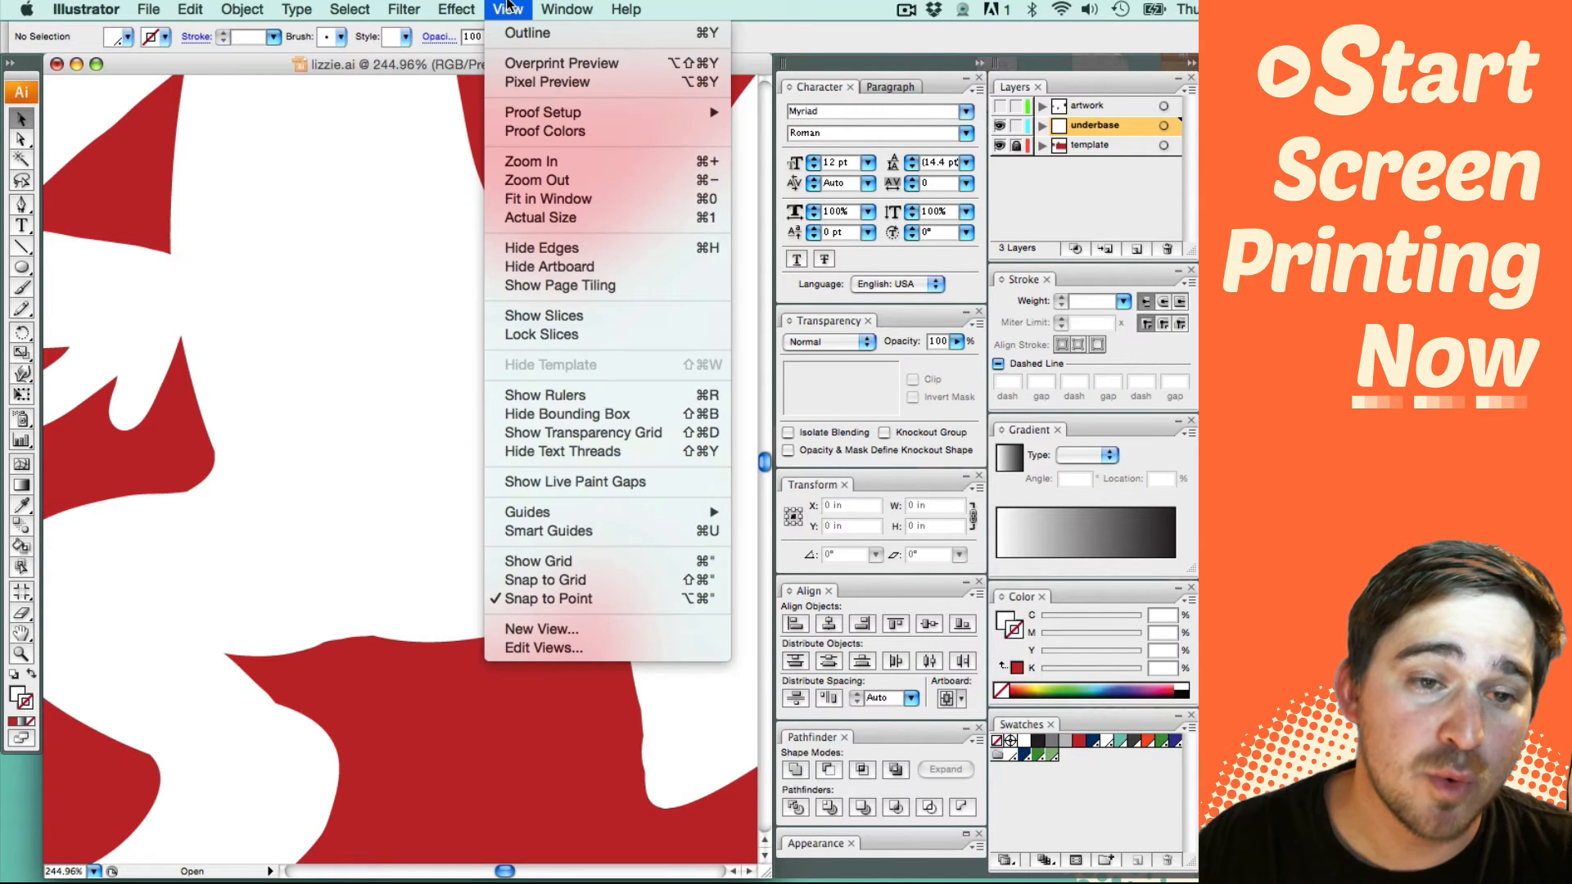
click(505, 34)
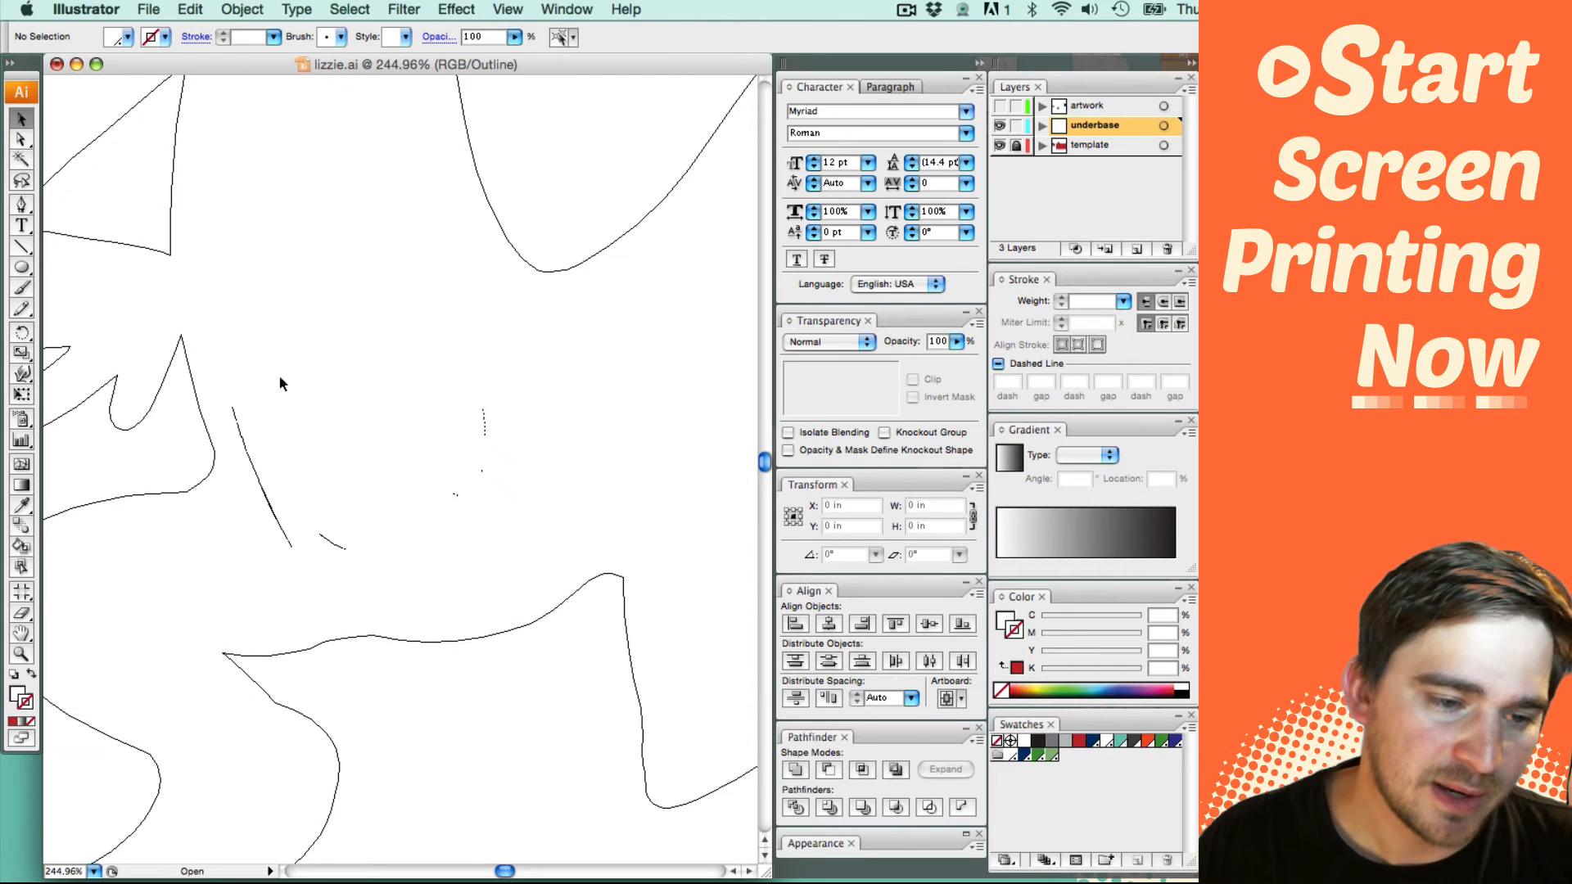
key(a)
key(q)
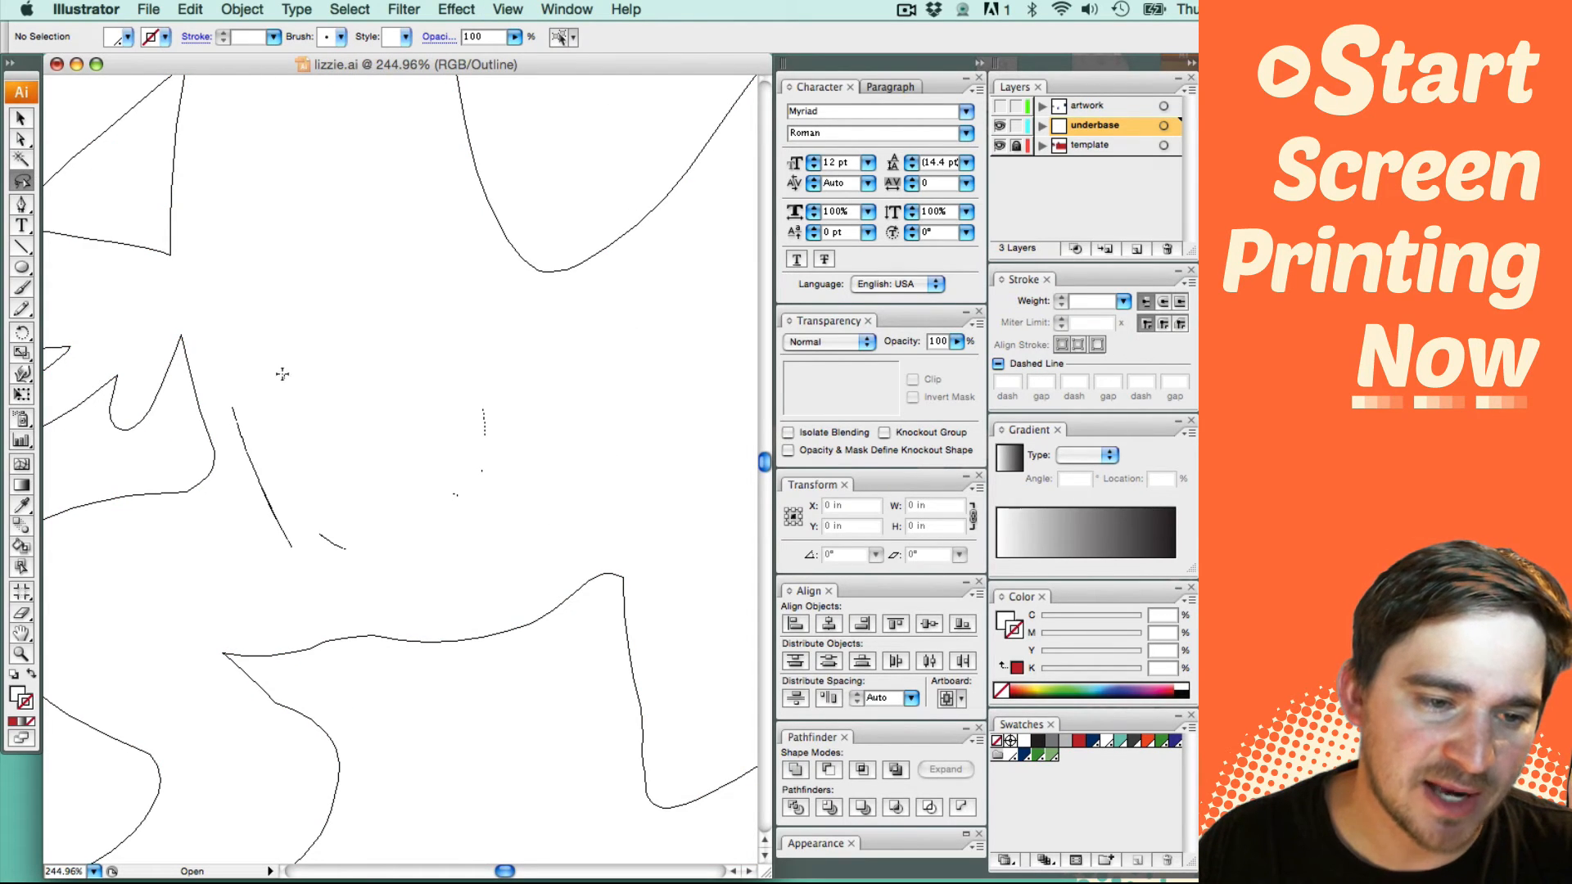
mouse_move(253, 360)
mouse_down()
mouse_move(222, 387)
mouse_move(222, 436)
mouse_move(257, 540)
mouse_move(322, 585)
mouse_move(414, 574)
mouse_move(483, 530)
mouse_move(538, 433)
mouse_move(511, 357)
mouse_move(436, 351)
mouse_move(379, 385)
mouse_move(281, 361)
mouse_up()
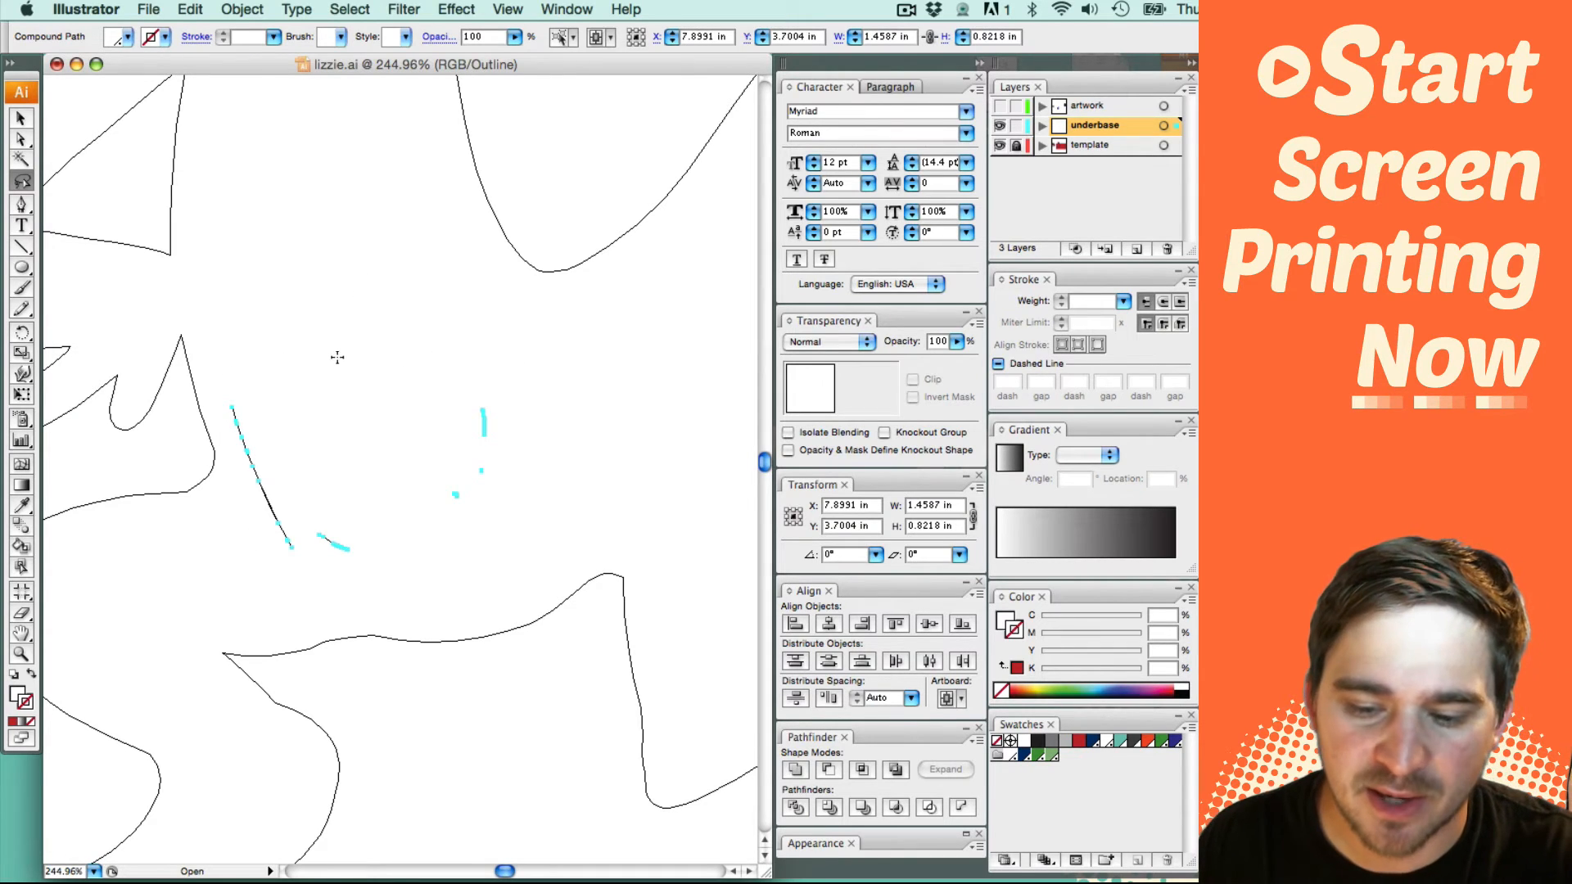
key(Delete)
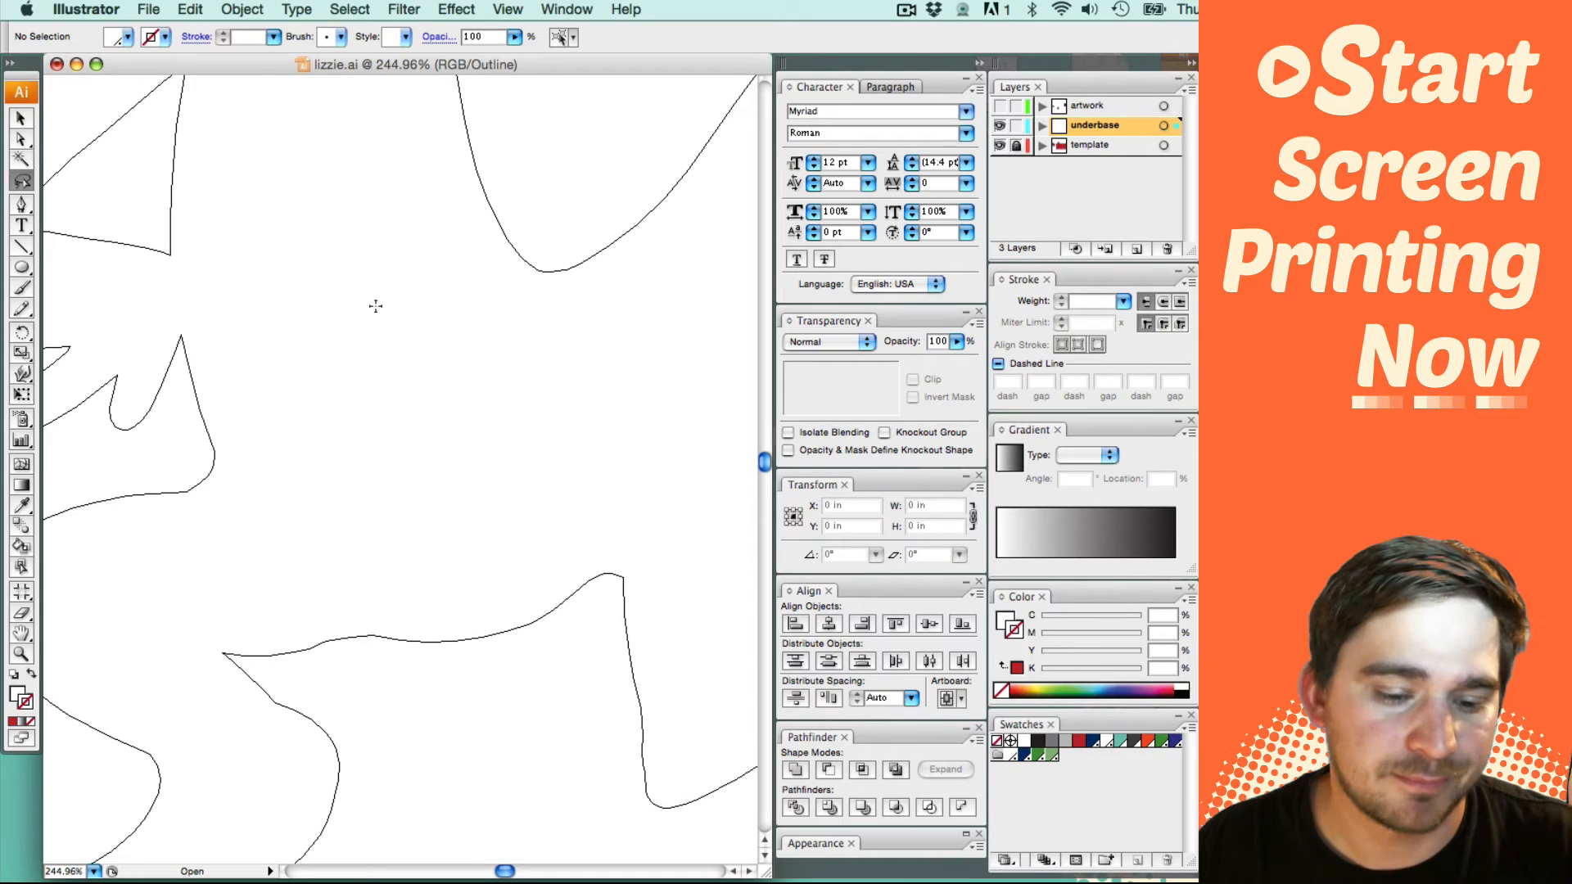
Step: Lasso the stray path fragments between the lizard's head and neck and delete them
scroll(312, 635, up, 10)
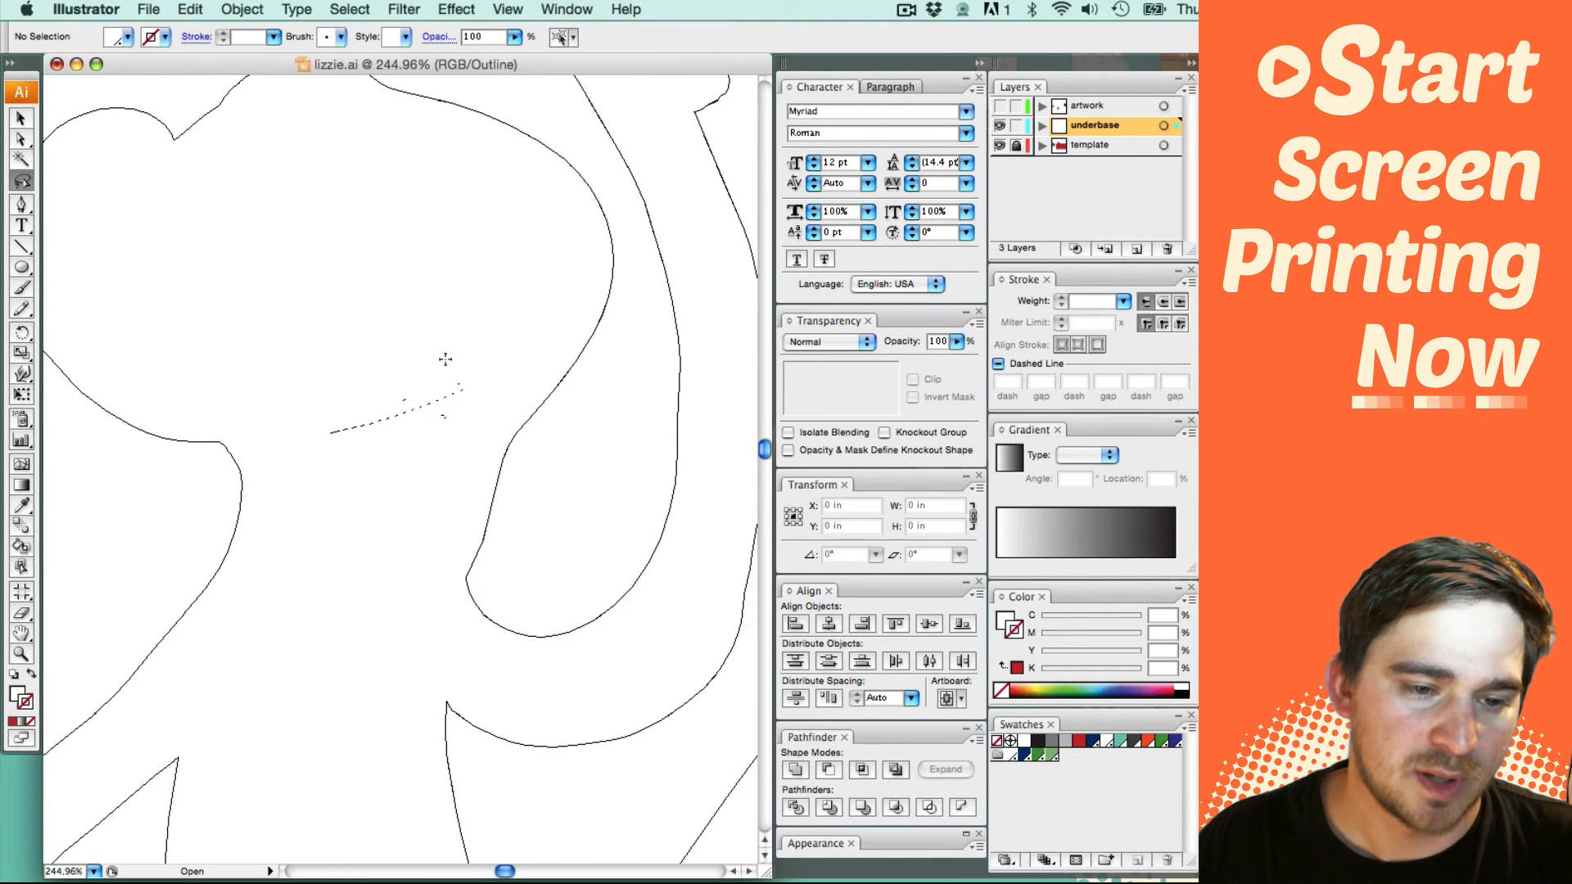
mouse_move(477, 341)
mouse_down()
mouse_move(332, 374)
mouse_move(301, 423)
mouse_move(362, 465)
mouse_move(428, 455)
mouse_move(479, 418)
mouse_move(484, 345)
mouse_up()
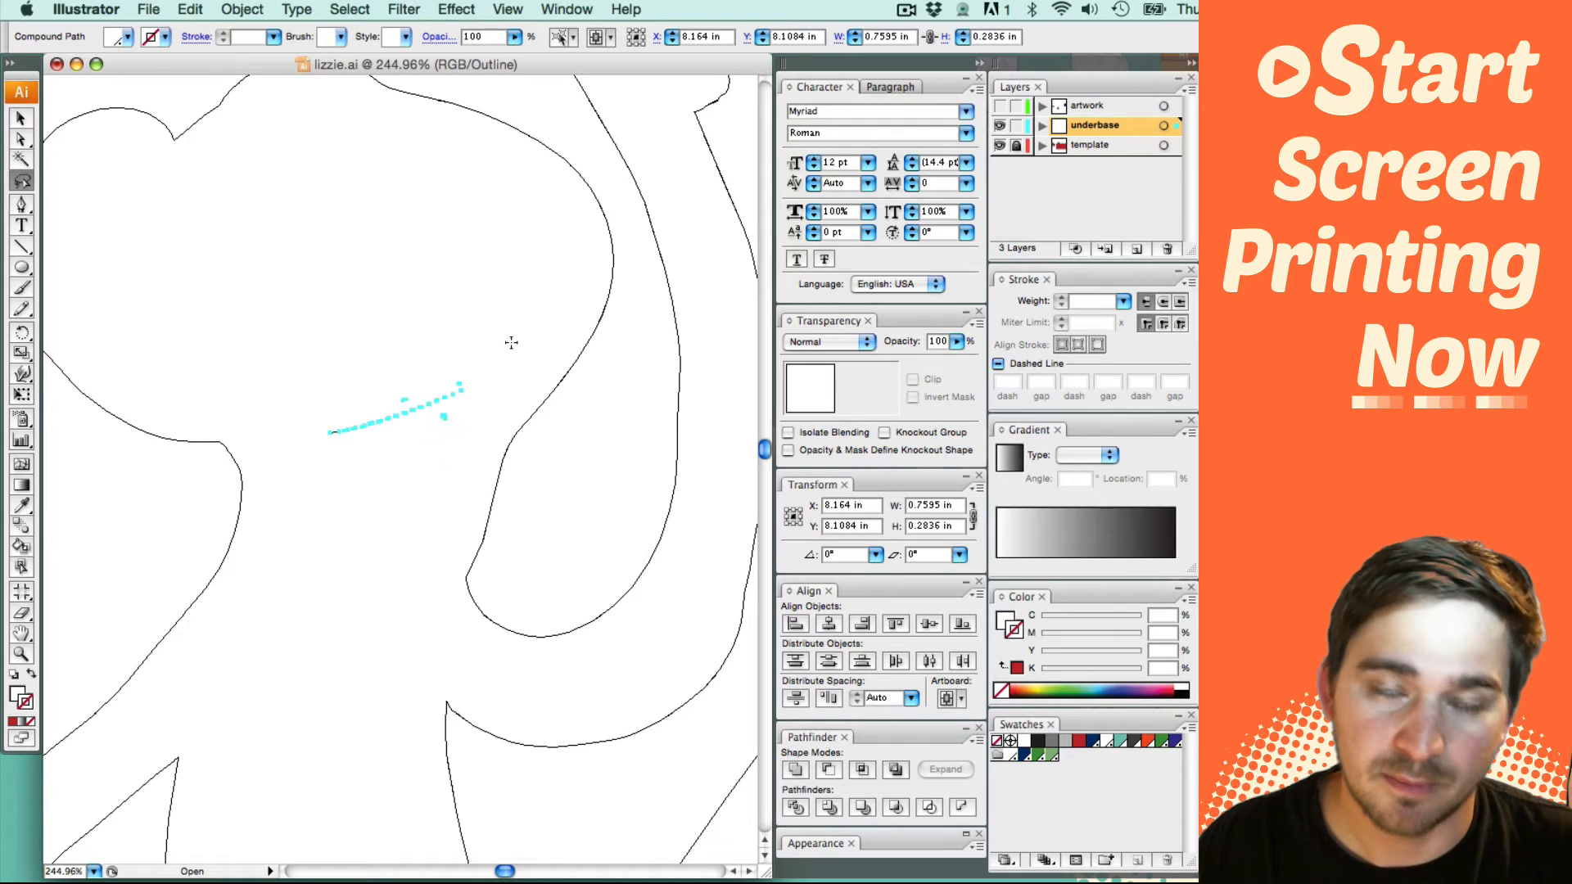
key(Delete)
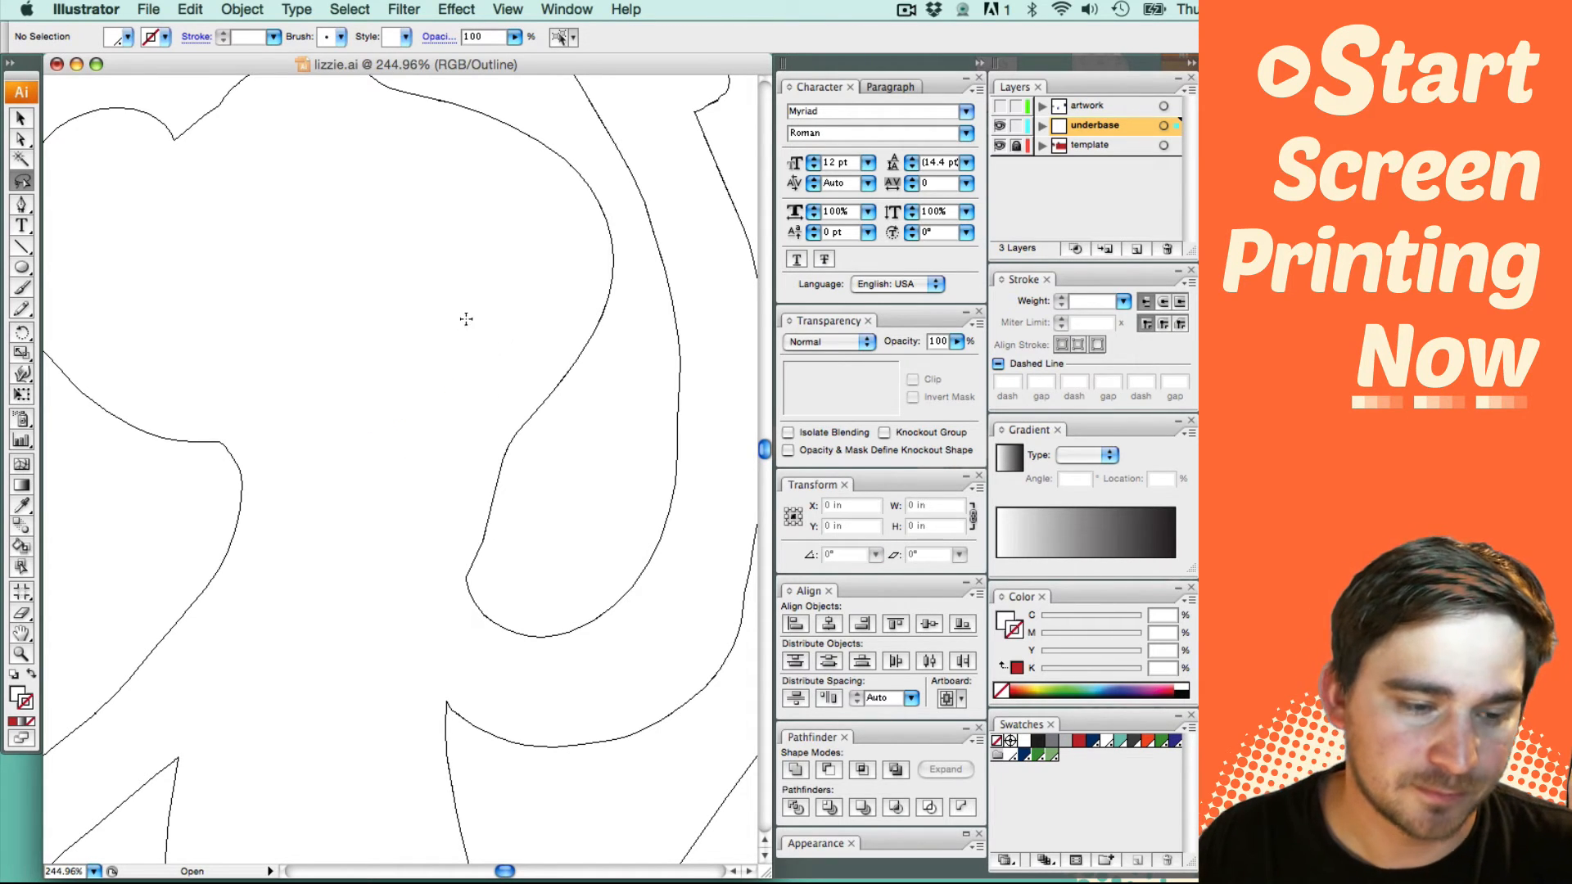
key(a)
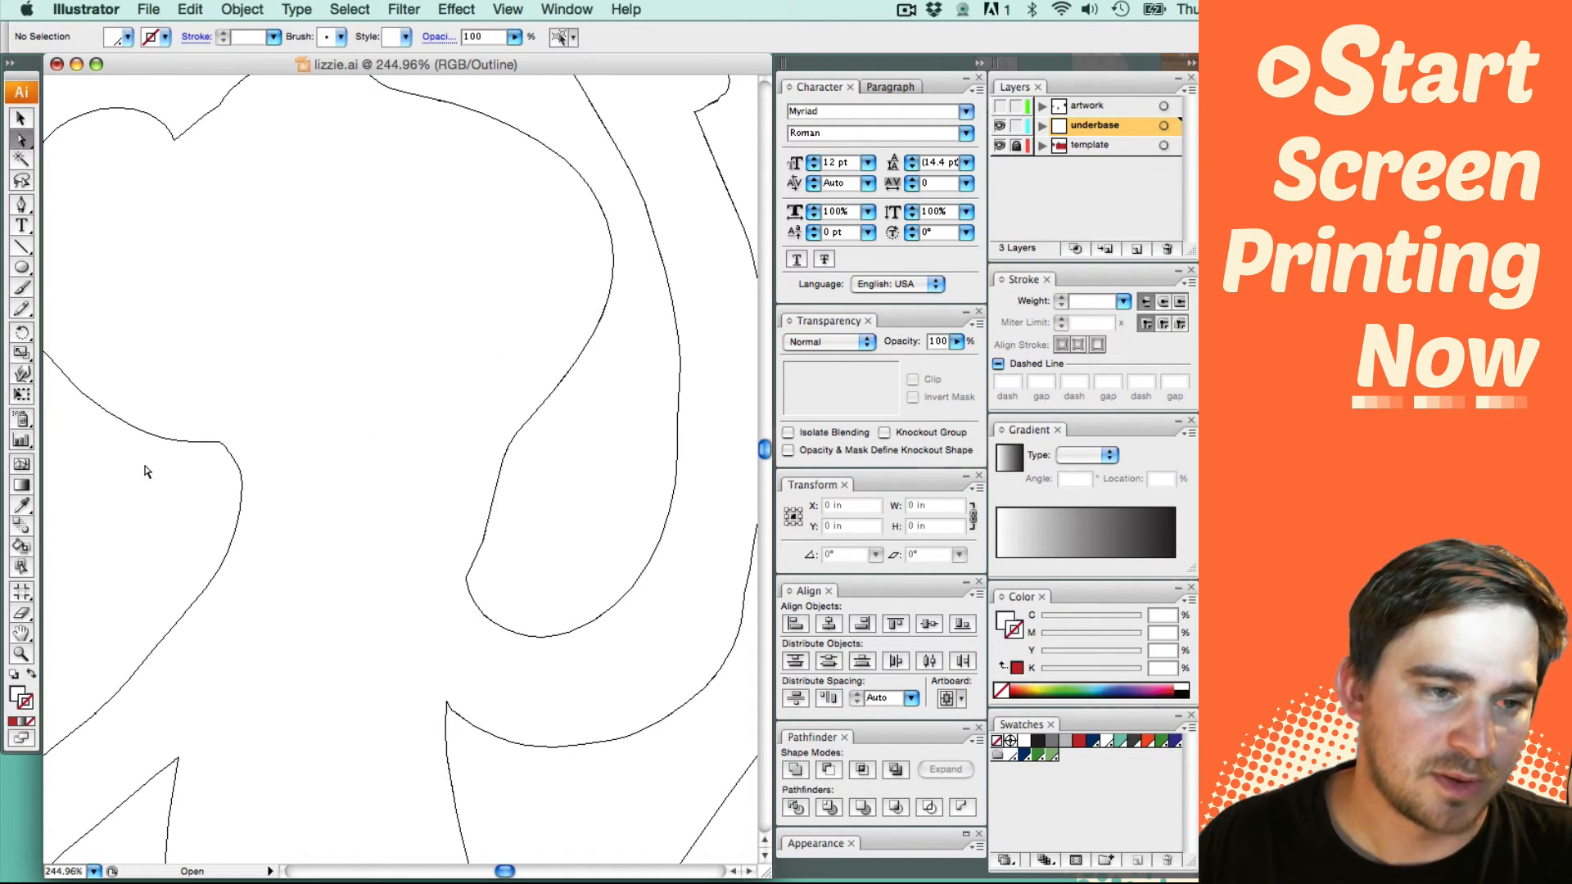
click(27, 187)
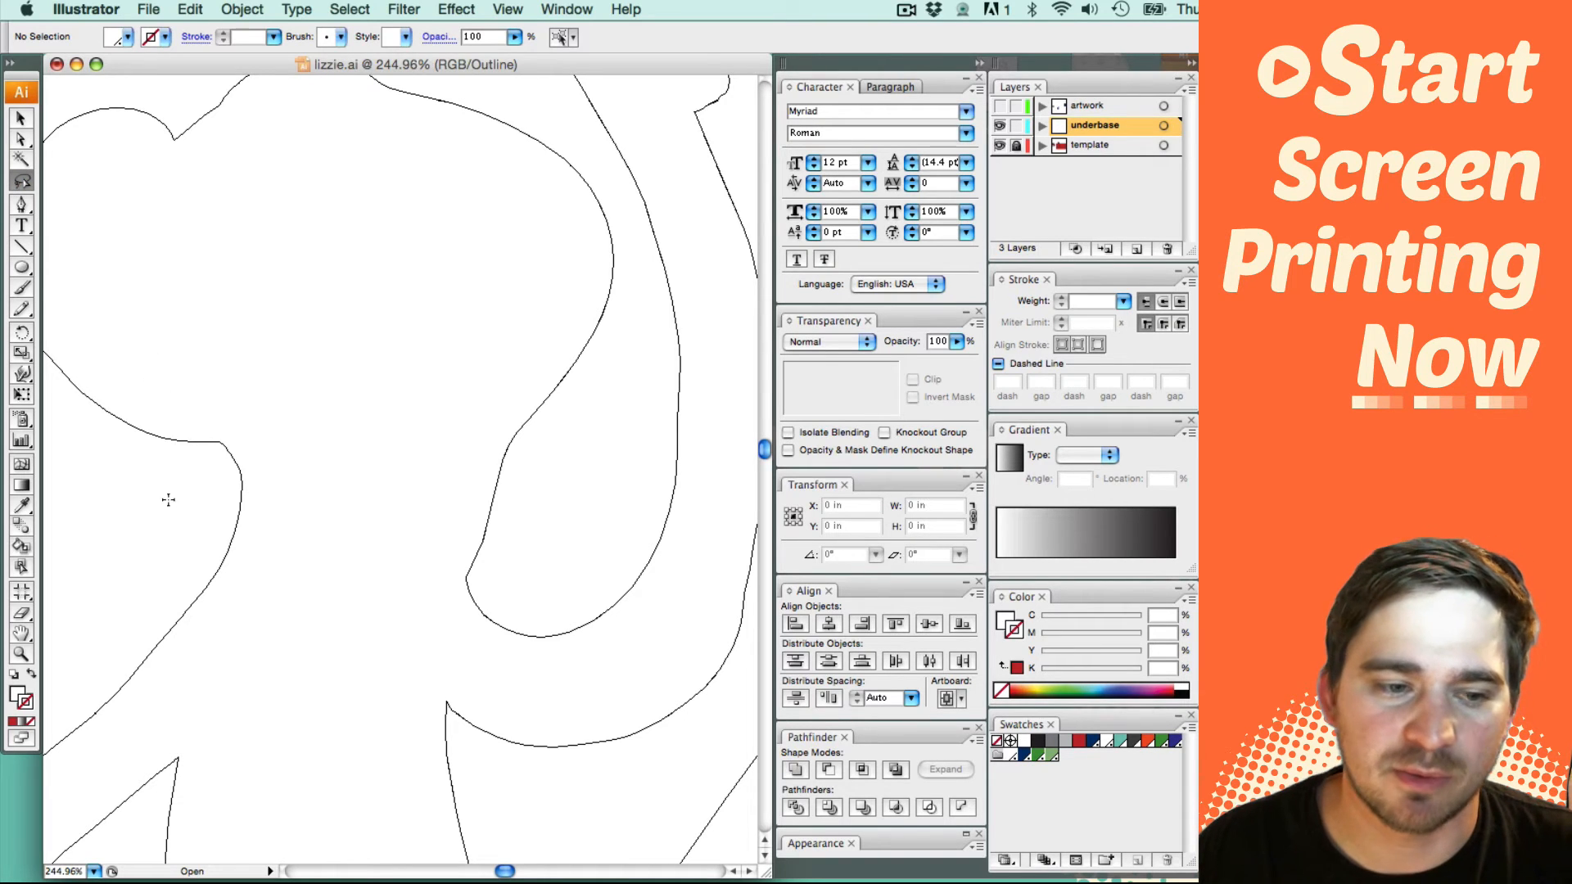
key(a)
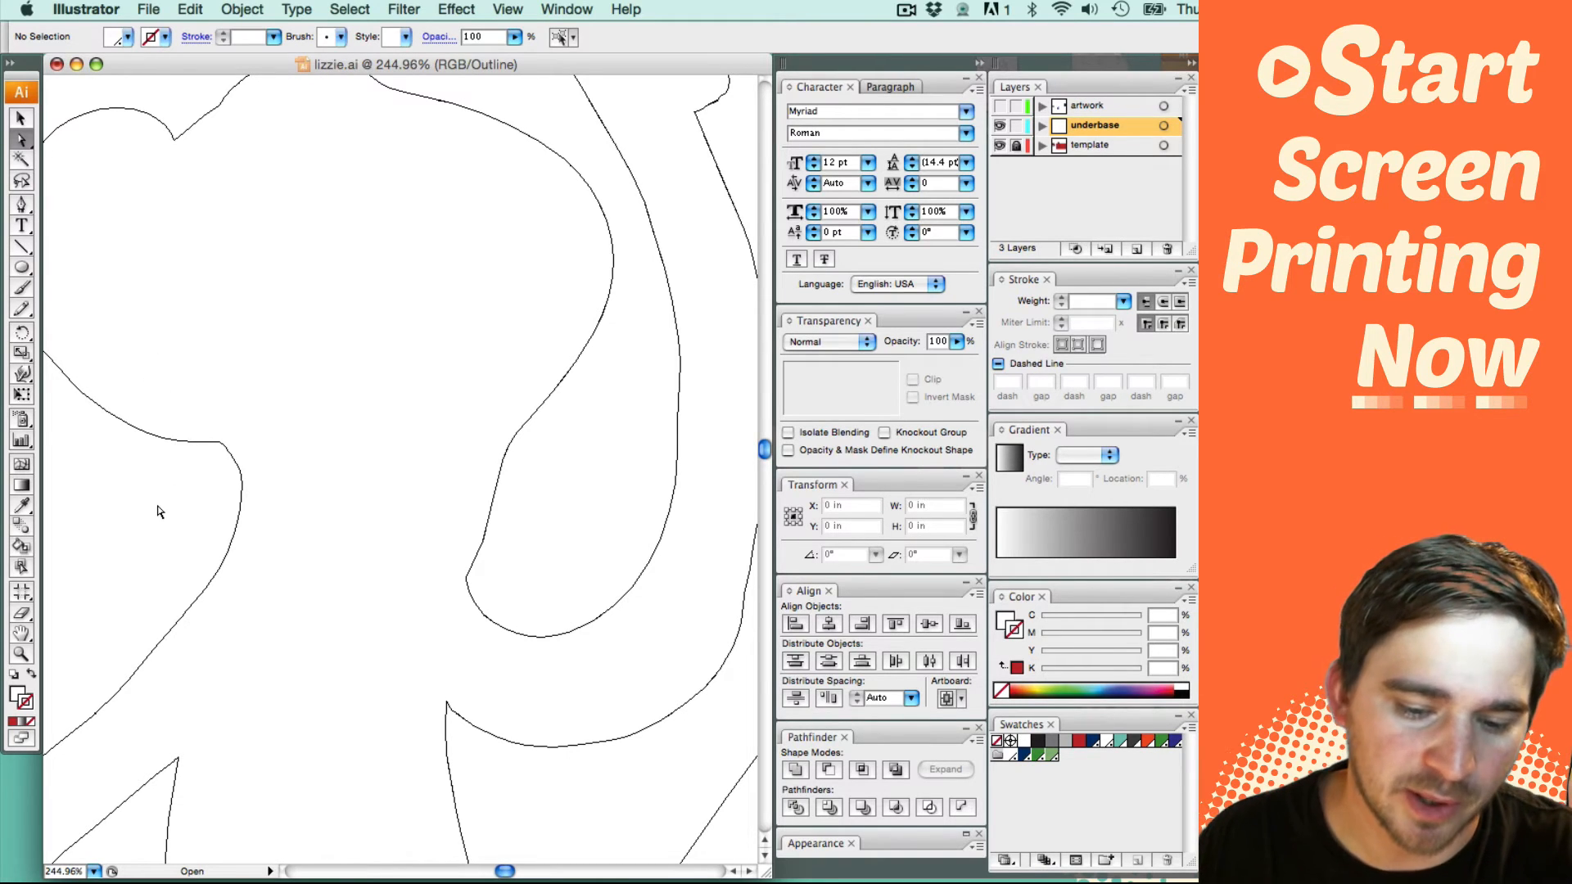
Step: Return to Preview mode at 100% zoom and look over the cleaned white underbase
key(super+minus)
key(super+minus)
key(super+minus)
key(super+y)
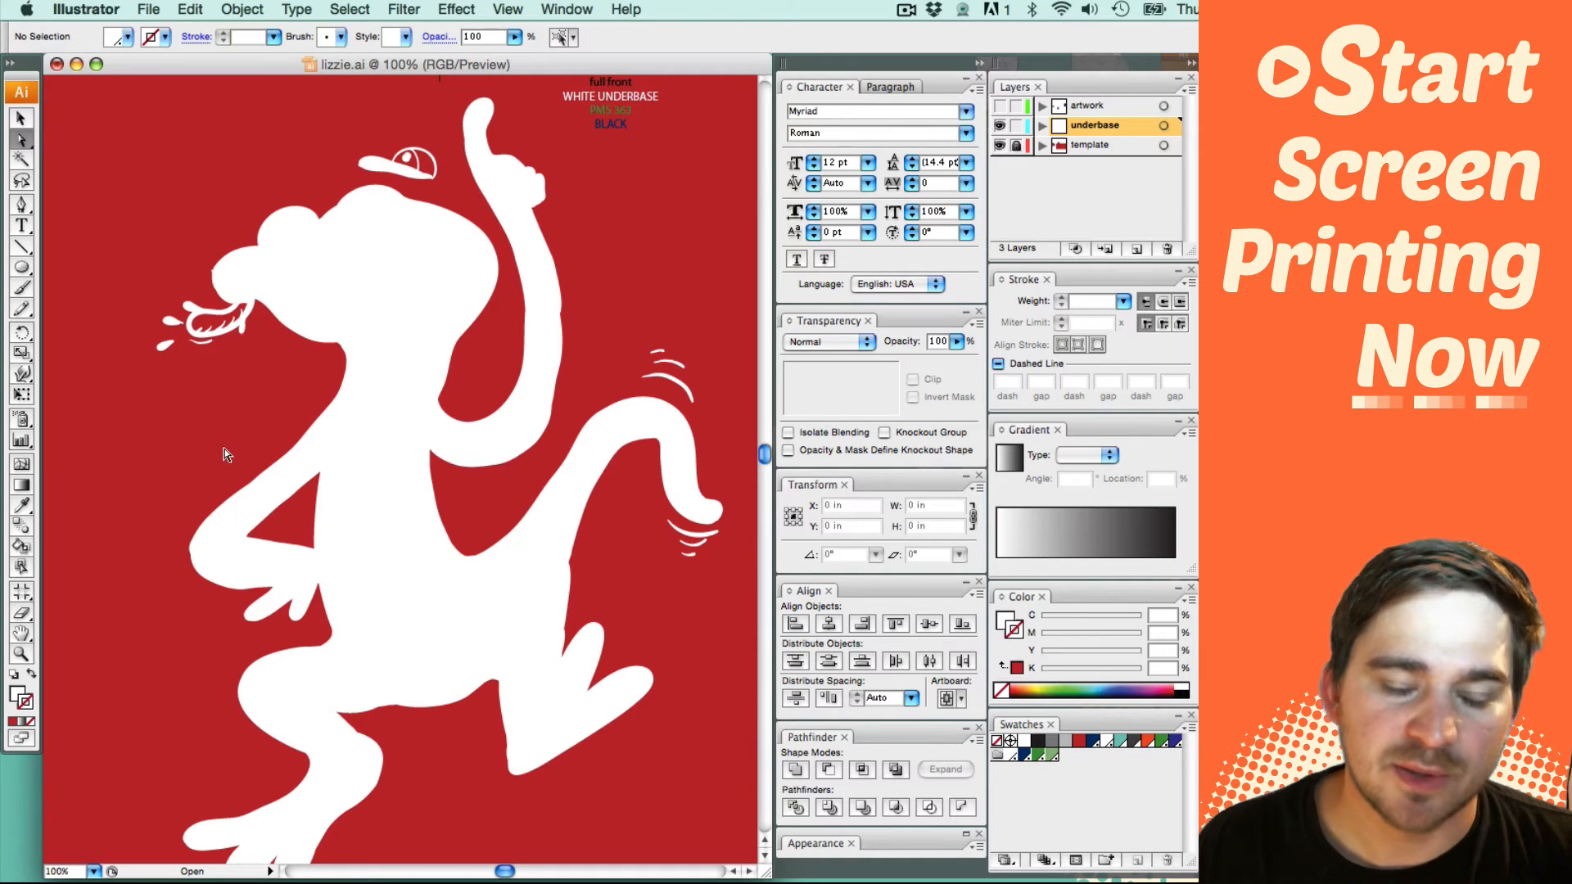
scroll(214, 417, right, 3)
scroll(214, 417, up, 2)
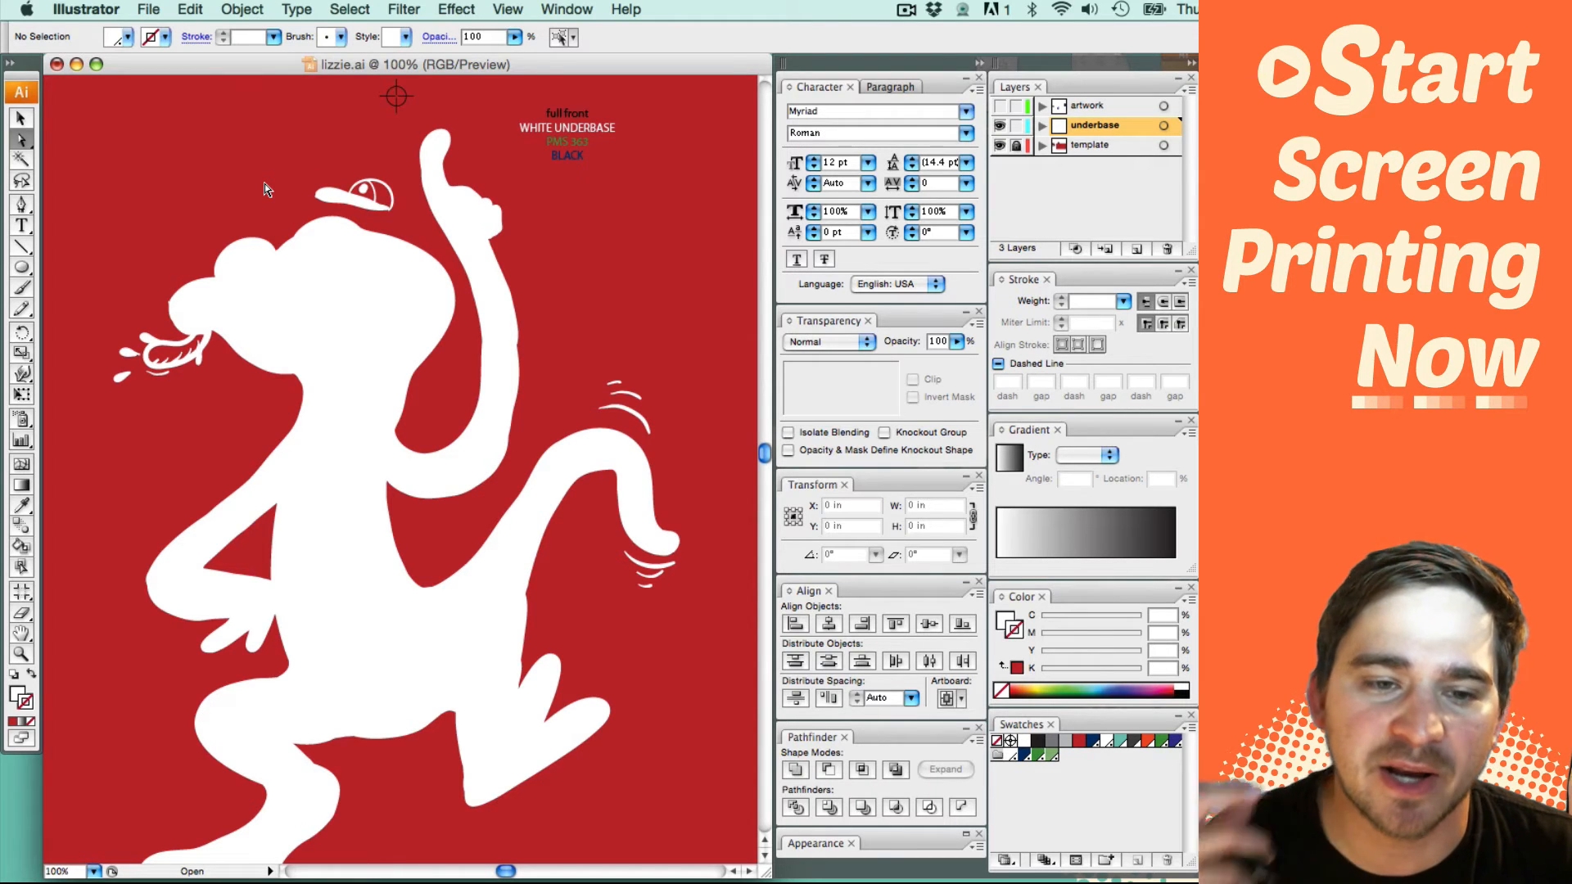
scroll(579, 228, down, 3)
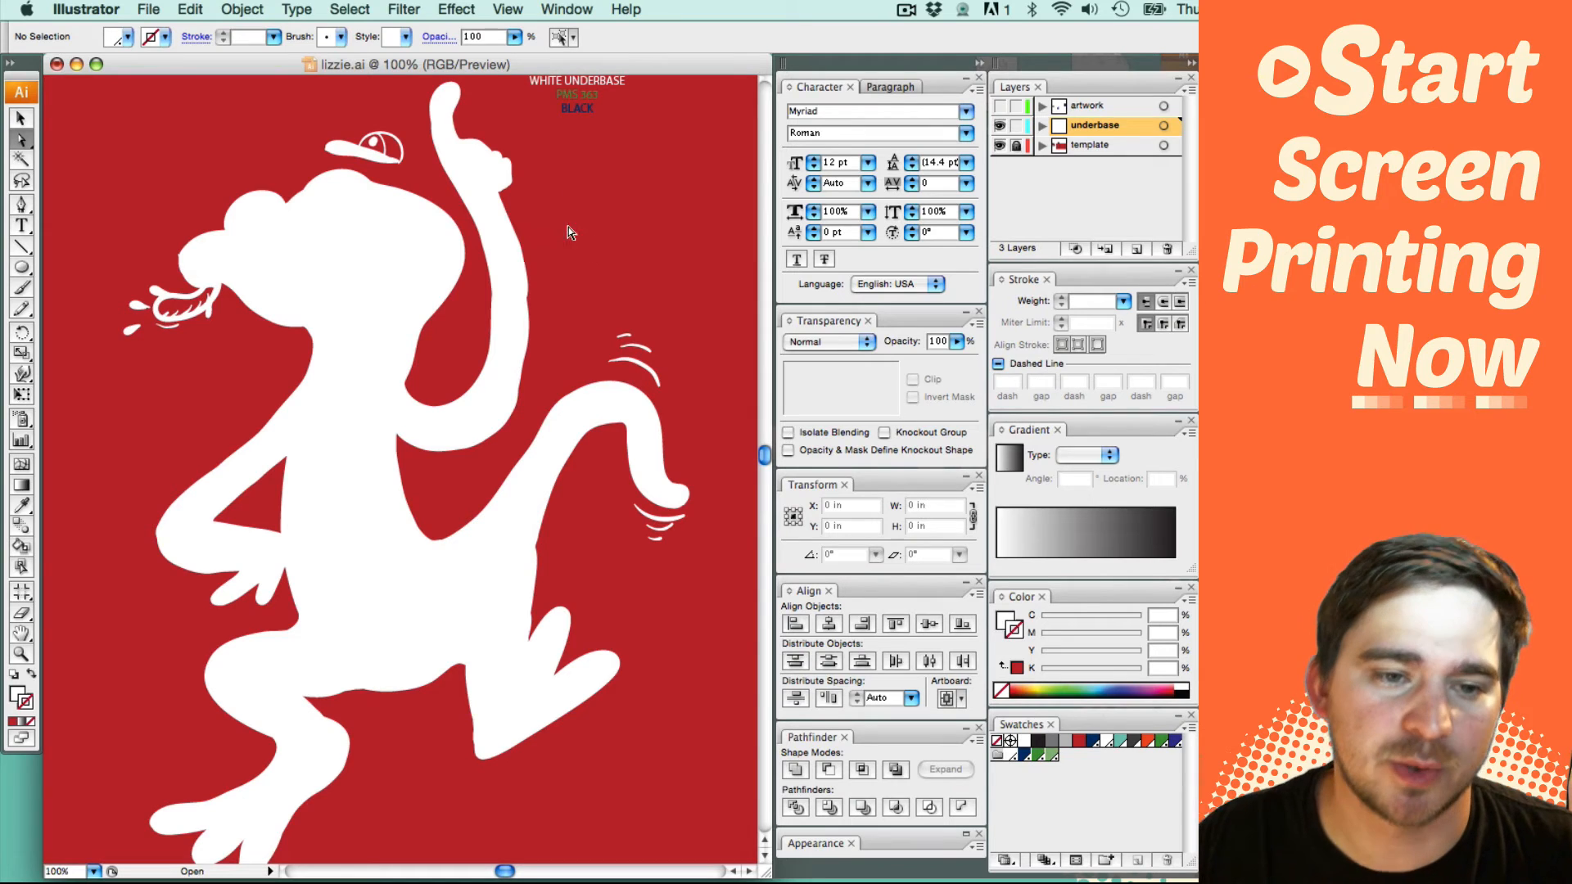
double_click(381, 300)
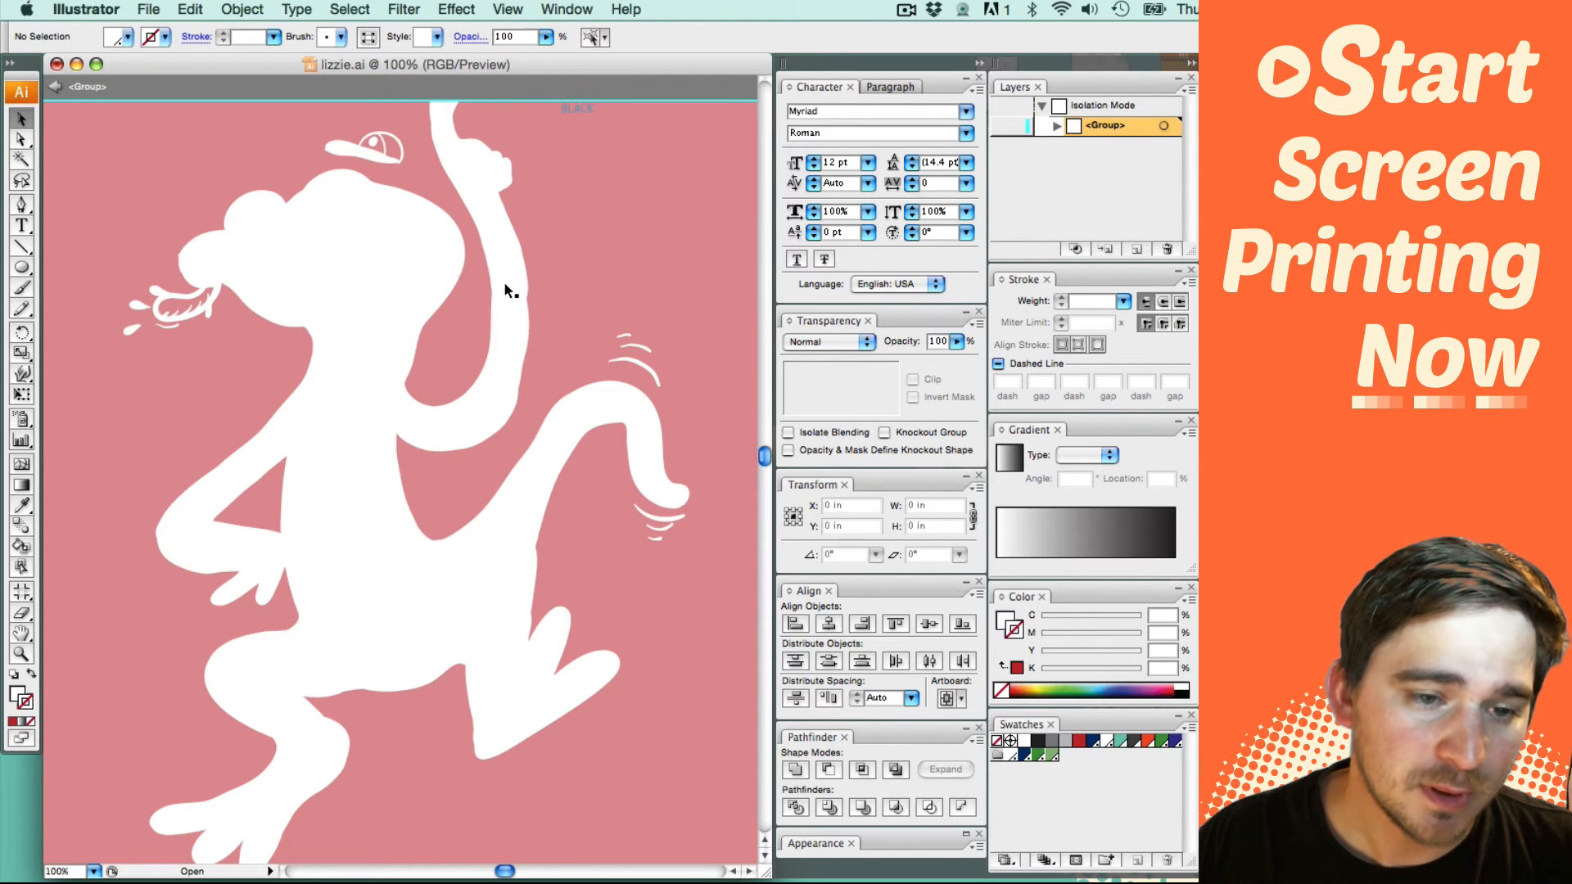
click(631, 344)
click(628, 321)
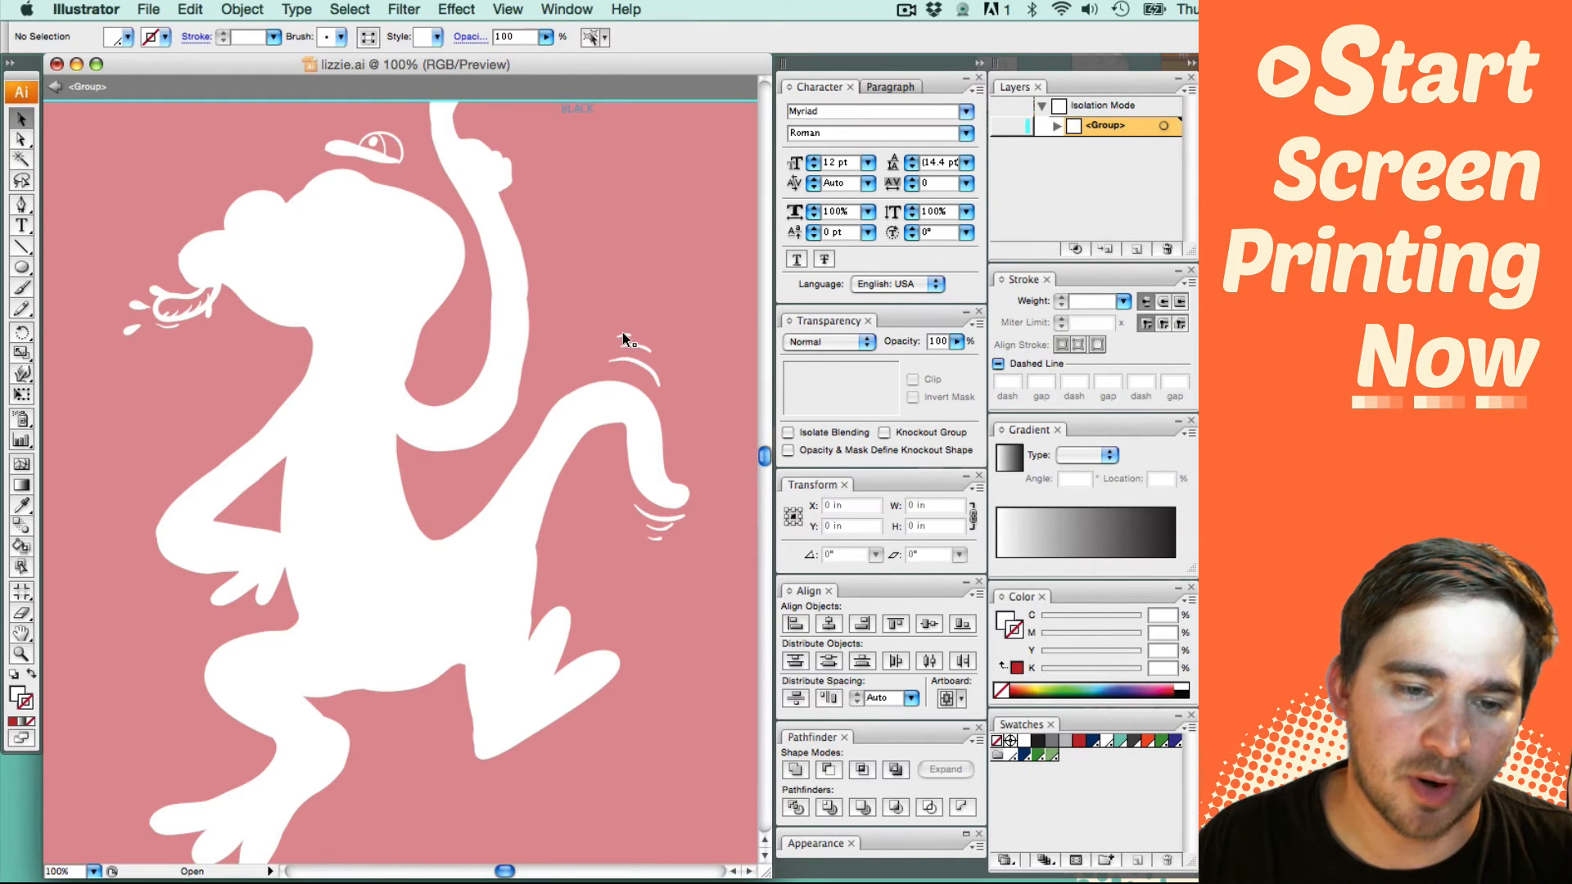
double_click(612, 314)
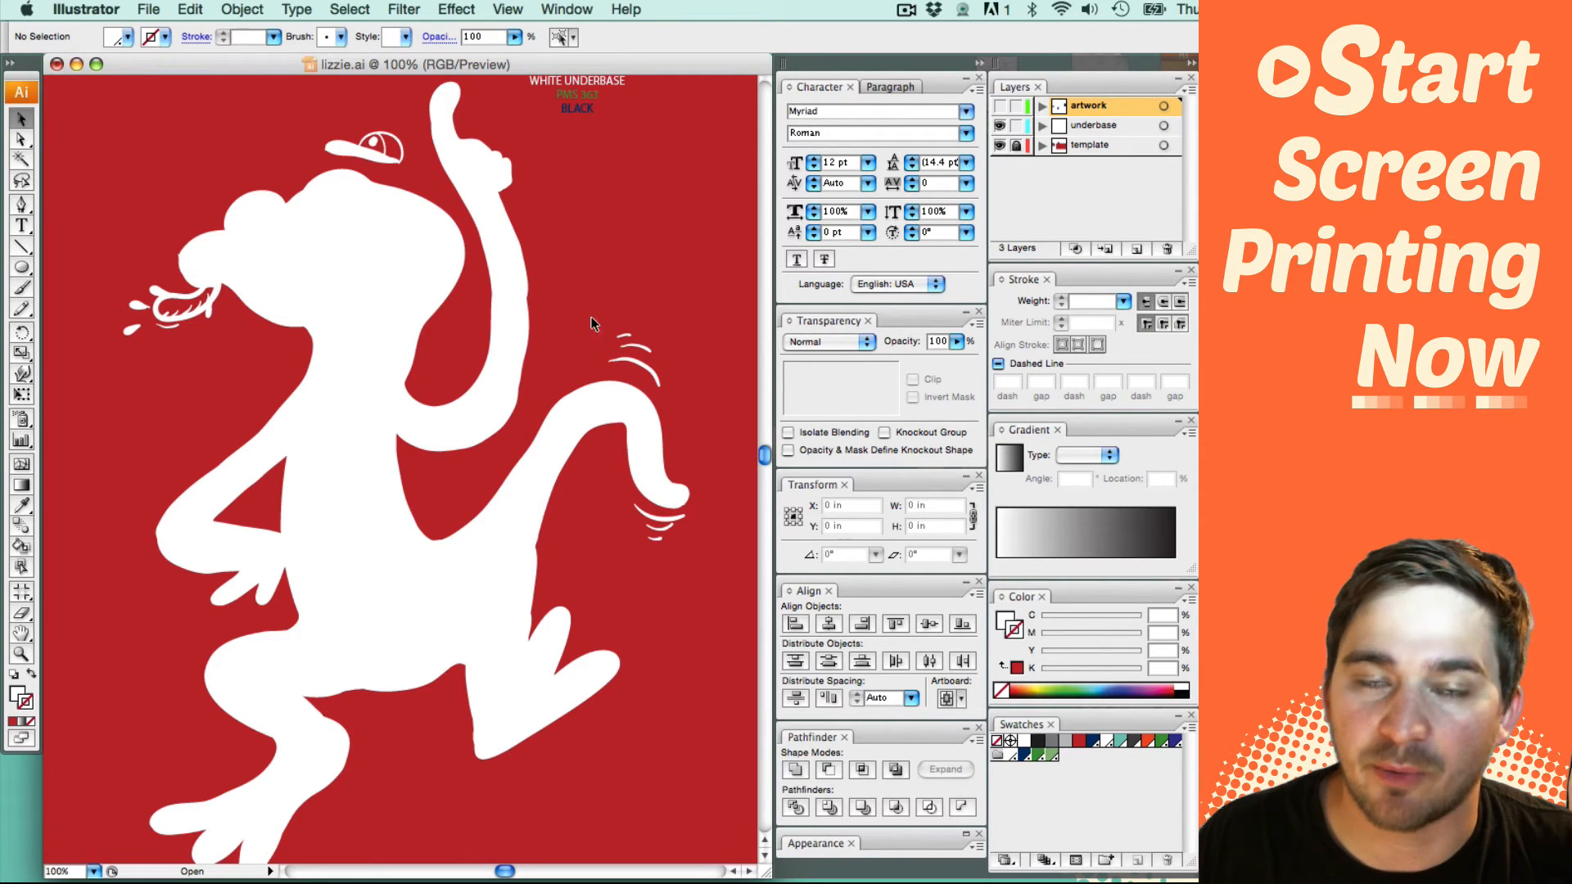
Step: Directly select the main lizard body shape on the underbase and apply a 1 pt stroke in the shirt's red
key(a)
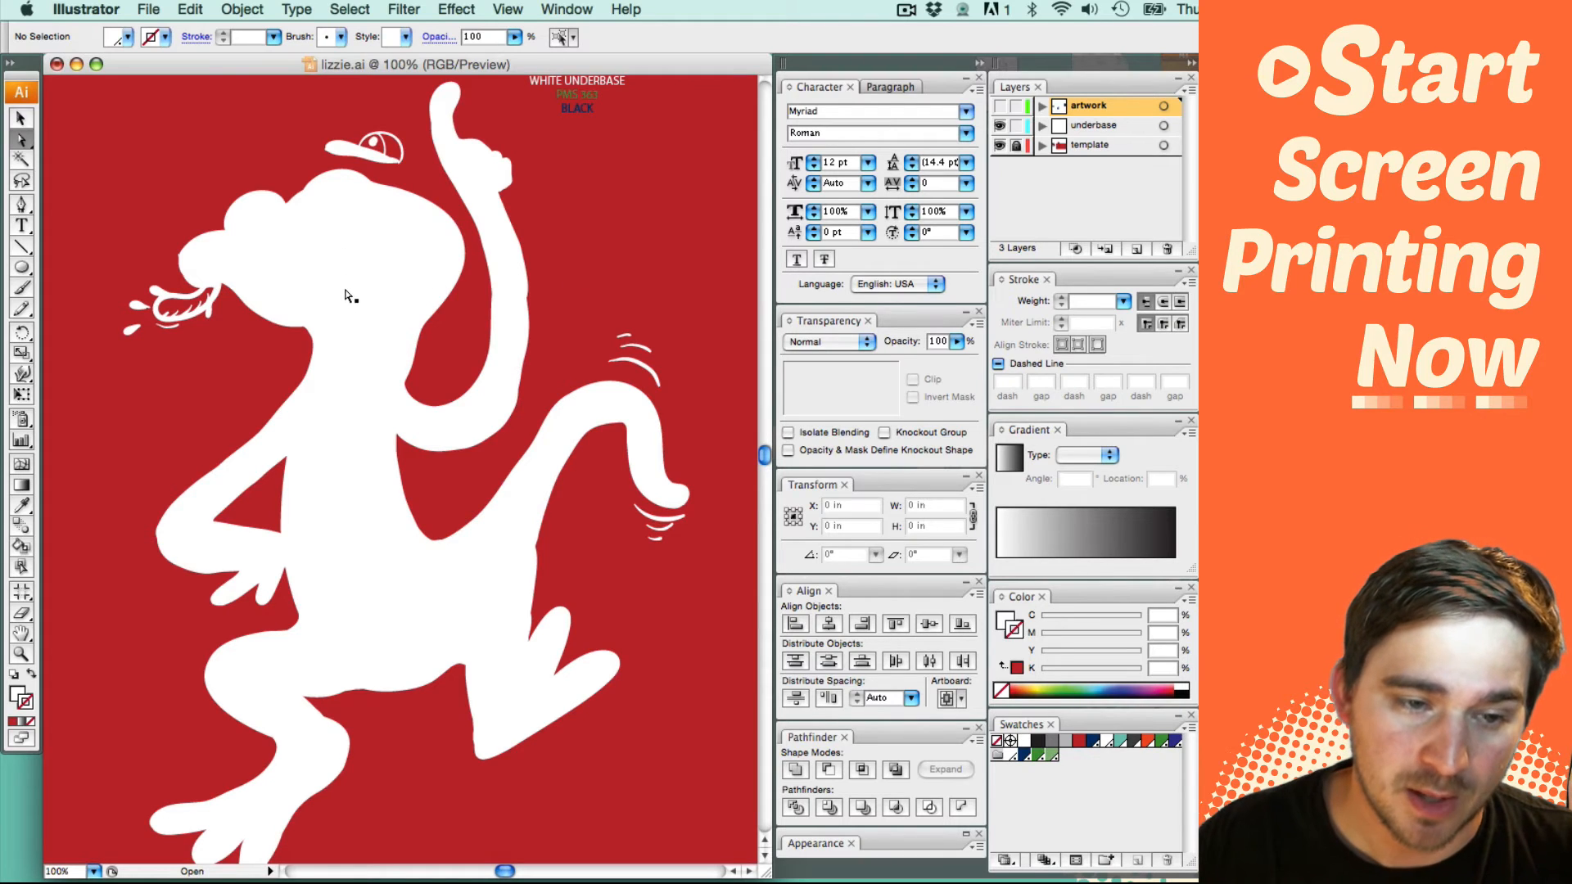
click(348, 291)
scroll(426, 286, right, 3)
scroll(426, 286, down, 1)
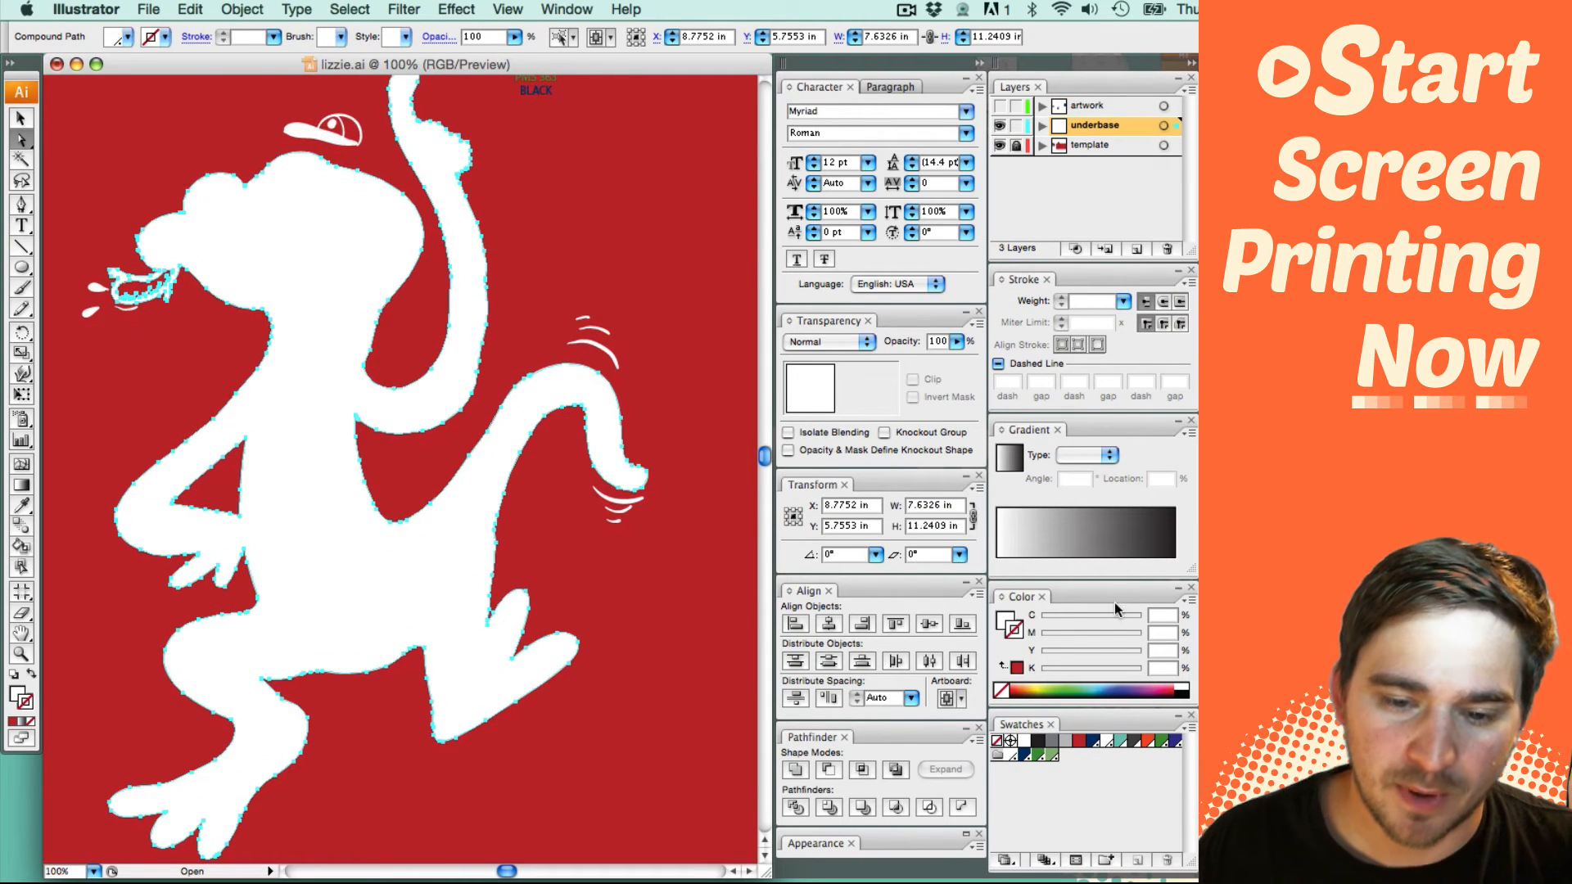
click(1015, 671)
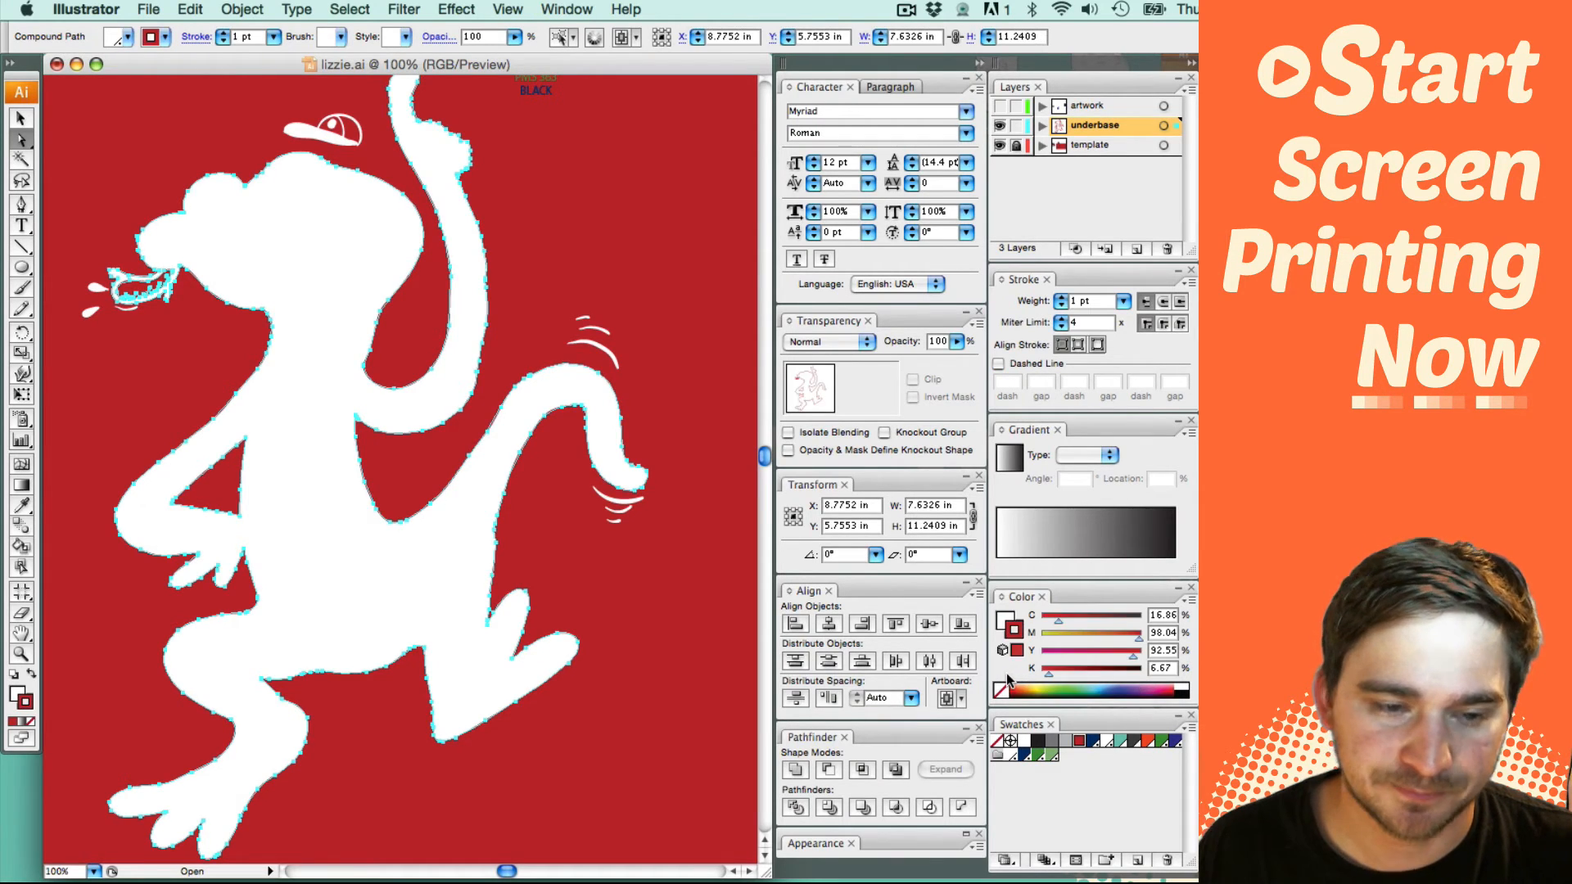
Step: Zoom in on the lizard body's edge, remove its stroke for comparison, and undo the removal
key(z)
drag(282, 256, 481, 394)
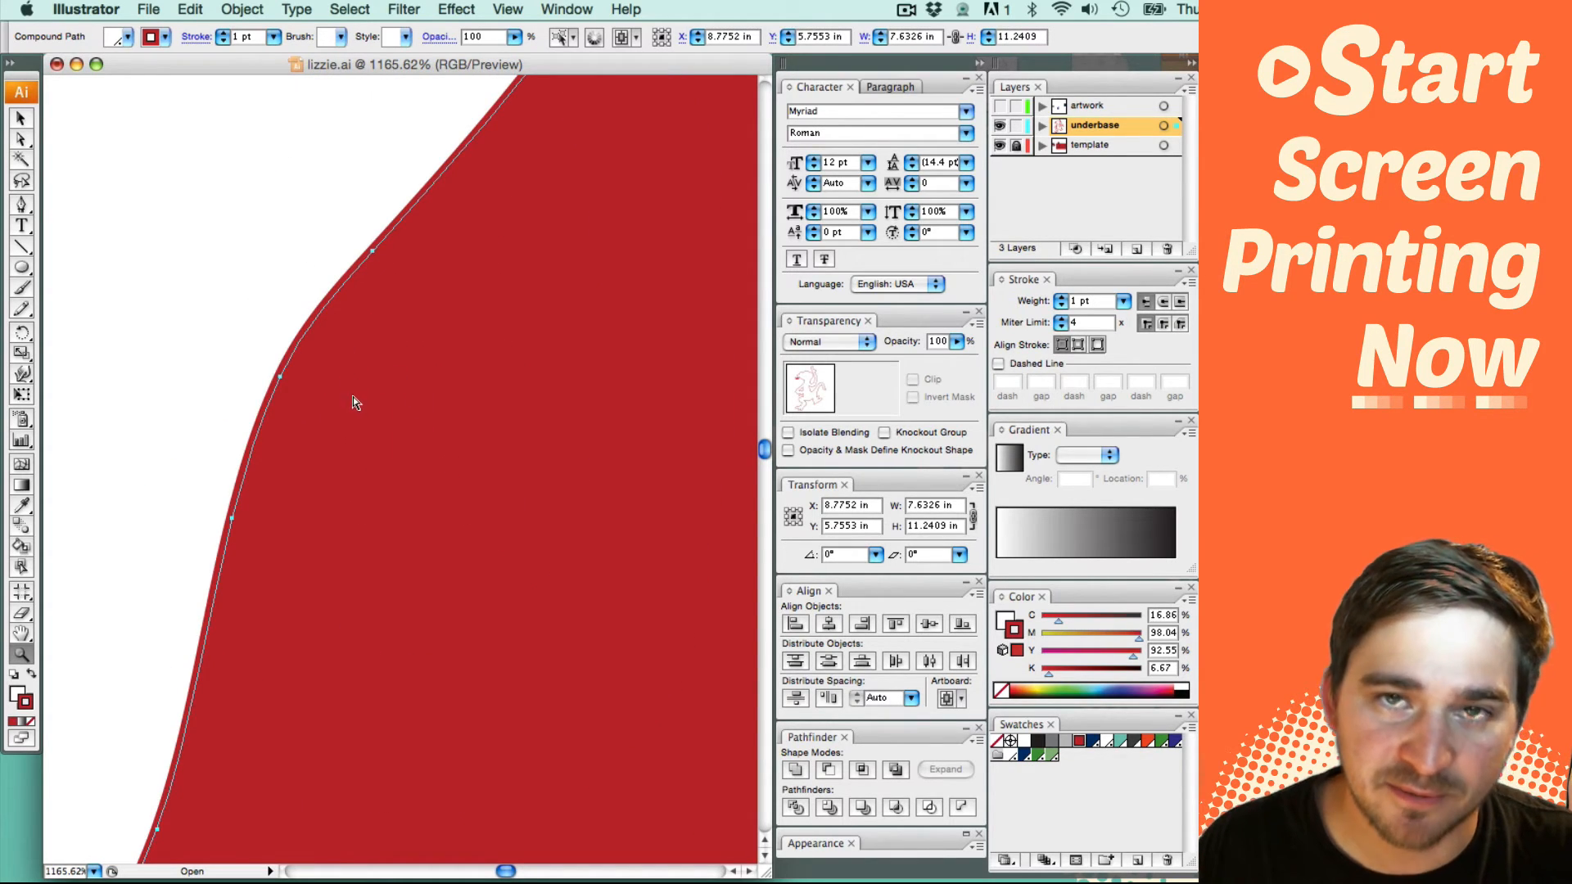
key(slash)
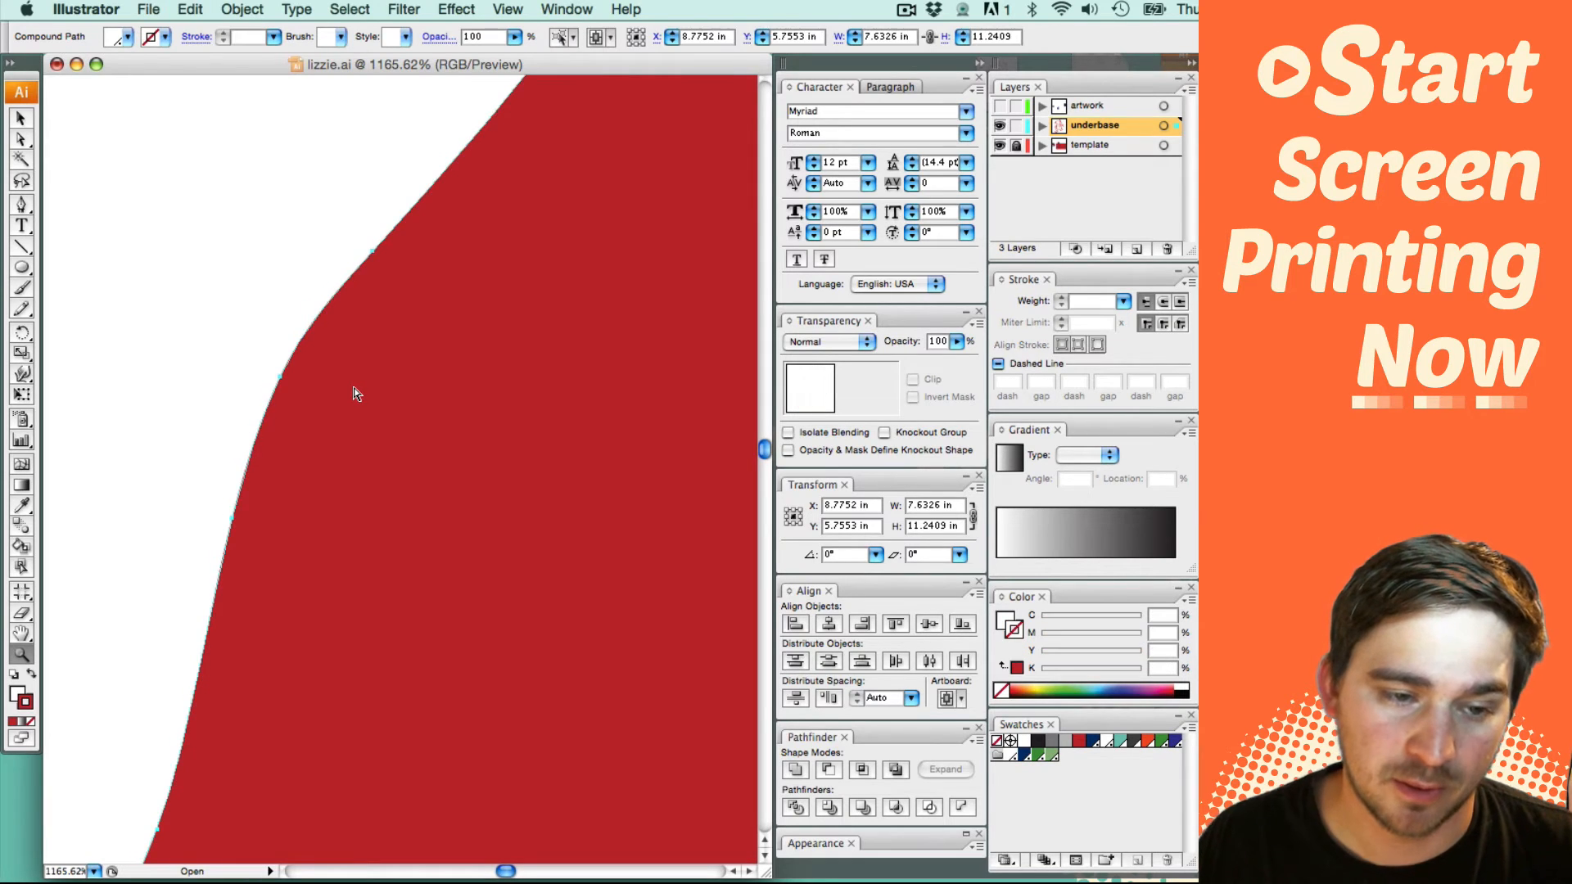
key(super+z)
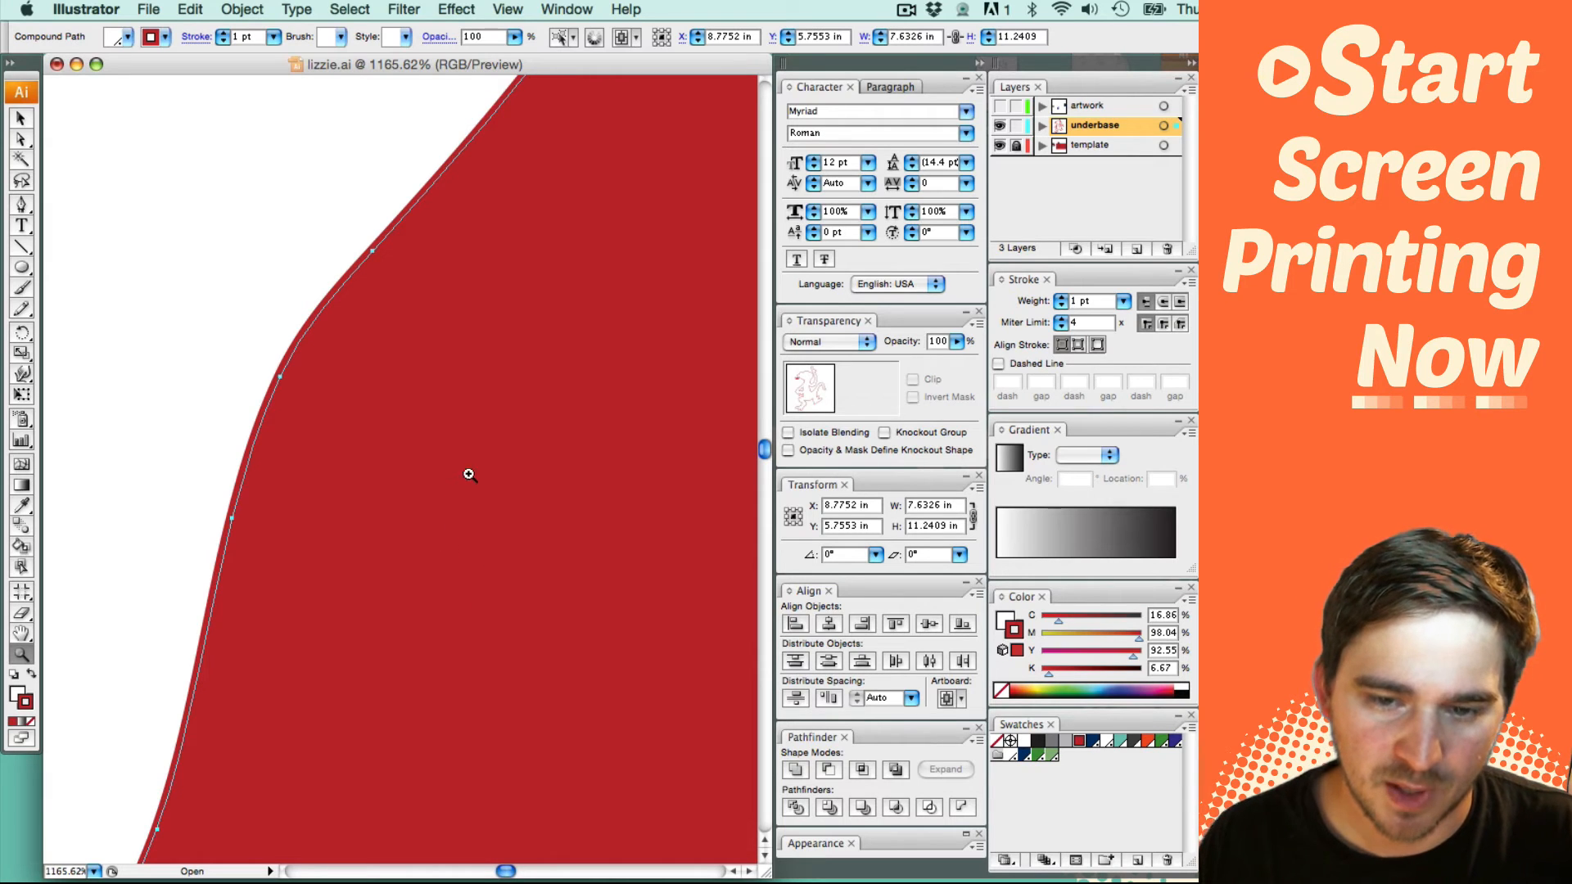
Step: Set the lizard body's stroke weight to 1.25 pt and deselect it to view the choked edge
click(1099, 303)
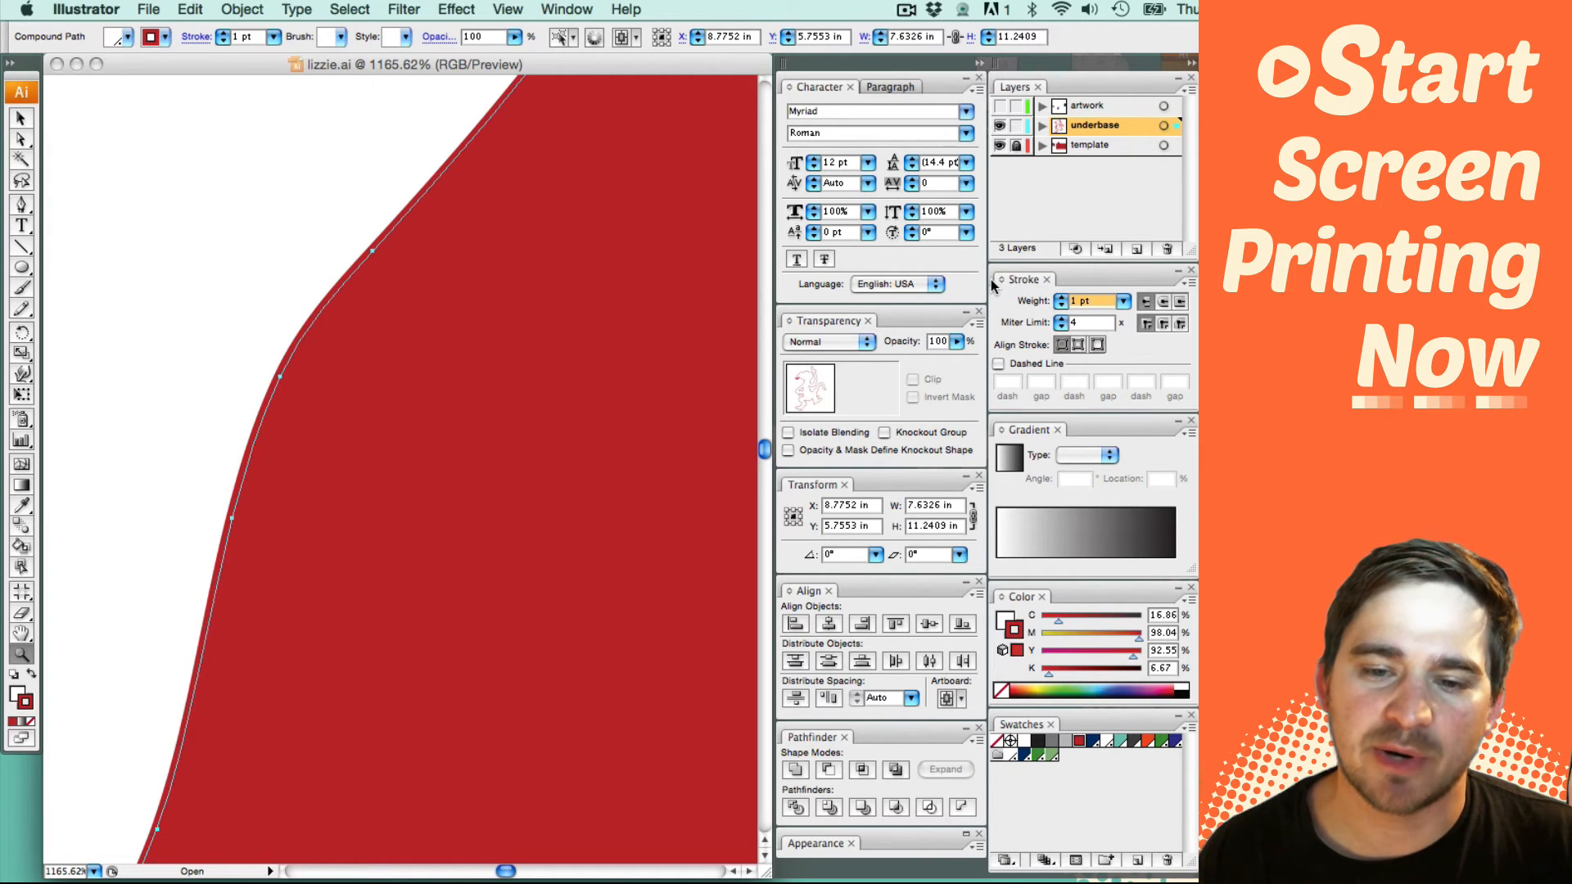
key(super+shift+a)
key(super+minus)
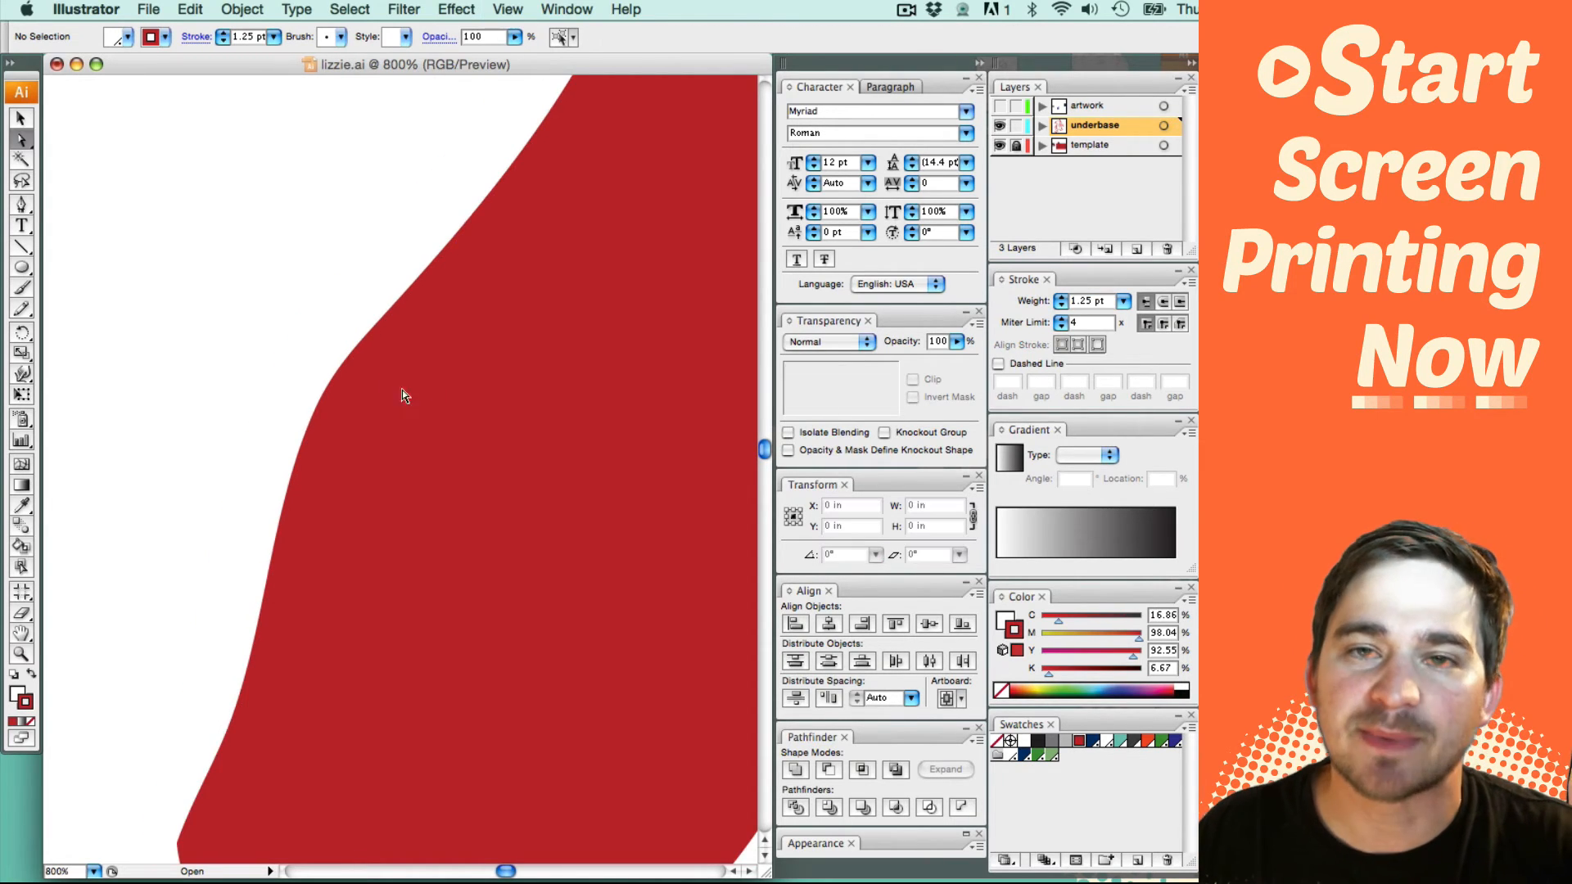
Step: Directly select the lizard body, set its stroke weight to 1.5 pt, and view the edge with the shape deselected
click(310, 357)
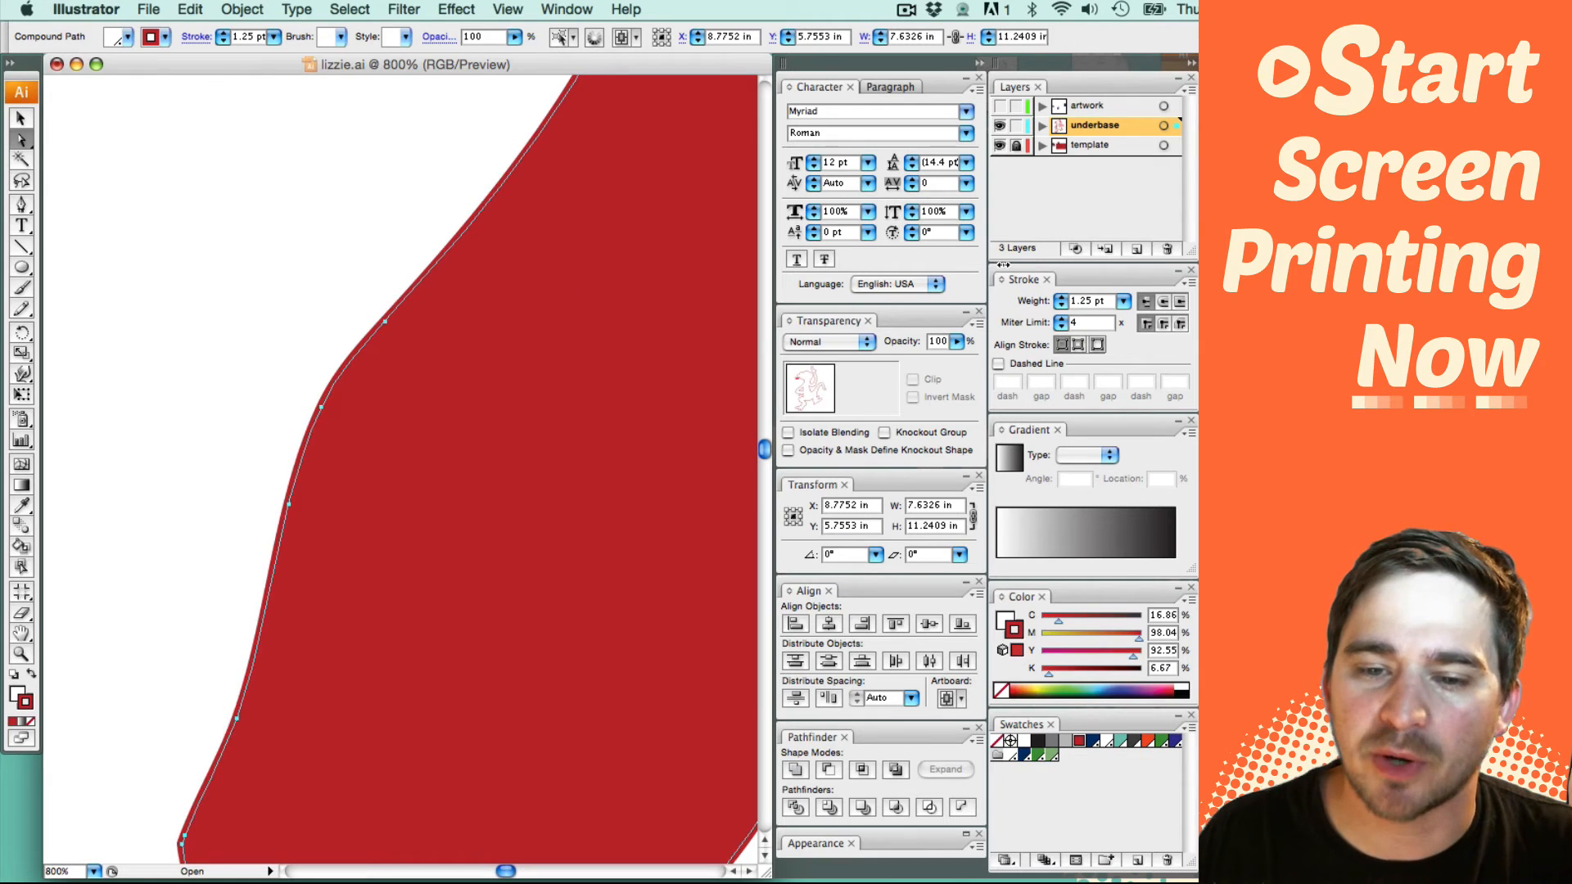
click(1110, 301)
text(1.5)
key(Return)
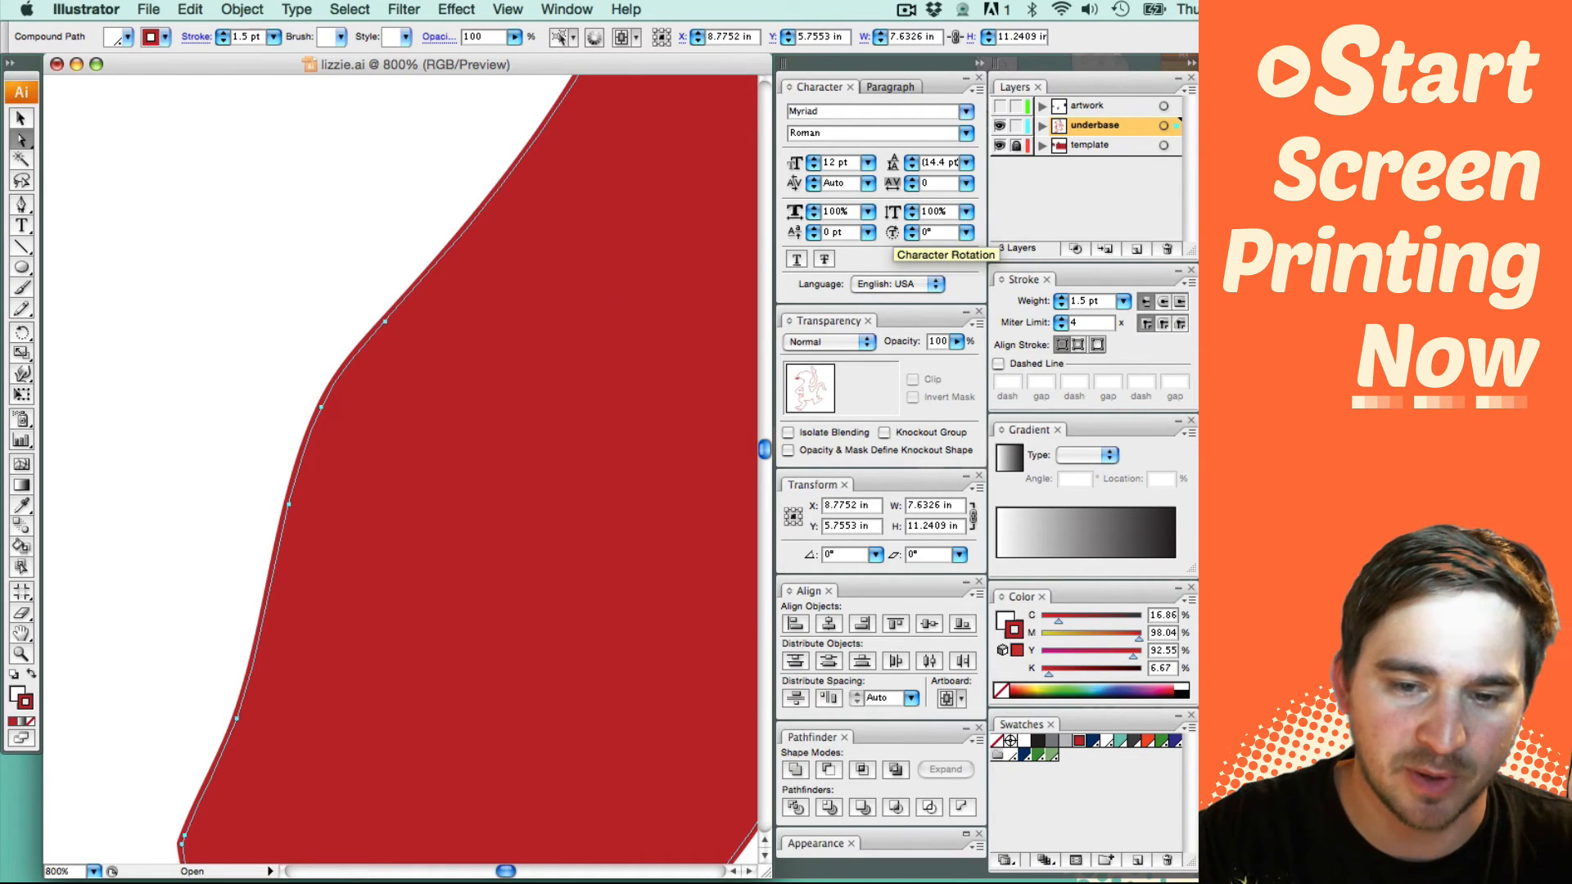
key(super+shift+a)
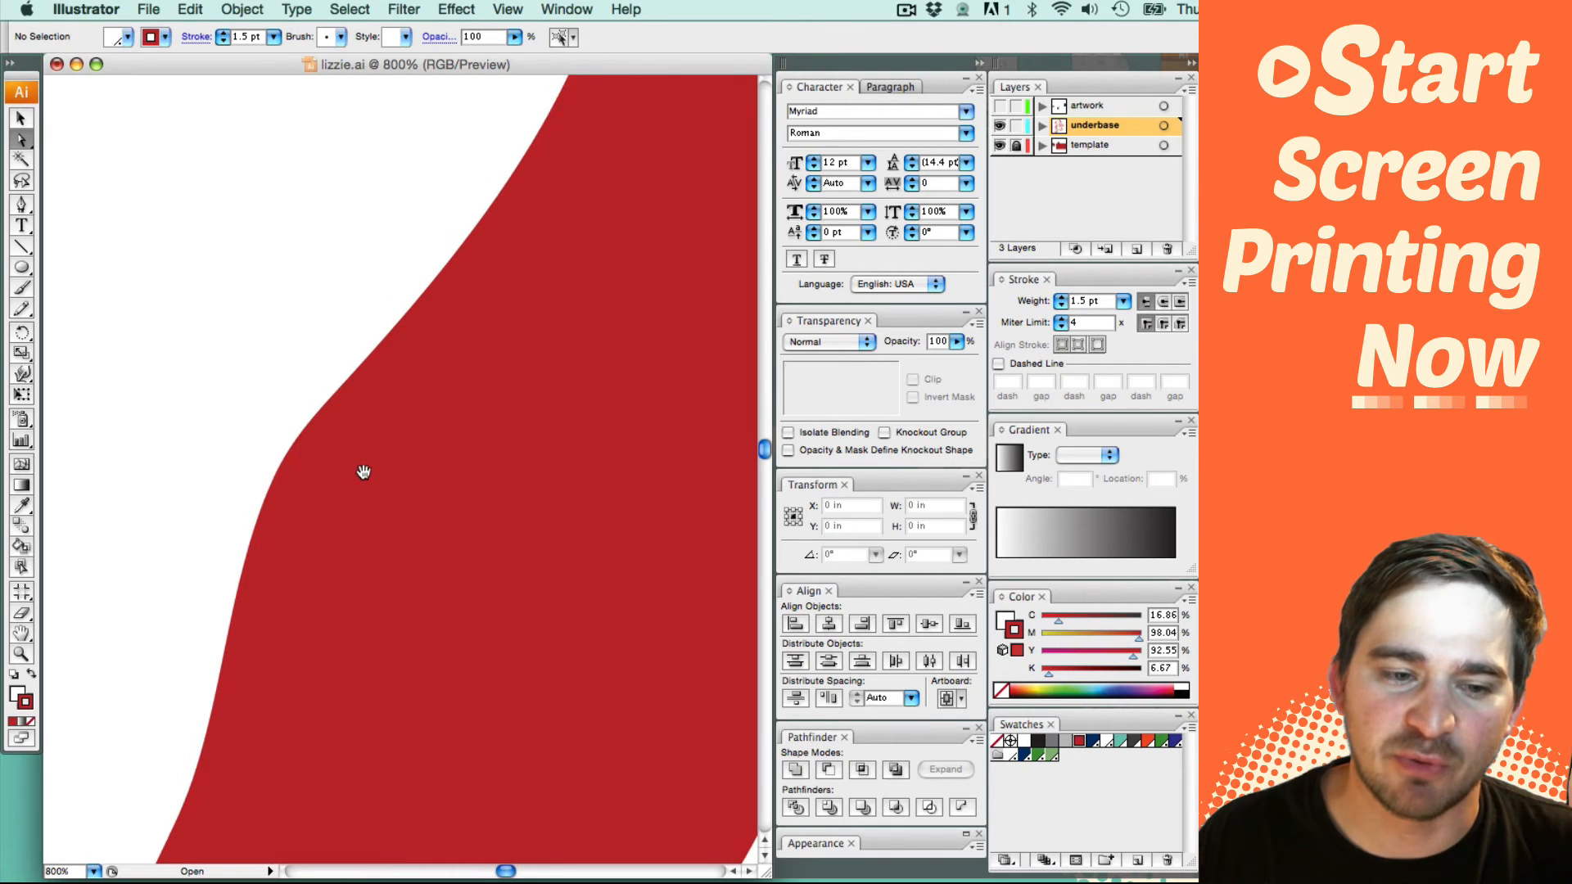
click(334, 382)
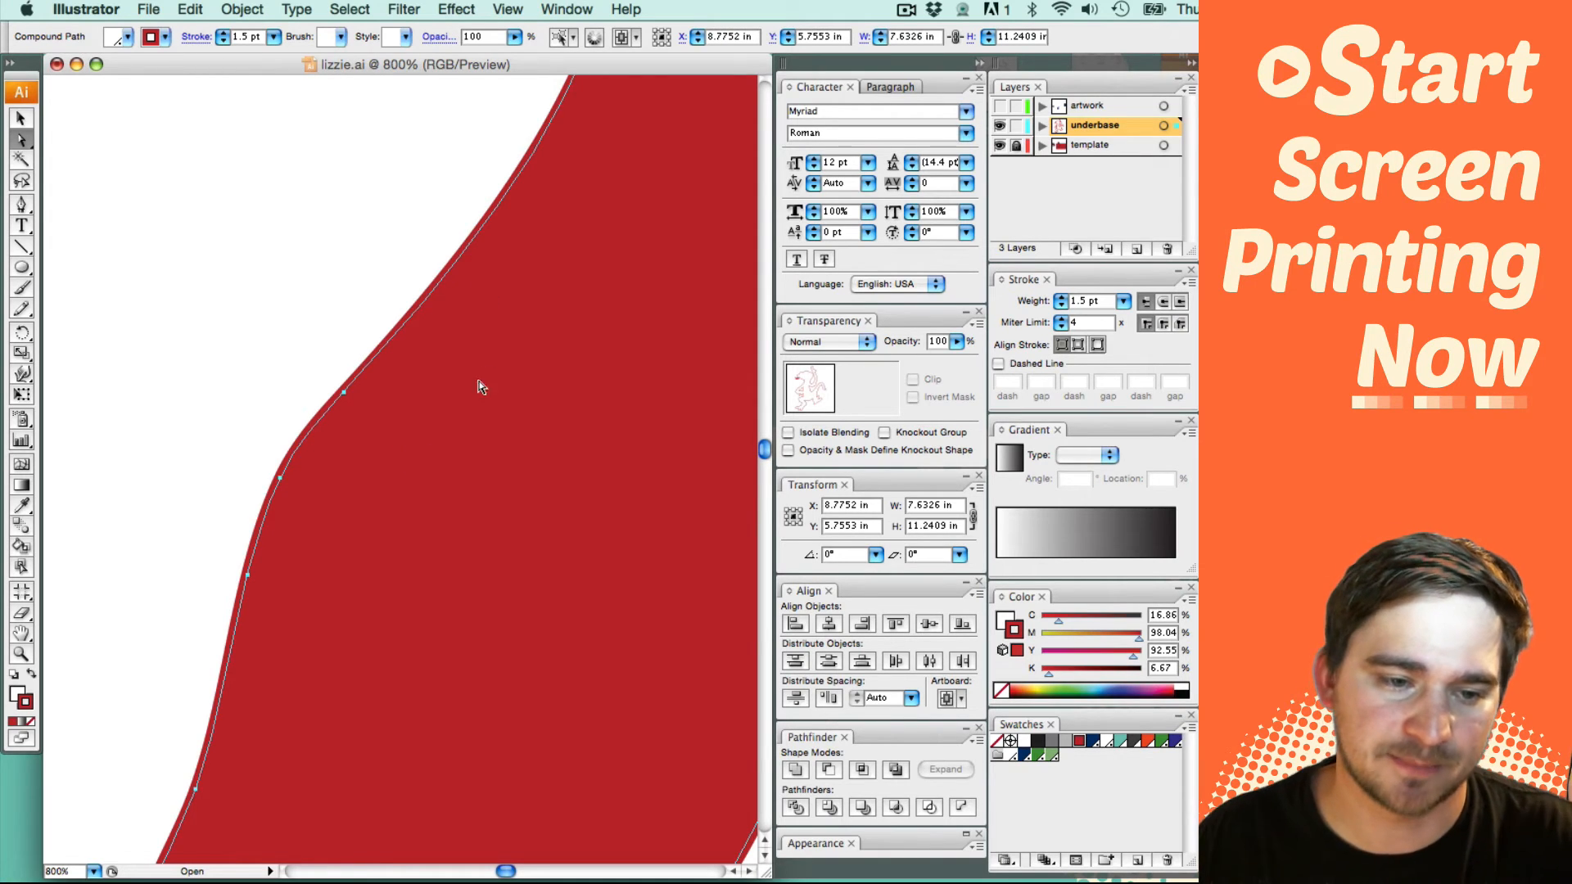
key(super+shift+a)
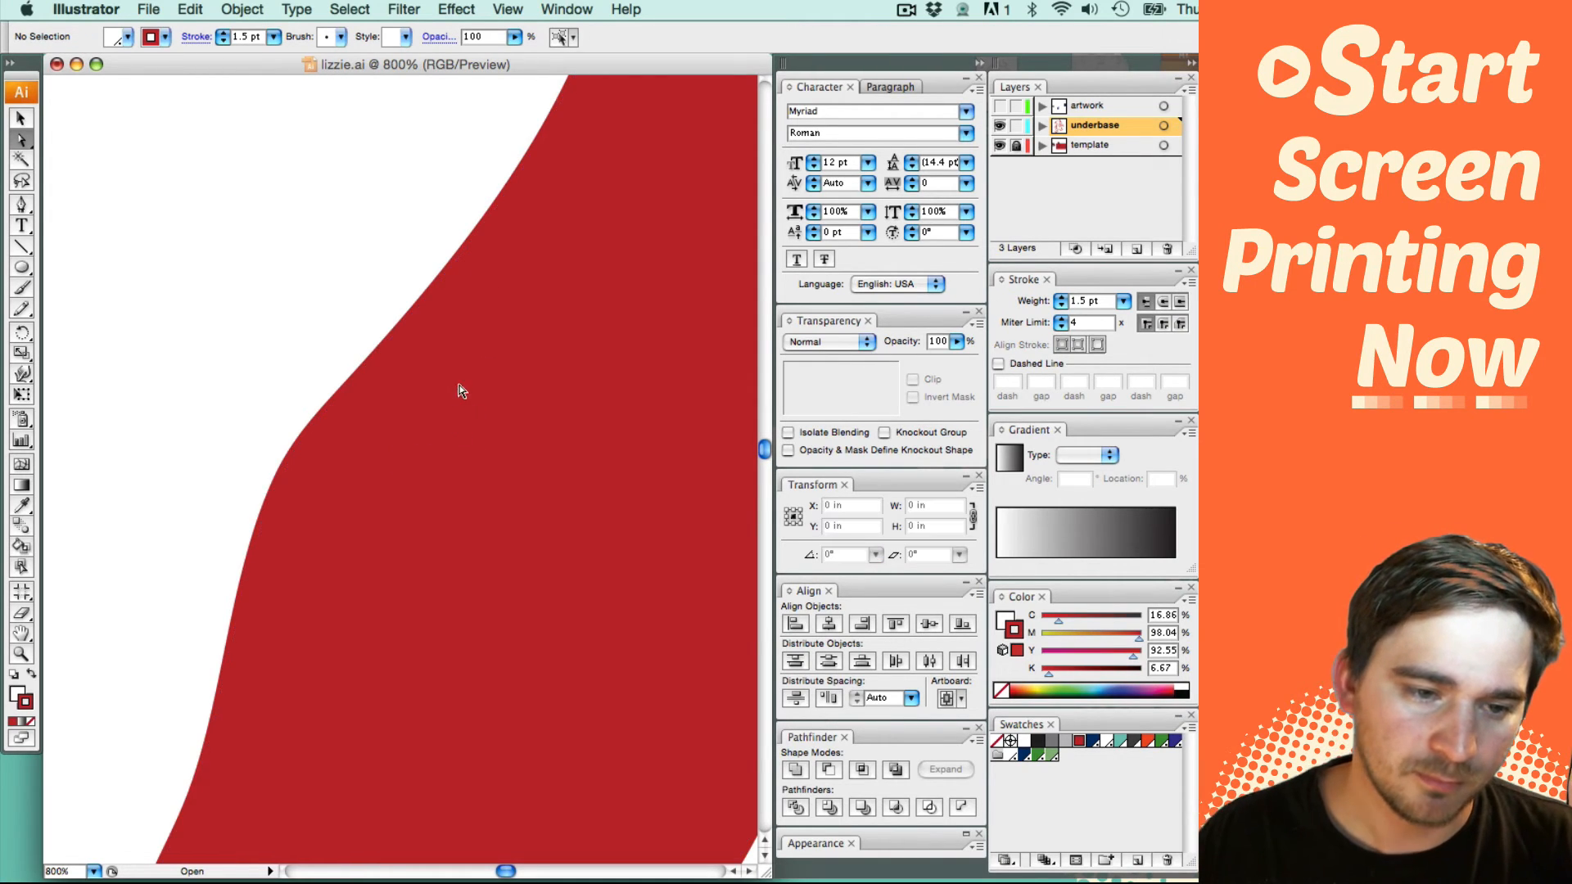
Step: Directly select the lizard body again and return its stroke weight to 1.25 pt
click(339, 357)
triple_click(1105, 306)
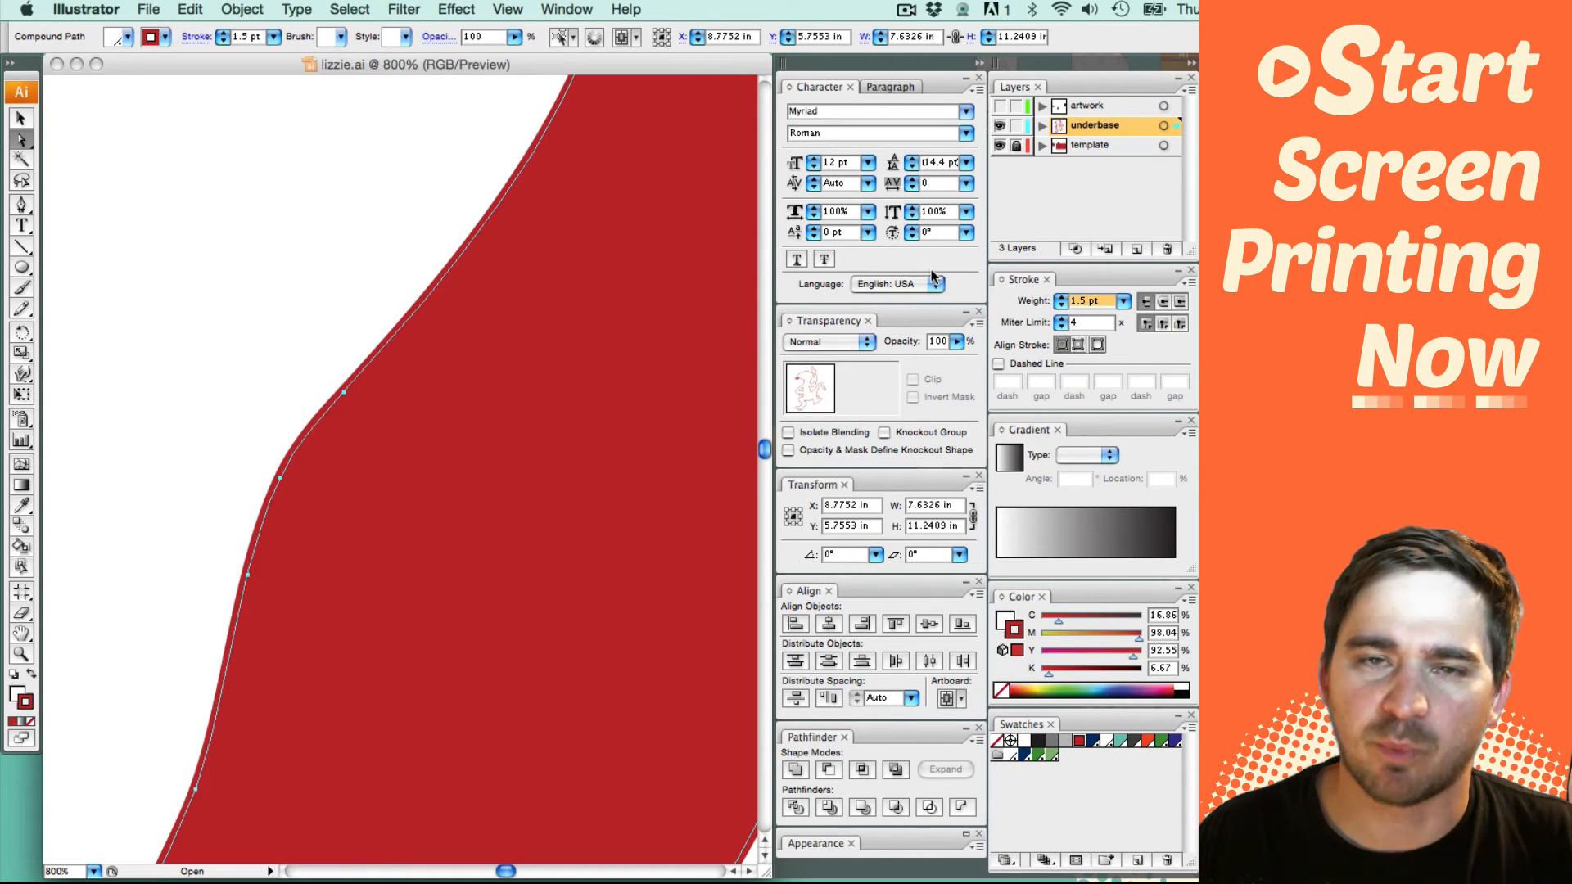
text(1.25)
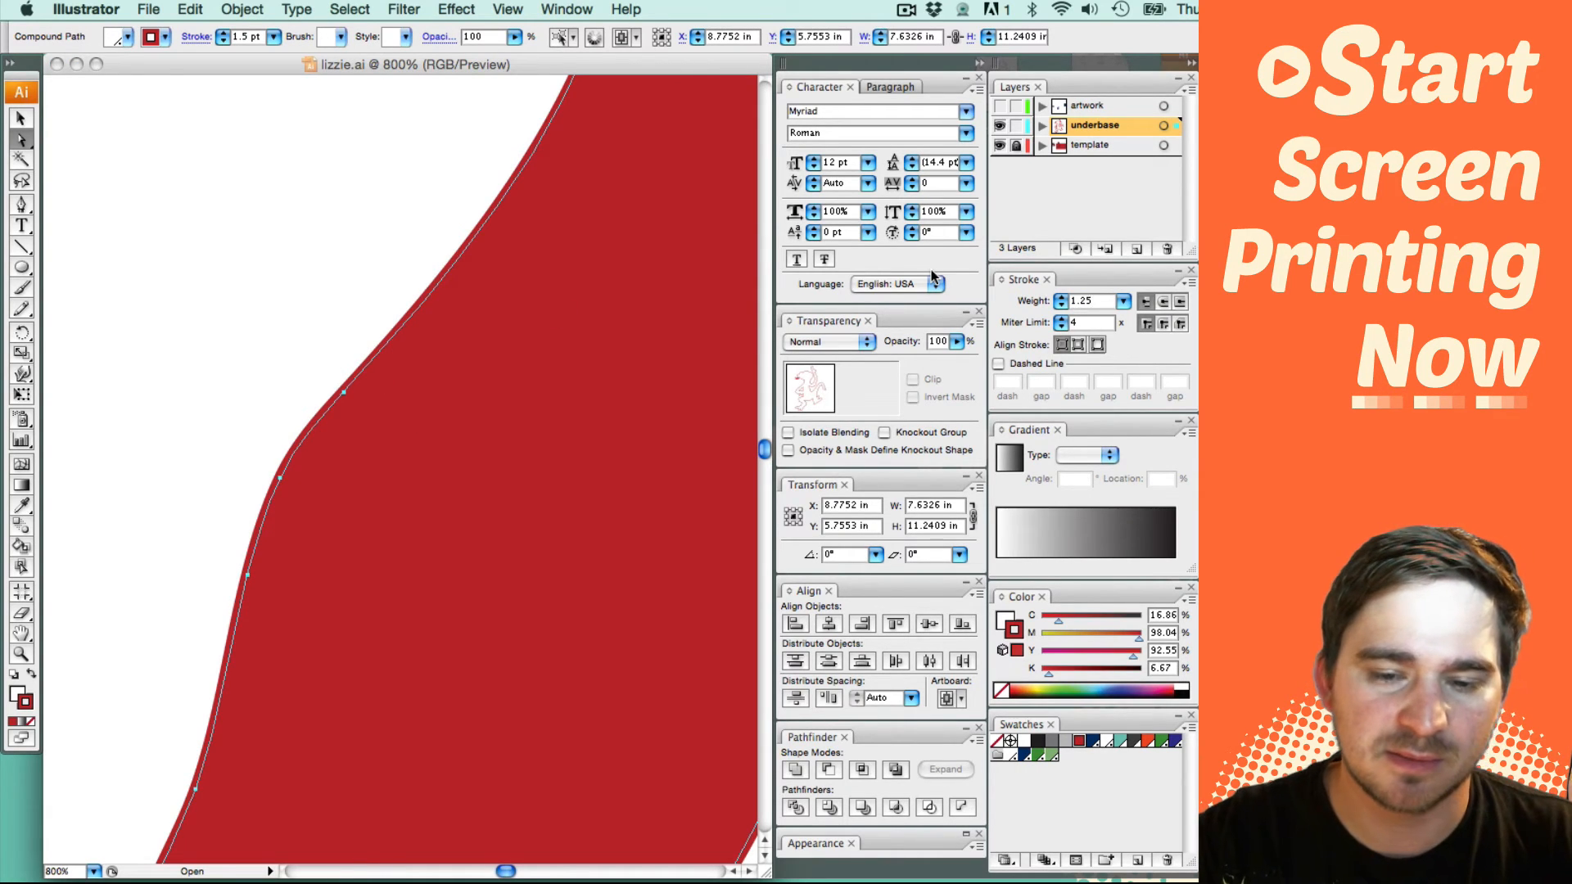
key(Return)
drag(424, 442, 439, 419)
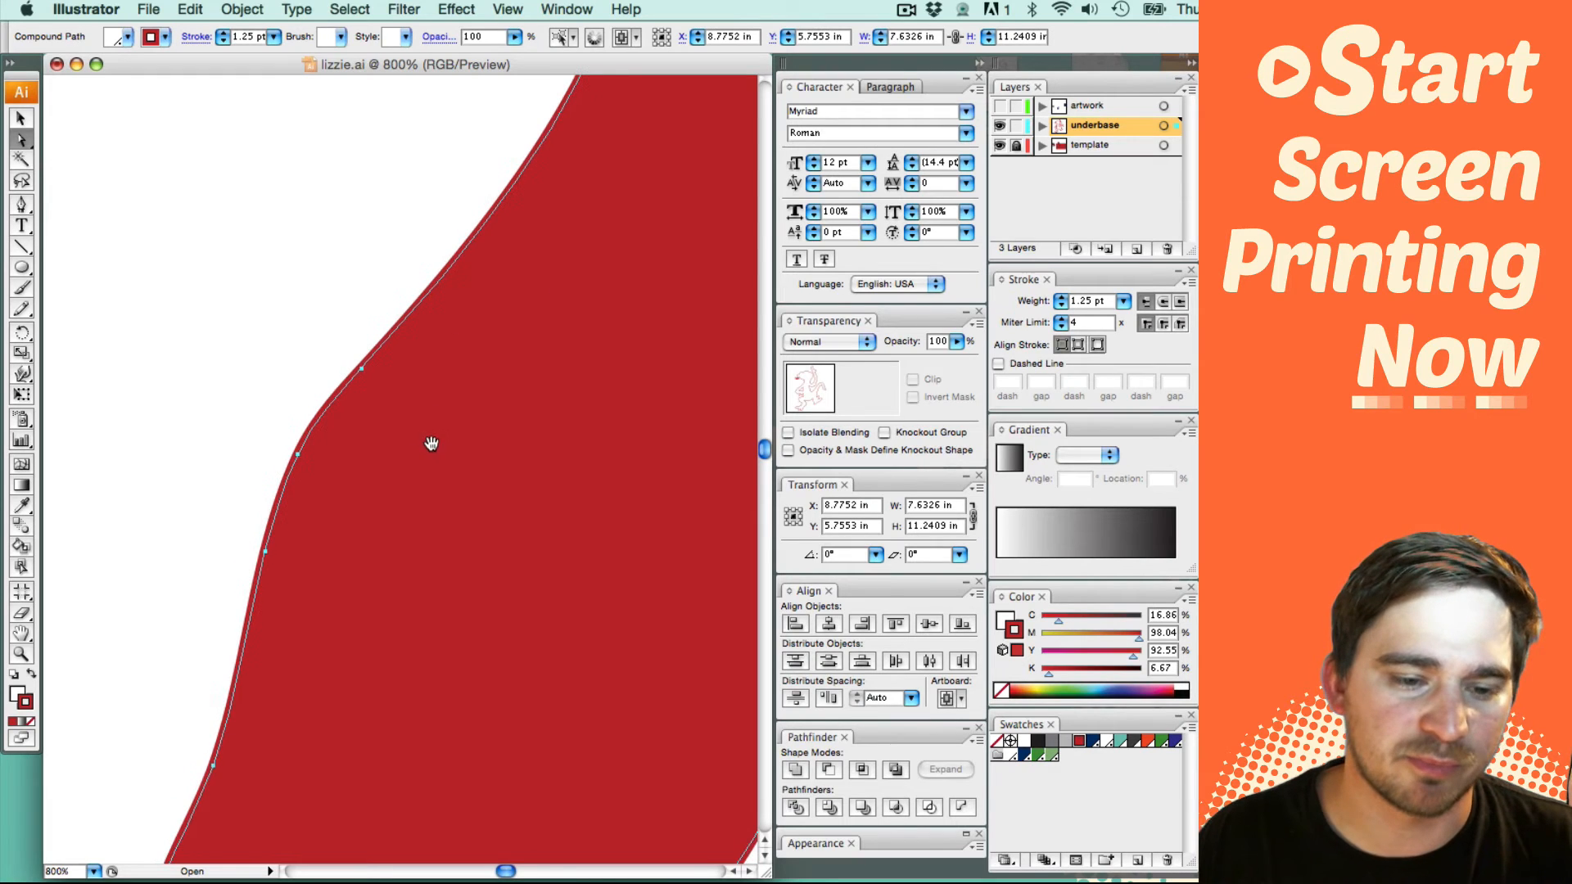
Step: Set the stroke weight of the cap above the lizard's head to 1.25 pt and deselect it
key(super+minus)
key(super+minus)
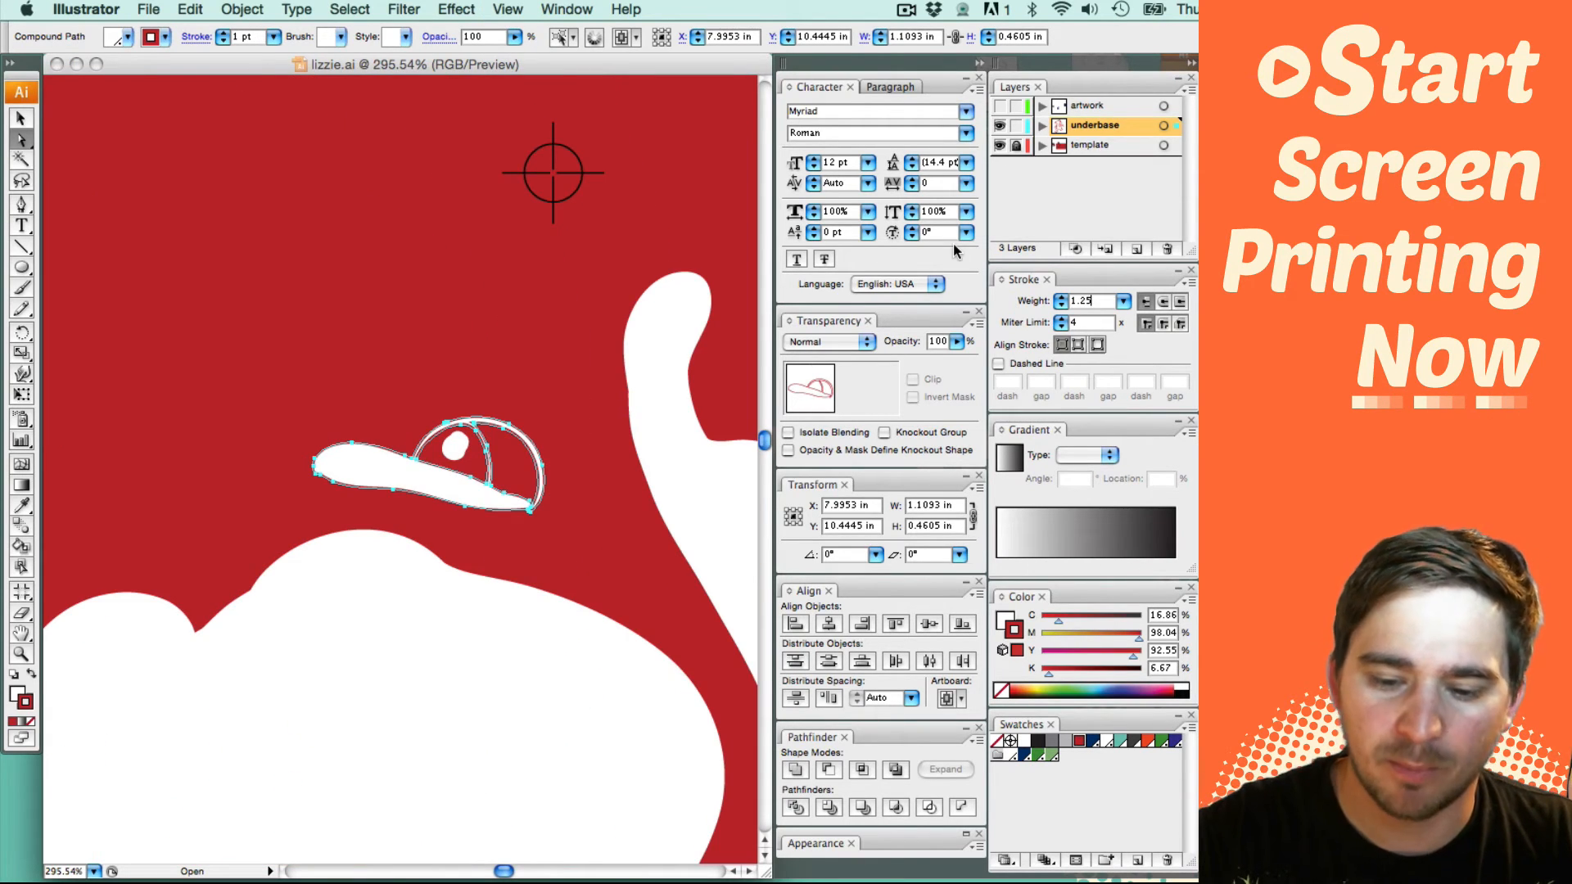
key(Return)
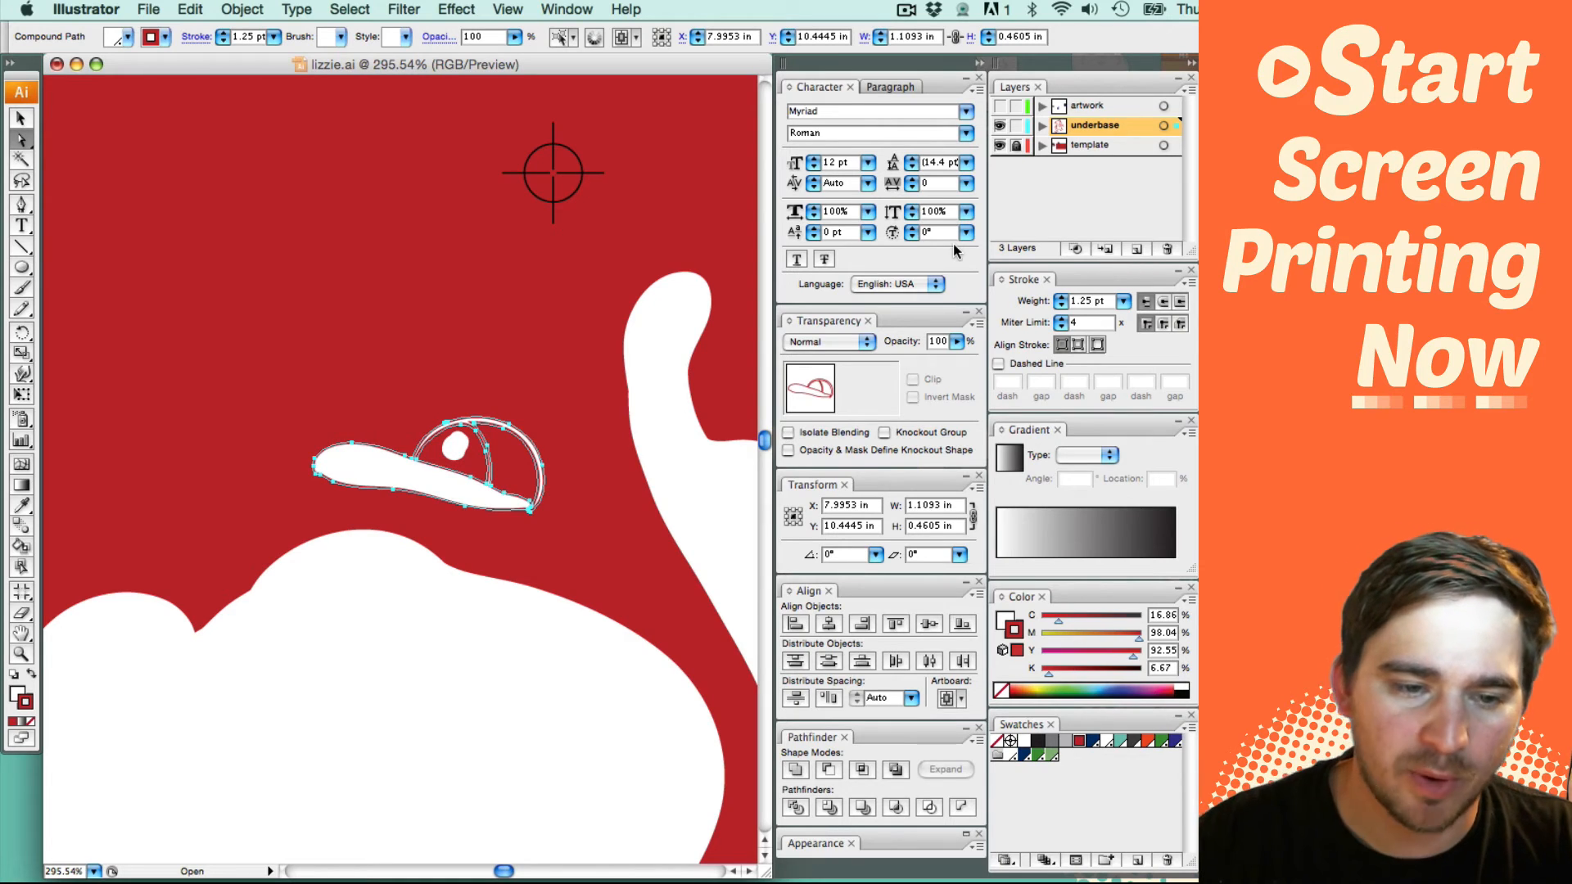
click(446, 376)
scroll(467, 385, right, 3)
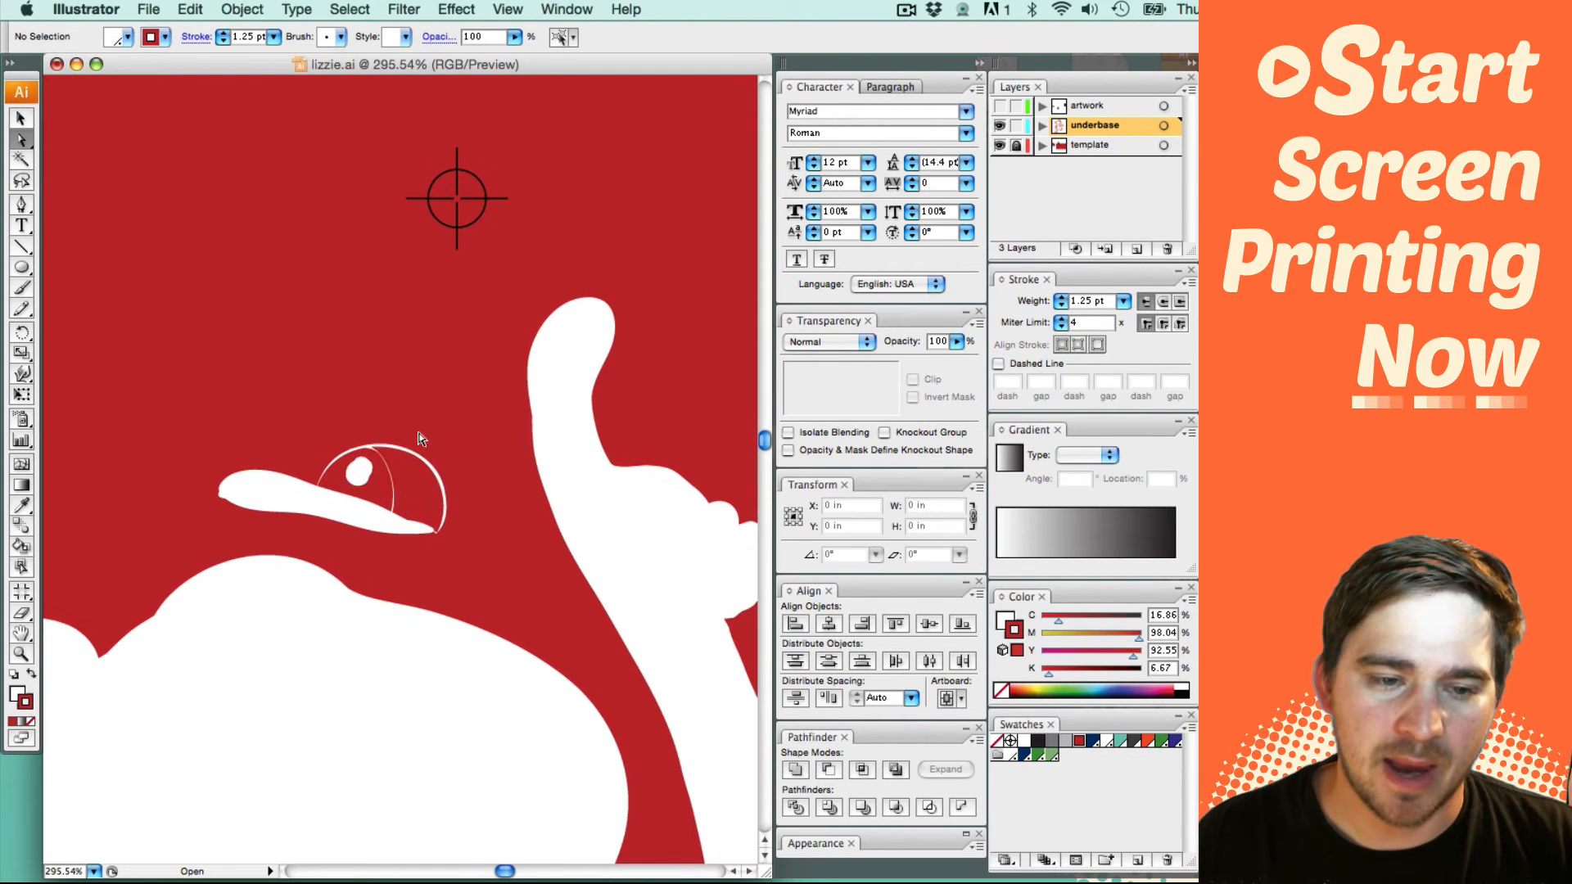
Step: Check the stroke of the white spot inside the cap and examine the cap's thin lines up close
click(364, 473)
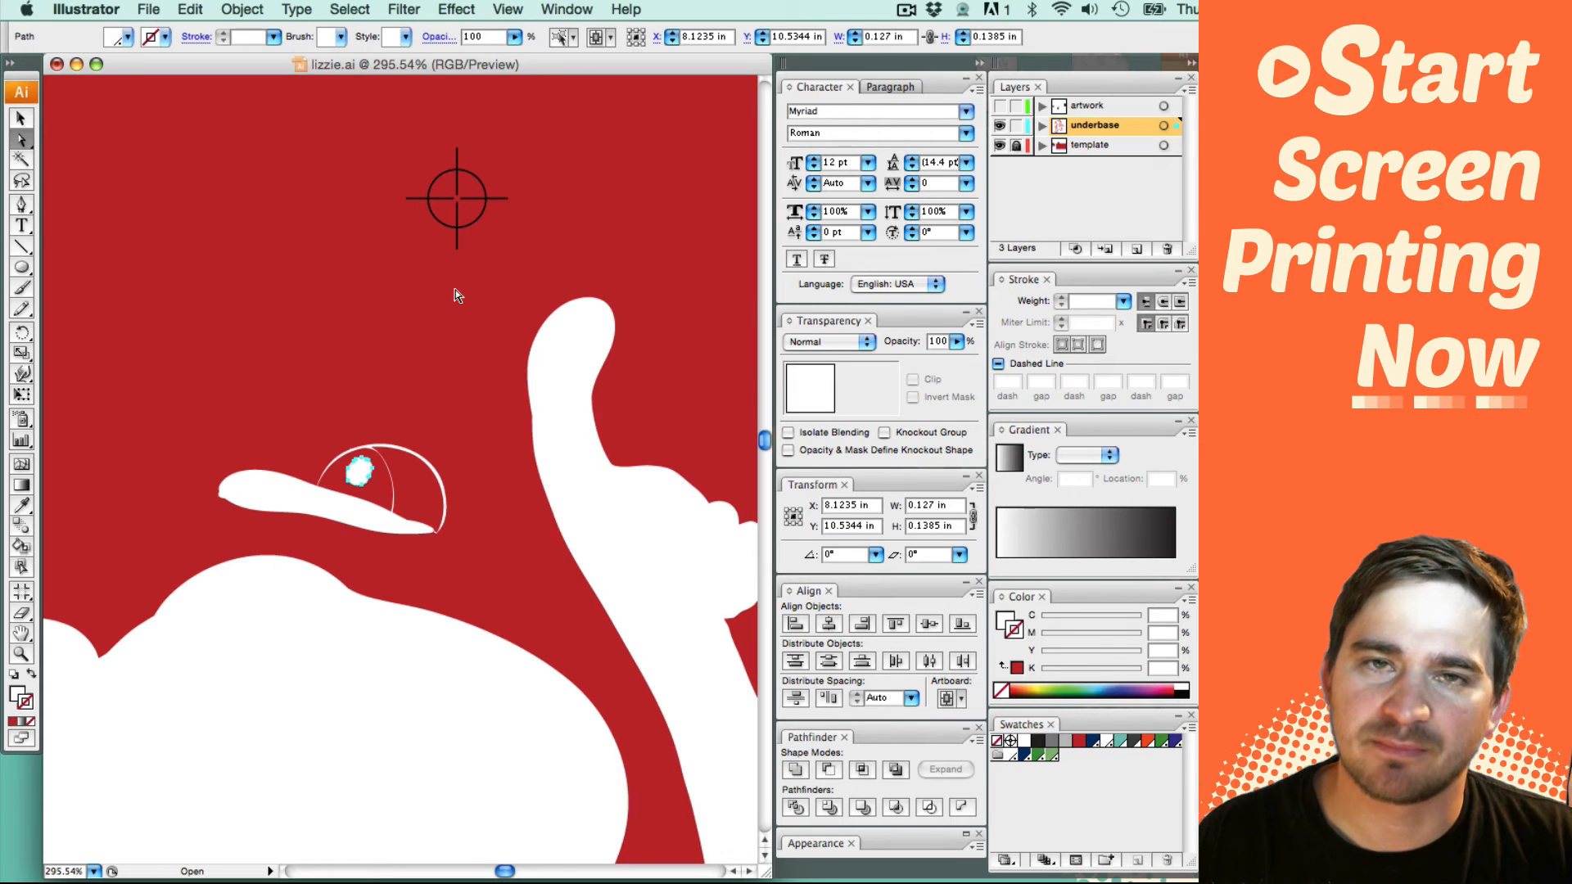
click(440, 340)
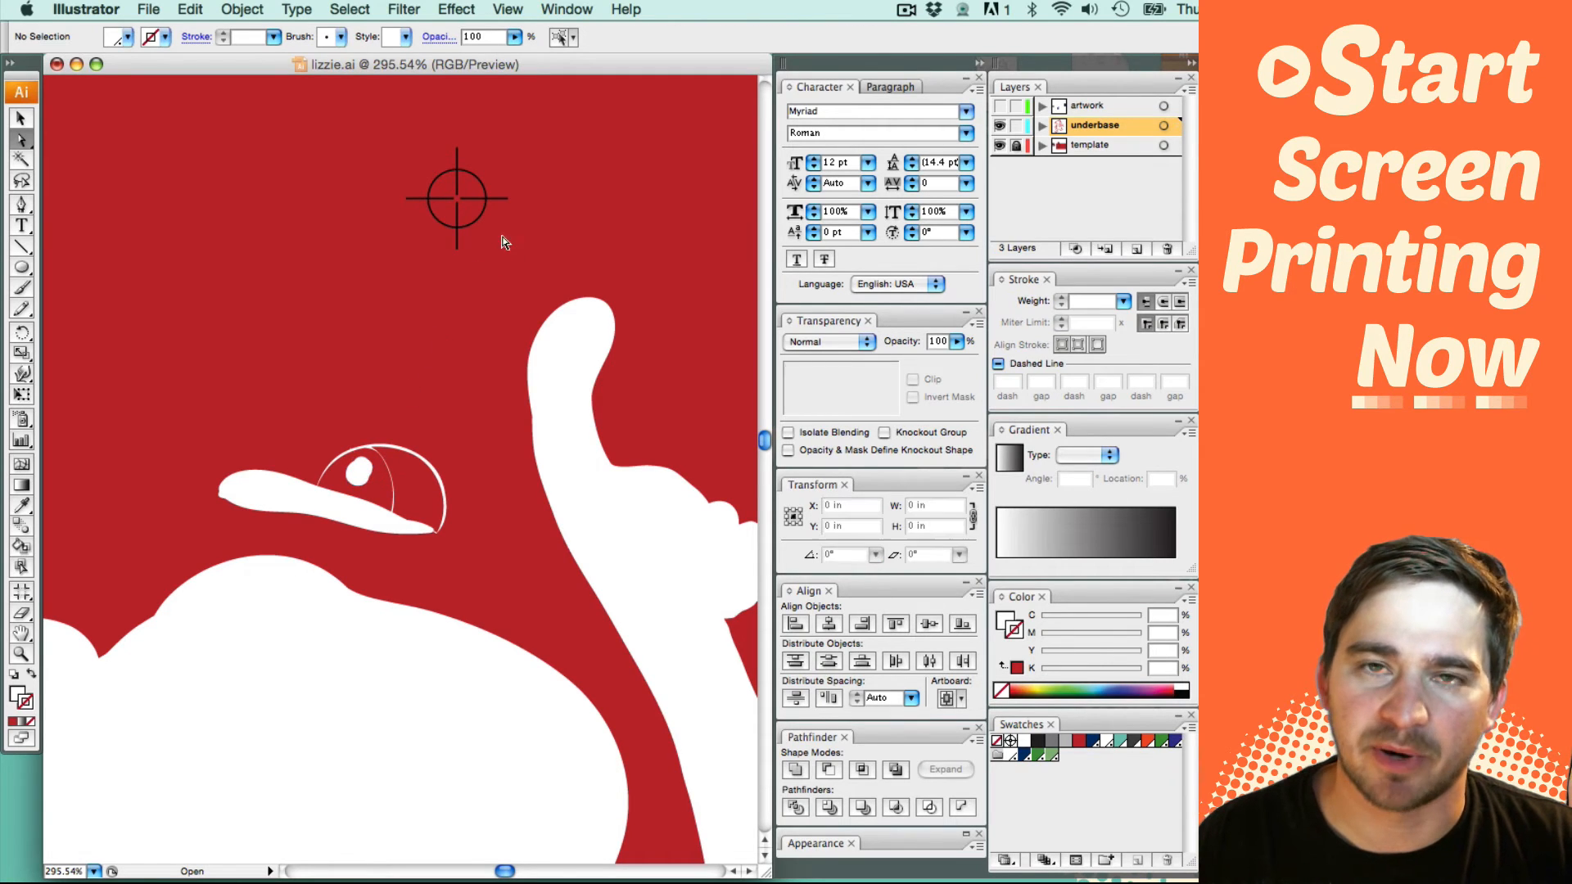
scroll(455, 286, up, 3)
drag(455, 287, 497, 254)
drag(178, 264, 593, 593)
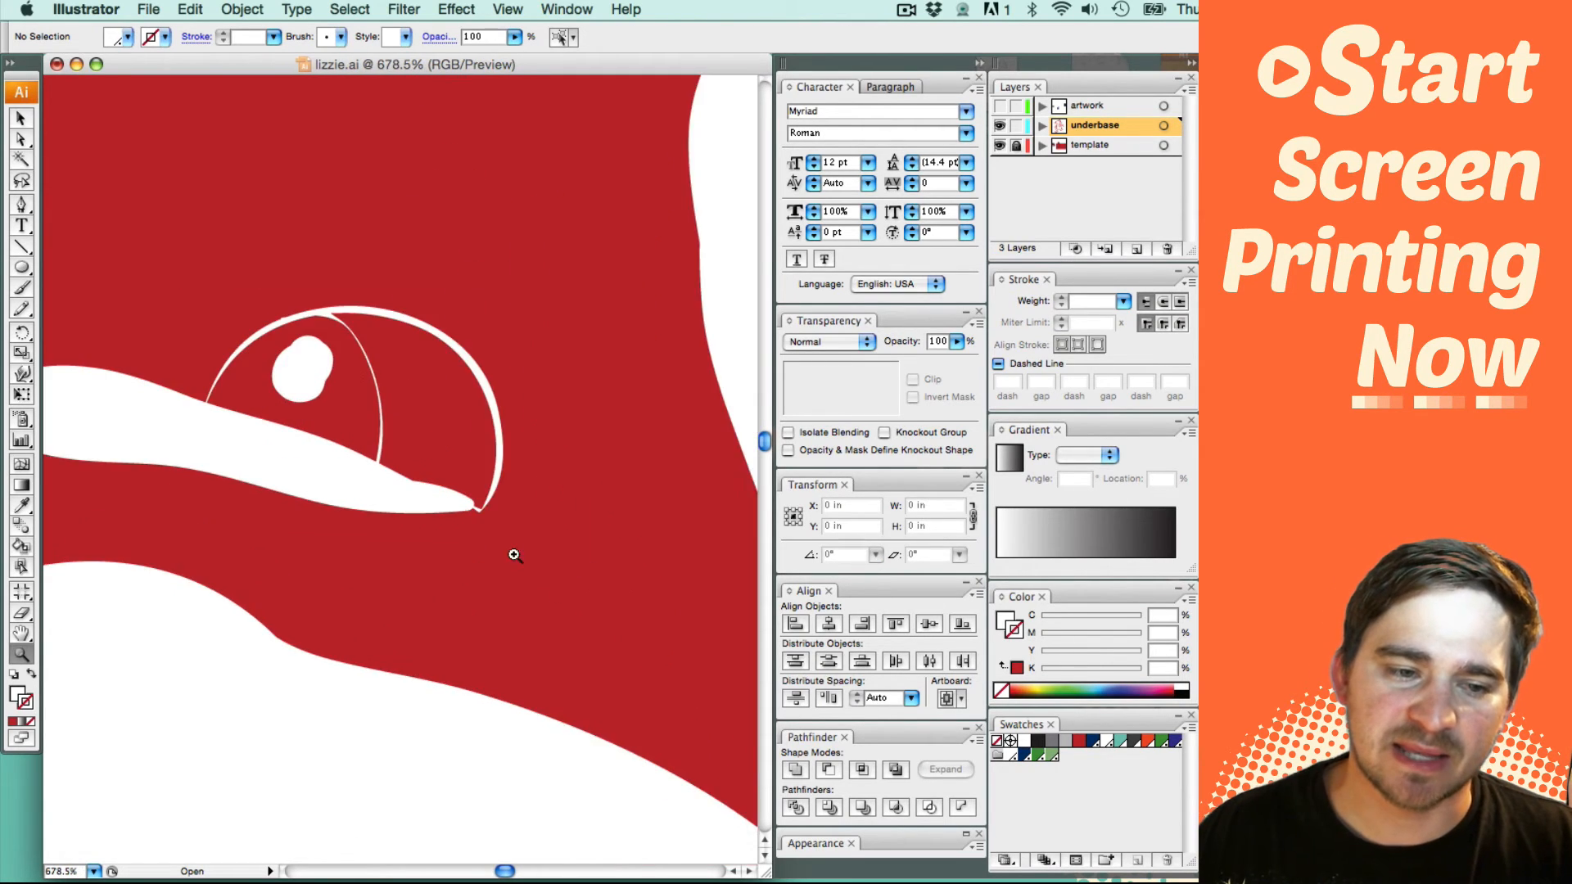
drag(491, 557, 586, 533)
drag(270, 292, 475, 490)
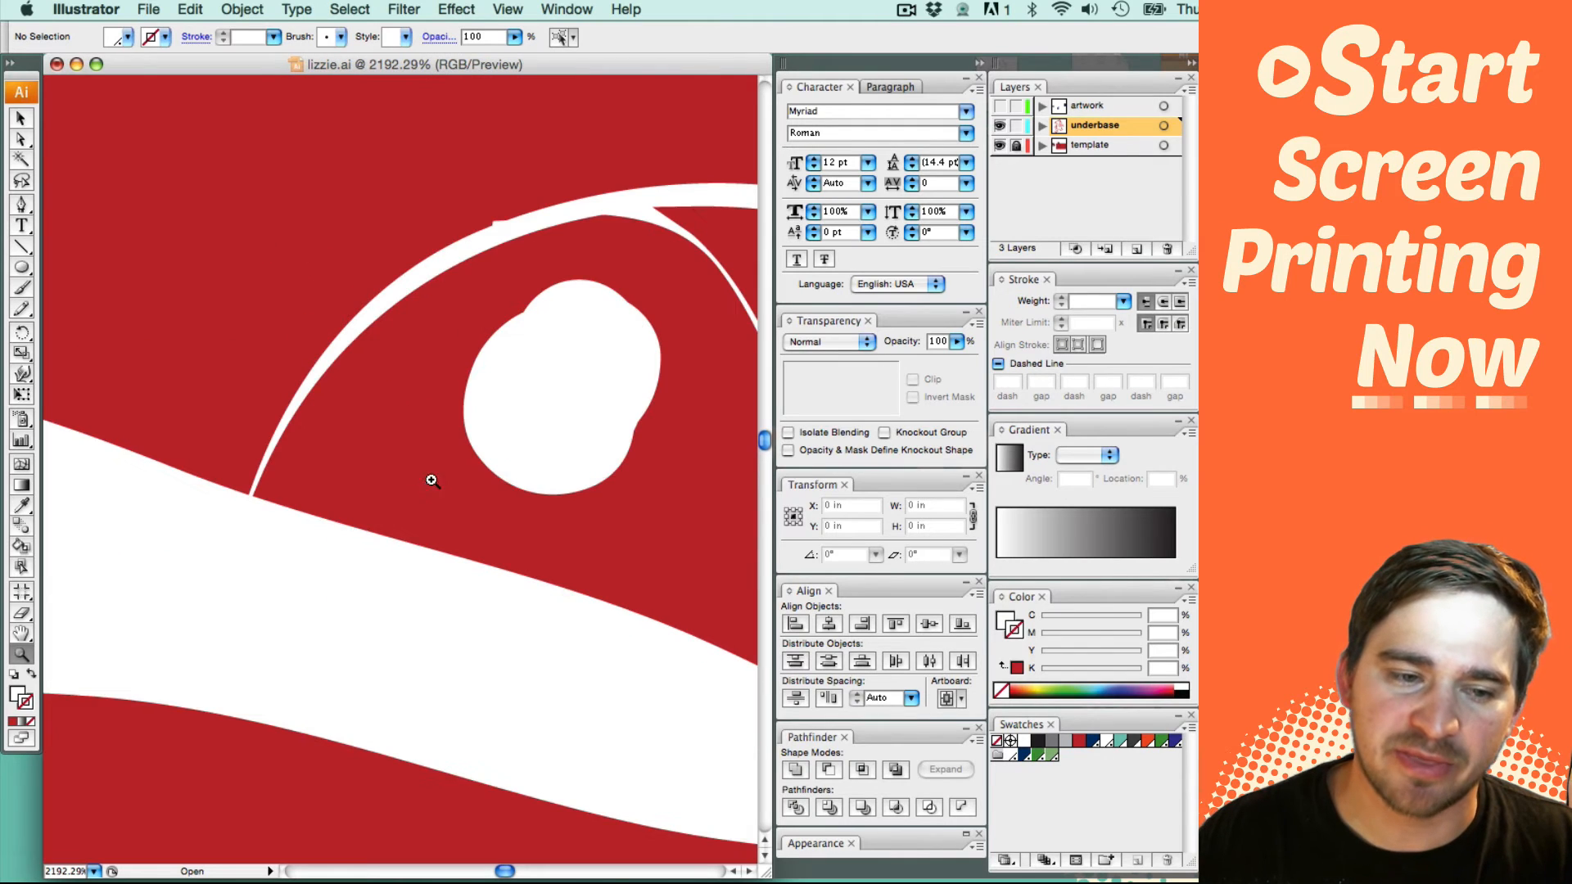
Step: Directly select the cap's compound path and set its stroke weight to 1.4 pt
key(a)
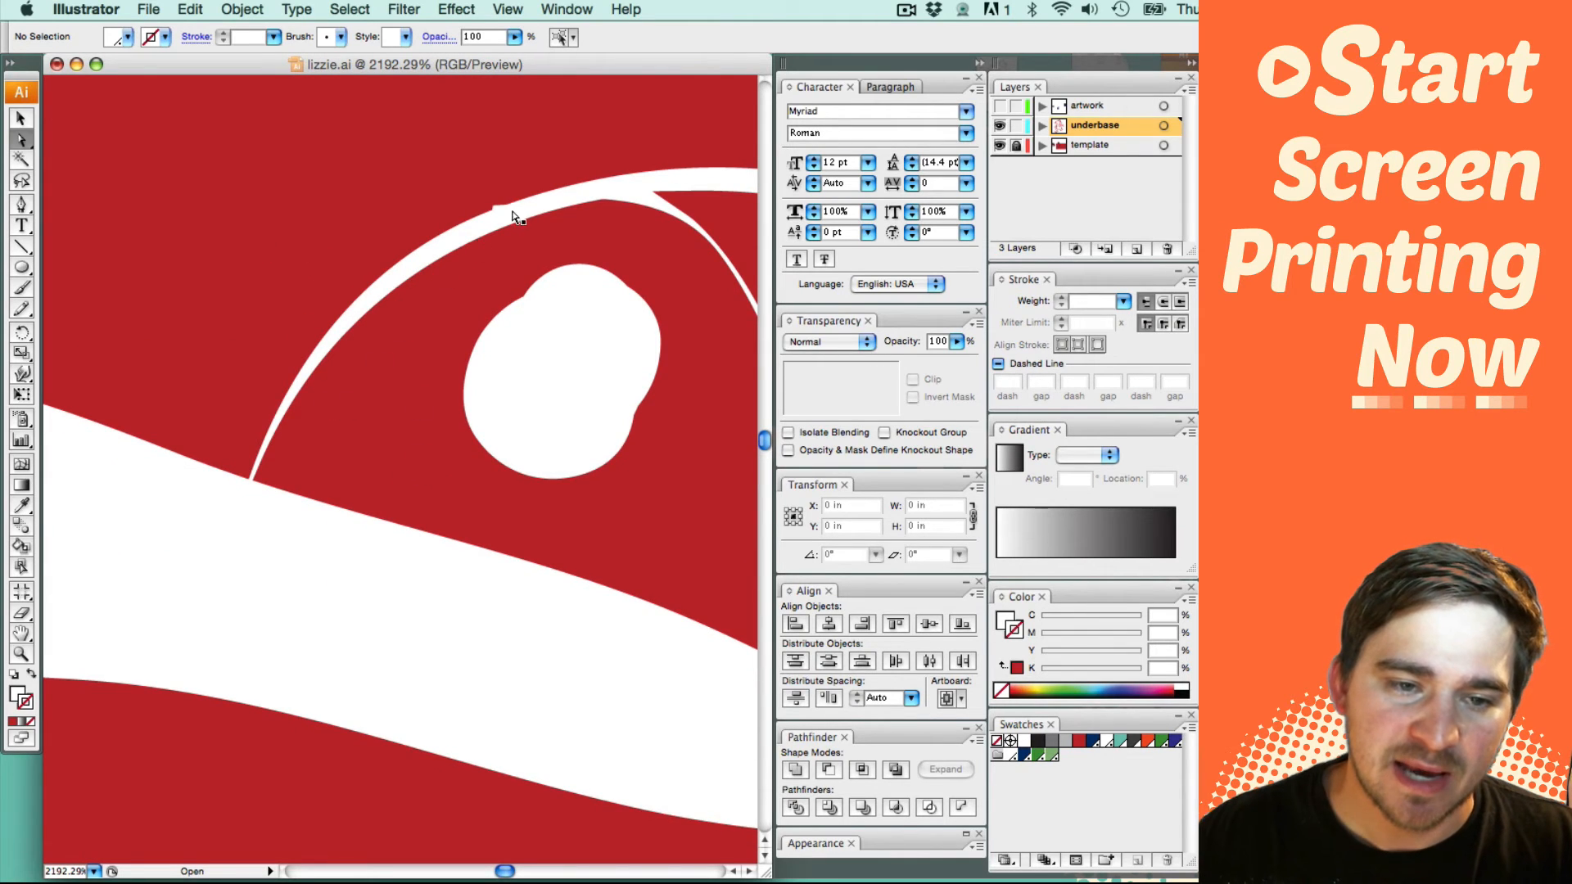
click(514, 216)
click(1097, 301)
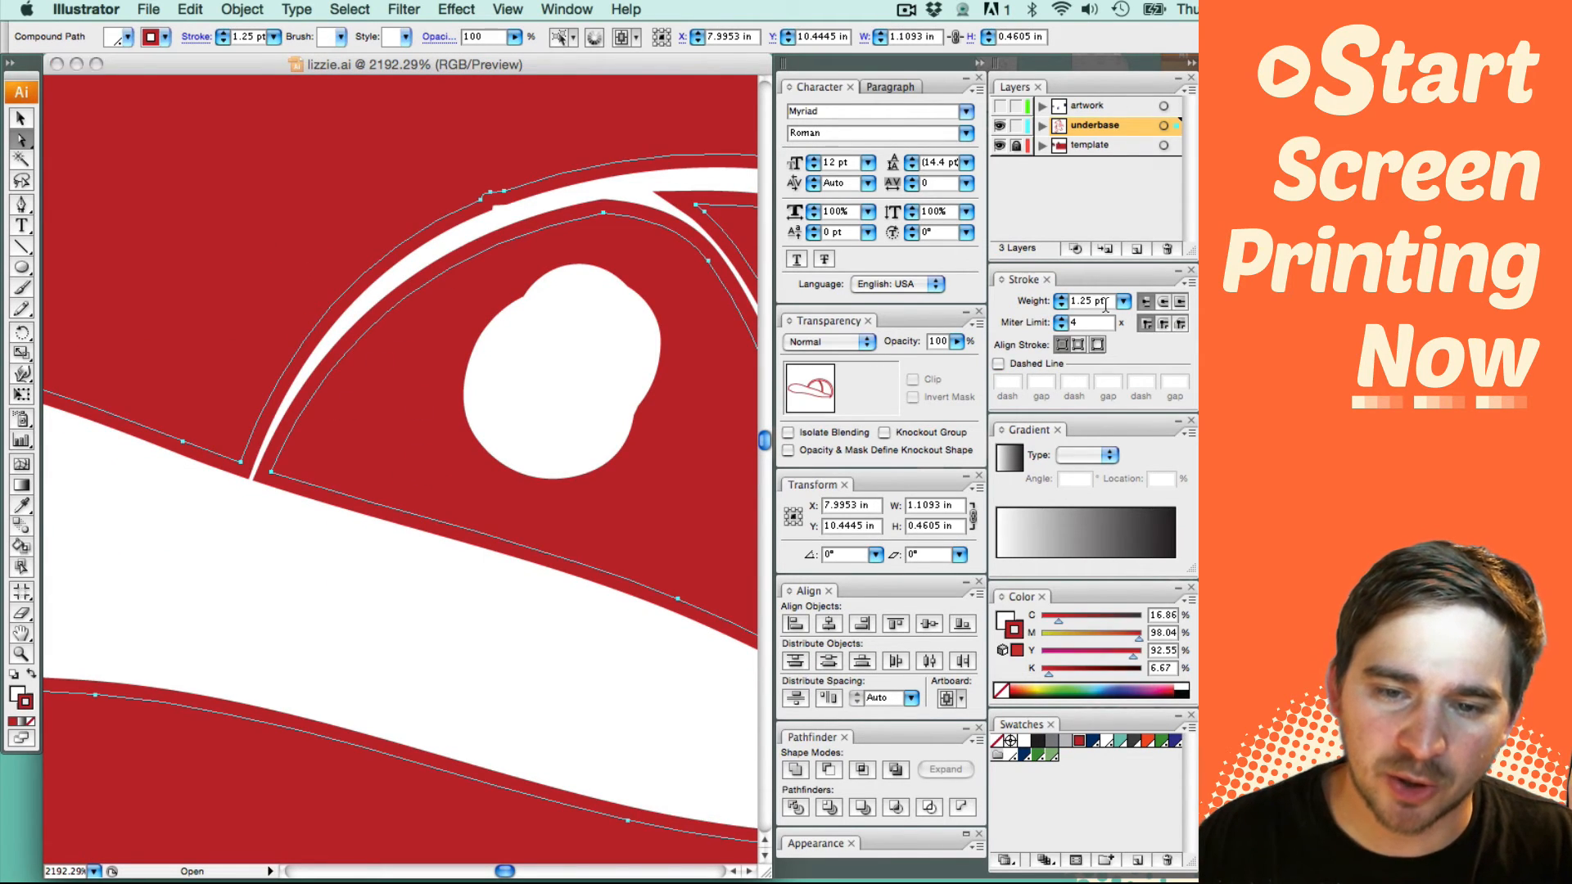
text(1.)
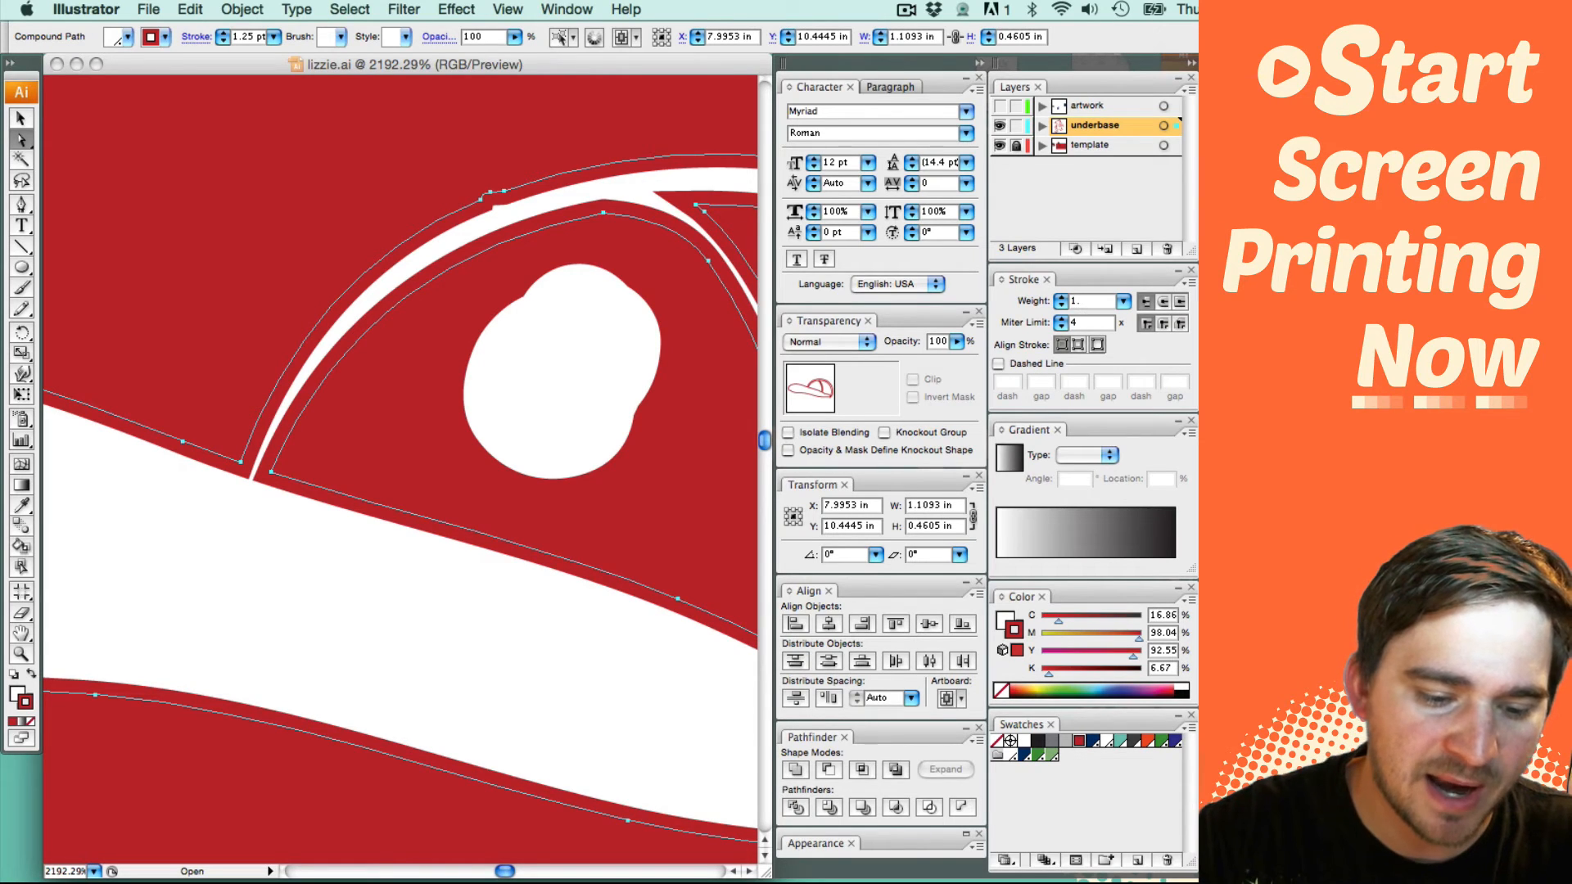
text(4)
key(Return)
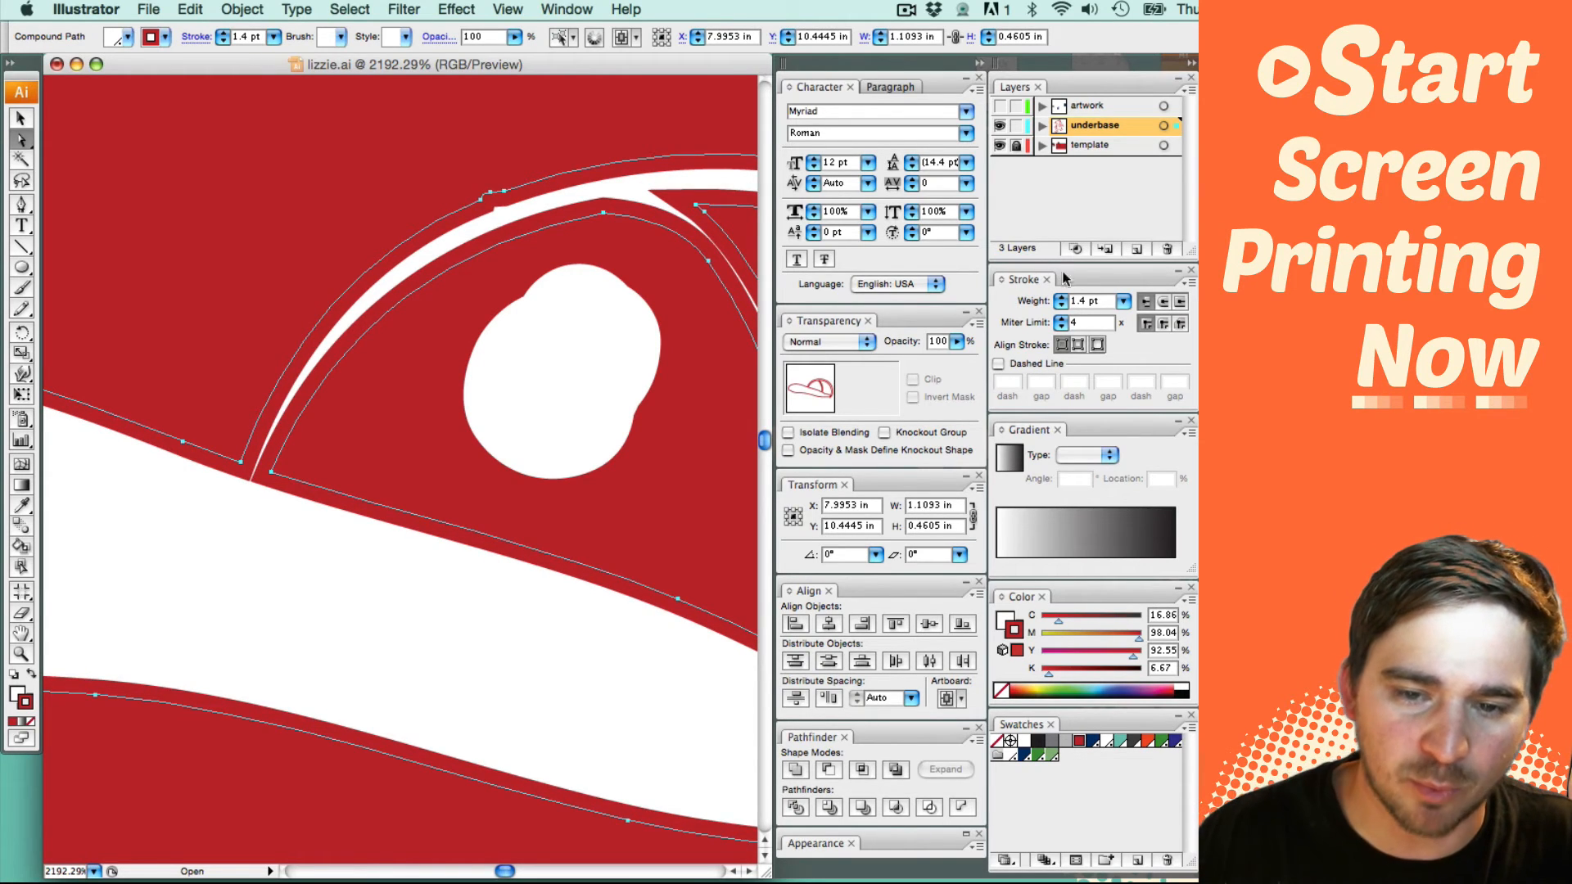
Step: Set the cap's stroke weight to 1.5 pt and inspect its thin seam line
click(1102, 301)
text(1.5)
key(Return)
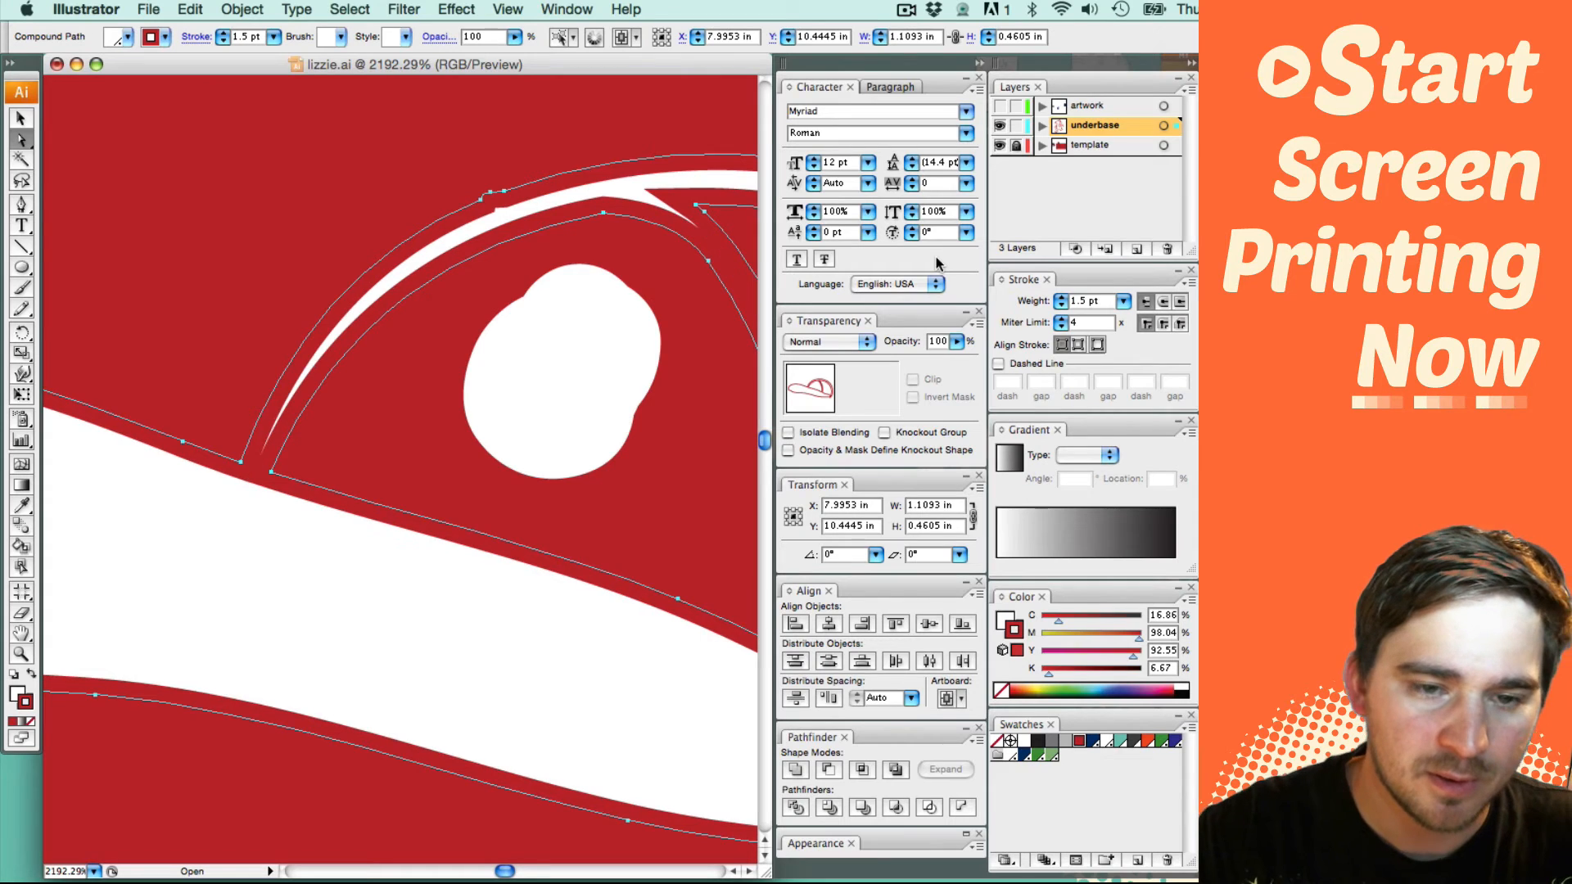
scroll(280, 386, right, 5)
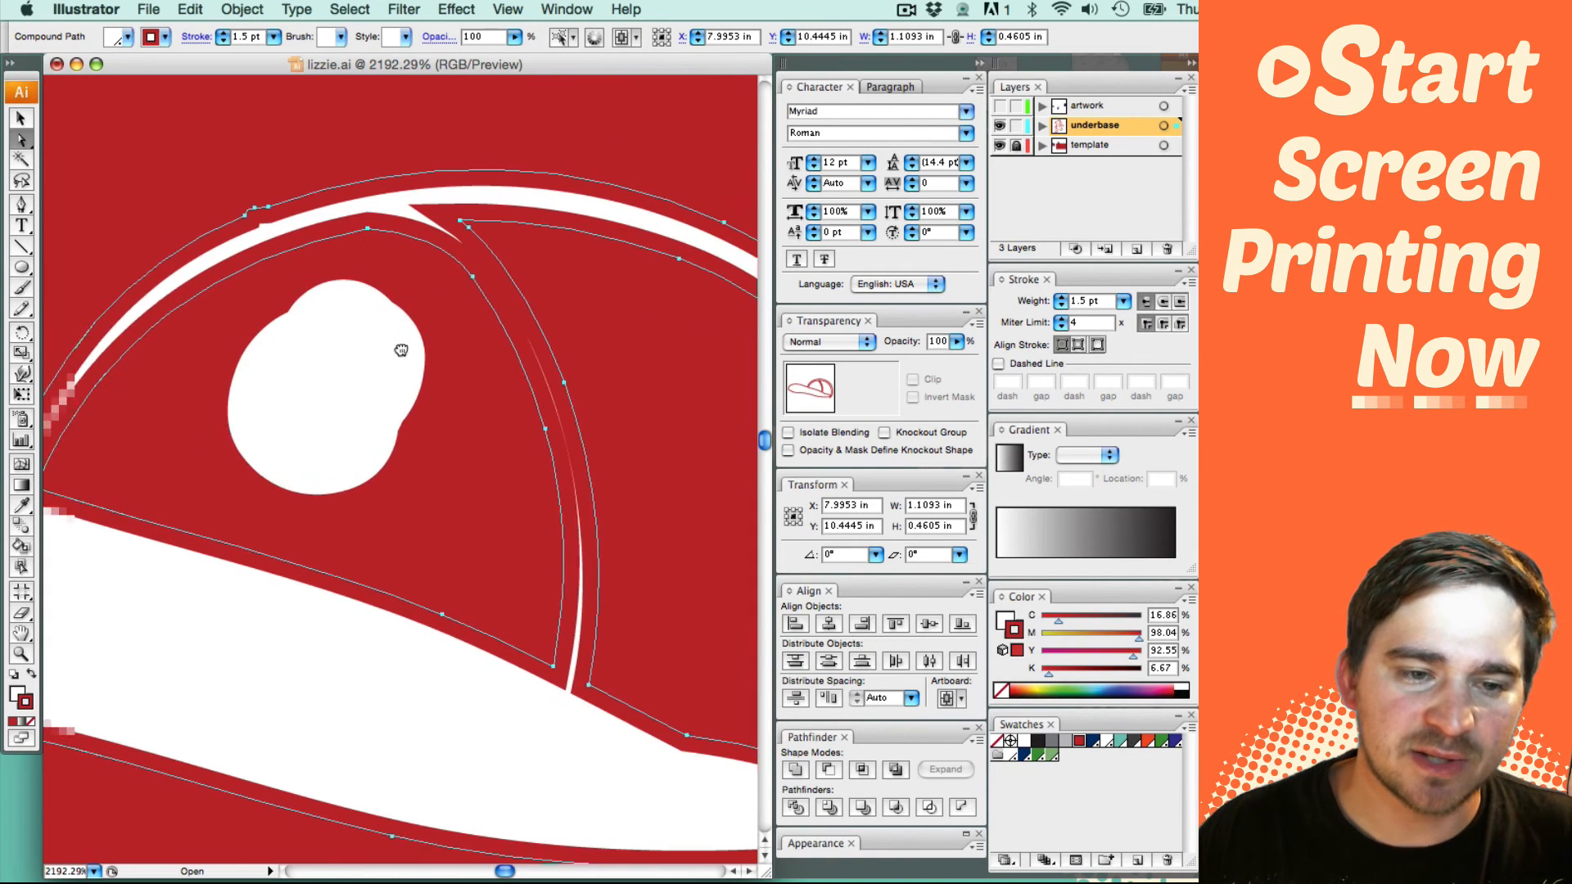
scroll(442, 361, left, 1)
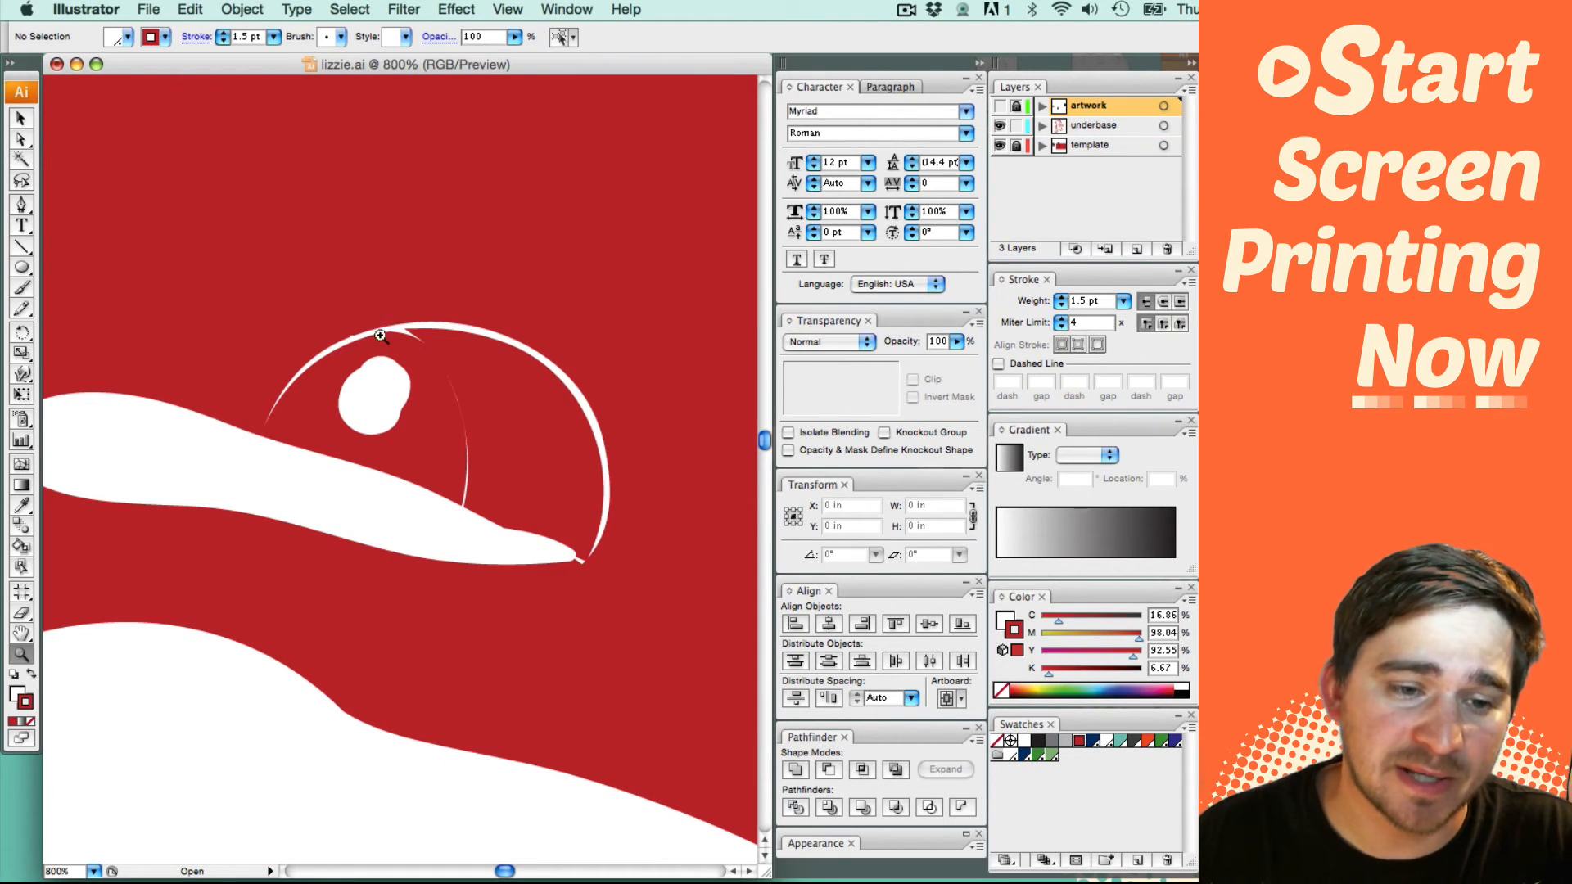
Step: Examine the cap's inner seam line on the underbase up close, with its path selected and deselected
key(a)
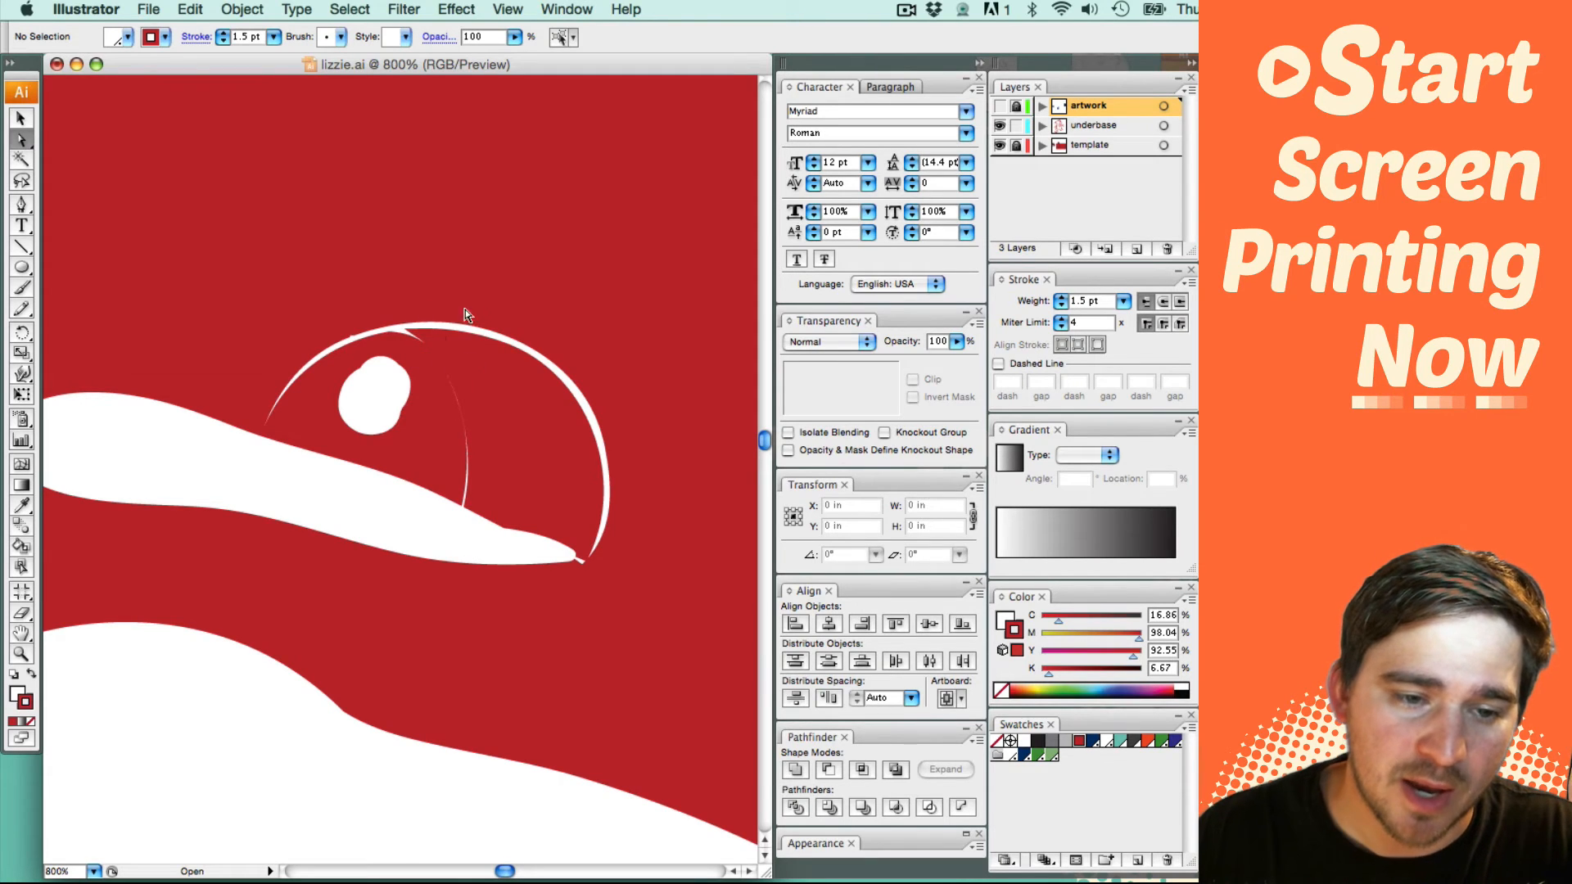
key(z)
drag(328, 296, 522, 399)
scroll(473, 496, down, 2)
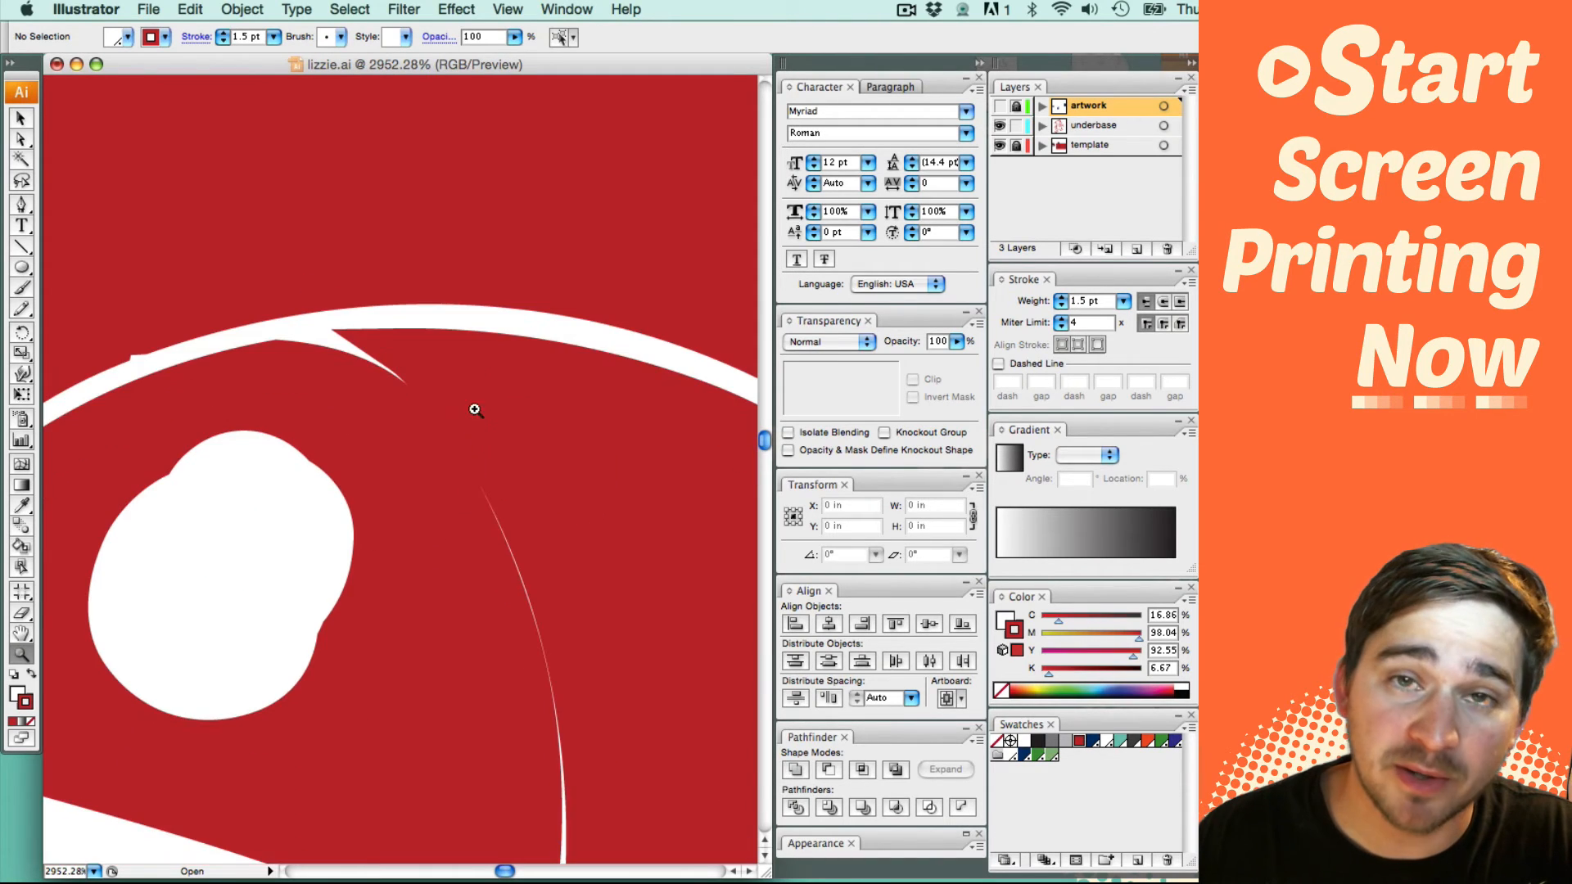
key(a)
click(437, 425)
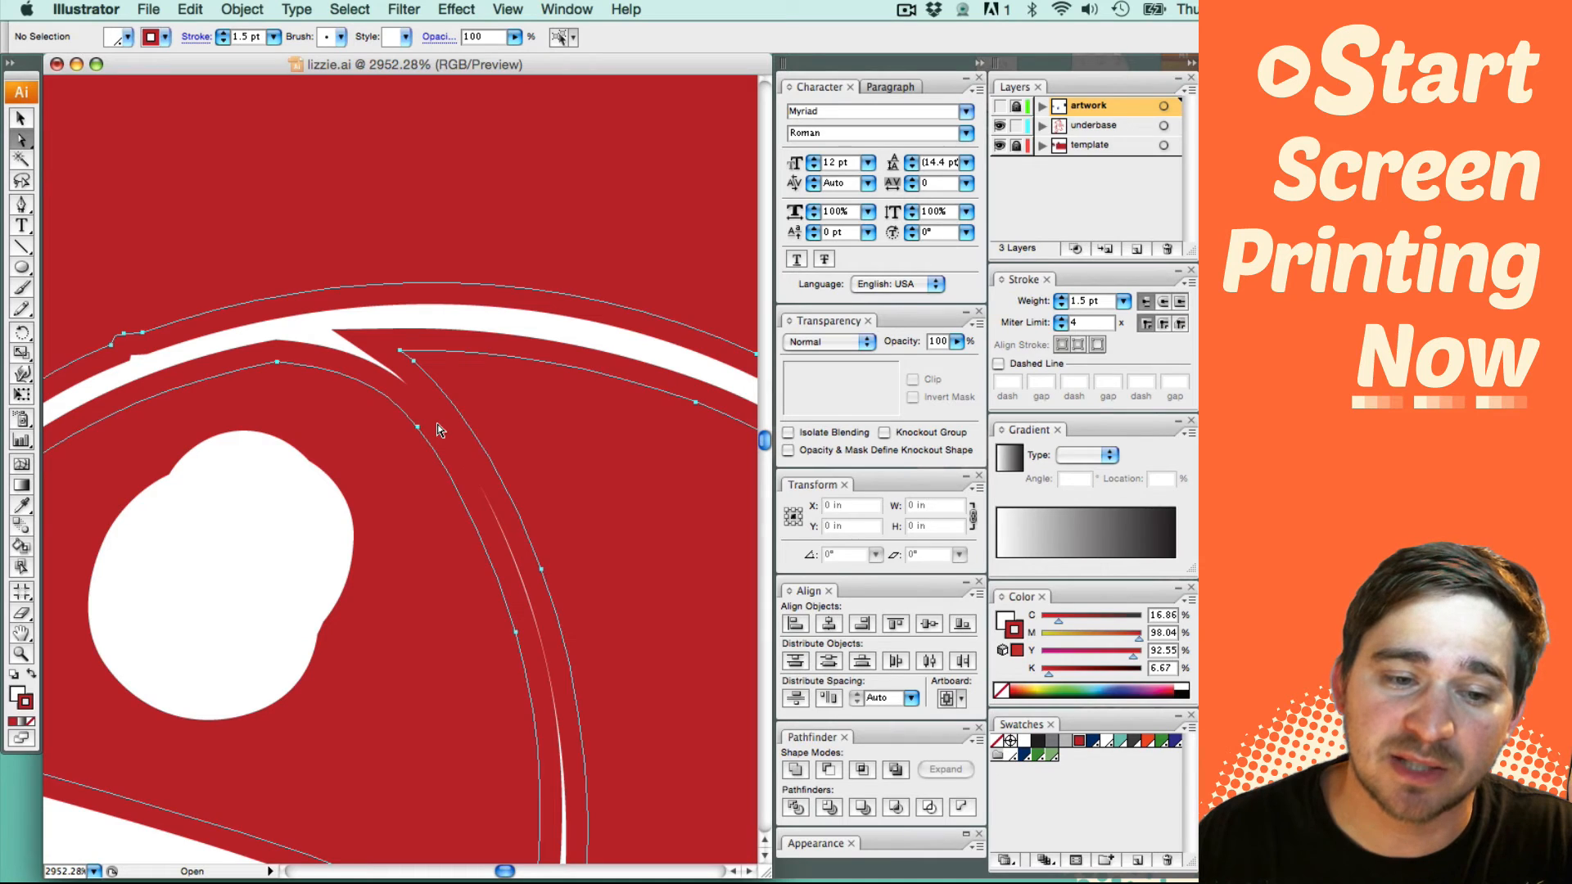
click(572, 187)
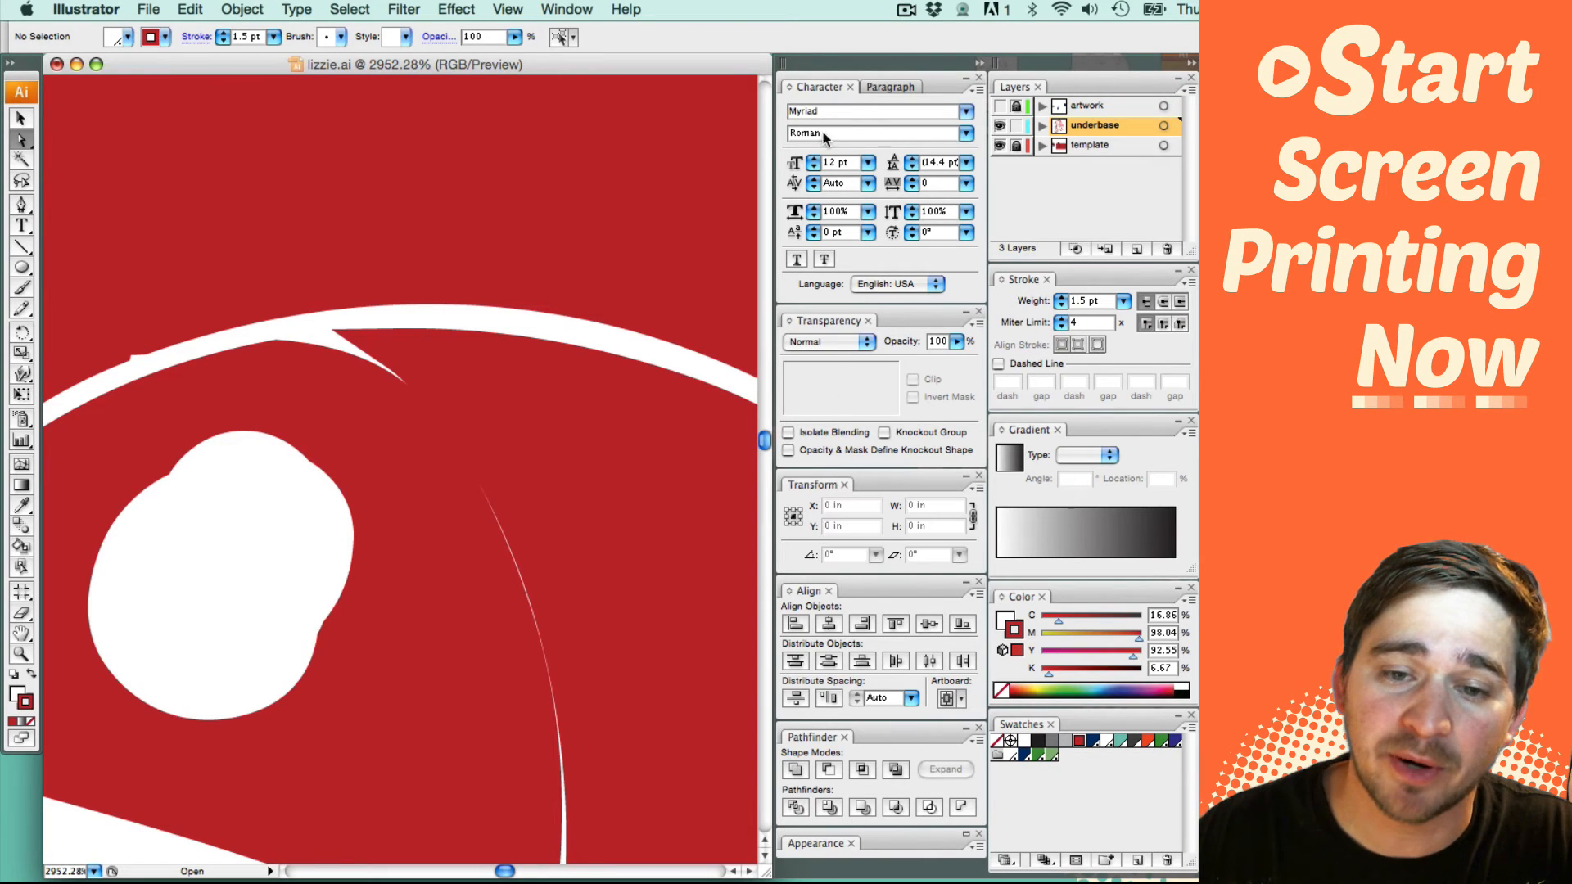
Step: Show and unlock the artwork layer, and directly select the cap's blue linework for comparison with the underbase
click(999, 106)
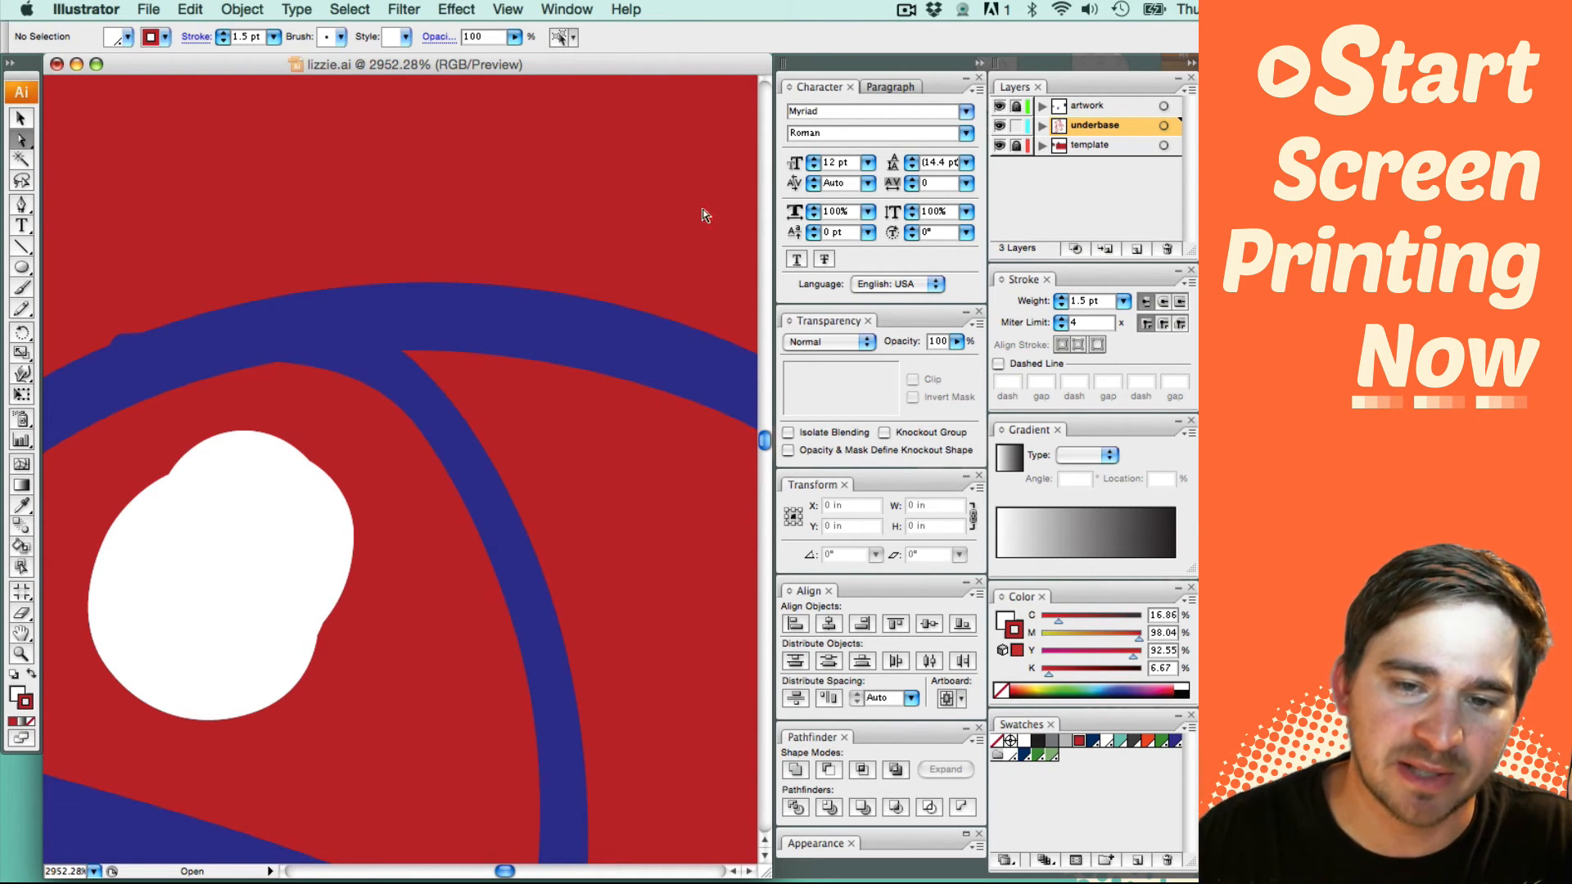
click(1017, 108)
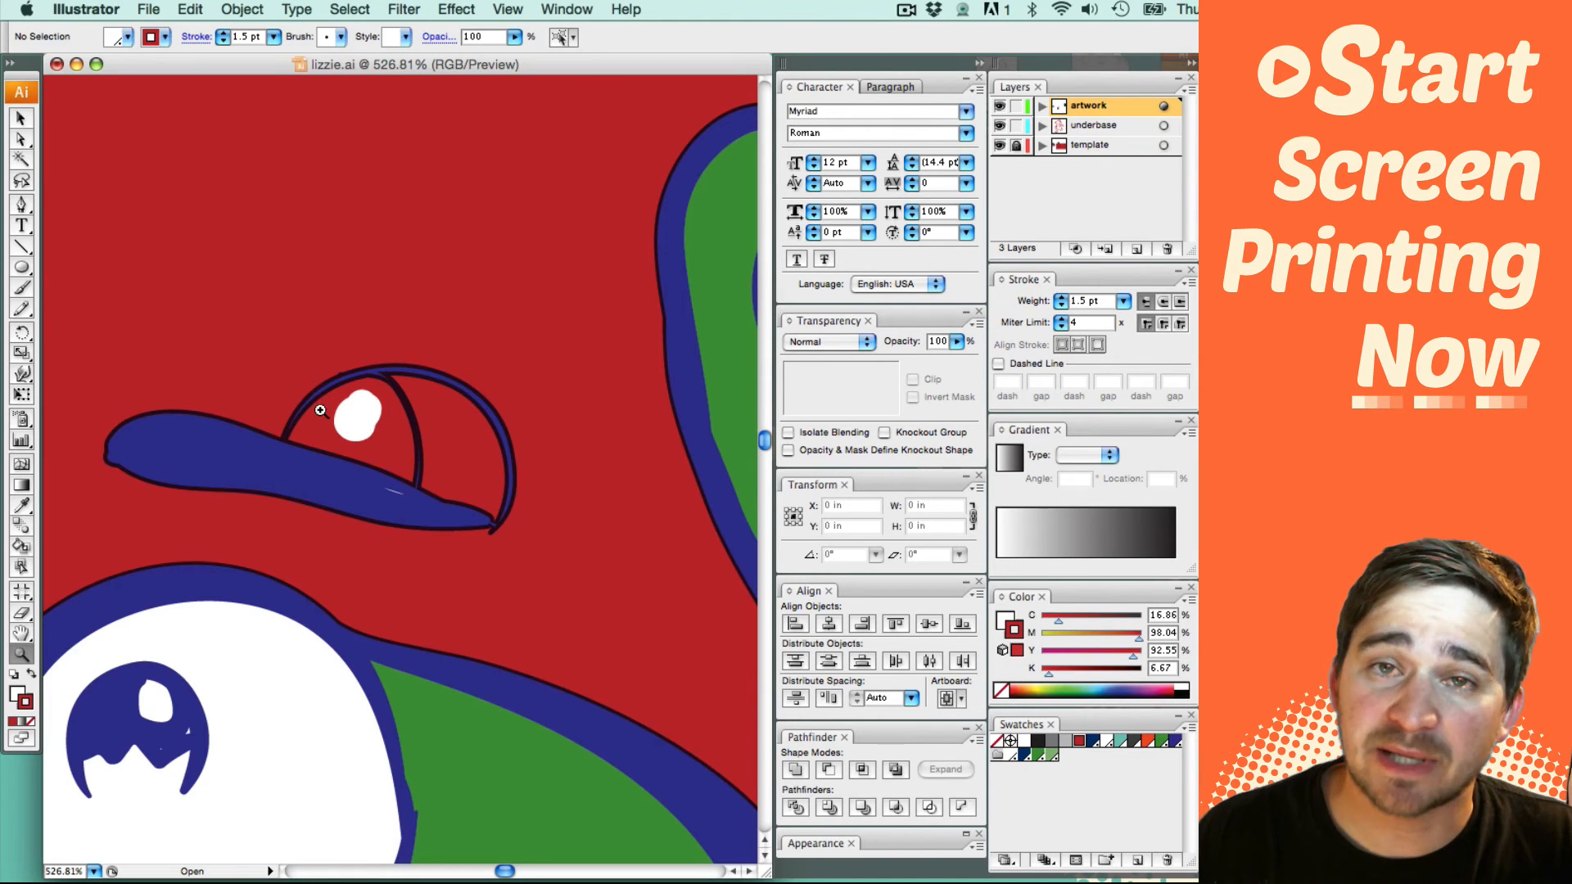
drag(273, 344, 477, 491)
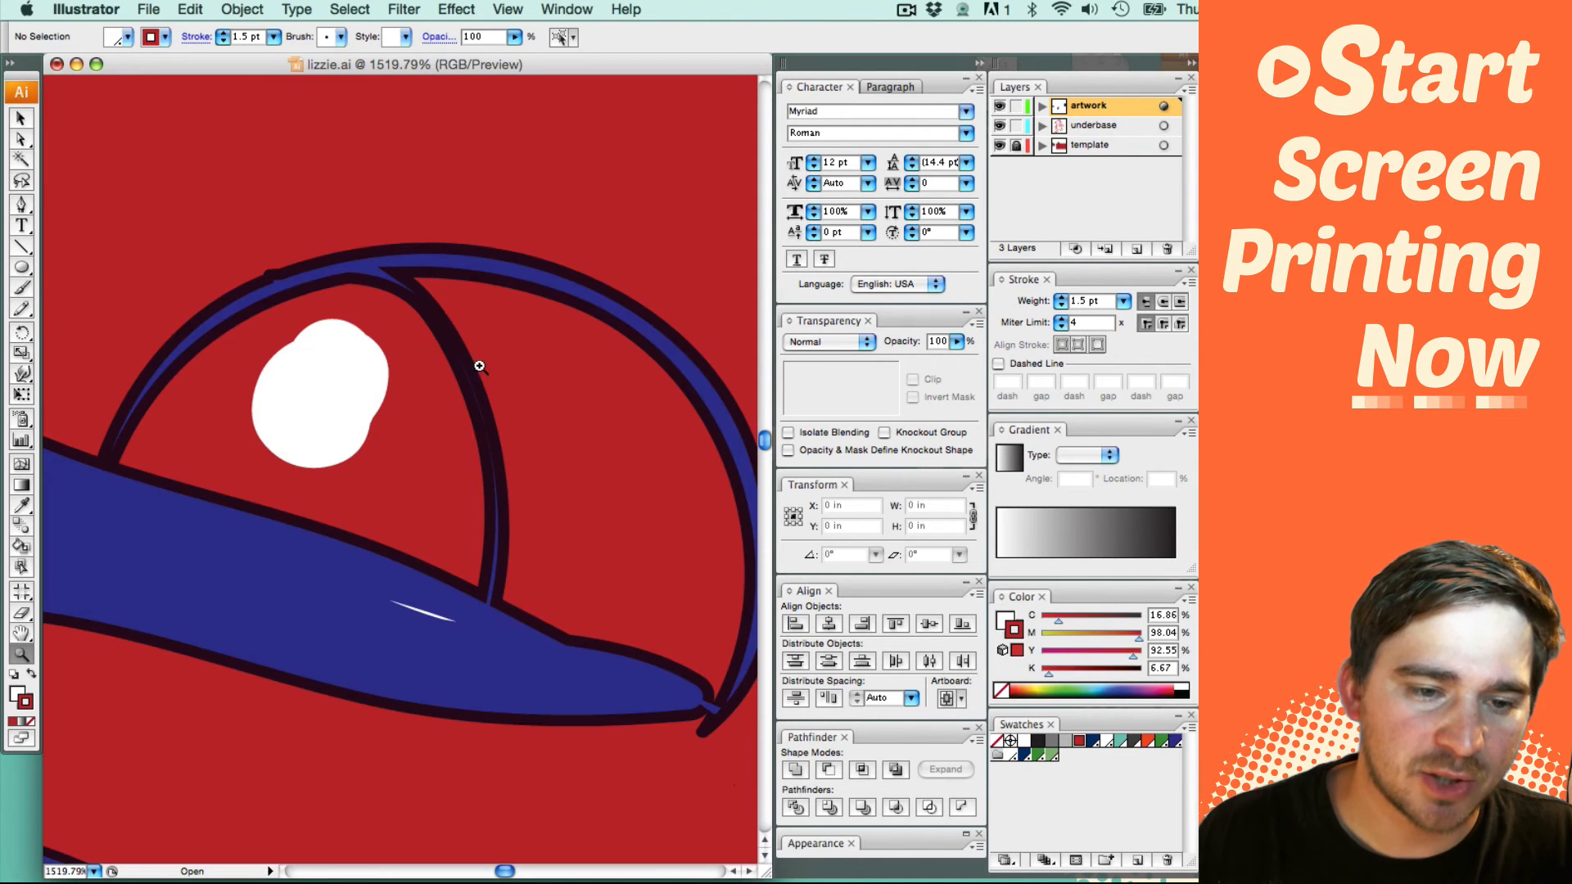
key(a)
click(448, 338)
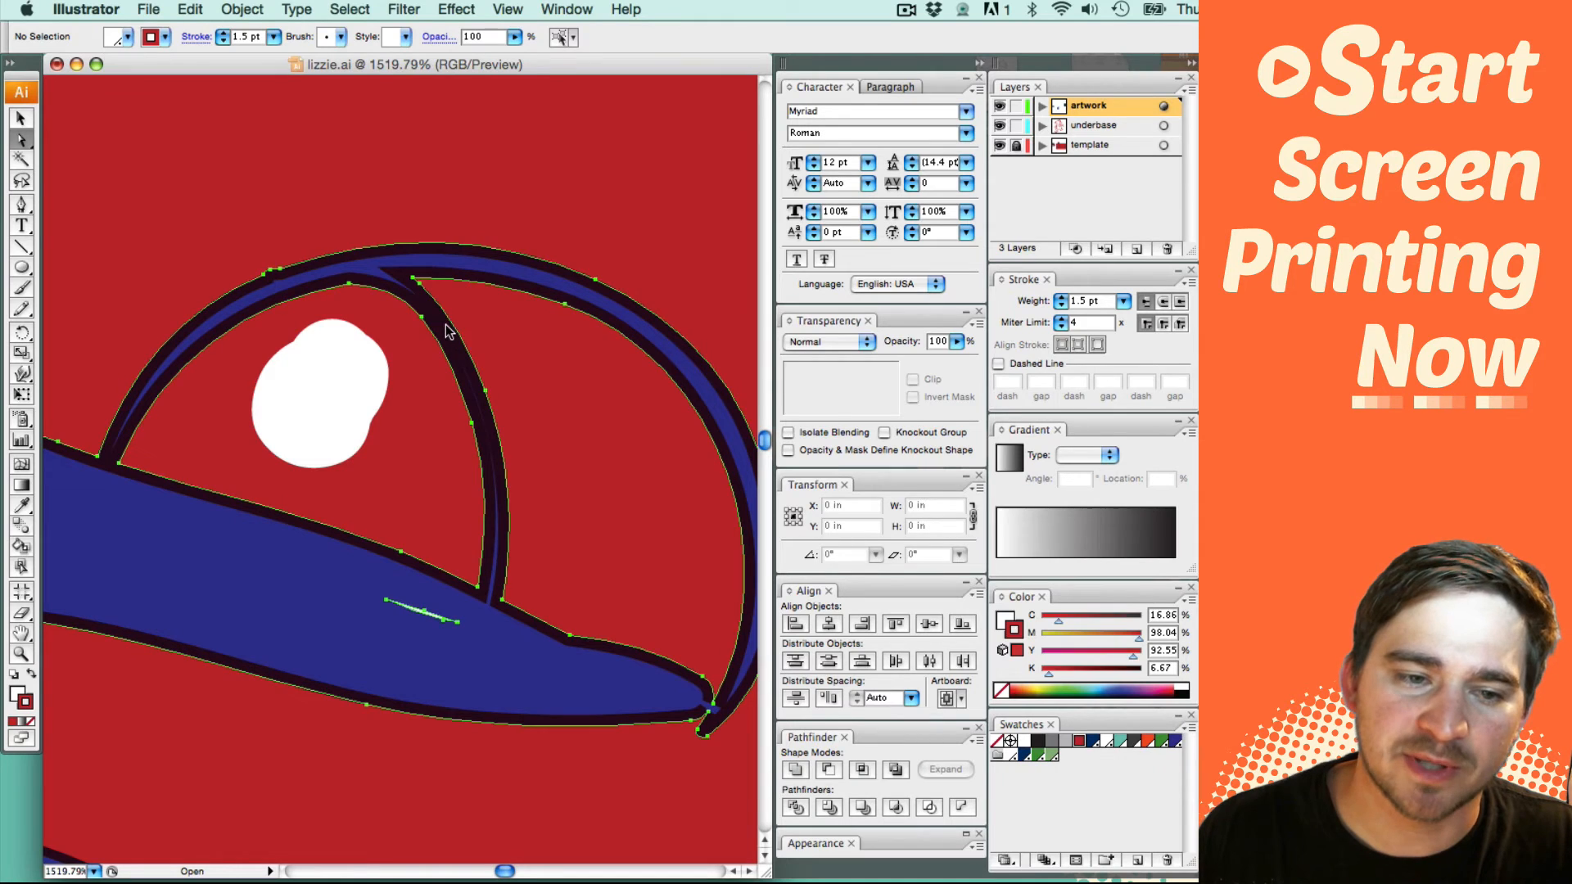
Step: Hide the artwork layer and set the red stroke on the cap's underbase compound path to 0.75 pt
click(454, 353)
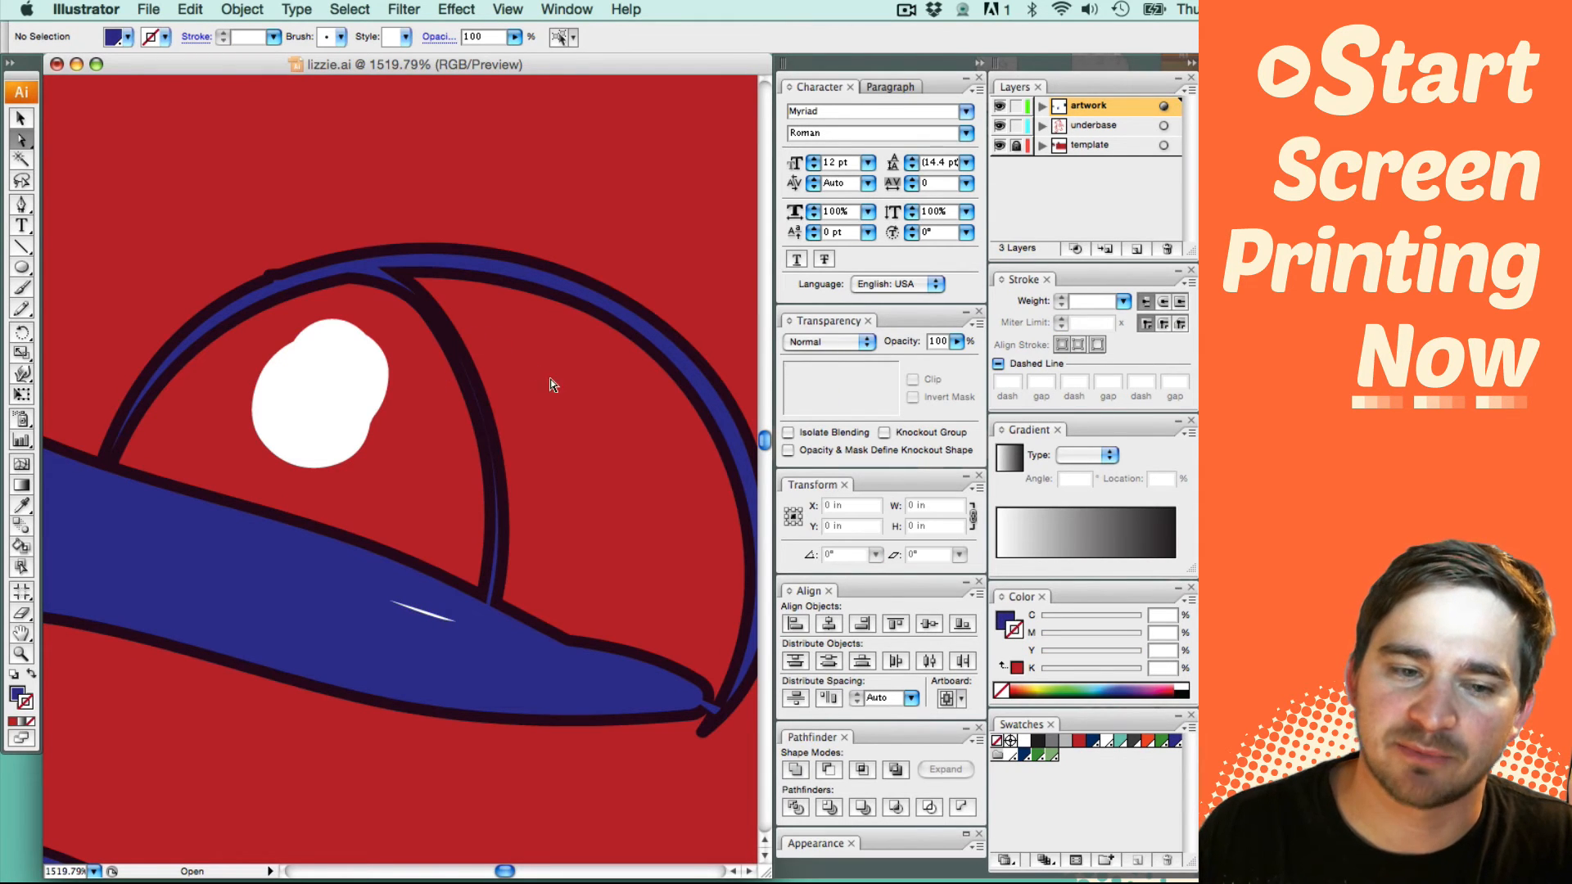
click(999, 106)
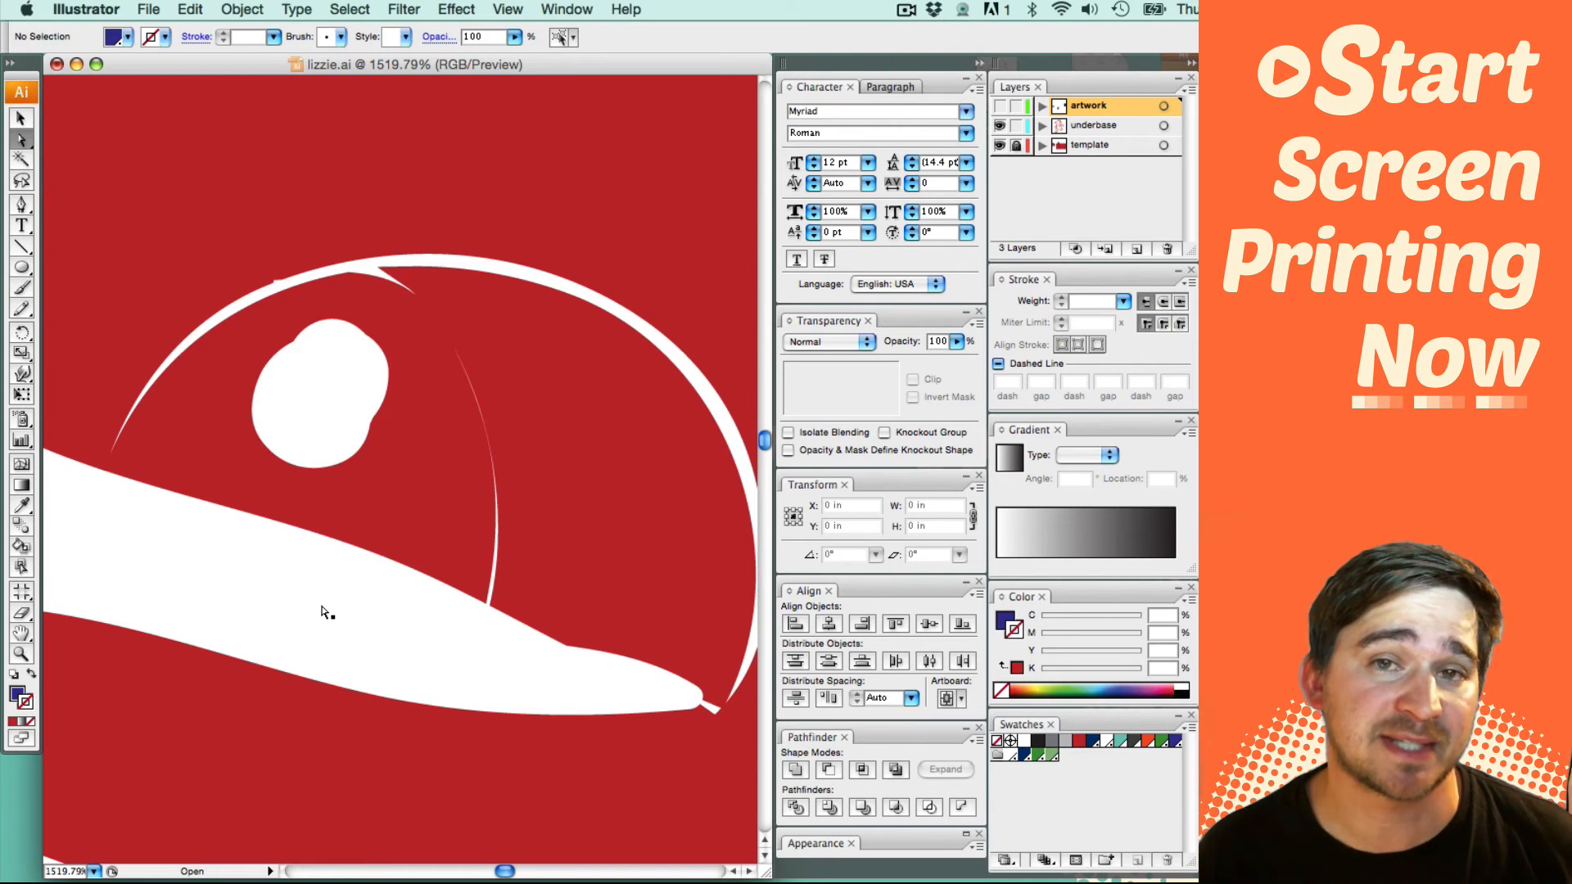
click(328, 612)
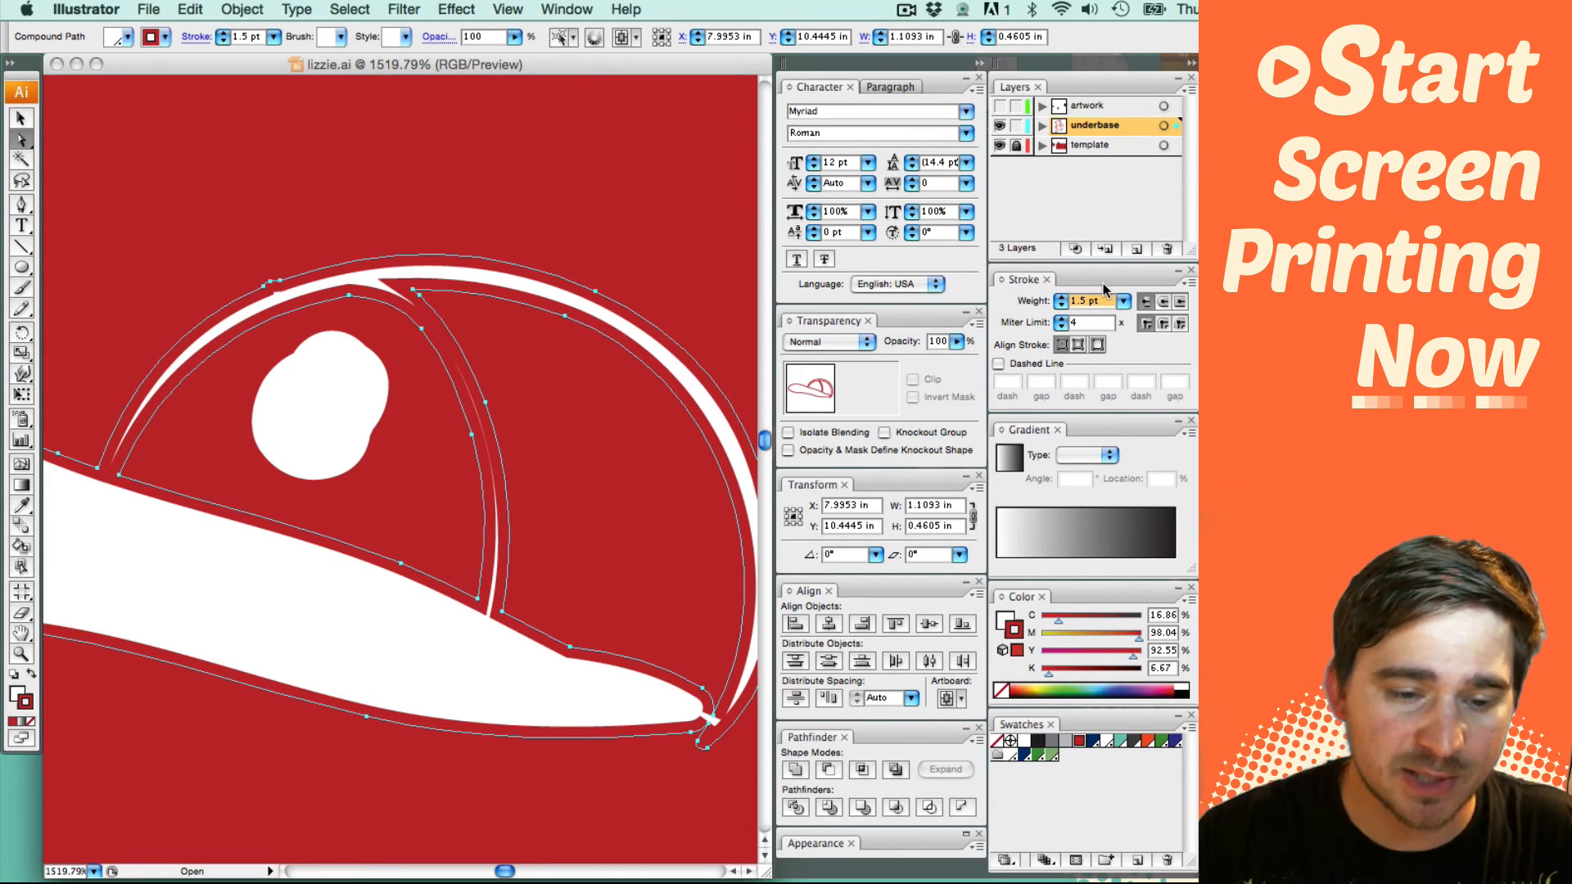
text(.)
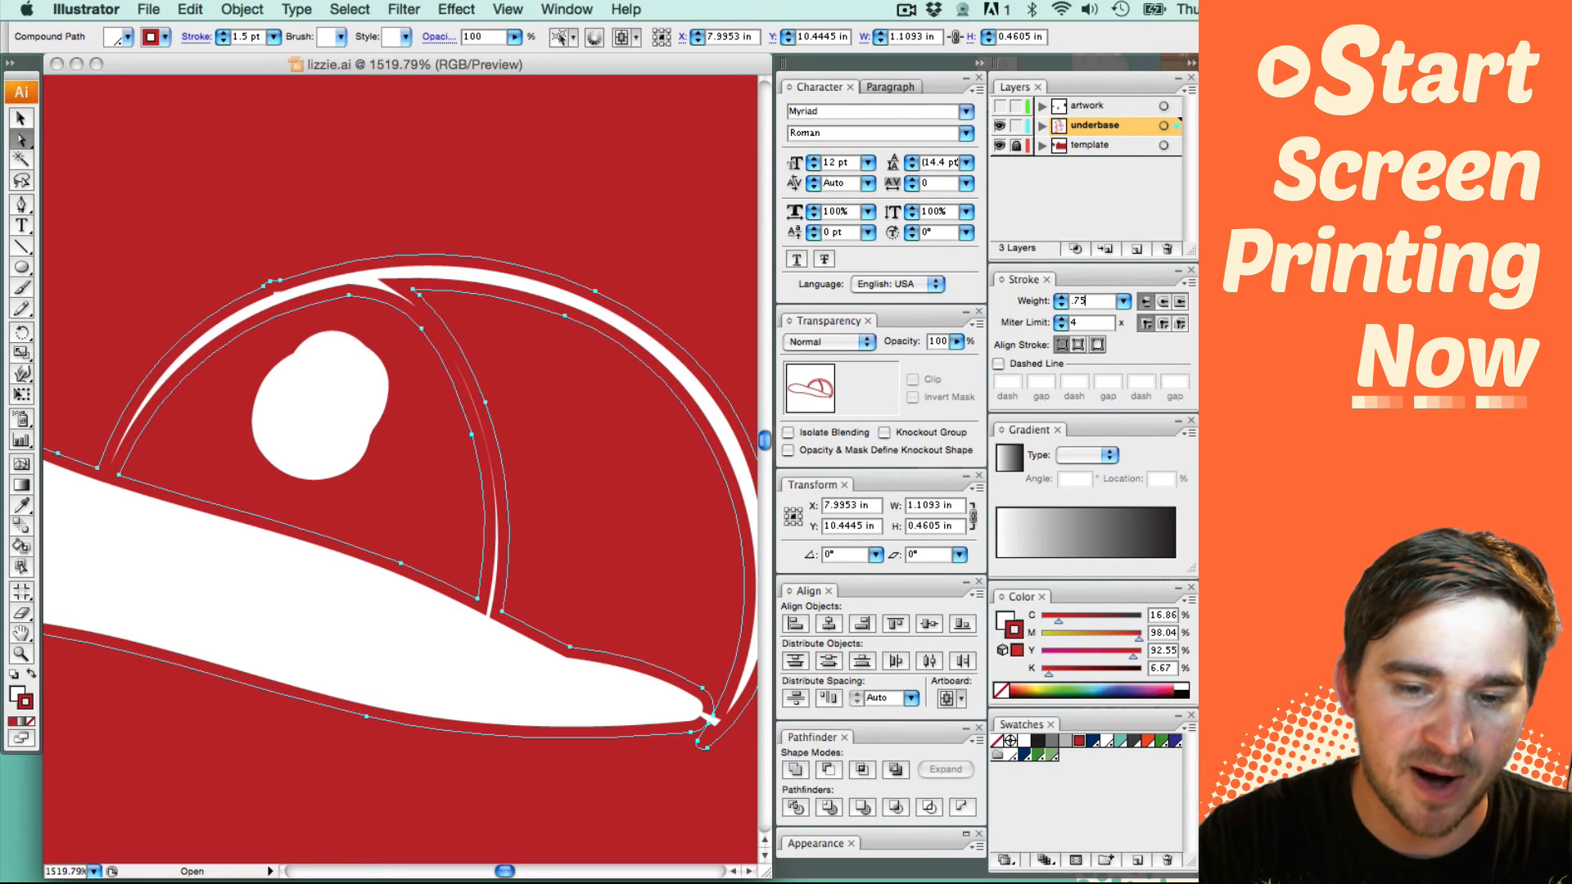
text(75)
key(Return)
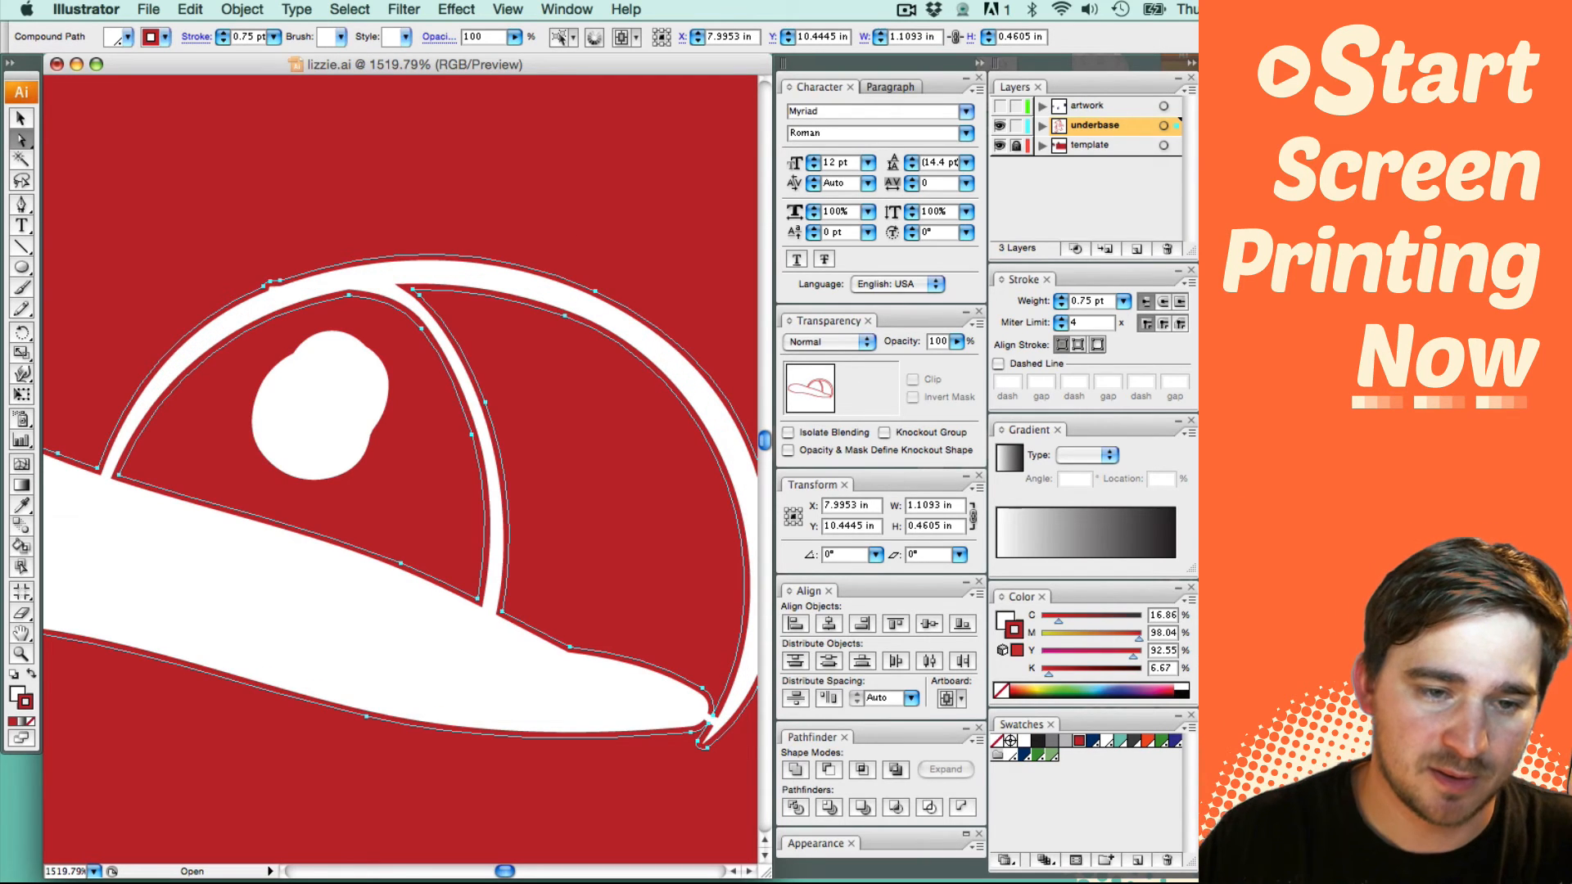
click(577, 216)
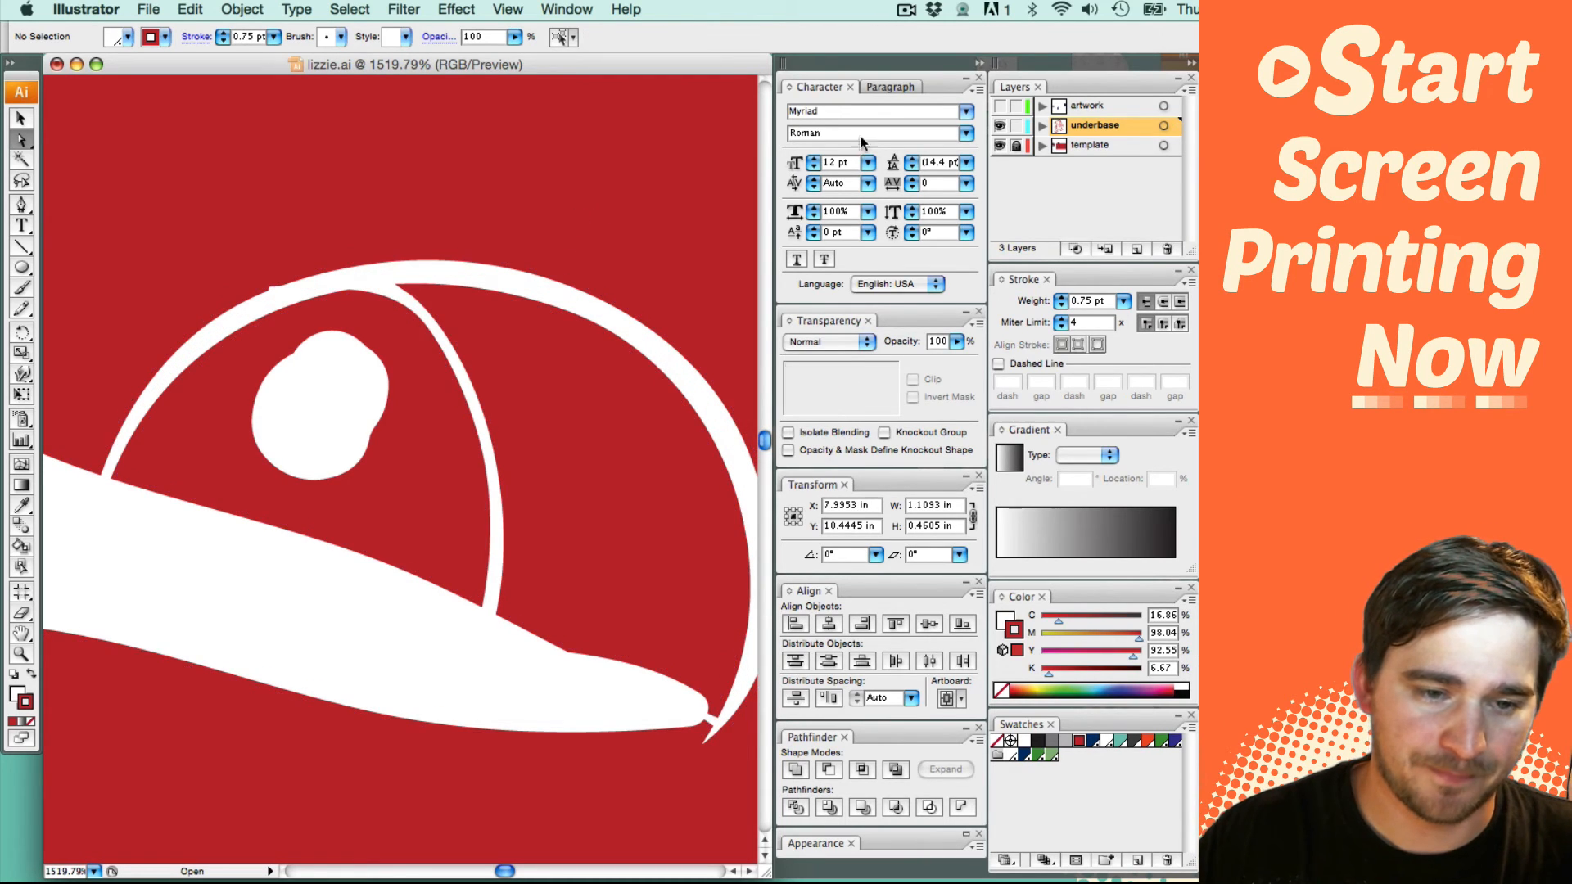
Step: Show the artwork layer and add a 0.75 pt PANTONE Violet U stroke to the cap's linework
click(999, 105)
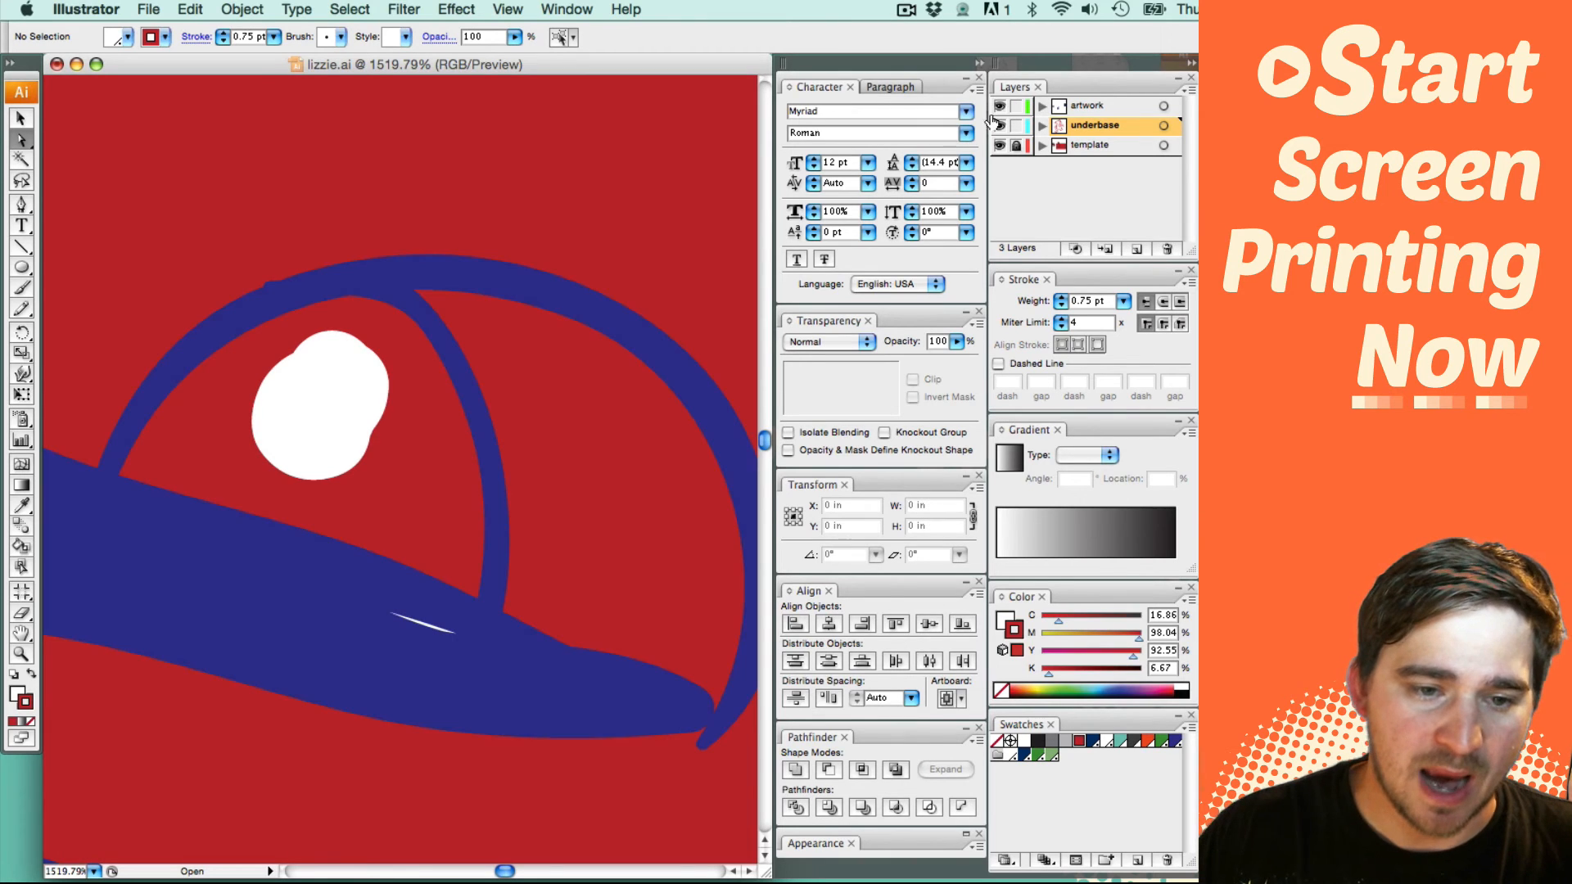
click(335, 644)
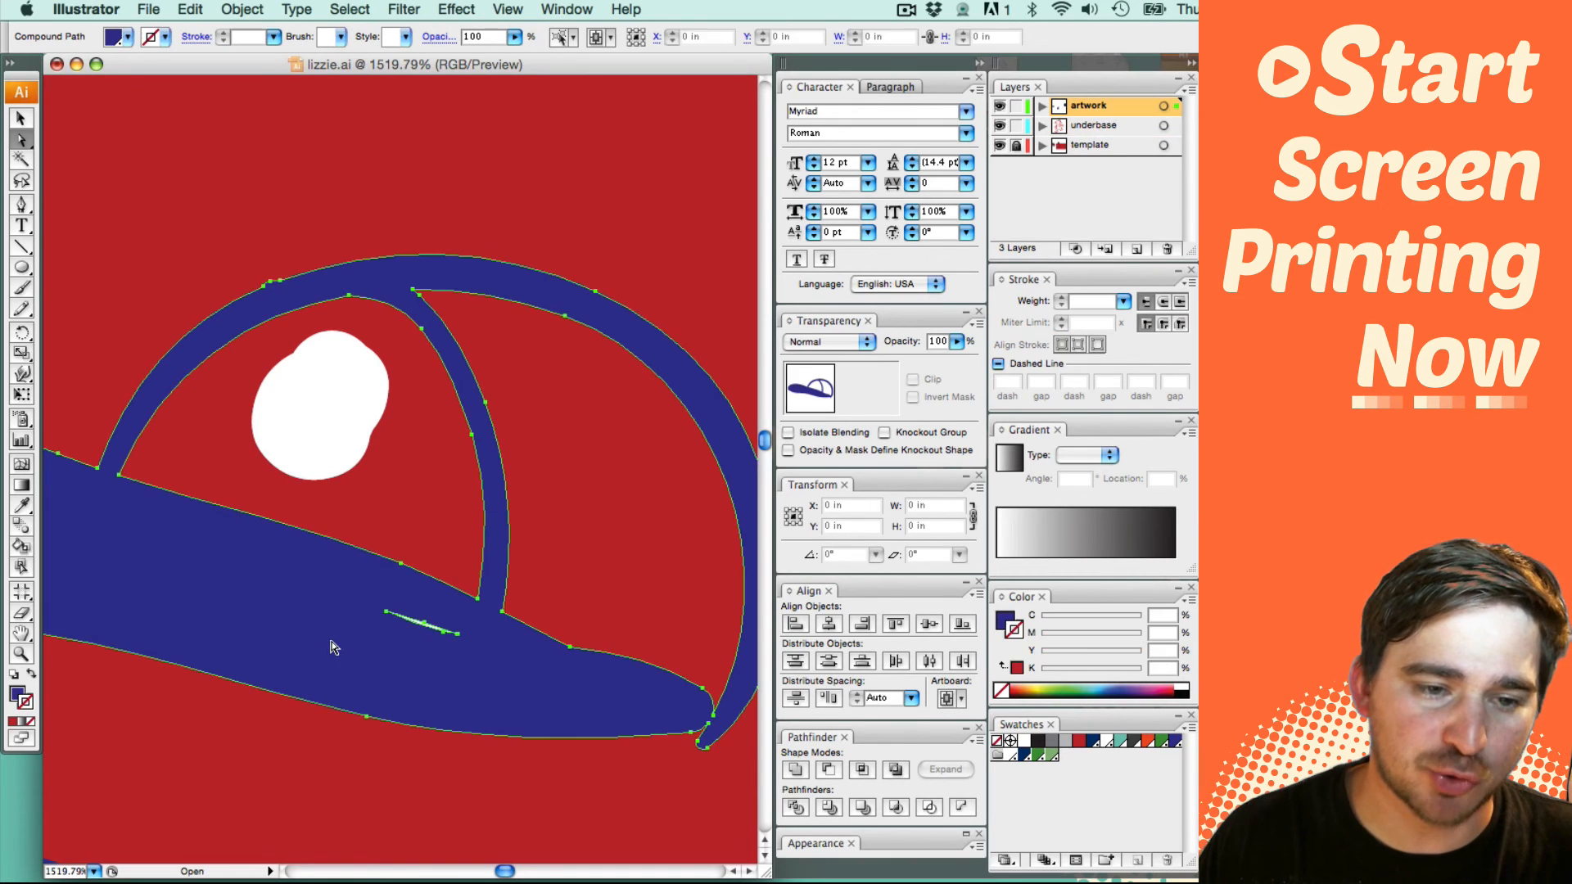
click(1013, 630)
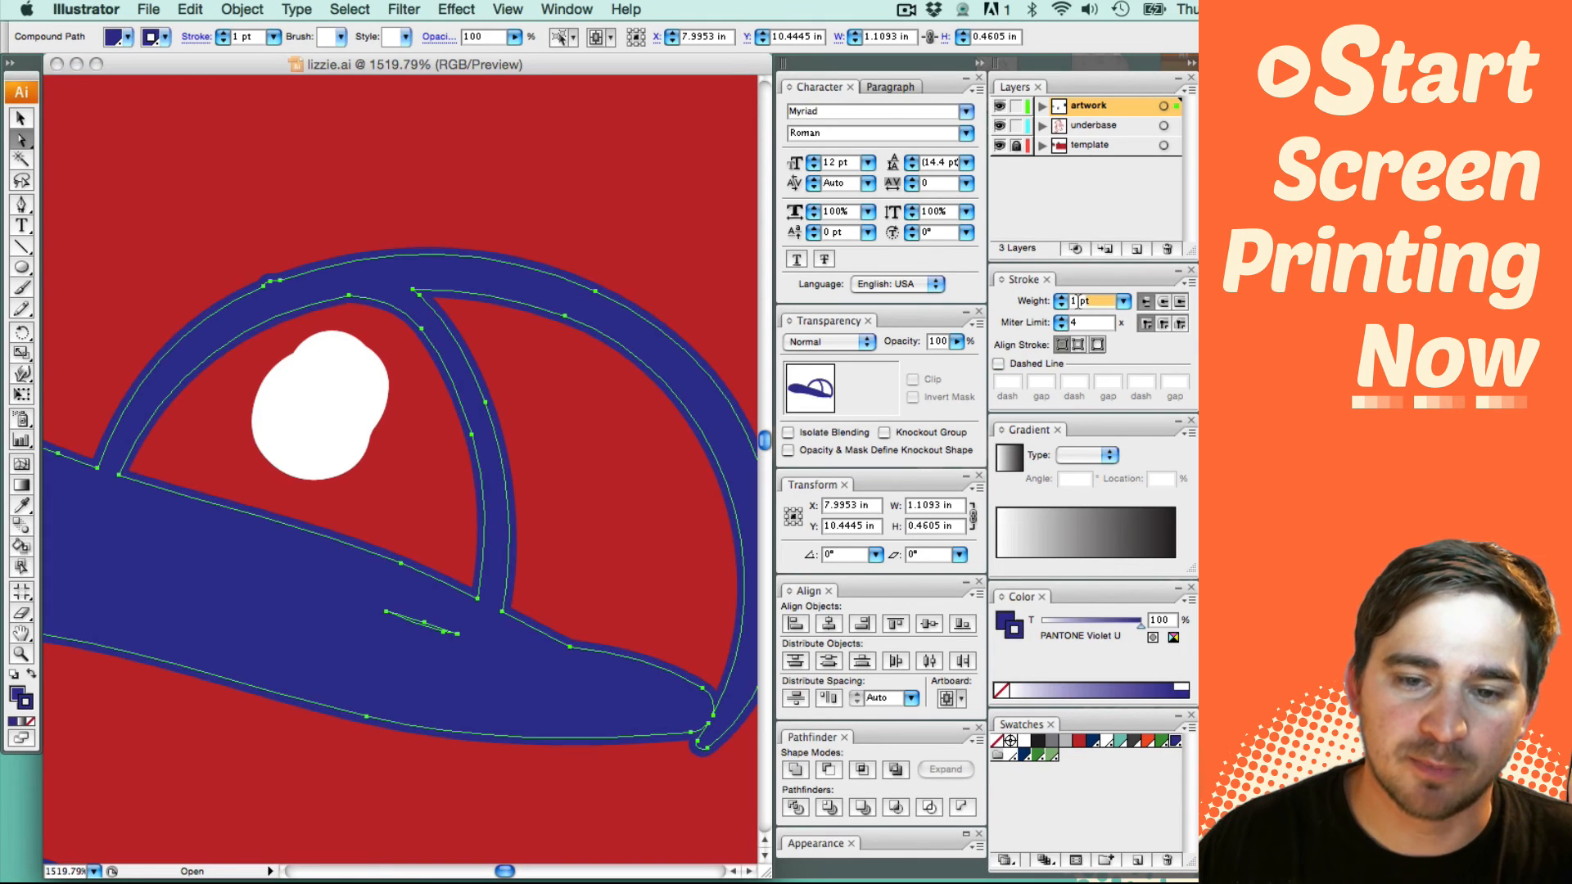
text(.75)
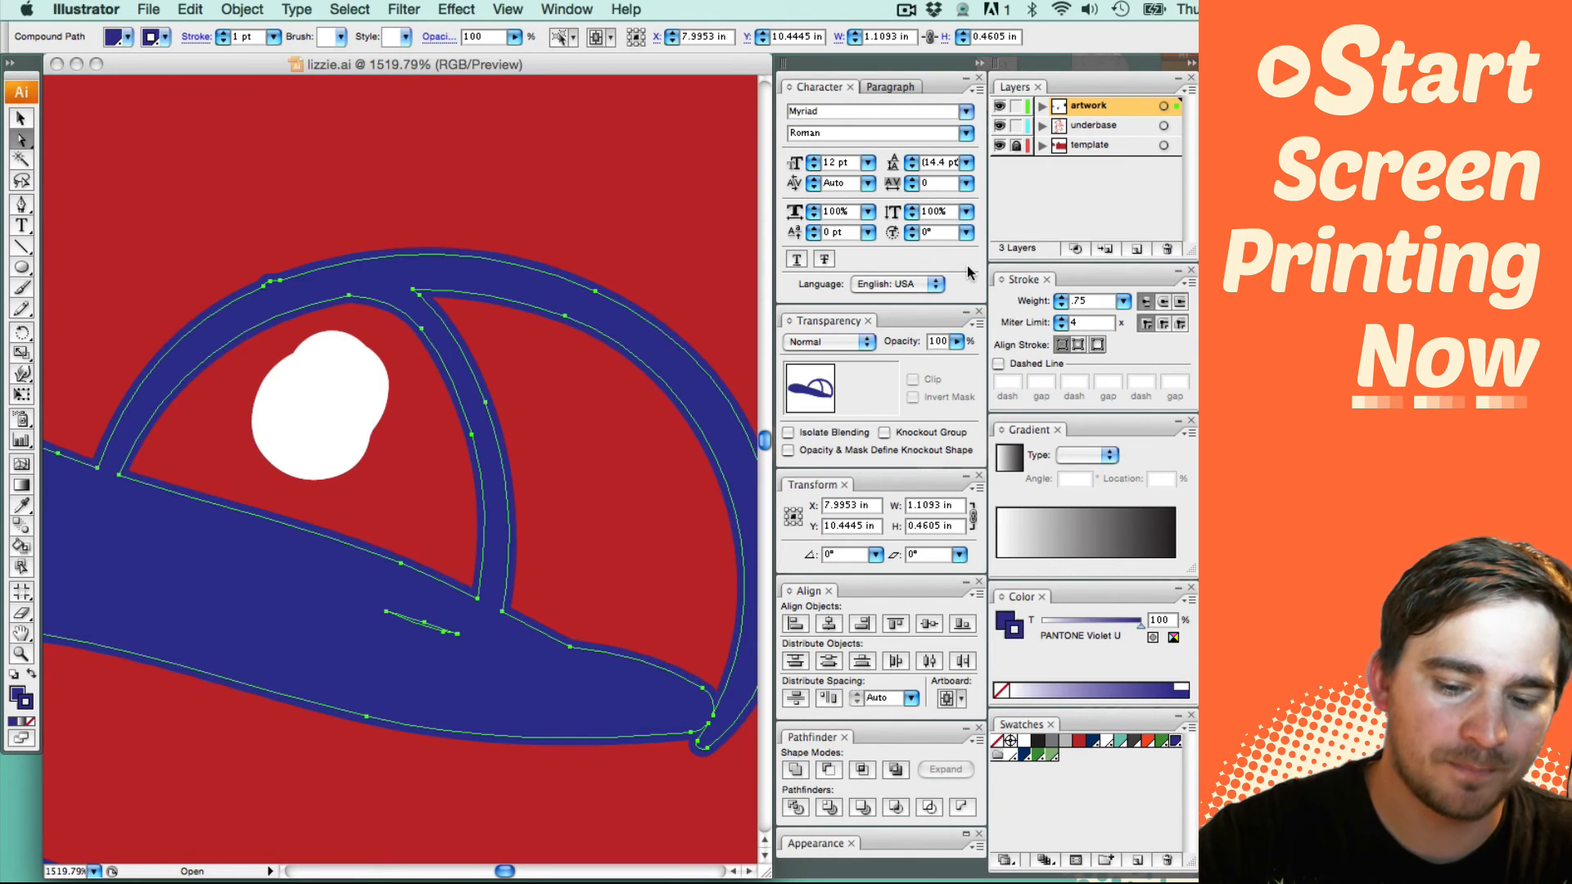
key(Return)
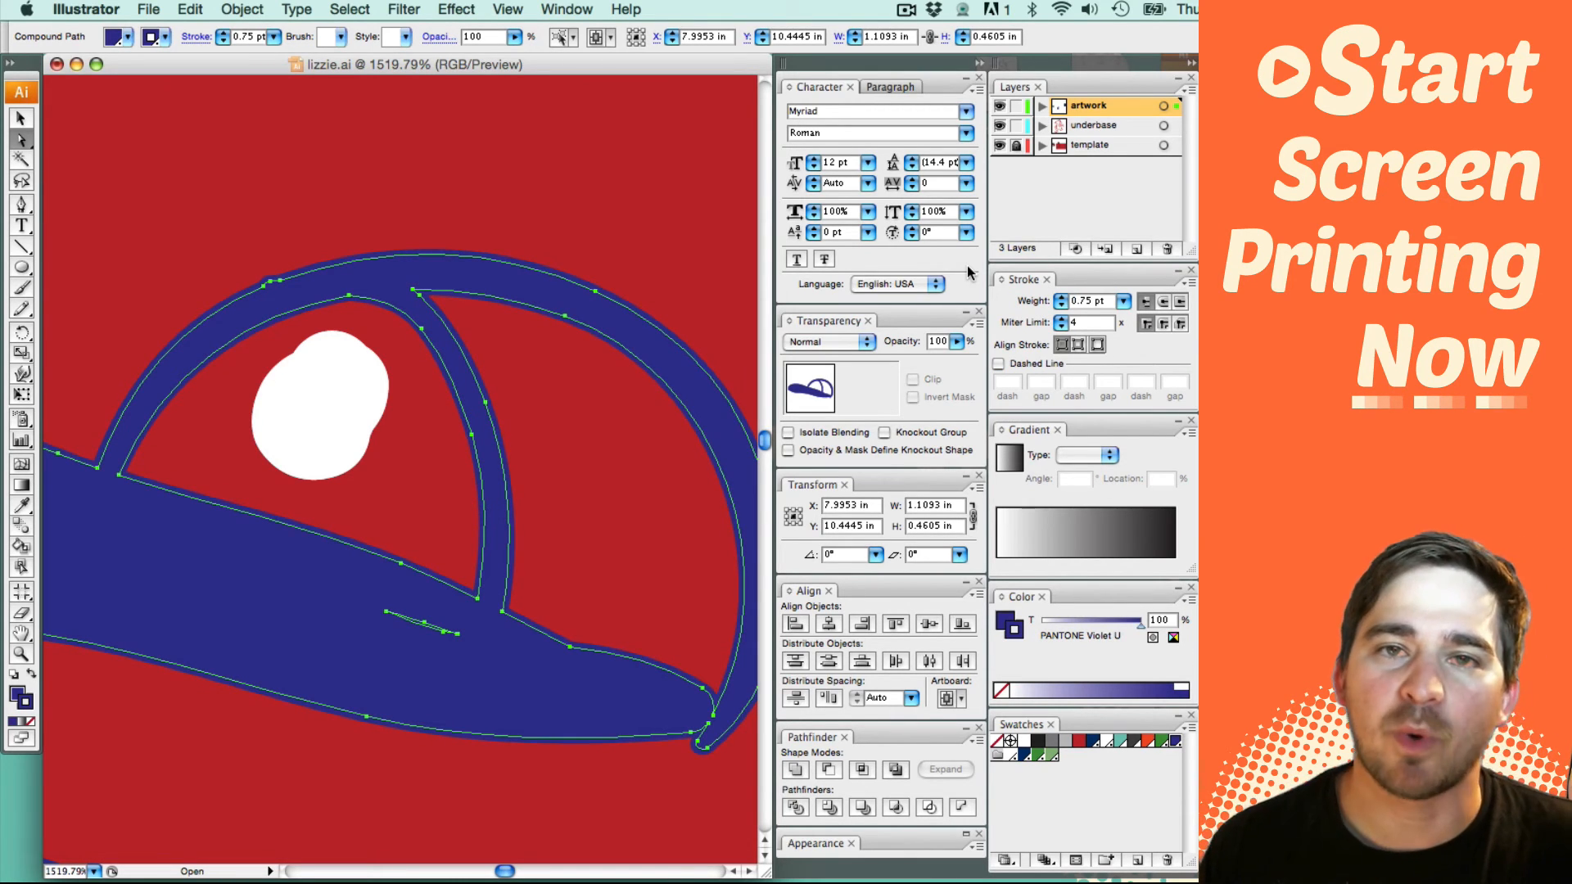
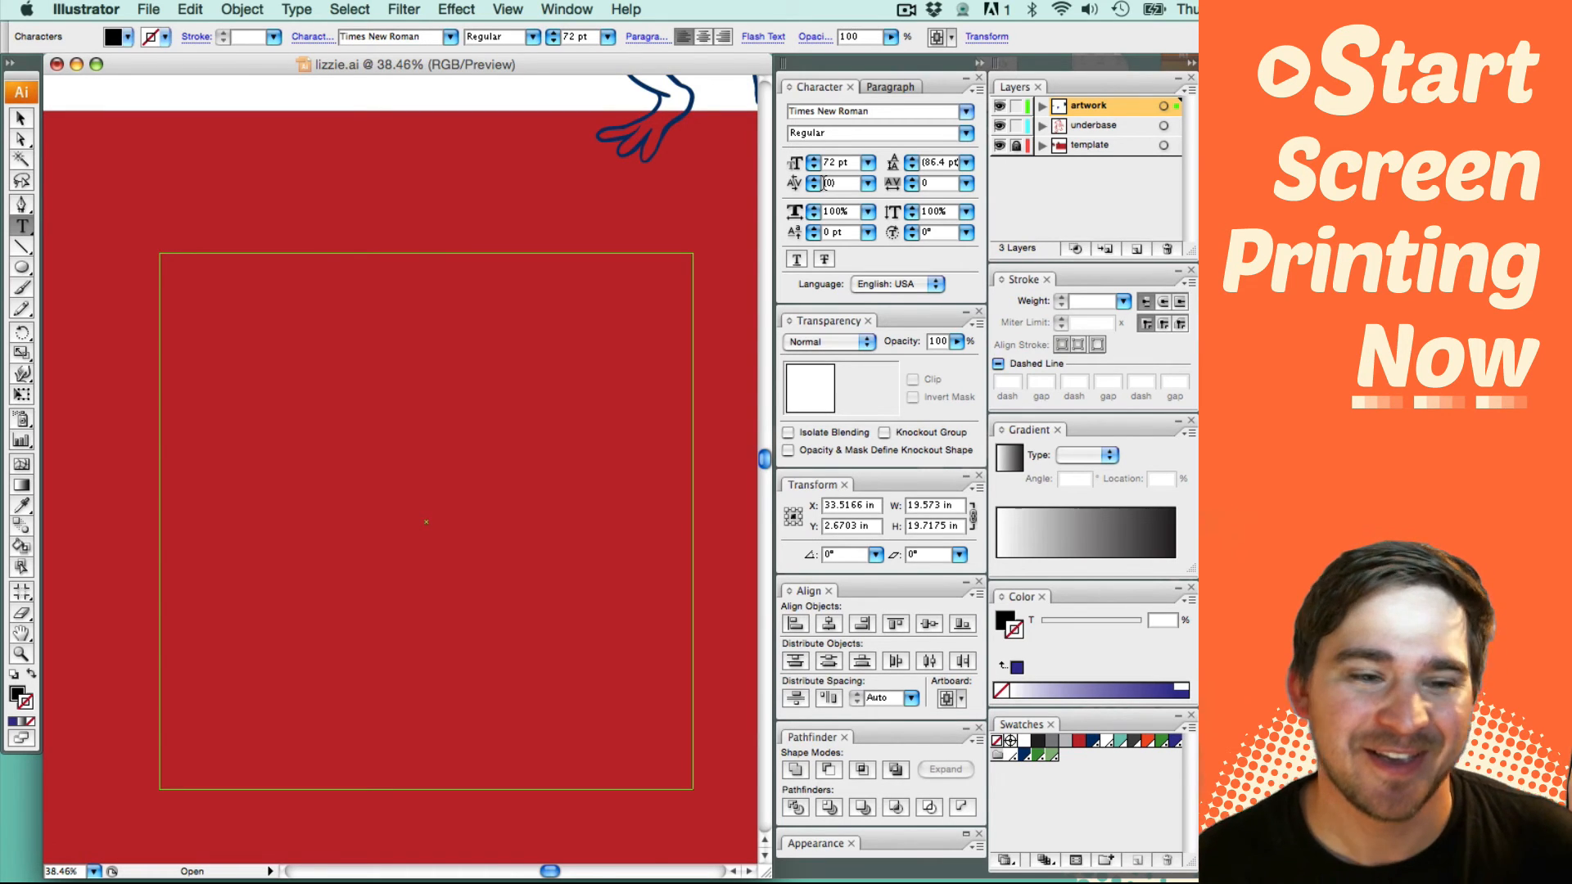
Step: Enter six sample first names in the text frame, one per line, adding an apostrophe after the last name's initial
text(Caiden)
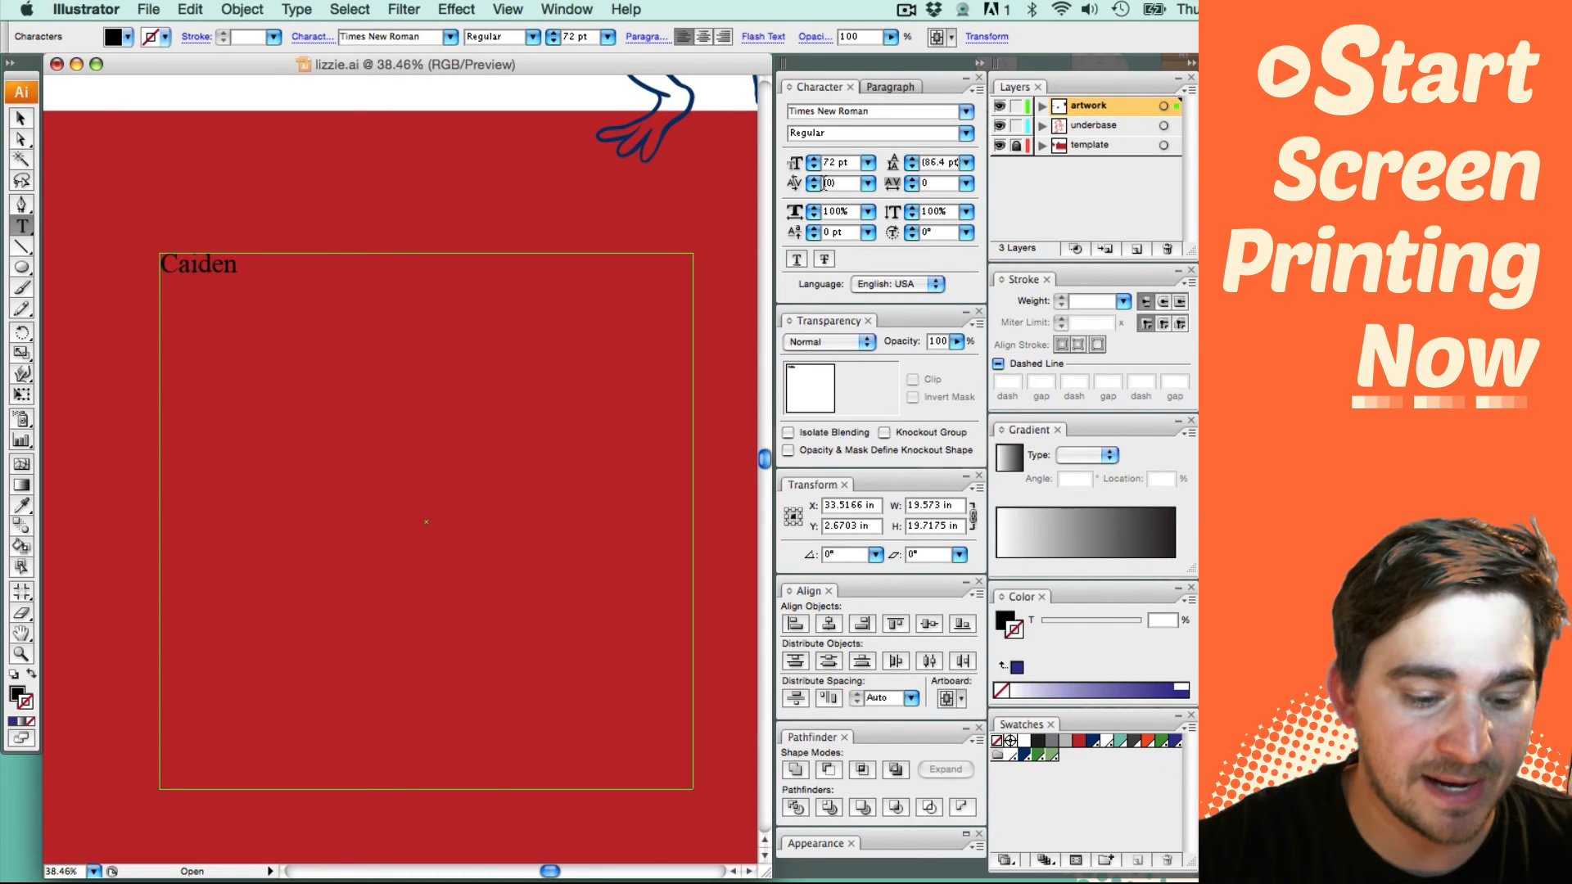
key(Return)
text(Aiden)
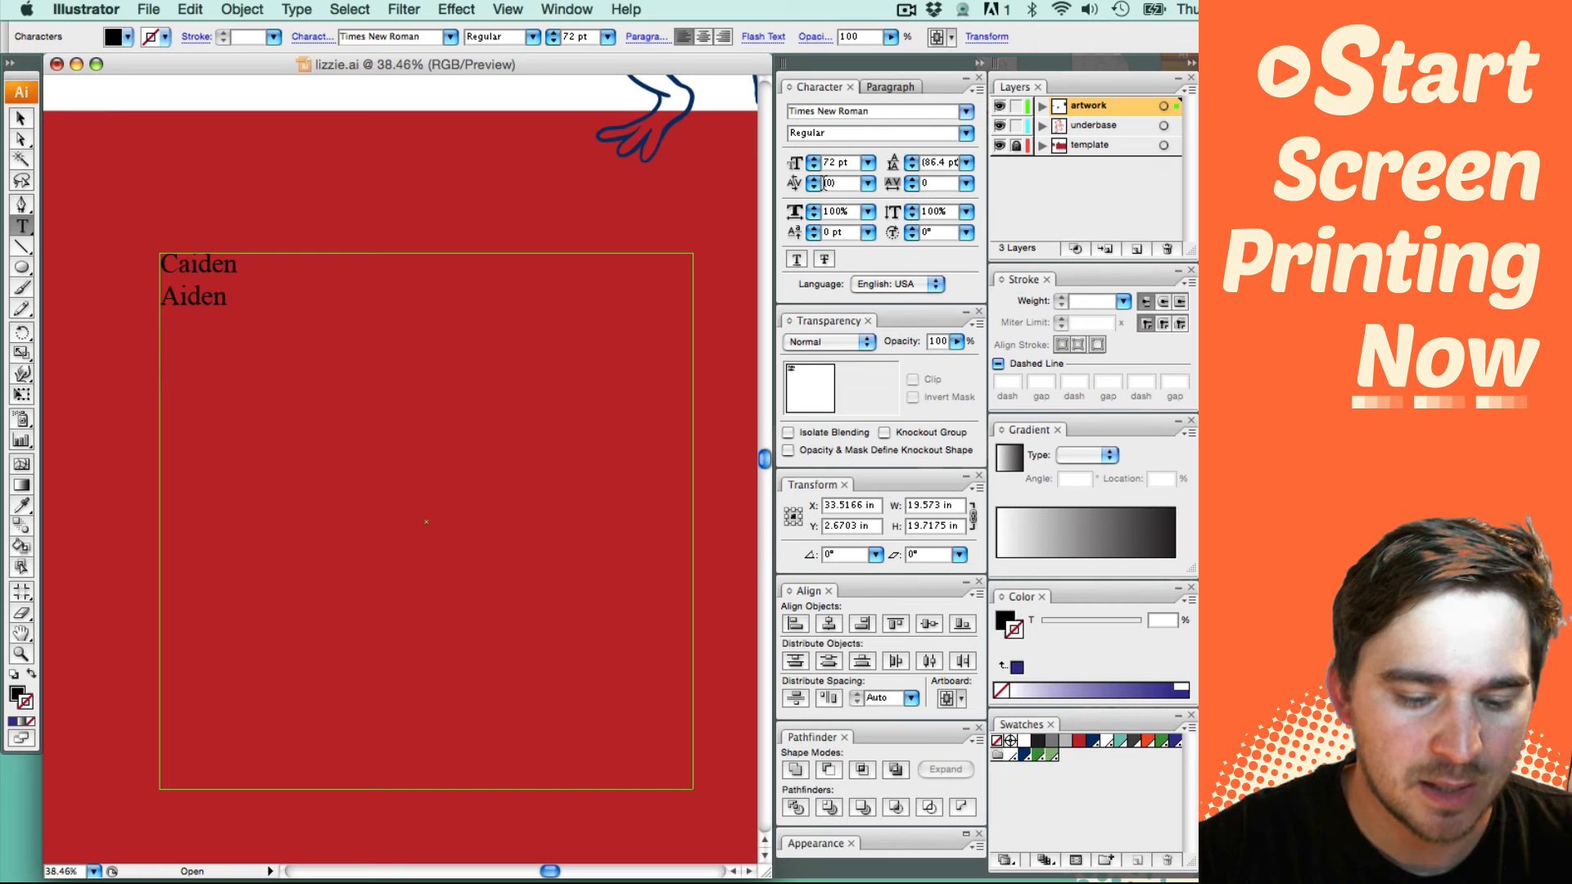
key(Return)
text(Zaiden)
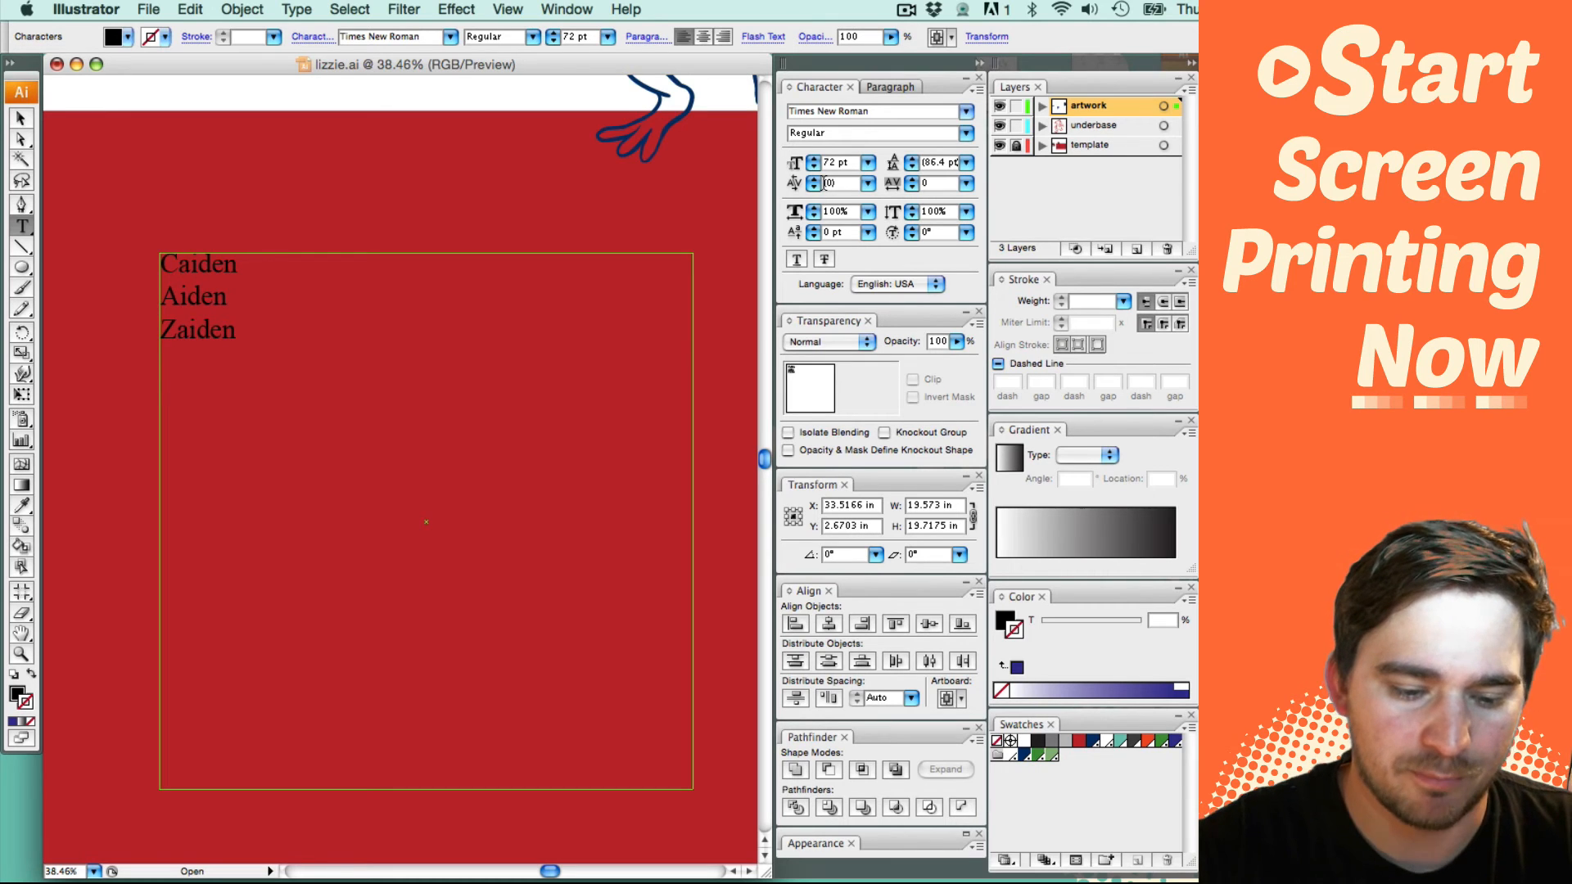
key(Return)
text(Brayden)
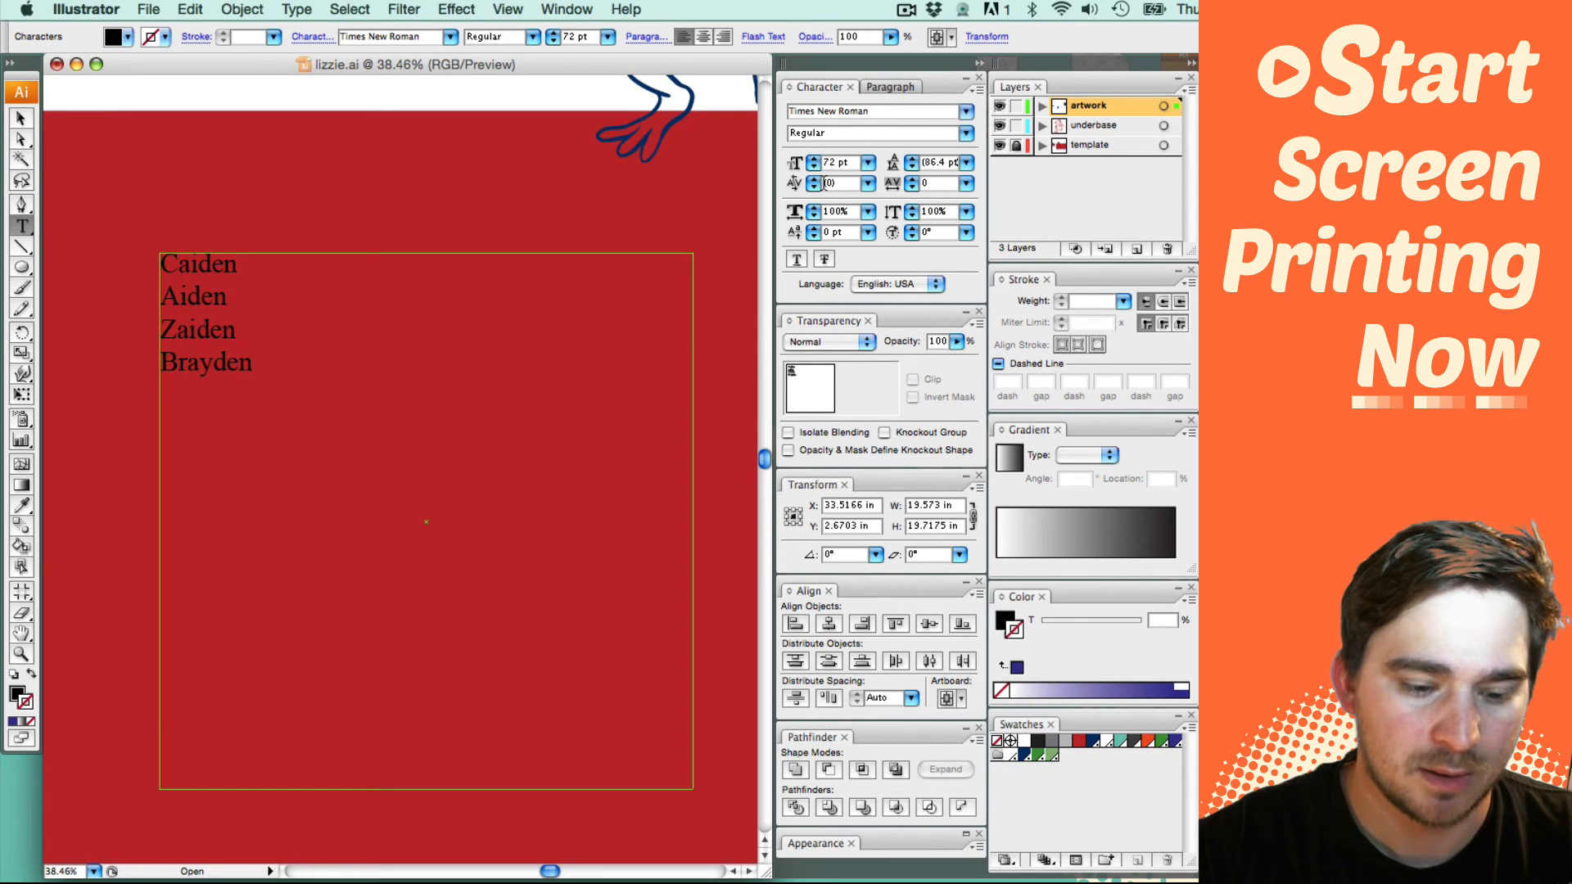
text(Braden)
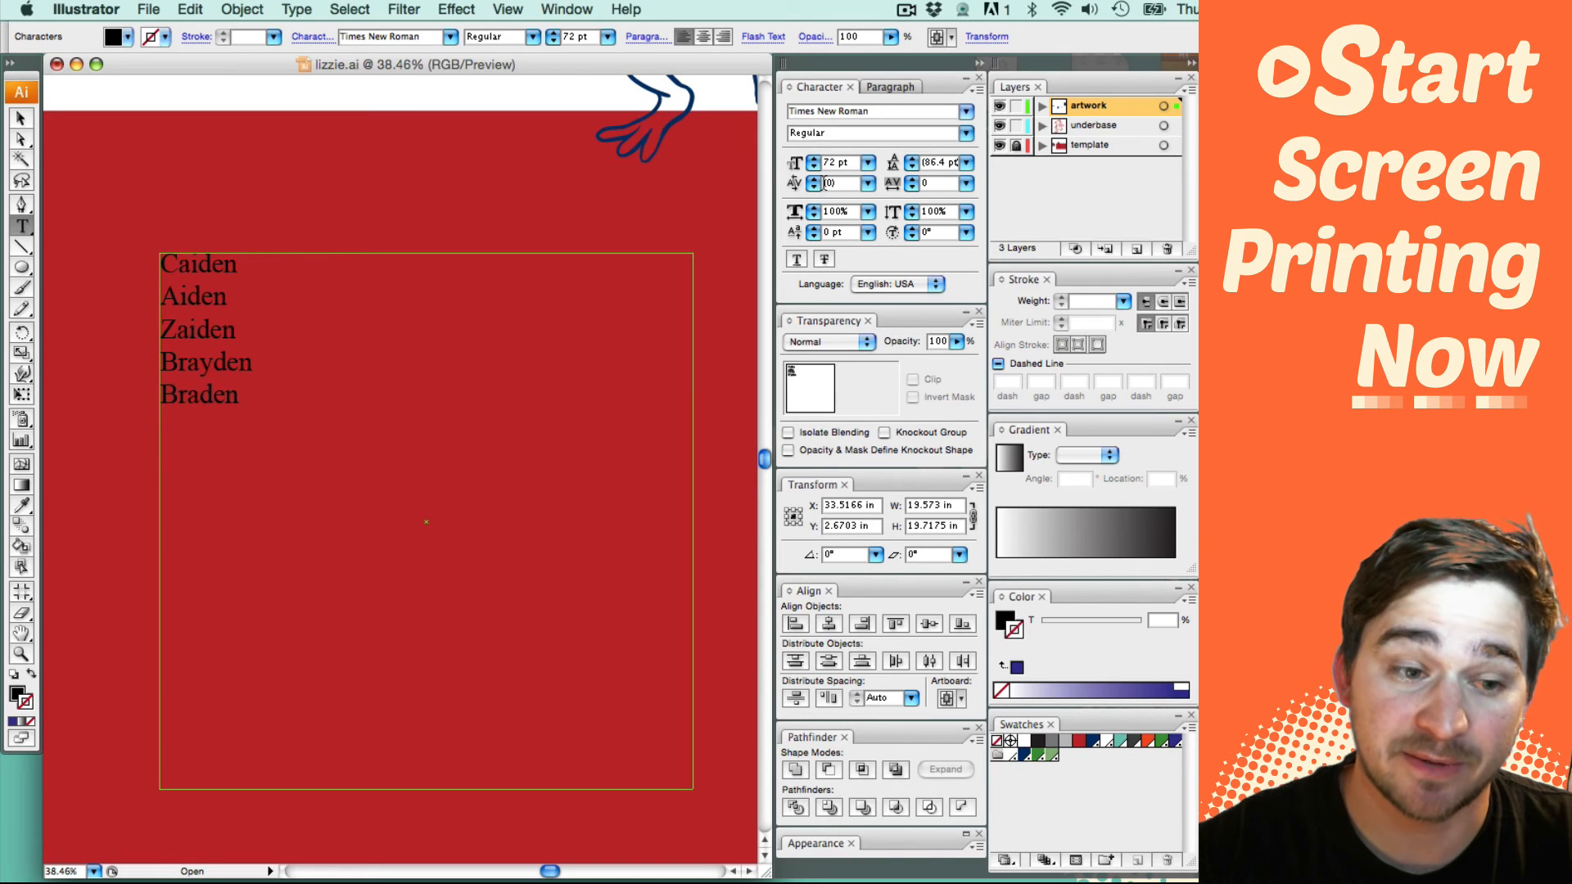
text(CAyden)
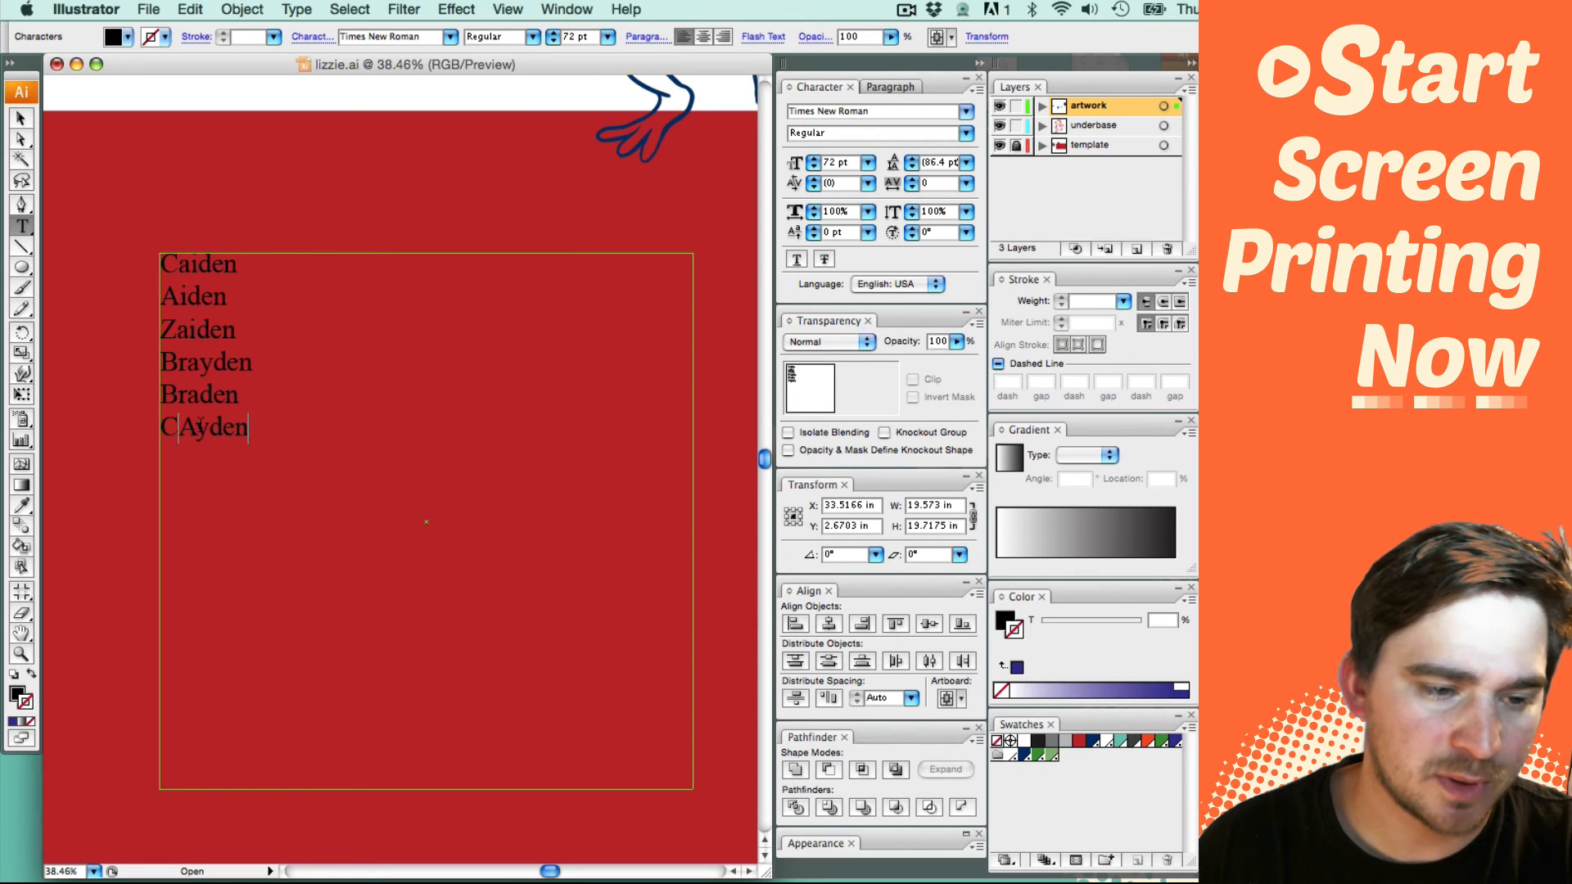
text(')
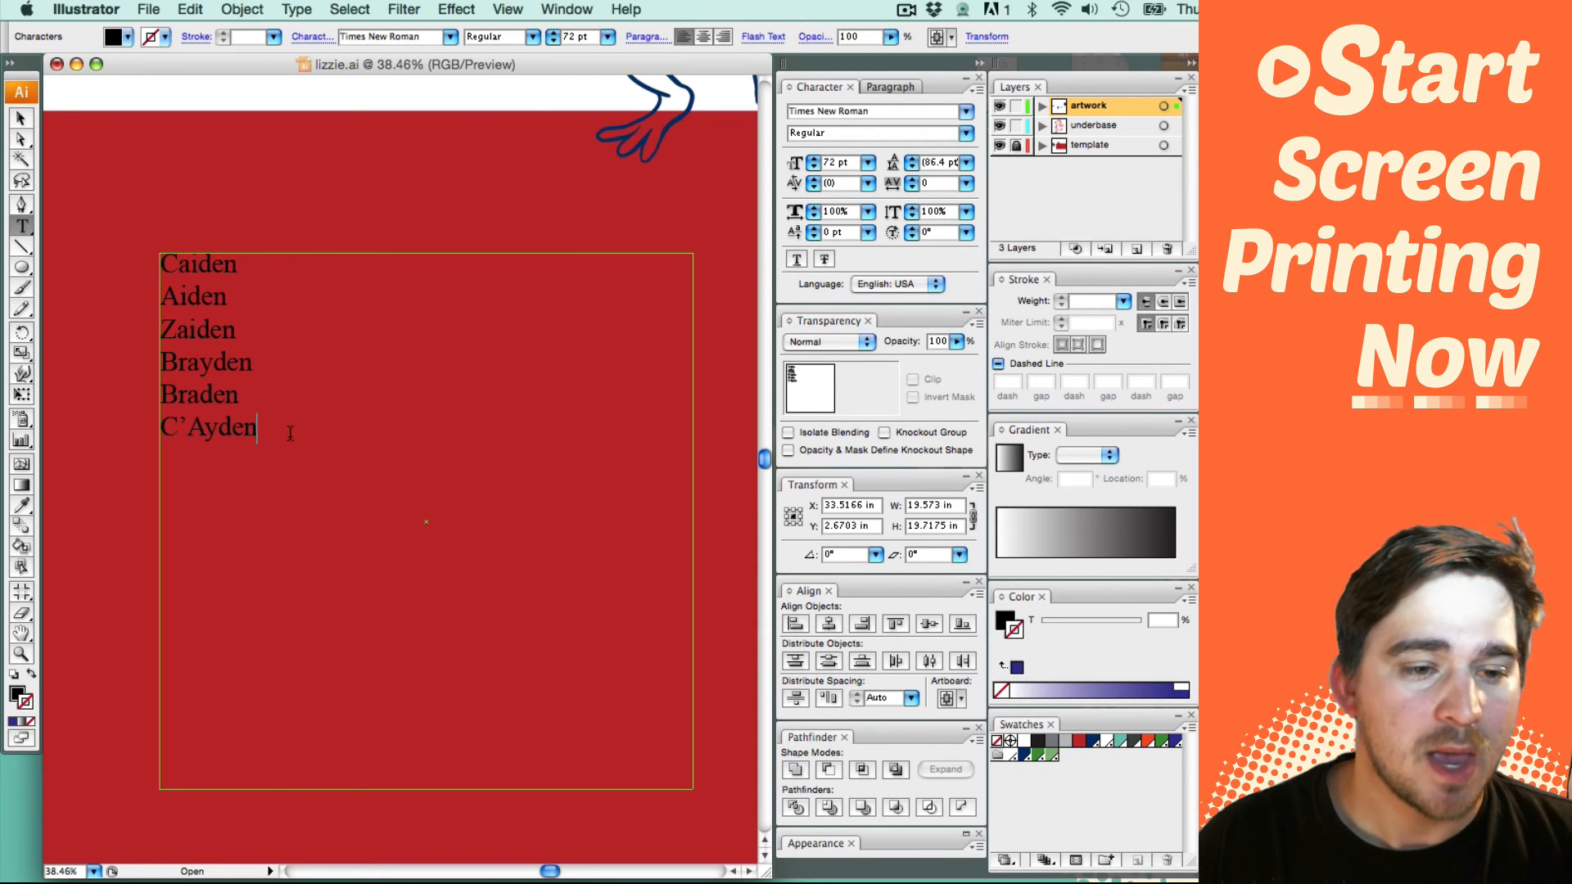
Step: Copy the six-name list and paste it twice below itself in the same text frame
drag(290, 433, 151, 260)
key(super+a)
key(super+c)
click(297, 424)
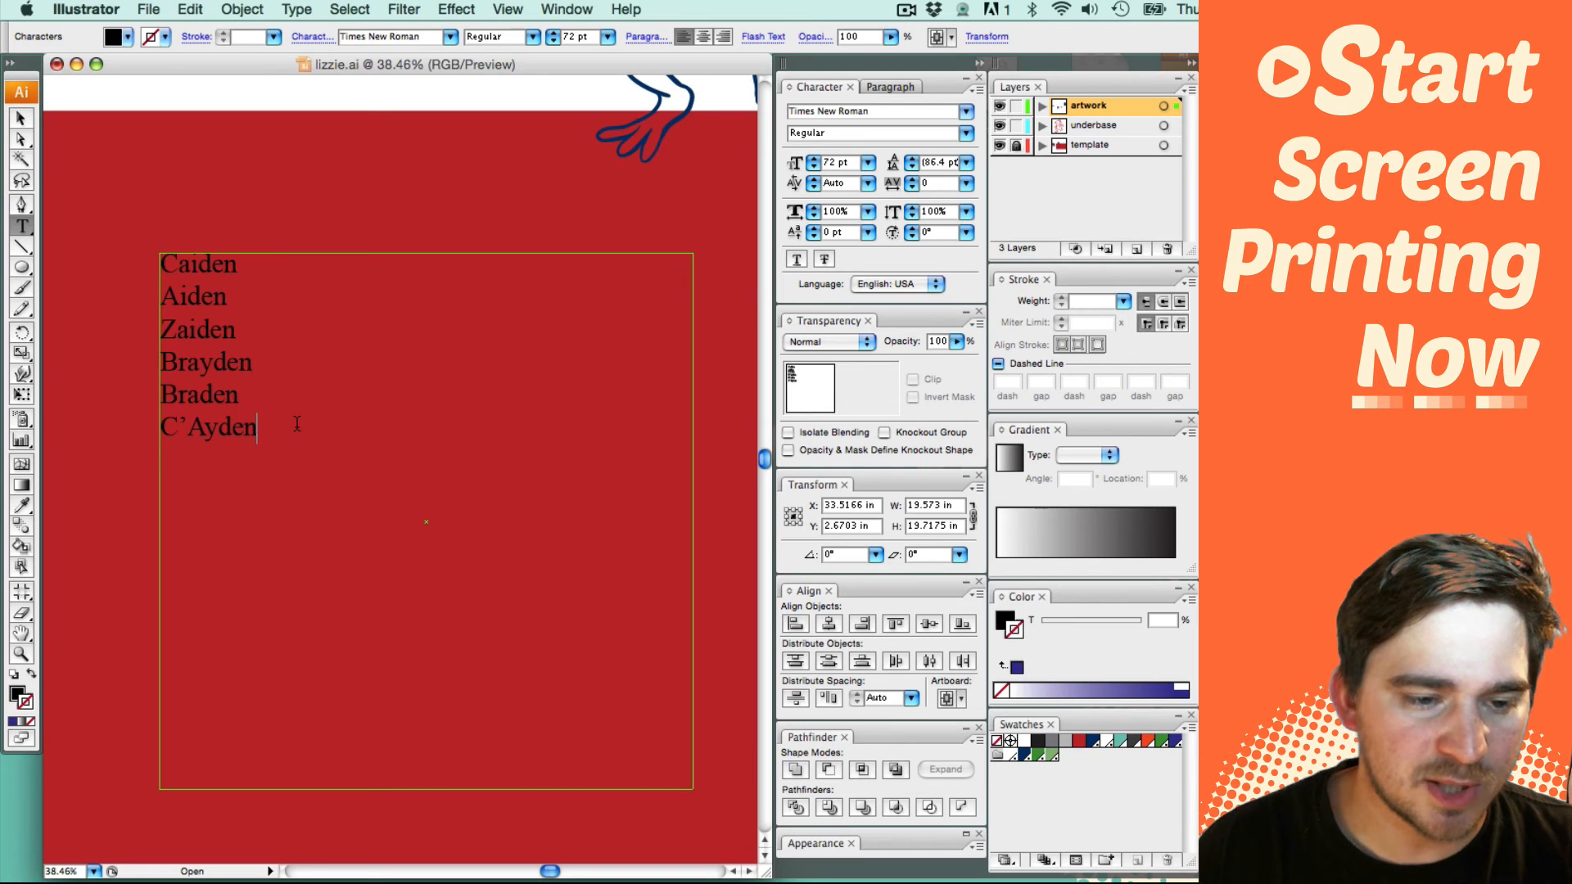
key(Return)
key(super+v)
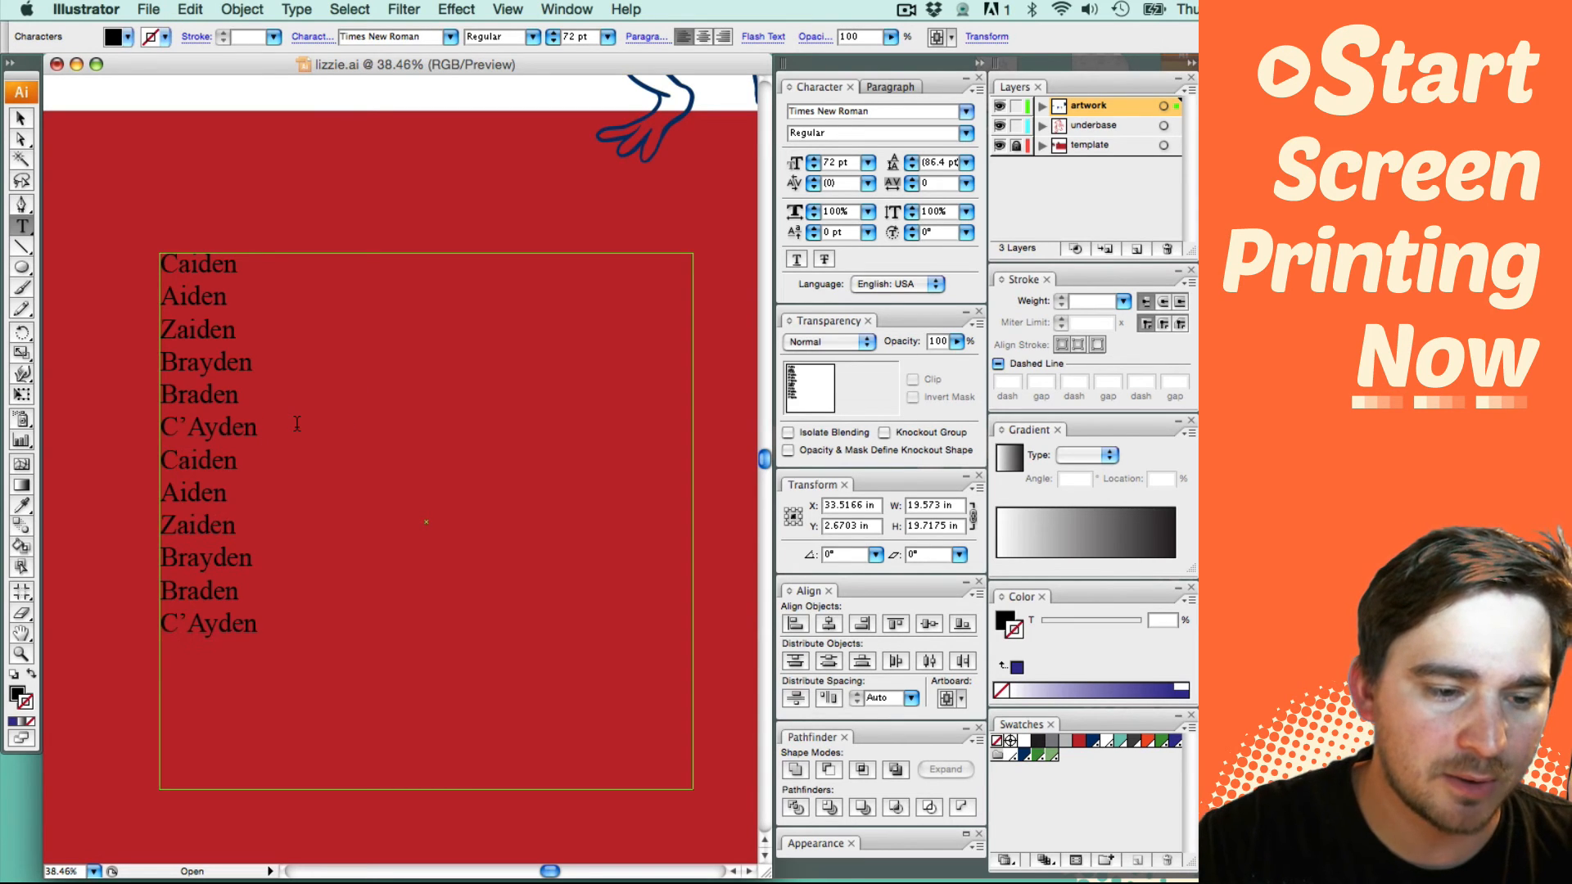
key(Return)
key(super+v)
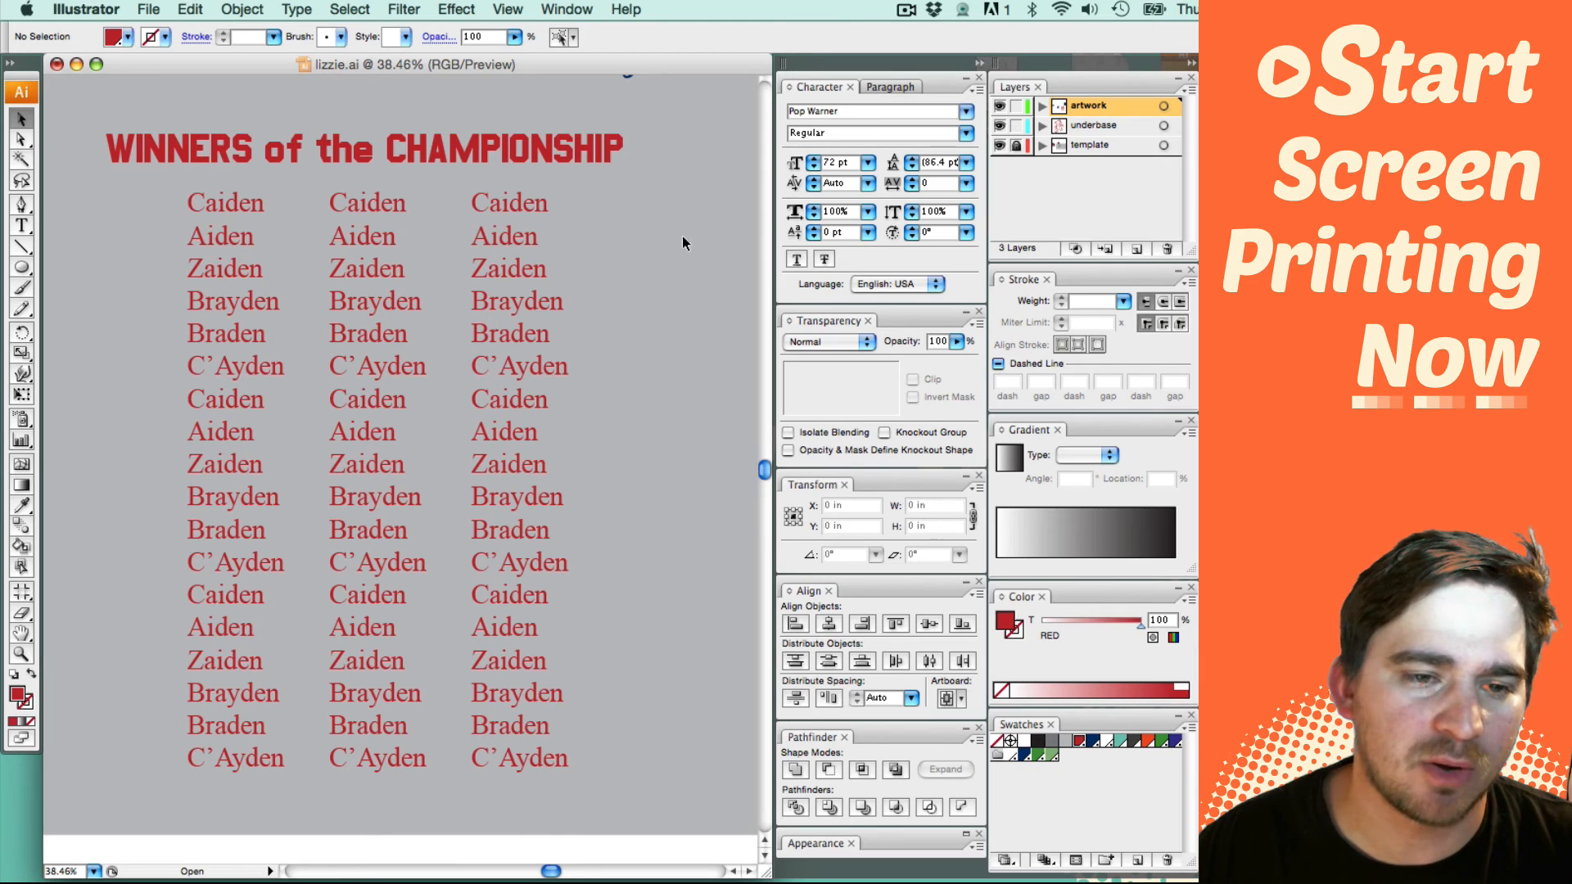
Step: Select all three columns of names under the championship heading and convert them to outlines
click(370, 232)
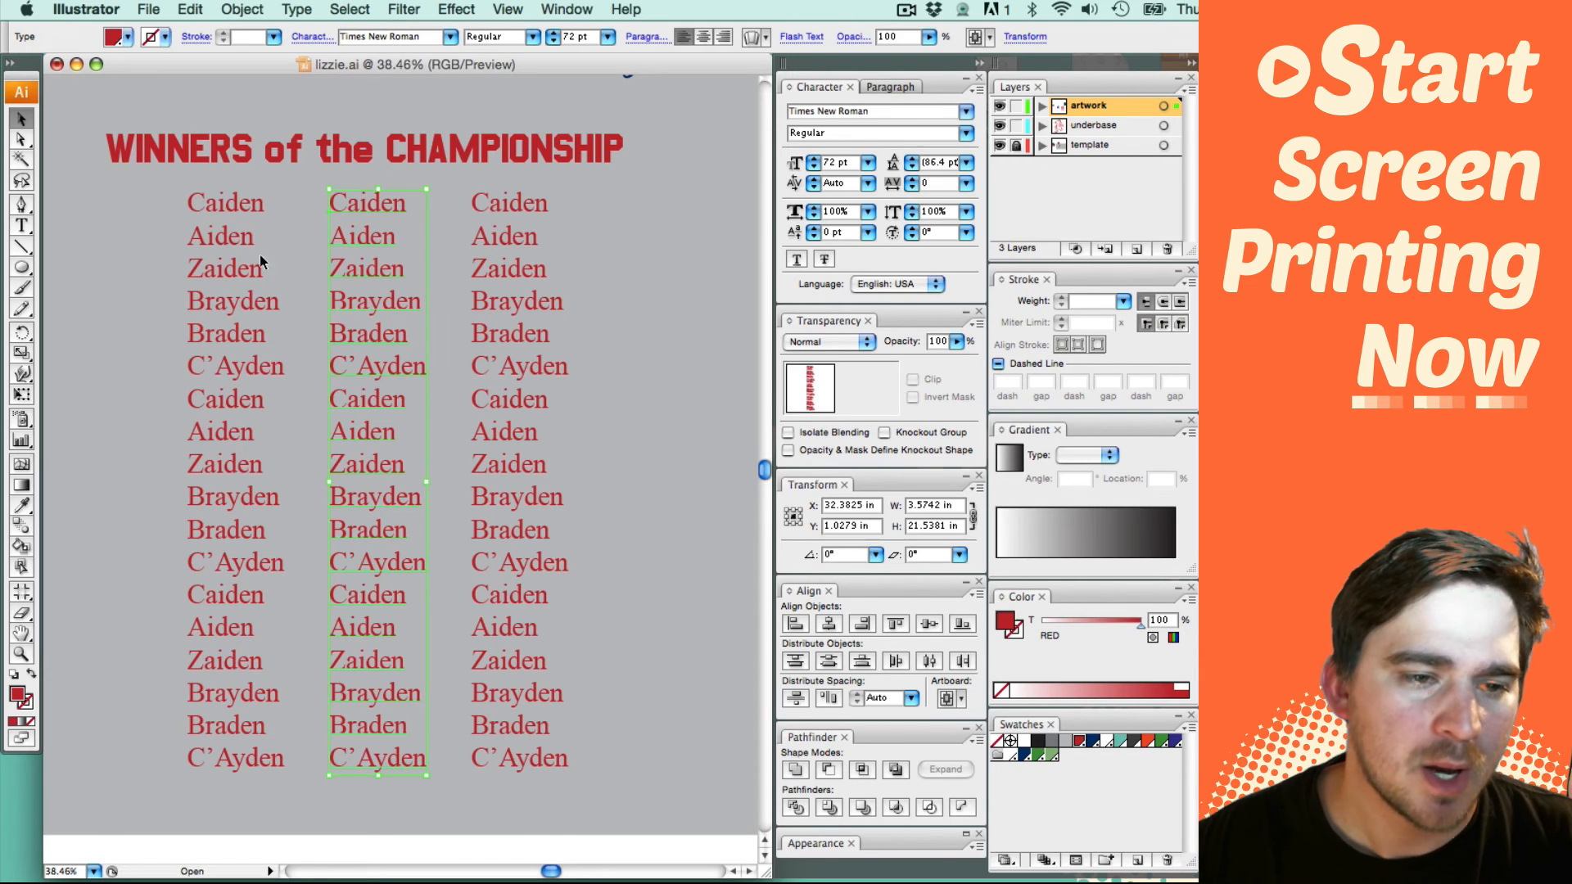
drag(248, 238, 465, 240)
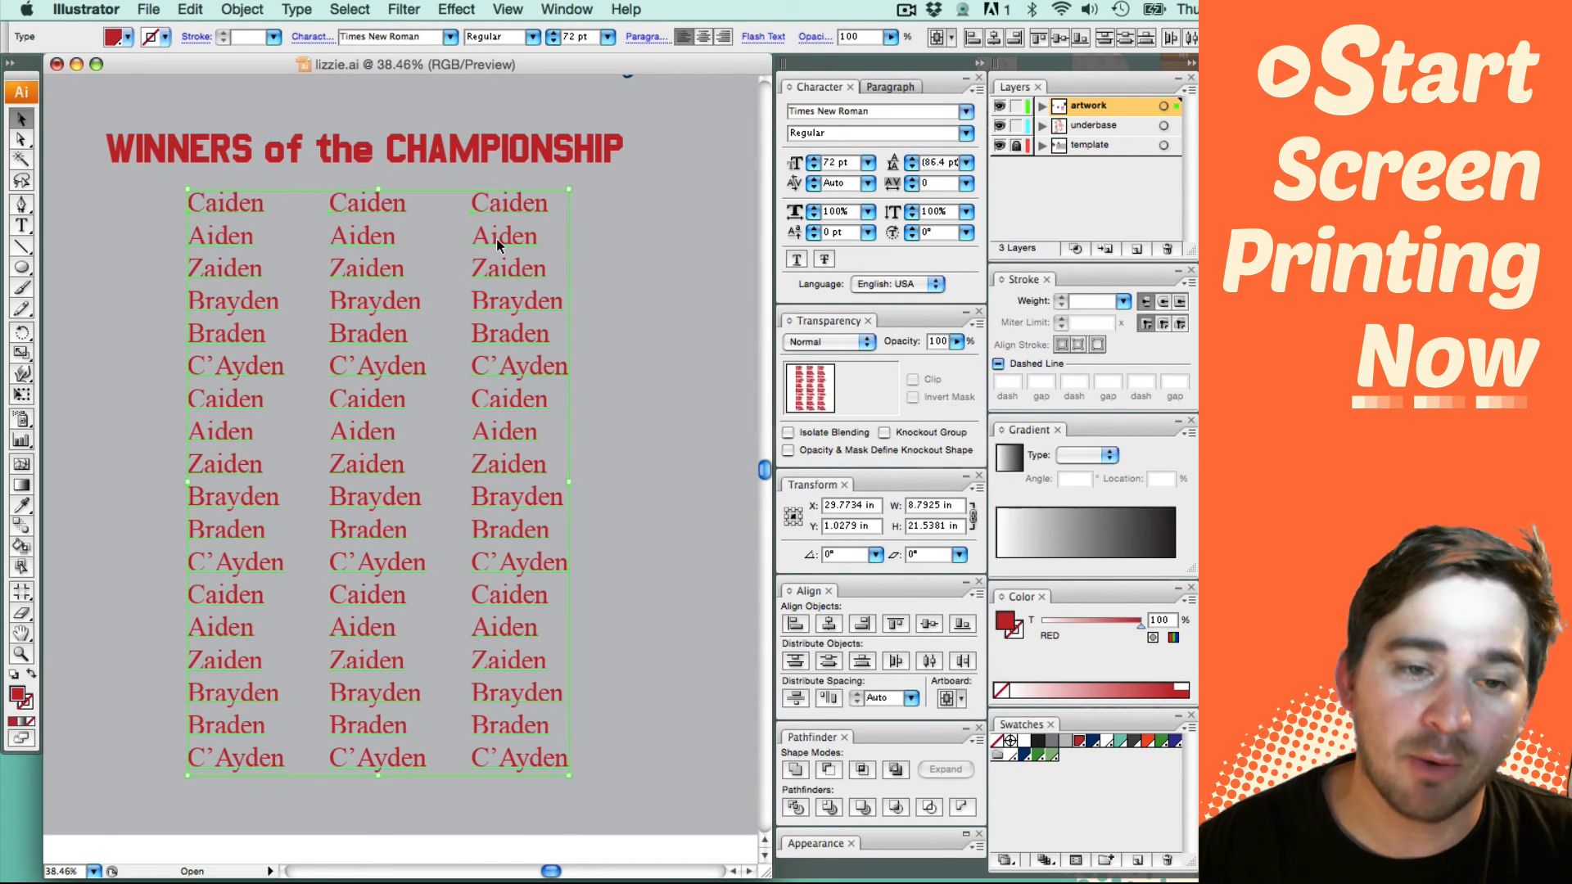
key(super+shift+o)
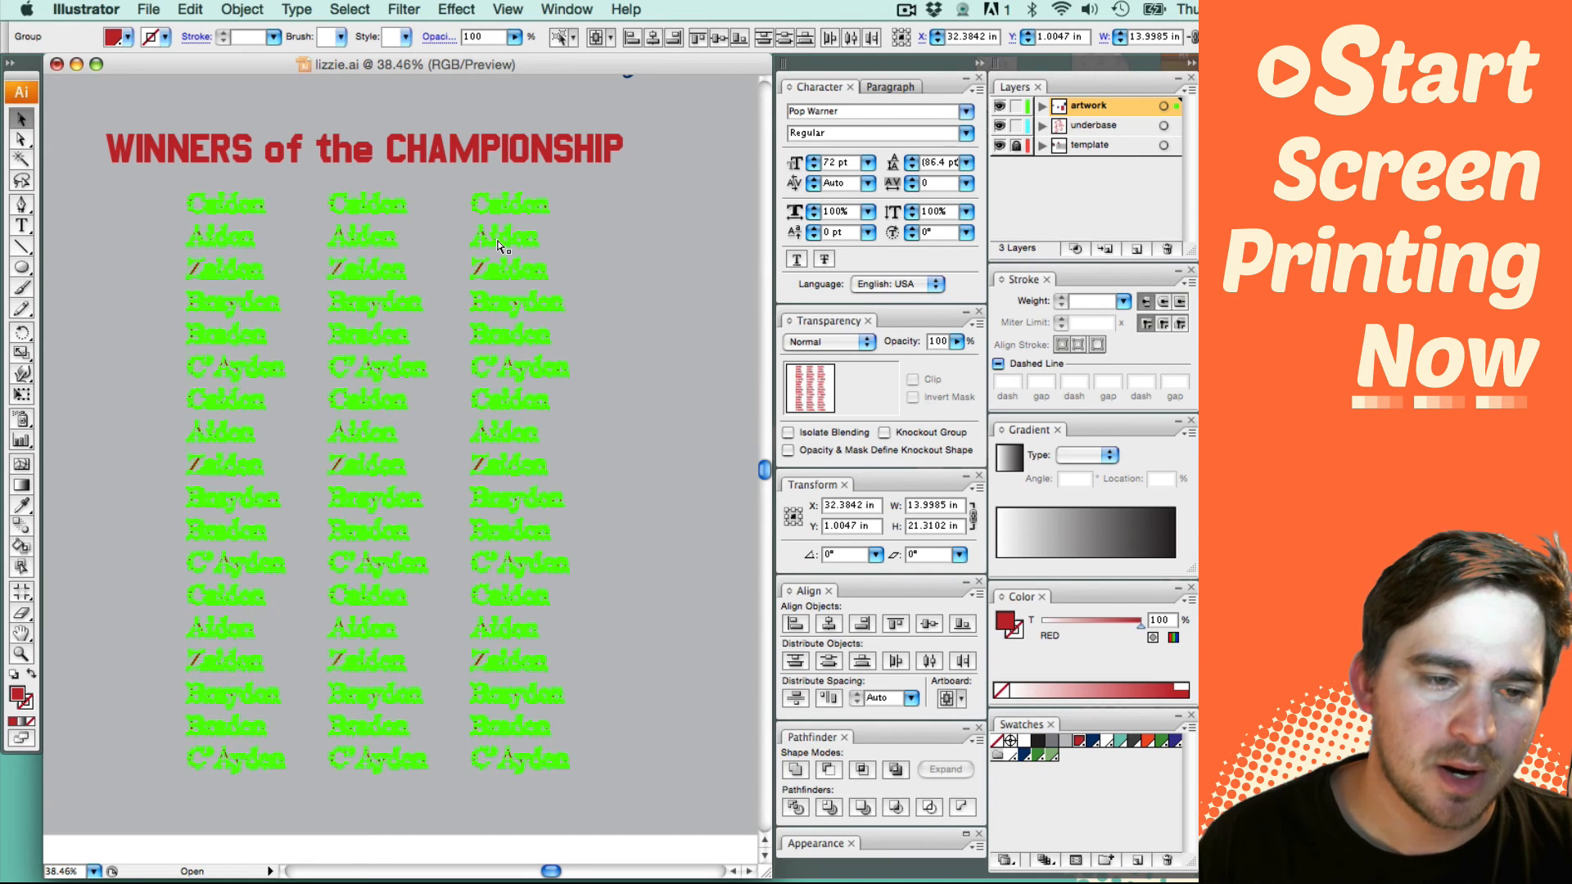
key(super+z)
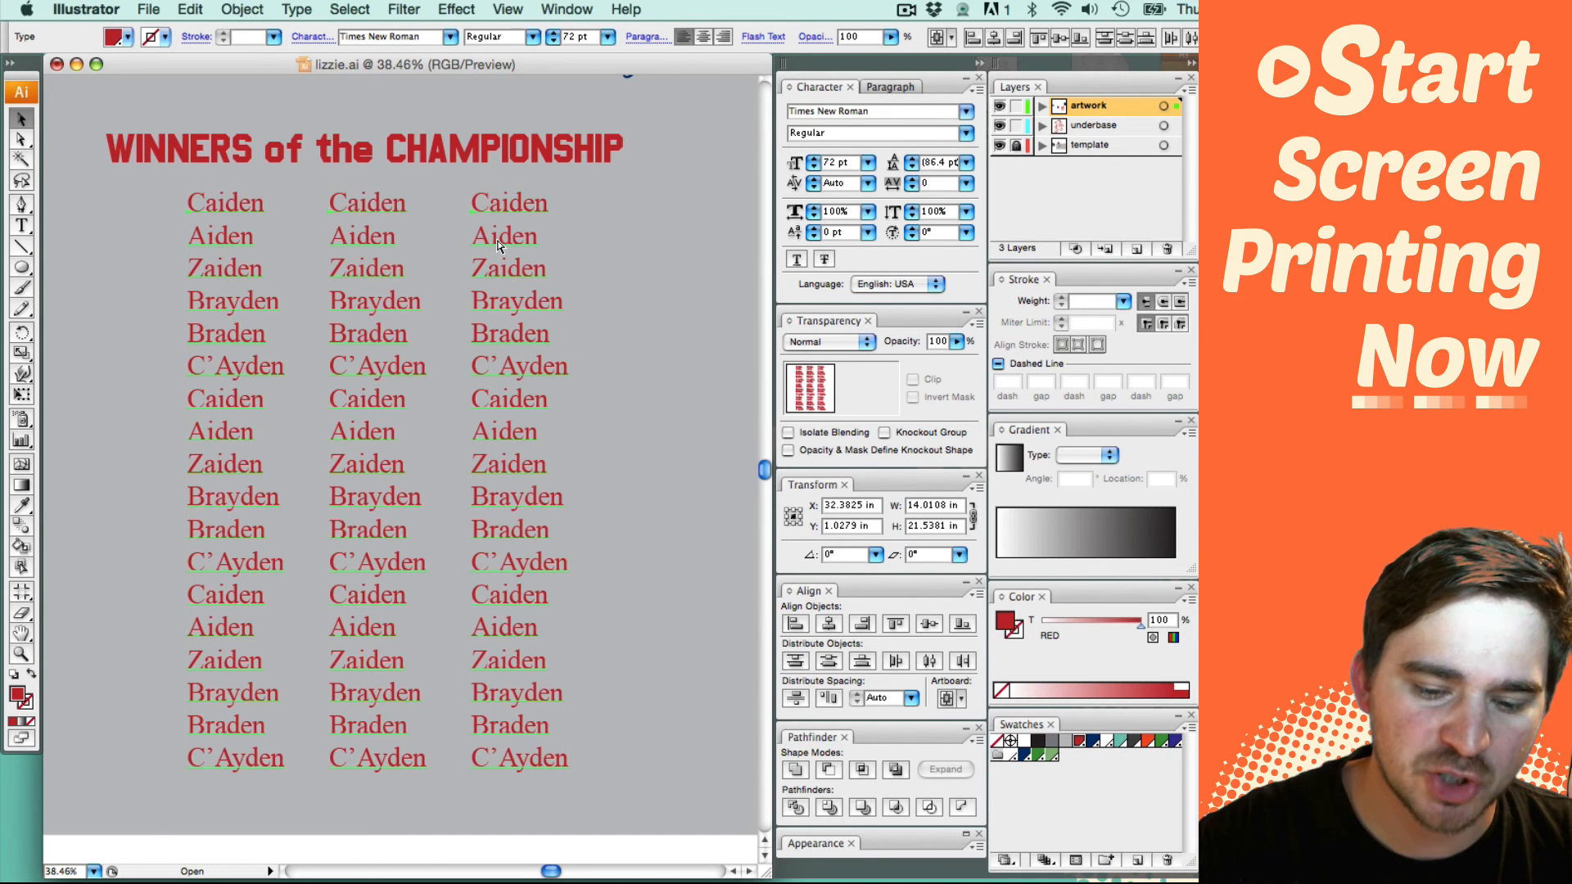
key(super+shift+o)
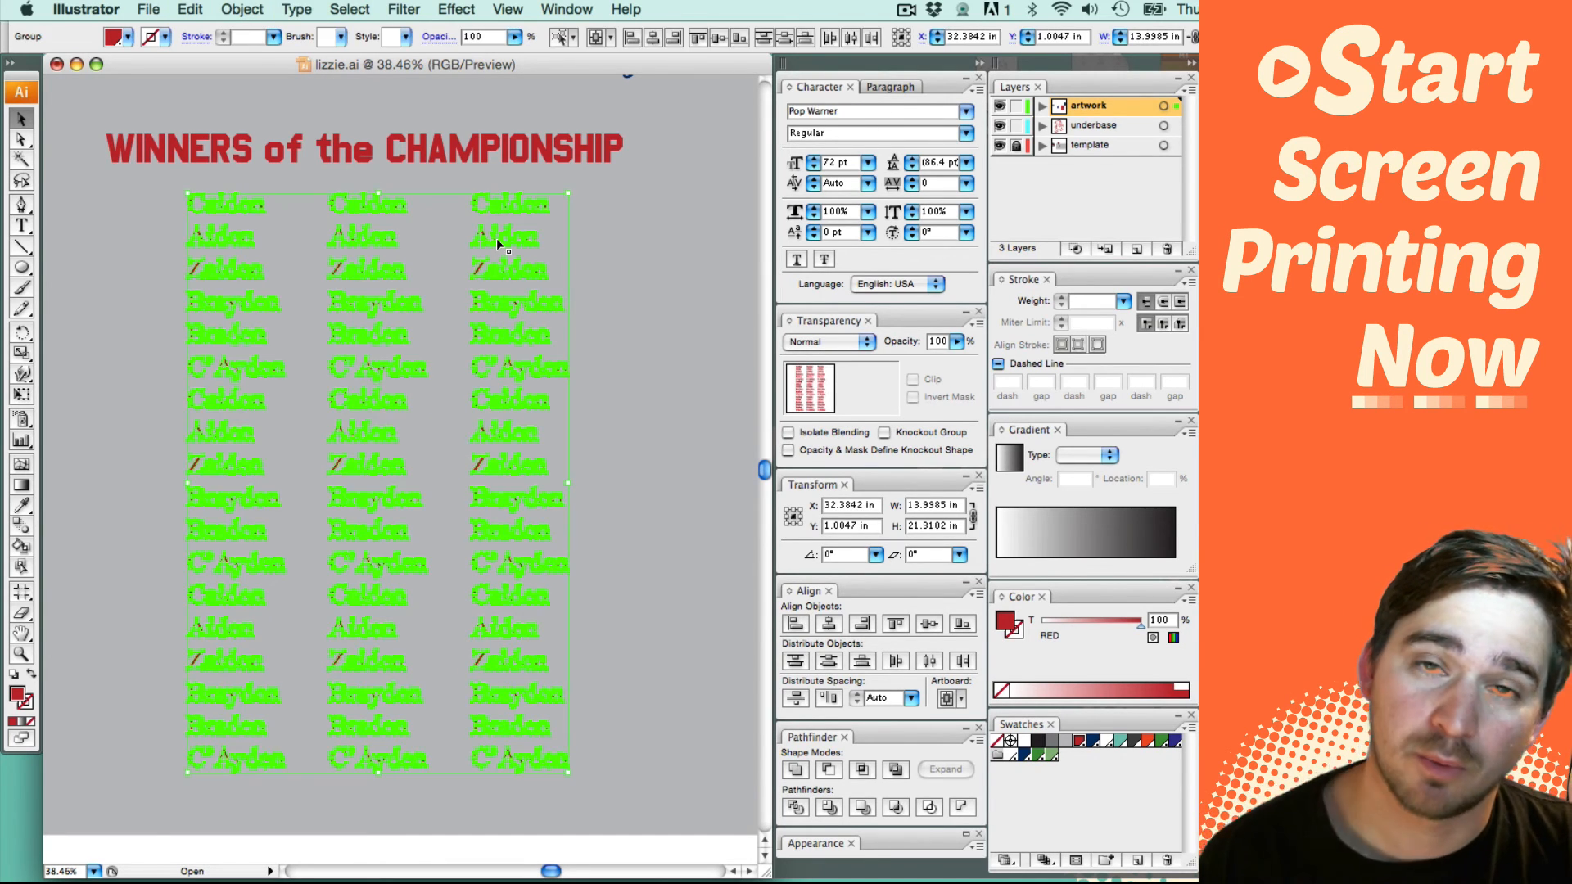
key(super+z)
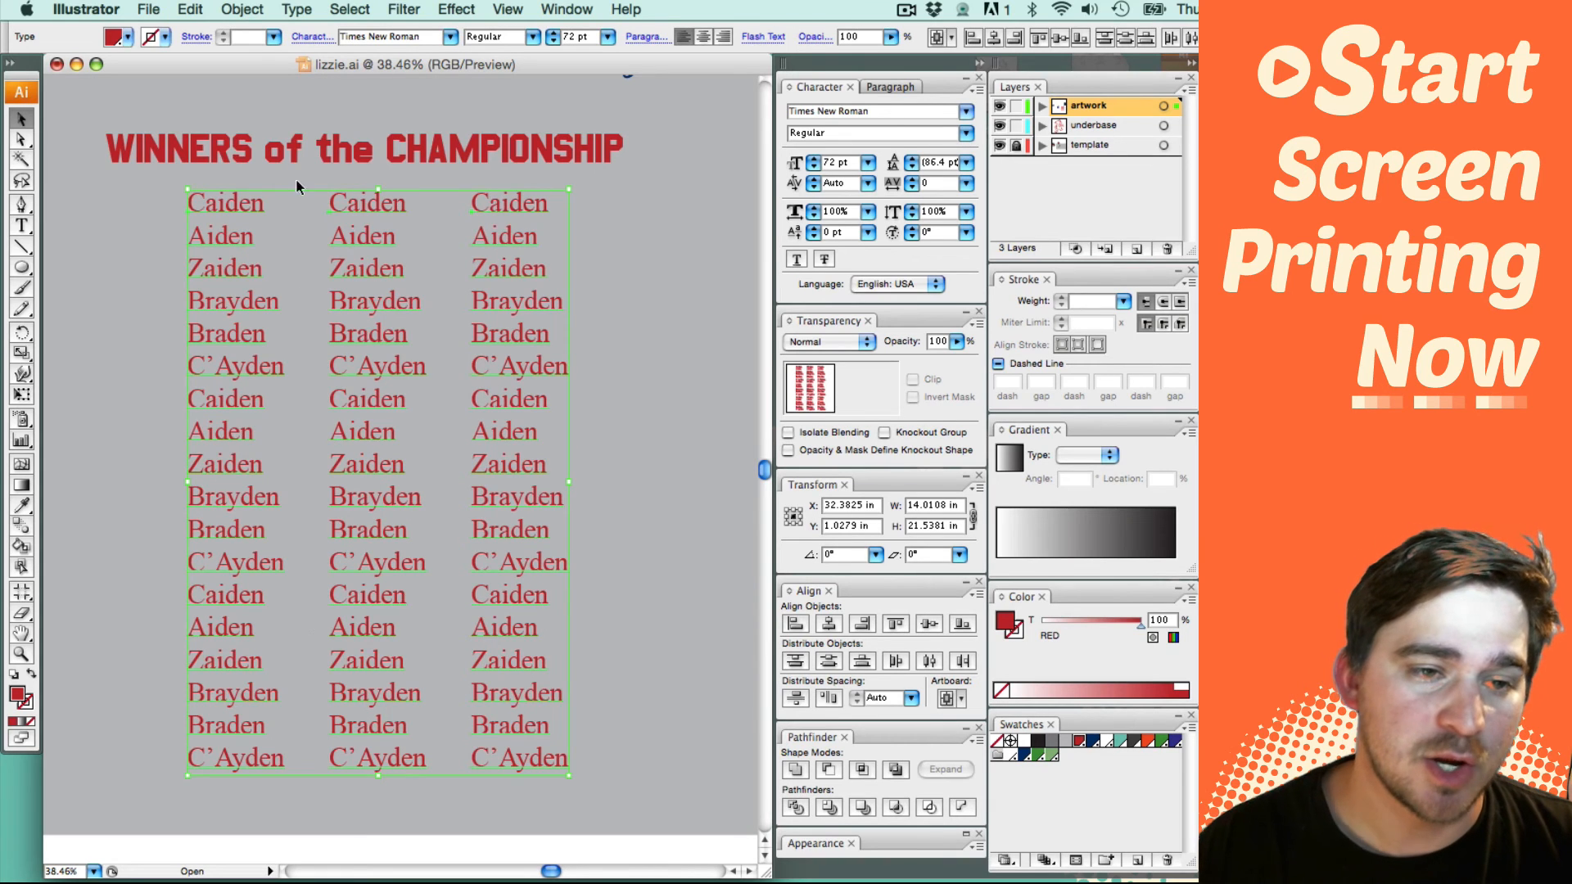
click(297, 10)
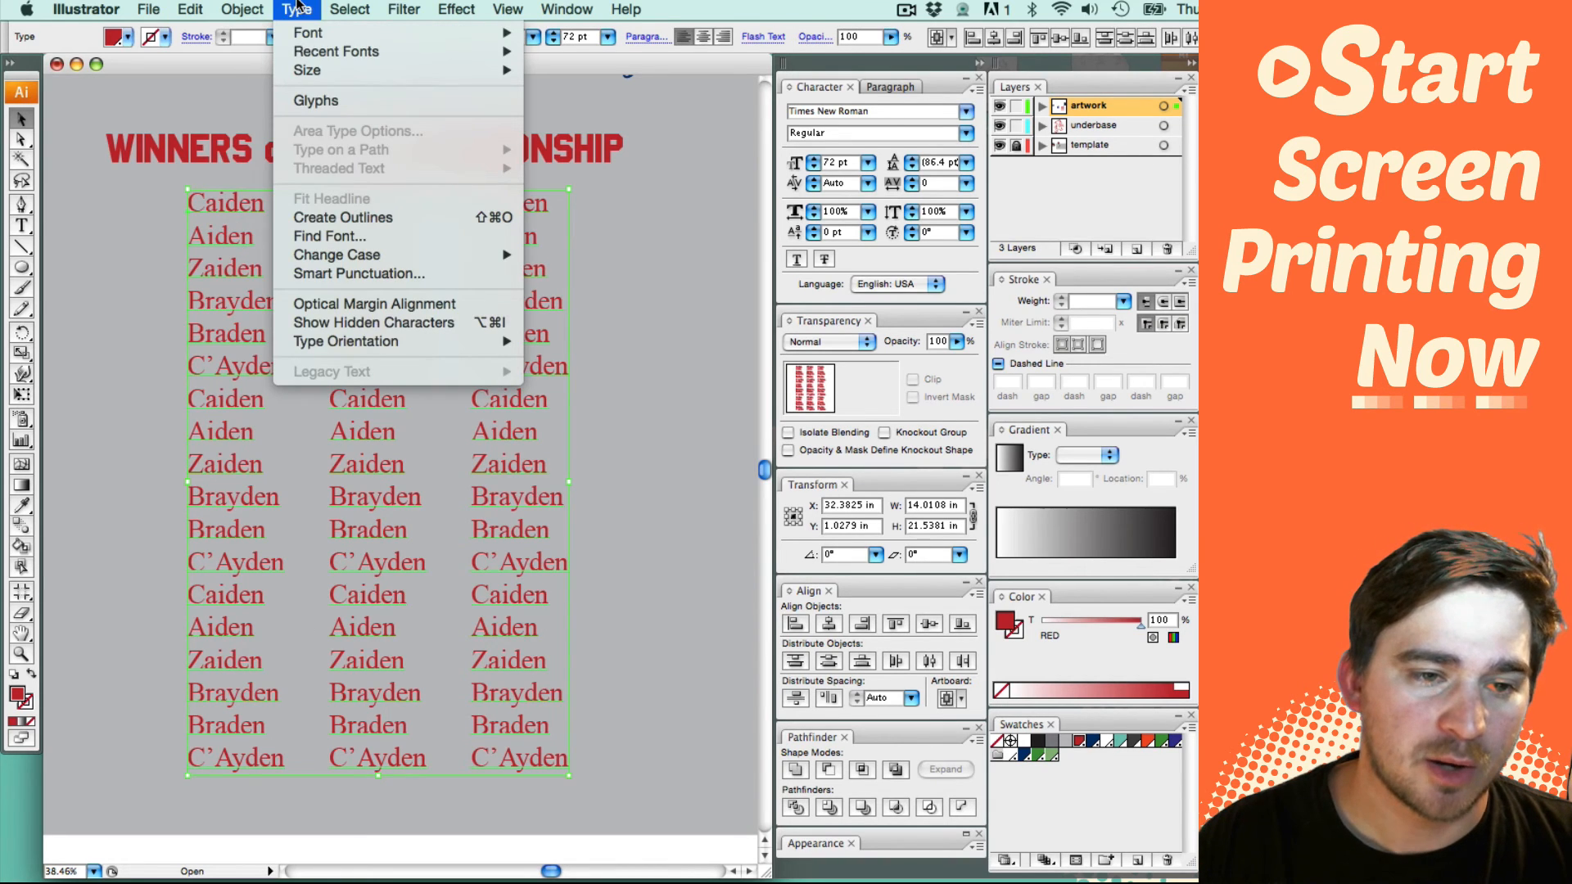
click(378, 223)
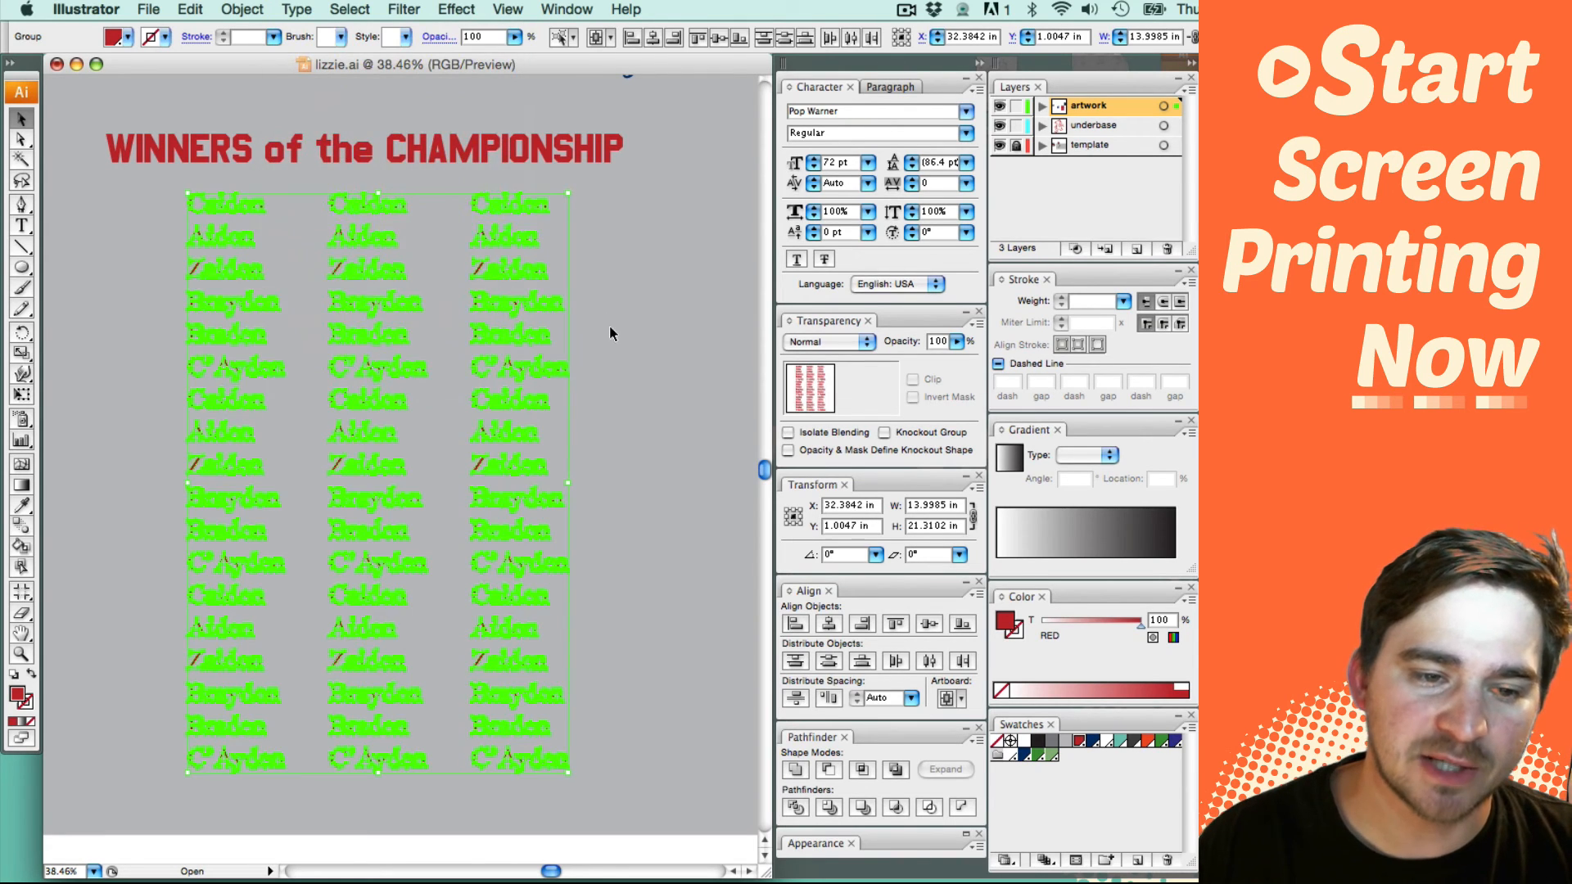
Step: Try reshaping an outlined letter B in the third name column by moving one anchor point, and undo the change
key(super+space)
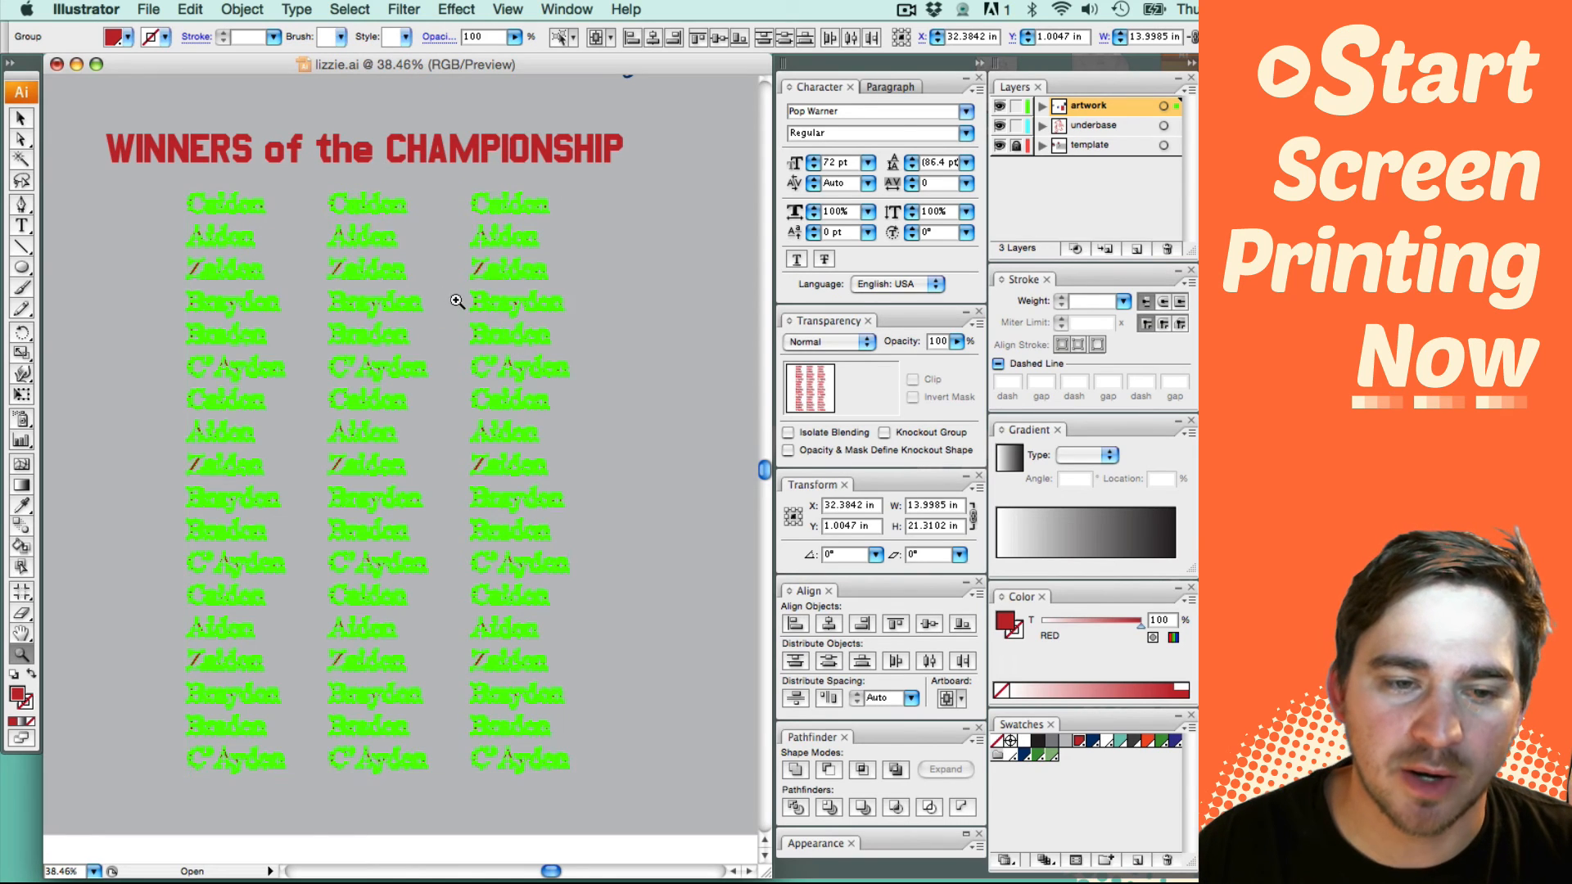
drag(415, 267, 572, 388)
click(345, 418)
drag(273, 416, 194, 355)
click(267, 493)
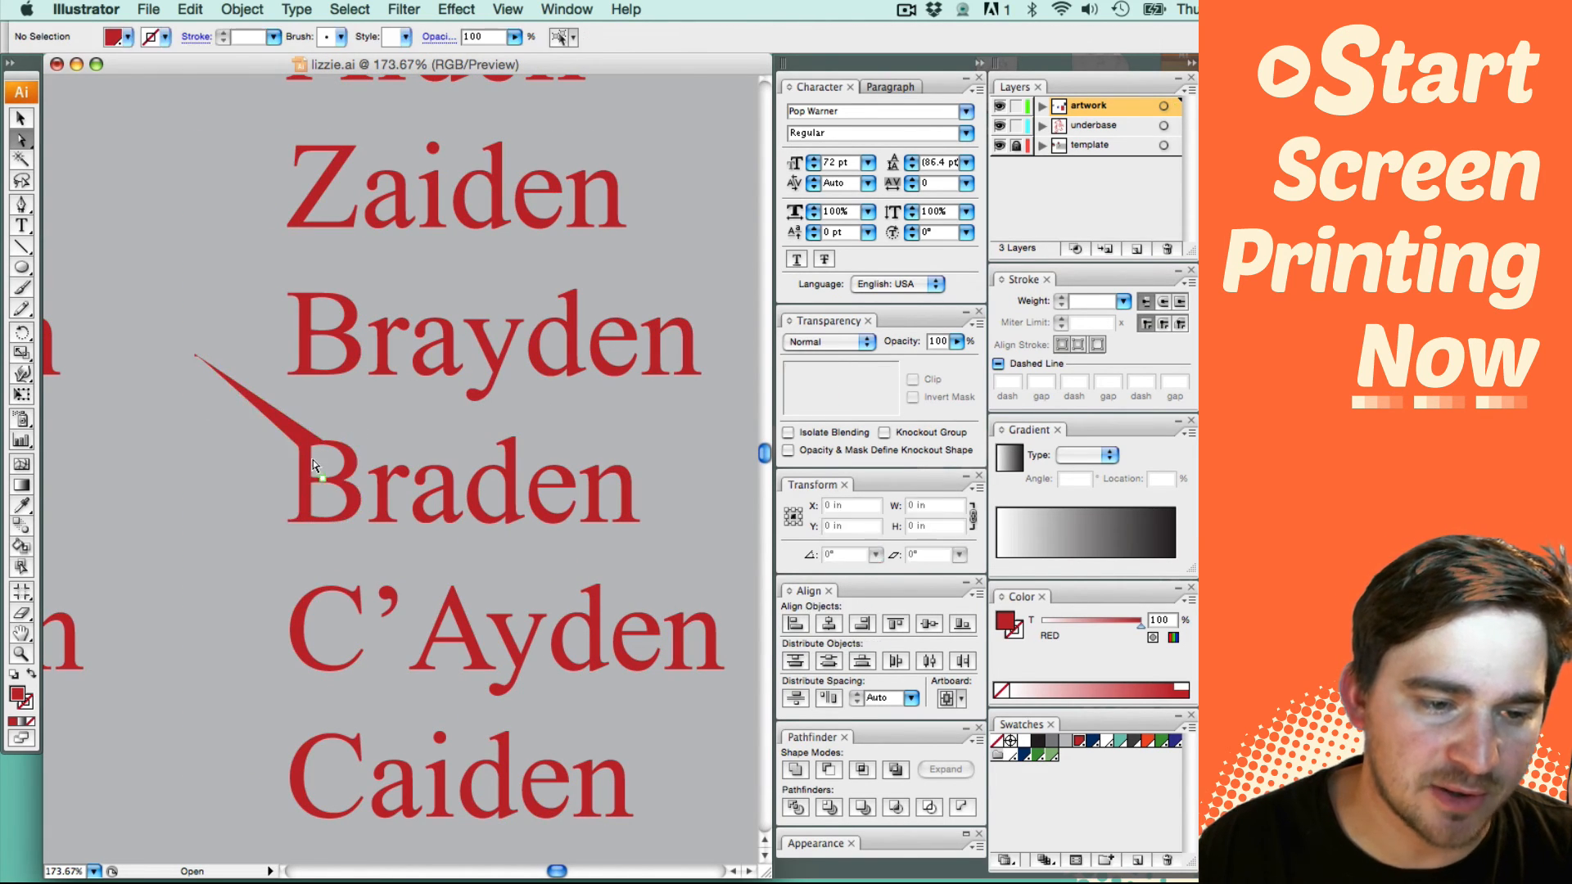
key(super+z)
key(super+shift+a)
Step: Inspect the outlined names in the third column up close and directly select a letter C
key(super+minus)
key(super+minus)
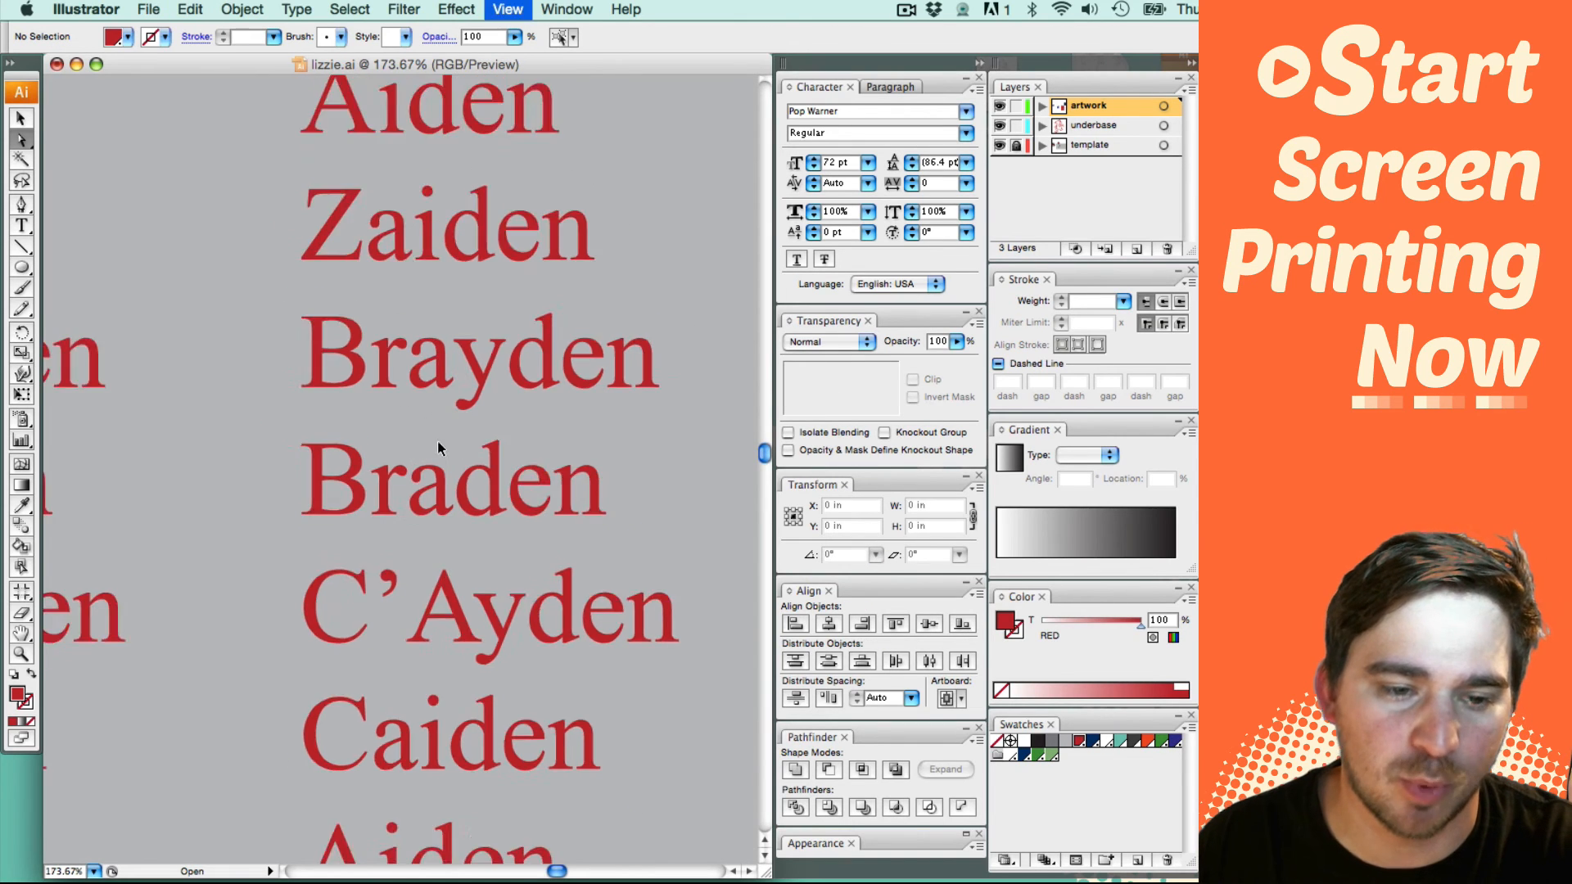
key(super+minus)
key(z)
drag(411, 361, 567, 470)
key(a)
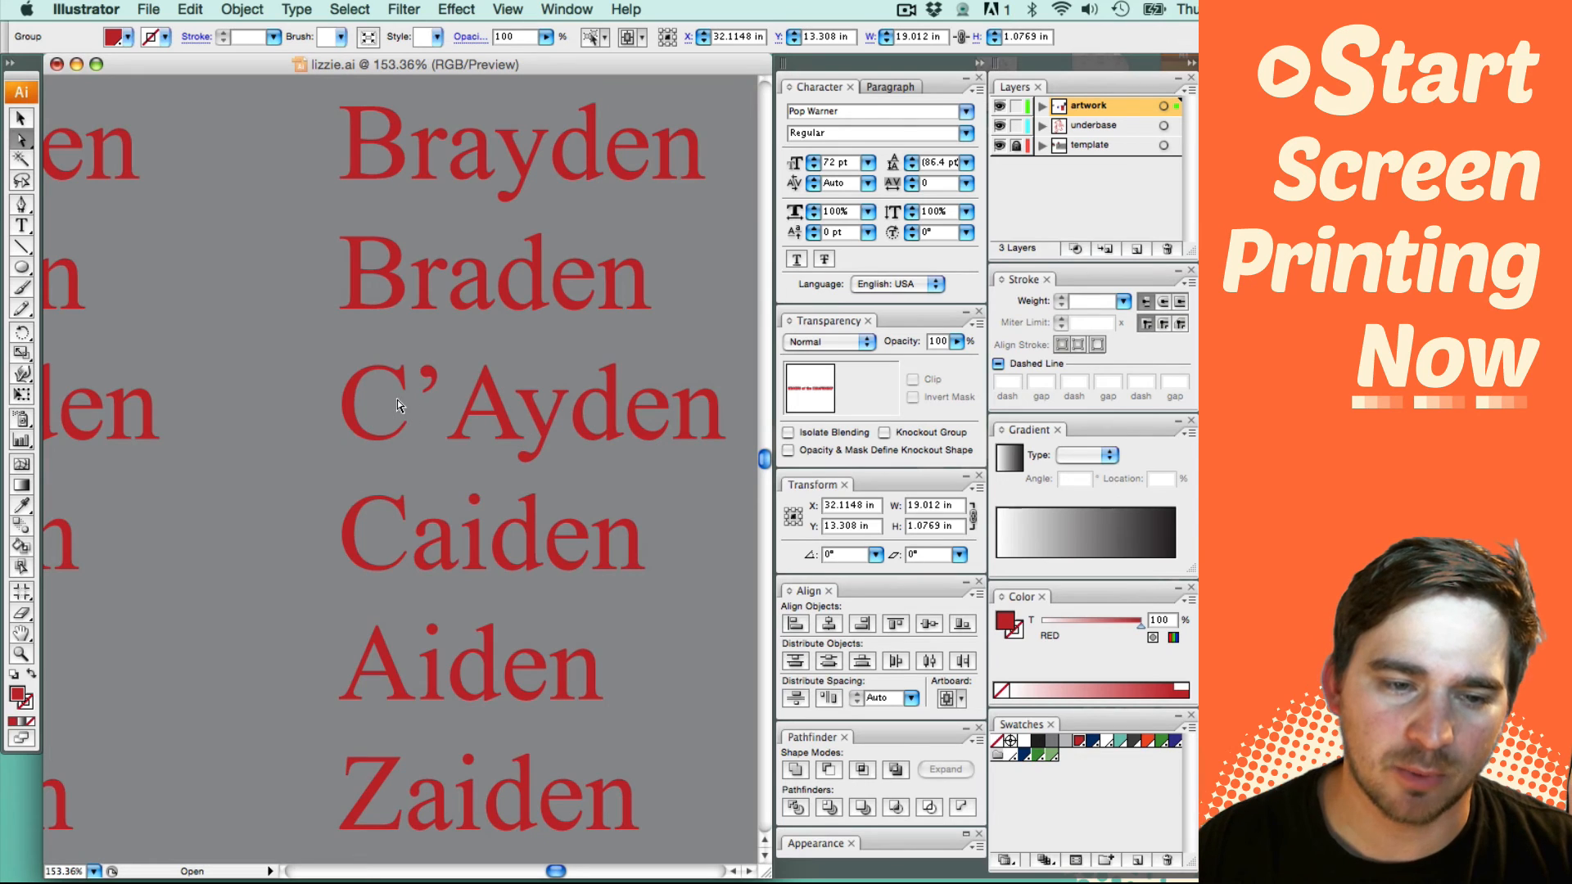
click(405, 403)
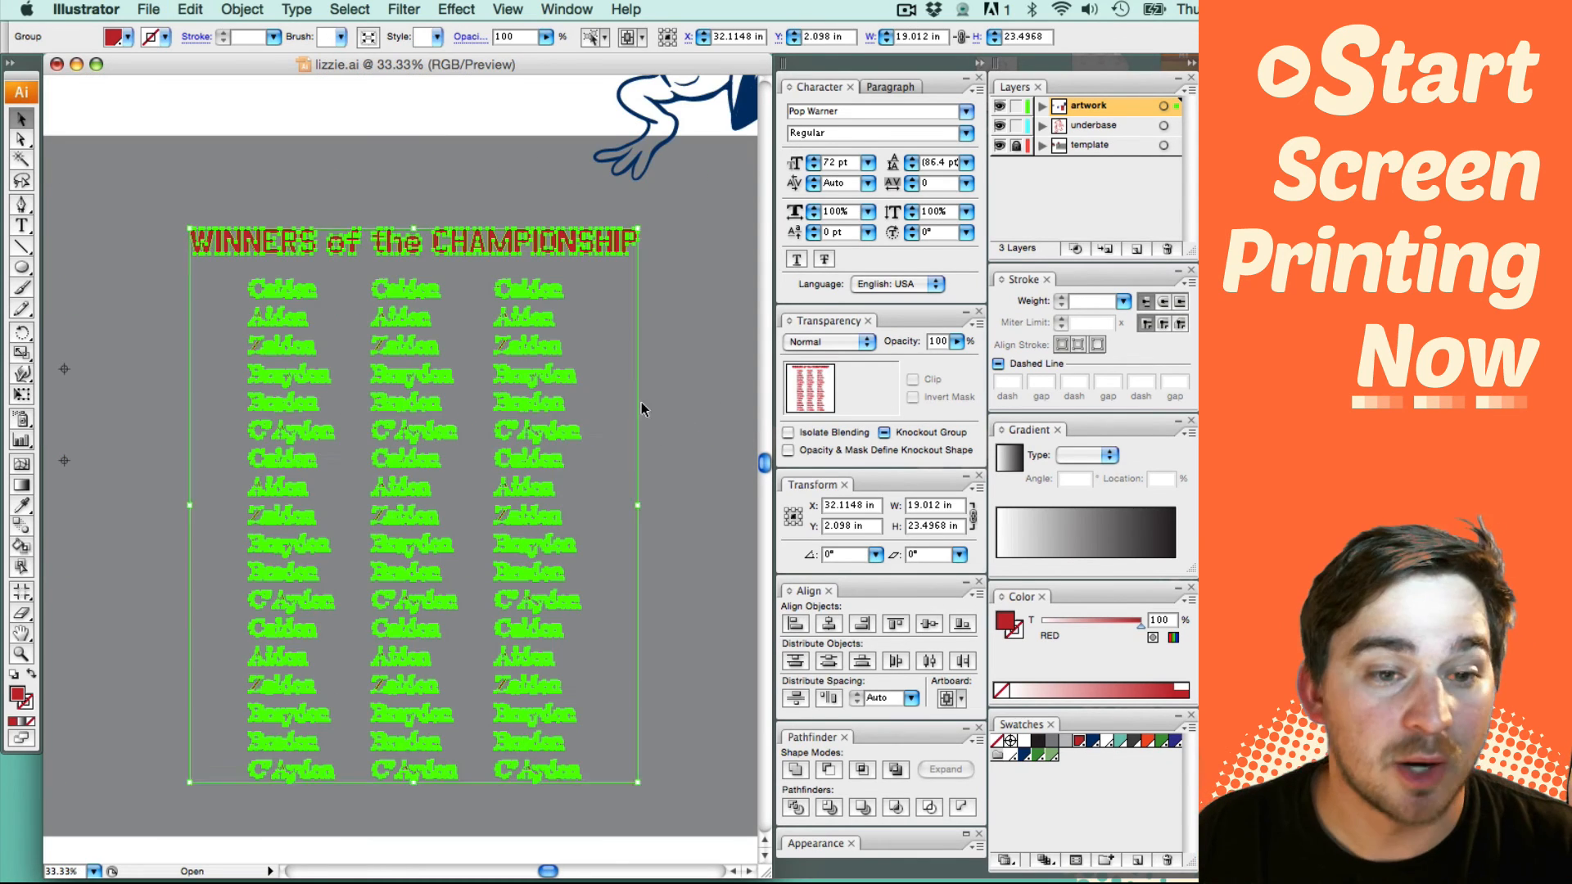
Step: Copy the grouped championship heading and names, send the group to the underbase layer, and hide the artwork layer
key(super+c)
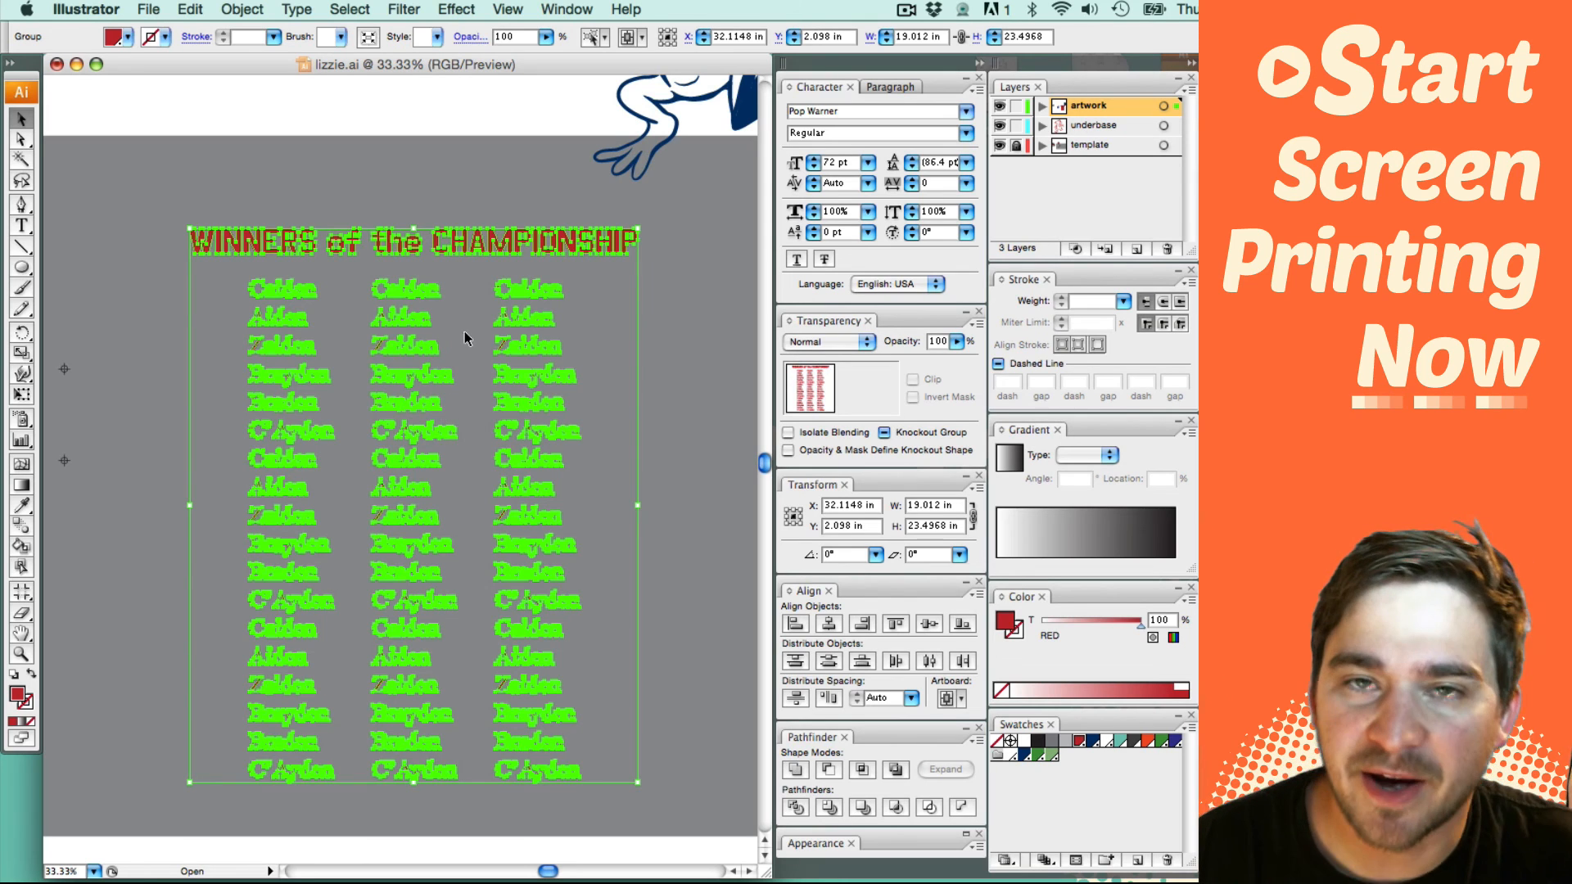
click(1062, 128)
click(241, 8)
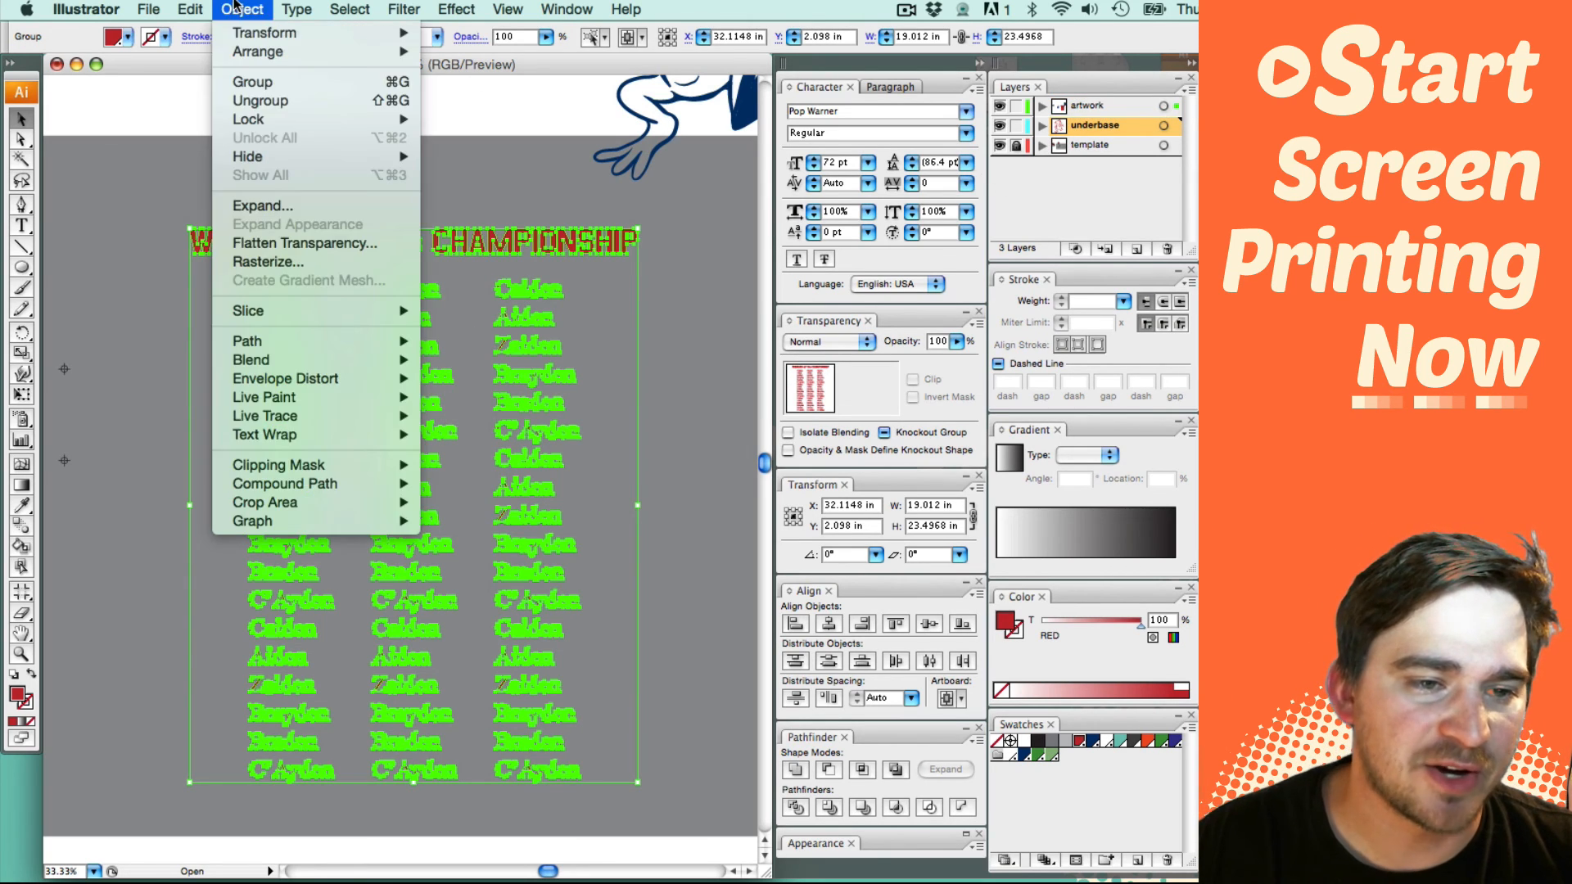
mouse_move(262, 51)
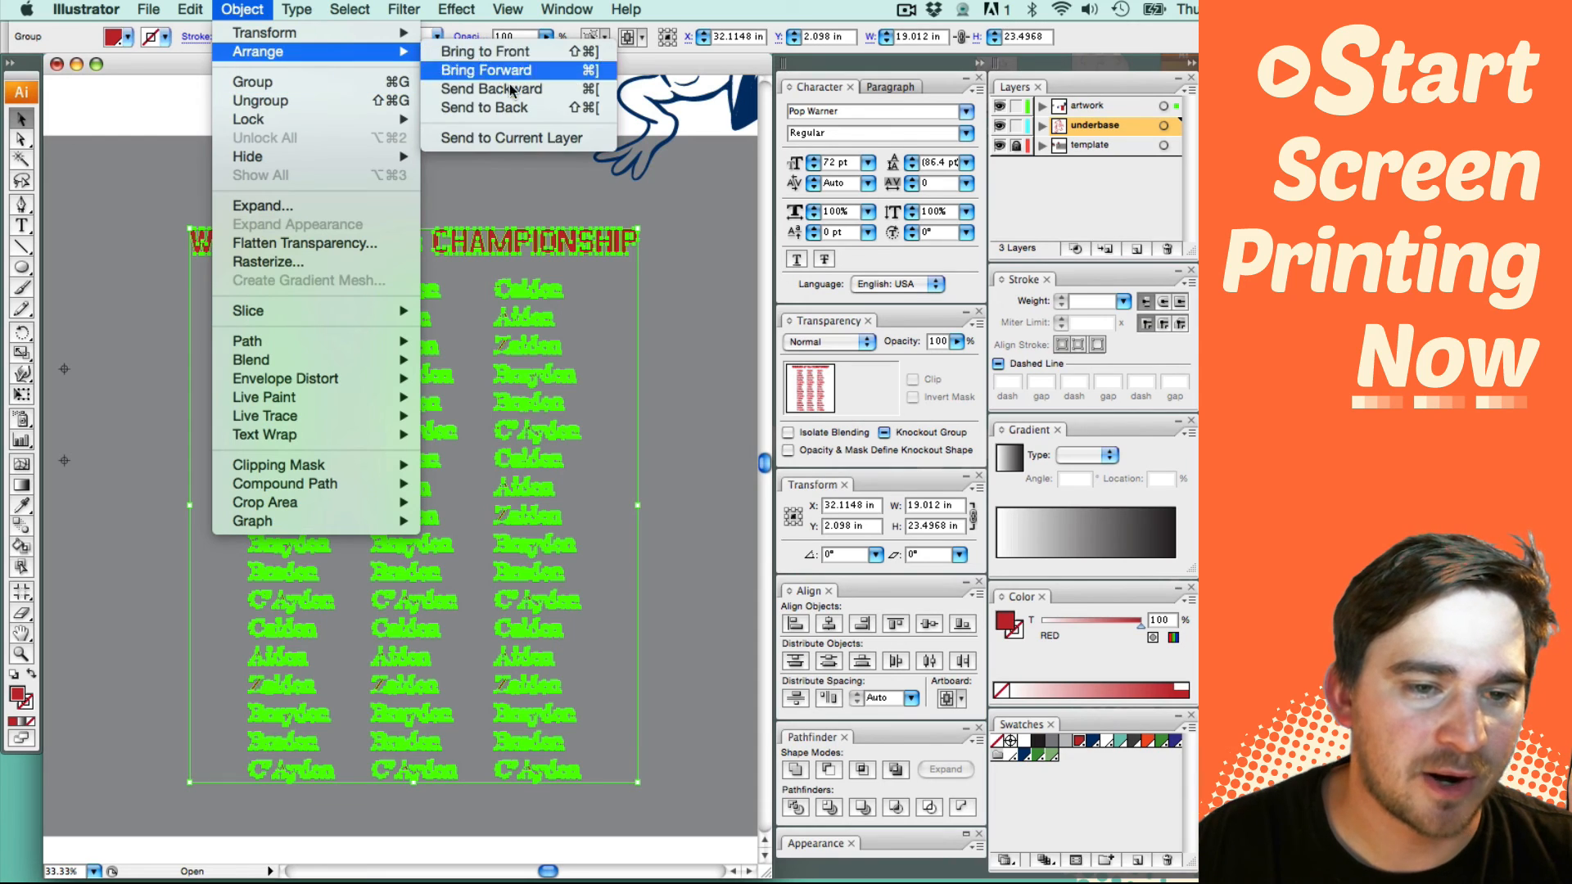
click(514, 140)
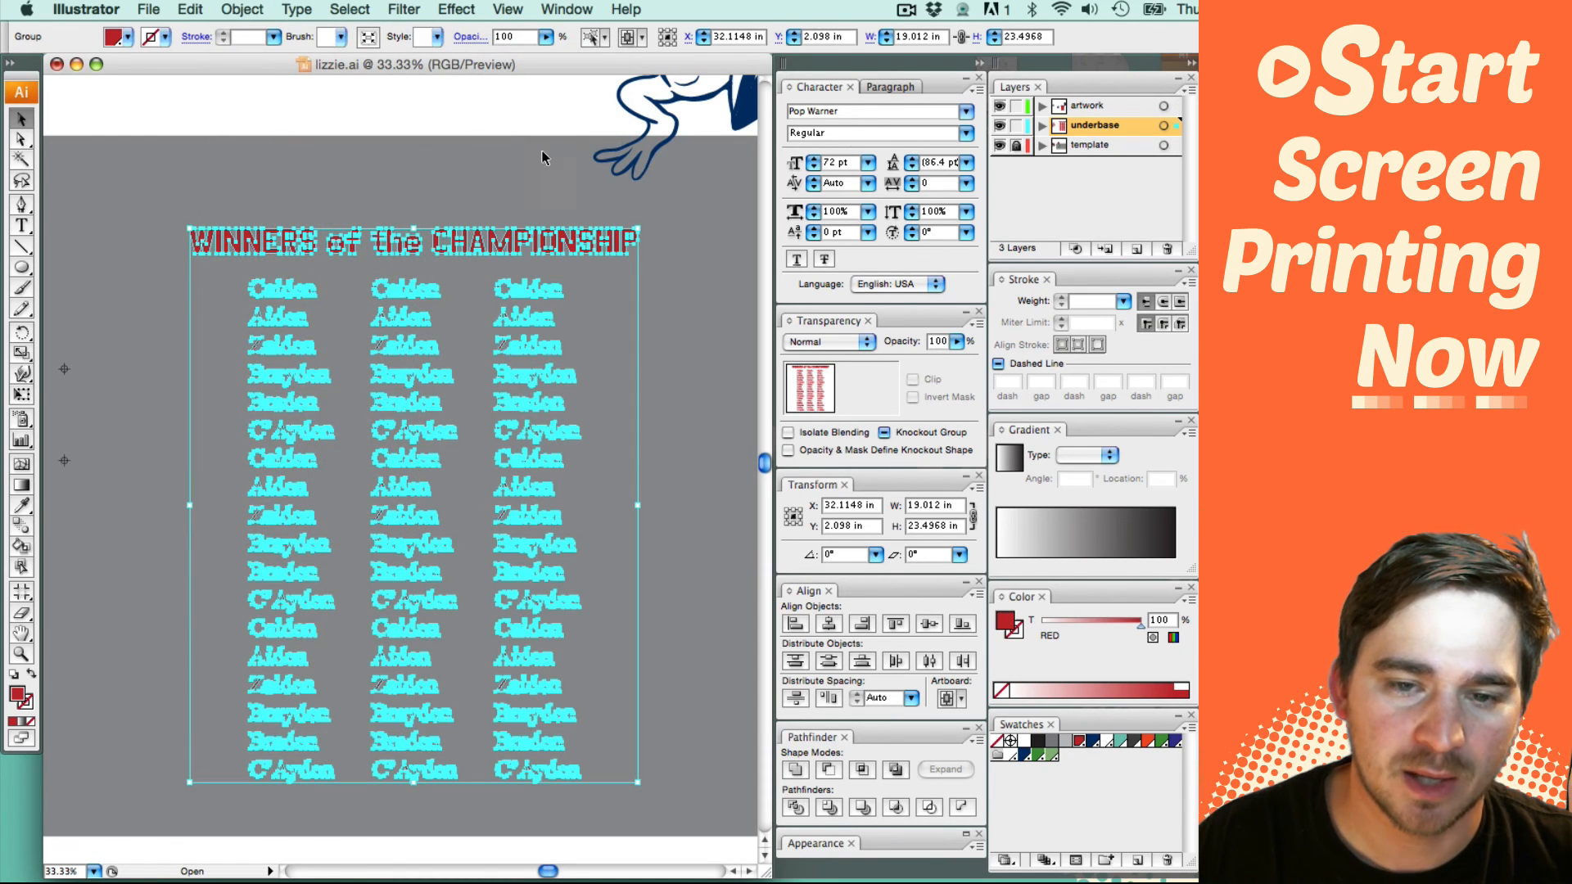
click(999, 105)
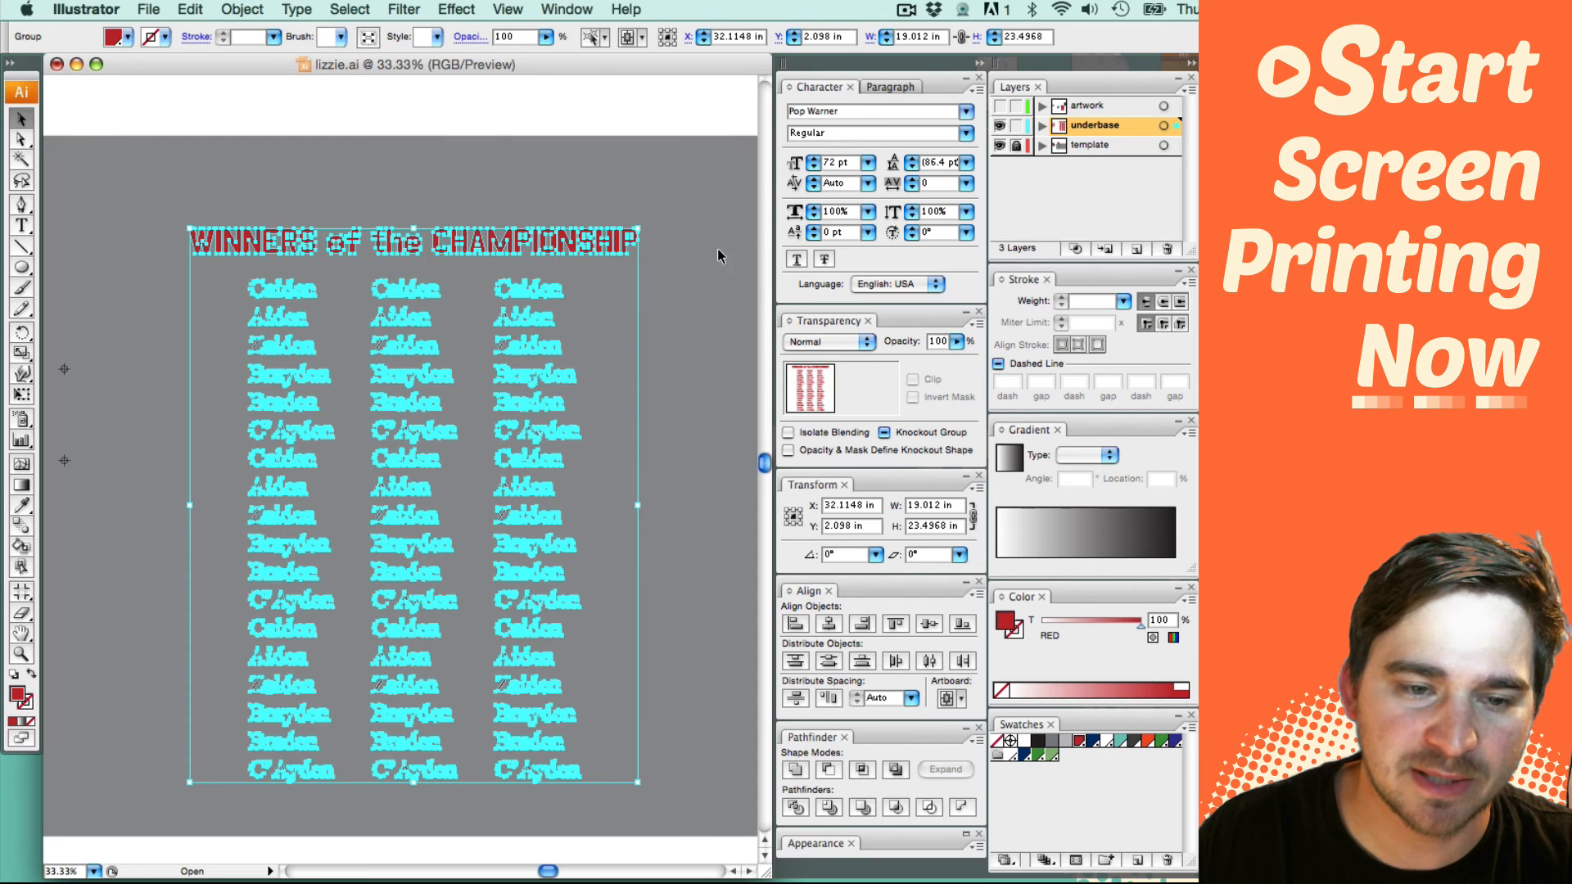
Step: Fill the heading and all three name columns on the underbase layer with white
click(661, 281)
key(z)
click(388, 330)
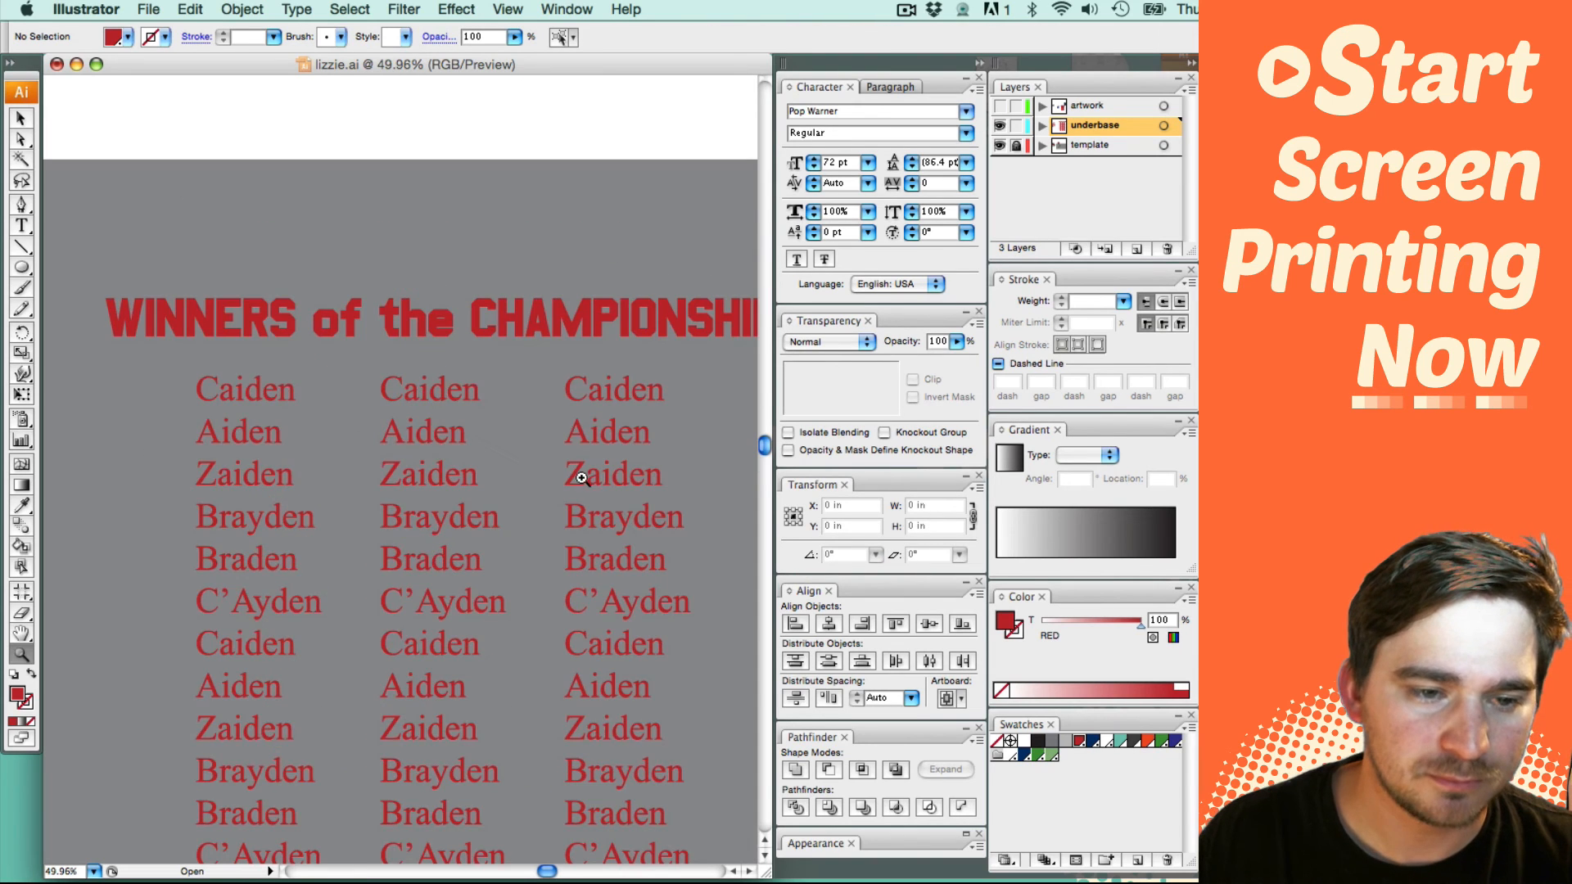
key(v)
click(391, 326)
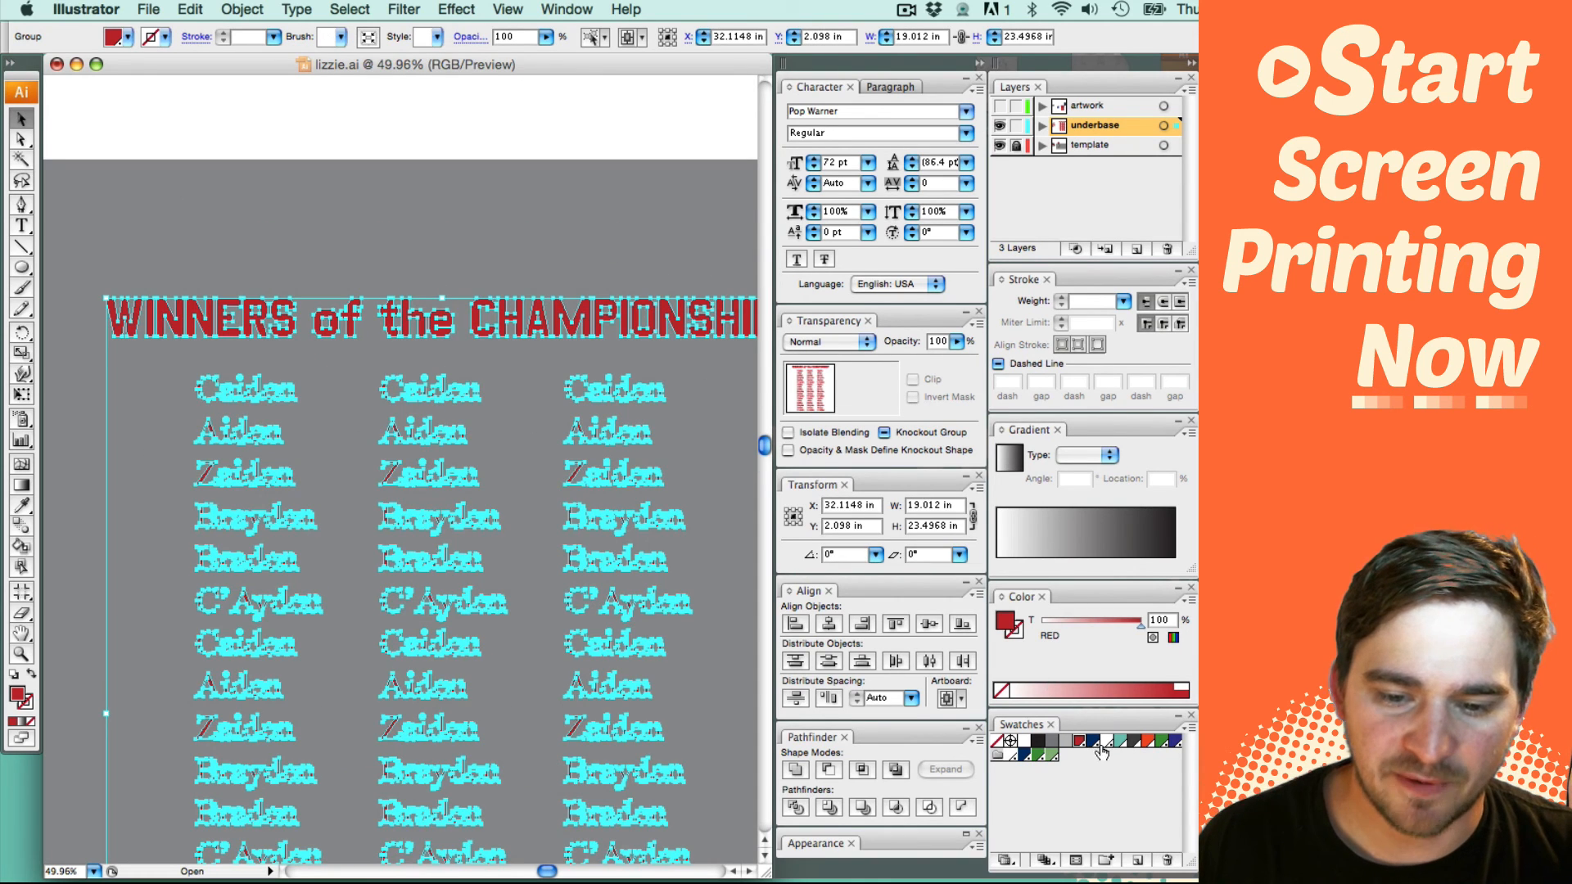
click(712, 455)
key(a)
key(super+minus)
mouse_move(422, 368)
mouse_down()
mouse_move(380, 393)
mouse_move(396, 379)
mouse_up()
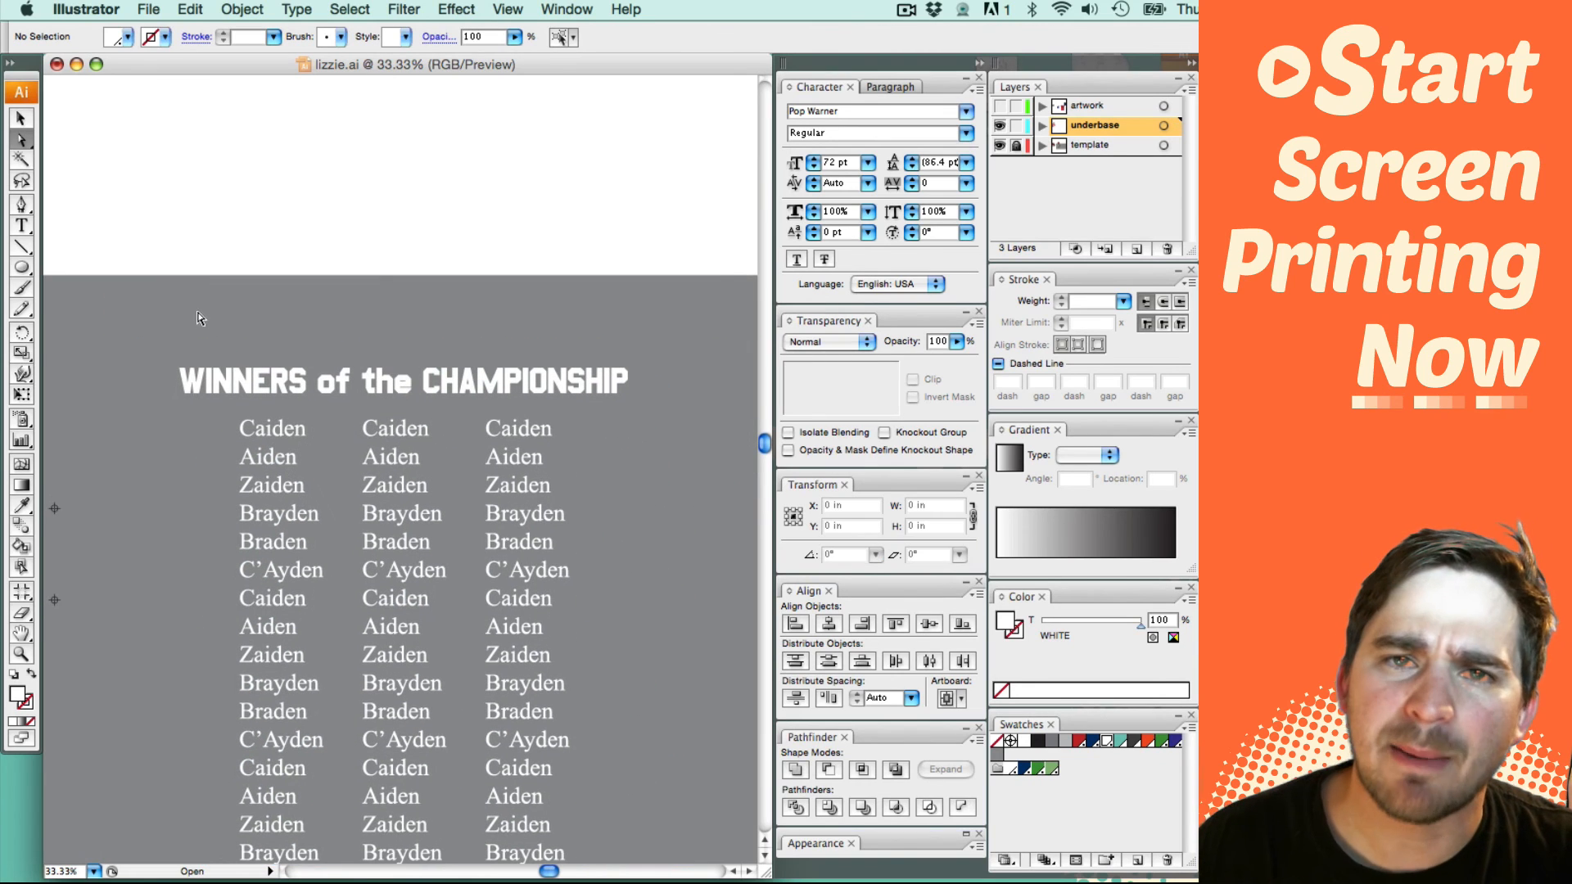
Step: Add a 1.25 pt stroke in the background gray to the white "WINNERS of the CHAMPIONSHIP" heading to choke it
drag(189, 313, 671, 426)
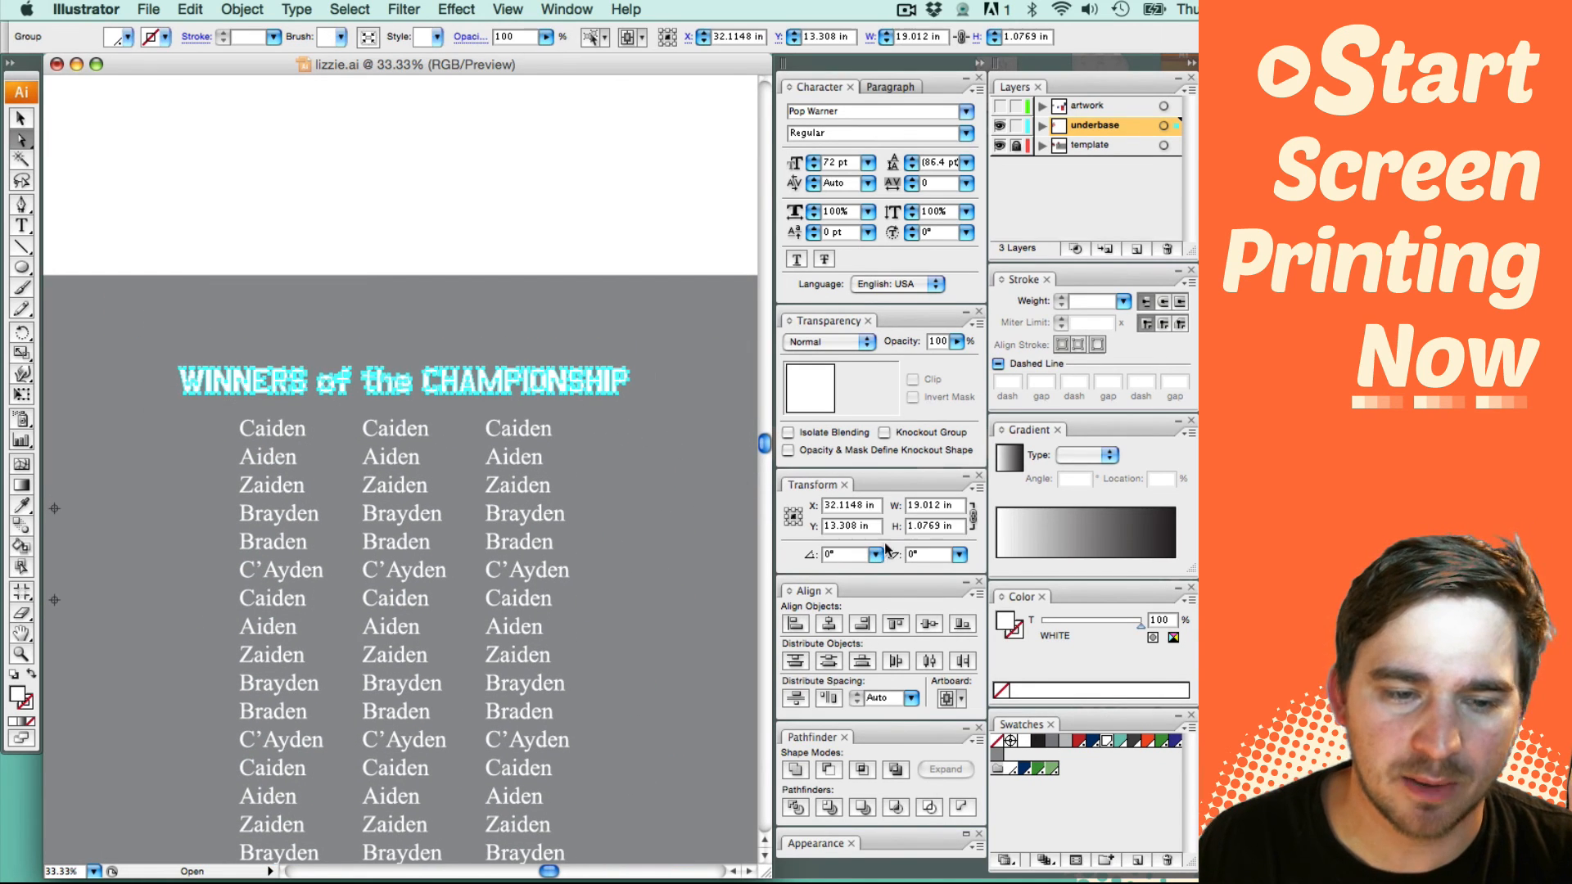
click(997, 743)
click(998, 754)
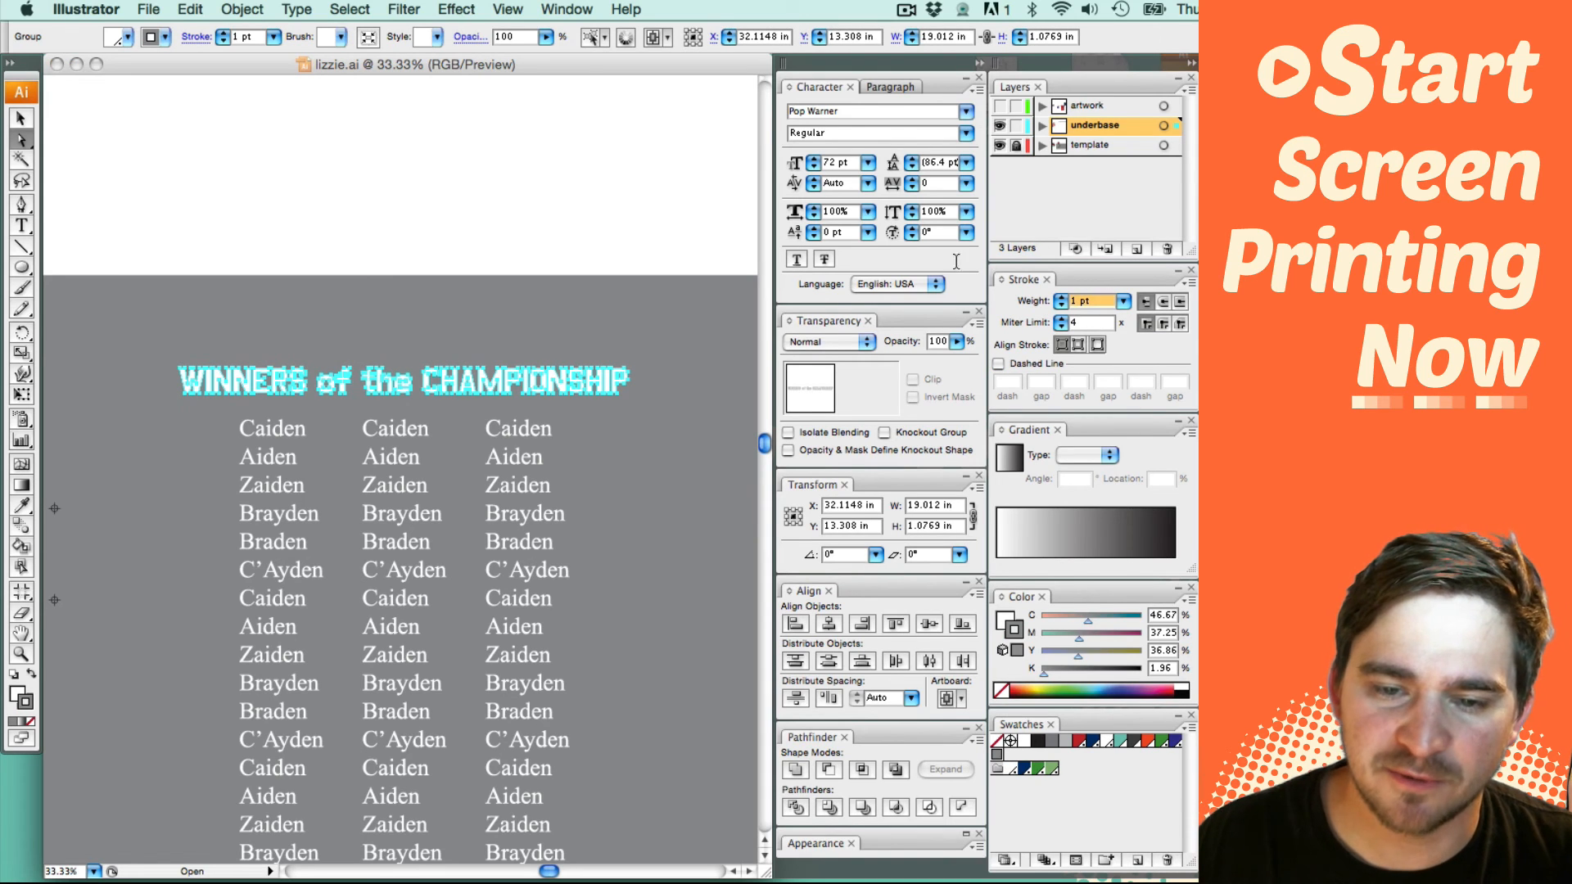
text(1.25)
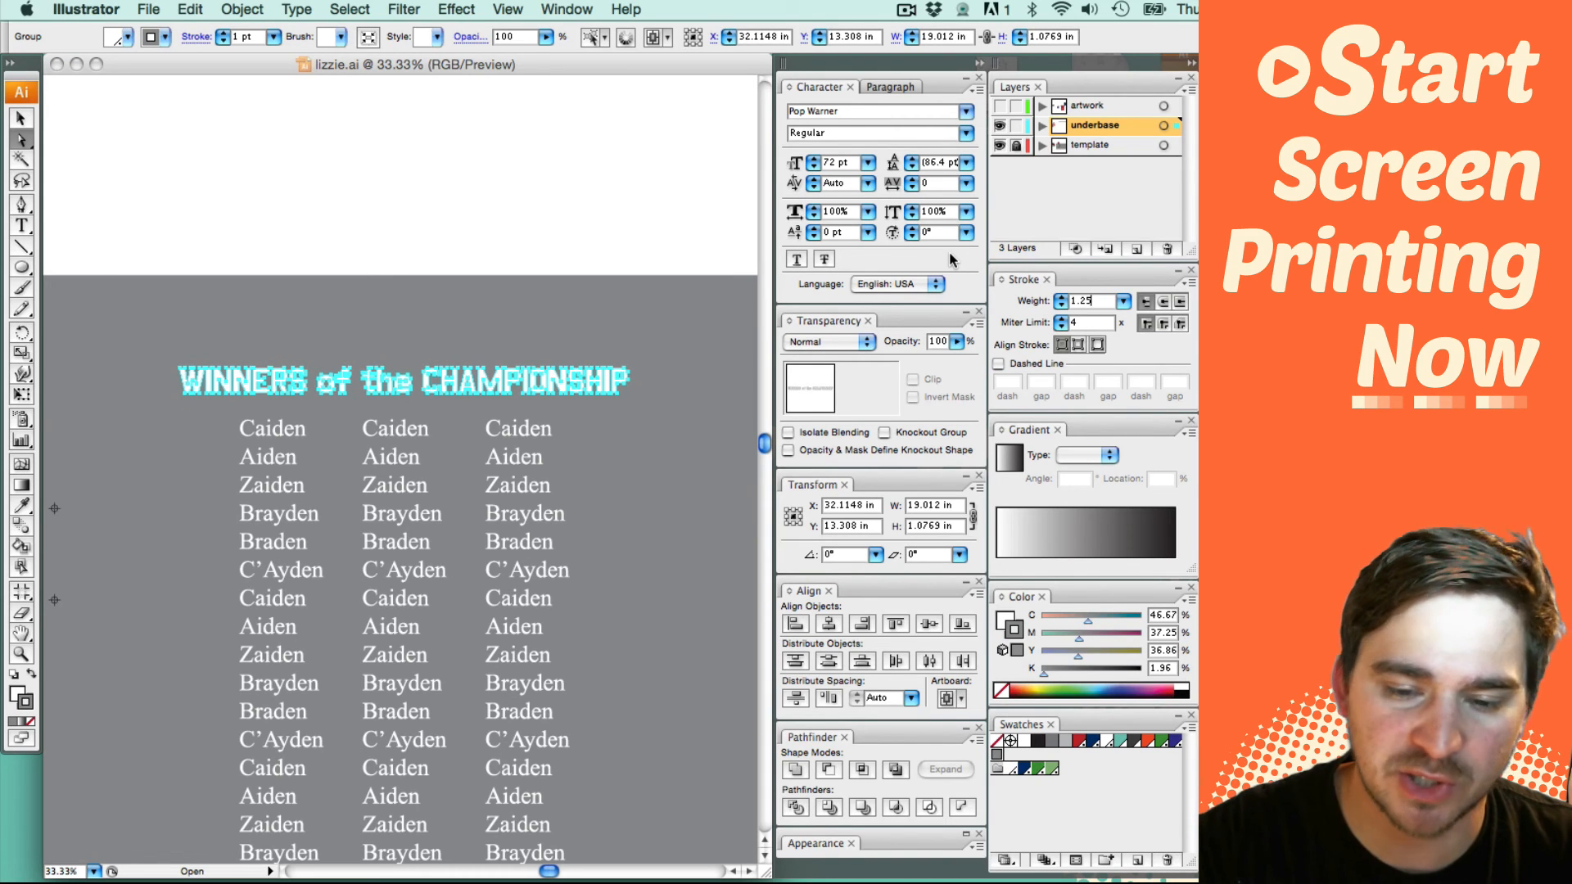
key(Return)
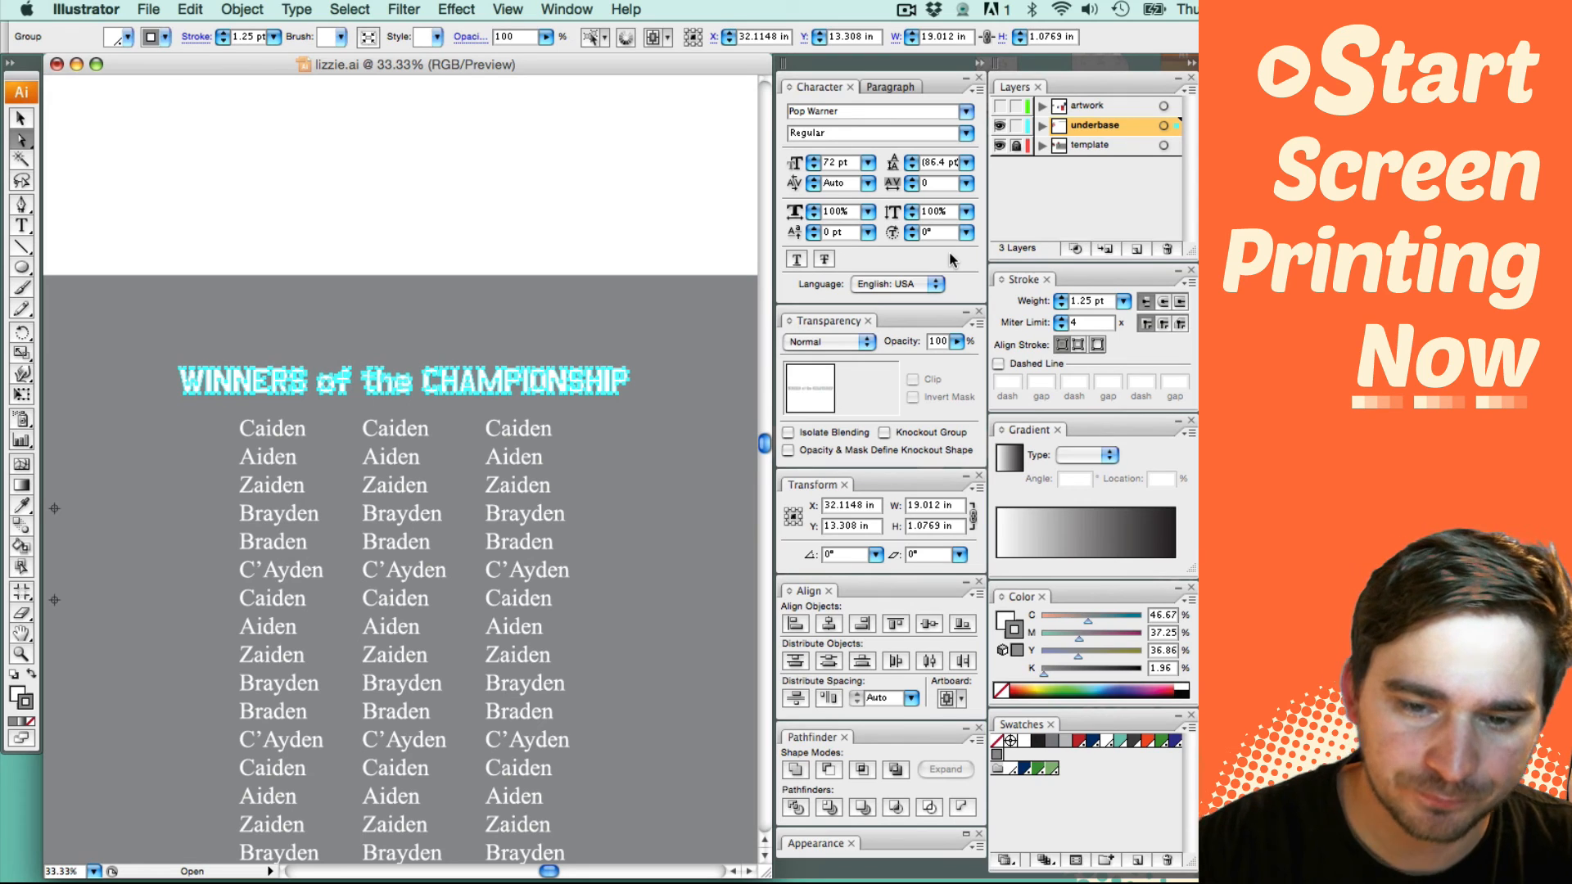
click(647, 483)
Step: Add a 1.25 pt stroke in the background gray to all three white name columns
drag(558, 622, 581, 493)
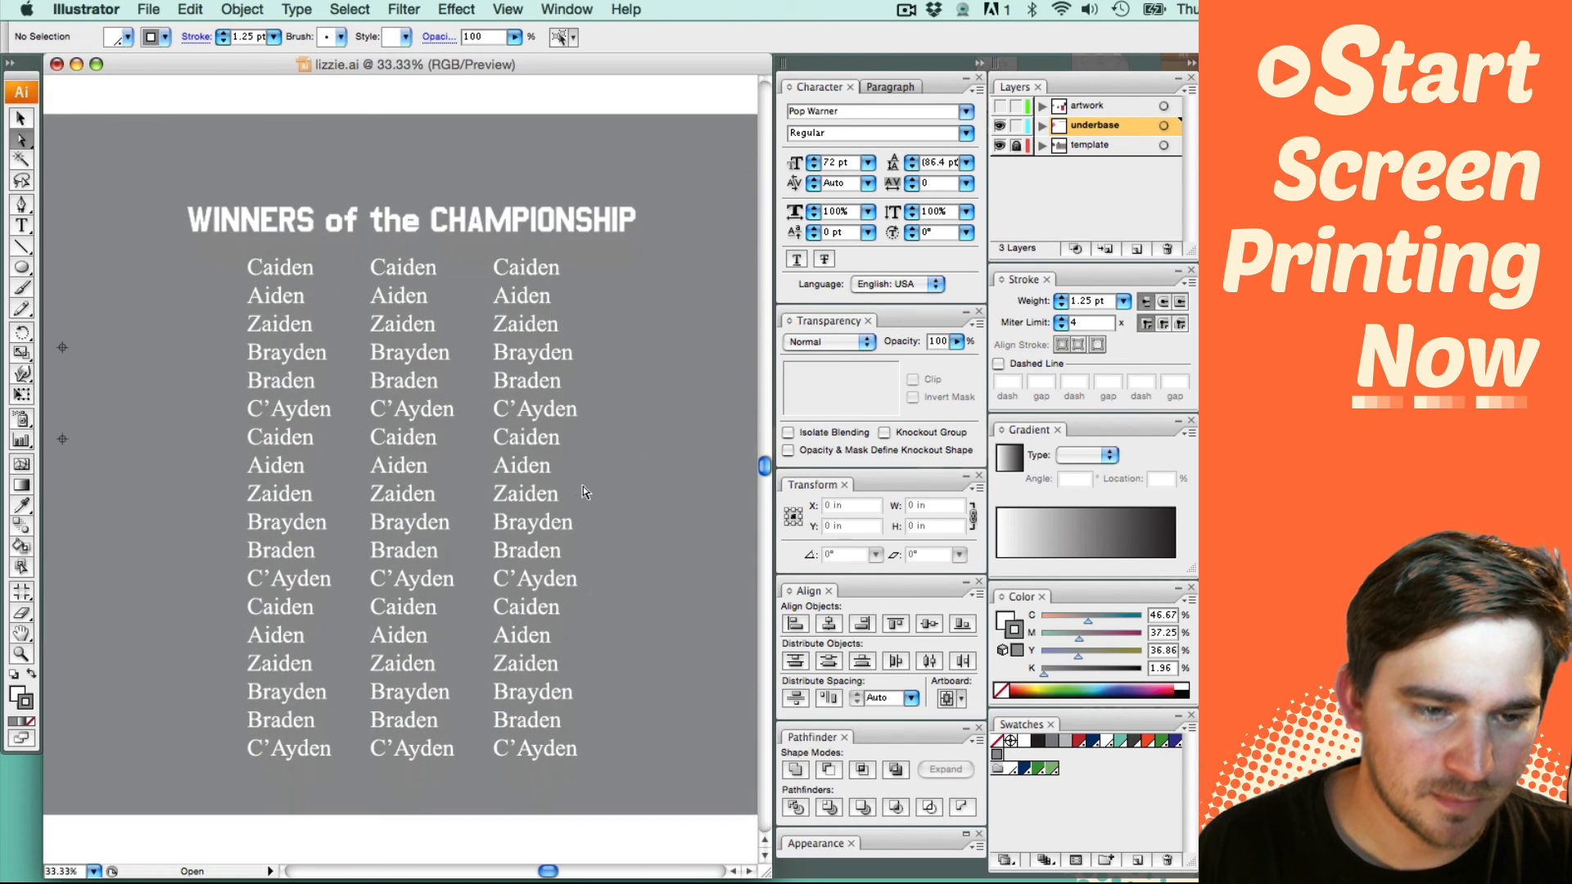
click(665, 781)
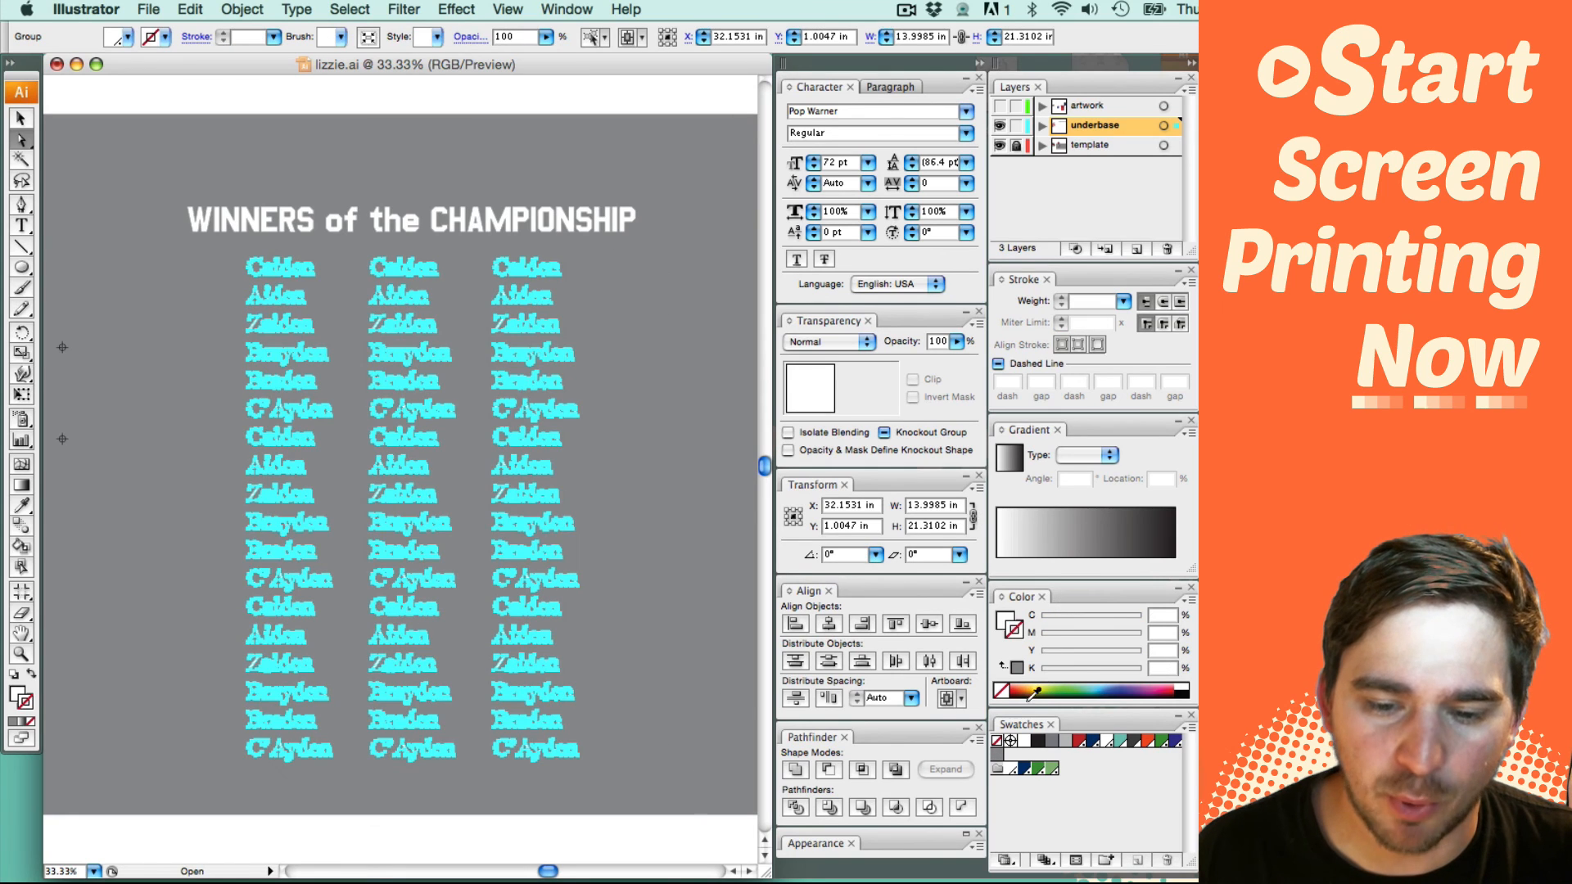
click(997, 754)
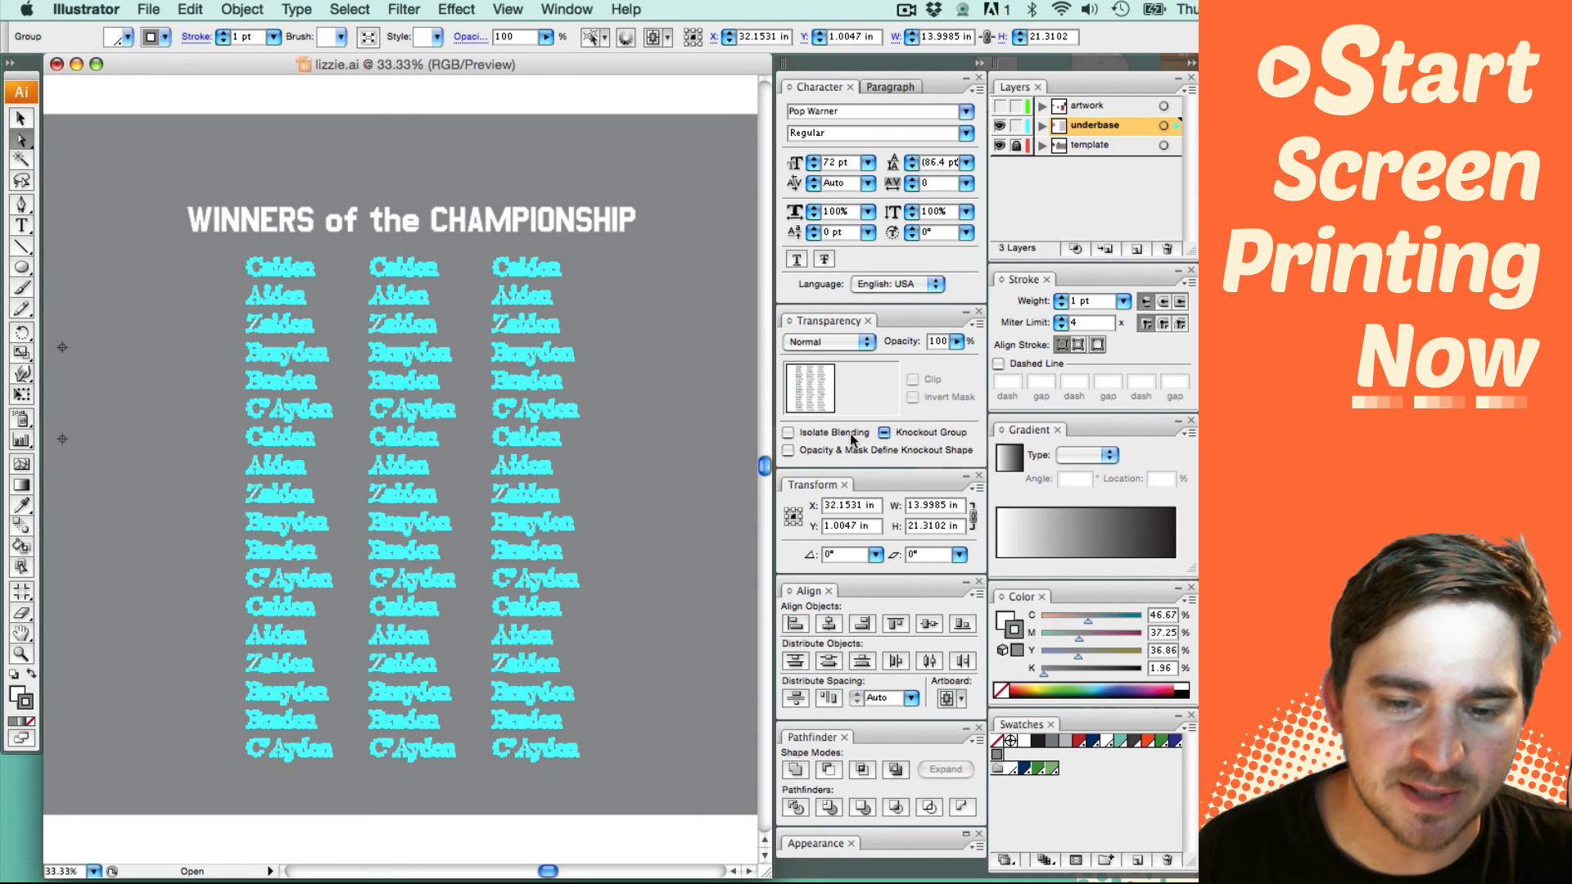
click(1093, 300)
text(1.25)
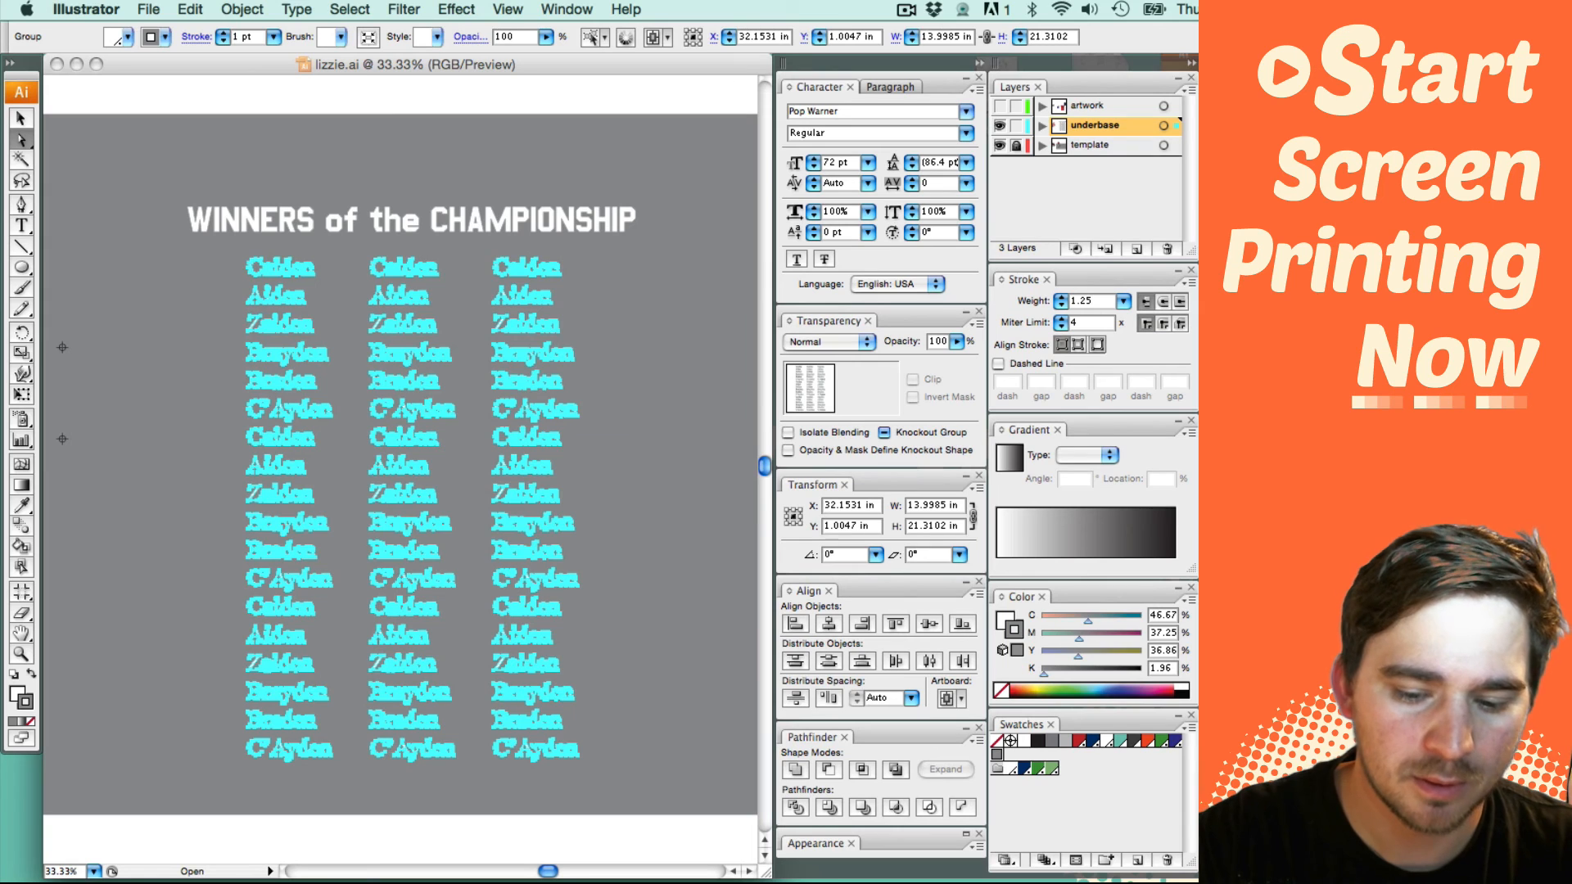
key(Return)
click(683, 429)
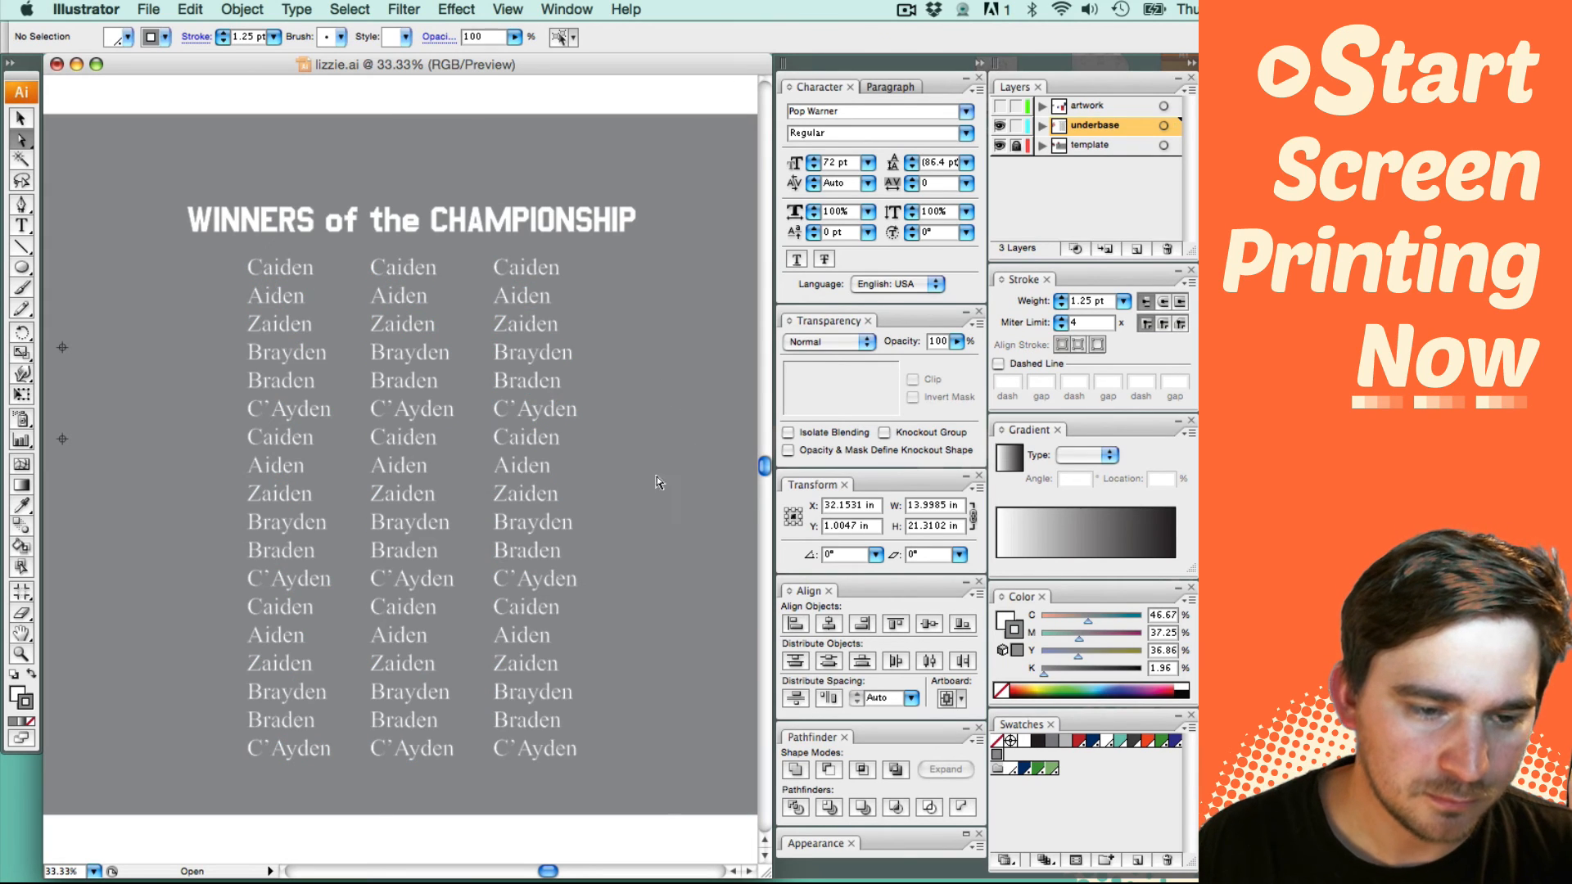
Step: Examine the choked white names up close to judge how thin their fine lines have become
key(z)
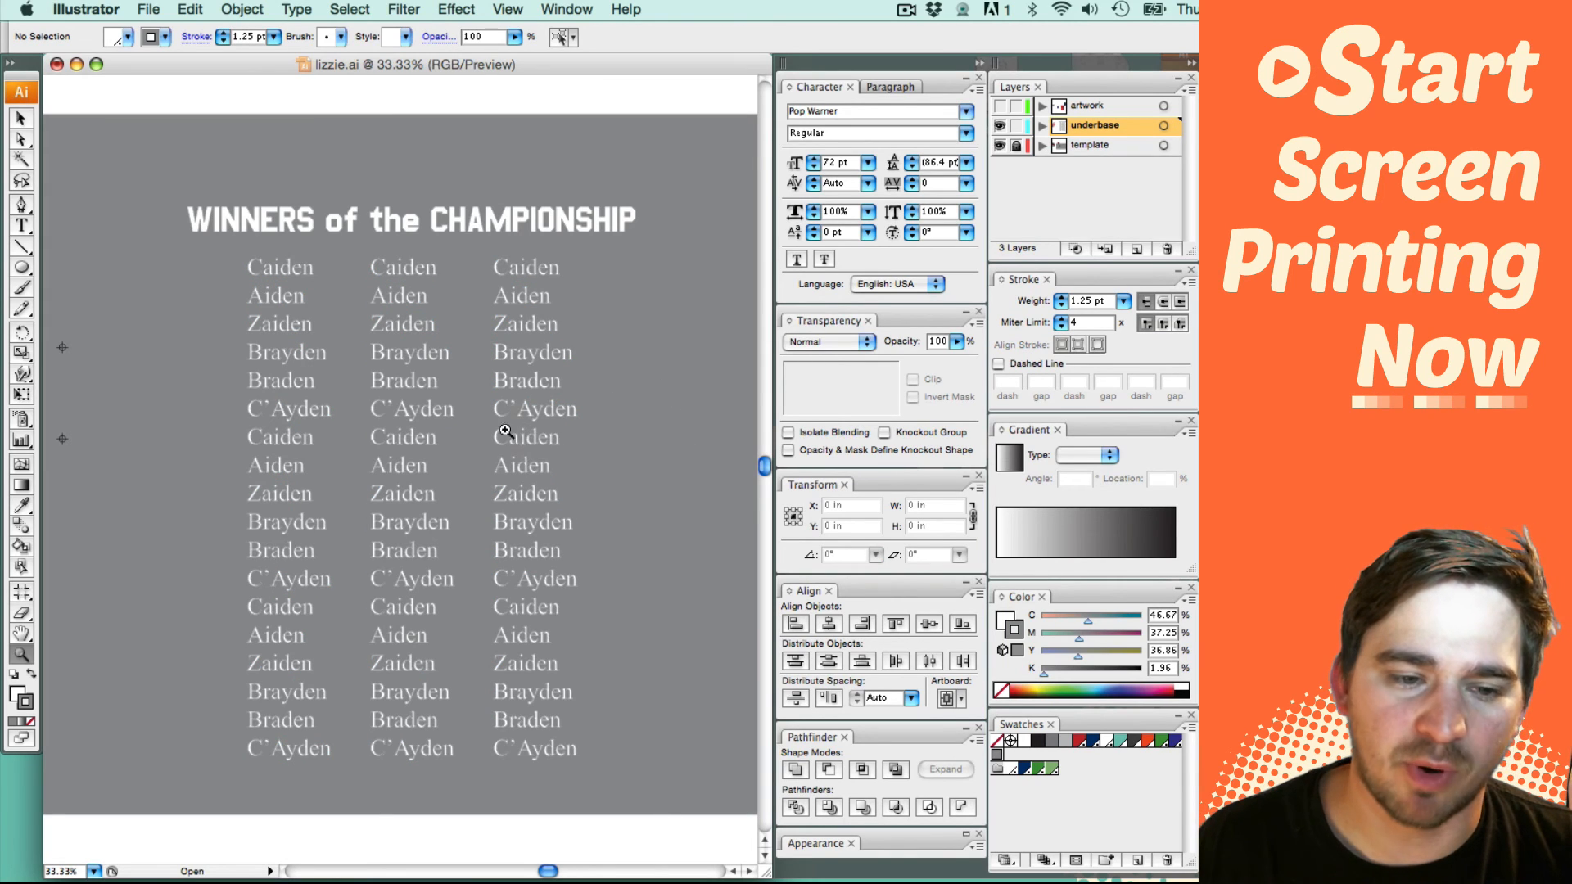
click(341, 382)
drag(339, 380, 447, 445)
drag(125, 604, 508, 483)
drag(222, 546, 554, 480)
drag(270, 453, 505, 389)
drag(389, 522, 341, 459)
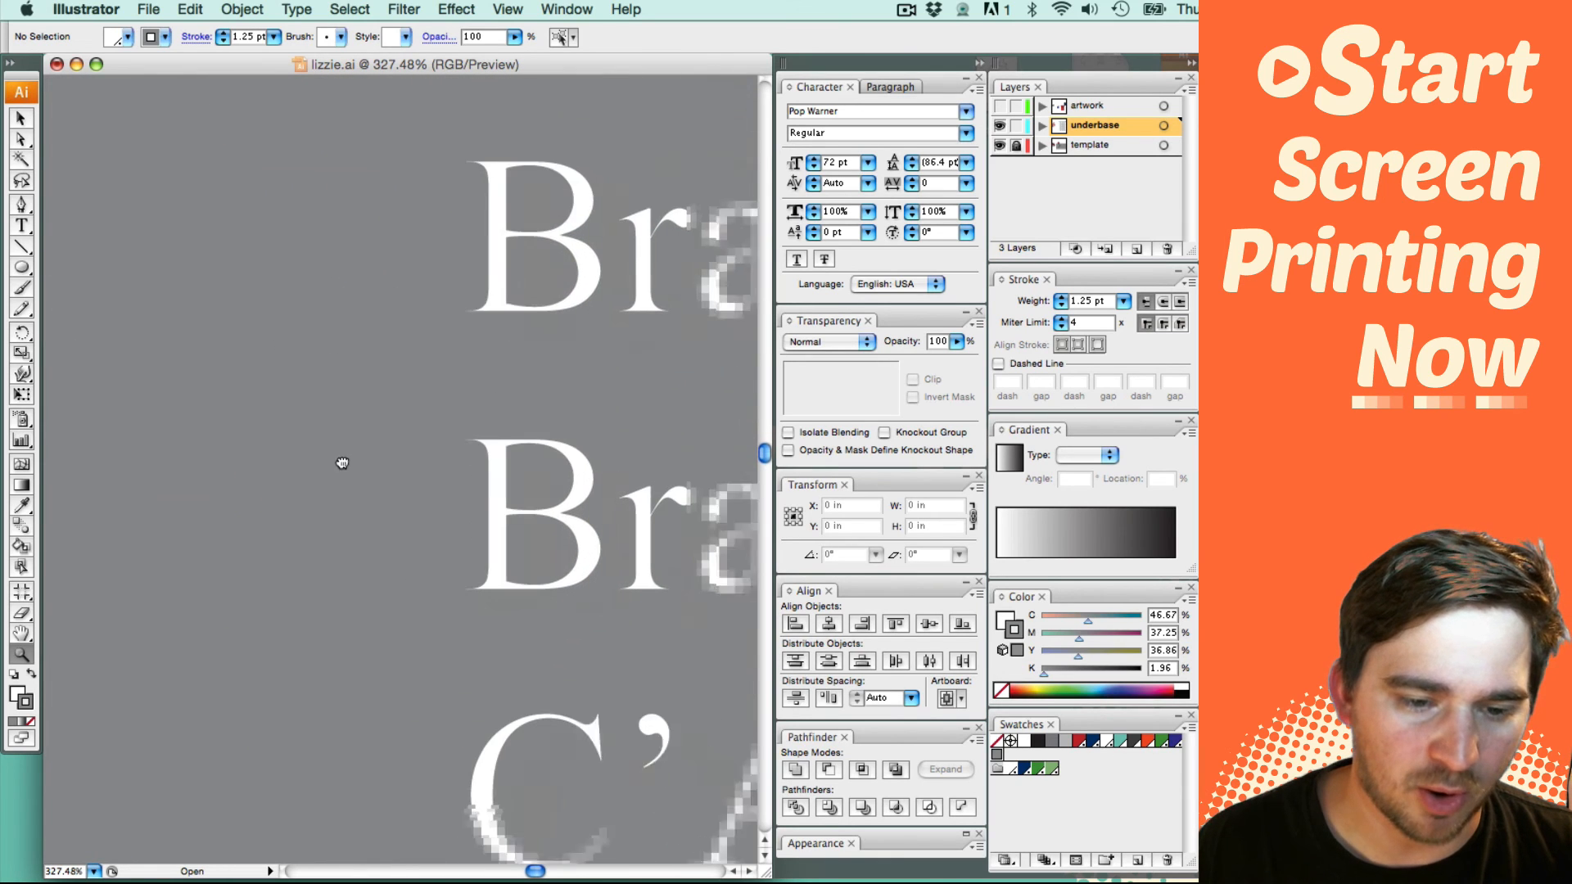
drag(558, 511, 369, 431)
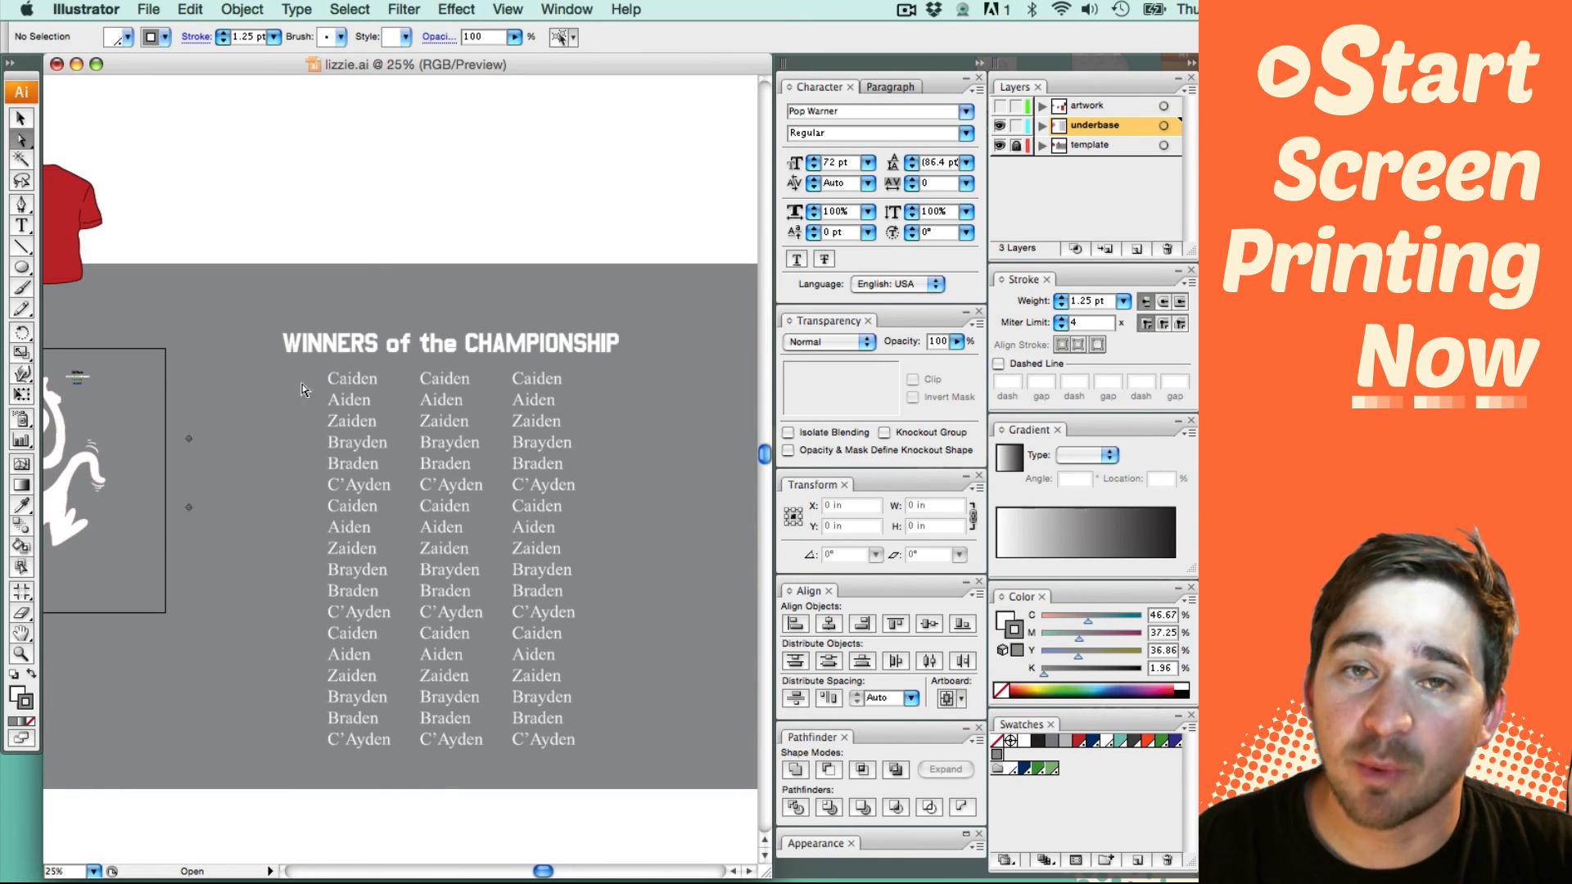
Step: Select the three white name columns and set their gray stroke weight to 0.75 pt
drag(299, 360, 642, 775)
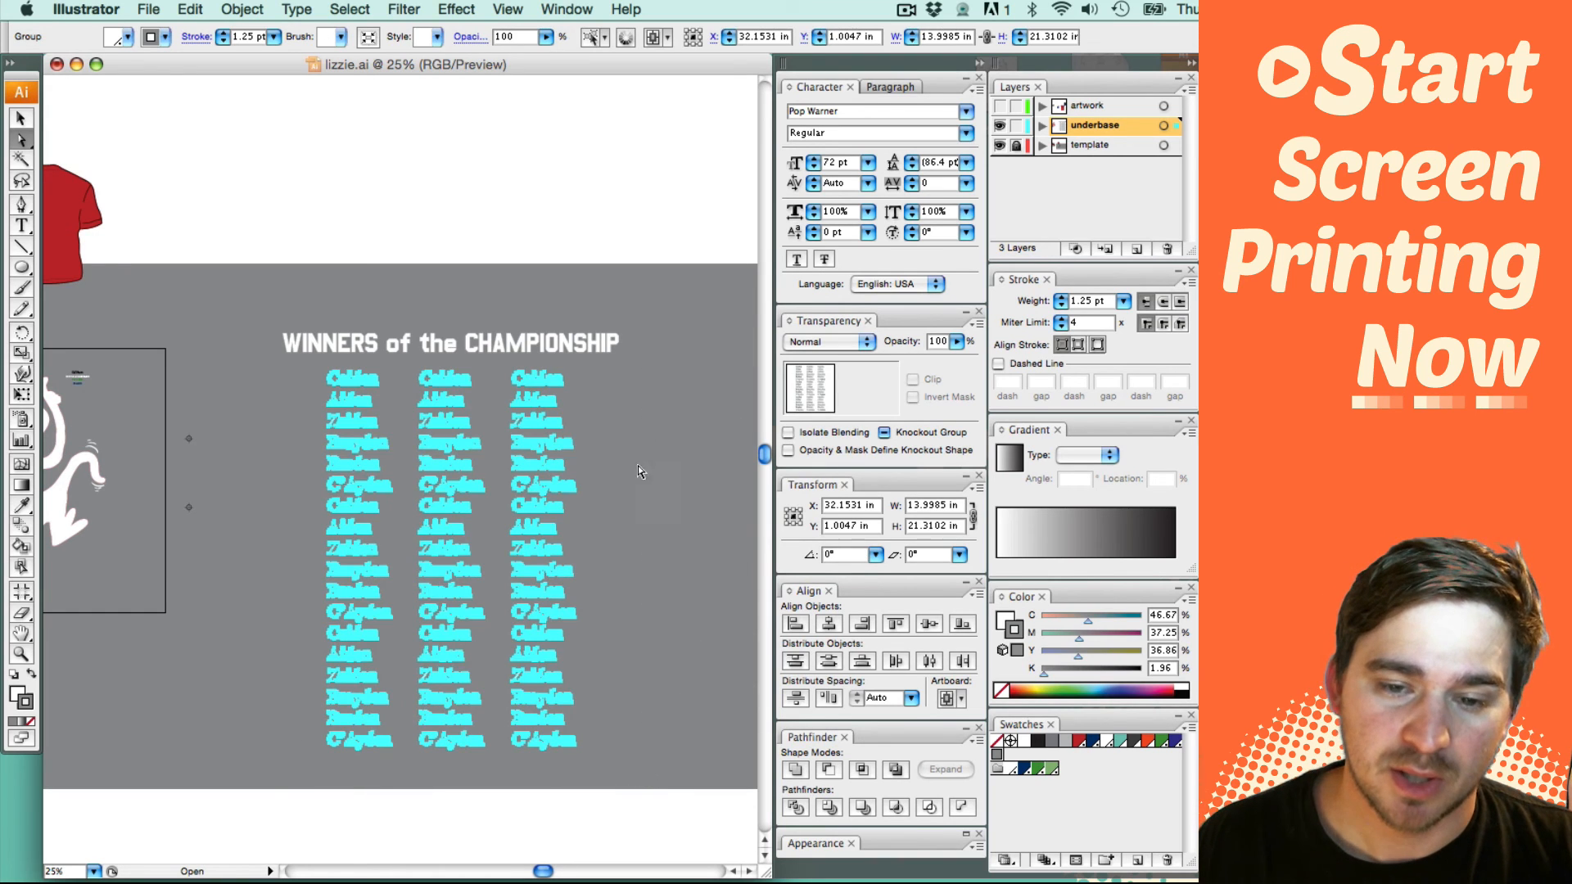
key(z)
drag(322, 298, 721, 766)
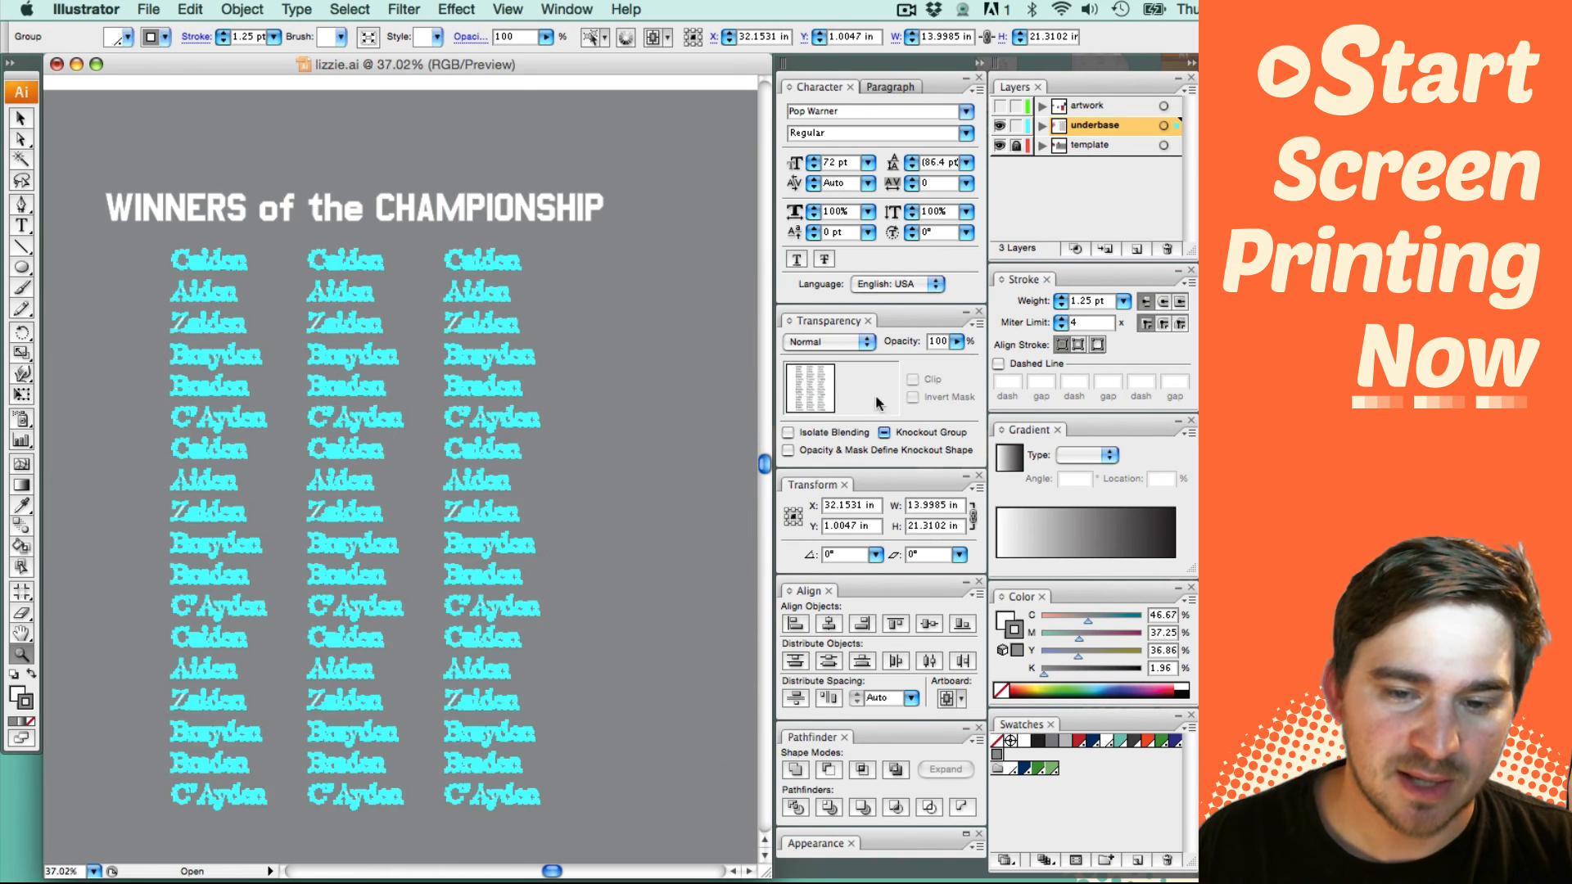
click(1092, 300)
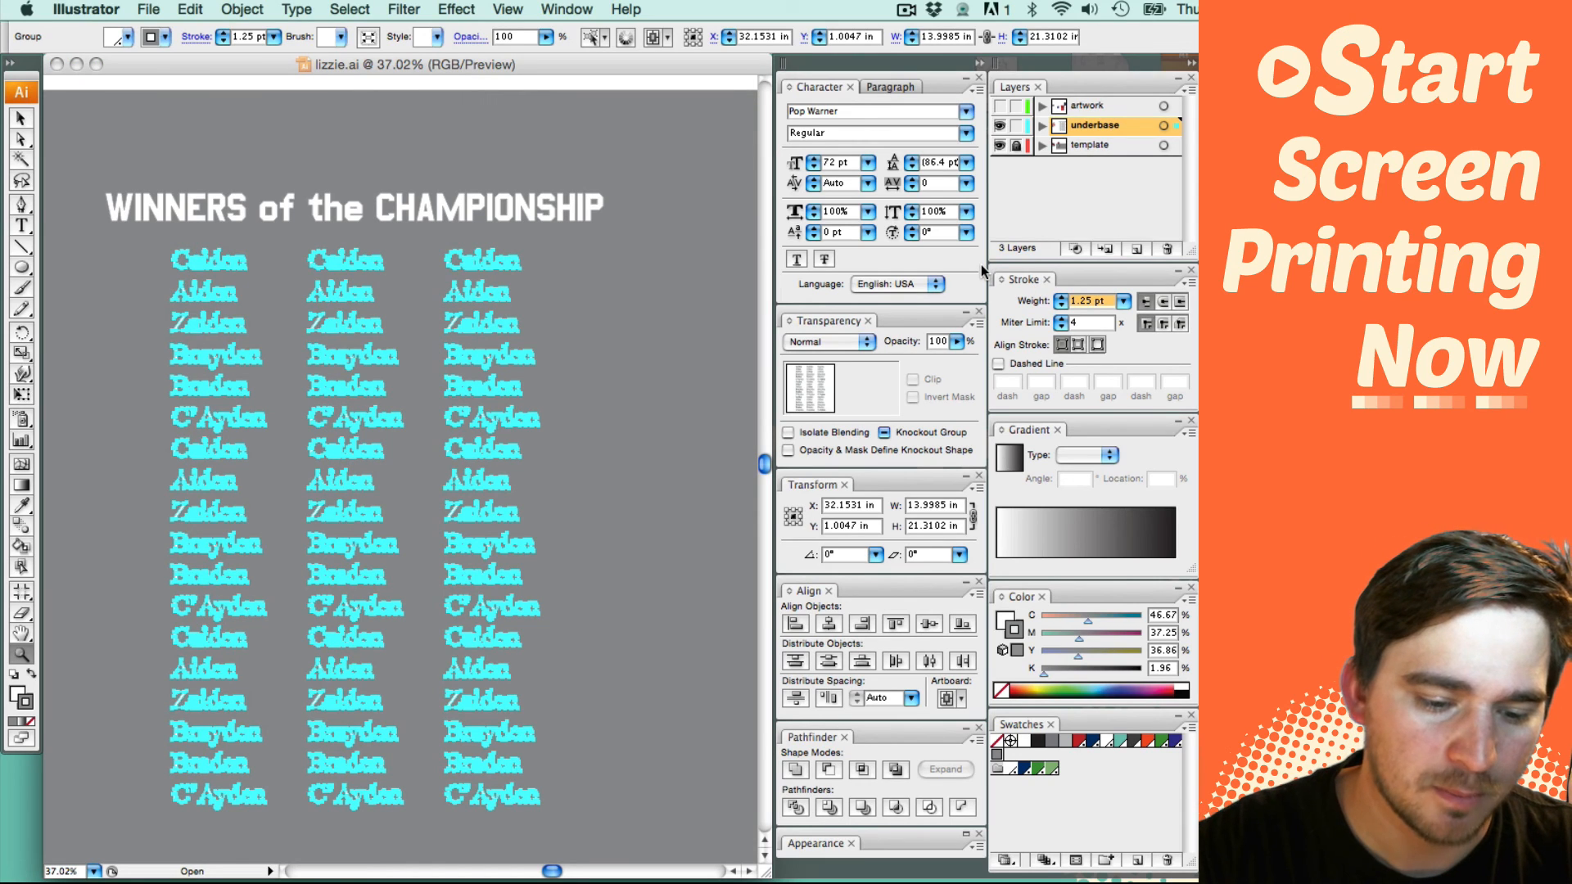
key(BackSpace)
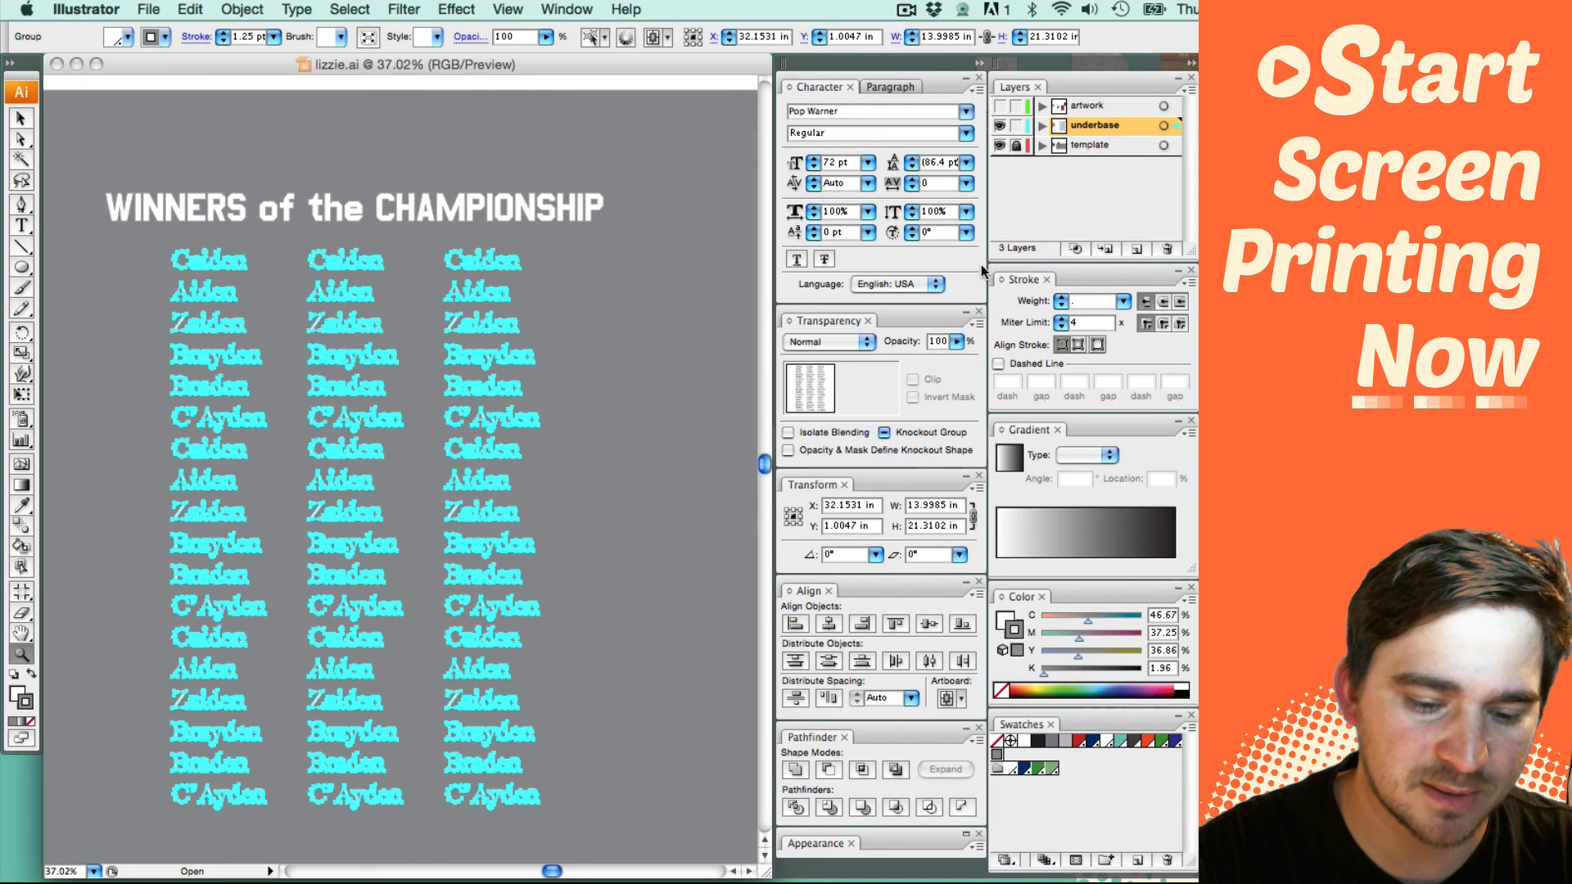
text(.75)
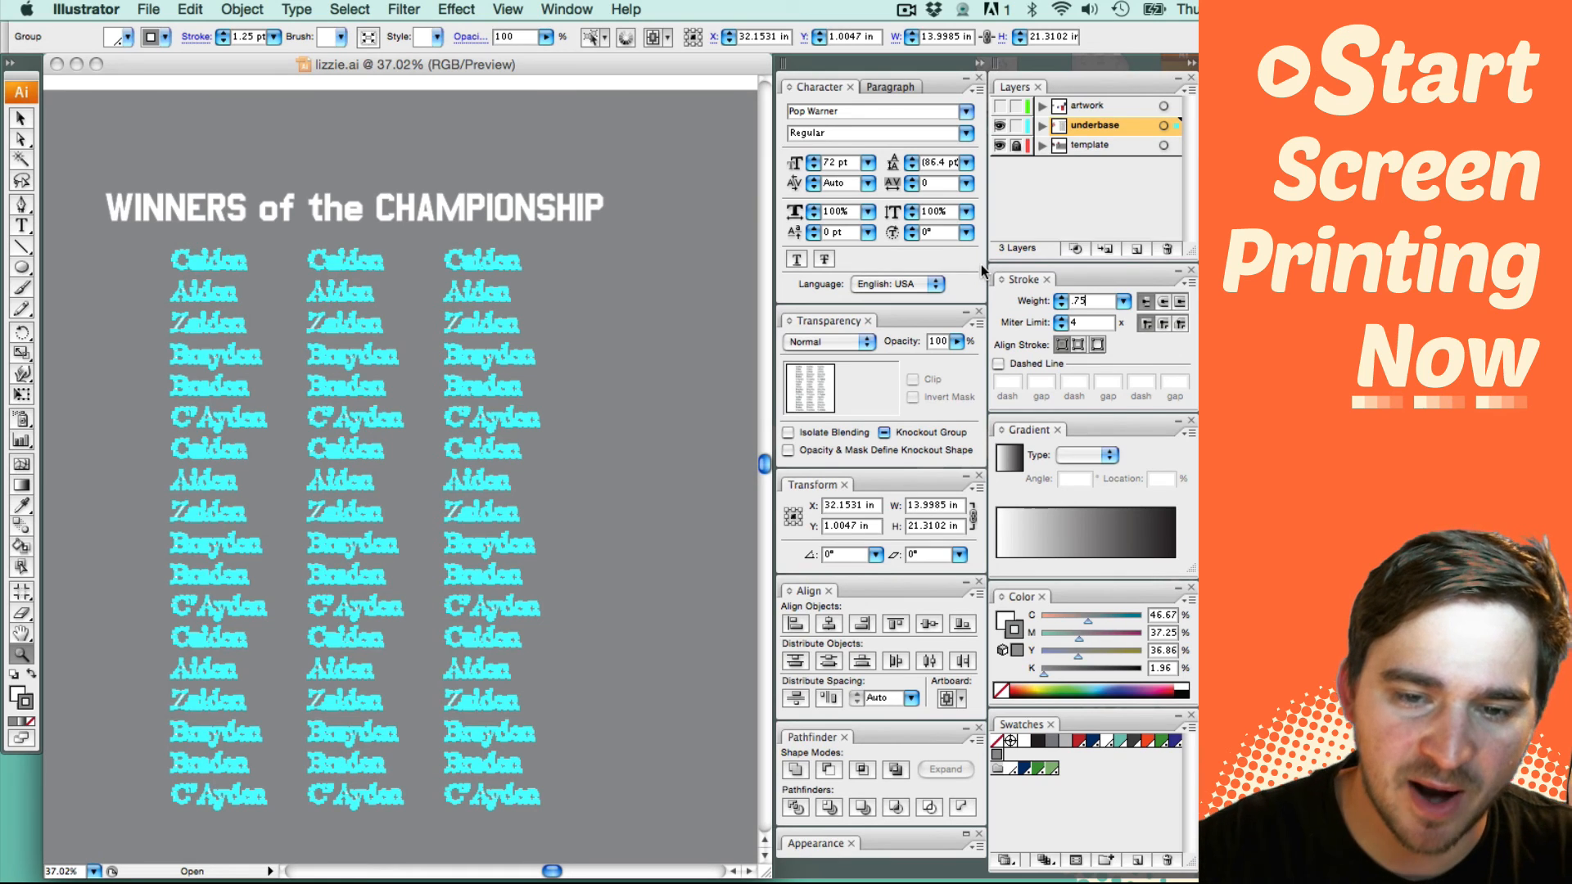
key(Return)
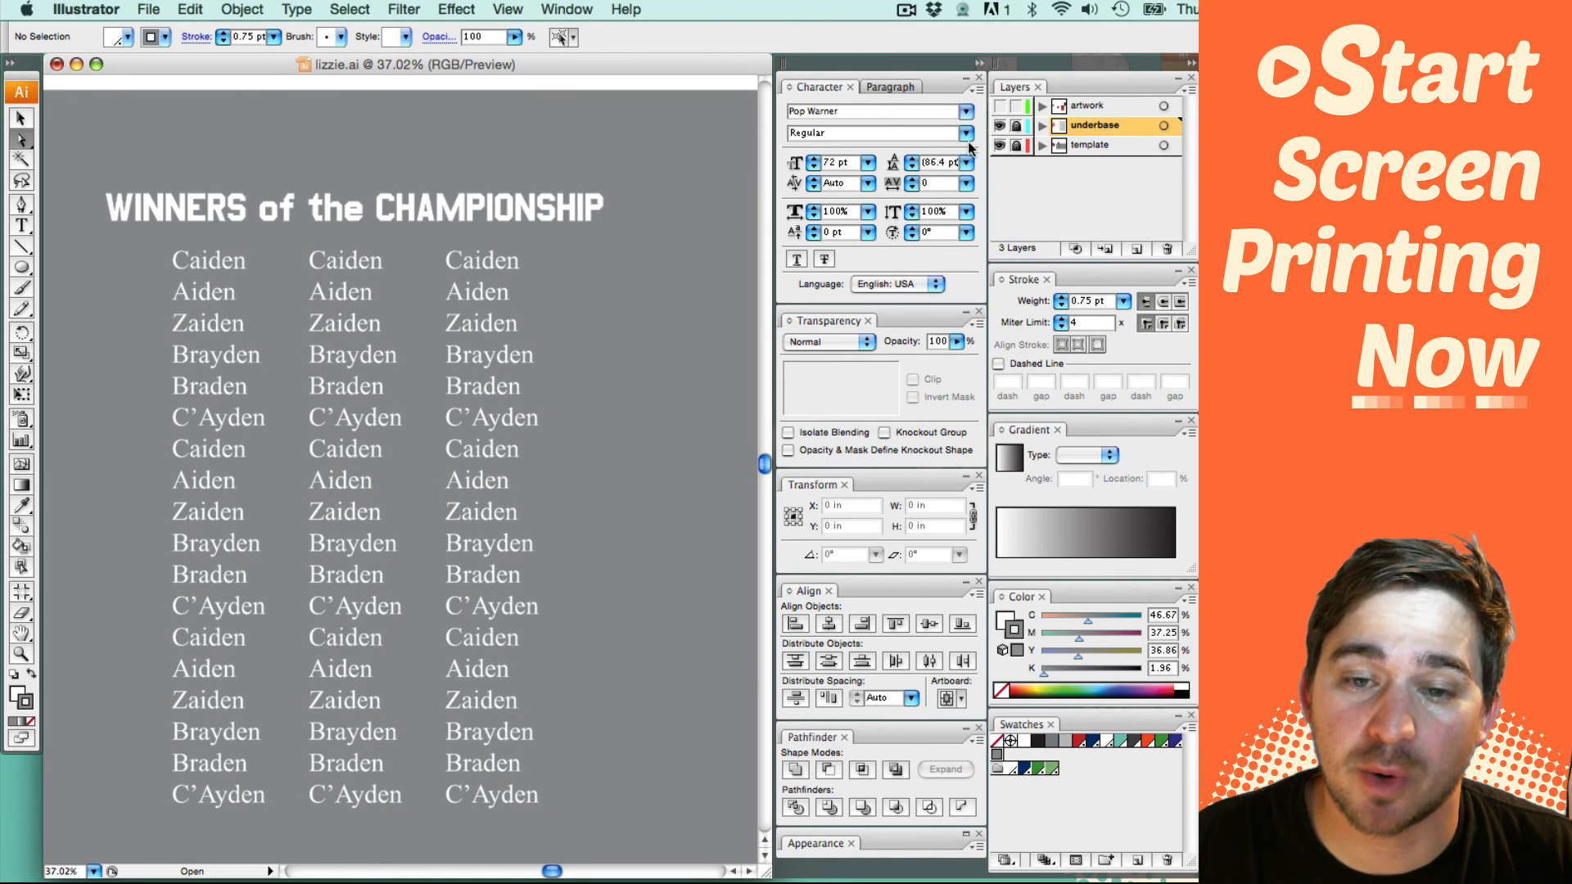
Step: Show the artwork layer and add a 0.5 pt red stroke to its three name columns
click(999, 106)
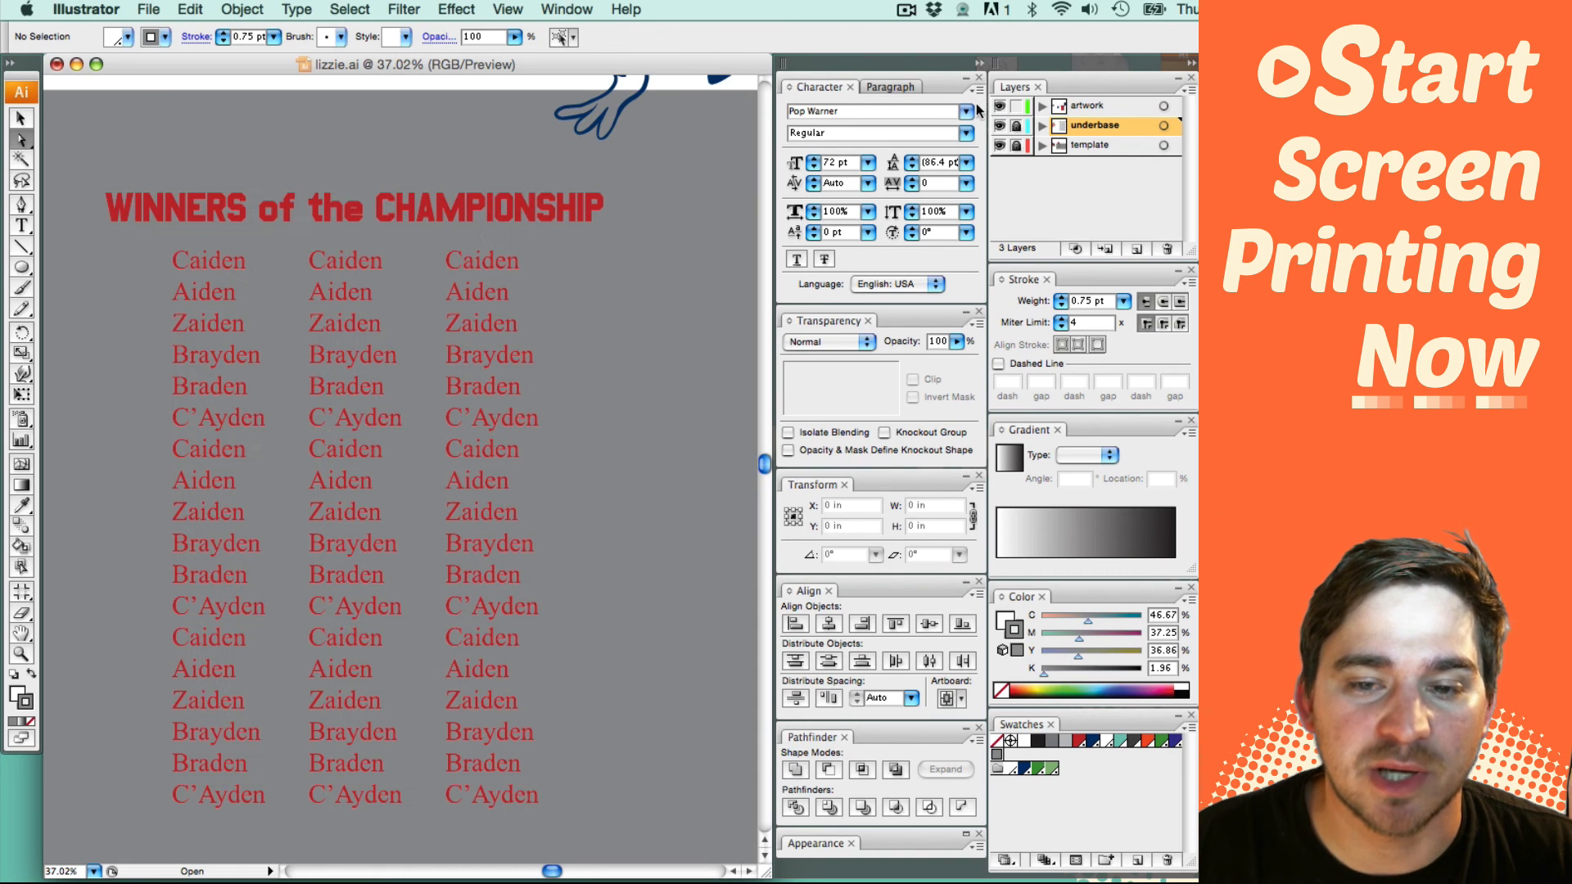
drag(124, 243, 669, 827)
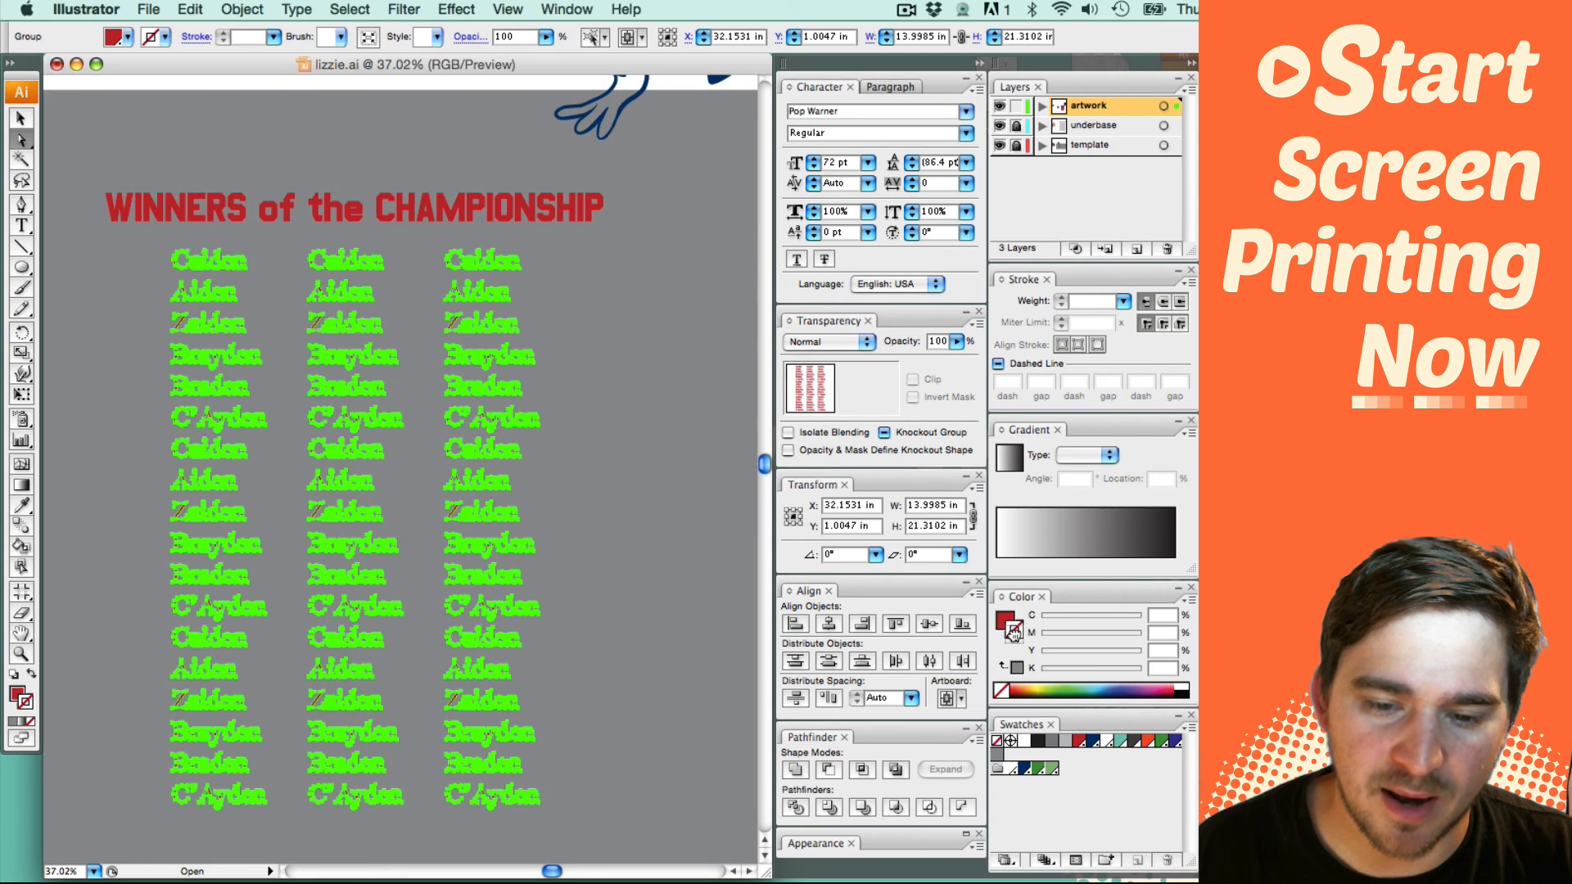
click(1013, 634)
click(1099, 302)
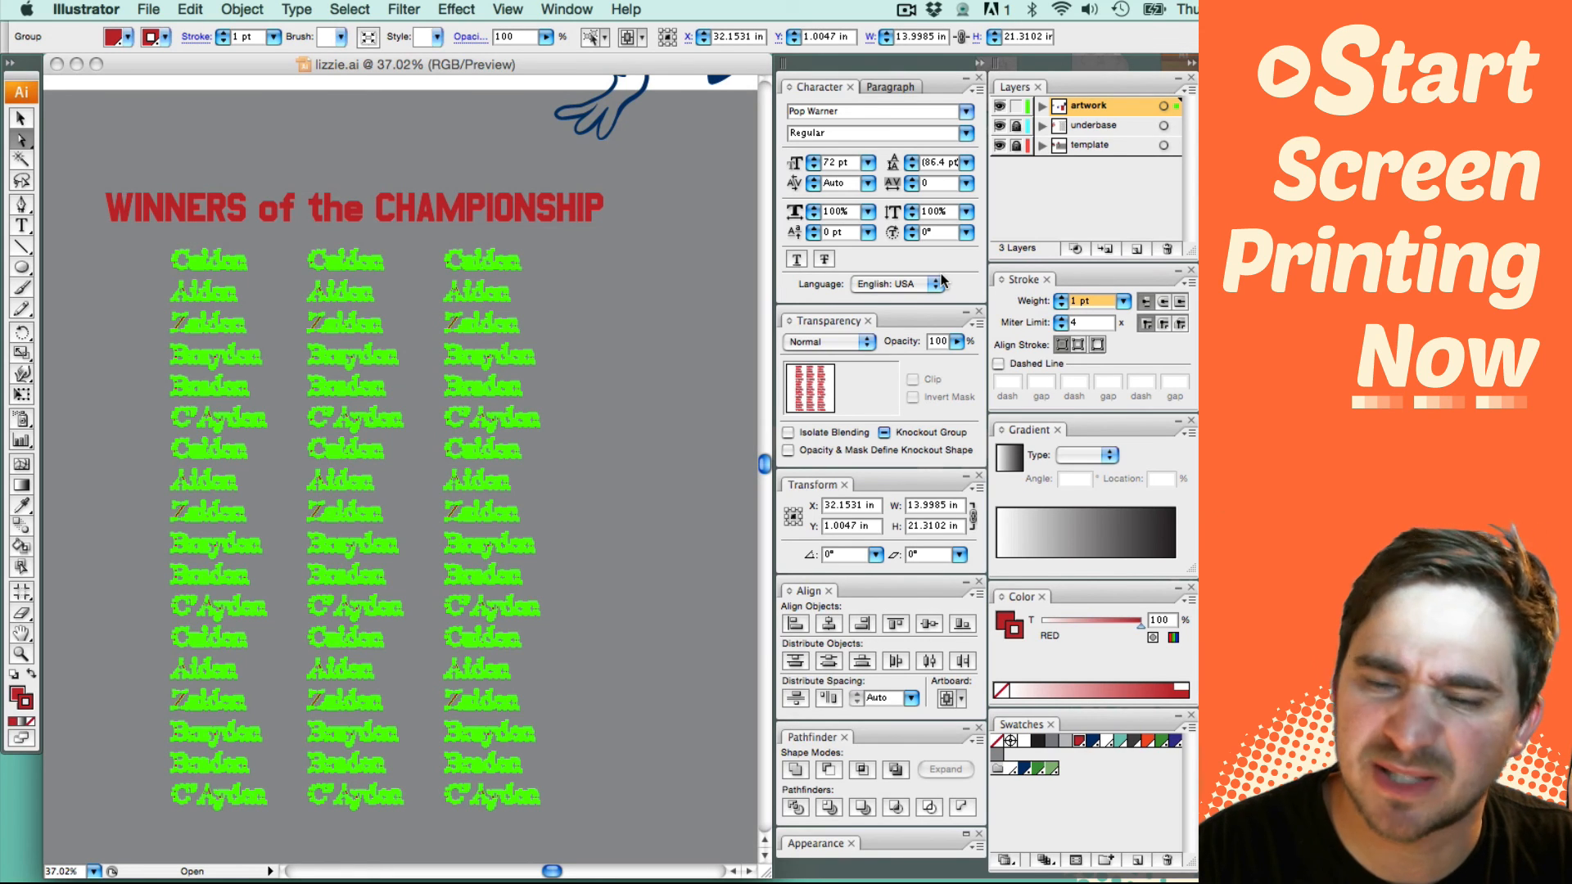
text(.)
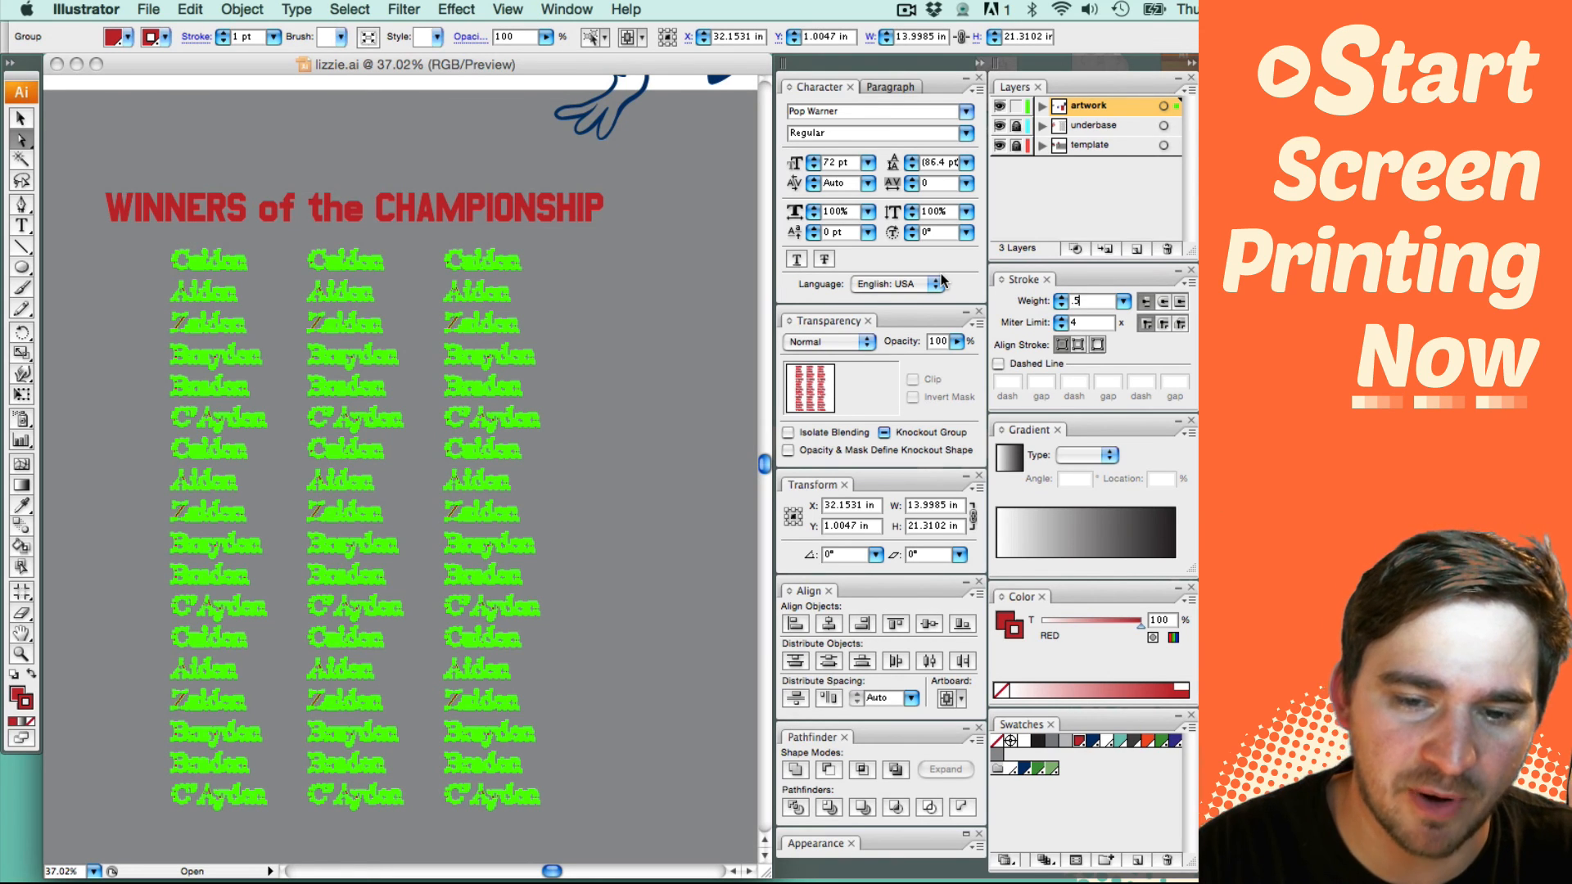
text(5)
key(Return)
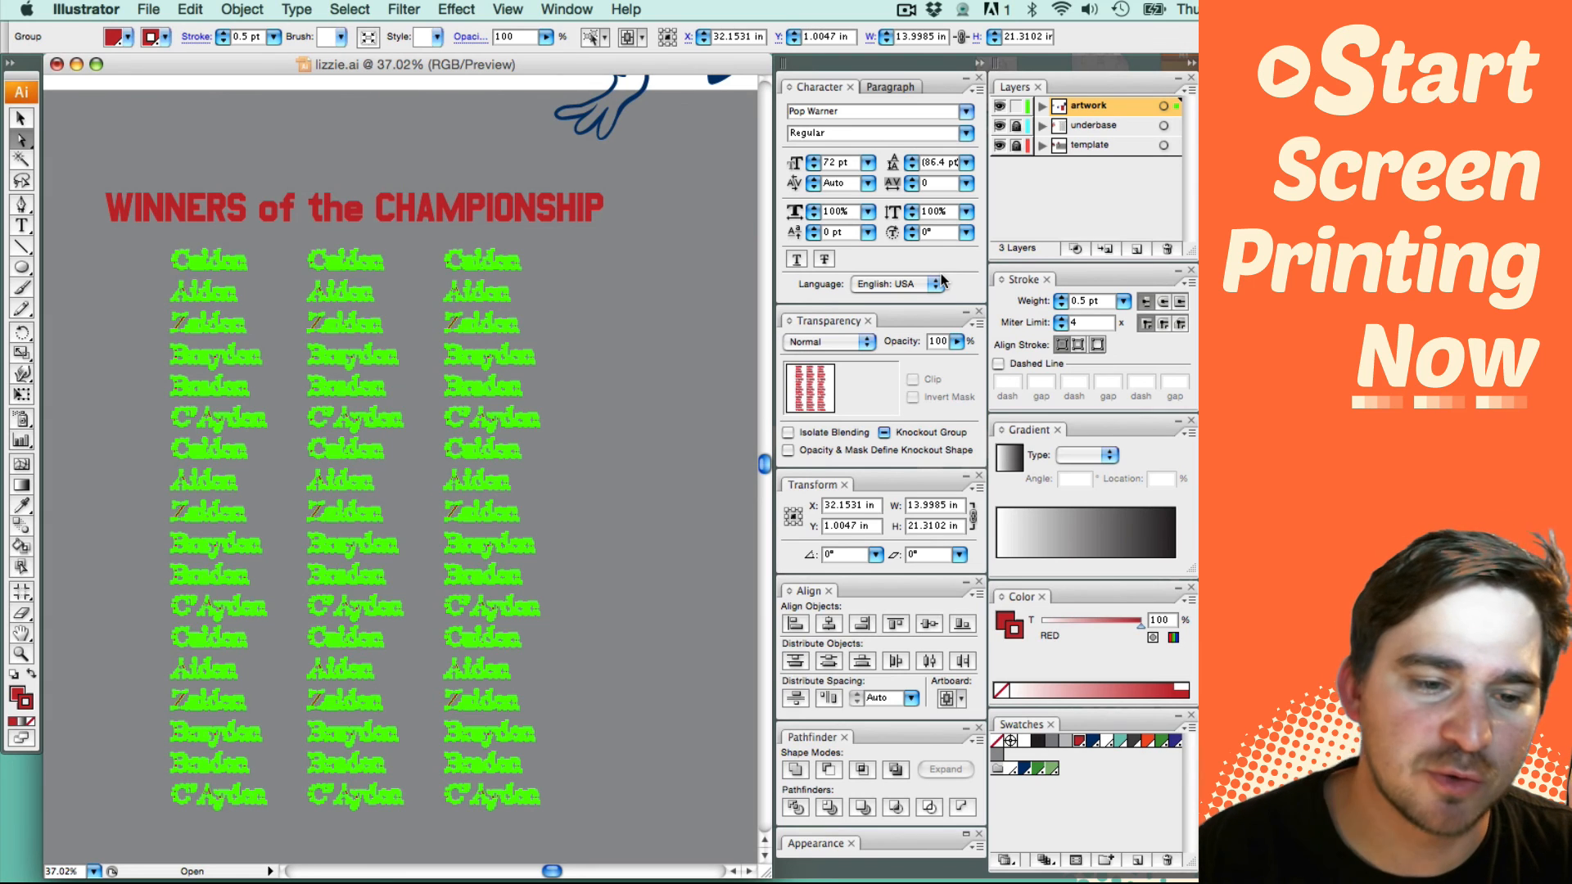
click(597, 427)
Step: Inspect the red-stroked letter C of the first name up close on the artwork layer
key(z)
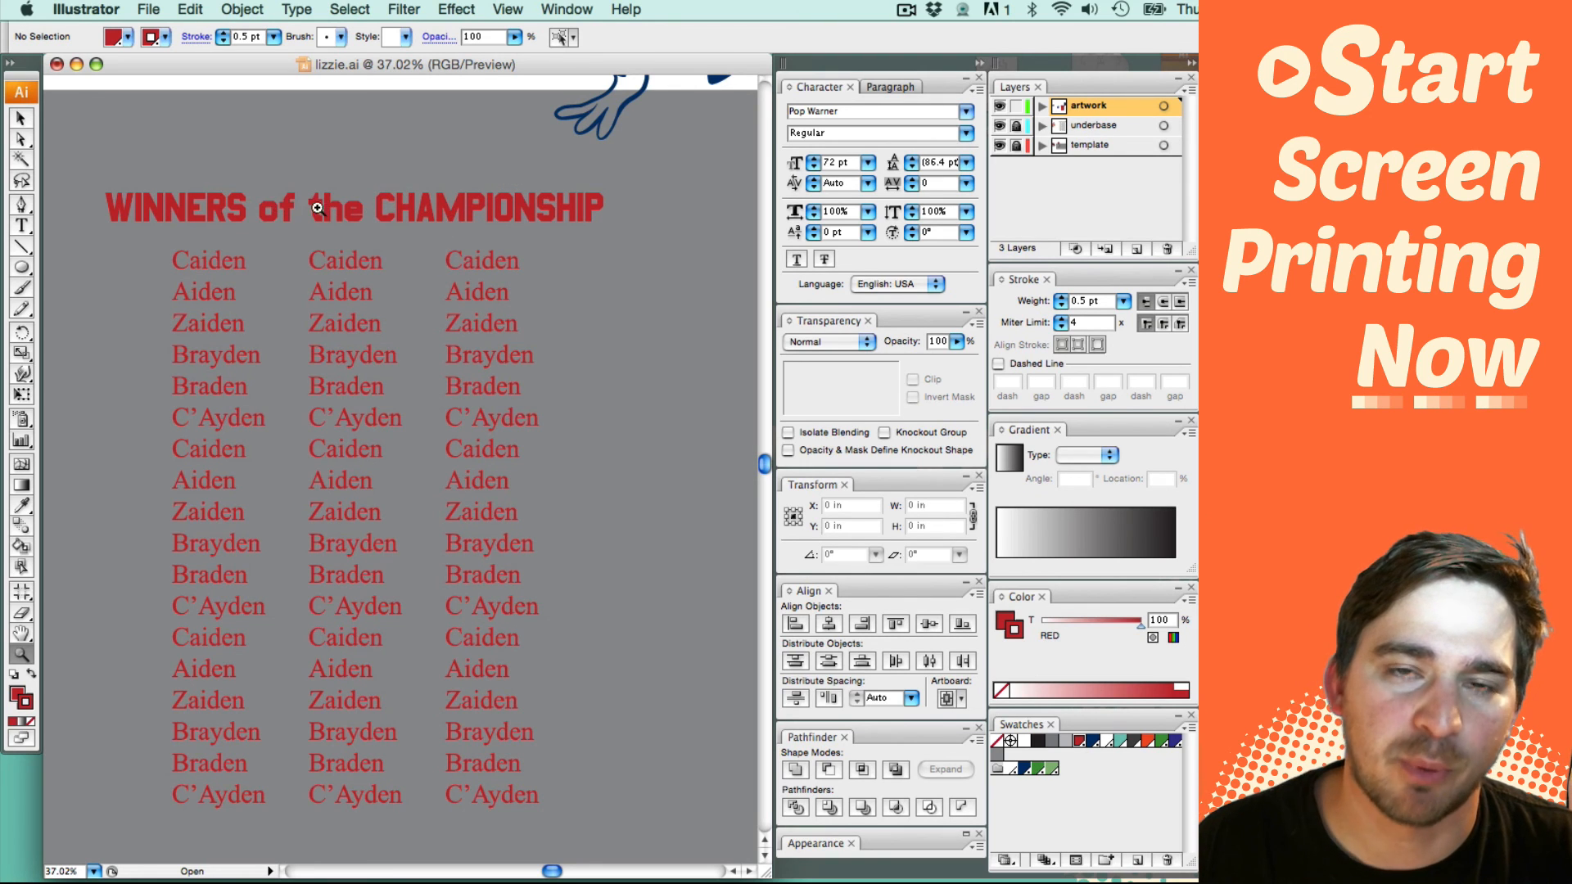
drag(259, 206, 542, 416)
drag(409, 483, 436, 455)
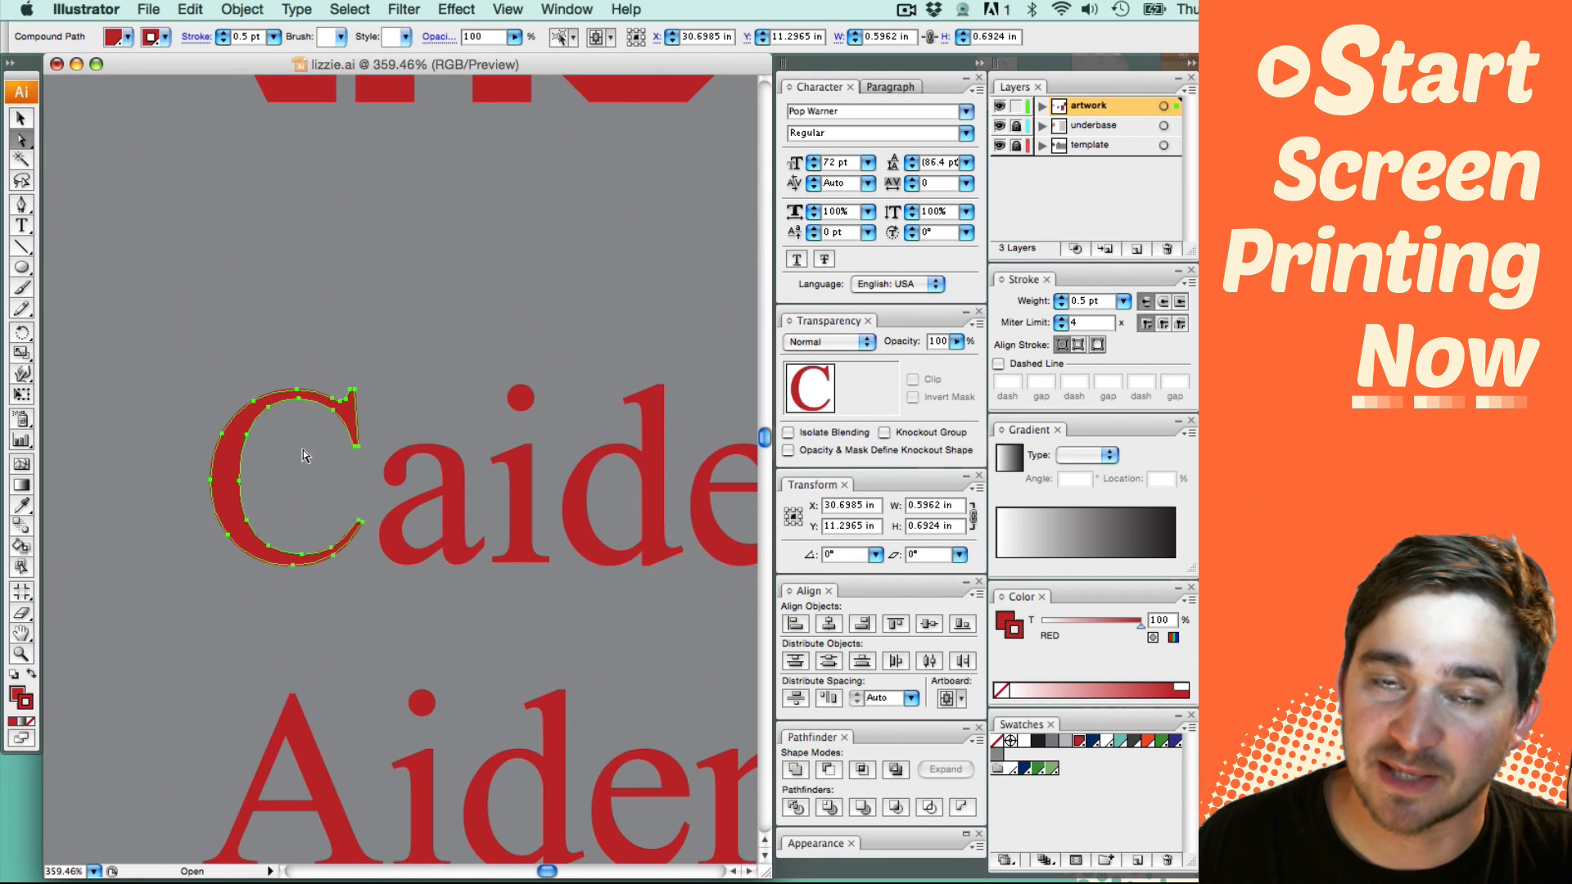
click(336, 350)
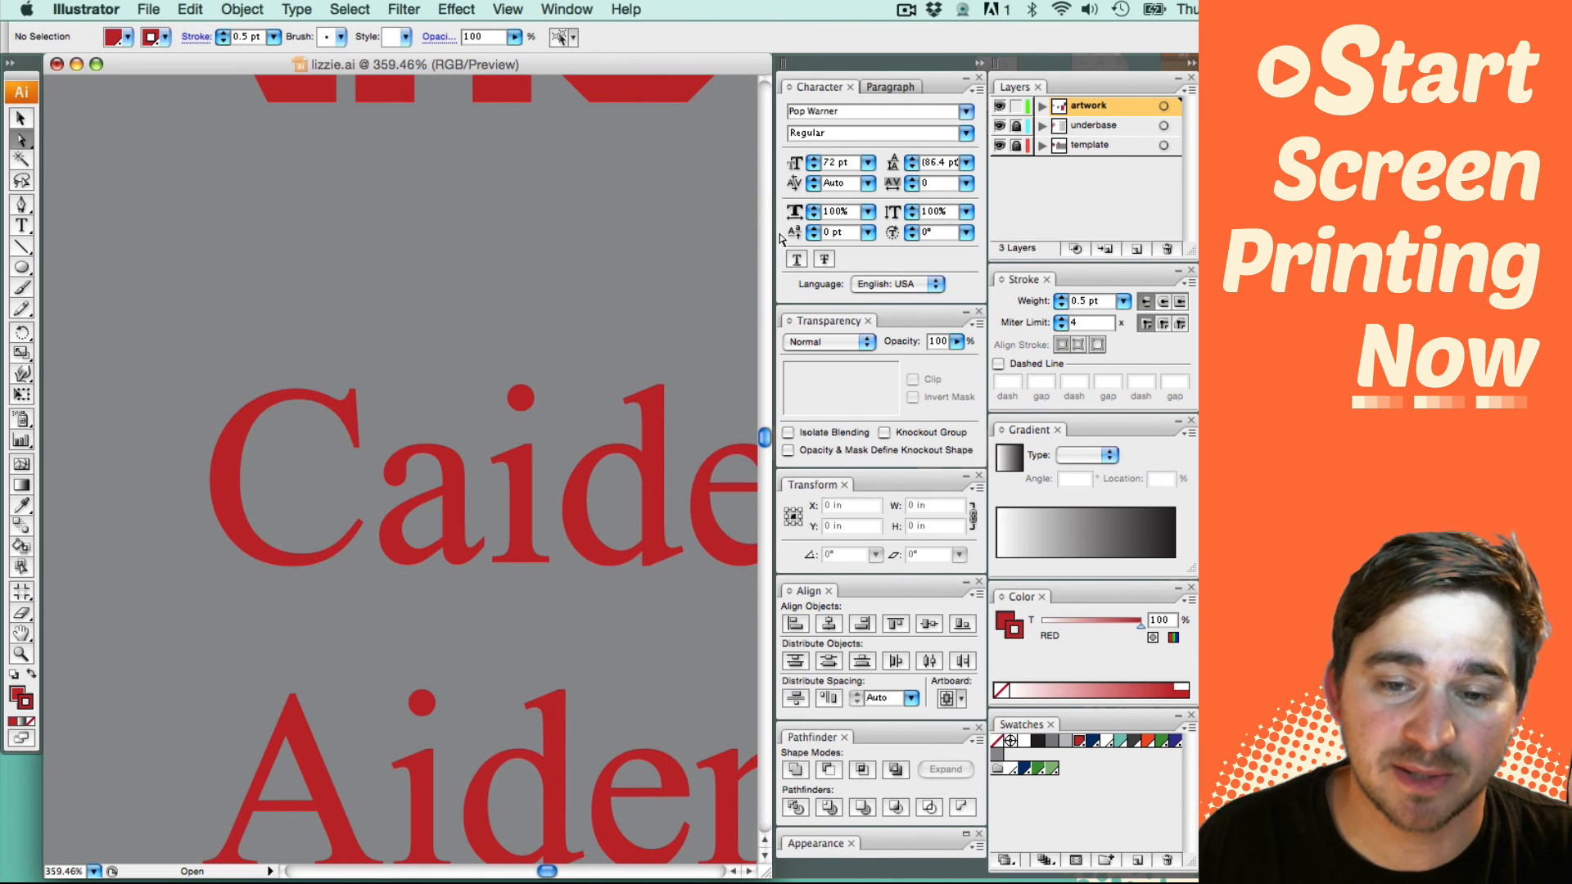
Step: Hide the artwork layer, unlock the underbase, inspect the same letter C in white, and show the artwork layer again
click(999, 105)
click(1016, 125)
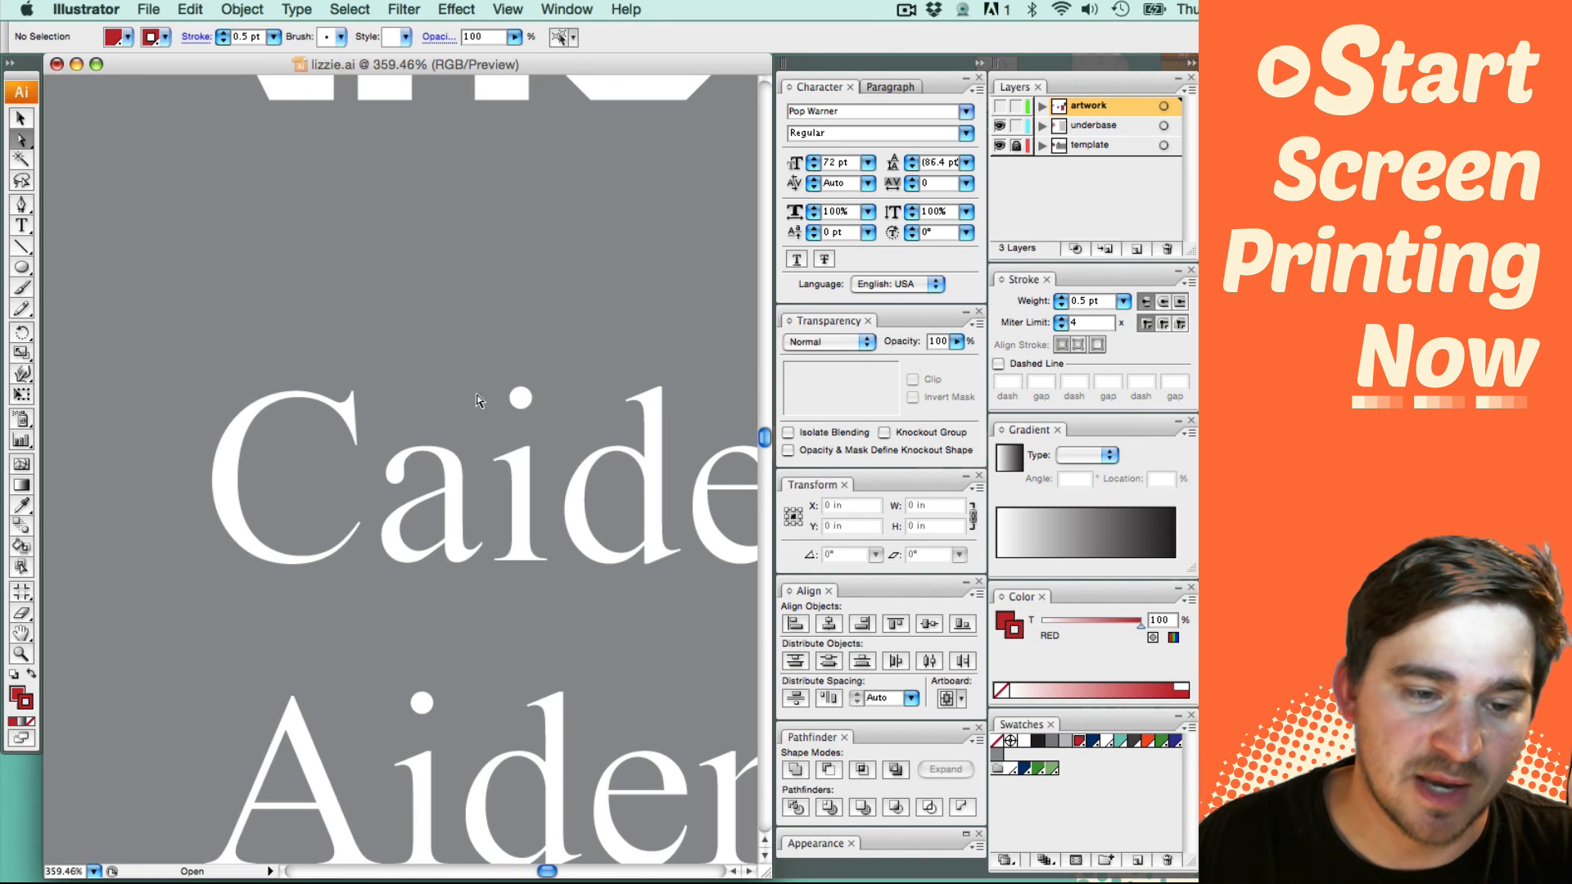
click(236, 453)
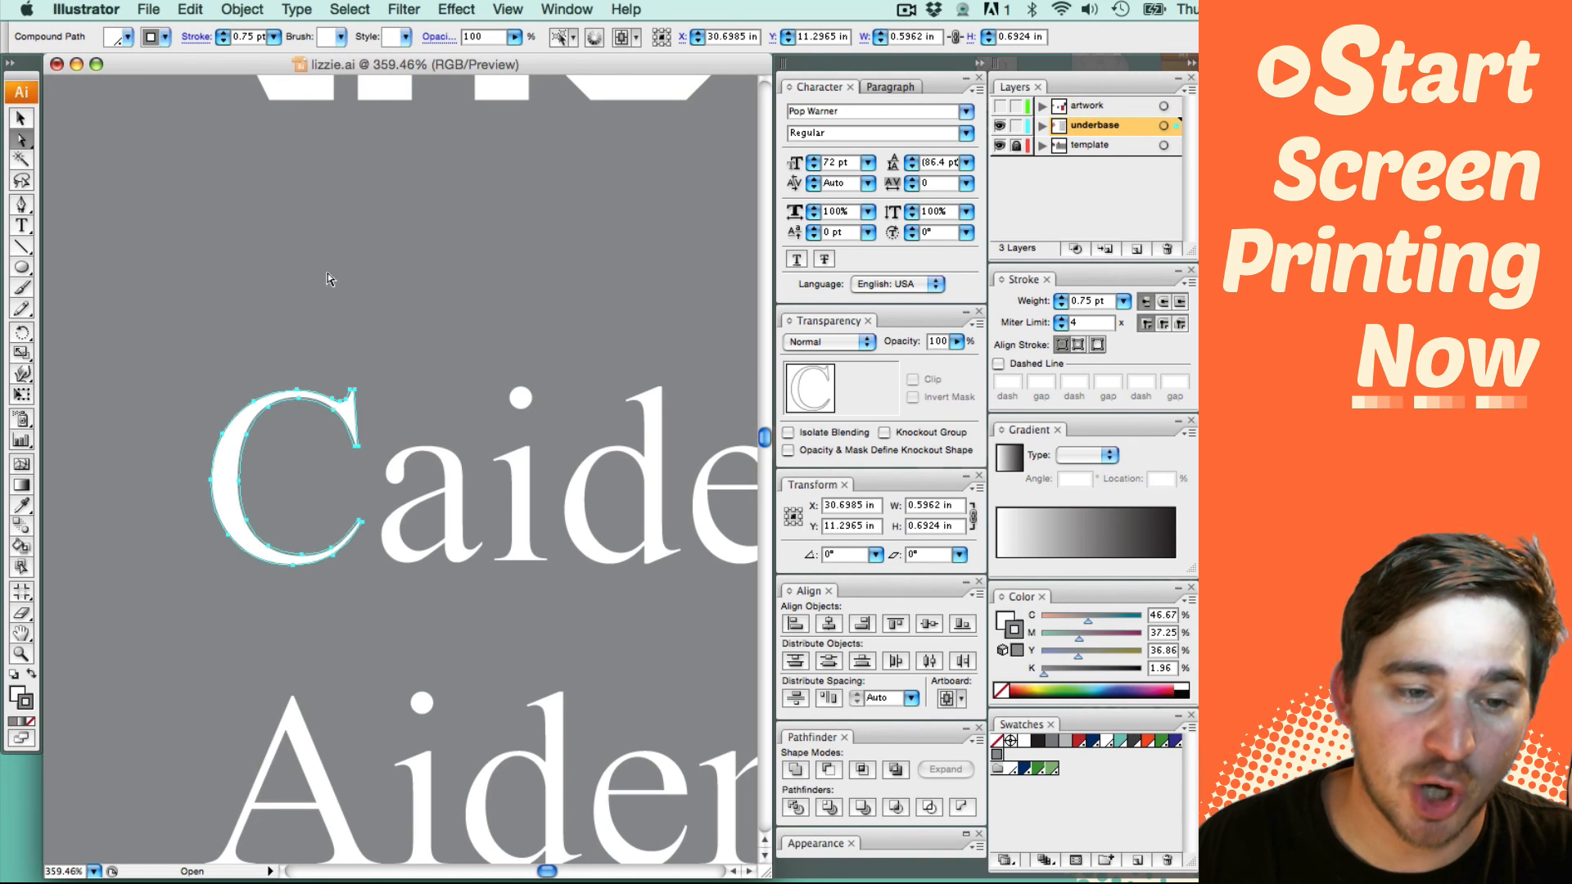
click(331, 282)
click(219, 468)
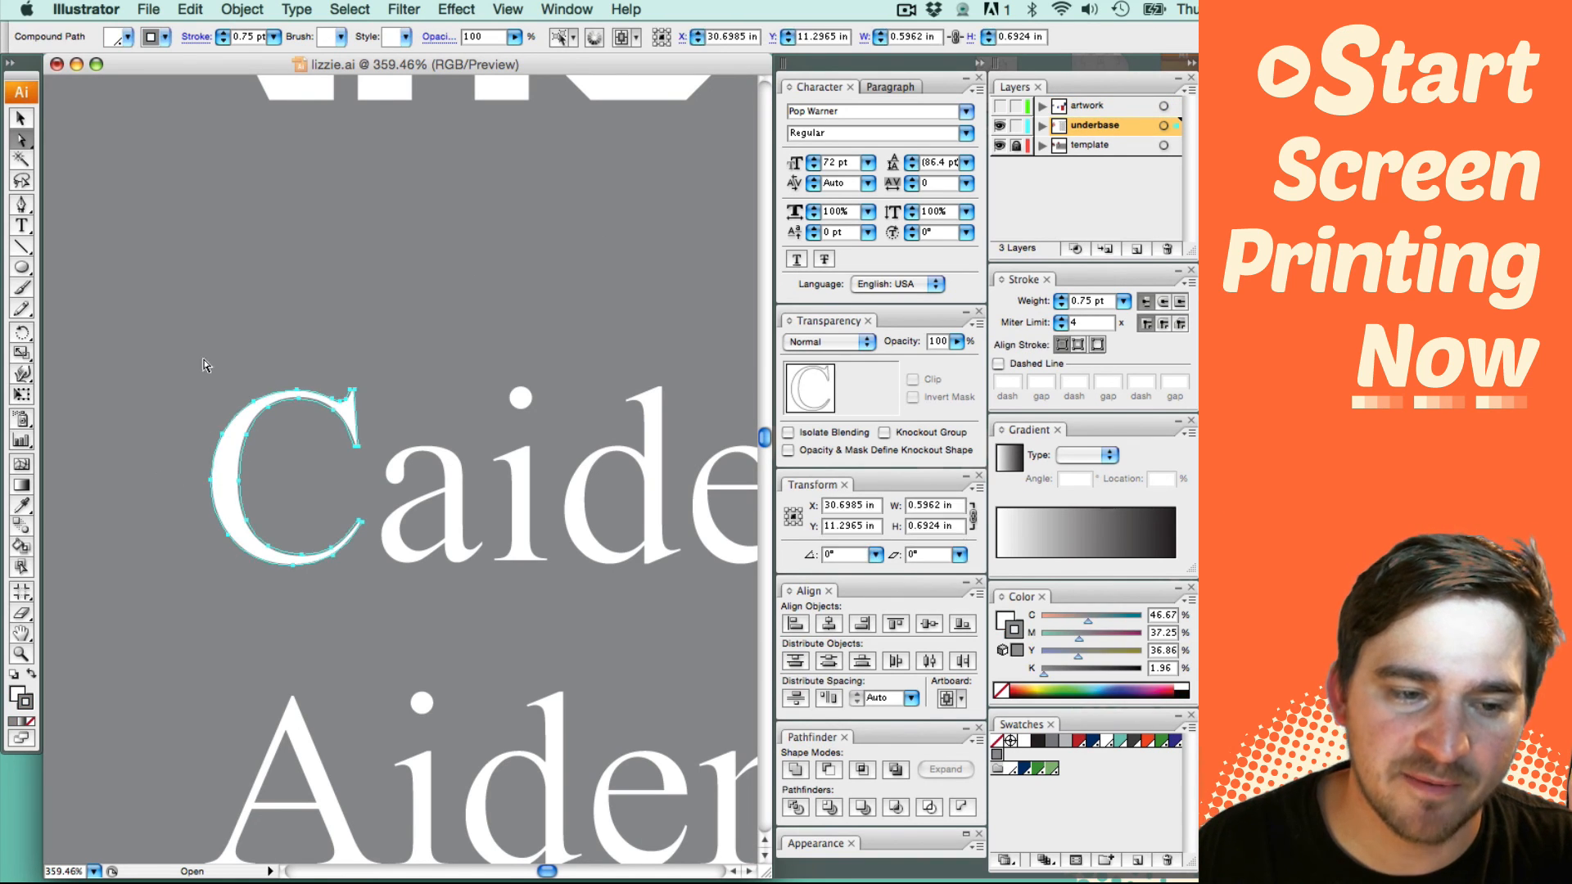
click(250, 326)
click(999, 105)
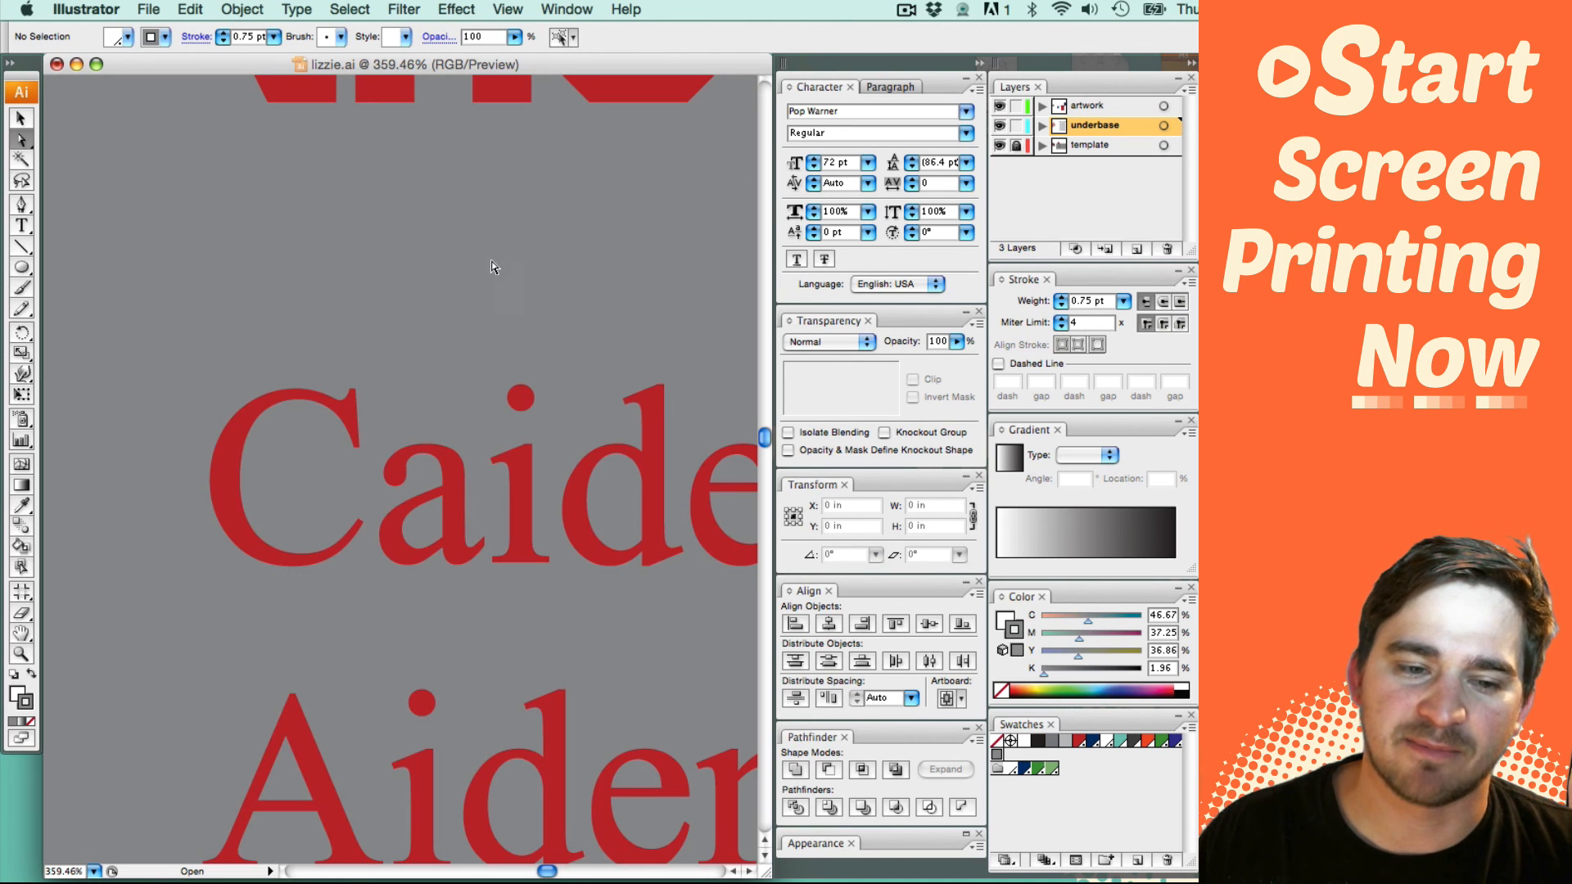
key(super+minus)
key(super+minus)
key(super+minus)
key(super+minus)
key(super+minus)
key(super+minus)
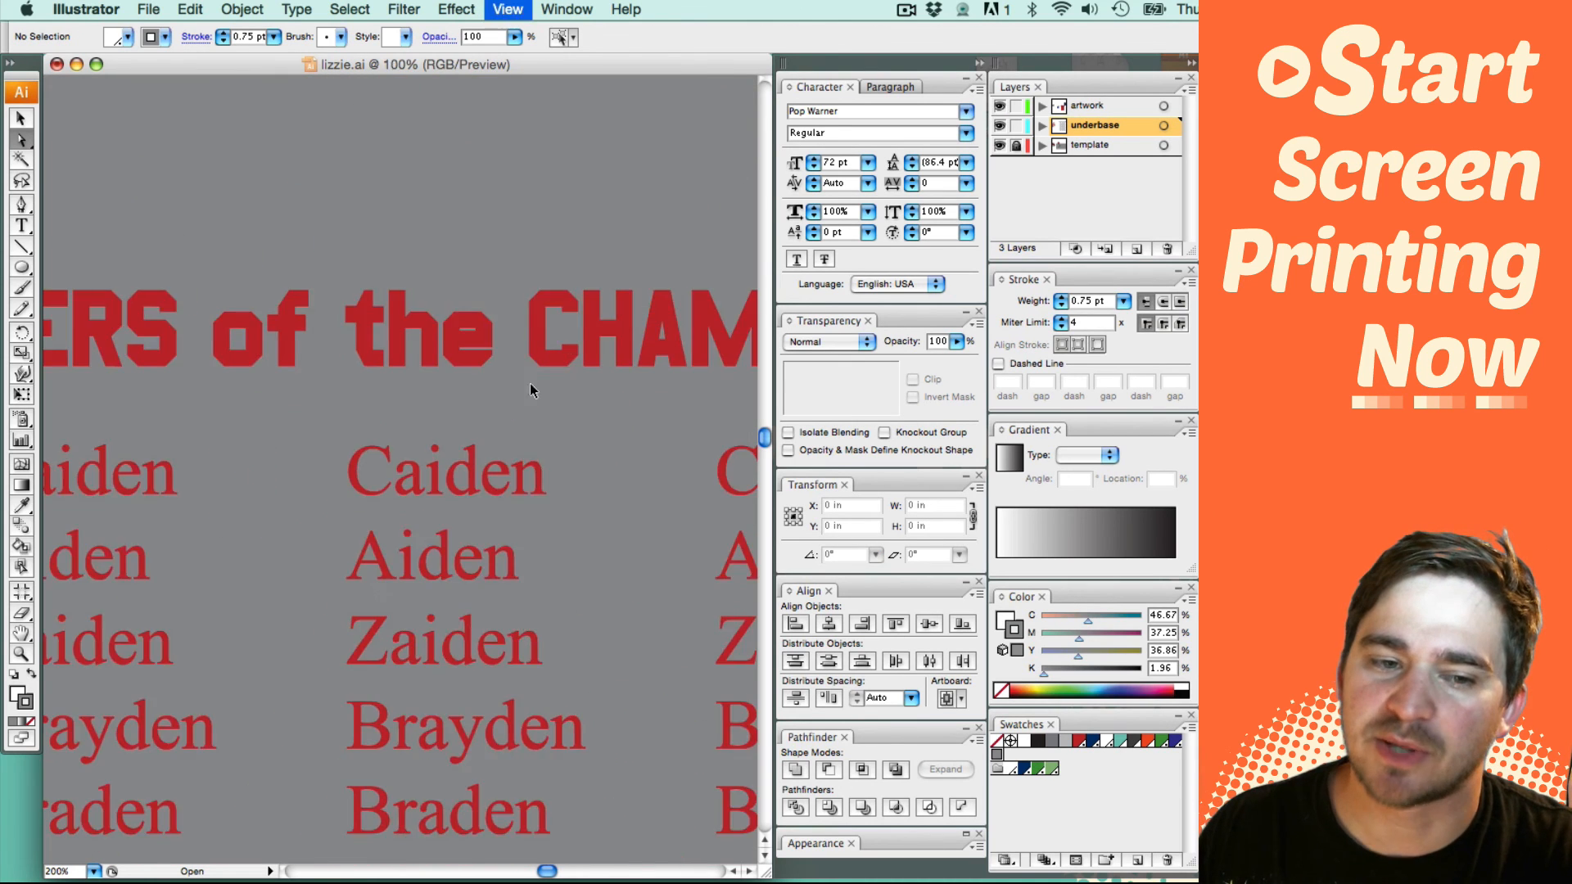
key(super+minus)
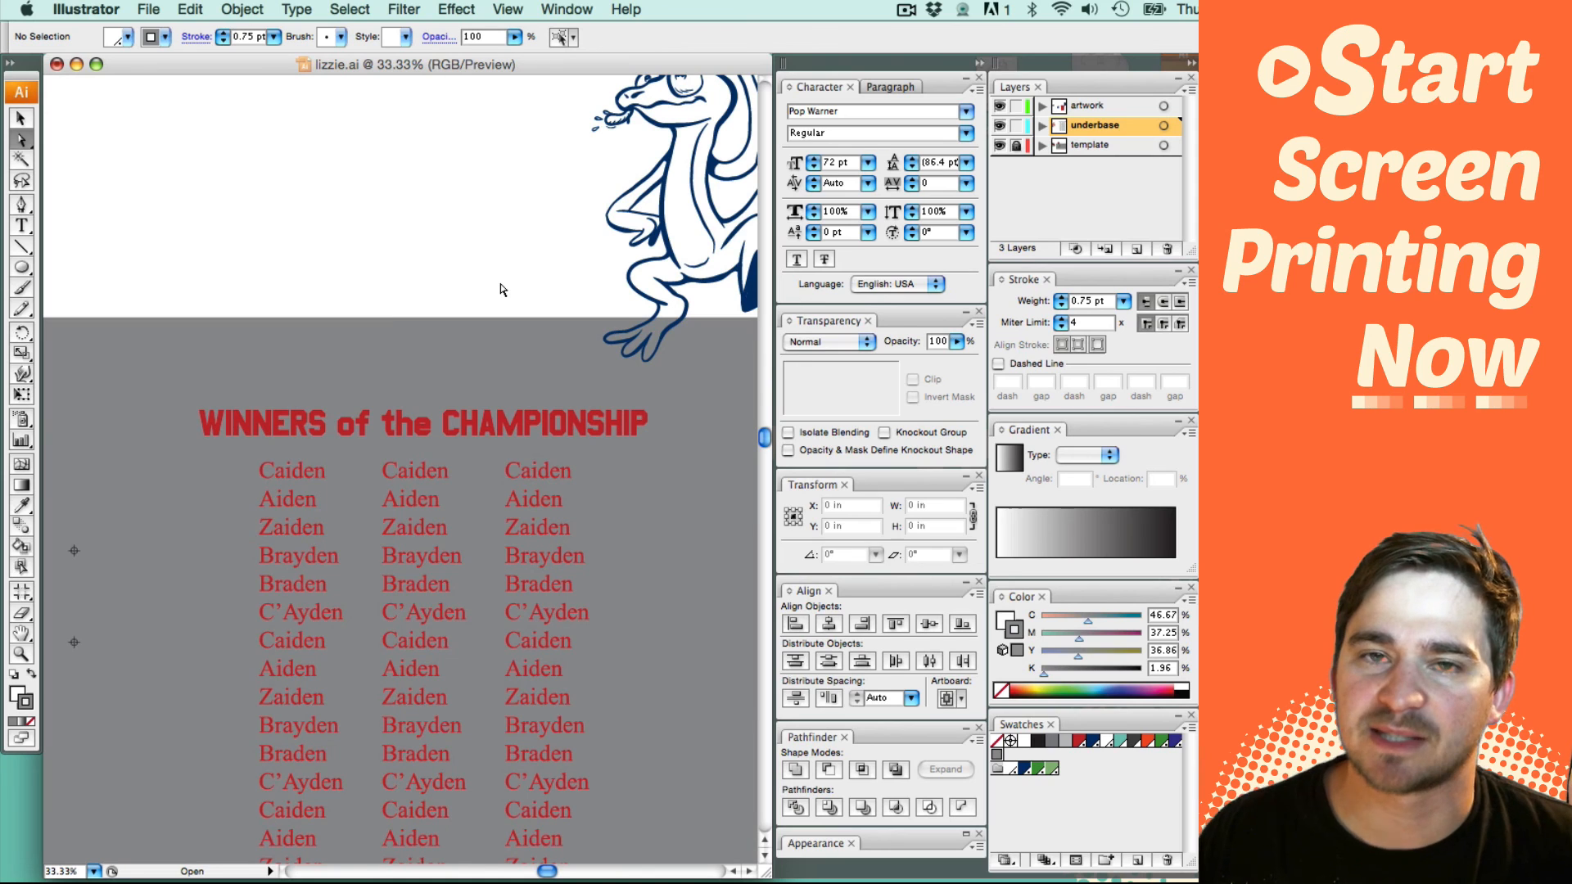